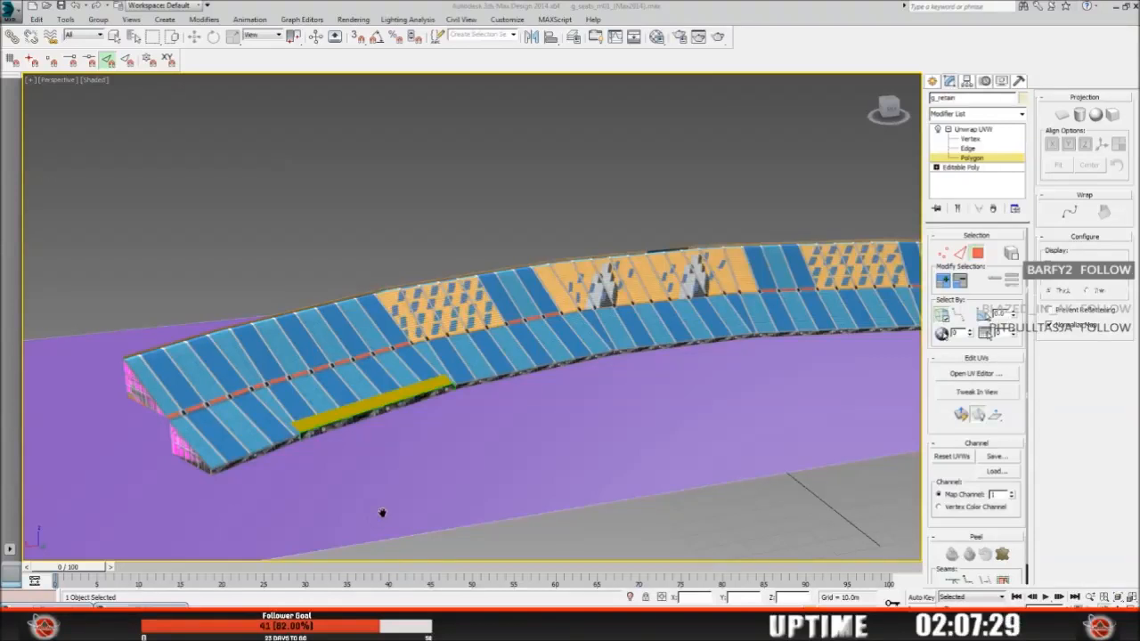
Step: Reset 3ds Max to an empty scene
middle_drag(390, 483, 336, 490)
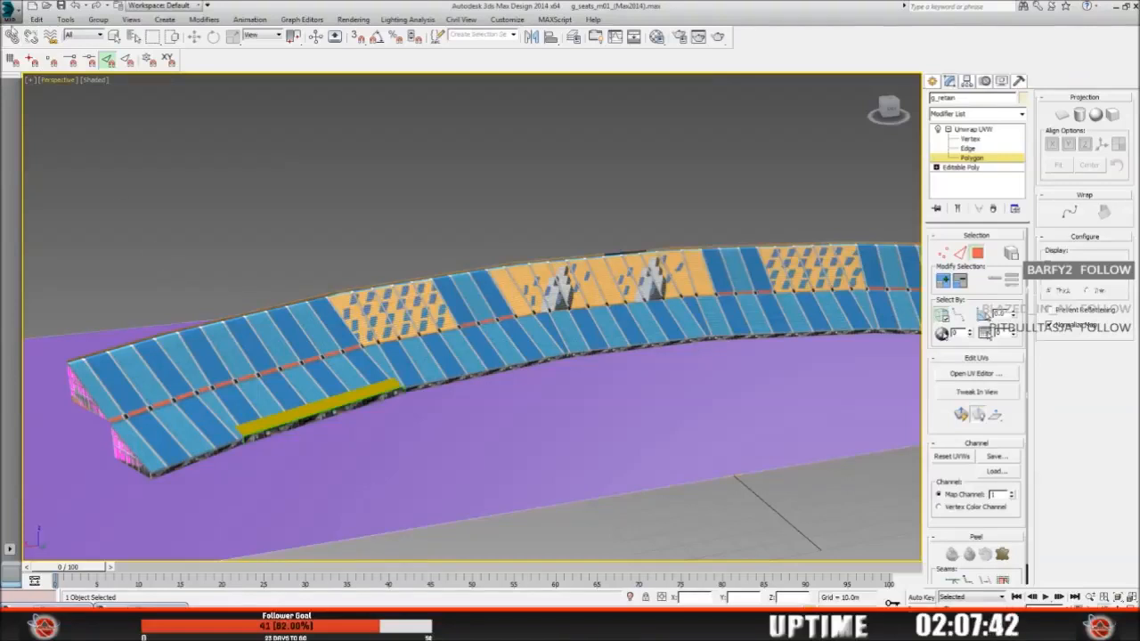
click(10, 13)
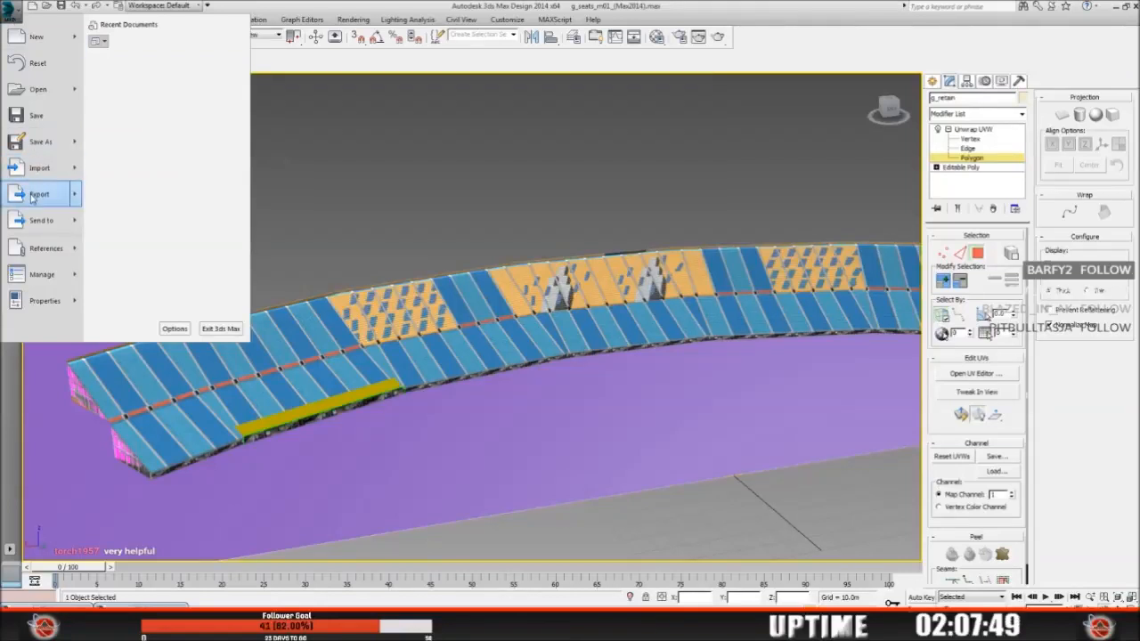
click(36, 63)
click(563, 334)
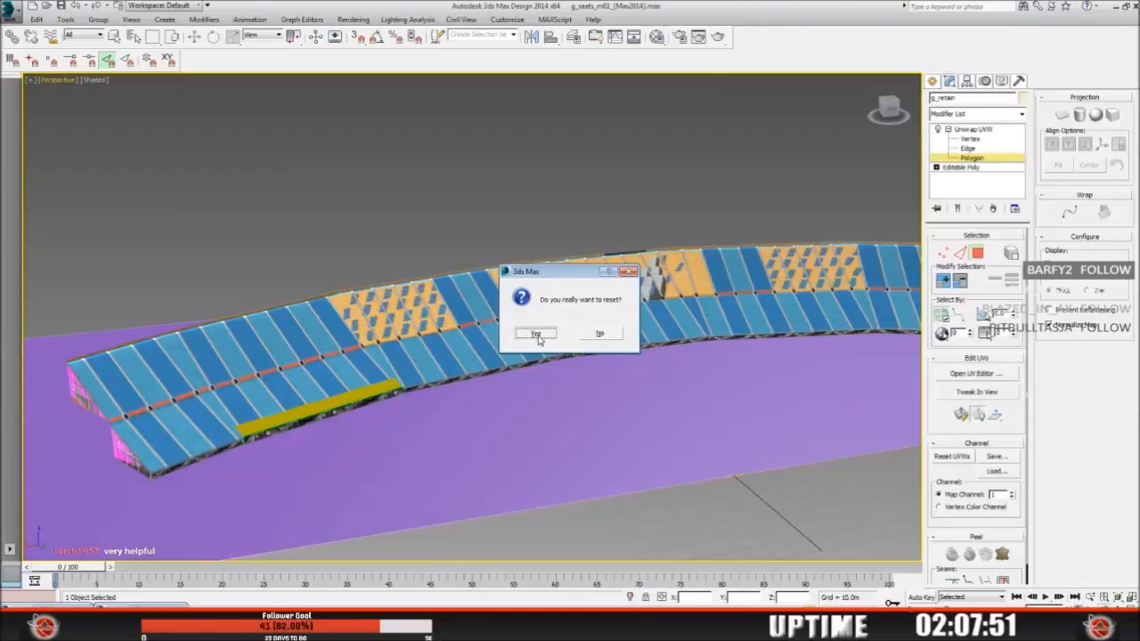
click(535, 334)
Step: Start opening a scene and browse to the NR2003 3D mesh items folder inside NR2003 Track Edit on drive D:
click(12, 12)
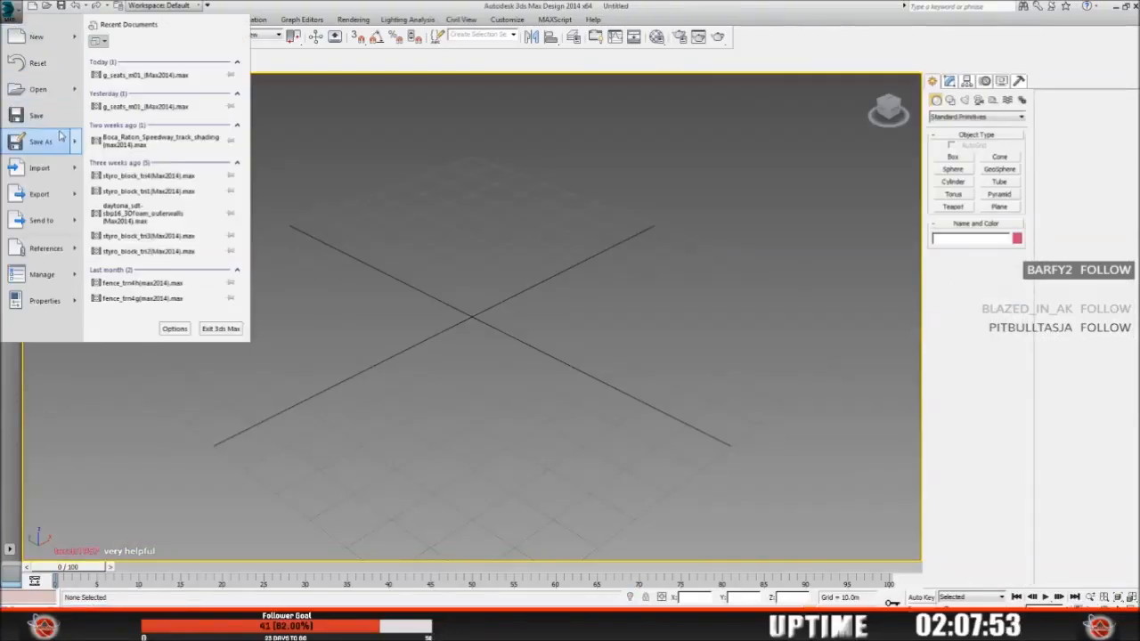
click(39, 90)
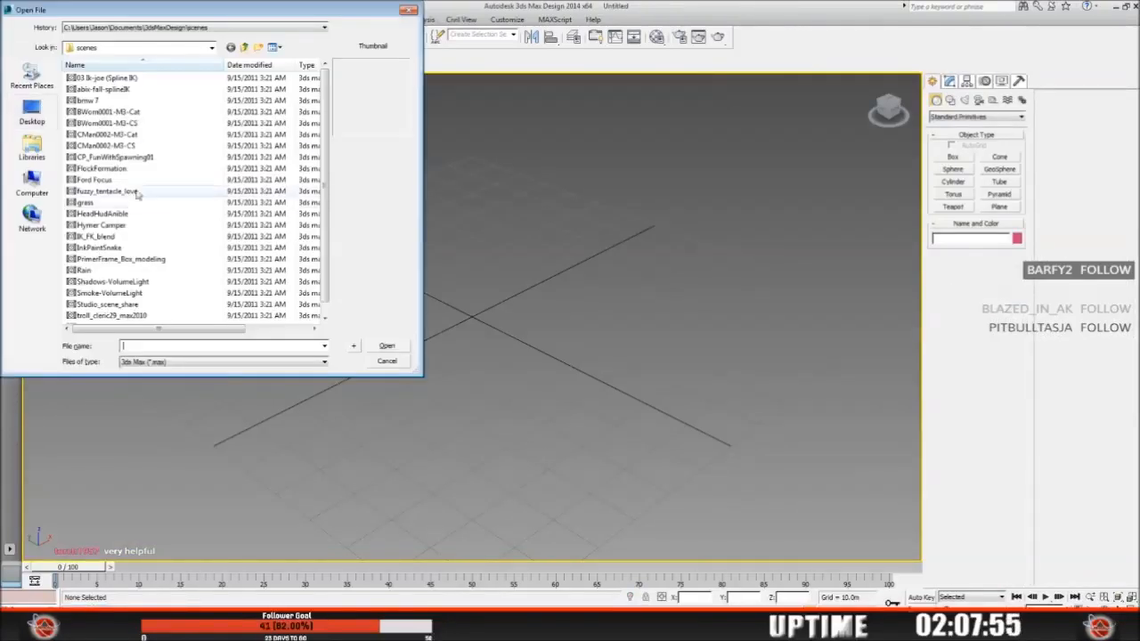
click(211, 48)
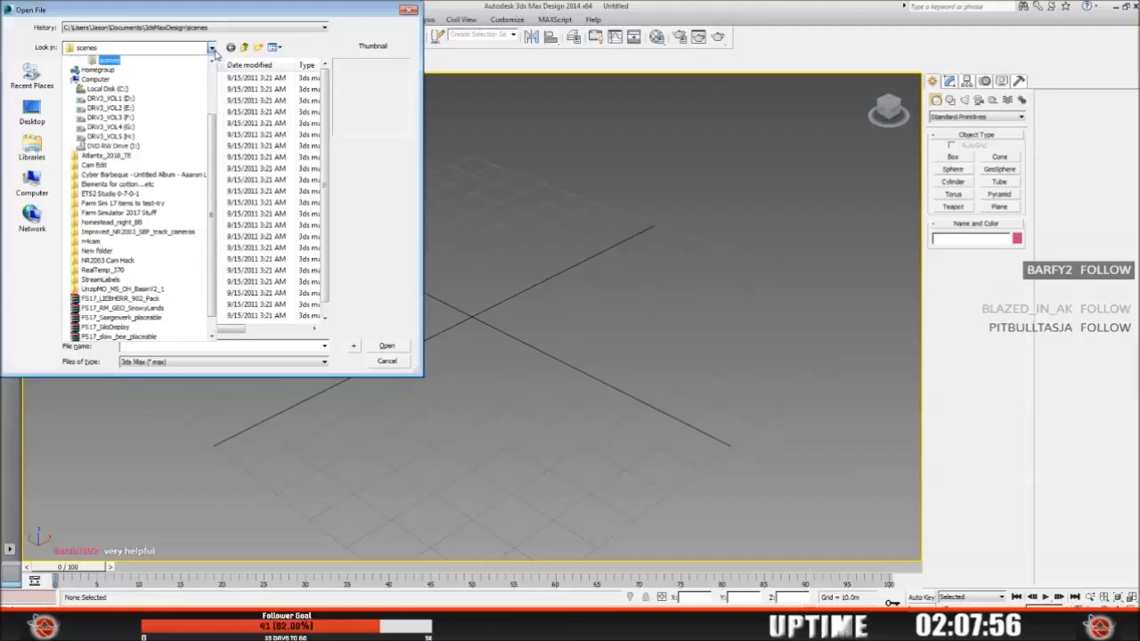
click(185, 99)
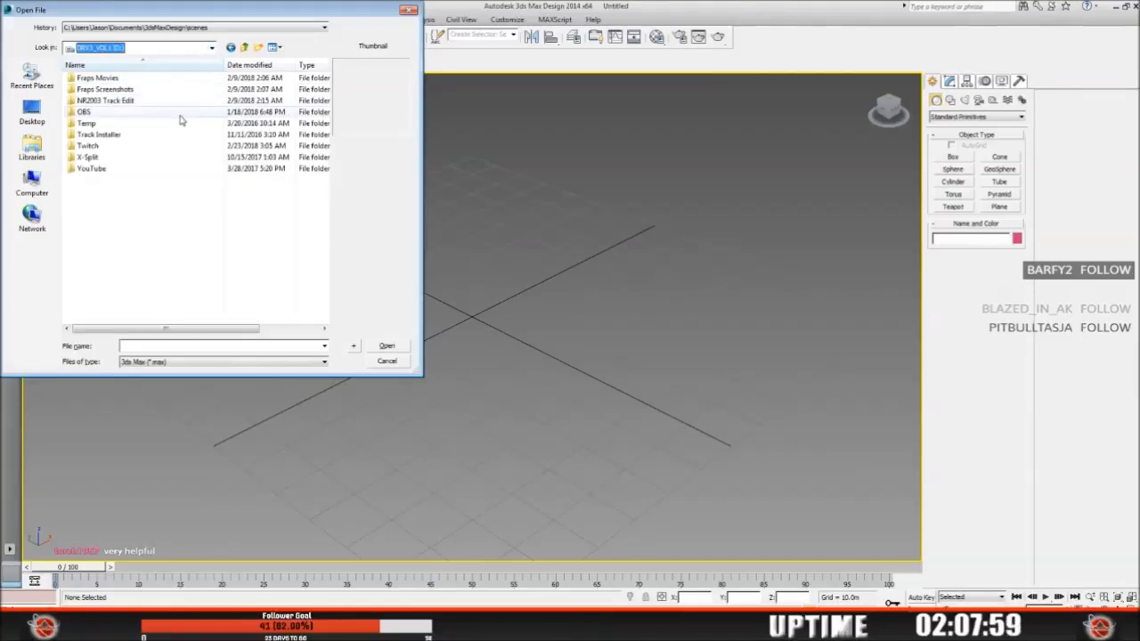
double_click(111, 100)
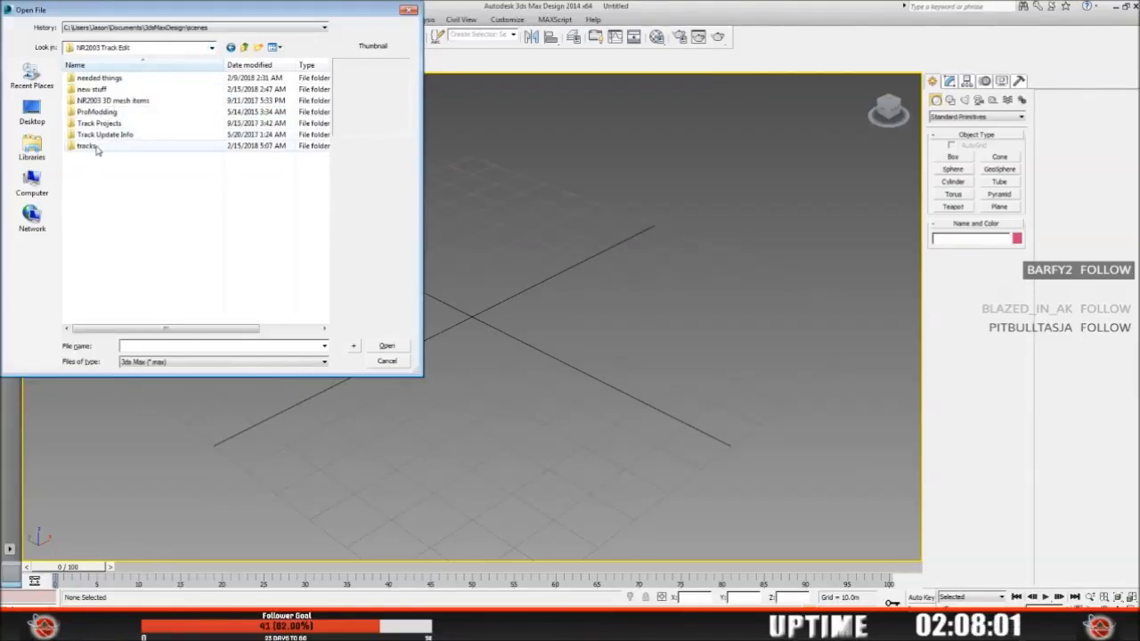
double_click(113, 101)
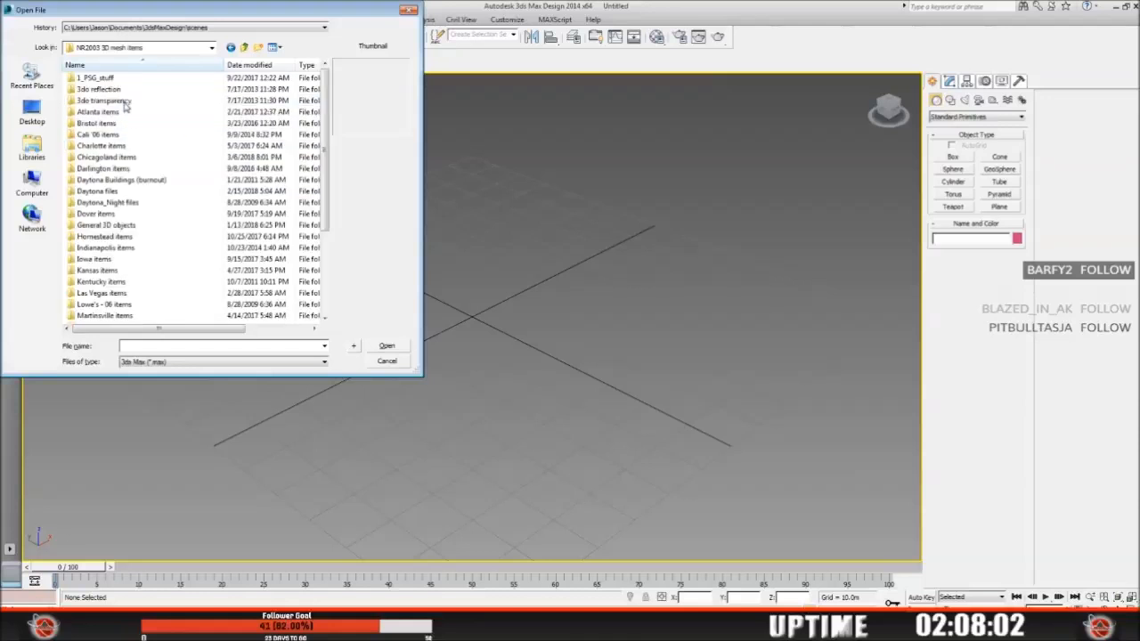
Step: Open g_seats_m01_(Max2014).max from the 3DS folder under Darlington items, continuing without the missing texture files
double_click(105, 169)
double_click(87, 78)
double_click(87, 78)
double_click(85, 79)
click(95, 103)
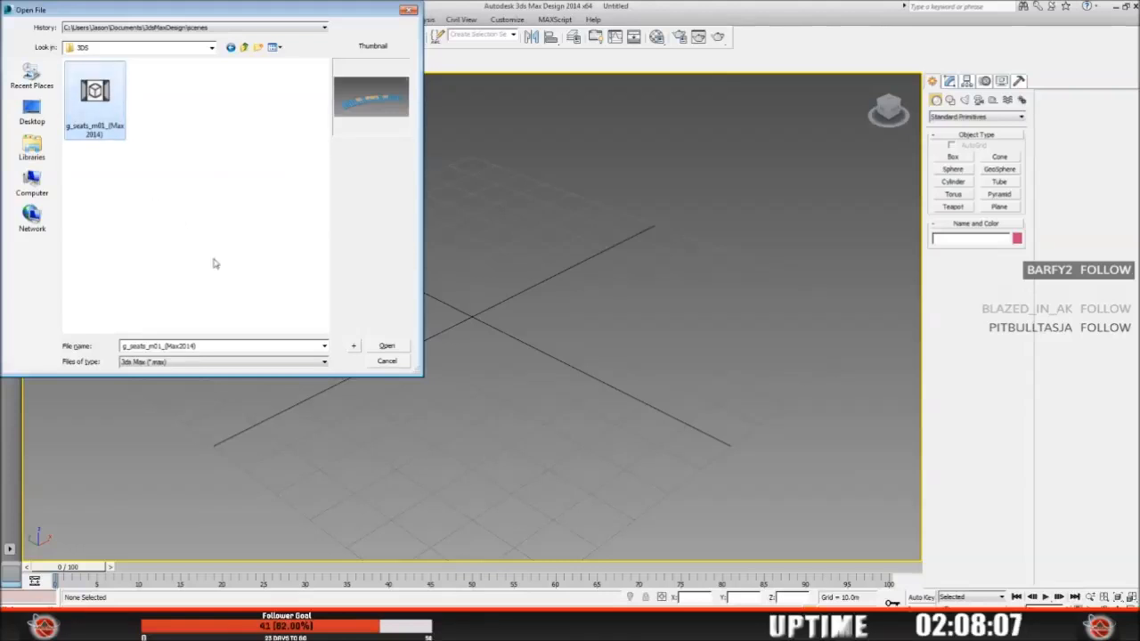
click(386, 346)
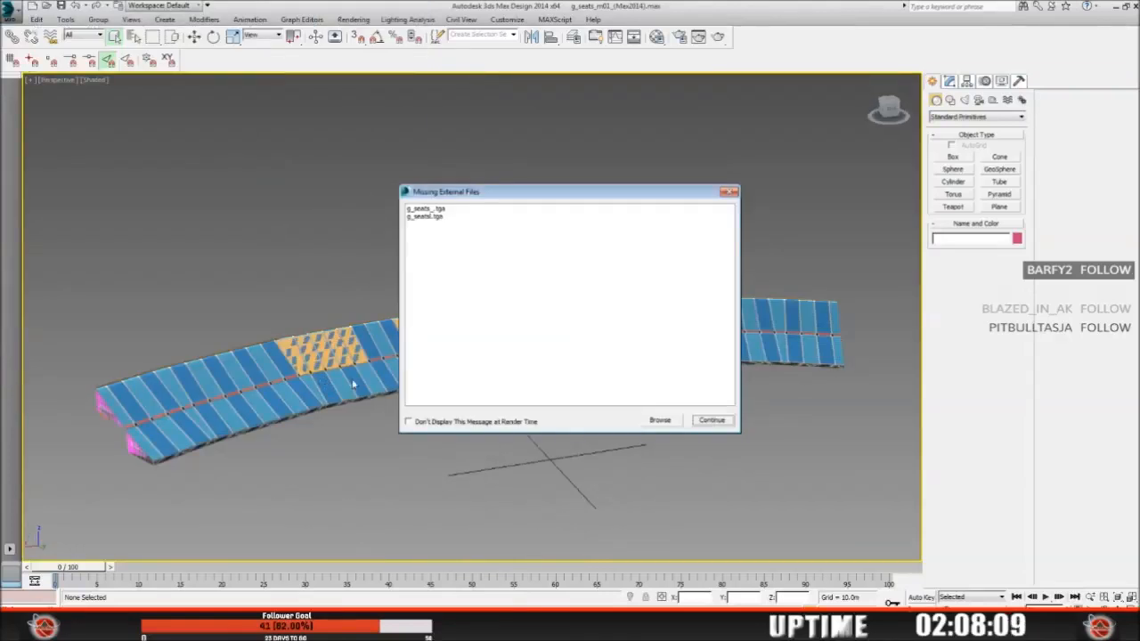
click(712, 421)
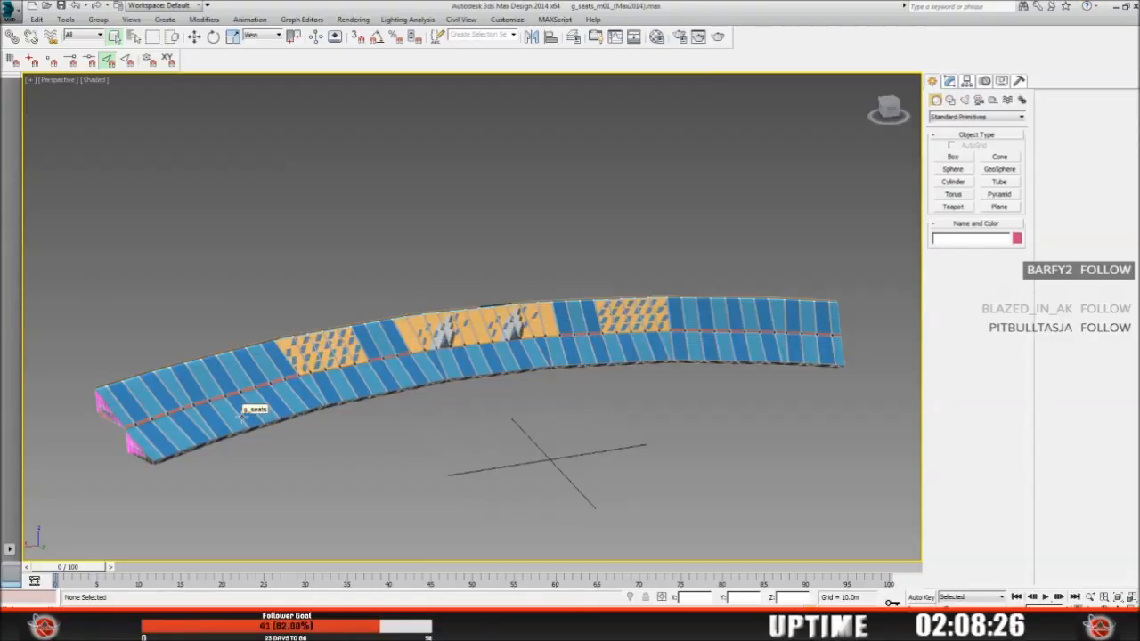
Step: Delete the g_sides and g_skybox objects from the scene
click(132, 35)
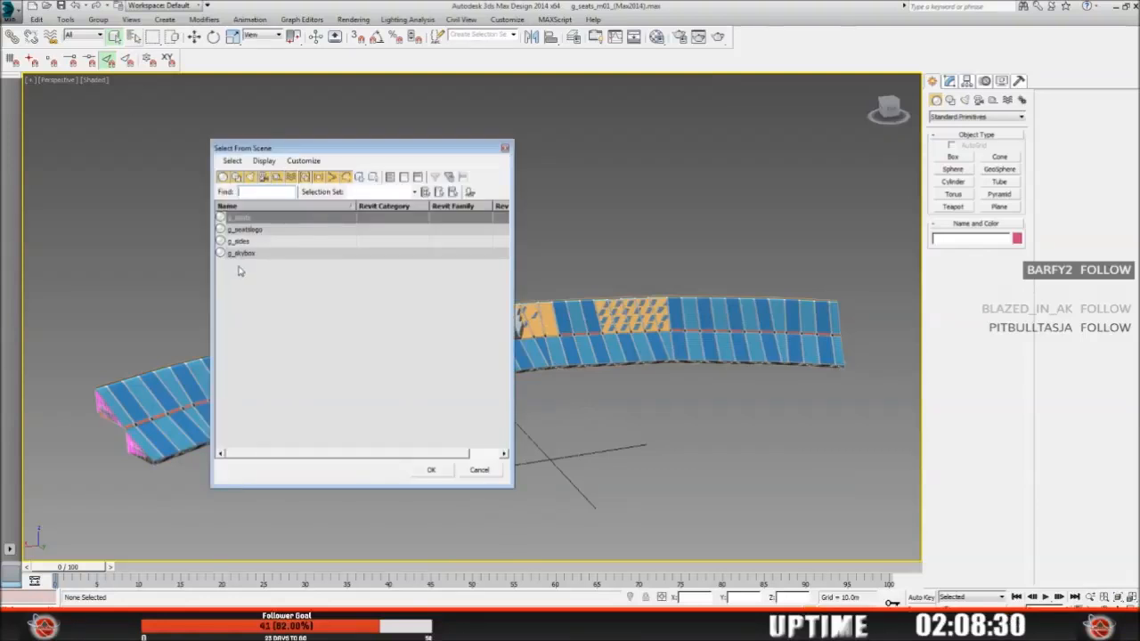
drag(244, 246, 244, 258)
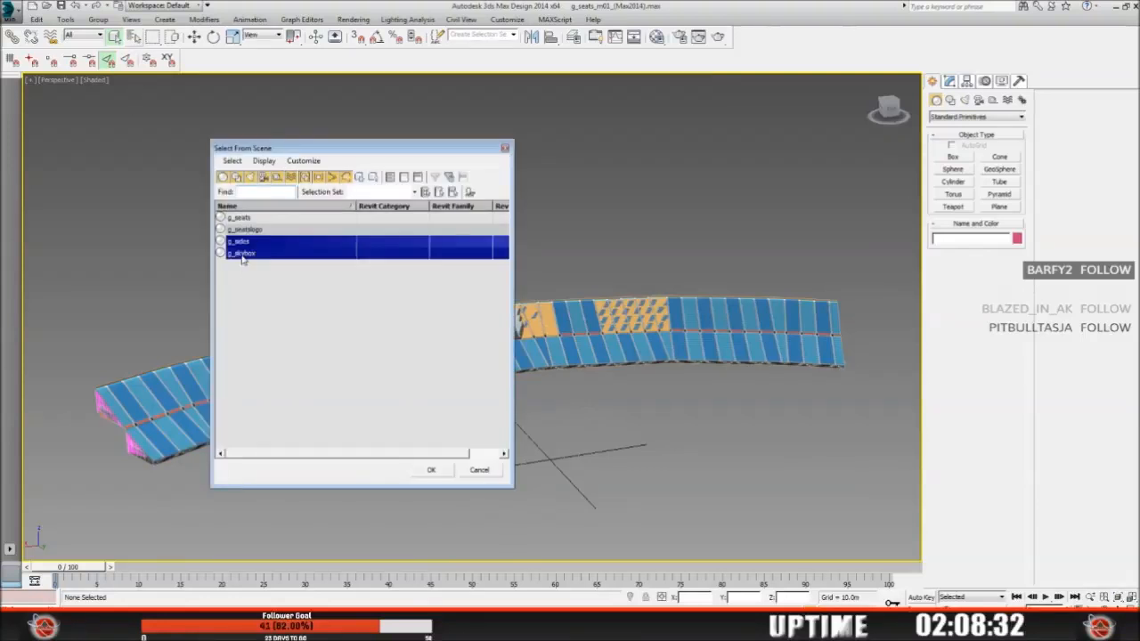
click(432, 472)
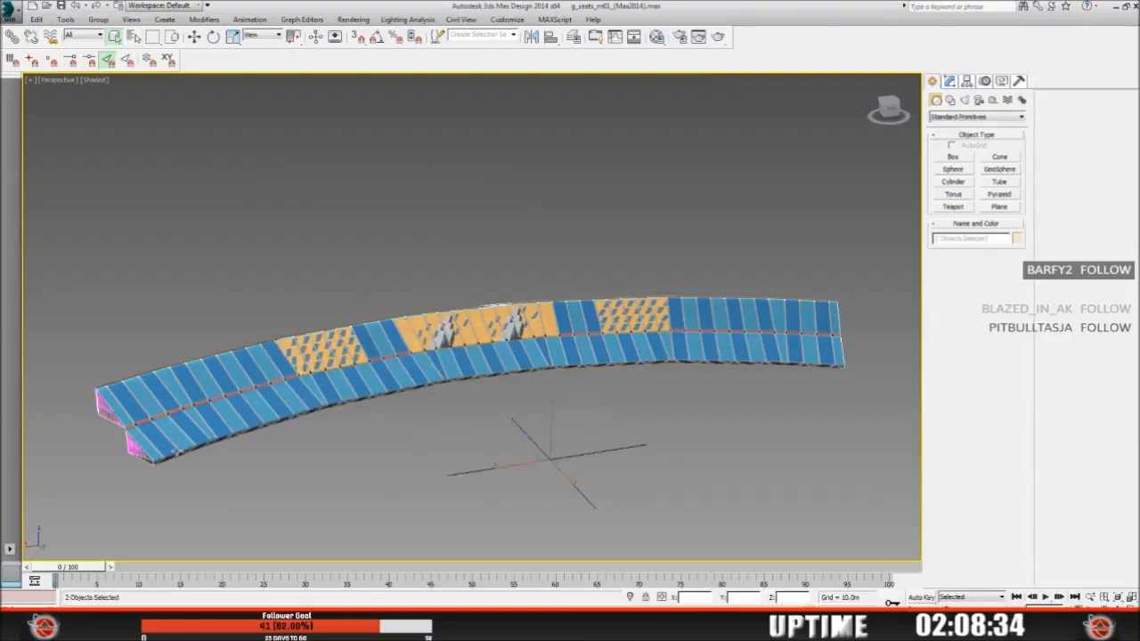
click(472, 415)
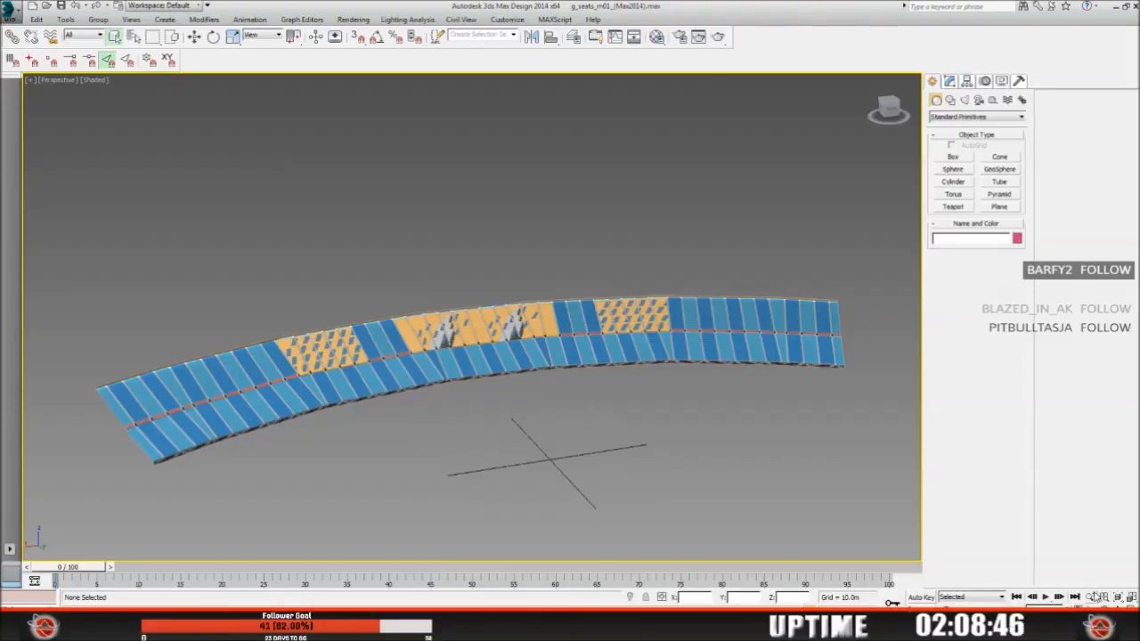
Step: Select the g_seats object and switch its Editable Poly to polygon sub-object editing
click(135, 37)
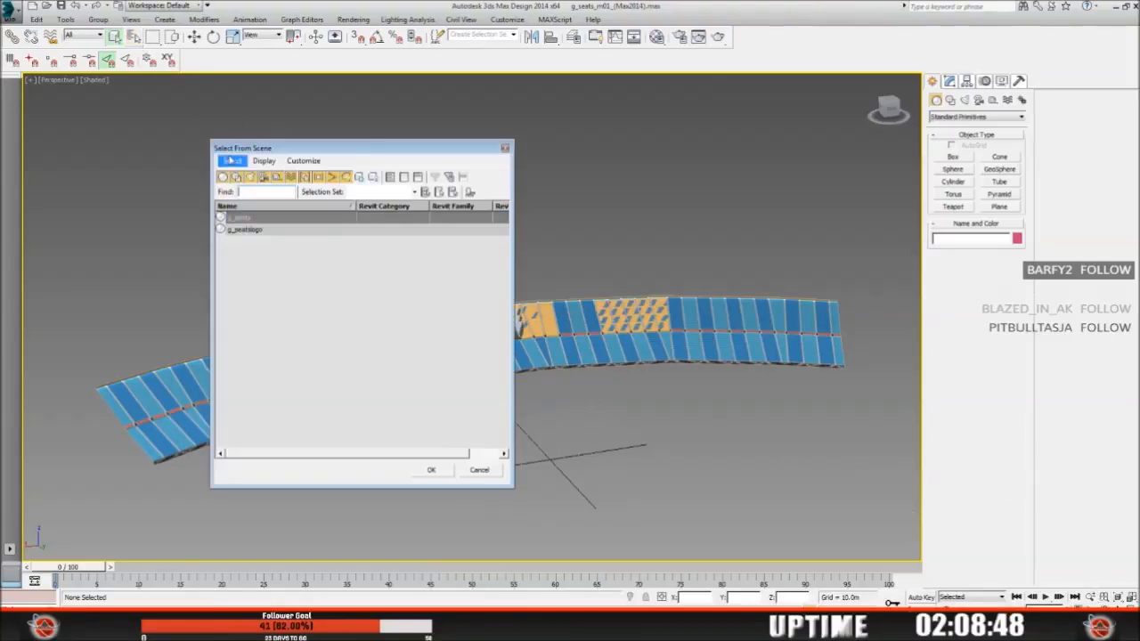
click(252, 220)
click(434, 470)
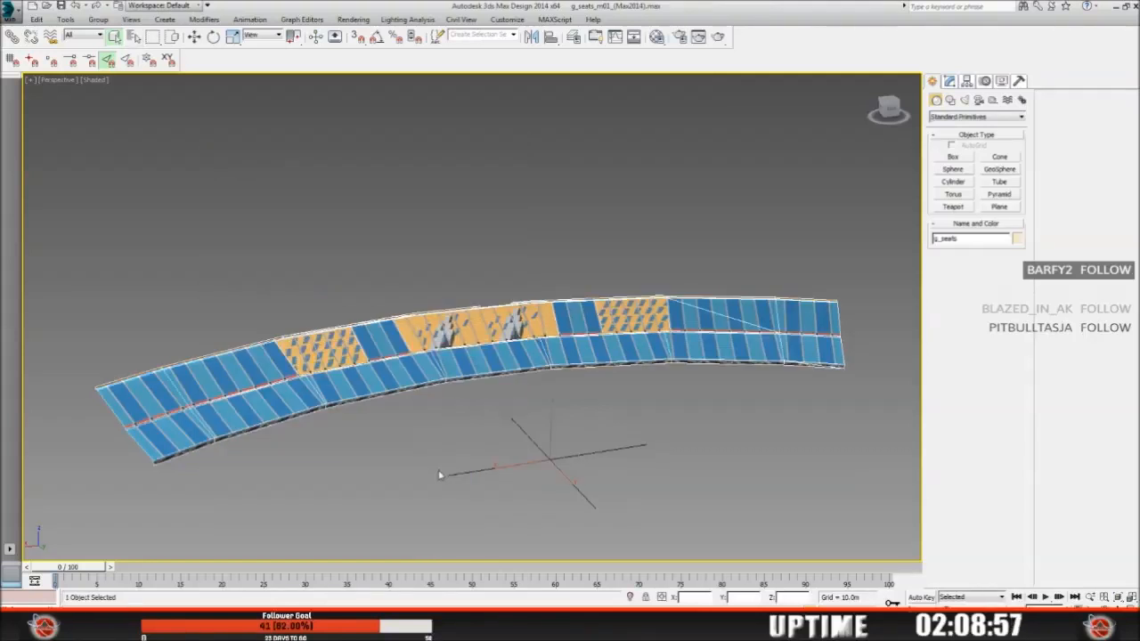
click(1090, 596)
drag(214, 340, 209, 290)
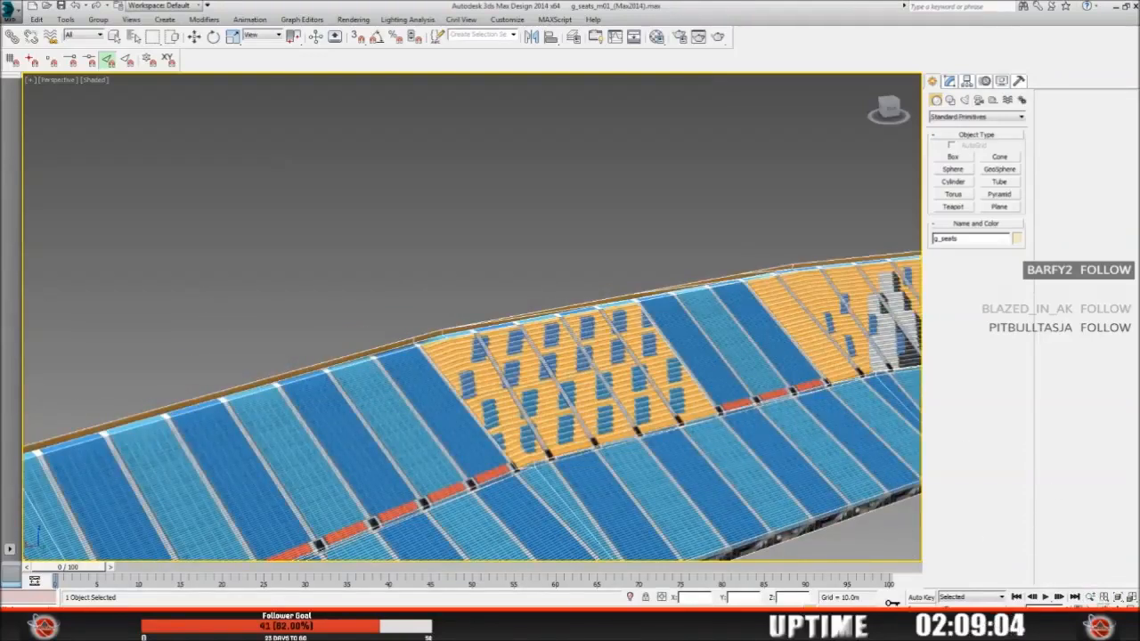
click(1118, 609)
drag(479, 414, 425, 408)
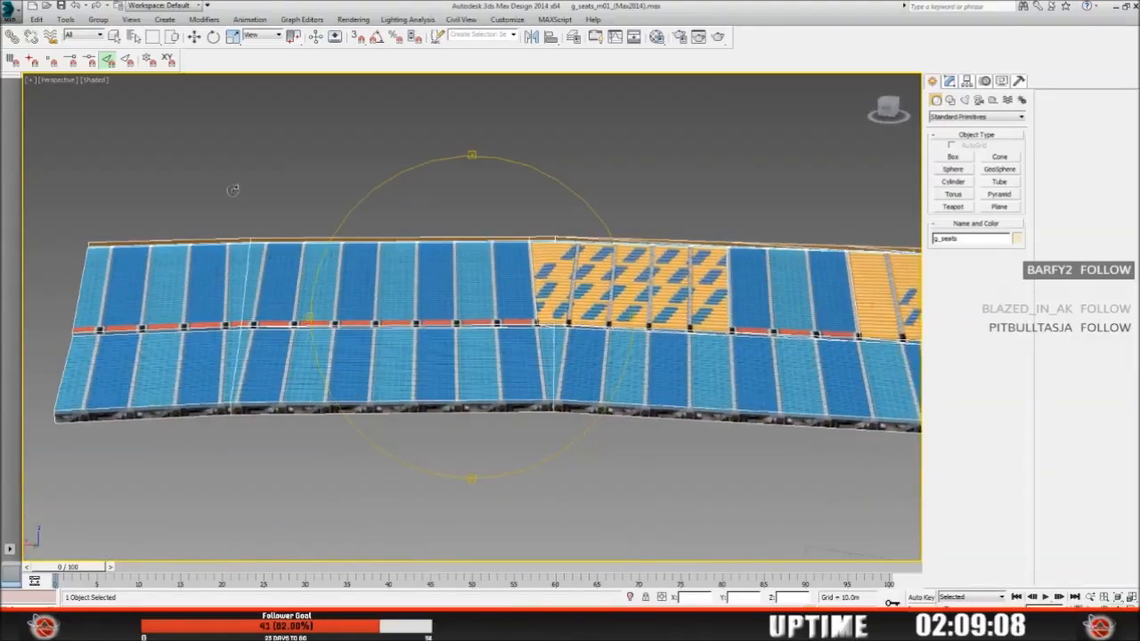
click(114, 37)
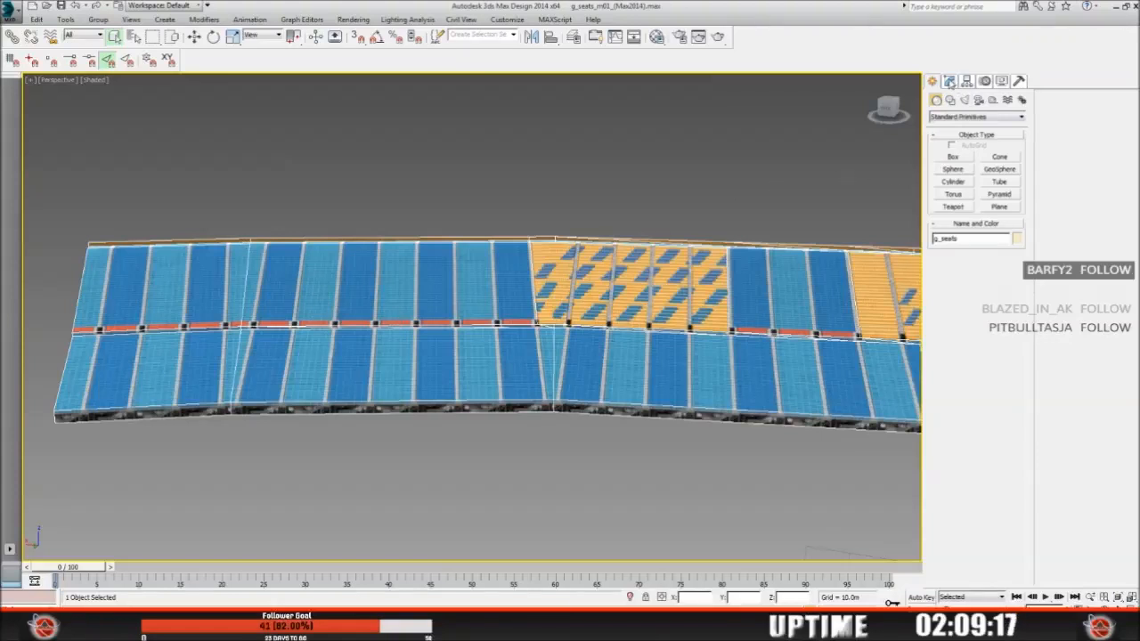
click(949, 81)
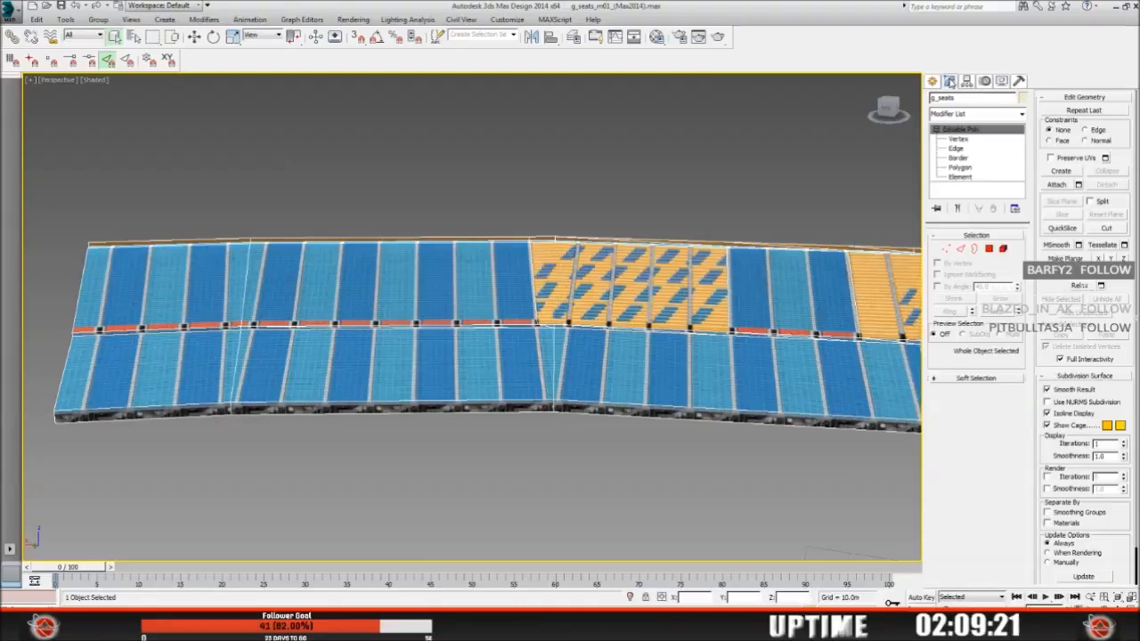
click(960, 167)
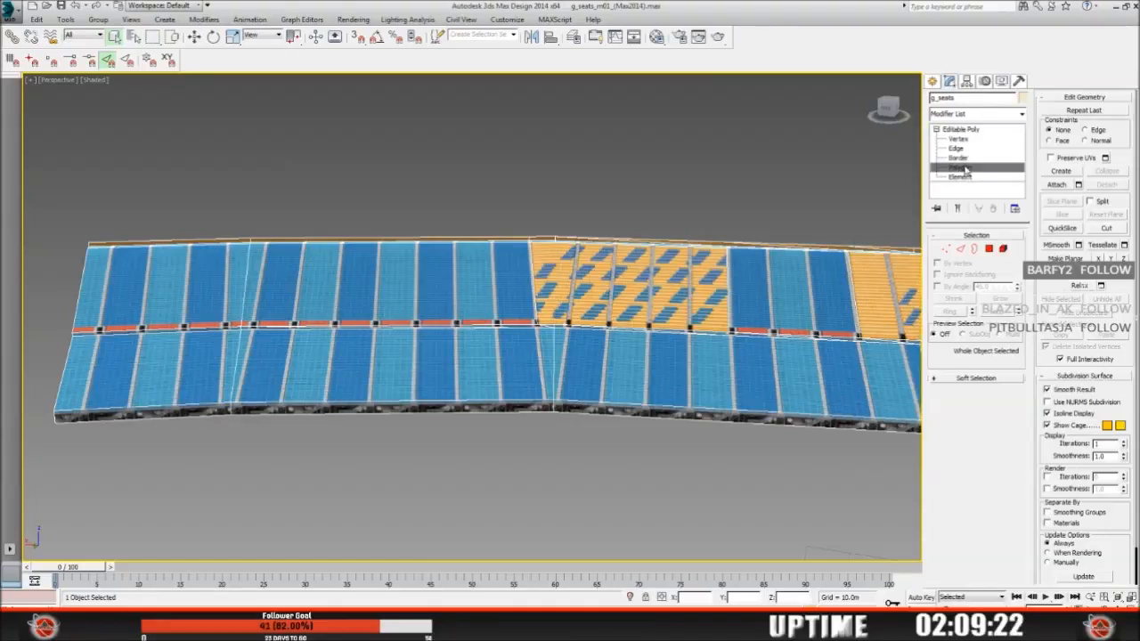
Step: Delete the thin brown wall polygons along the upper back edge of the seating, from the end section up to the orange logo section
click(132, 241)
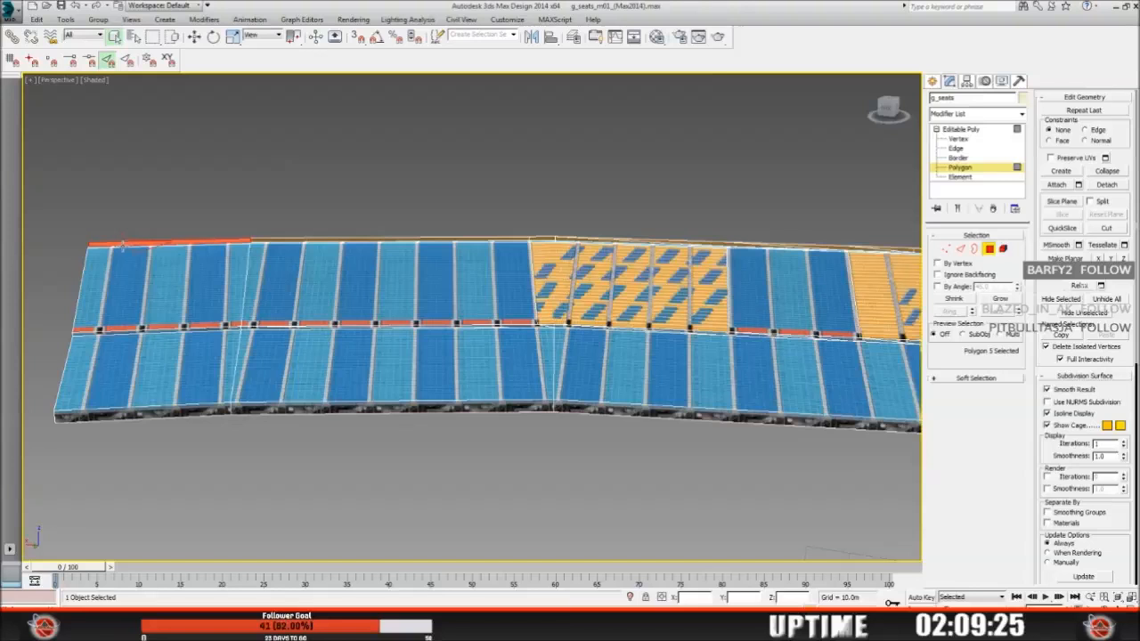
key(Delete)
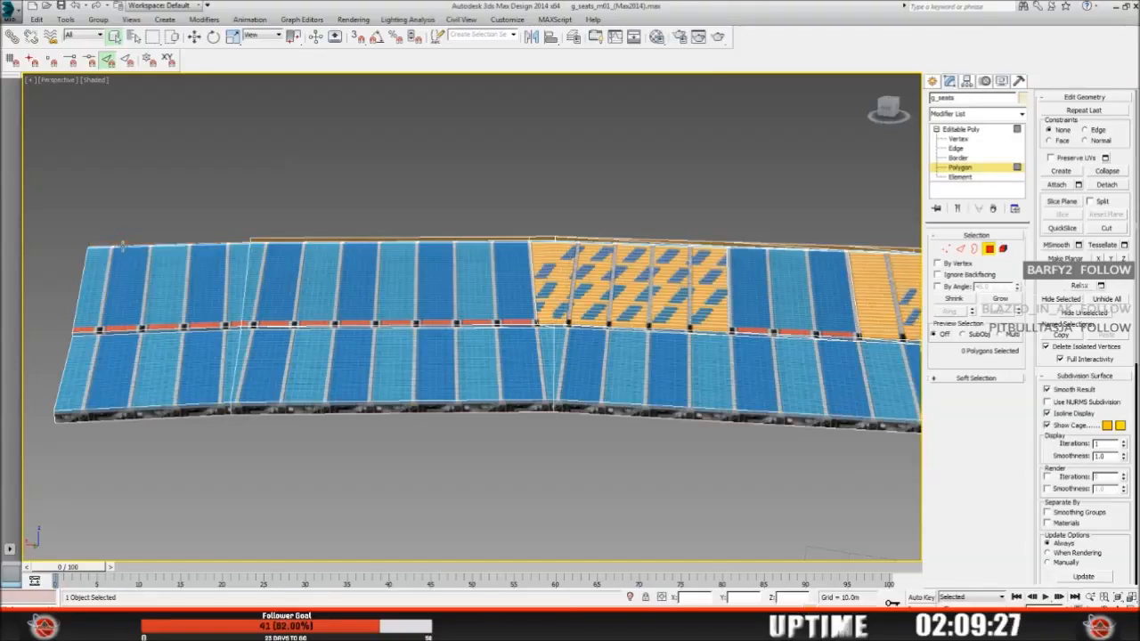
click(276, 242)
key(Delete)
click(540, 238)
key(Delete)
click(577, 238)
key(Delete)
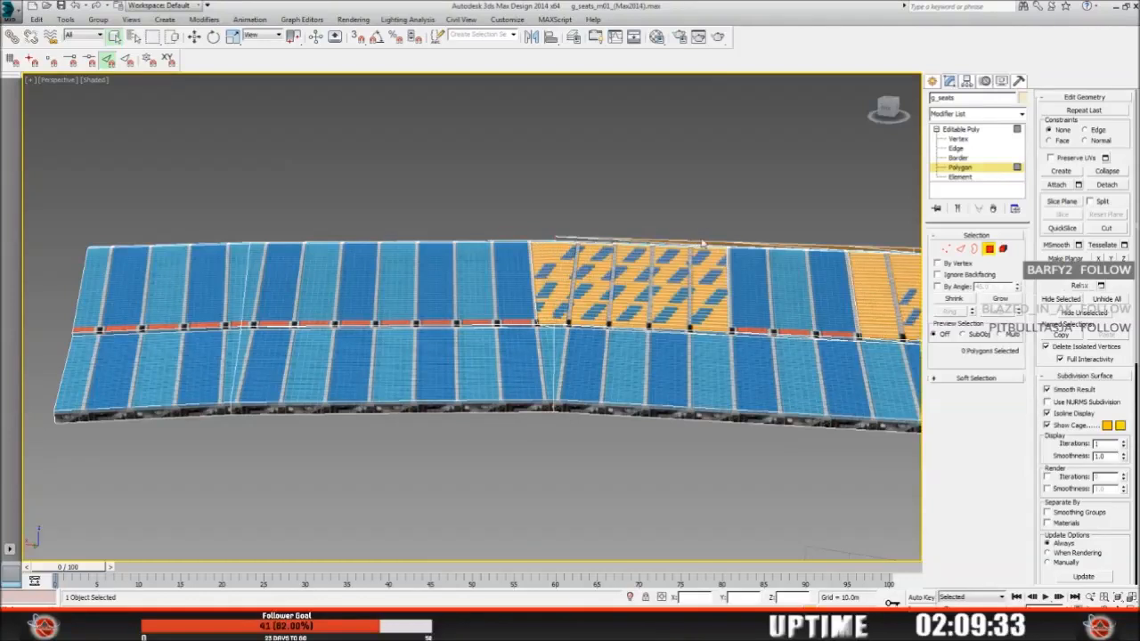
click(706, 241)
key(Delete)
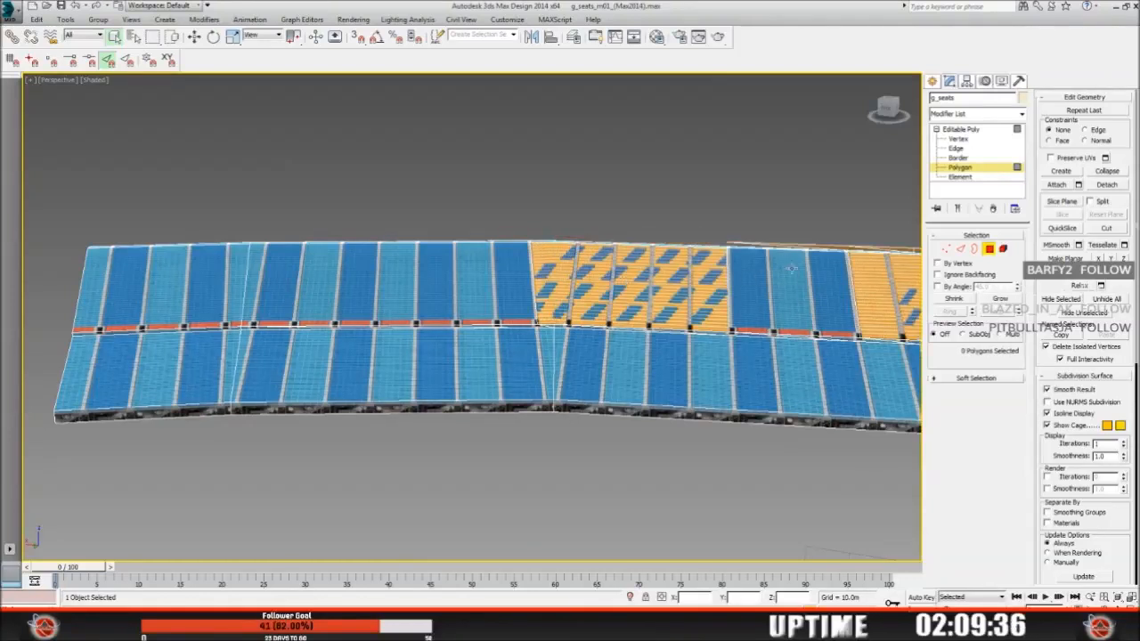
click(819, 247)
key(Delete)
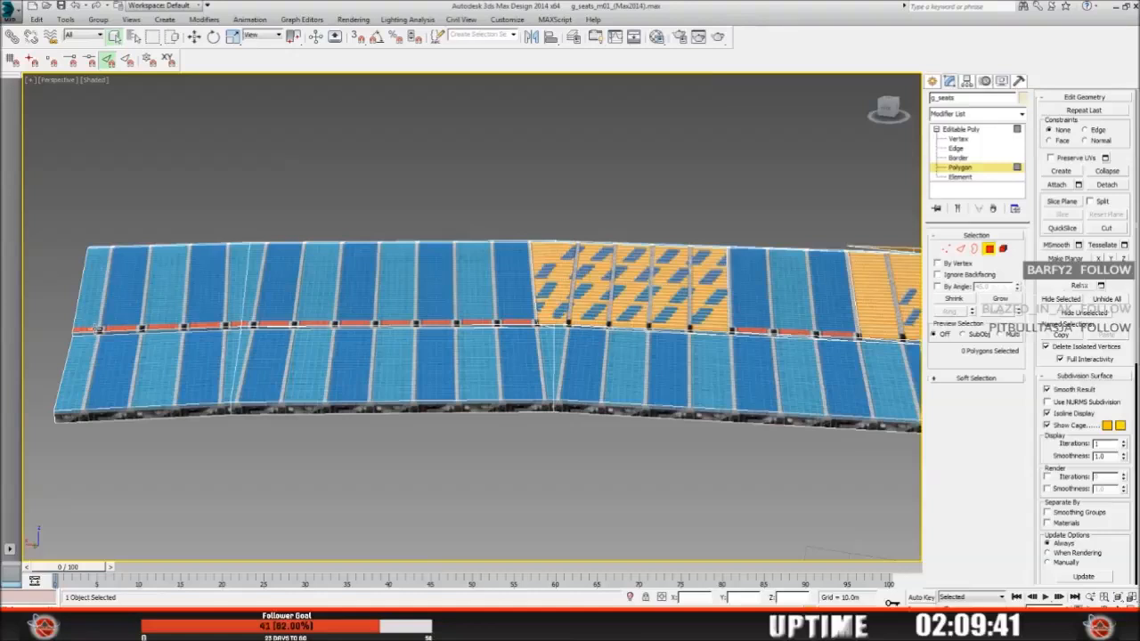
Step: Delete the remaining brown back-wall polygons along the upper edge, through to the opposite end of the grandstand
alt+middle_drag(661, 366, 285, 218)
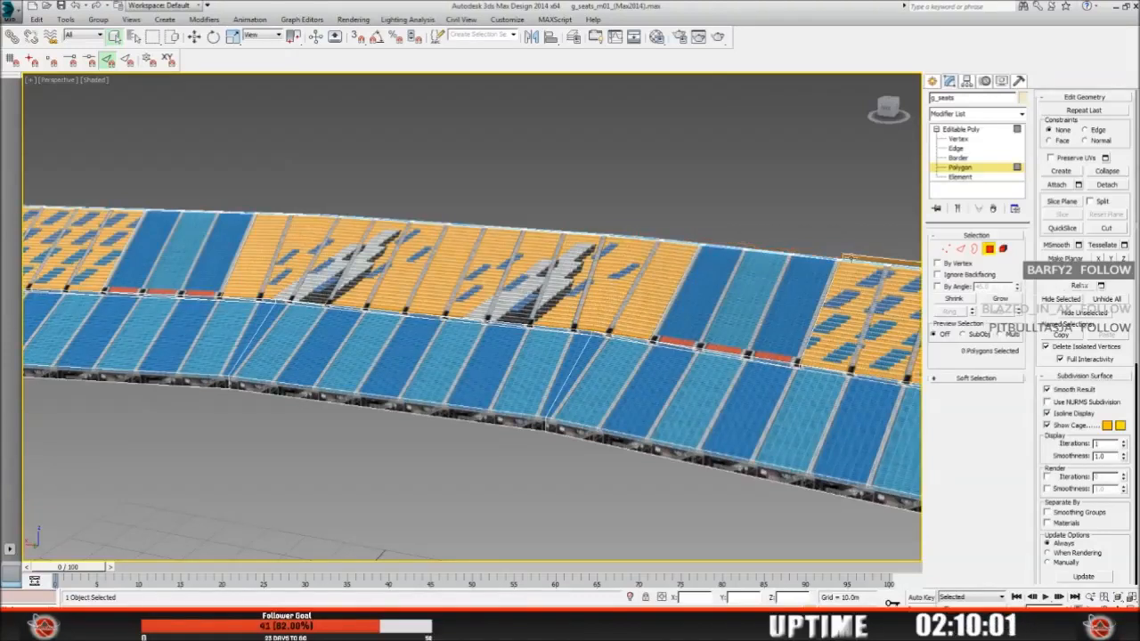
click(1103, 606)
drag(742, 411, 509, 359)
drag(712, 355, 268, 196)
click(1090, 598)
drag(564, 352, 551, 404)
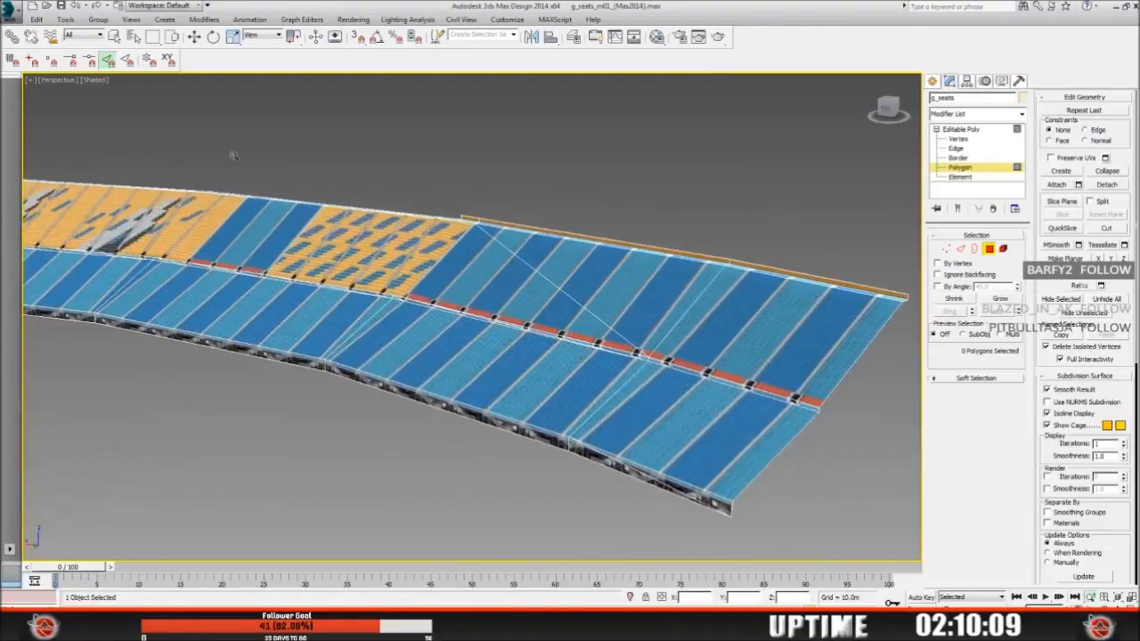
click(114, 35)
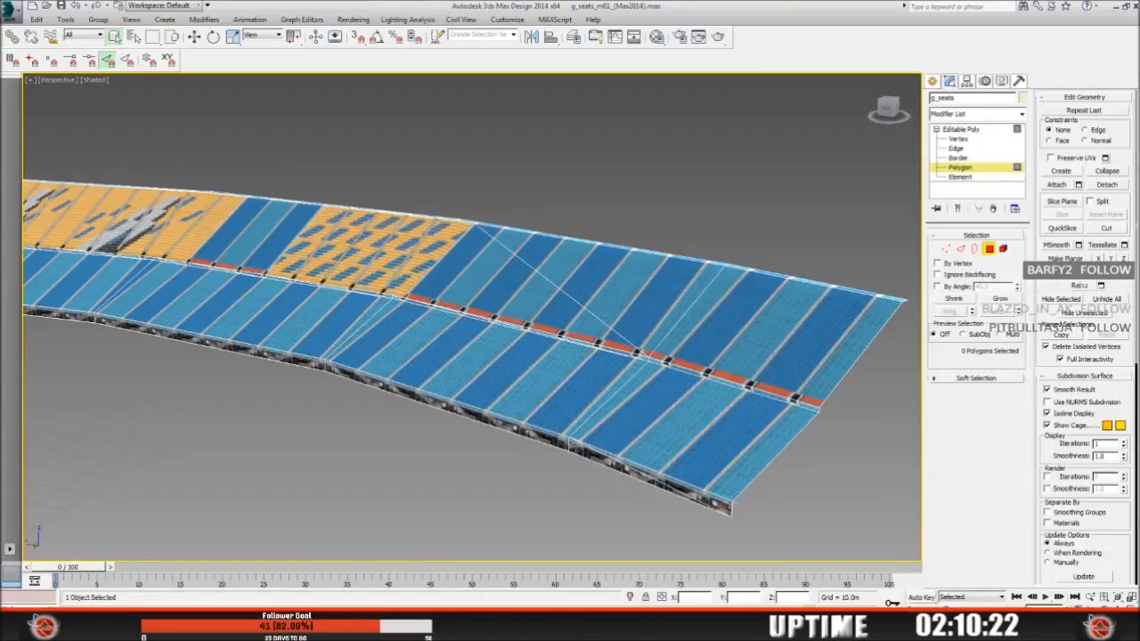
Step: Delete the dark front-wall polygons along the lower edge of the seating, from the near end section to past the orange logo section
click(665, 481)
key(Delete)
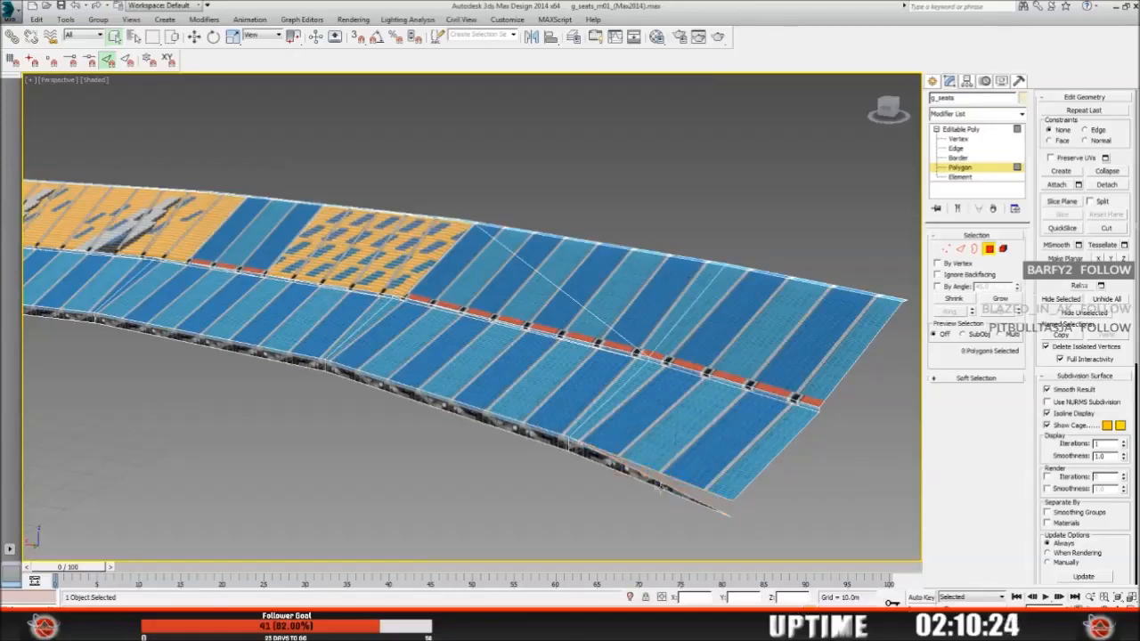
click(661, 487)
key(Delete)
click(564, 445)
key(Delete)
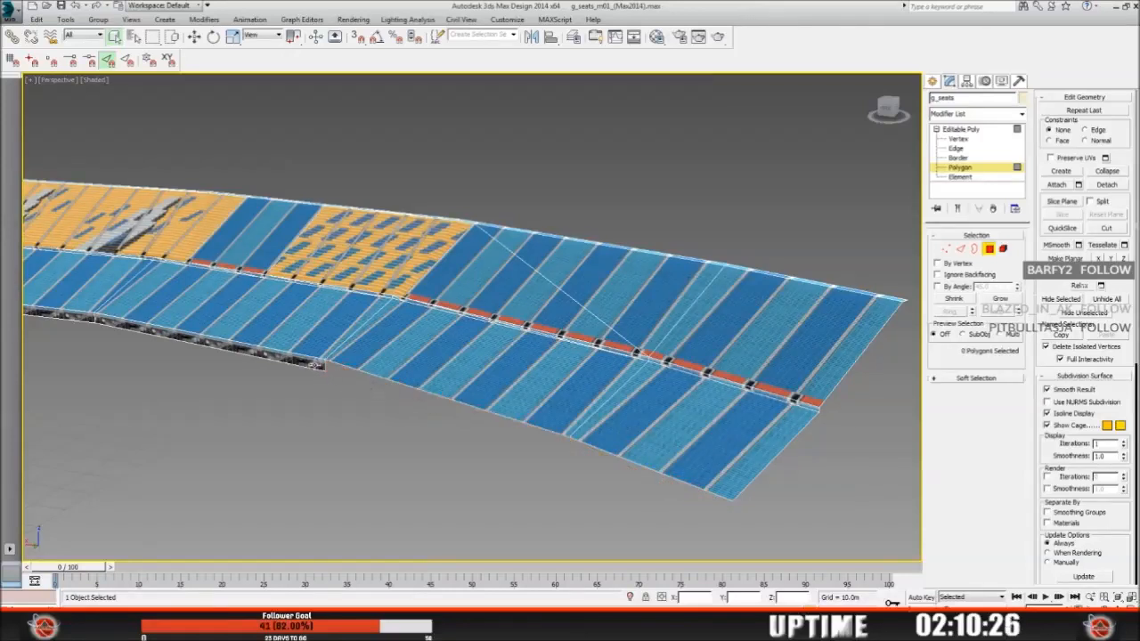
click(314, 363)
key(Delete)
click(75, 317)
key(Delete)
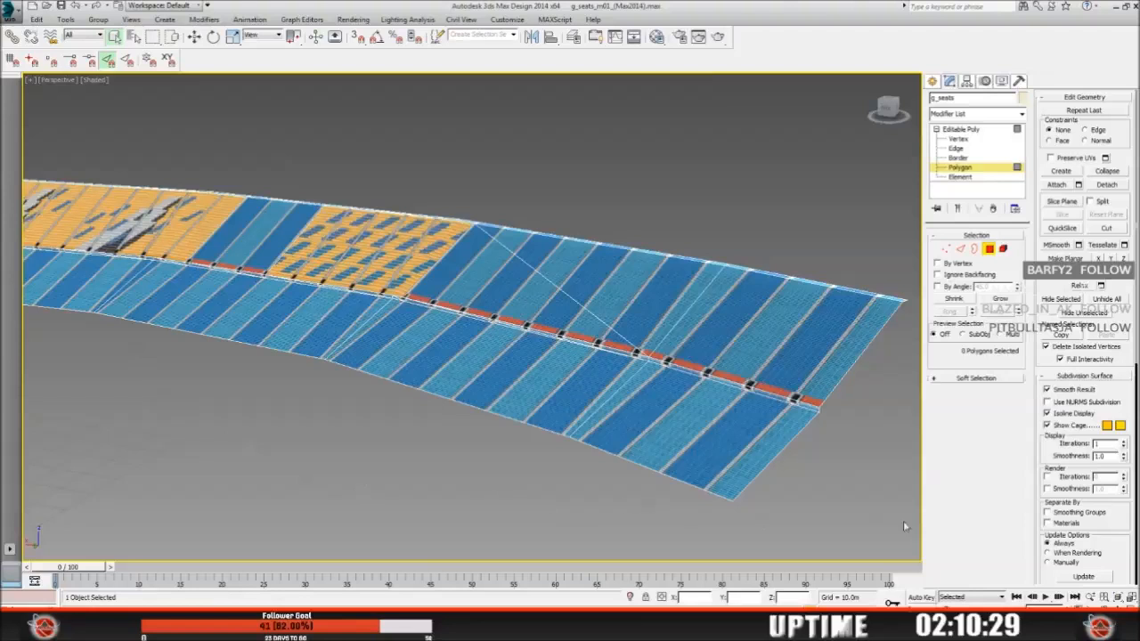
Step: Delete the remaining front-wall polygons along the lower edge through to the opposite end, and leave polygon sub-object editing
alt+middle_drag(339, 399, 315, 336)
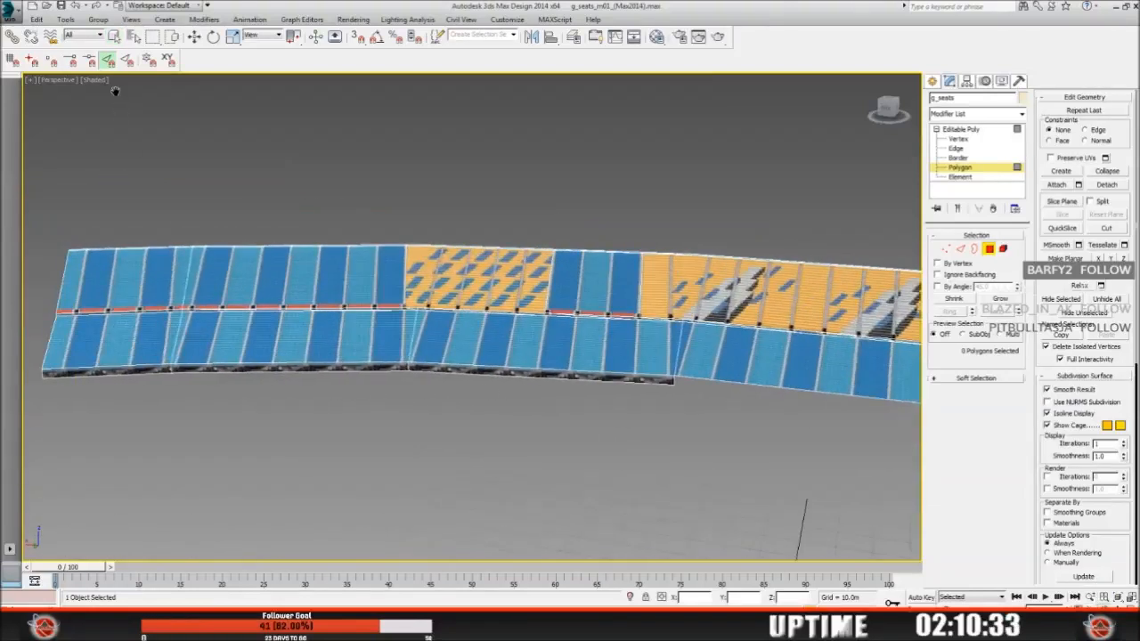
click(114, 35)
click(656, 382)
key(Delete)
click(365, 369)
key(Delete)
click(145, 368)
key(Delete)
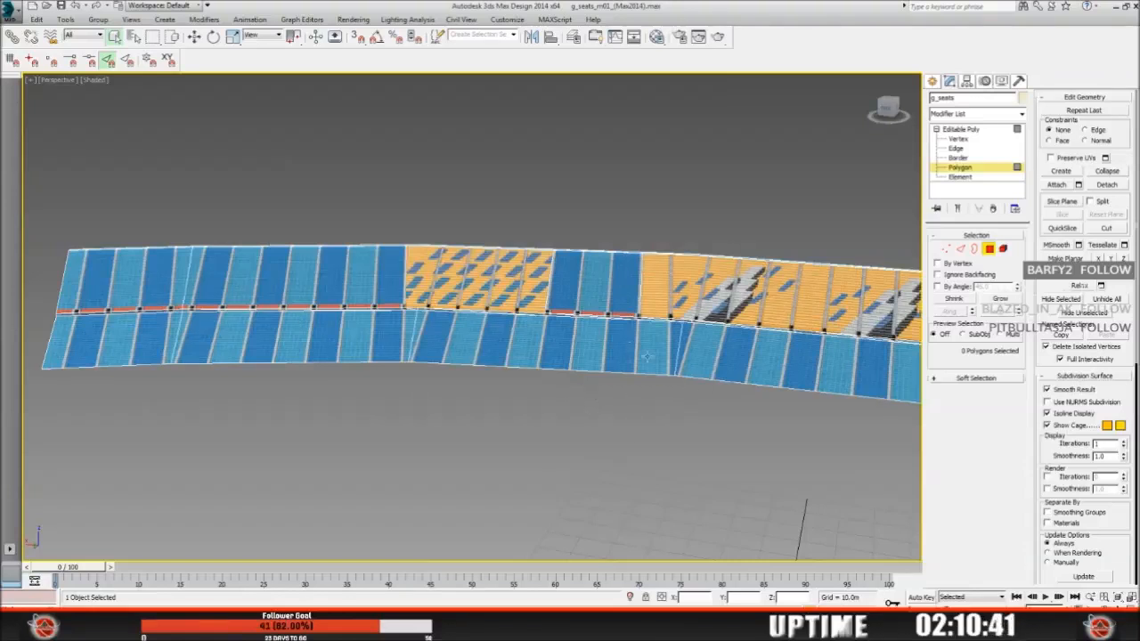
click(1103, 610)
drag(631, 412, 340, 405)
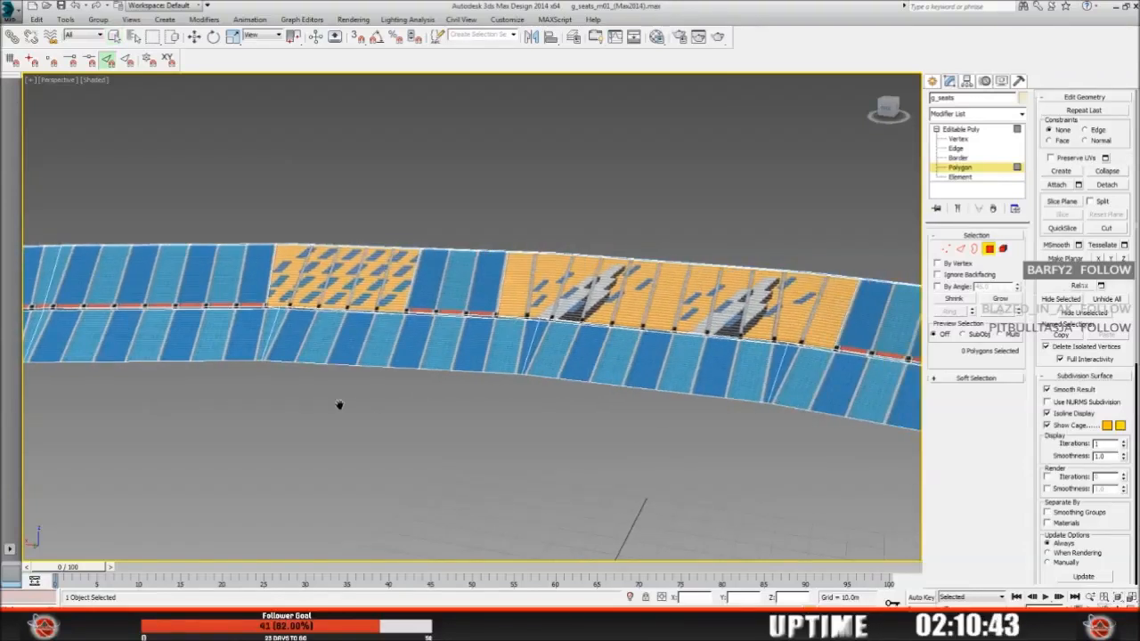
click(962, 129)
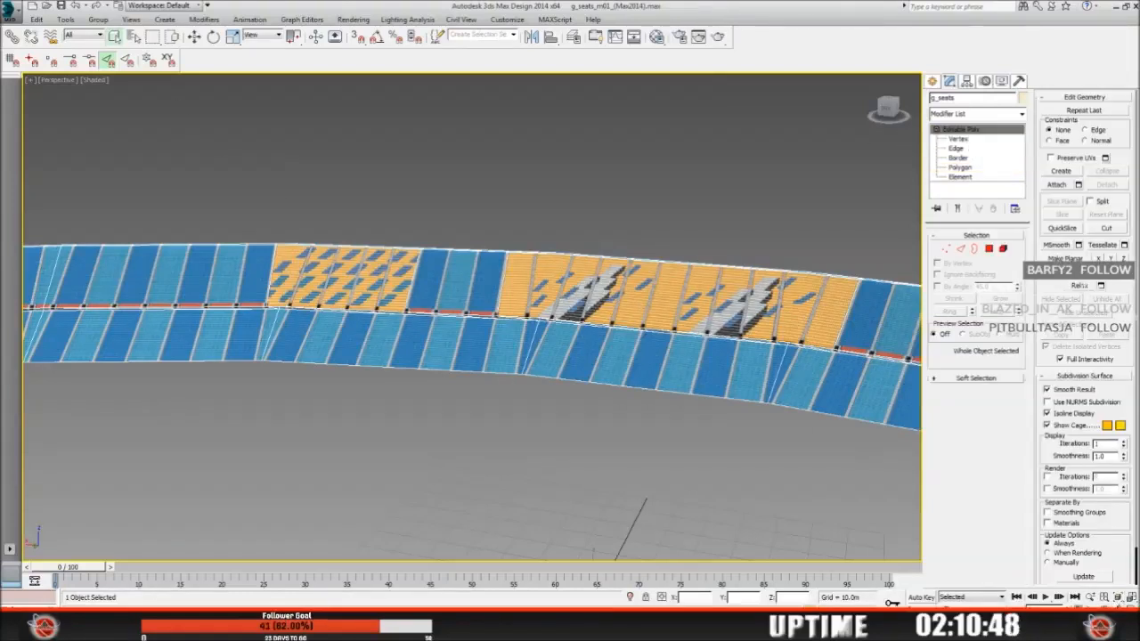
Step: Examine the stripped seating surfaces of the whole grandstand from several angles
key(ctrl+r)
drag(521, 380, 459, 372)
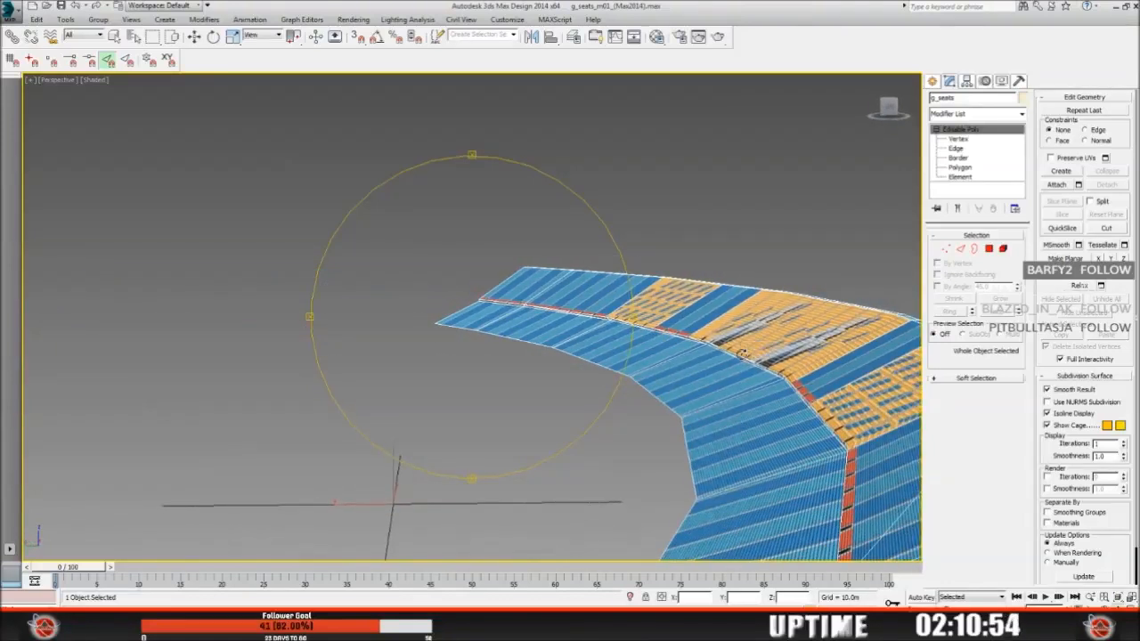
click(1104, 606)
drag(686, 451, 452, 352)
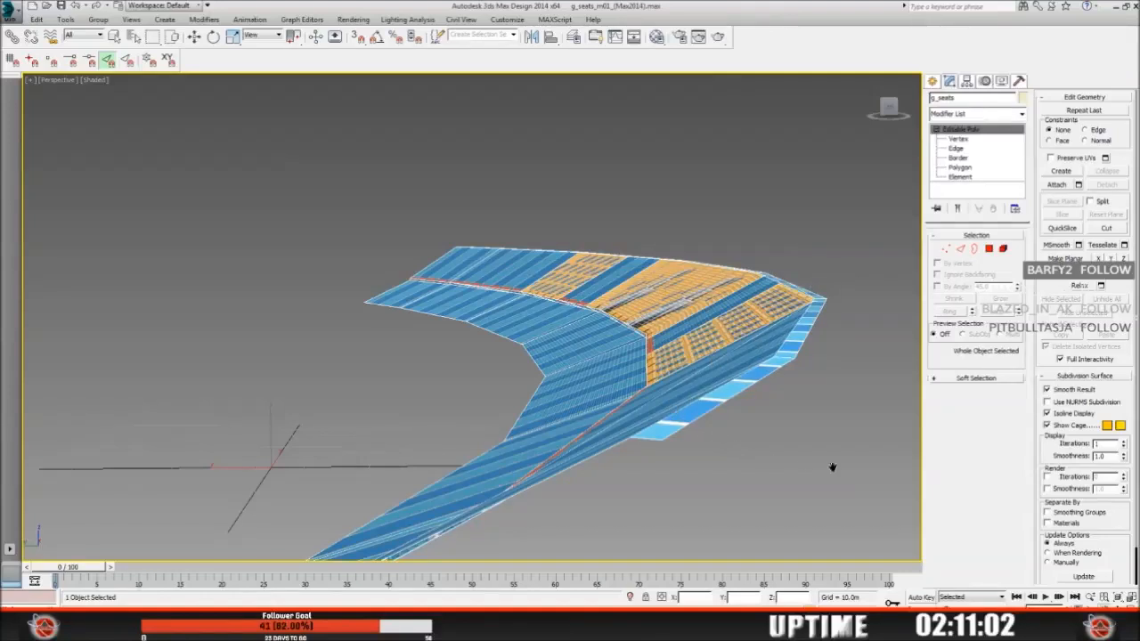
click(1117, 607)
drag(481, 377, 657, 394)
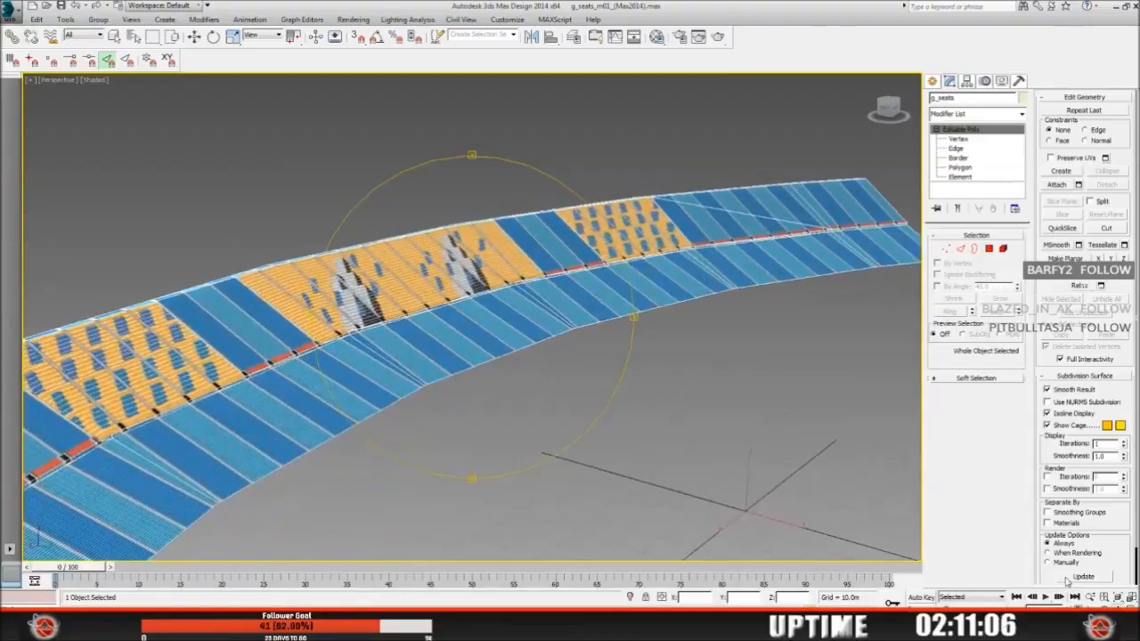
click(1091, 599)
drag(508, 312, 521, 393)
Step: Select both g_seats and g_seatslogo, collapse them into a single mesh object, and check the scene's object list
click(133, 36)
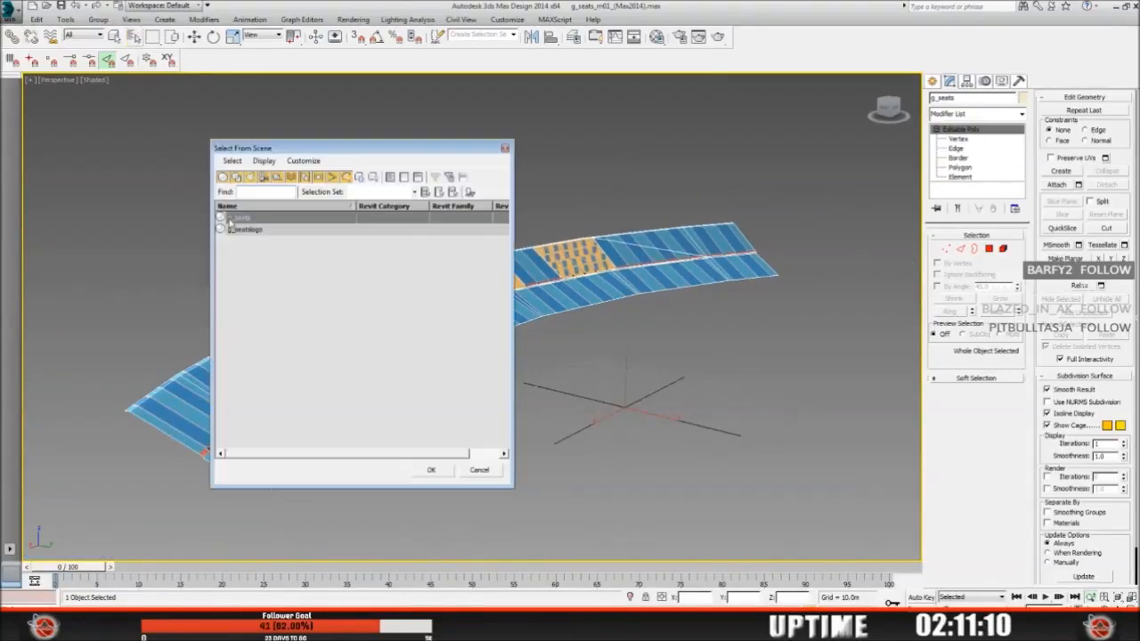
key(ctrl+a)
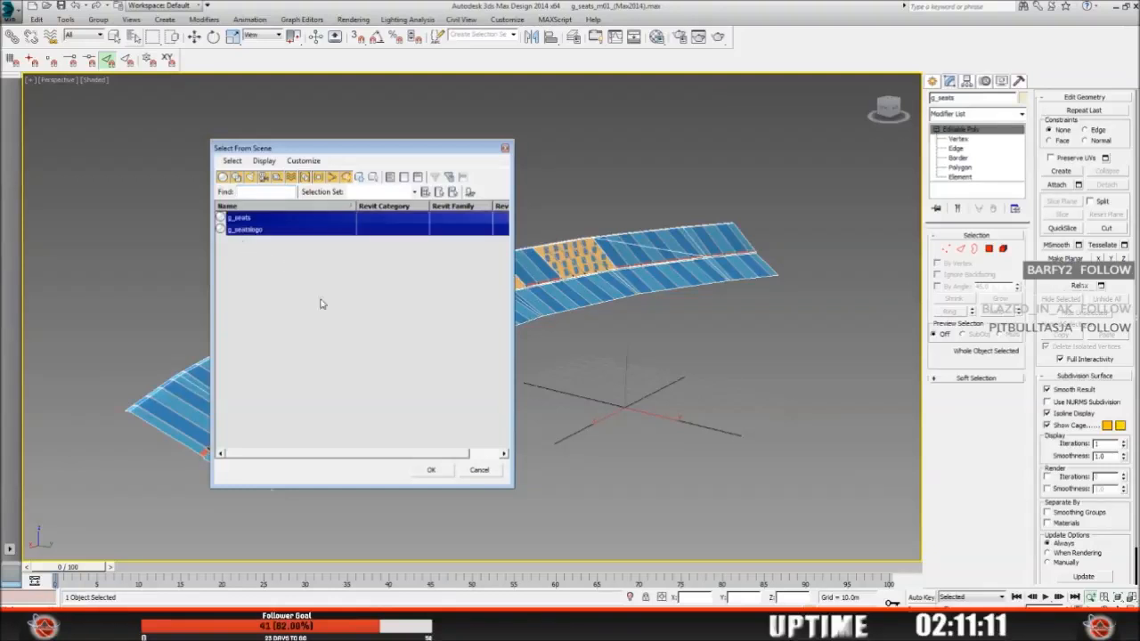
click(431, 469)
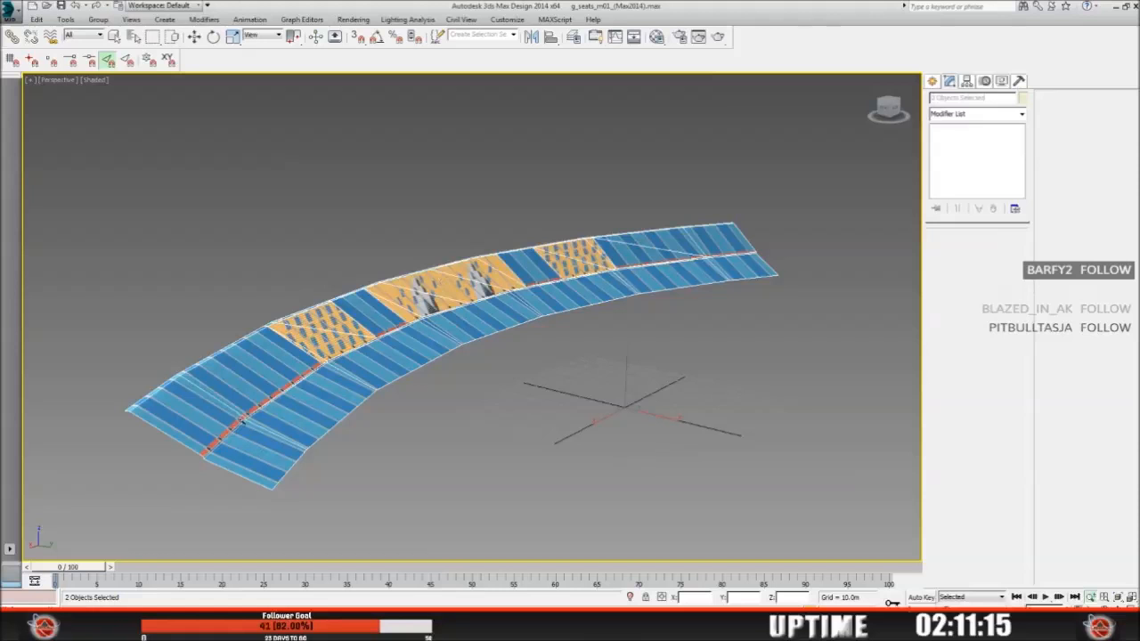
click(1020, 81)
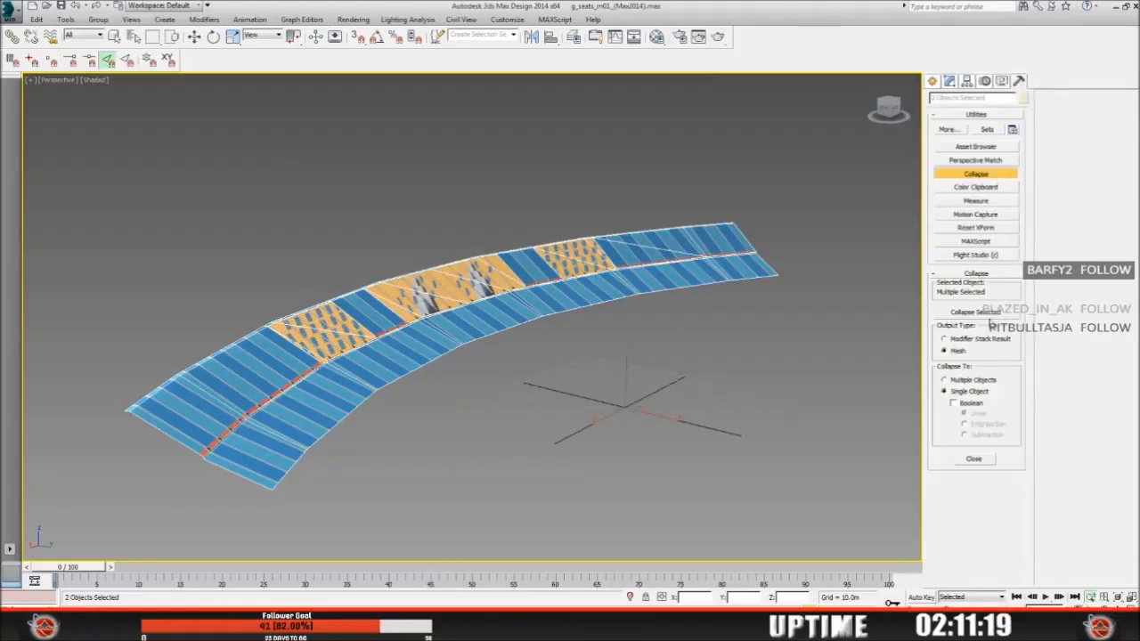
click(990, 313)
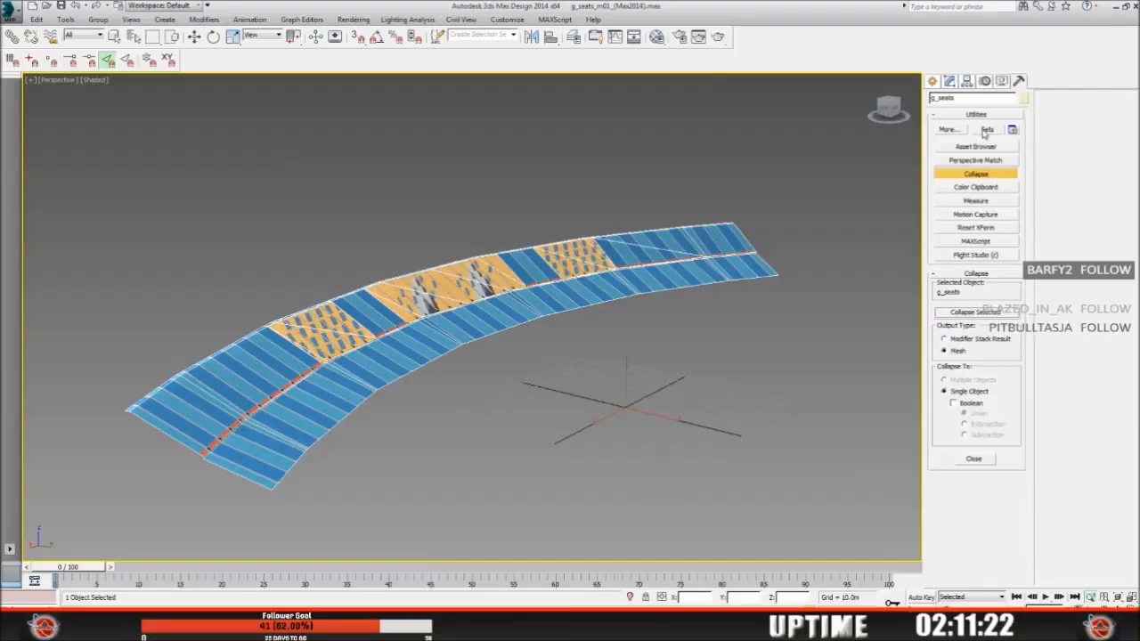
click(949, 81)
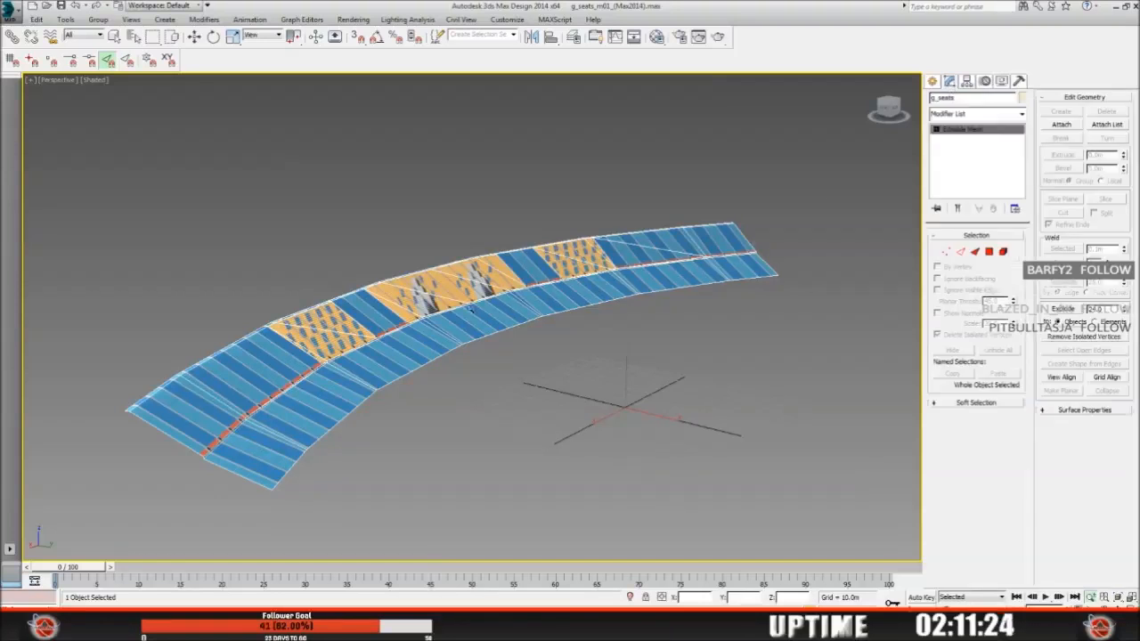
click(132, 36)
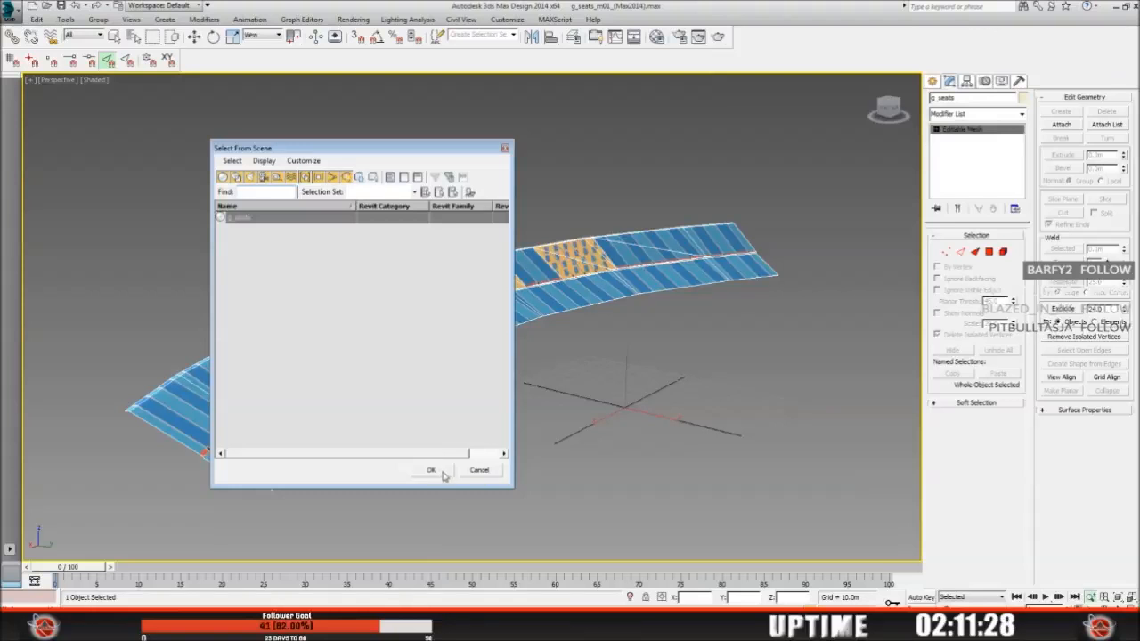
click(478, 469)
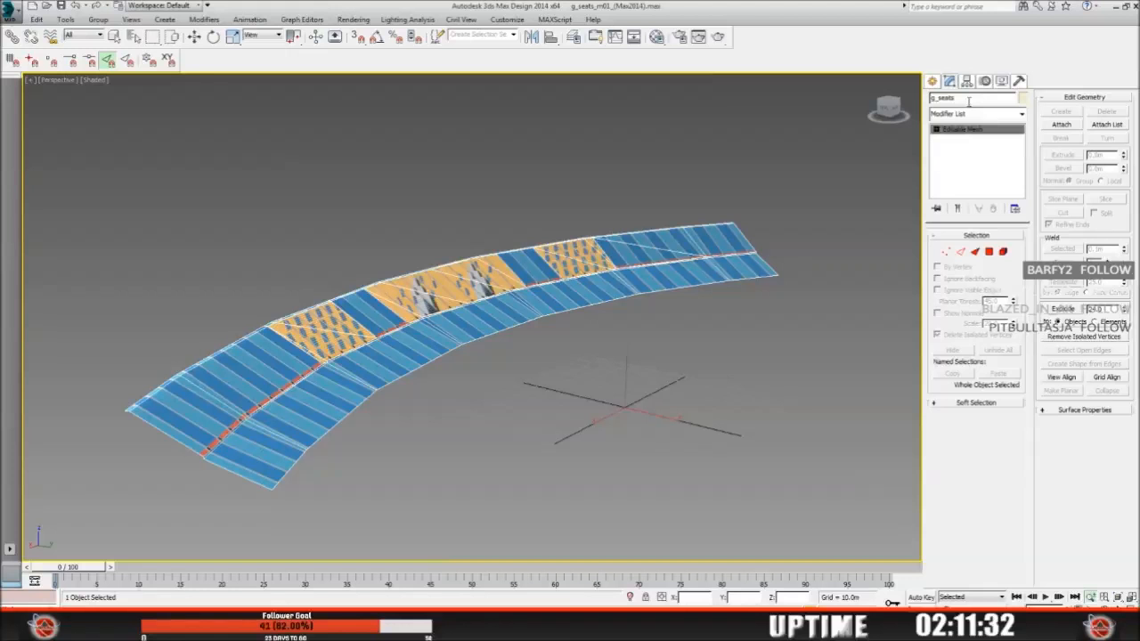
Step: Rename the collapsed seating mesh to g_shadow
key(BackSpace)
key(BackSpace)
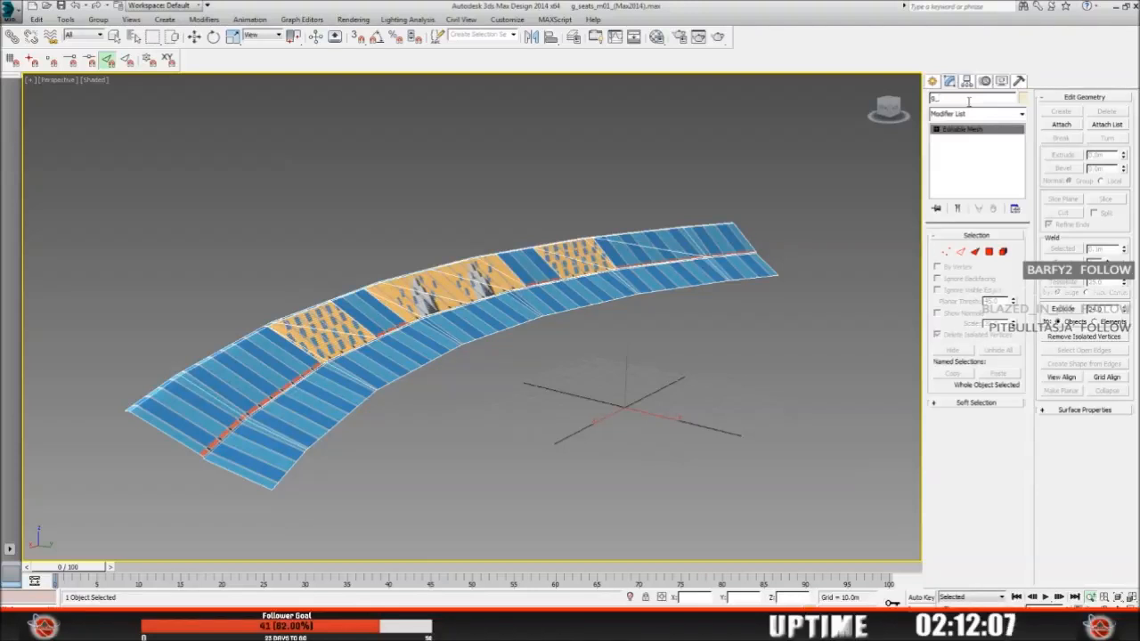
text(shadow)
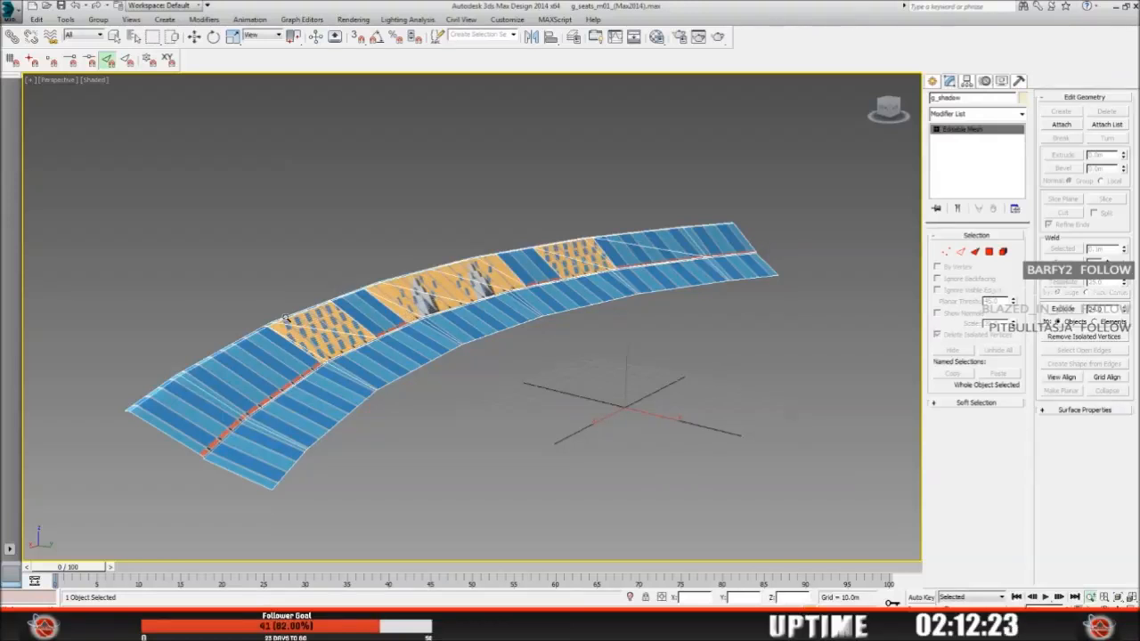
Step: Set up an unused material slot as a Standard material with the g_shadow.tga bitmap as its diffuse map
key(m)
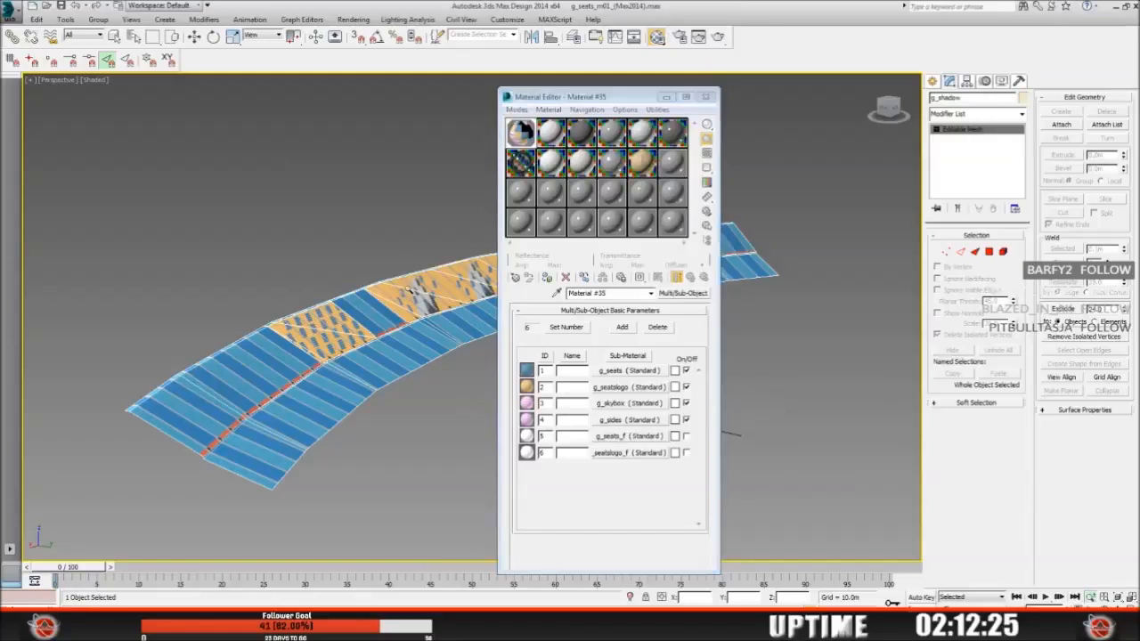
click(521, 194)
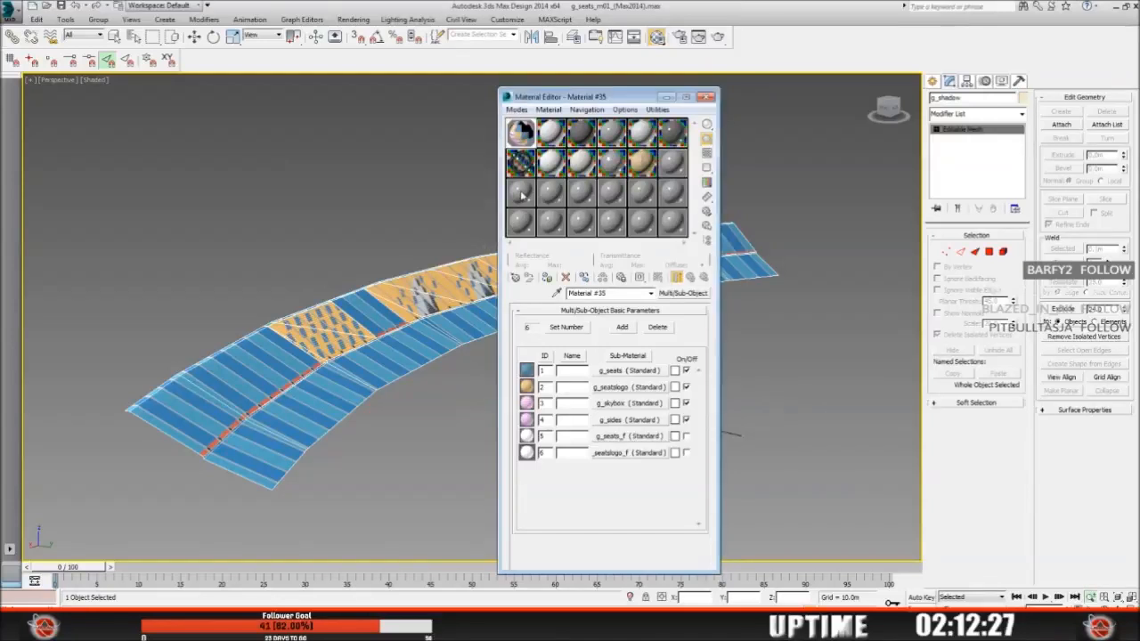
click(682, 293)
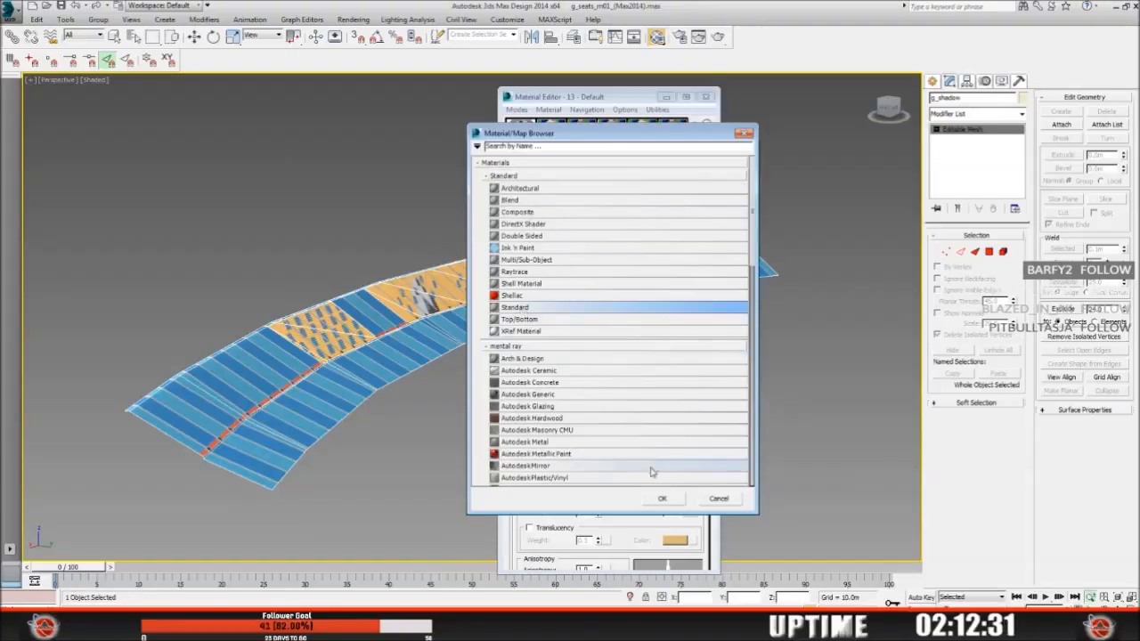
click(662, 499)
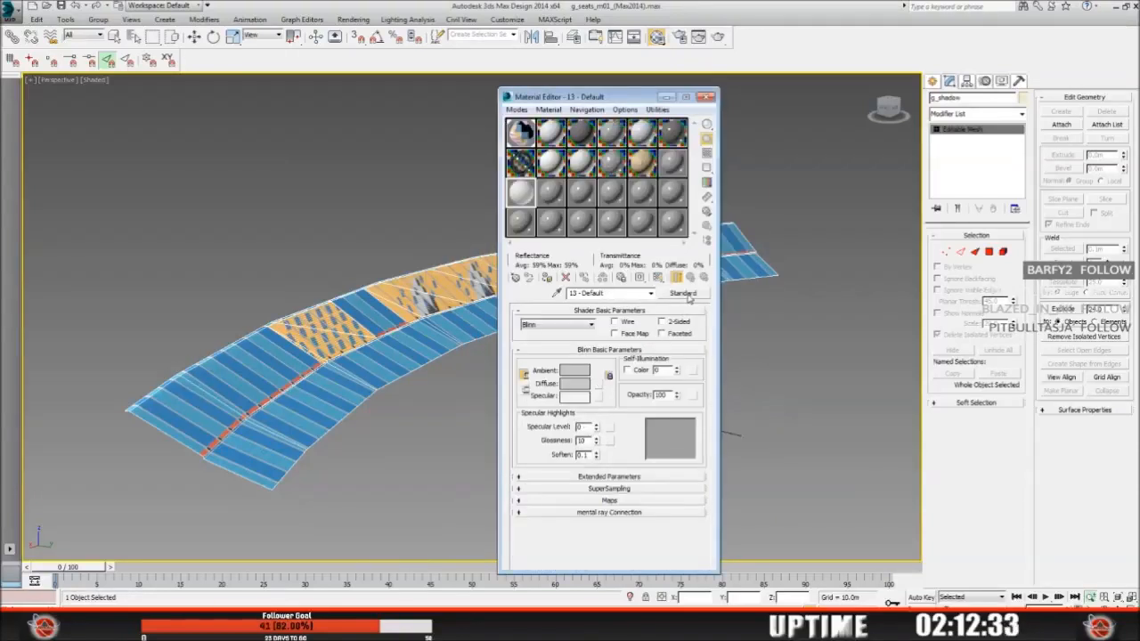
click(603, 389)
click(524, 188)
click(660, 500)
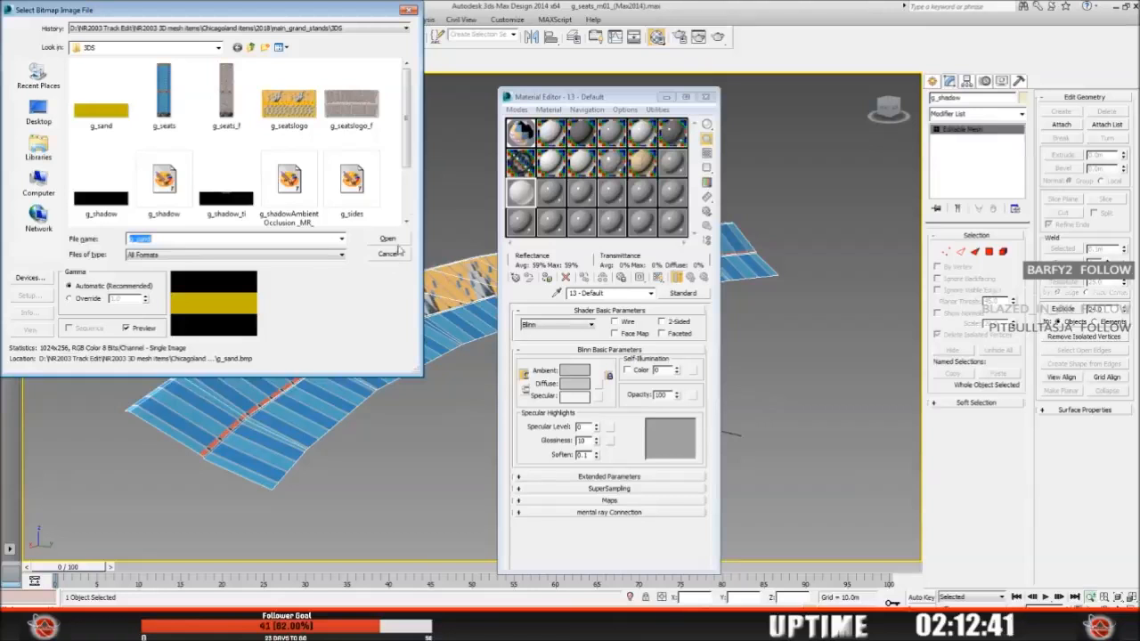
scroll(409, 150, down, 1)
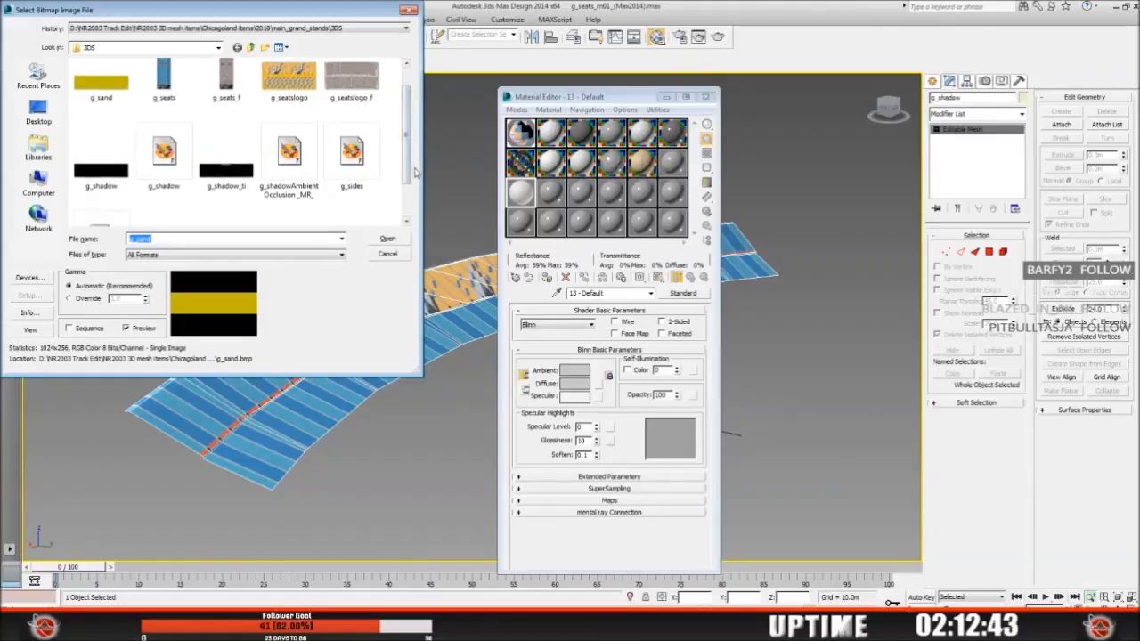
click(163, 170)
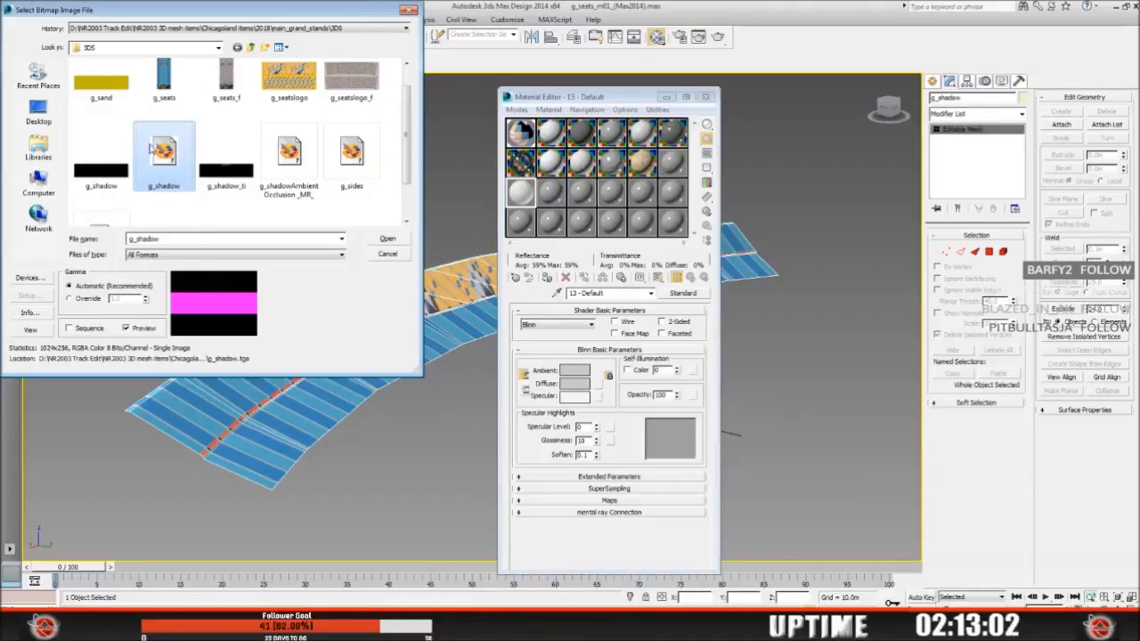
click(388, 239)
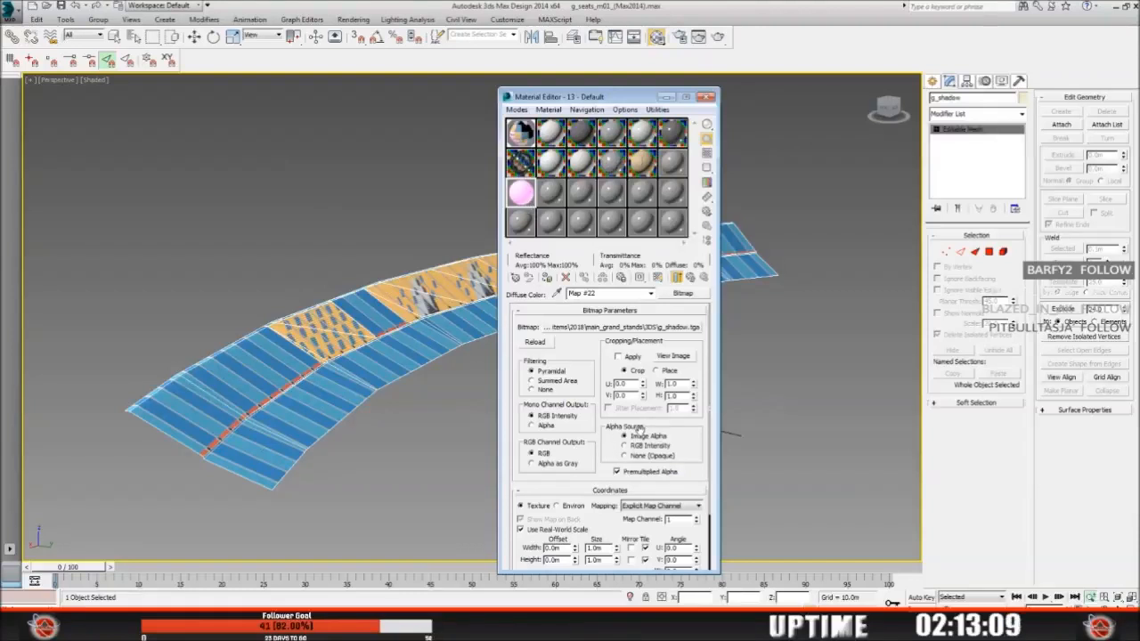
Step: Assign the new material to the g_shadow mesh, display its texture in the viewport, and put the Material Editor away
click(547, 278)
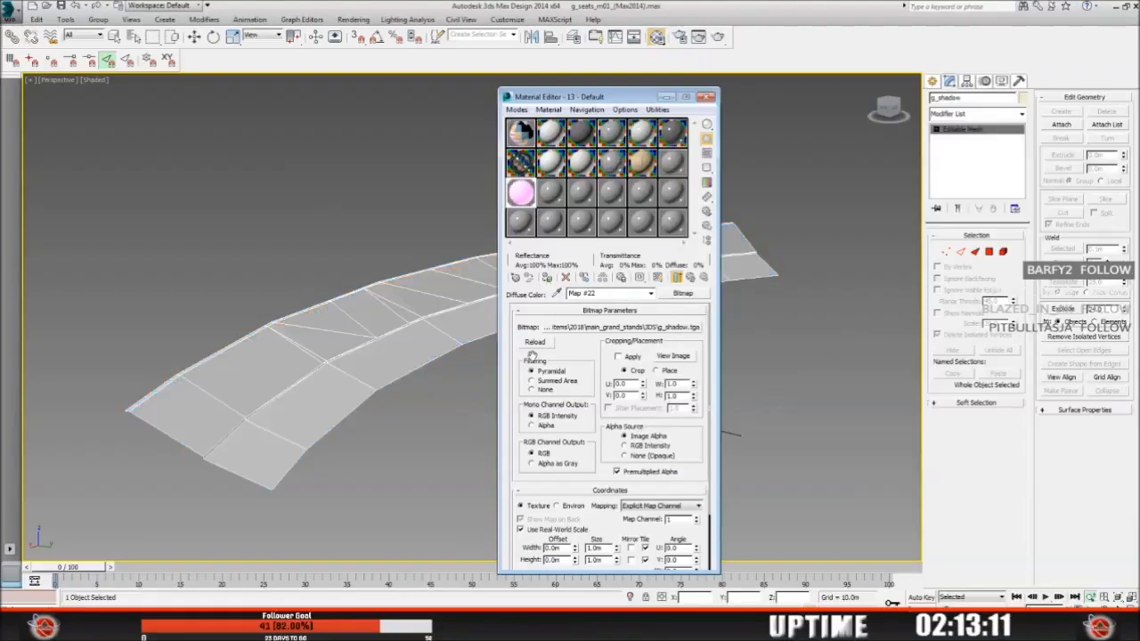
click(658, 278)
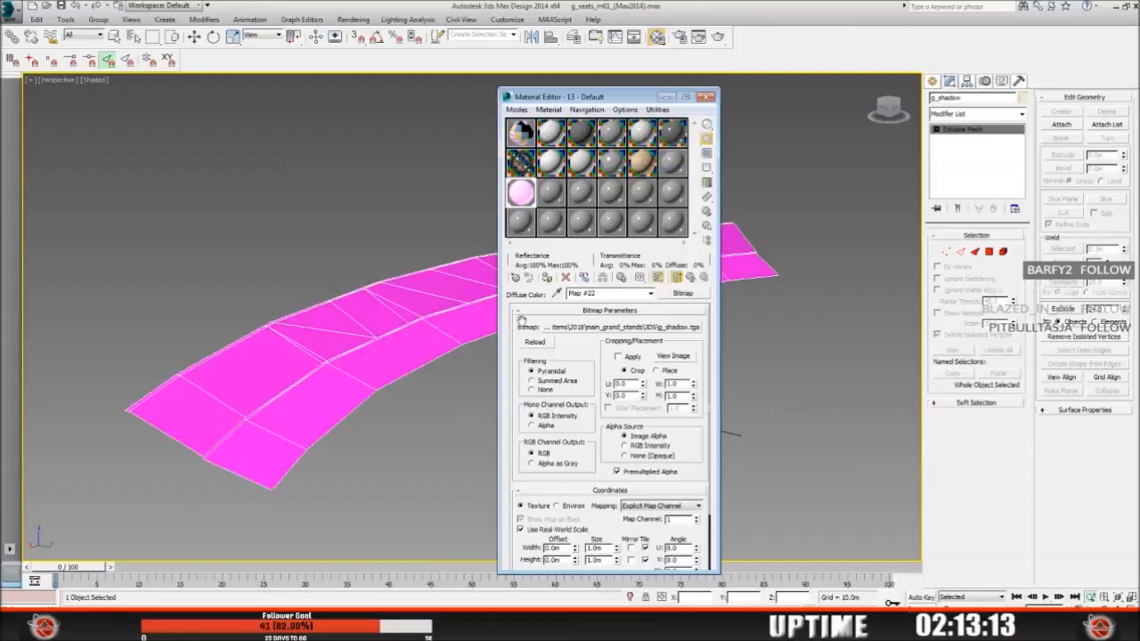
click(666, 97)
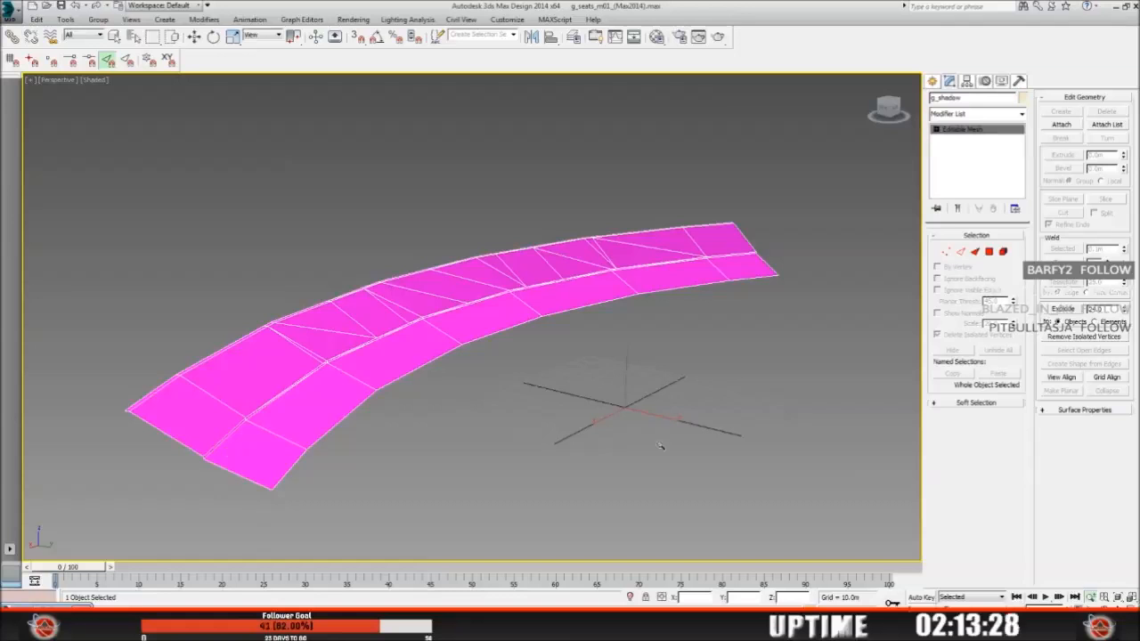
alt+middle_drag(451, 406, 422, 399)
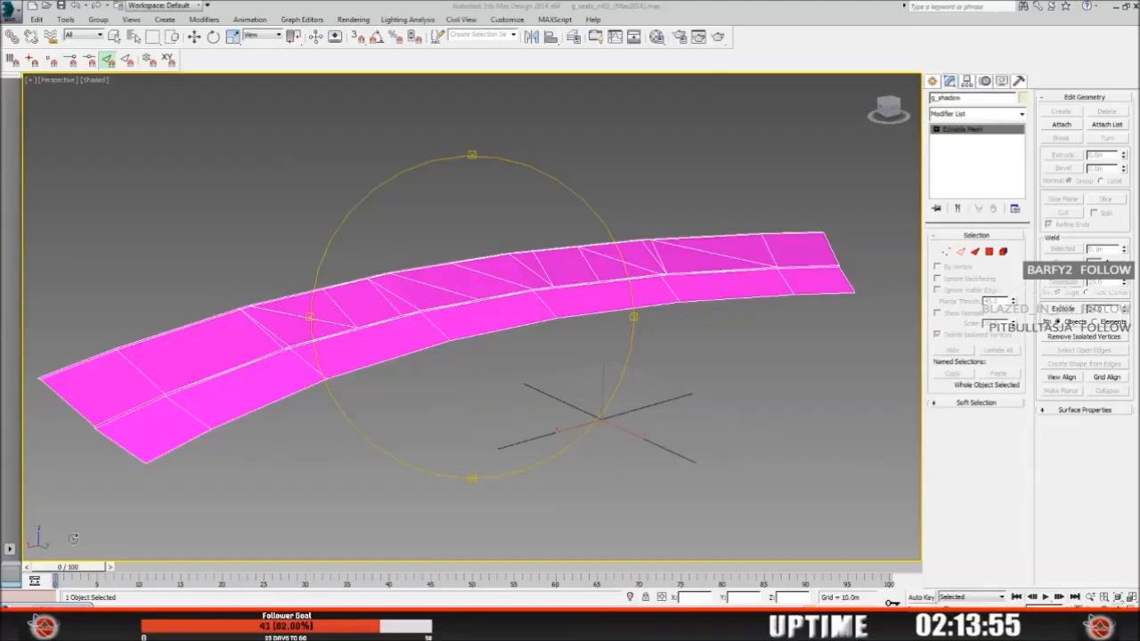
Step: Switch to the chicagoland_SBP track folder in Windows Explorer and open the g_skybox01 model in 3DSimED
click(73, 623)
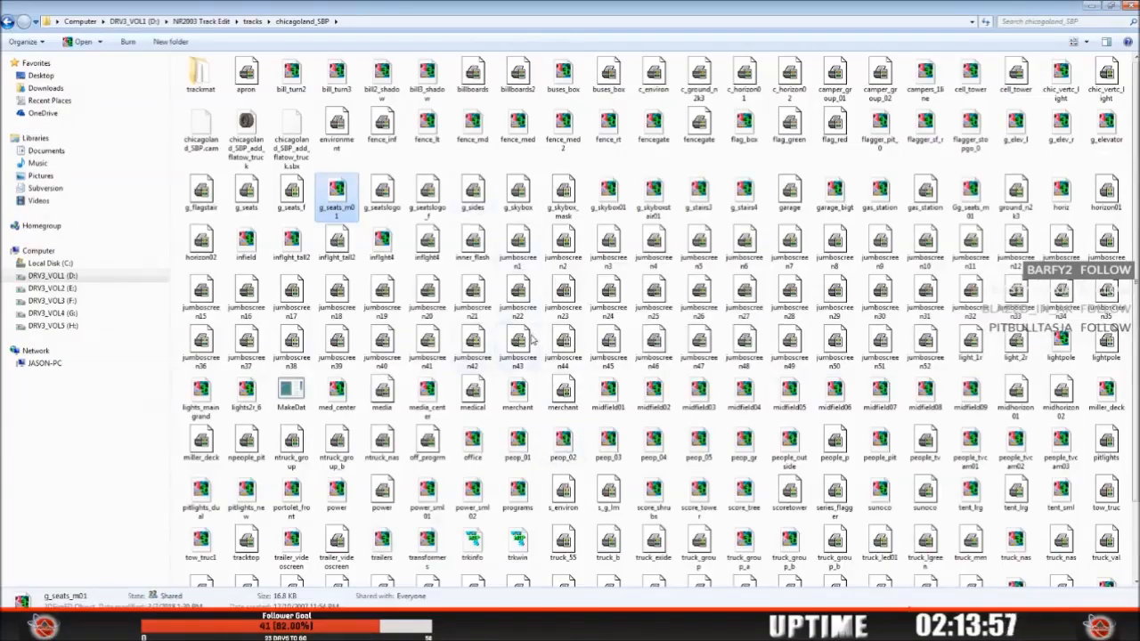
click(604, 198)
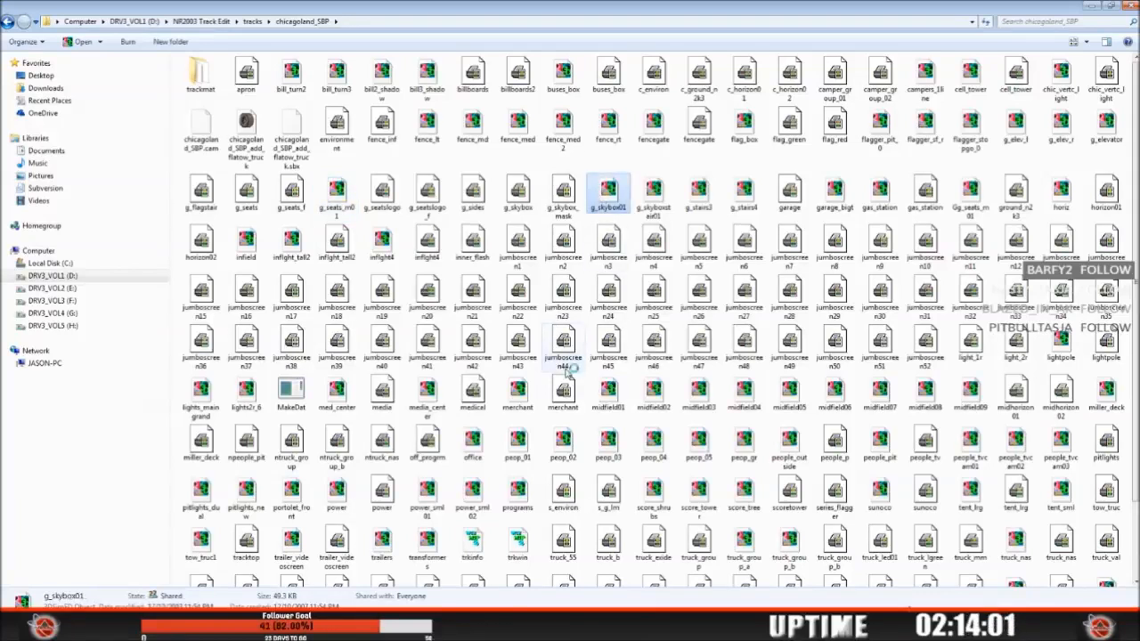
key(Return)
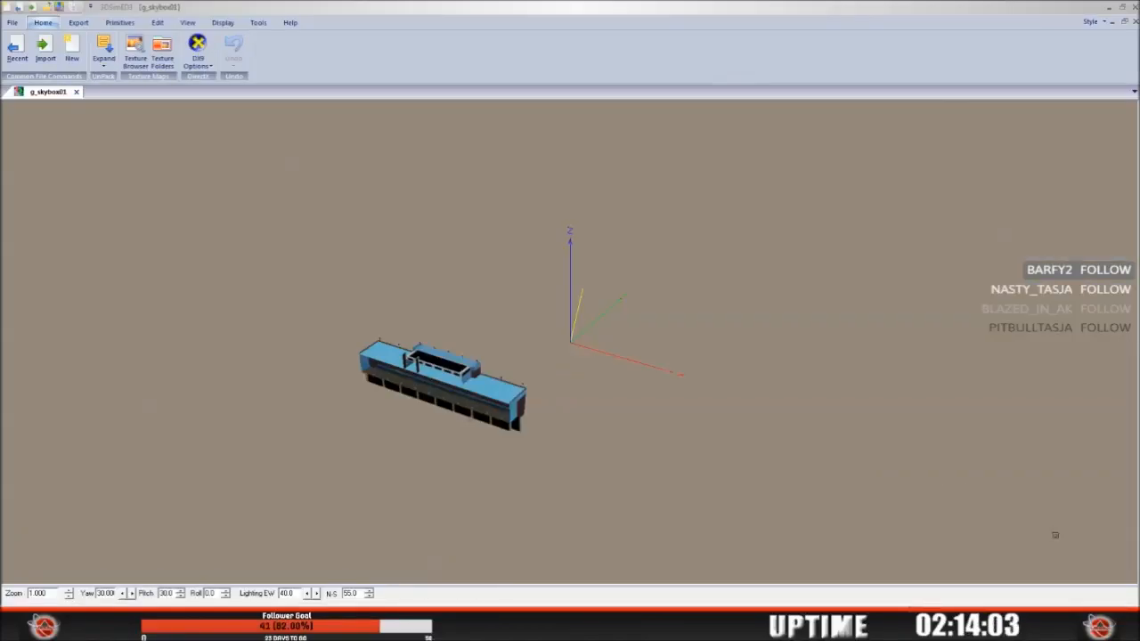
Step: Try to export the g_skybox01 model as .3DS objects to the Desktop with 8:3 texture names and mapped solid colour faces
drag(555, 354, 427, 345)
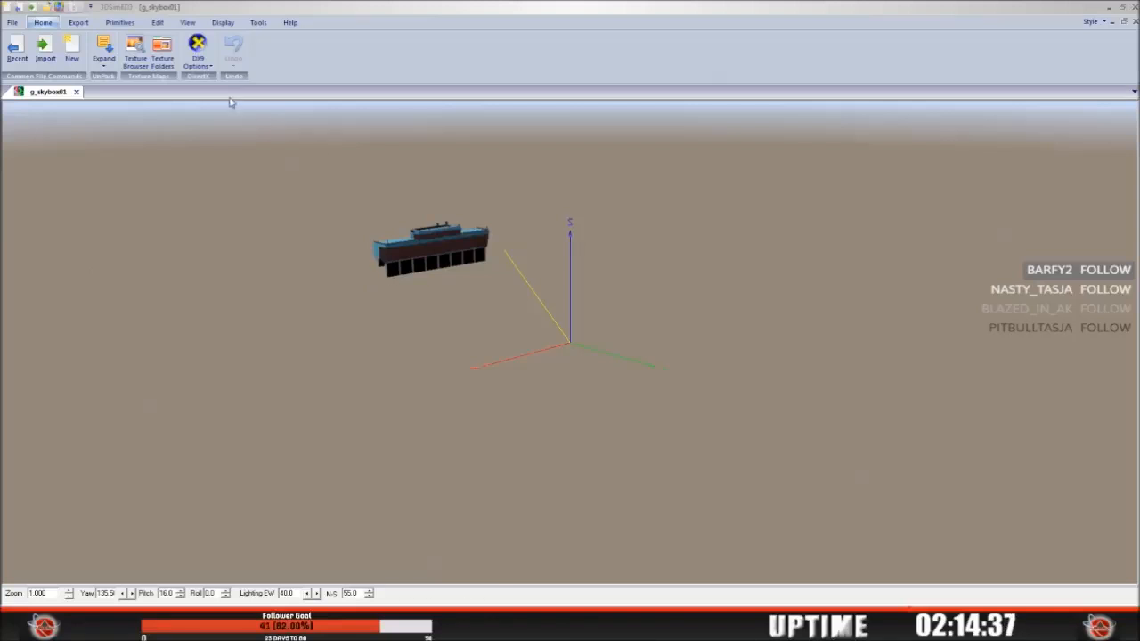
click(157, 22)
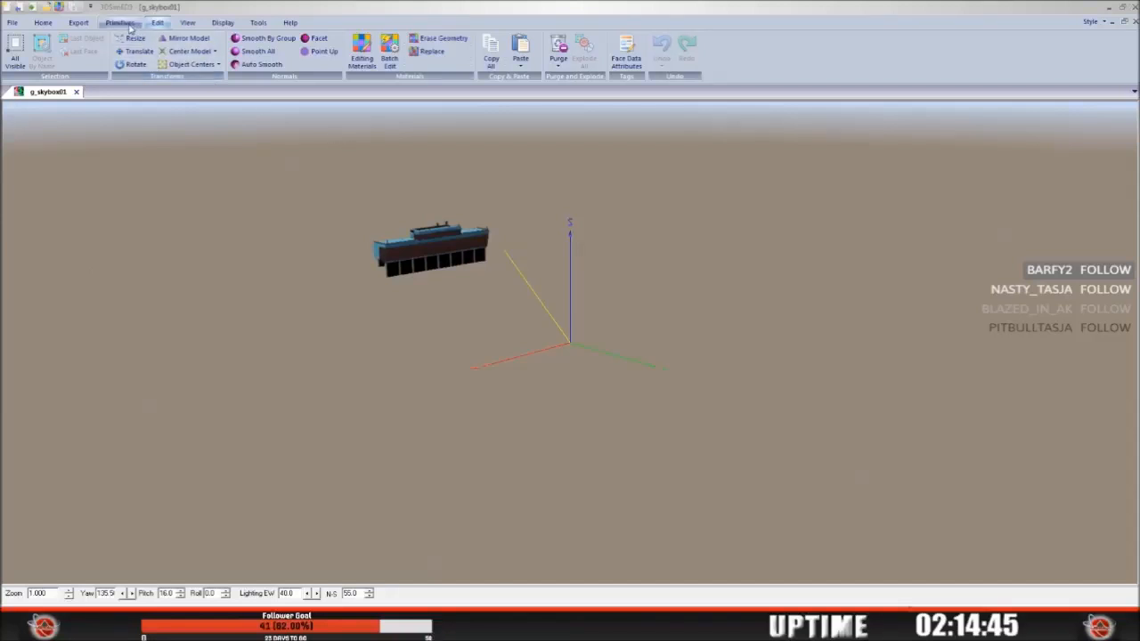
click(78, 23)
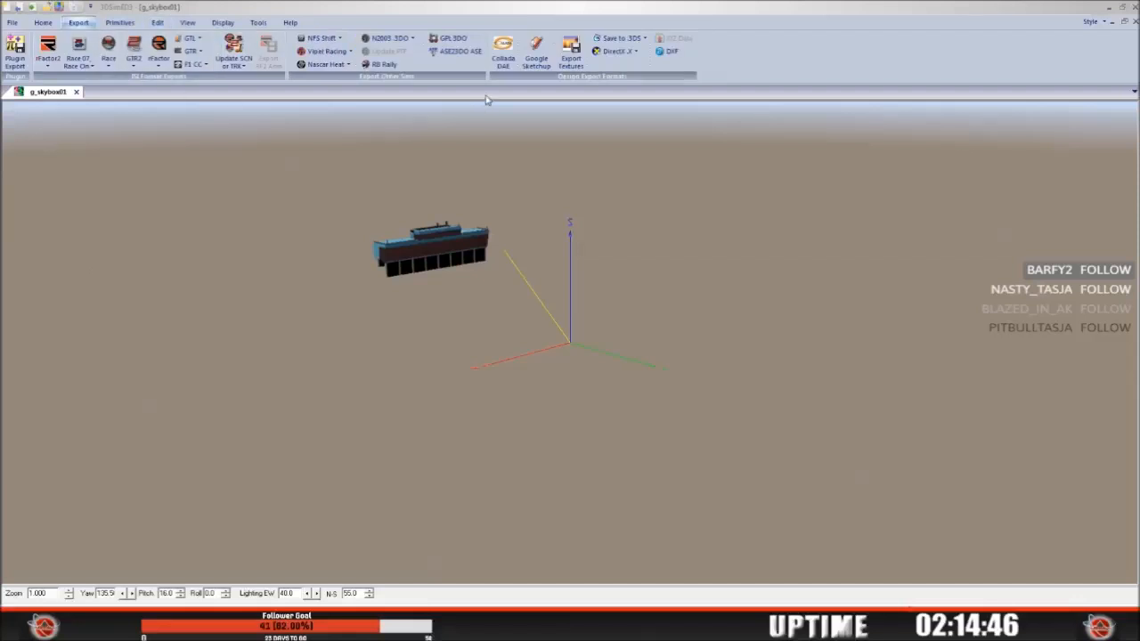
click(644, 39)
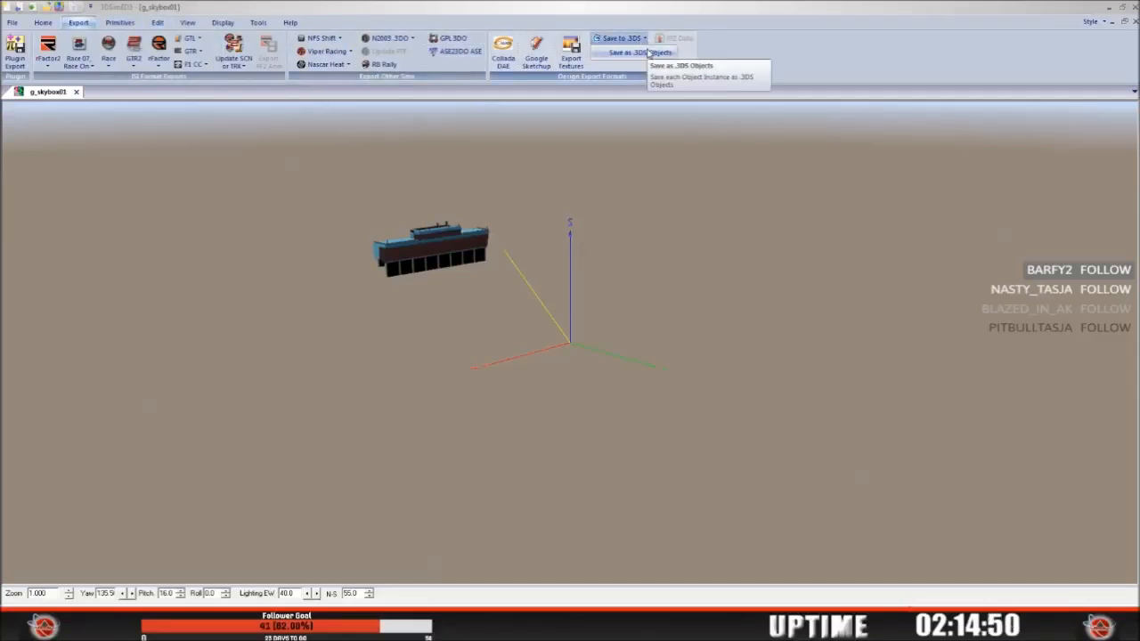
click(648, 52)
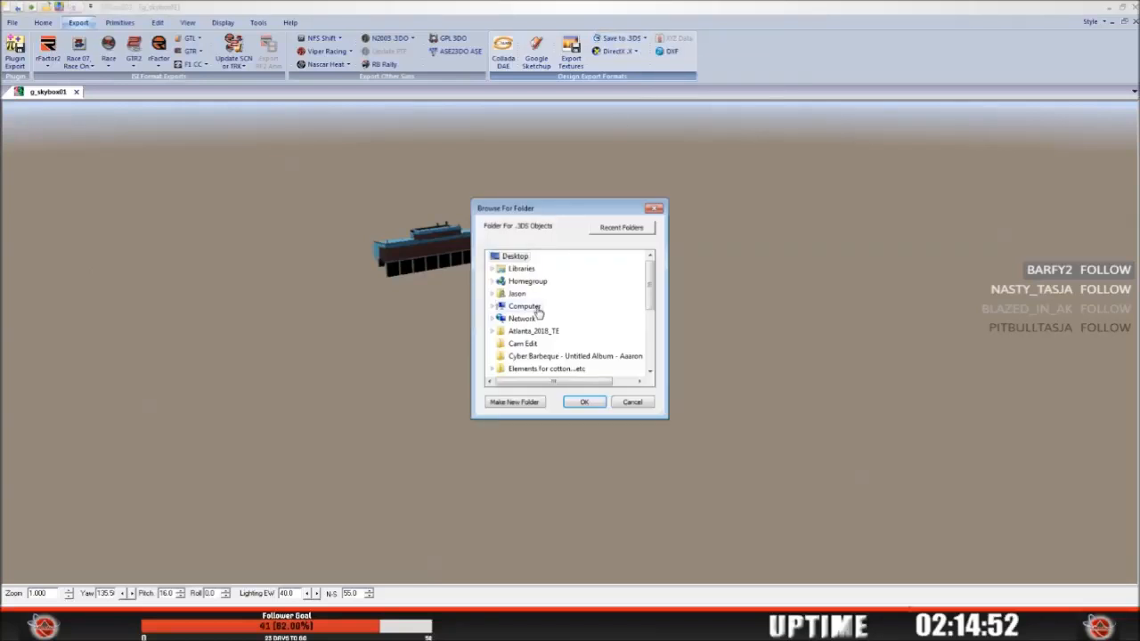
click(585, 403)
click(622, 285)
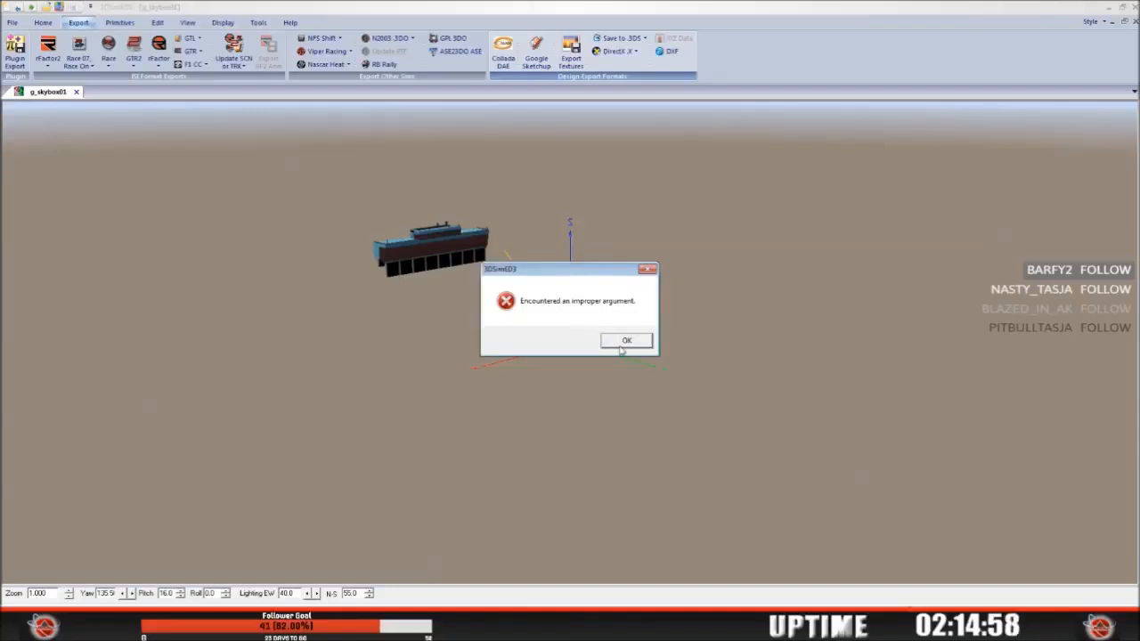
click(623, 342)
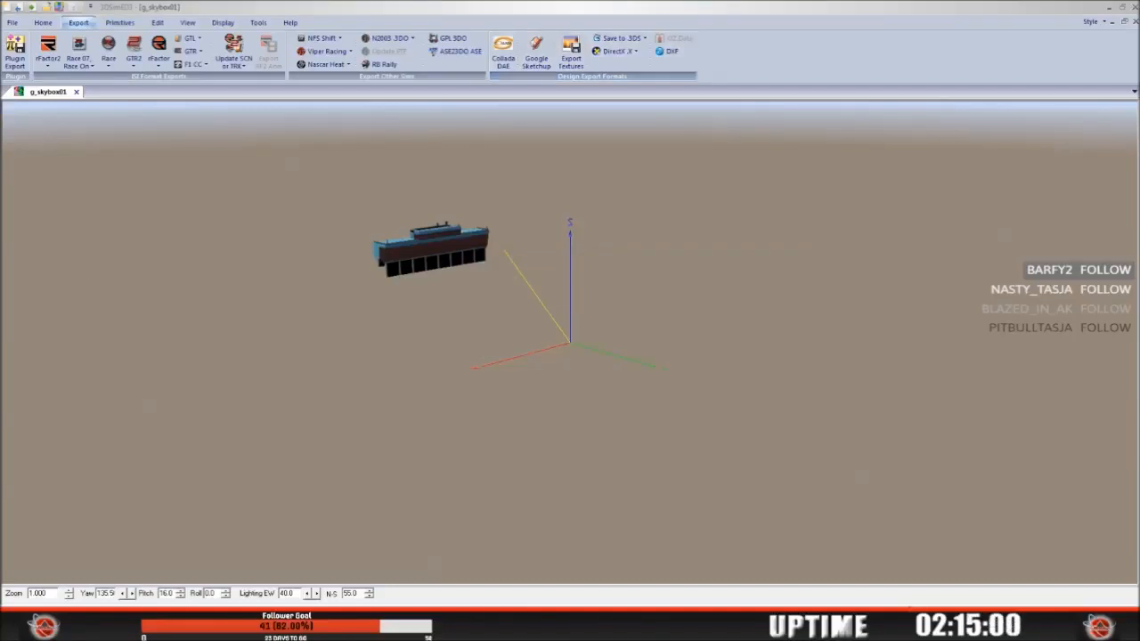
Step: Check the desktop for the exported skybox file, then return to the model in 3DSimED
click(1108, 6)
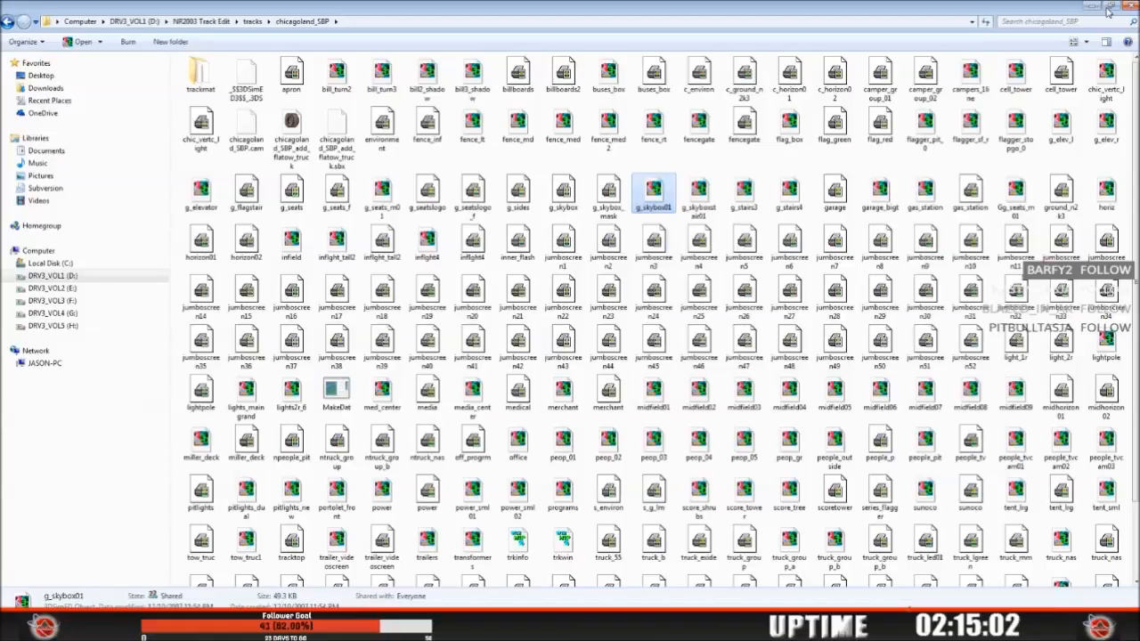
click(1092, 7)
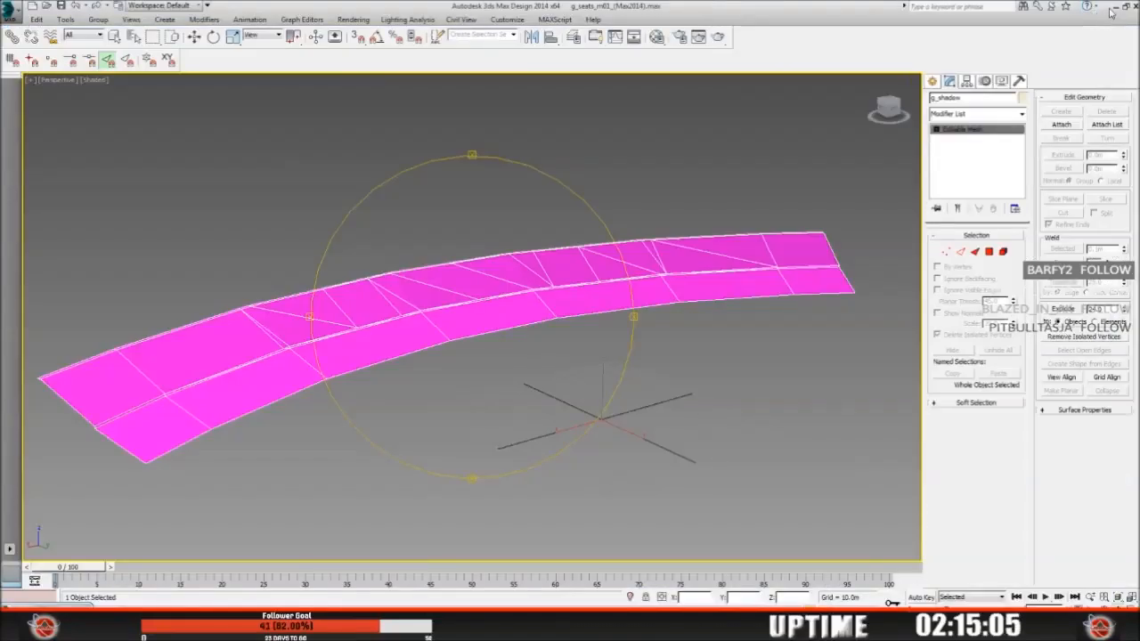
click(1117, 8)
click(1096, 8)
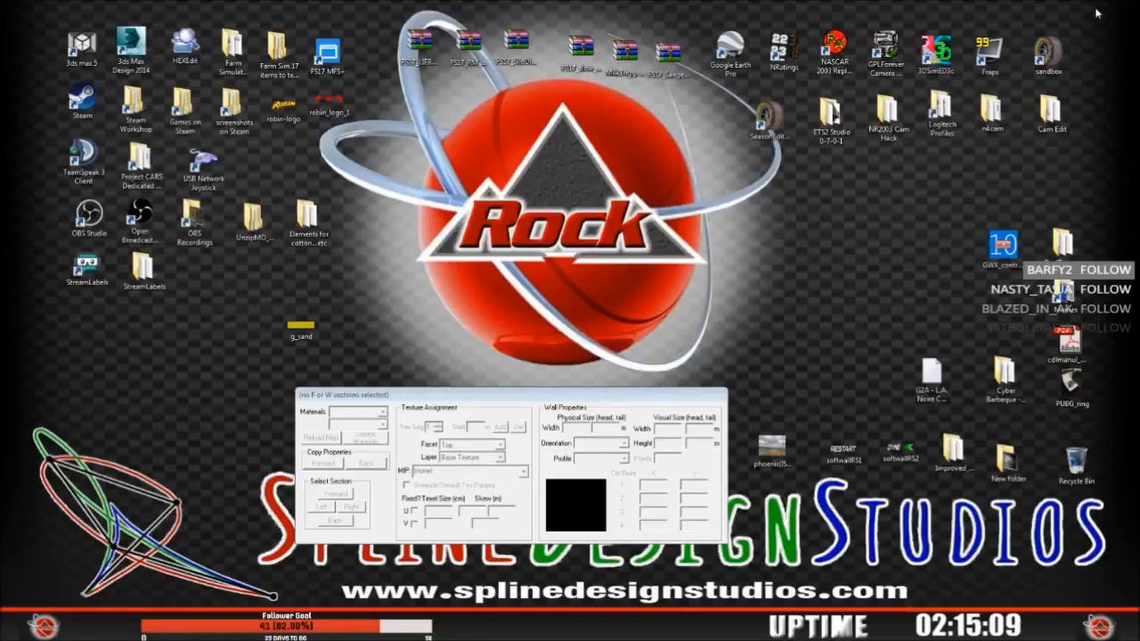
key(alt+Tab)
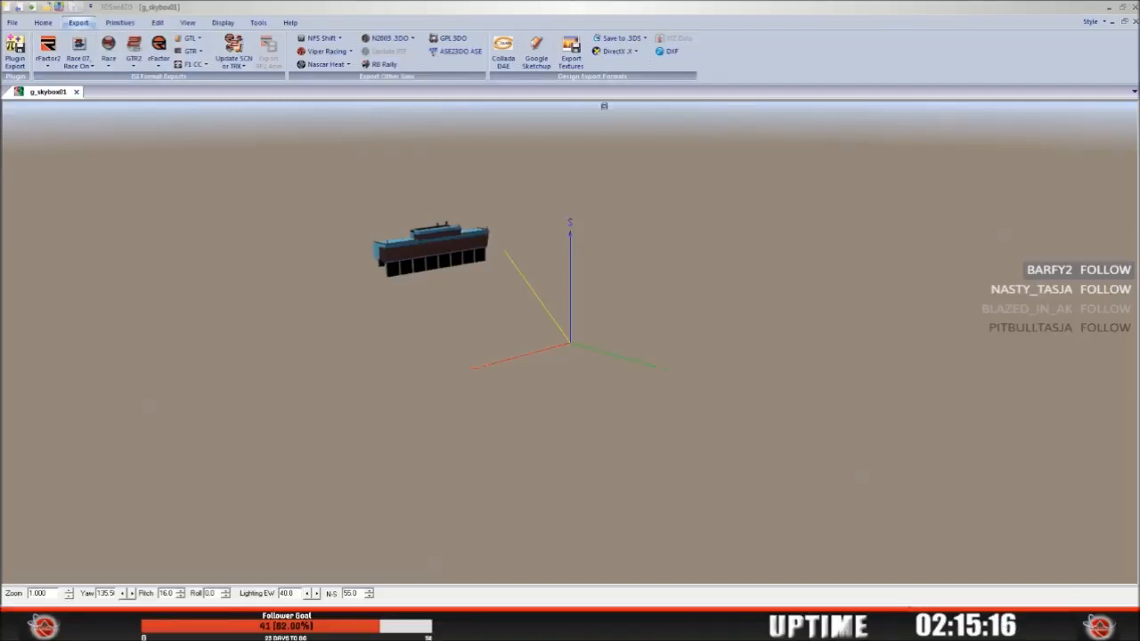
Step: Retry the g_skybox01 export as .3DS objects to the Desktop, keeping the same 3DS options
click(644, 39)
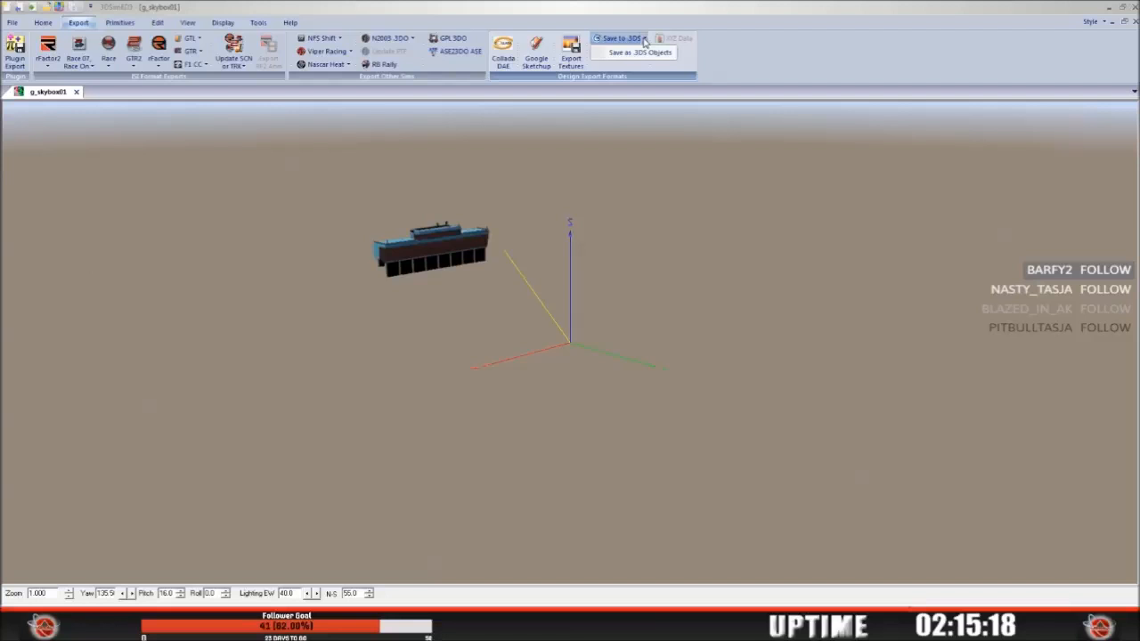
click(639, 52)
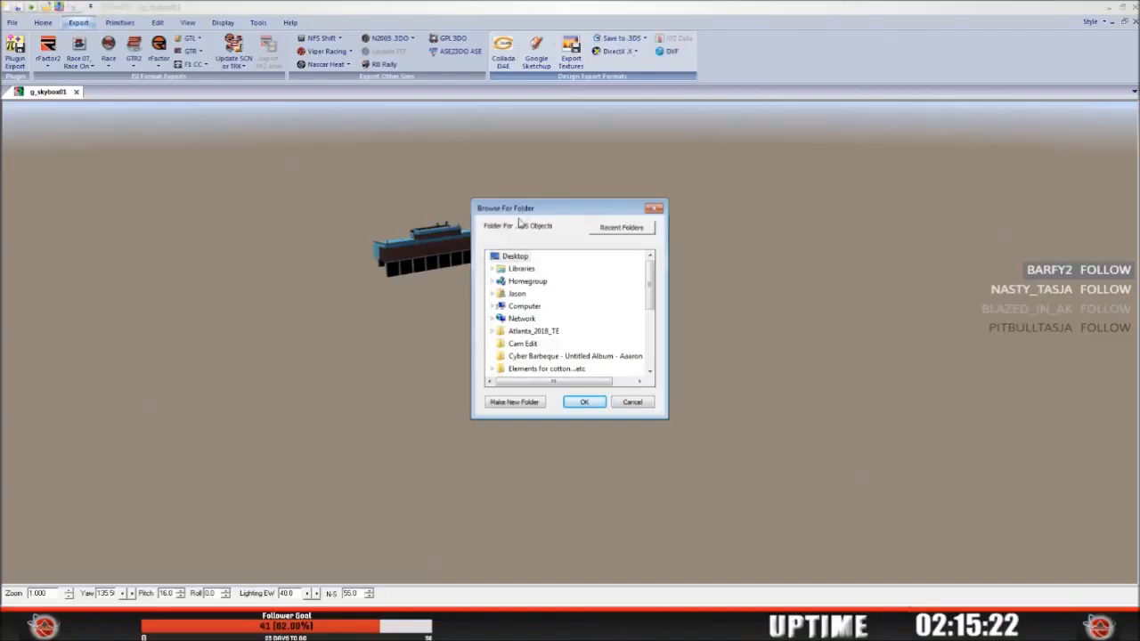
click(584, 402)
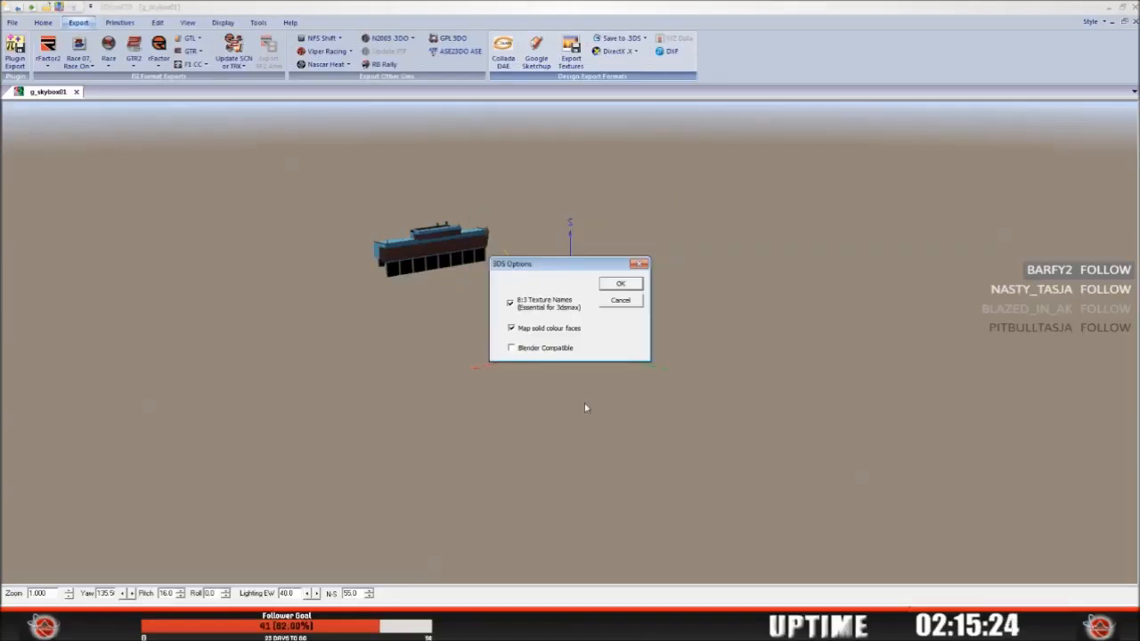
click(613, 285)
click(626, 340)
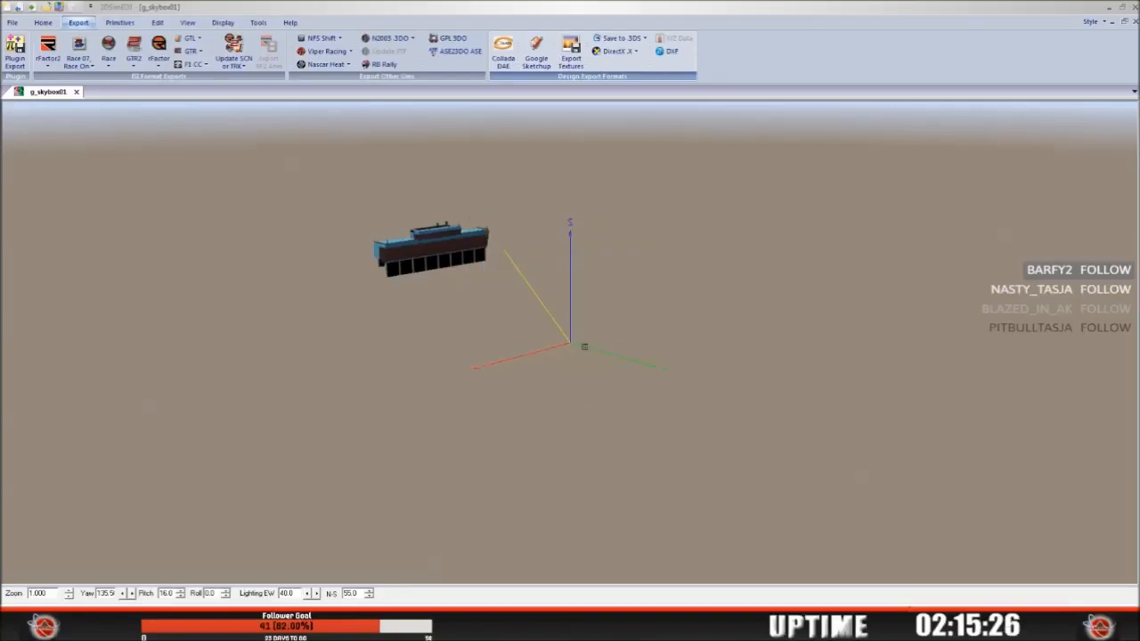
Step: Restart 3DSimED and reopen the g_skybox01 model in it
click(13, 24)
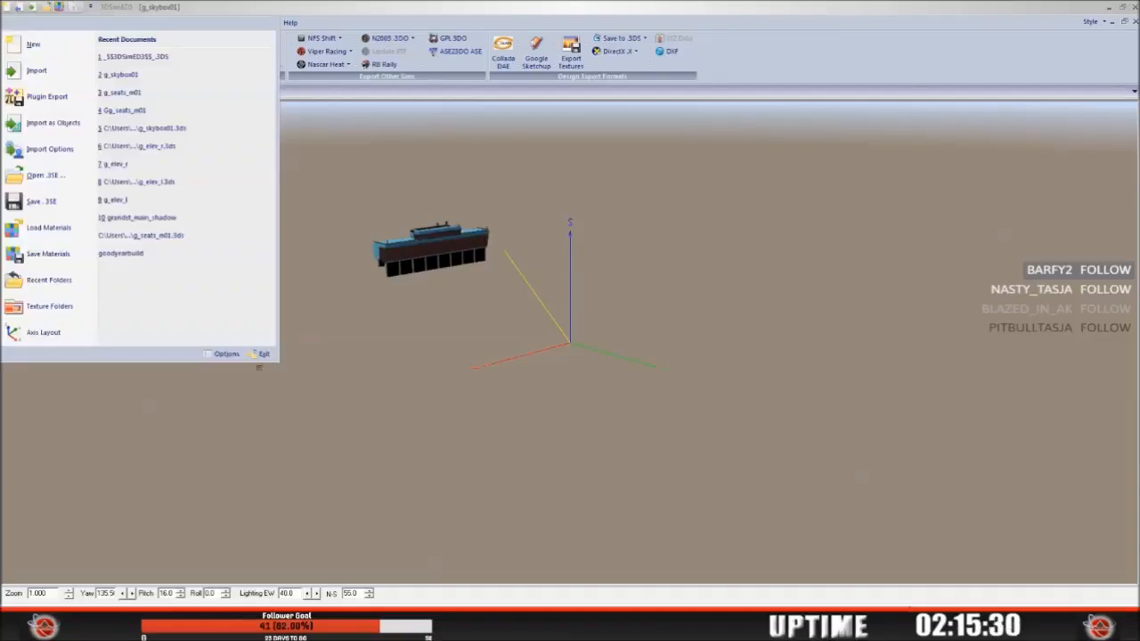
click(267, 358)
click(551, 340)
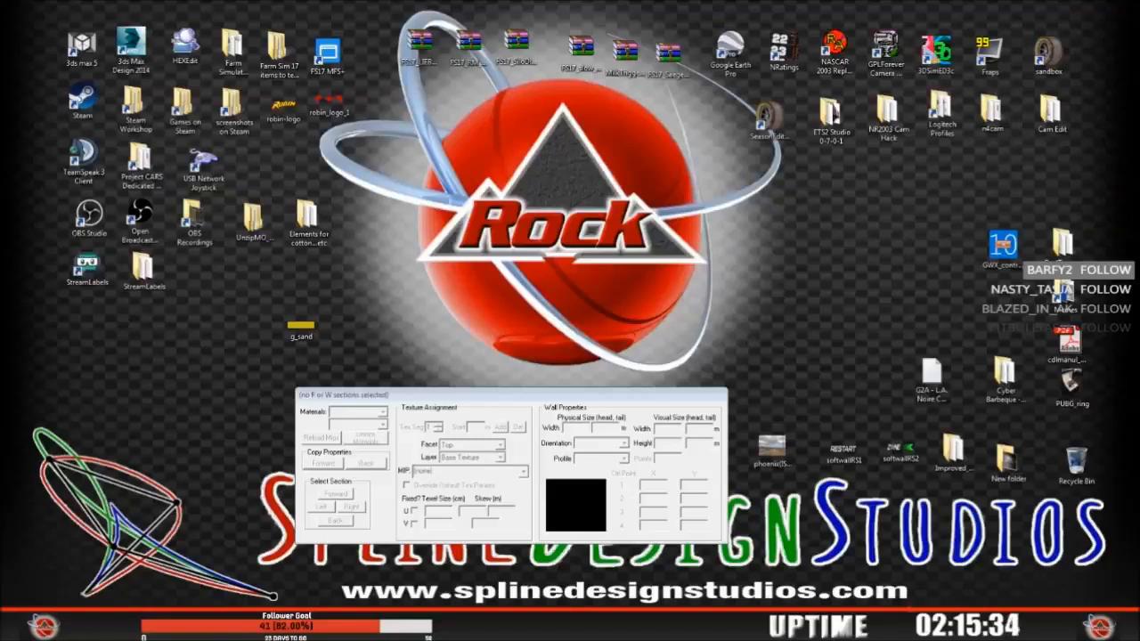
key(alt+Tab)
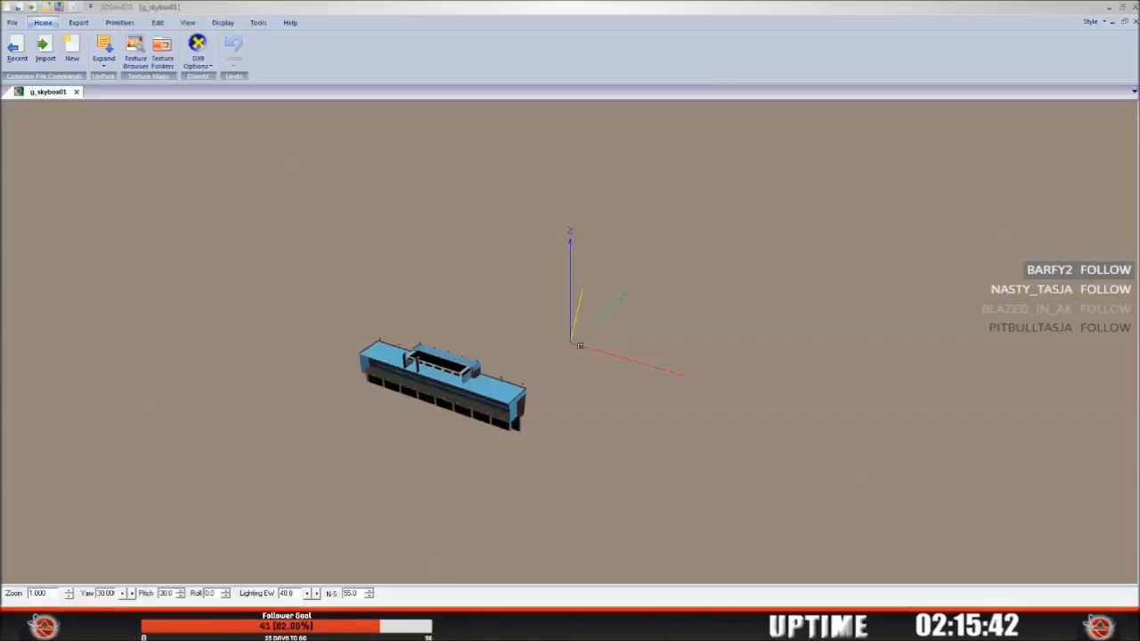
Step: Save g_skybox01 as a single .3DS file on the Desktop with 8:3 texture names and mapped solid colour faces
drag(431, 412, 236, 352)
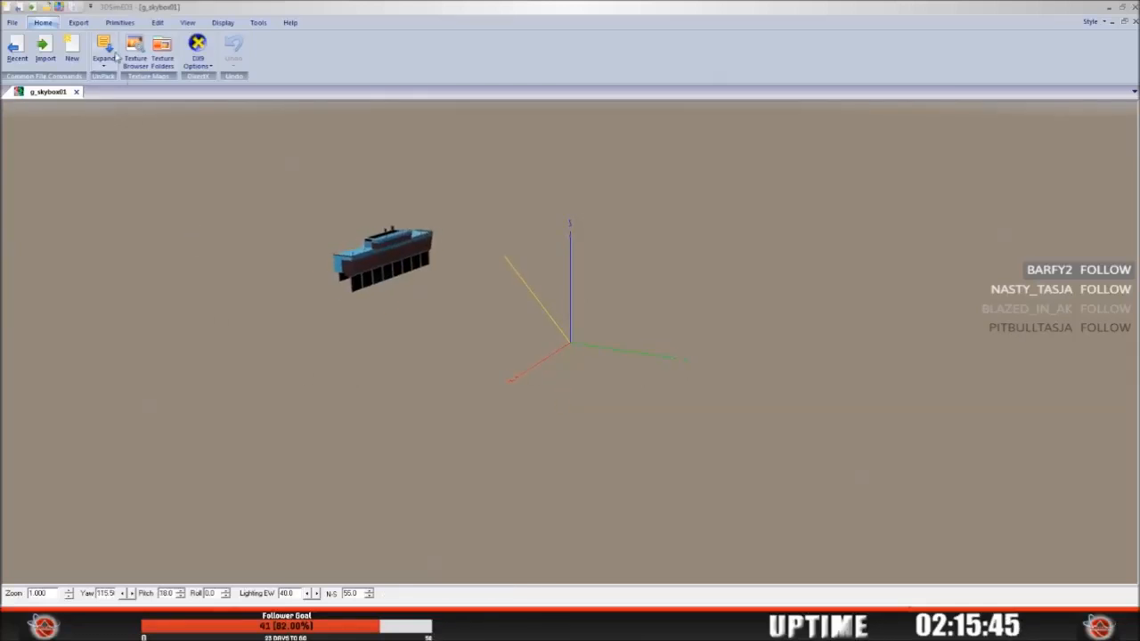
click(85, 23)
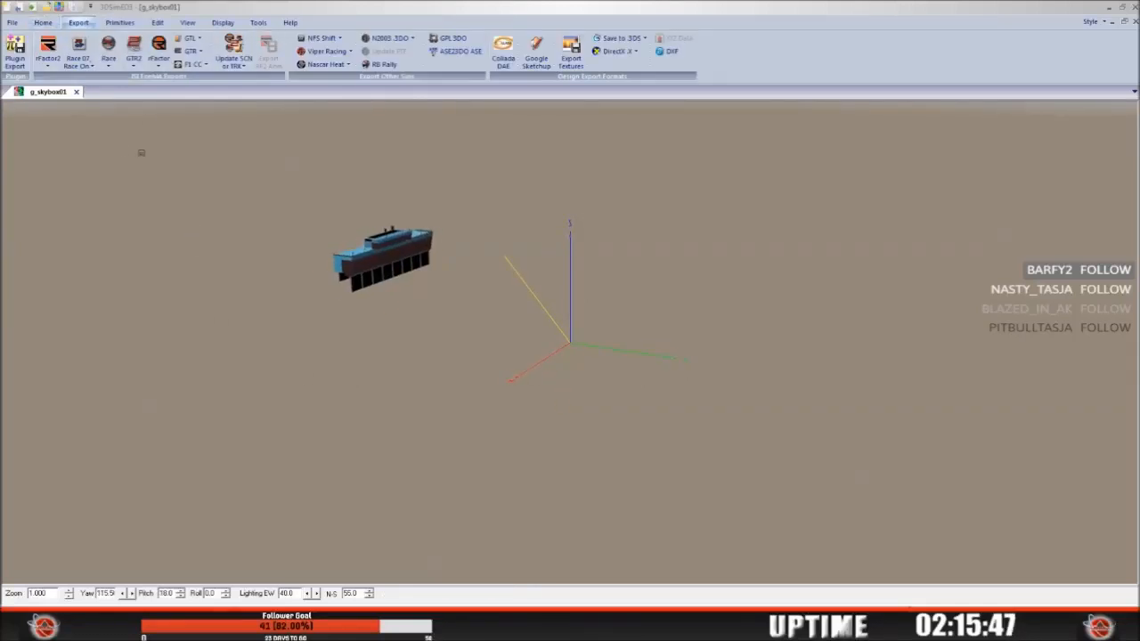
click(629, 41)
click(455, 402)
click(697, 444)
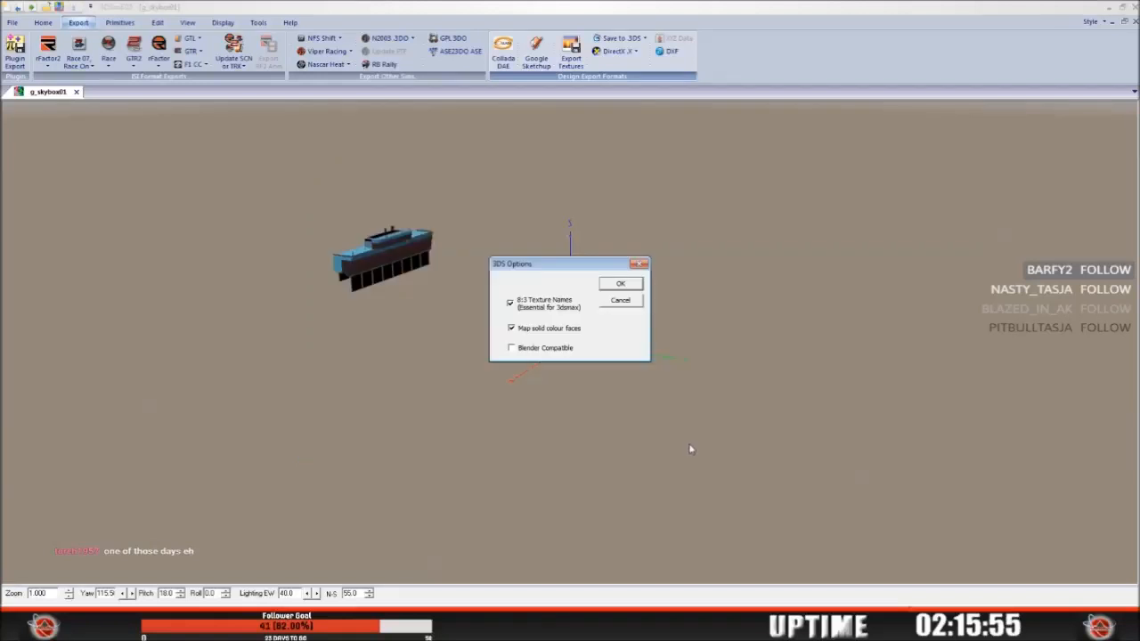
click(620, 286)
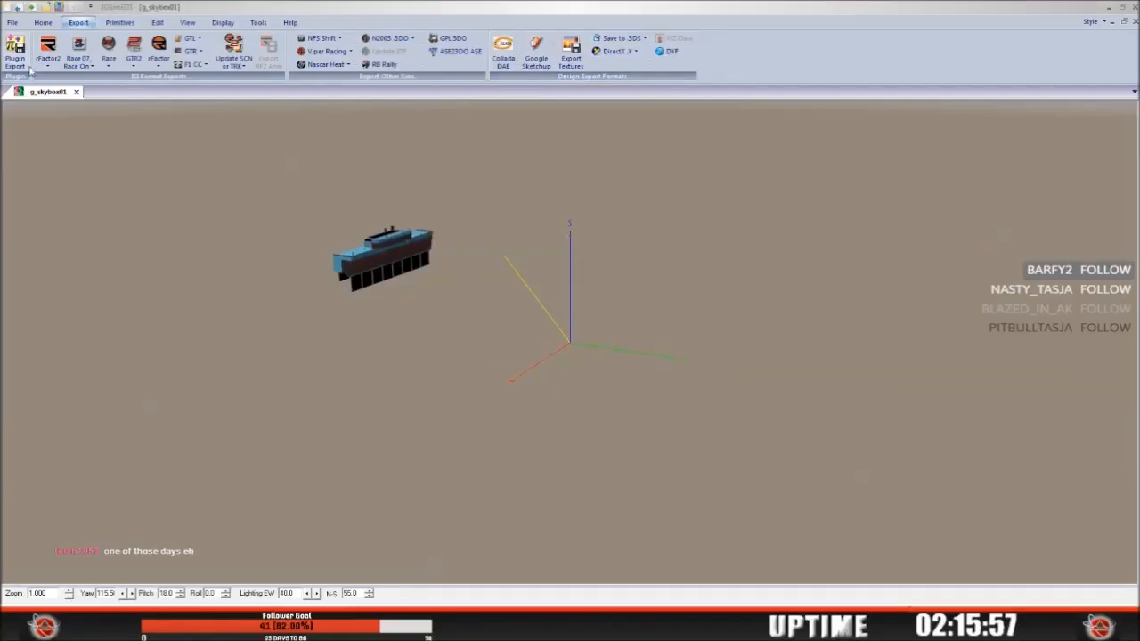
Step: Close 3DSimED and move the exported g_skybox01 file to a free spot beside g_sand on the desktop
click(13, 22)
click(264, 354)
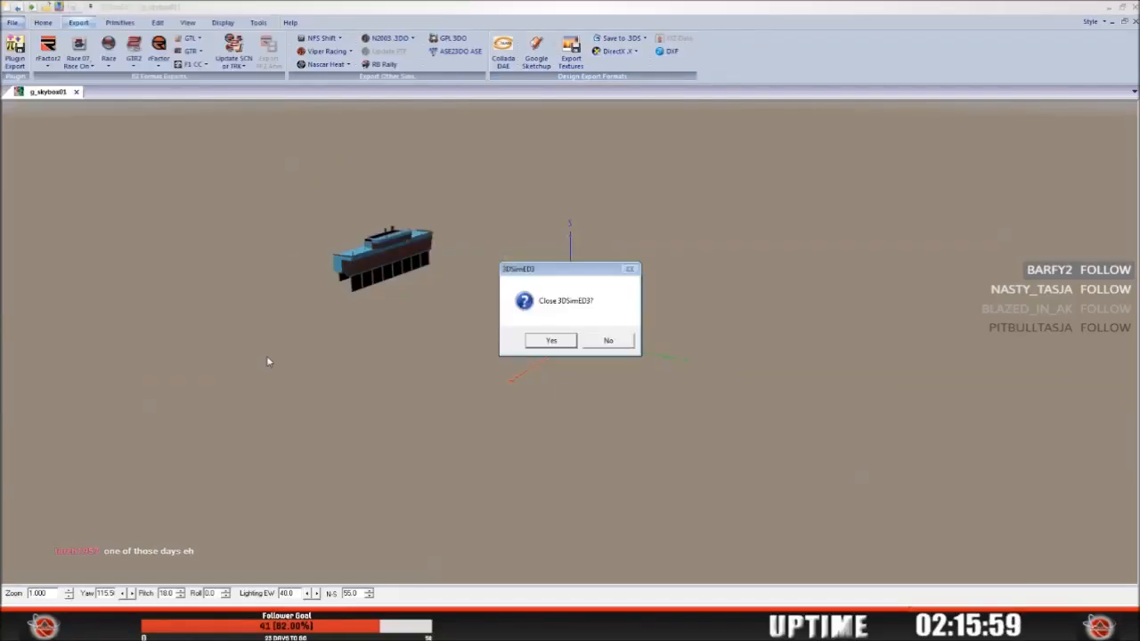
click(501, 343)
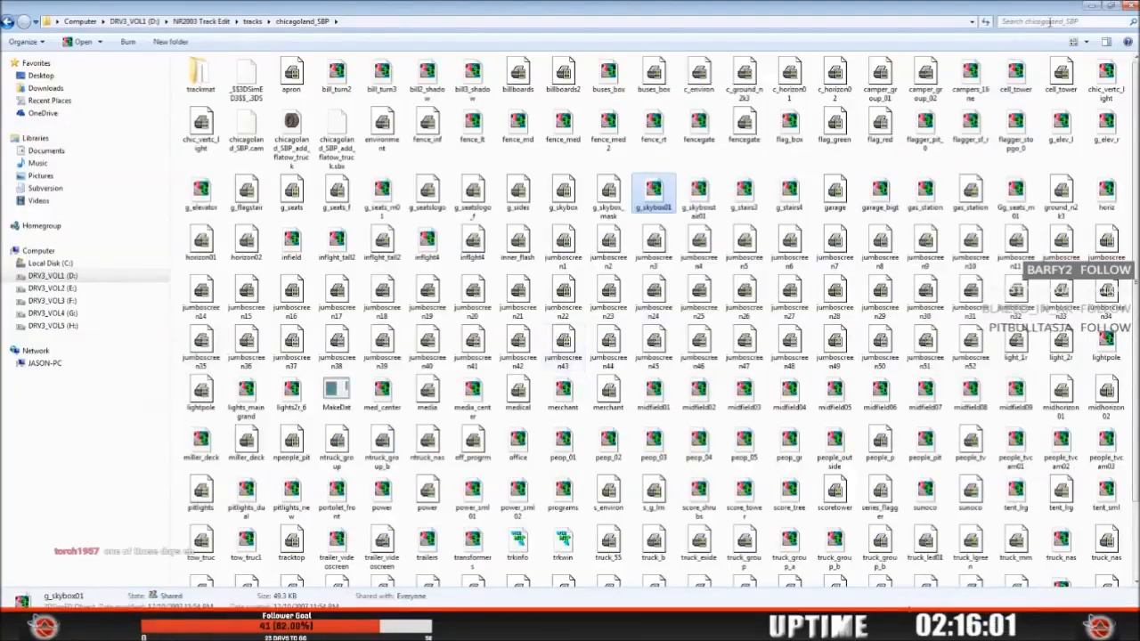
click(1095, 7)
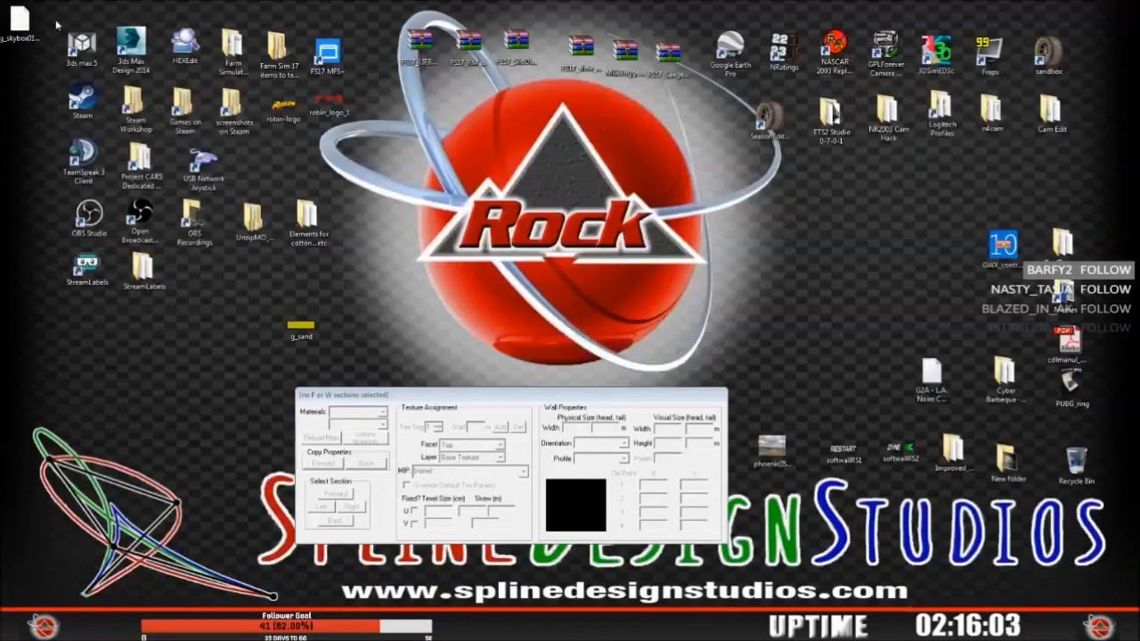
drag(384, 335, 384, 331)
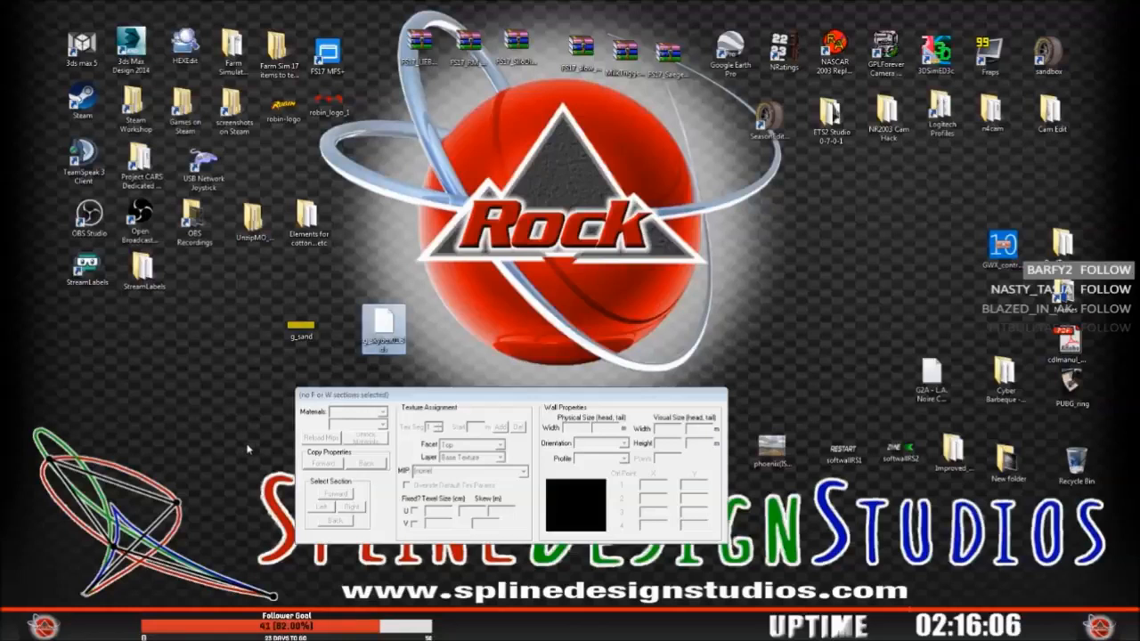
Step: Switch to 3ds Max and minimize the Material Editor to clear the view of the g_shadow mesh
key(alt+Tab)
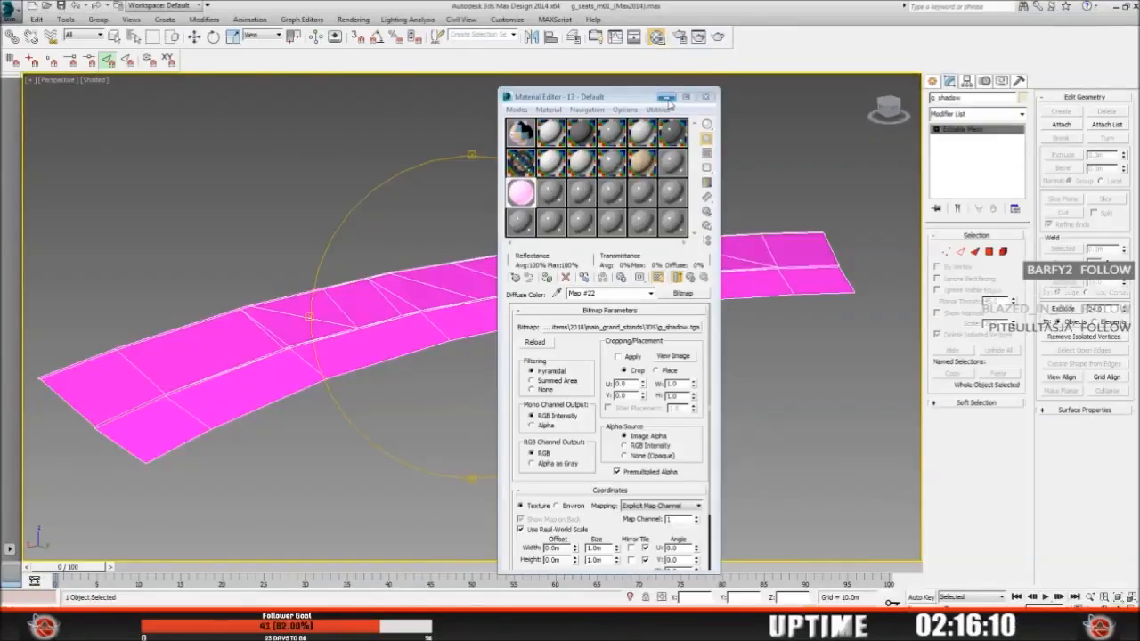
click(666, 96)
alt+middle_drag(481, 437, 472, 435)
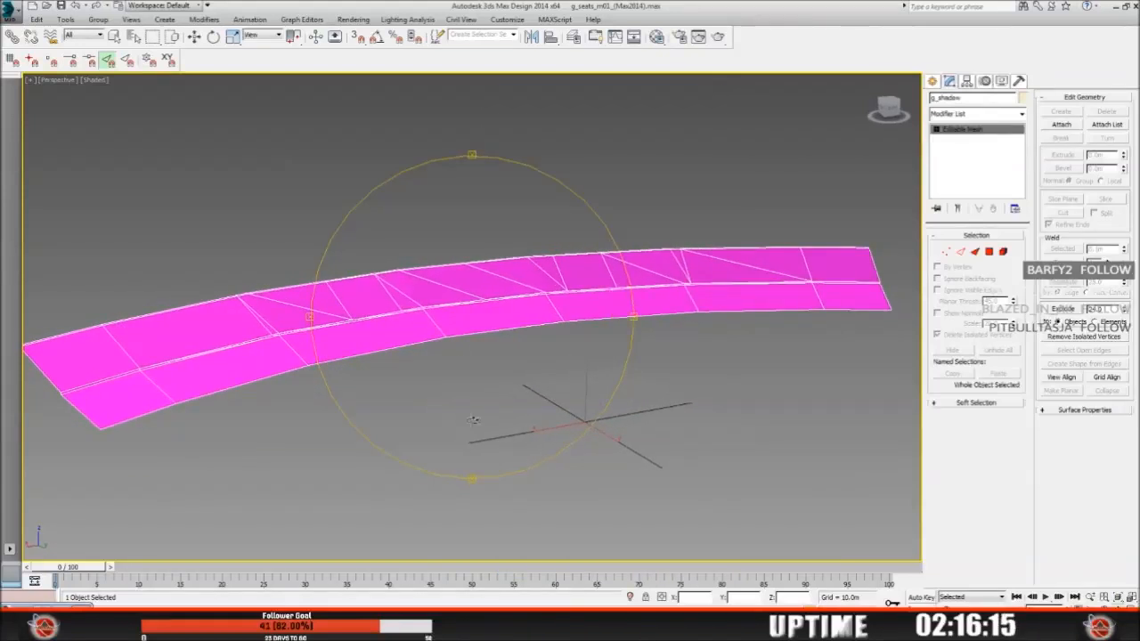
Step: Switch to Sandbox and open the chicagoland_SBP_add_flatow_truck track from the chicagoland_SBP folder
click(360, 624)
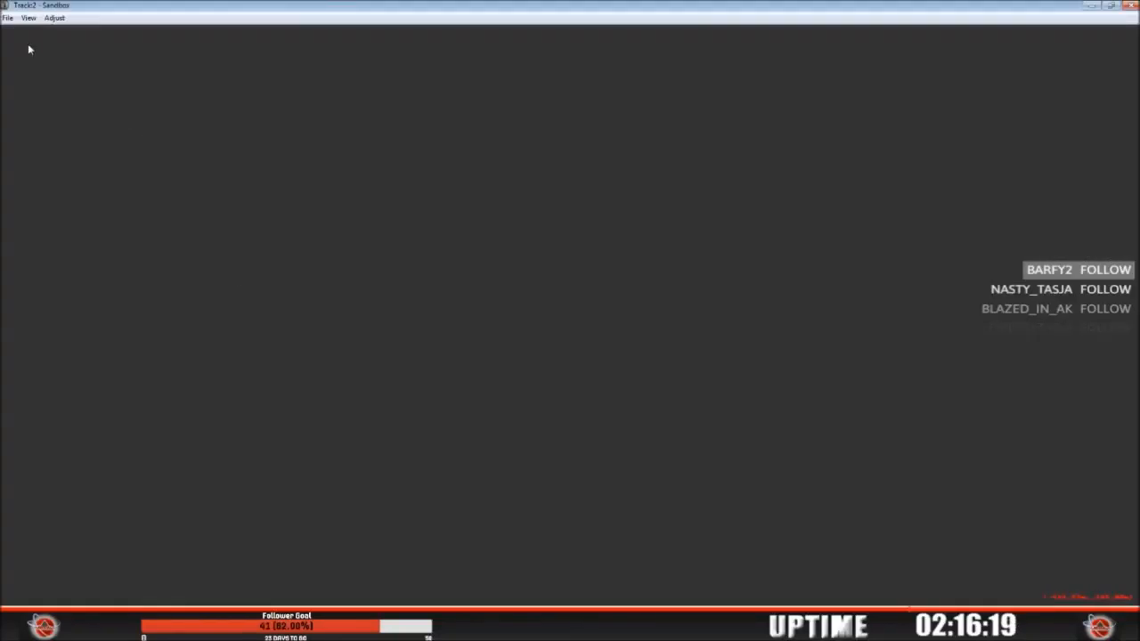
click(8, 18)
click(27, 43)
click(391, 253)
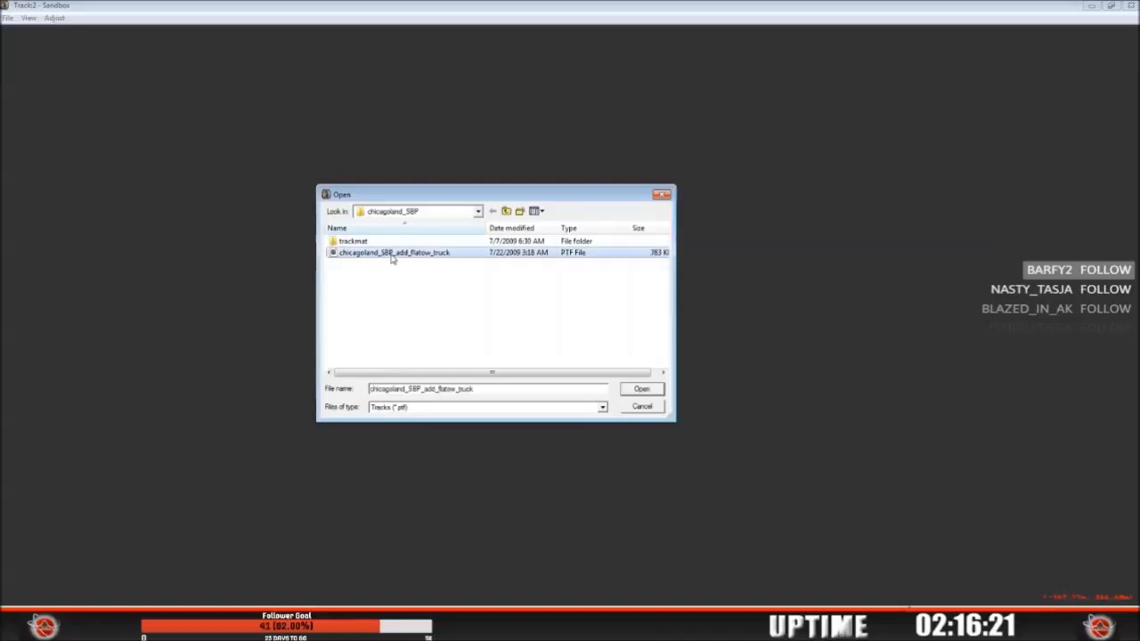
click(642, 391)
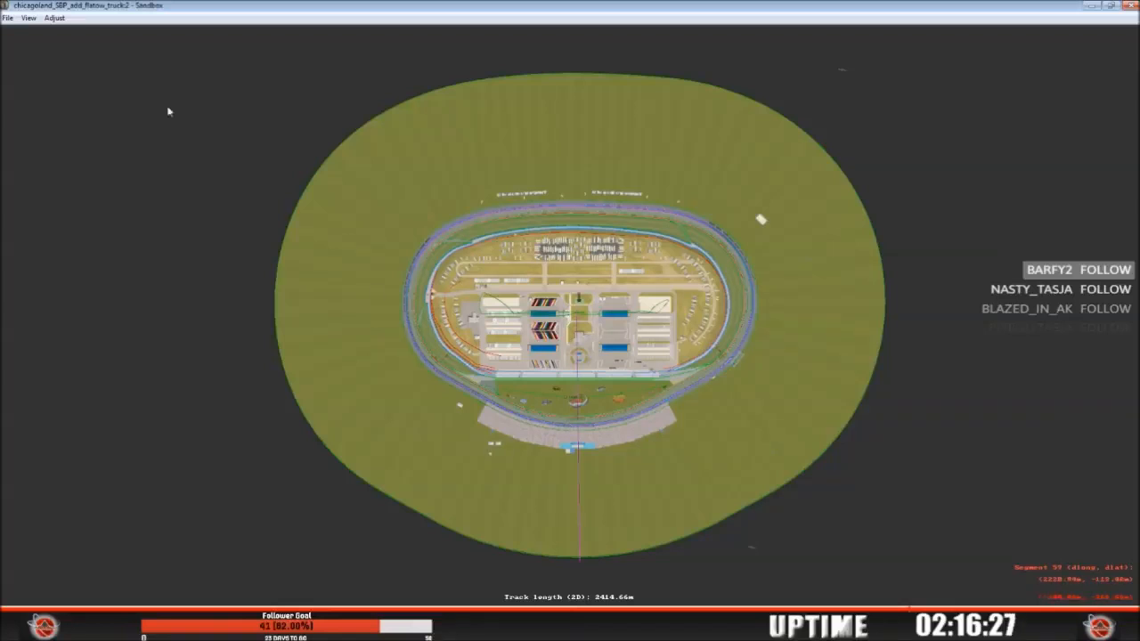
Step: Switch the track to Object Placement View and examine the main grandstand and its skybox from above
click(28, 18)
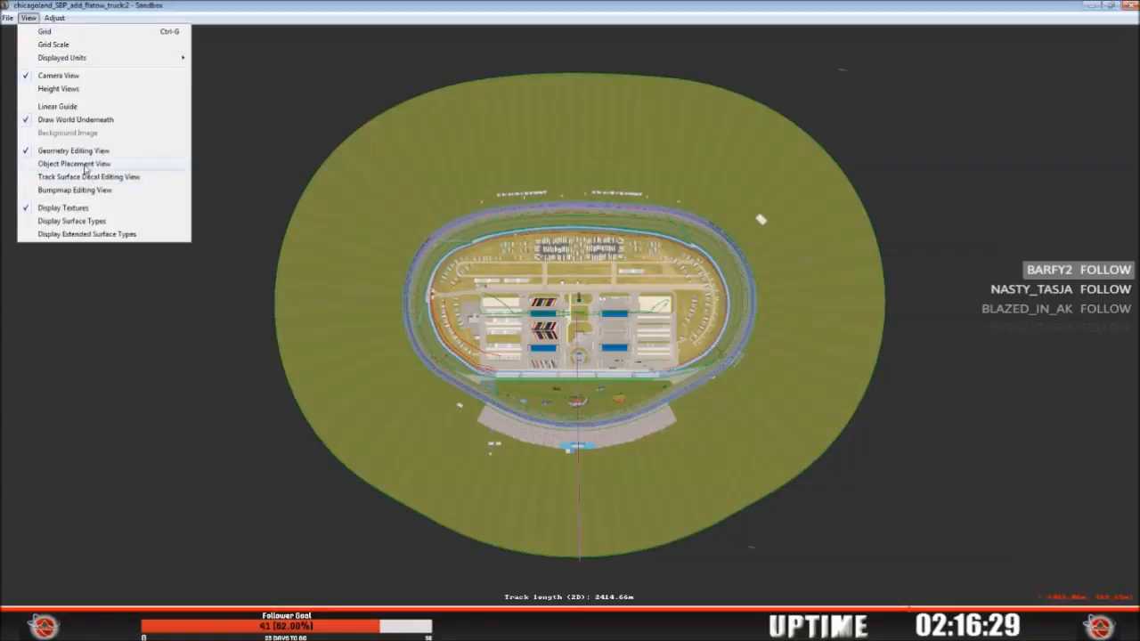
click(74, 164)
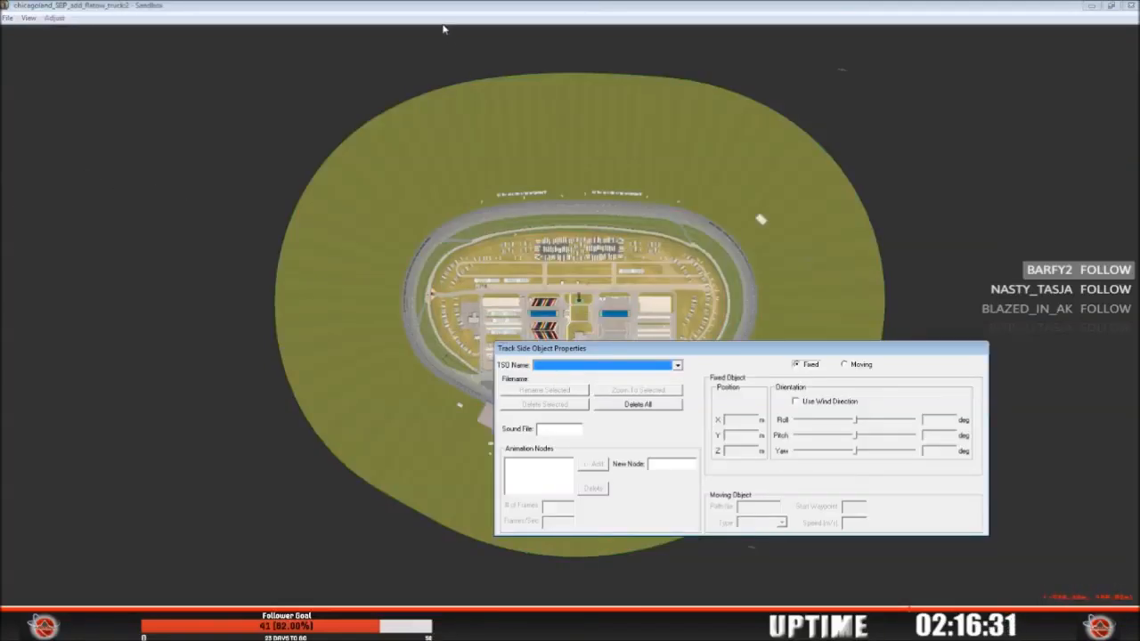
click(443, 19)
scroll(501, 348, up, 8)
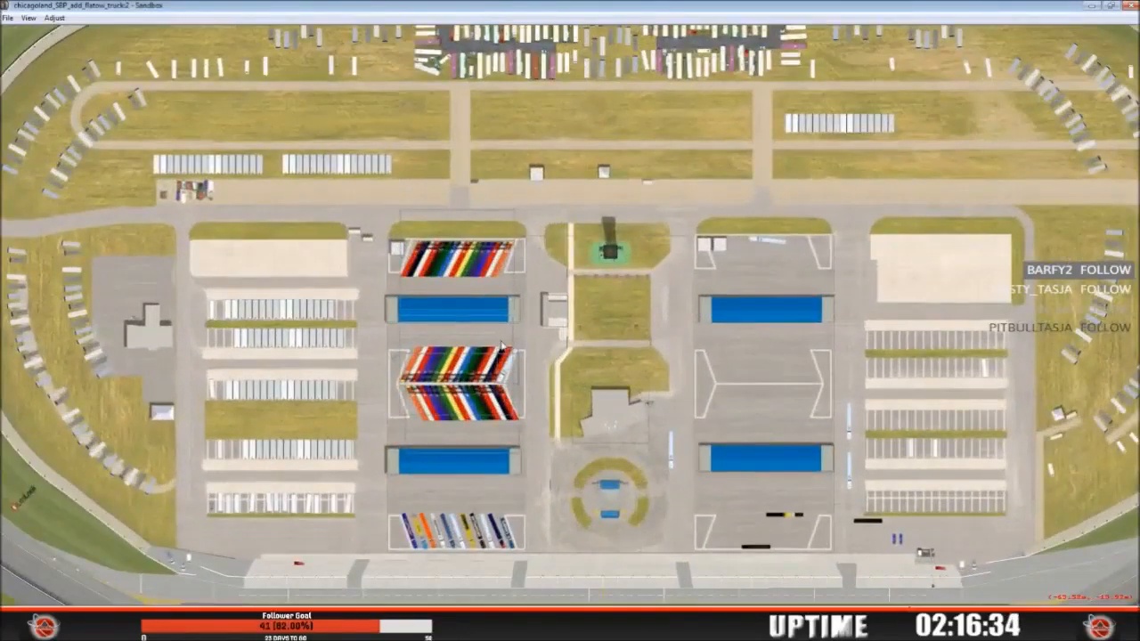
right_drag(552, 361, 629, 363)
right_click(628, 363)
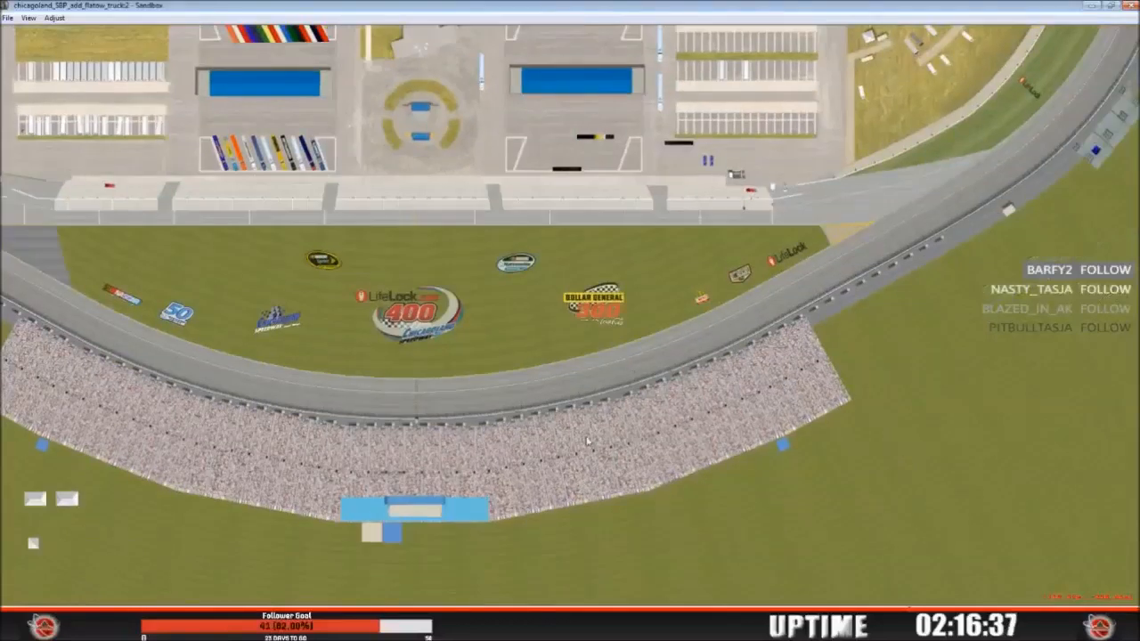
Step: Open the track side object properties from the main grandstand, choose the g_skybox01.3do instance, and move the dialog over the grandstand
right_click(525, 453)
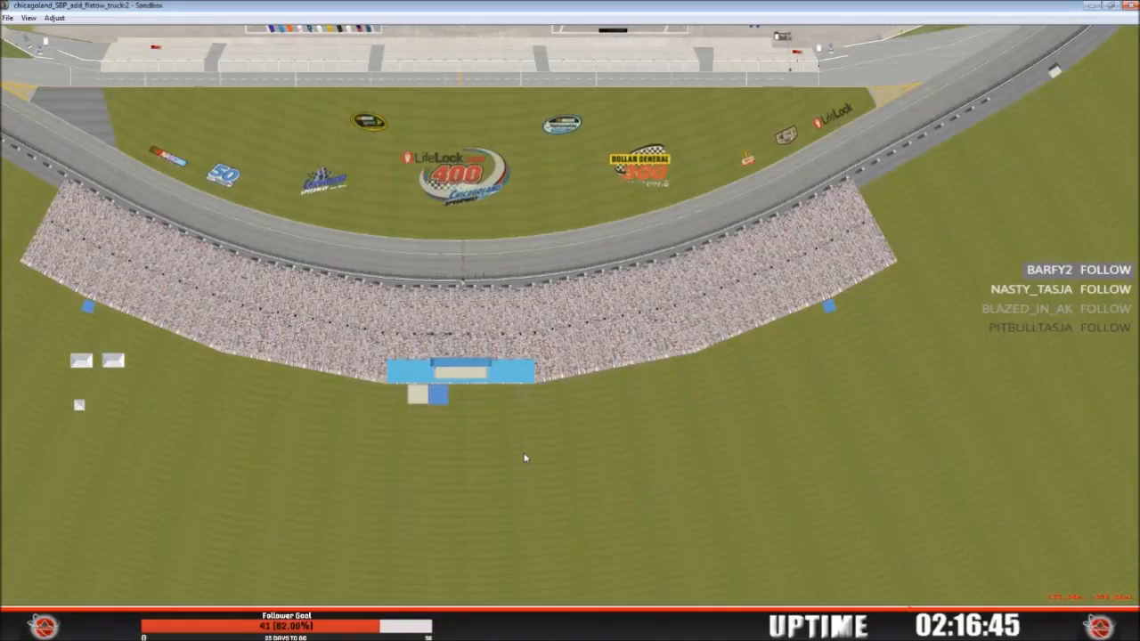
click(463, 380)
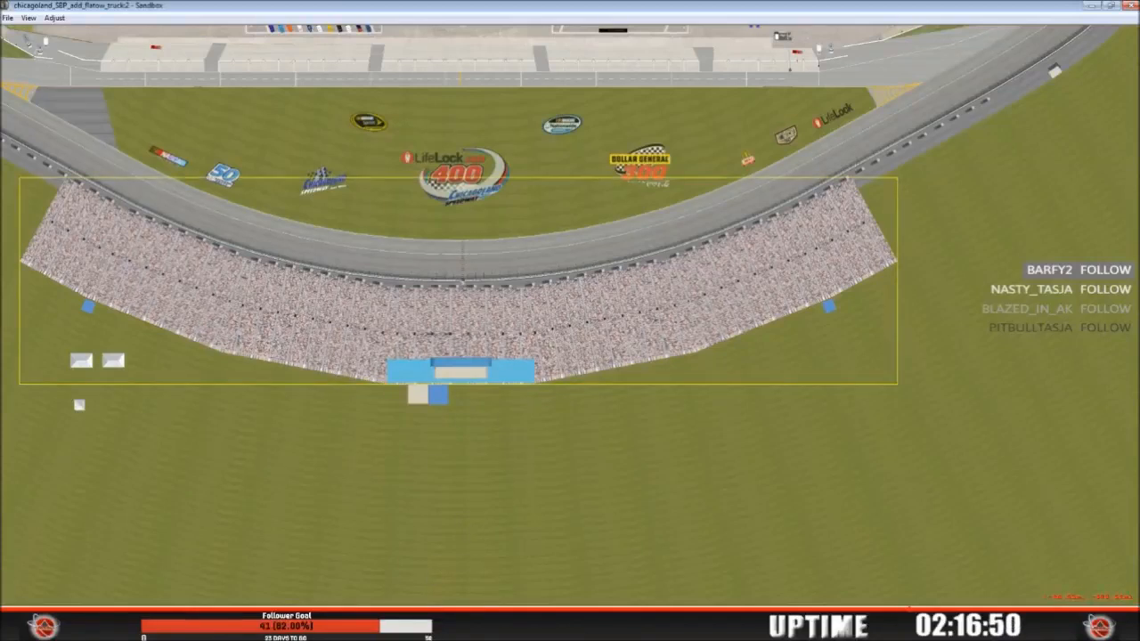
key(Return)
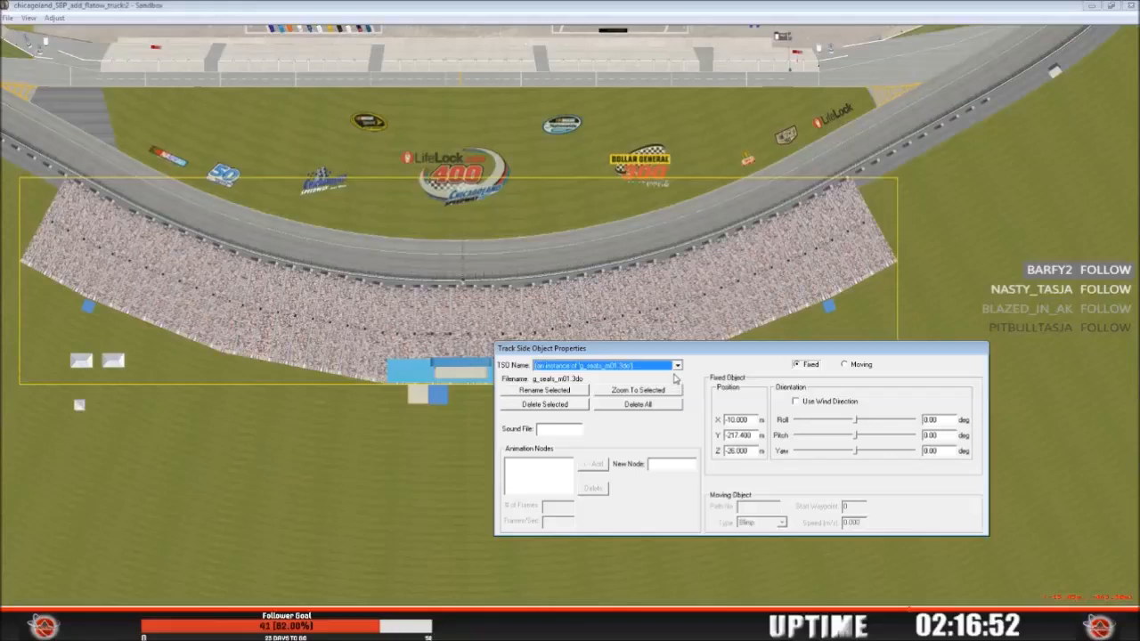
click(676, 366)
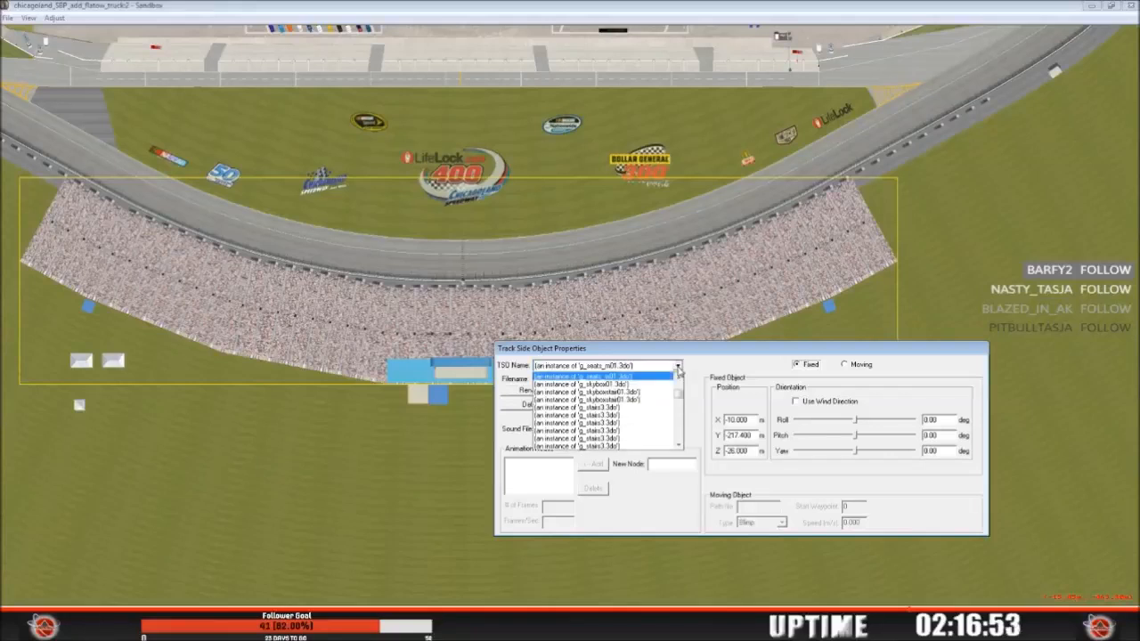
click(661, 385)
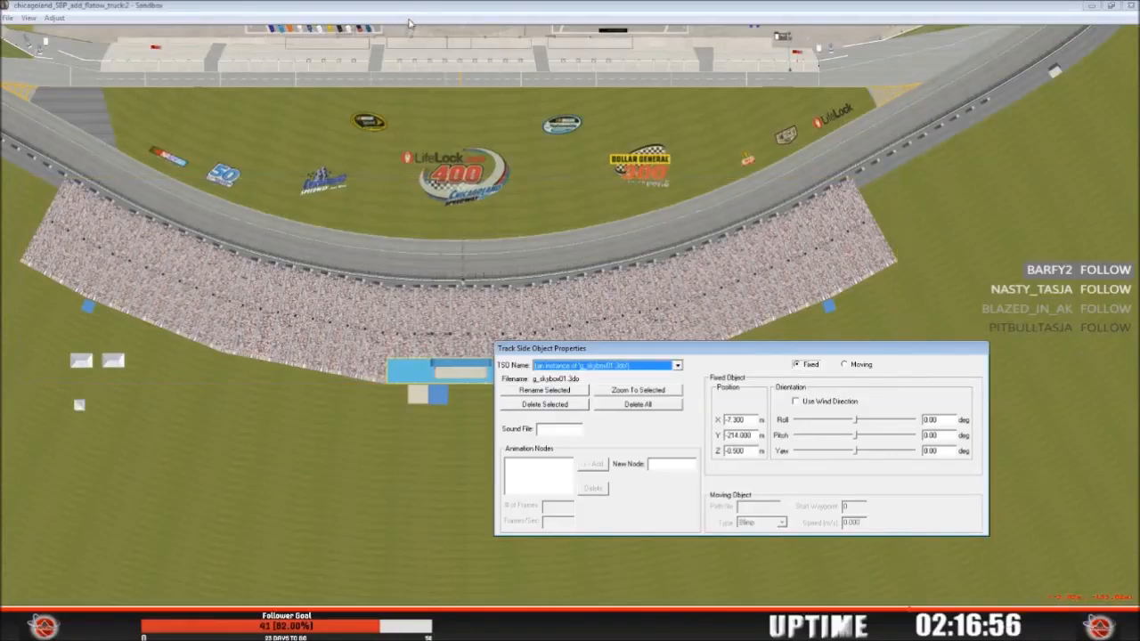
drag(685, 357, 494, 230)
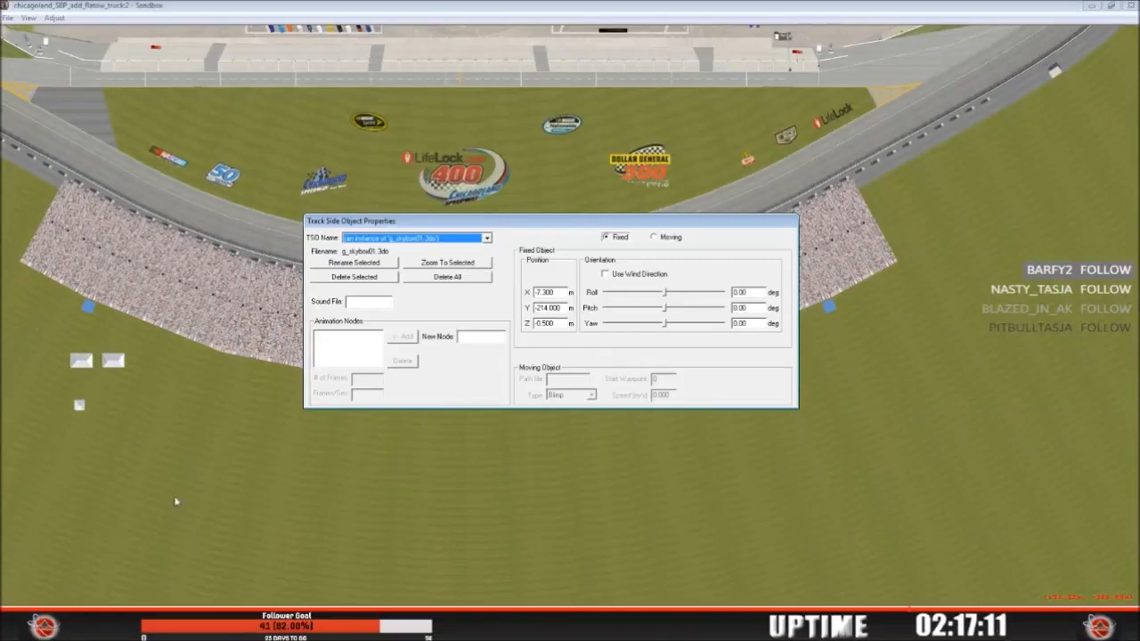
Step: Capture the g_skybox01 properties dialog with the Snipping Tool and minimize the capture window
click(18, 624)
click(101, 336)
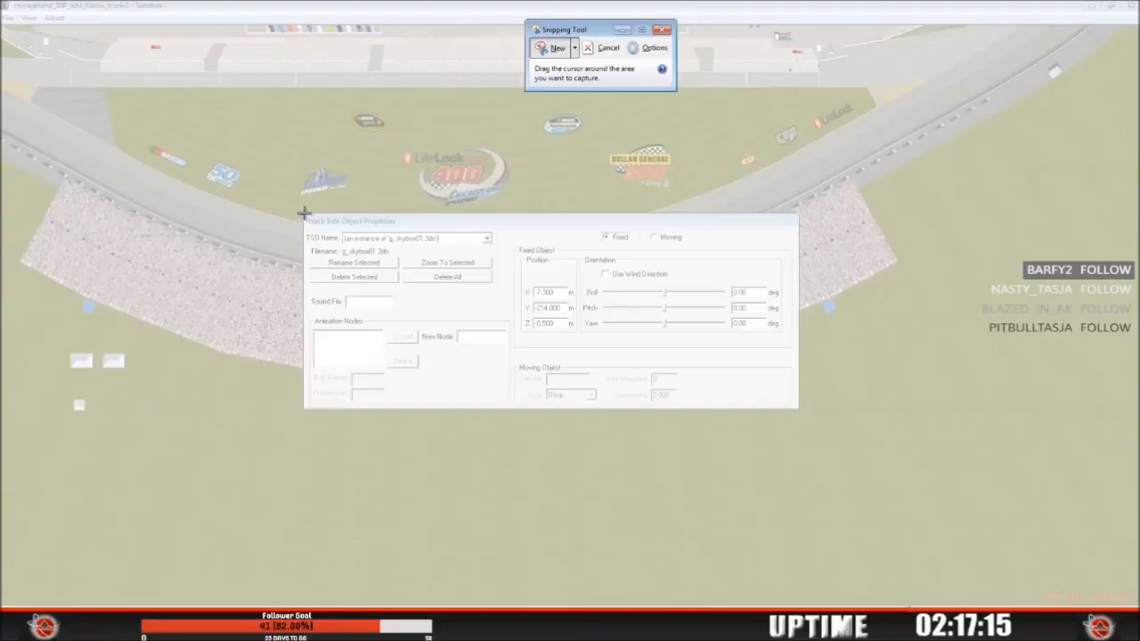
drag(303, 213, 798, 408)
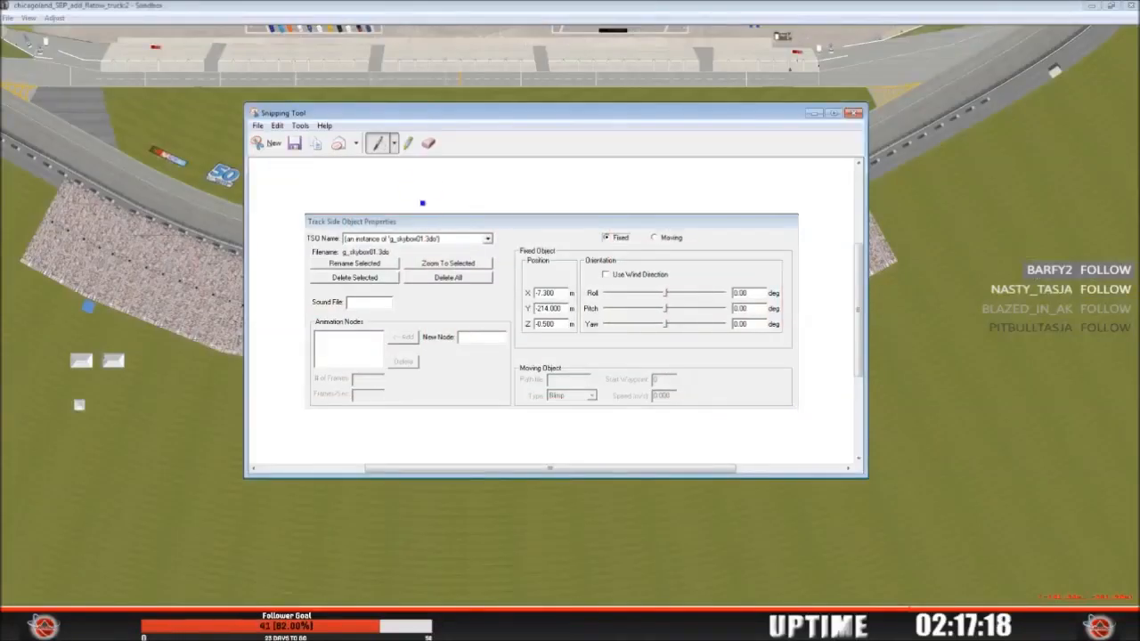
click(813, 114)
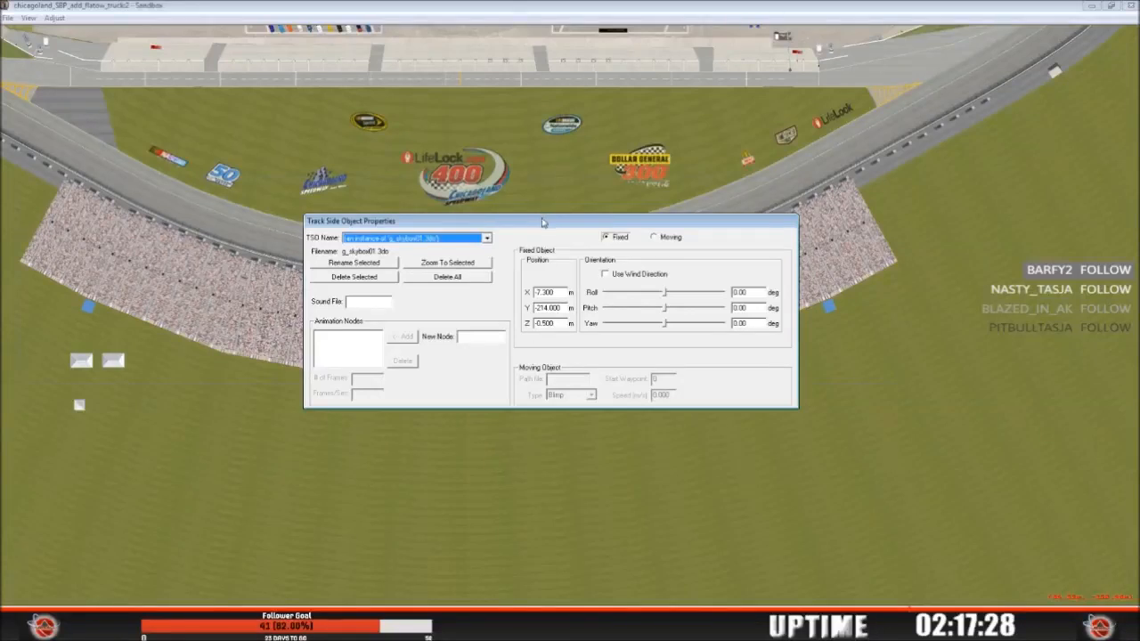
Step: Move the properties dialog below the grandstand and display the properties of the g_seats_m01.3do seats
drag(542, 221, 538, 414)
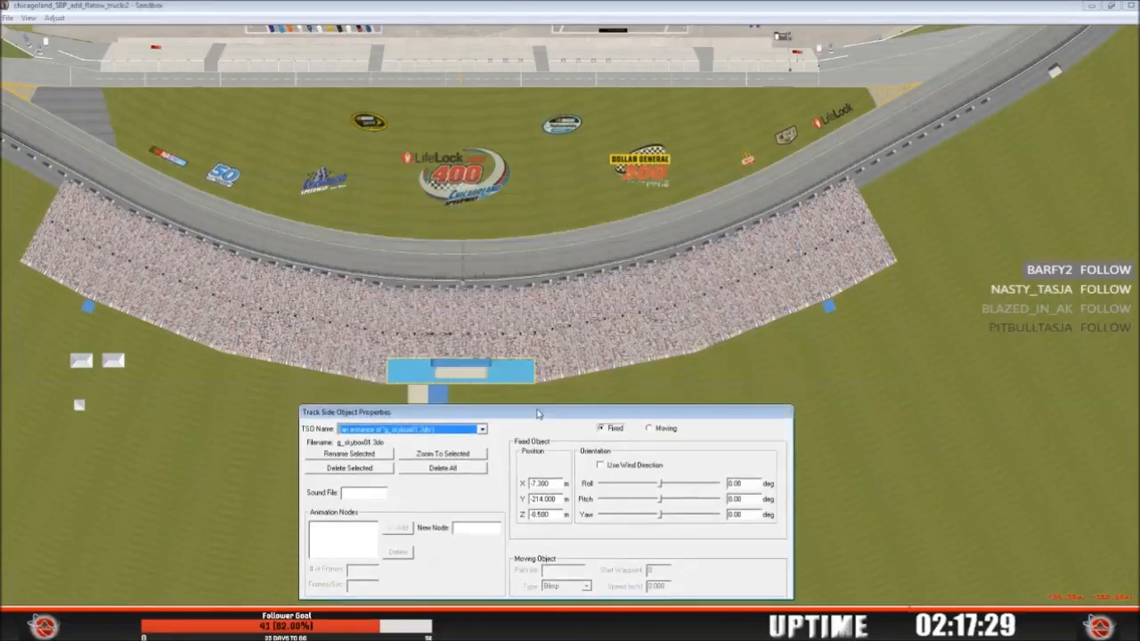
click(301, 307)
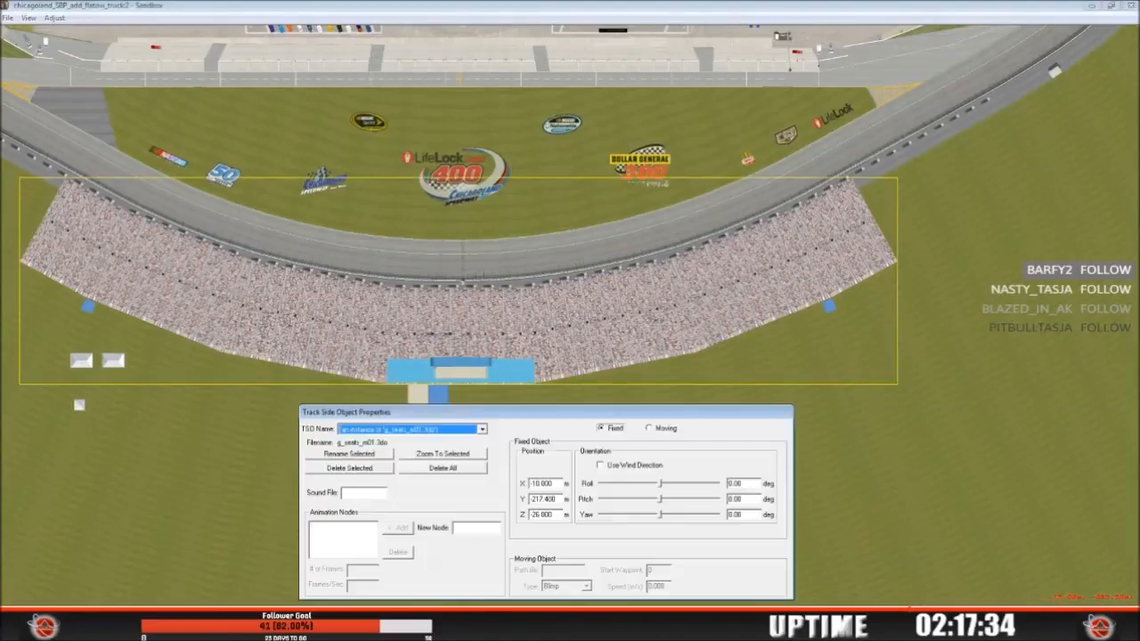
click(540, 515)
Step: Activate the Move tool for g_shadow in 3ds Max and bring Sandbox's g_seats_m01 properties dialog up over its viewport
key(alt+Tab)
mouse_move(479, 431)
mouse_down()
mouse_move(467, 438)
mouse_move(489, 438)
mouse_up()
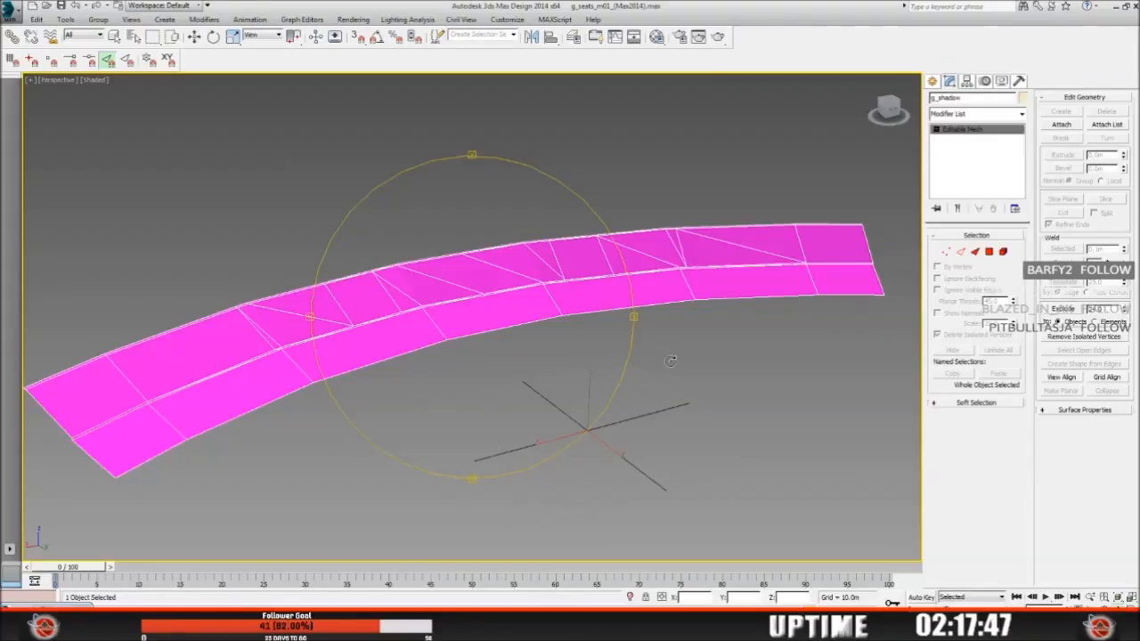
click(194, 37)
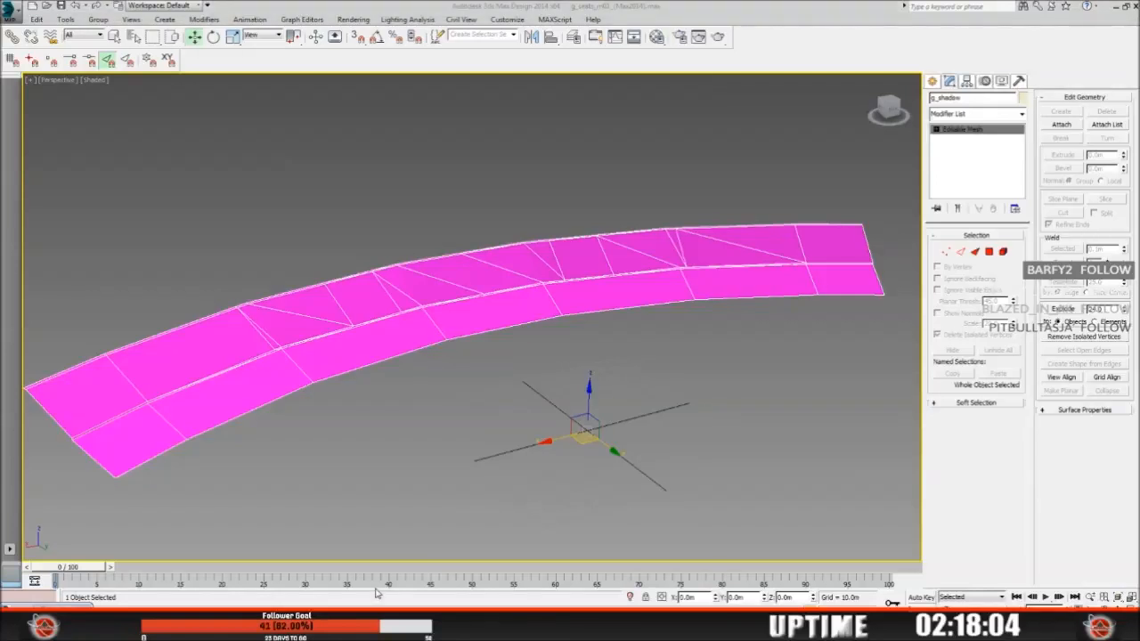
key(alt+Tab)
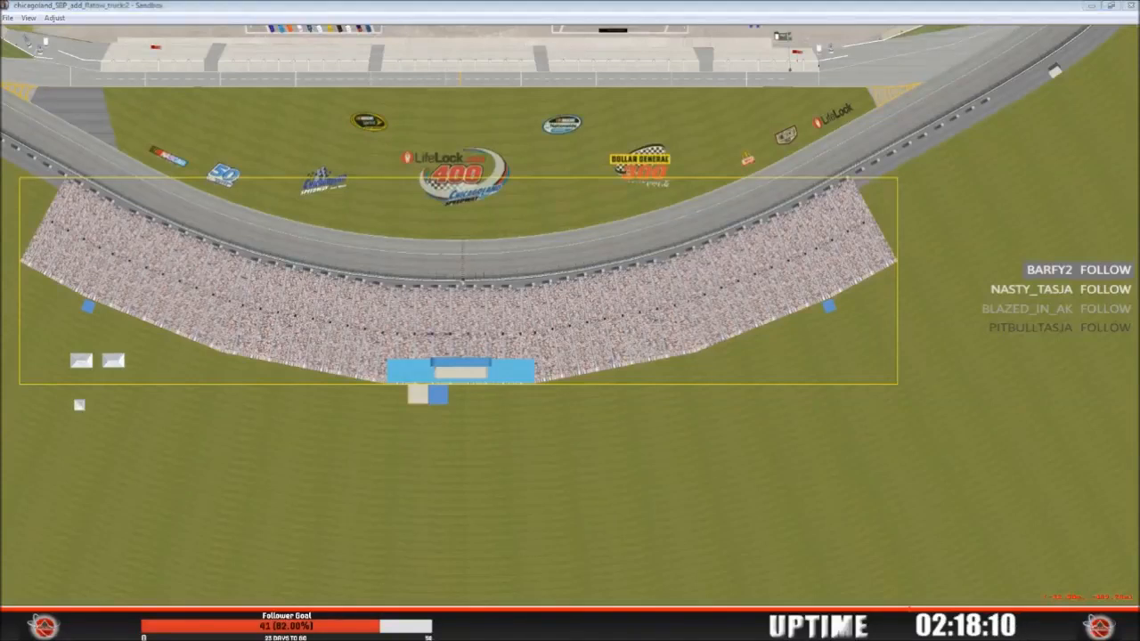
key(t)
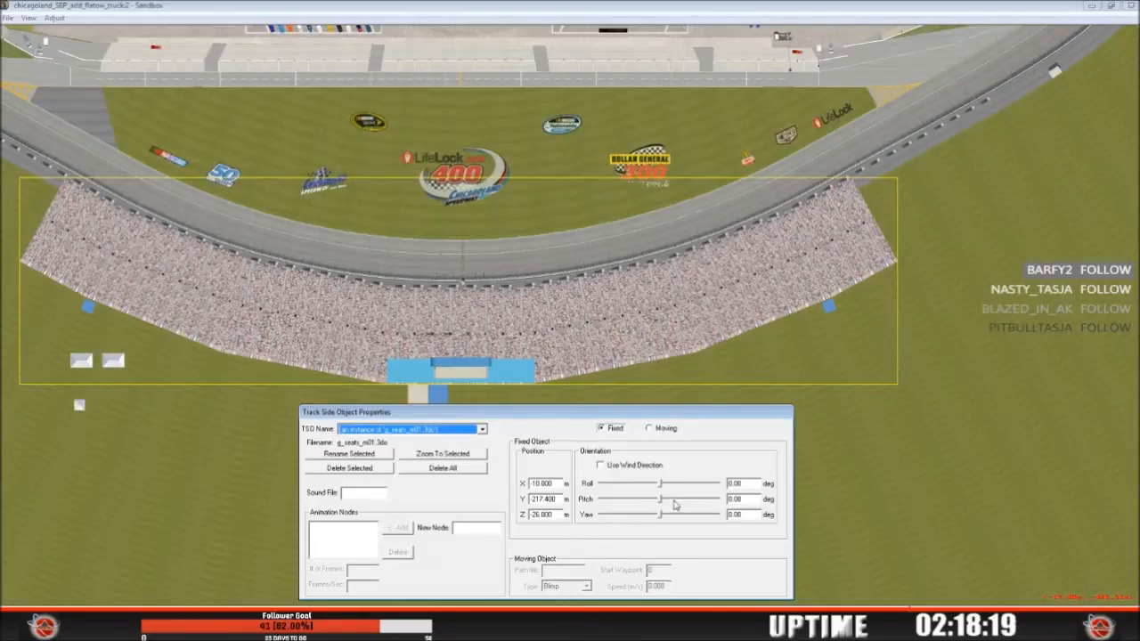
key(alt+Tab)
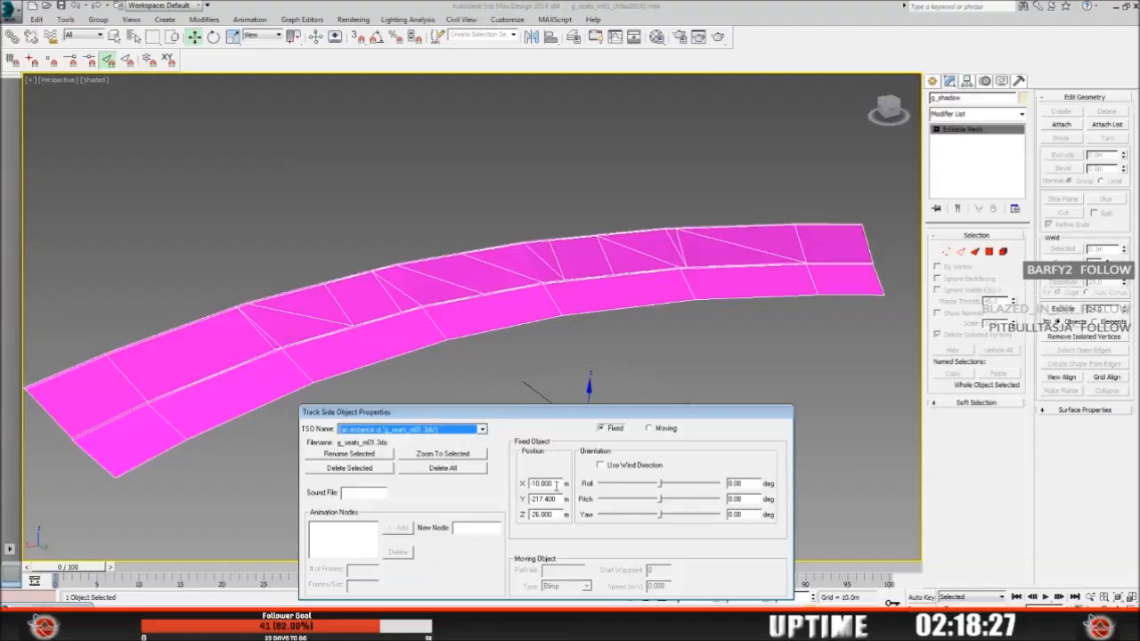
Step: Copy the X position of the g_seats_m01 object and paste it as g_shadow's X coordinate, -10.0 m
double_click(554, 483)
right_click(535, 484)
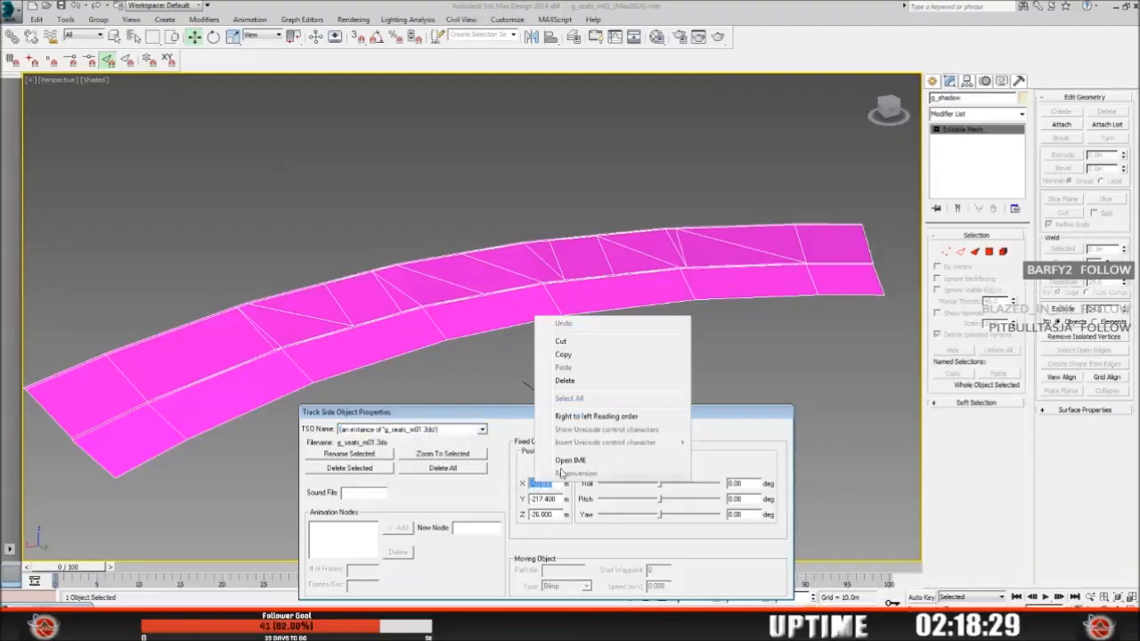
click(570, 353)
key(Escape)
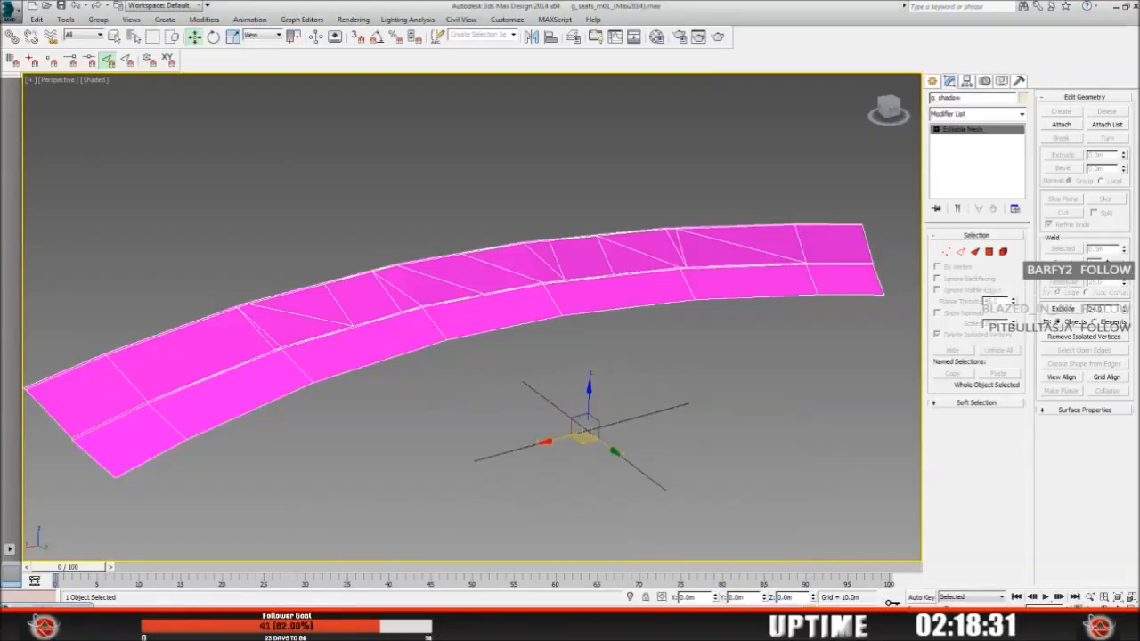
double_click(684, 597)
right_click(684, 598)
click(718, 486)
key(Return)
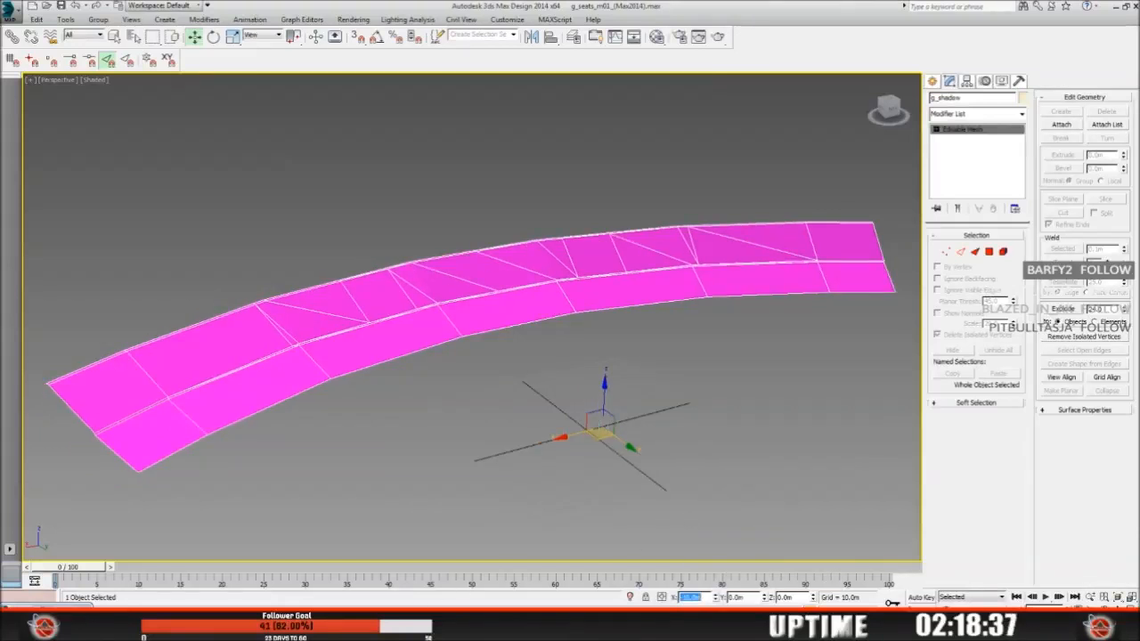
Step: Copy the Y position of the g_seats_m01 object and paste it as g_shadow's Y coordinate, -217.4 m
key(alt+Tab)
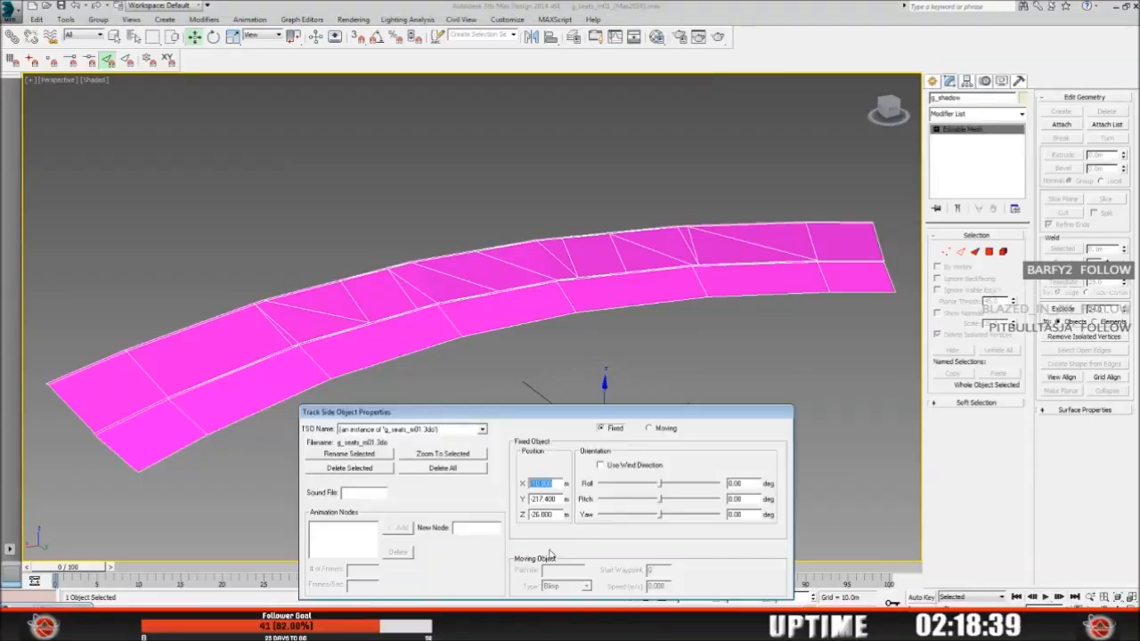
drag(562, 500, 514, 502)
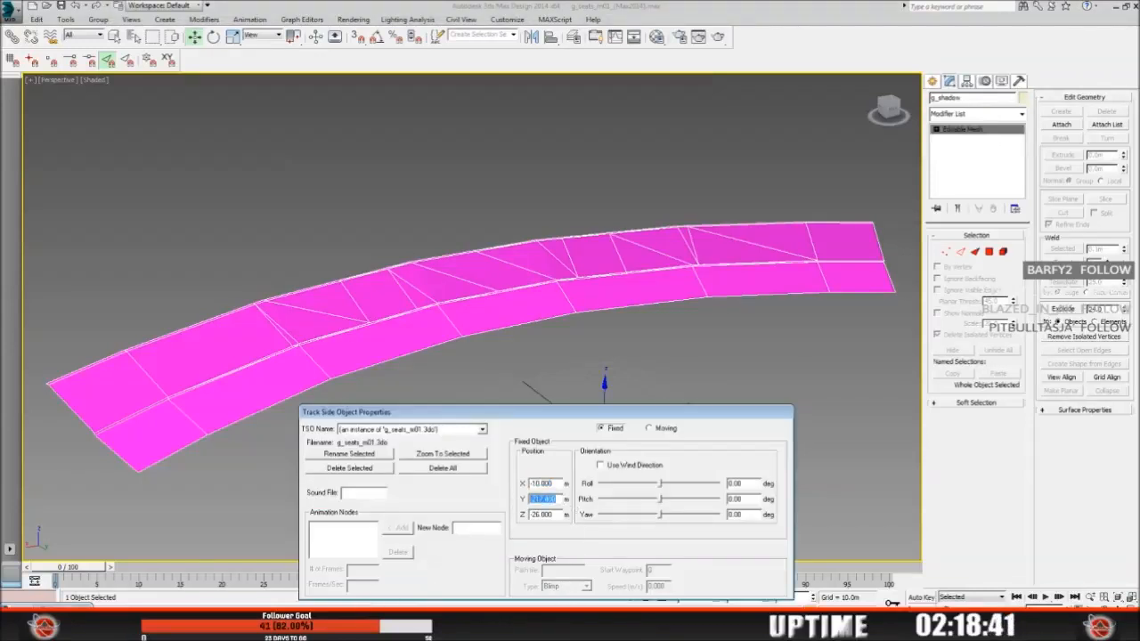
right_click(538, 499)
click(575, 373)
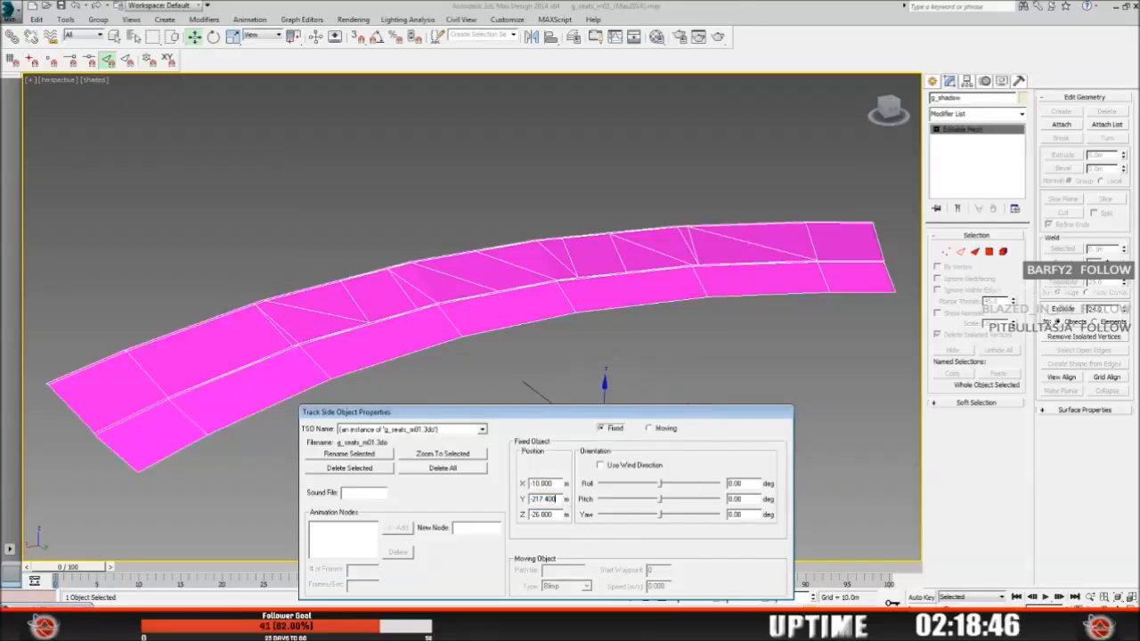
key(alt+Tab)
drag(756, 598, 731, 598)
right_click(732, 597)
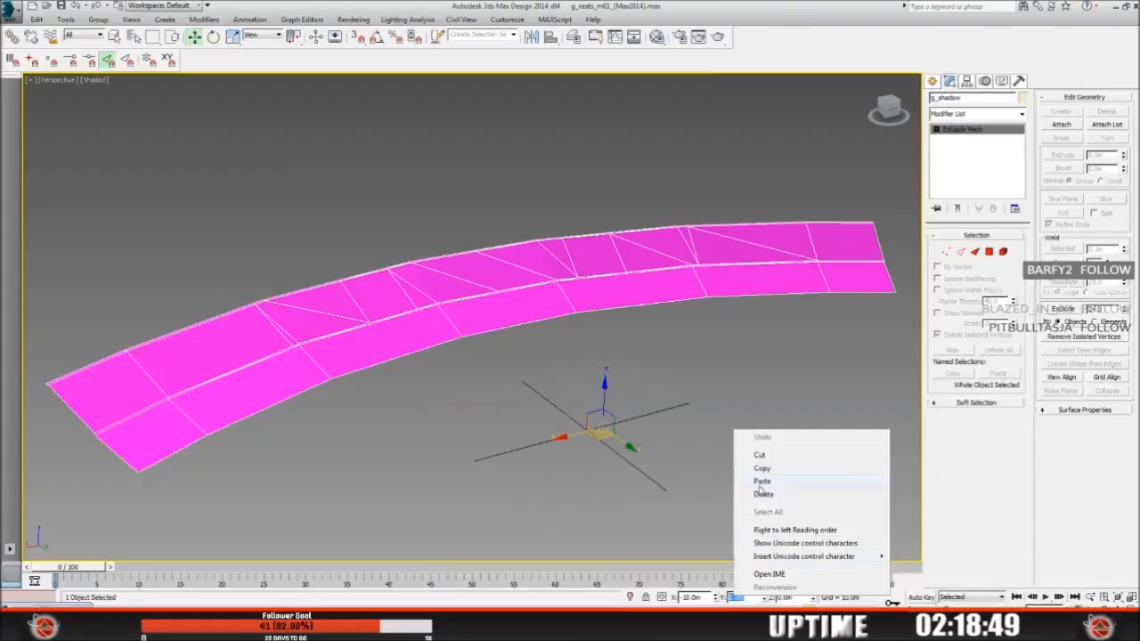
click(756, 491)
key(Return)
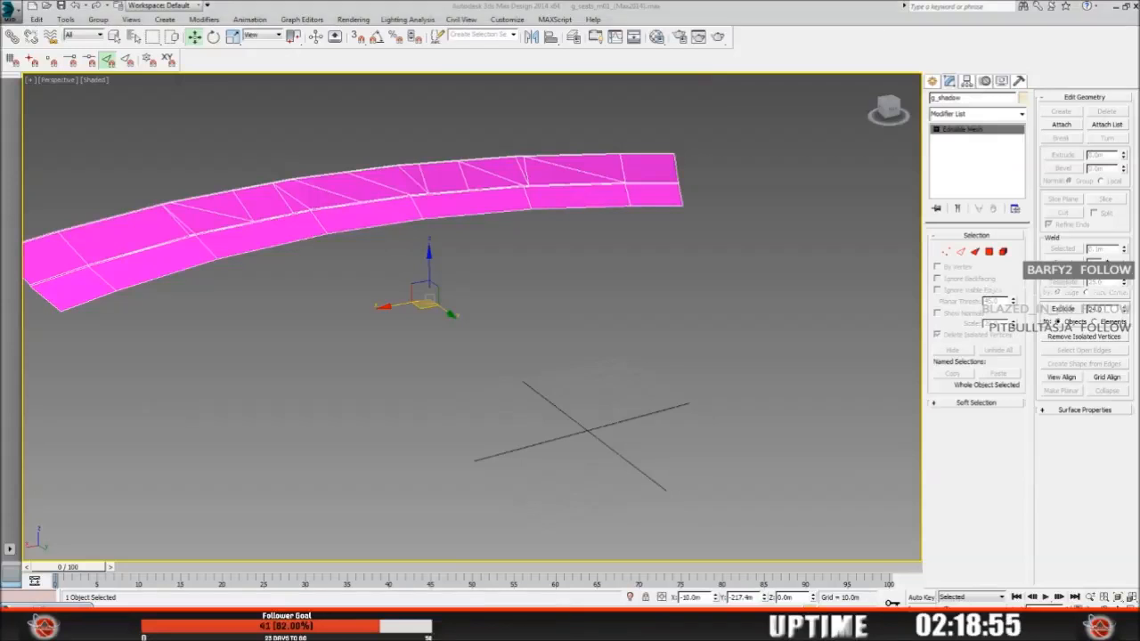
Step: Copy the Z position of the g_seats_m01 object and paste it as g_shadow's Z coordinate, -26.0 m
key(alt+Tab)
click(538, 515)
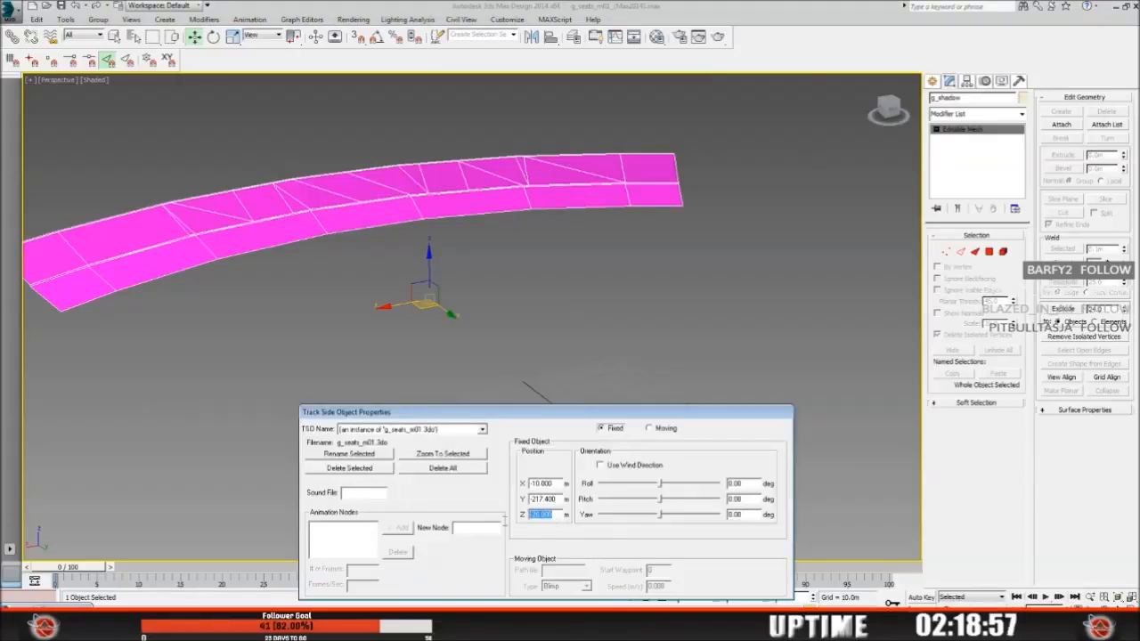
right_click(539, 521)
click(583, 390)
key(alt+Tab)
double_click(785, 596)
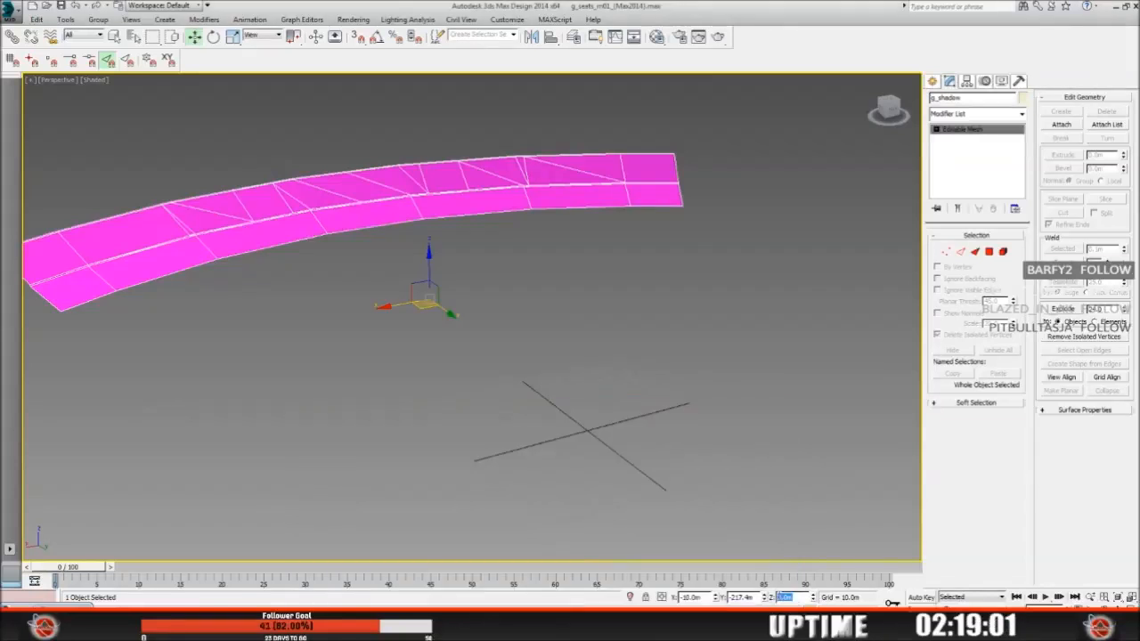
right_click(784, 596)
click(807, 480)
key(Return)
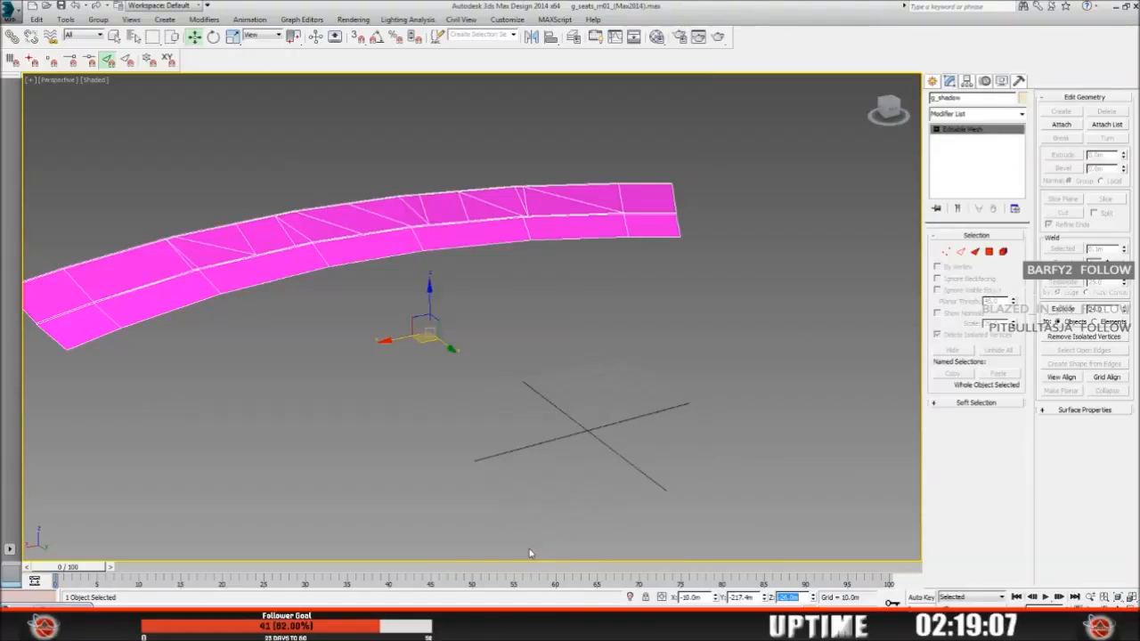
Step: Import the g_skybox01 file from the desktop, merging its objects with the current scene without converting units
click(12, 12)
click(39, 169)
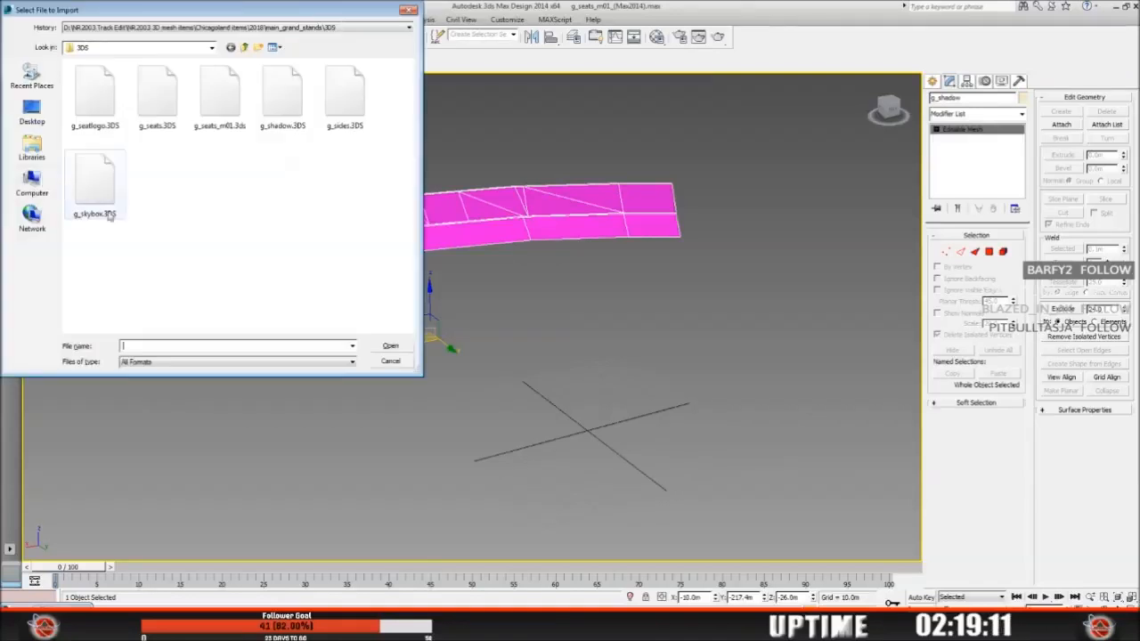
click(211, 47)
scroll(210, 156, up, 8)
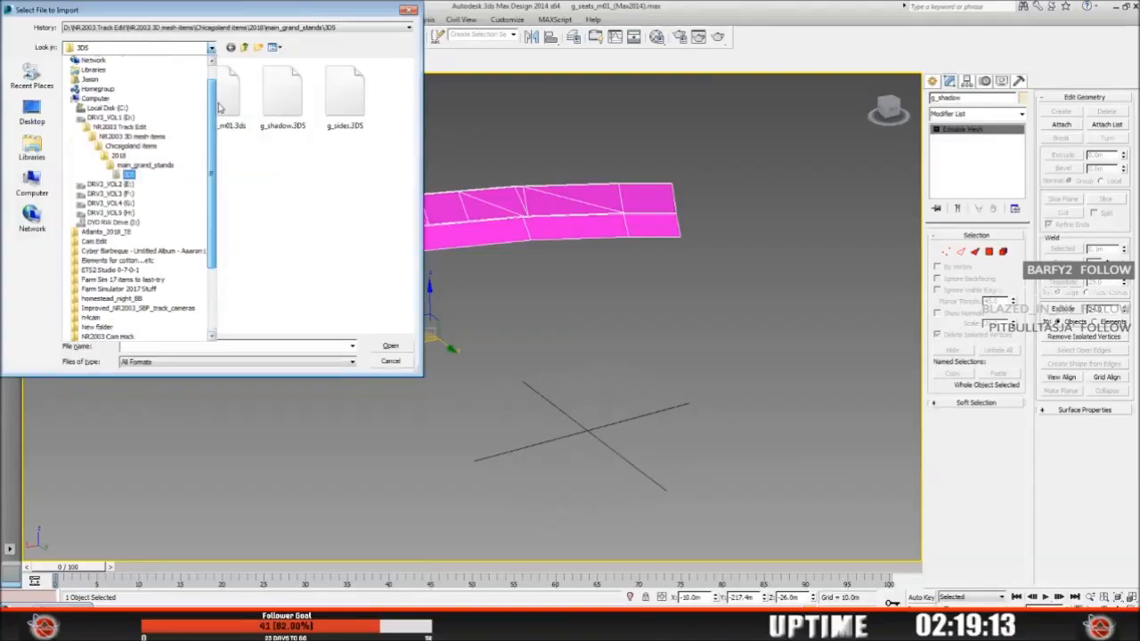
click(89, 71)
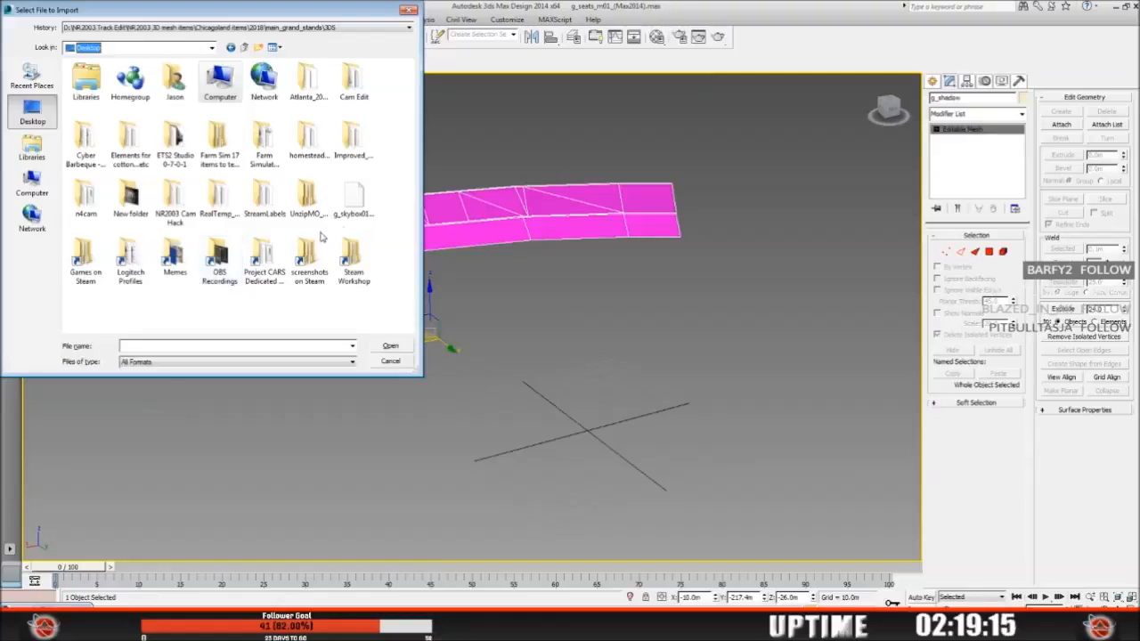
click(354, 198)
click(390, 345)
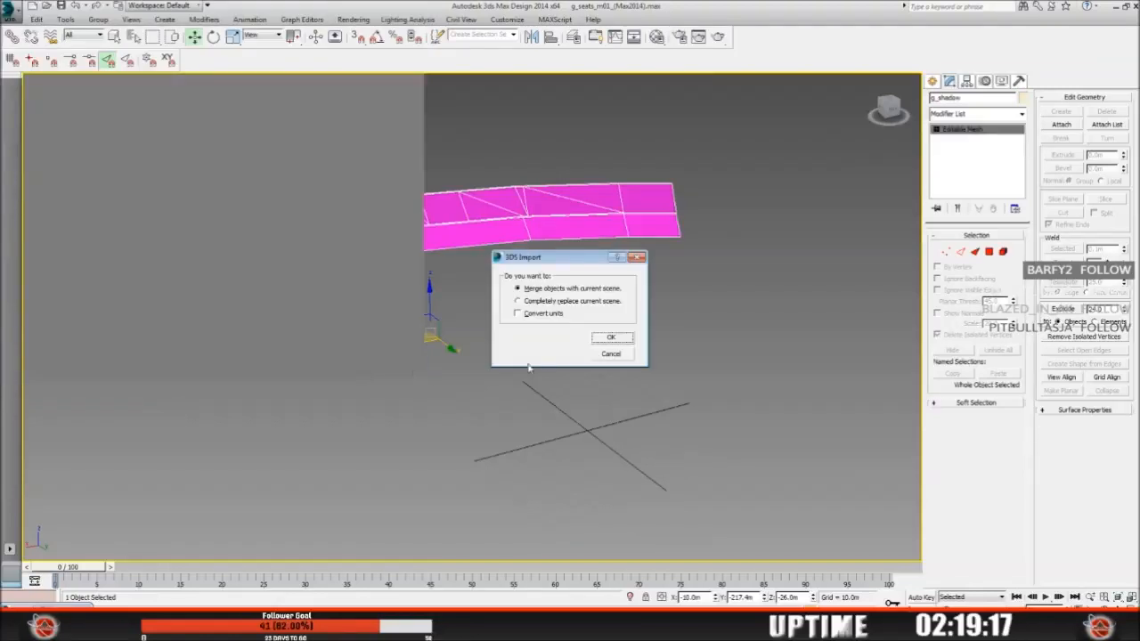
click(611, 340)
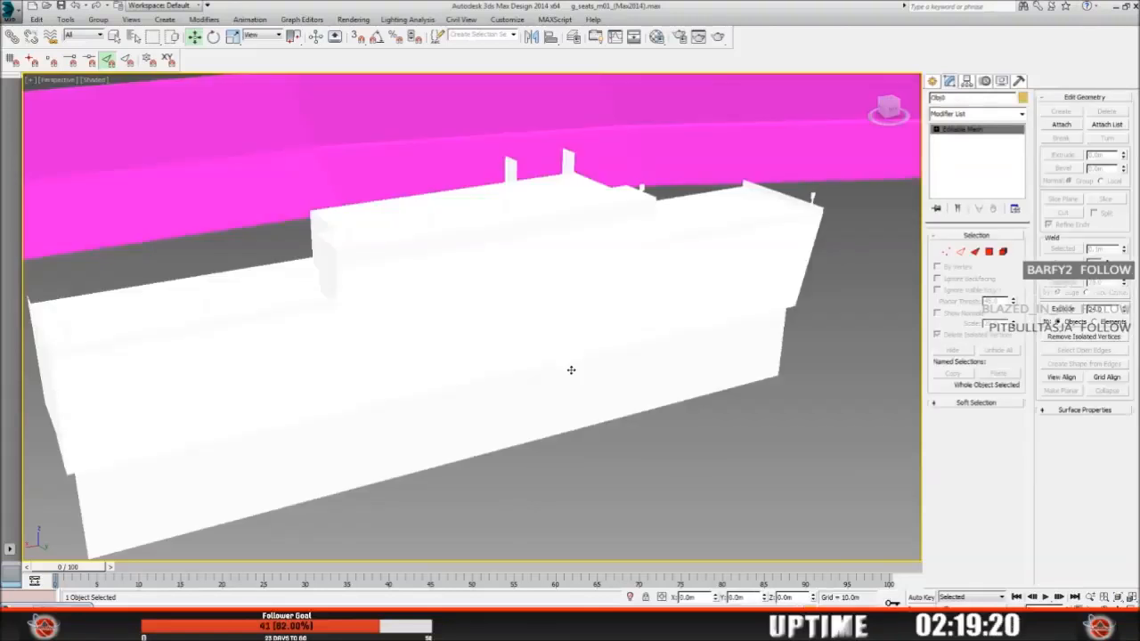
key(alt+z)
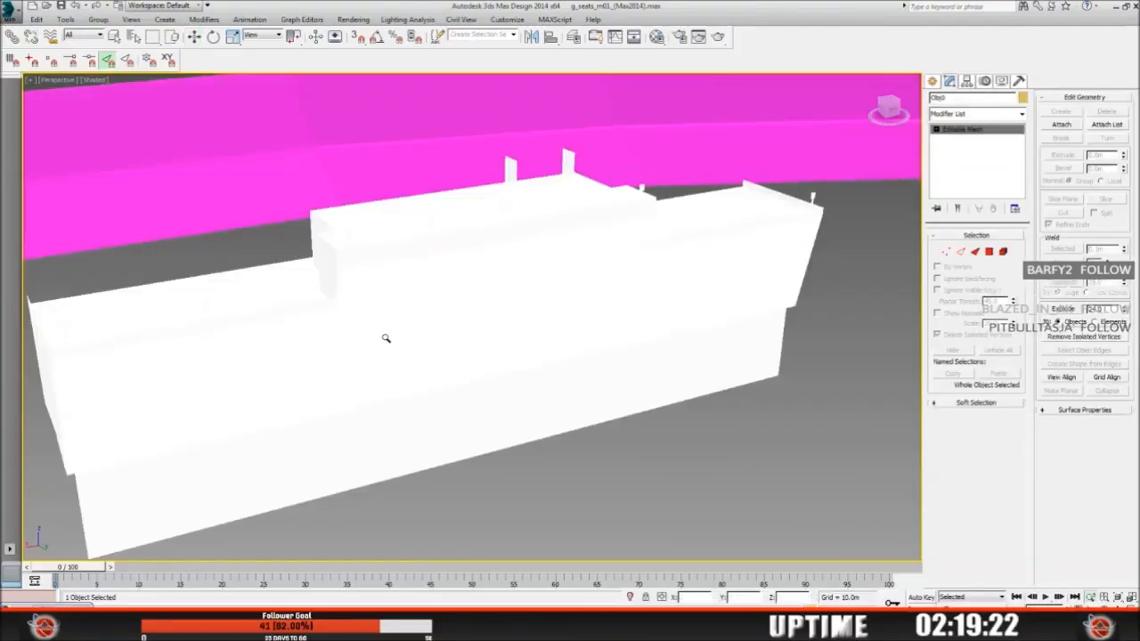
drag(377, 315, 464, 491)
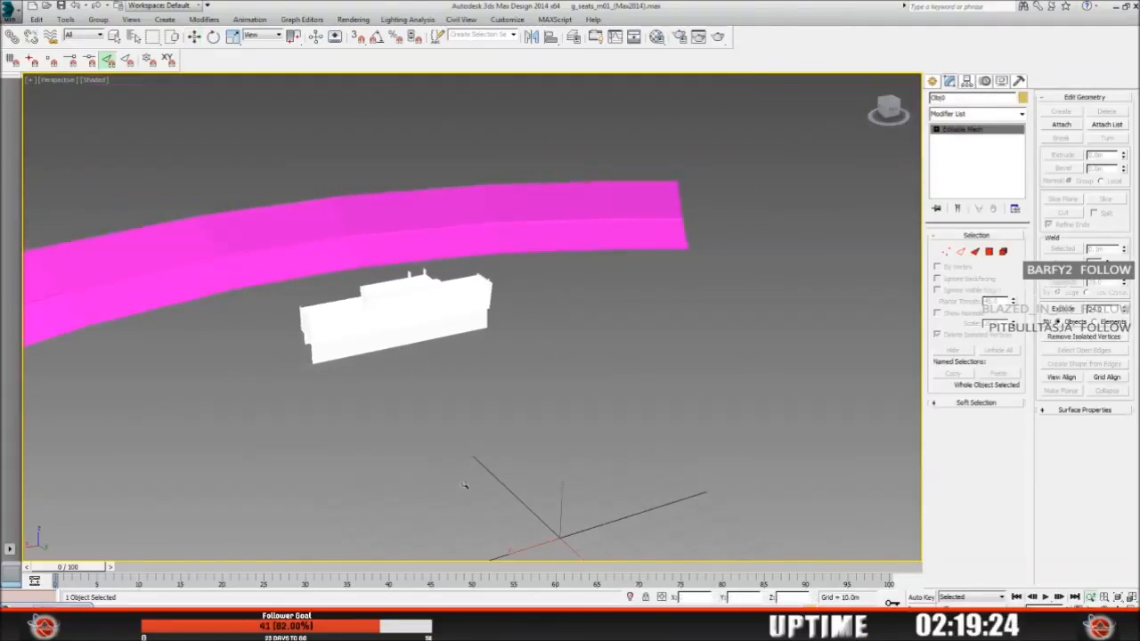
drag(374, 352, 399, 410)
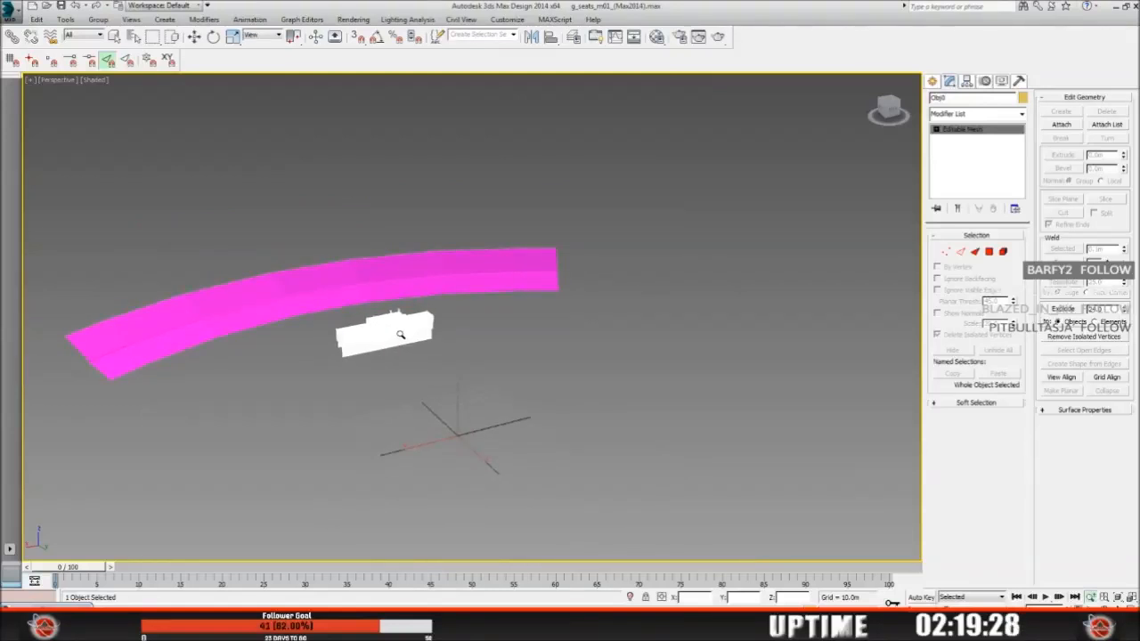
Step: Activate the Move tool on the imported skybox, then close the Snipping Tool capture of its track properties without saving
click(115, 37)
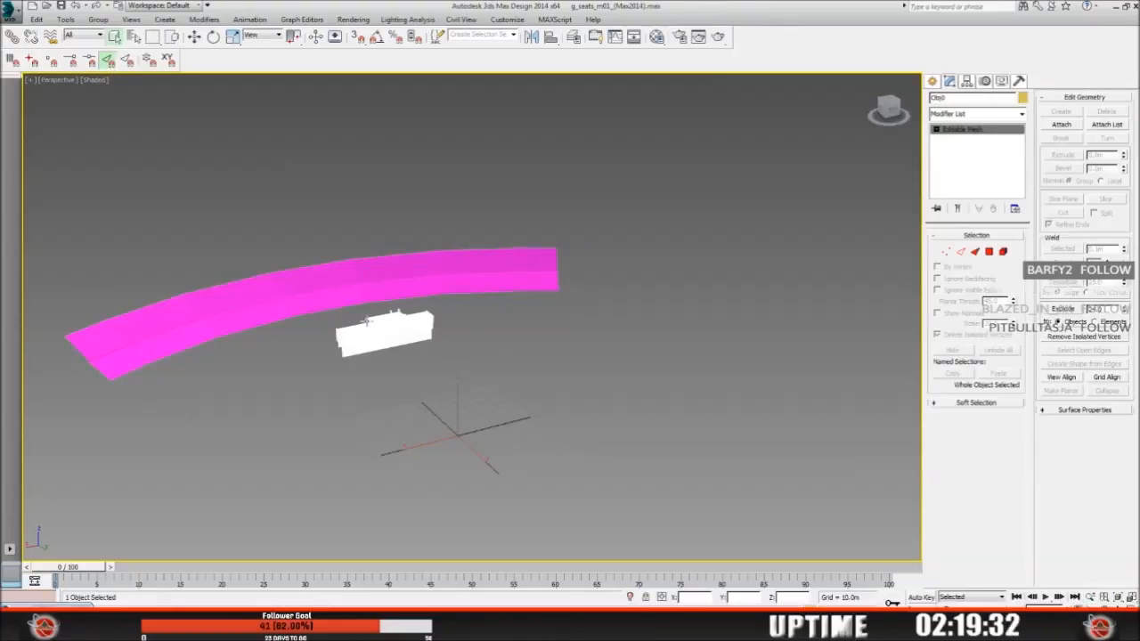
click(191, 40)
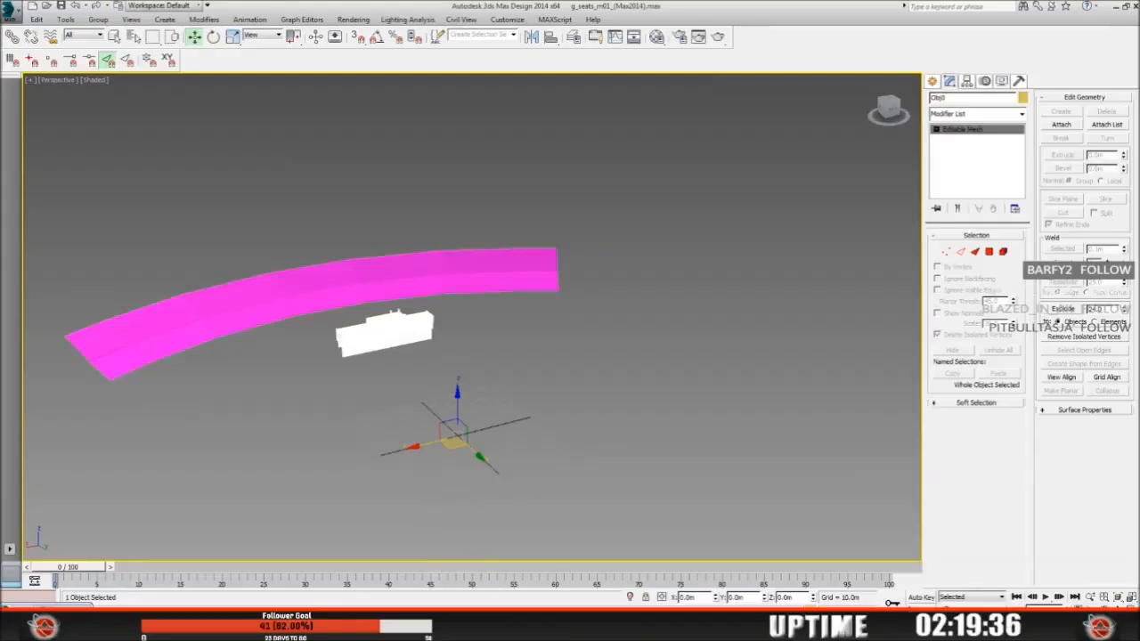
click(547, 624)
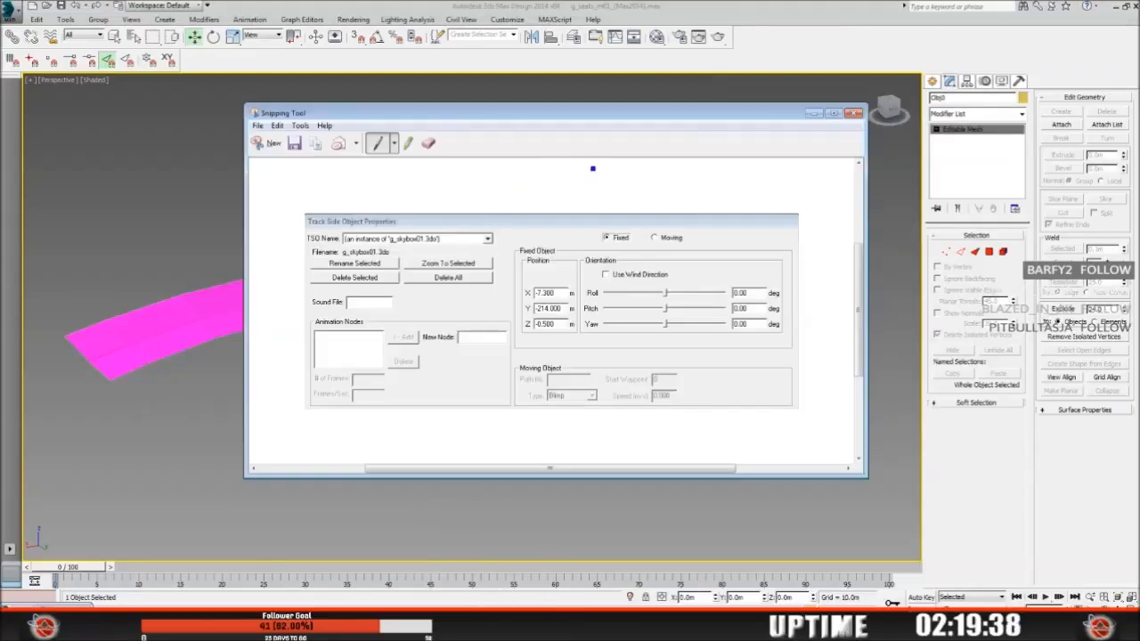
drag(595, 114, 851, 180)
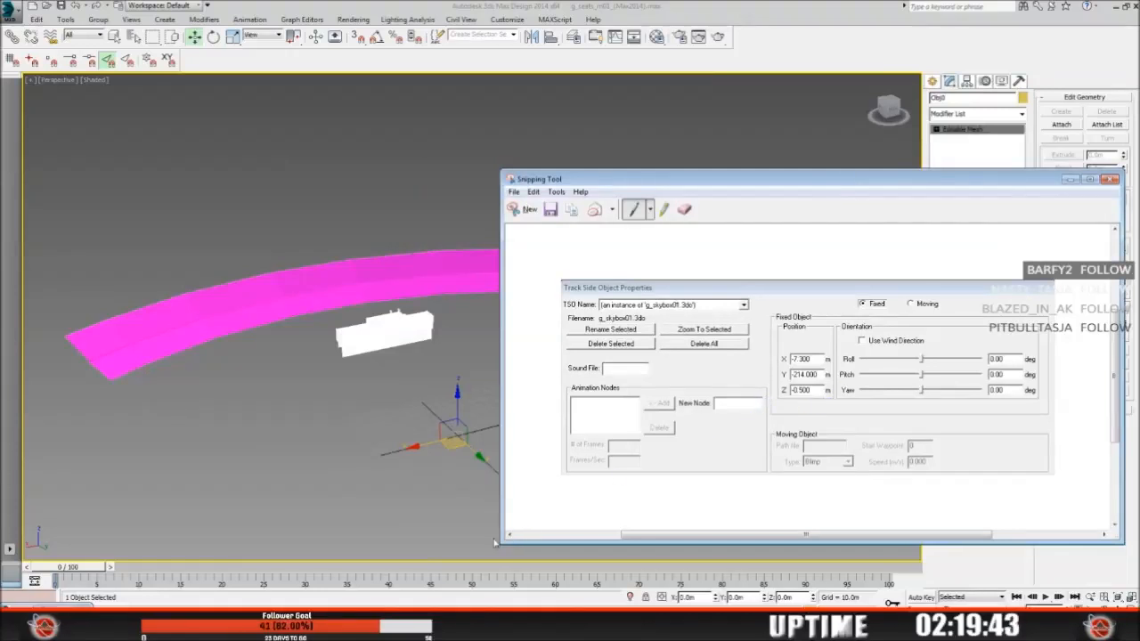
click(369, 623)
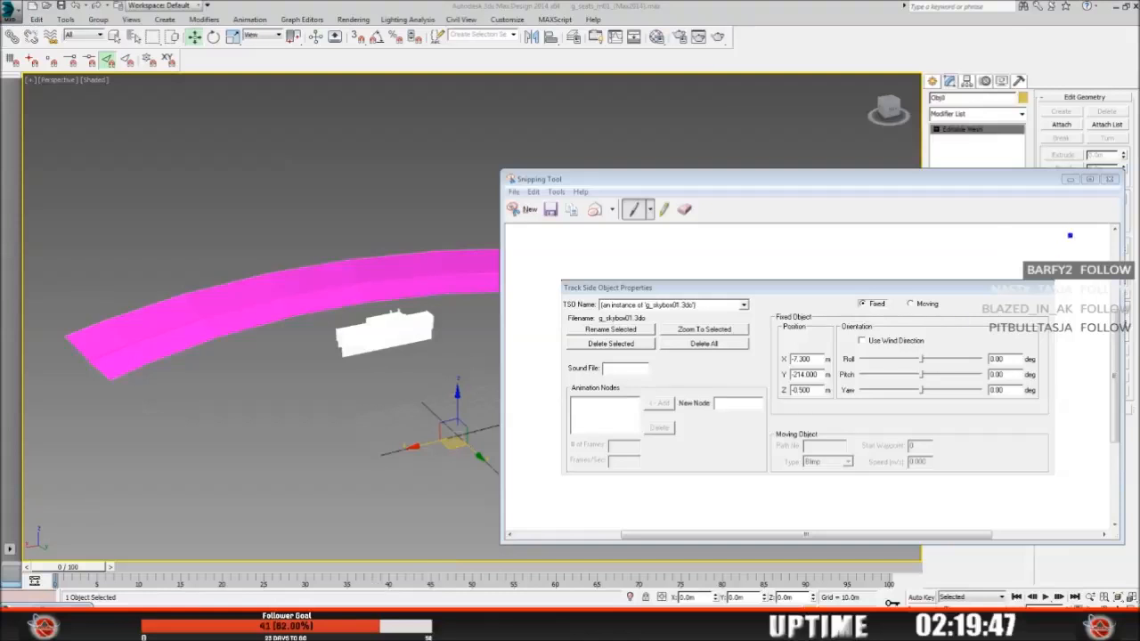
click(1109, 179)
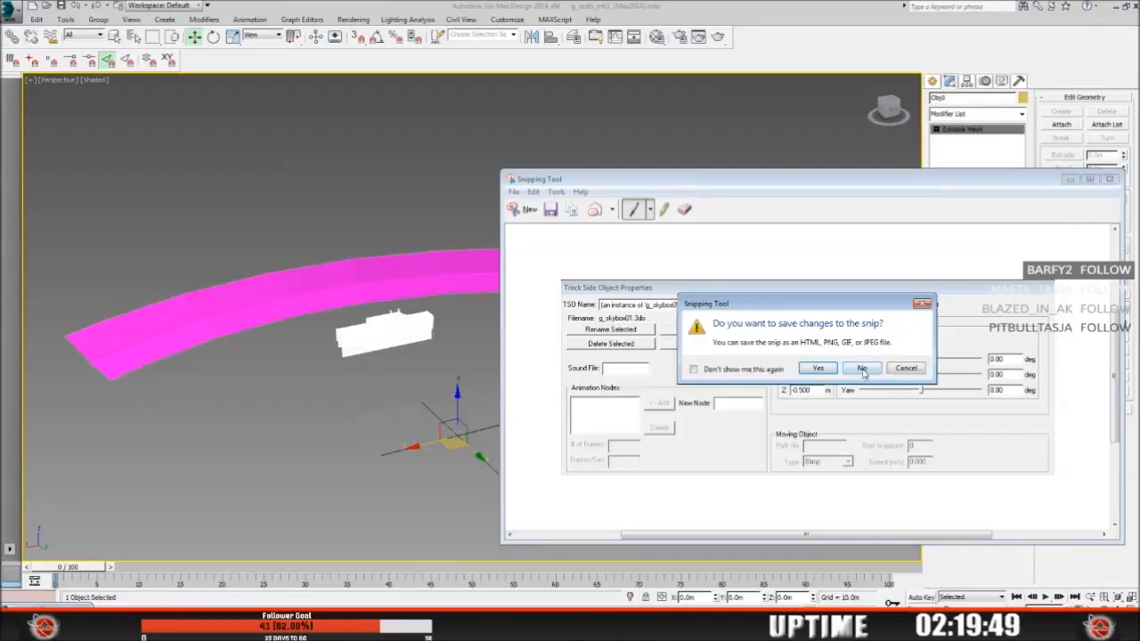
click(862, 368)
Step: Switch to Sandbox and show the track side object properties of the g_skybox01.3do instance
click(383, 624)
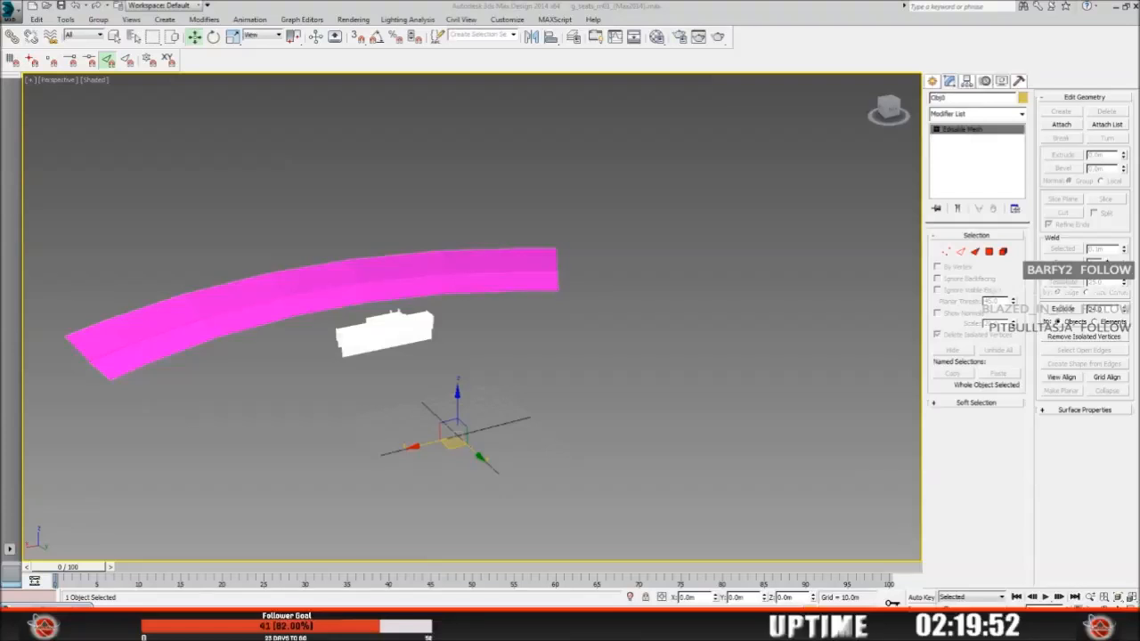
click(417, 614)
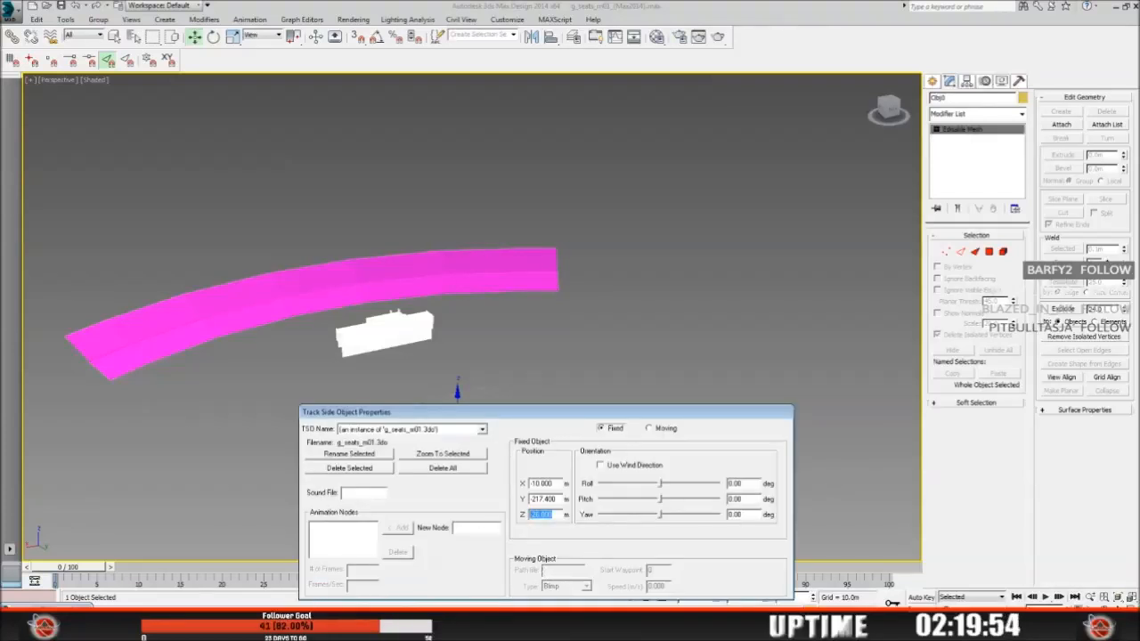
click(544, 515)
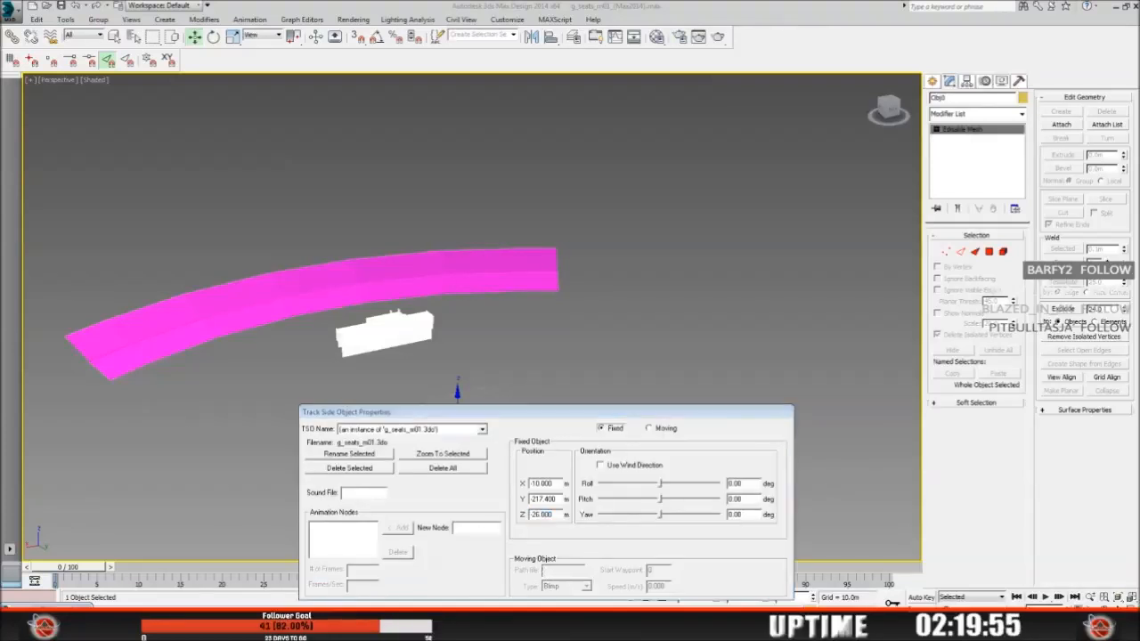
click(481, 429)
click(469, 447)
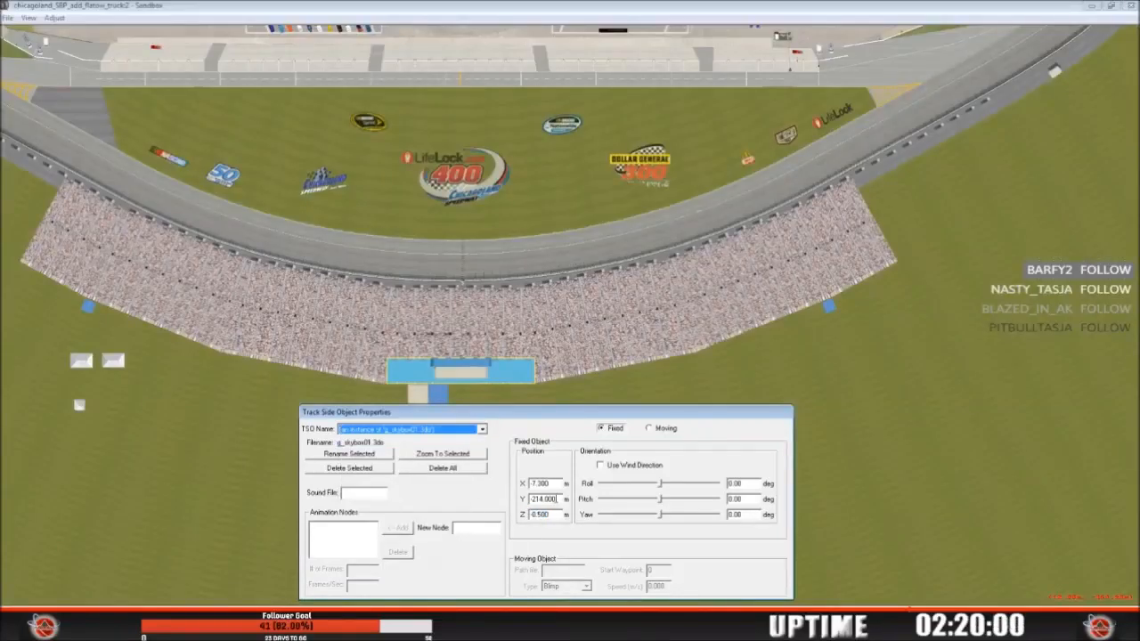
Step: Copy the X position of the g_skybox01 object from Sandbox and paste it as the skybox's X coordinate in 3ds Max, -7.3 m
double_click(539, 484)
right_click(535, 483)
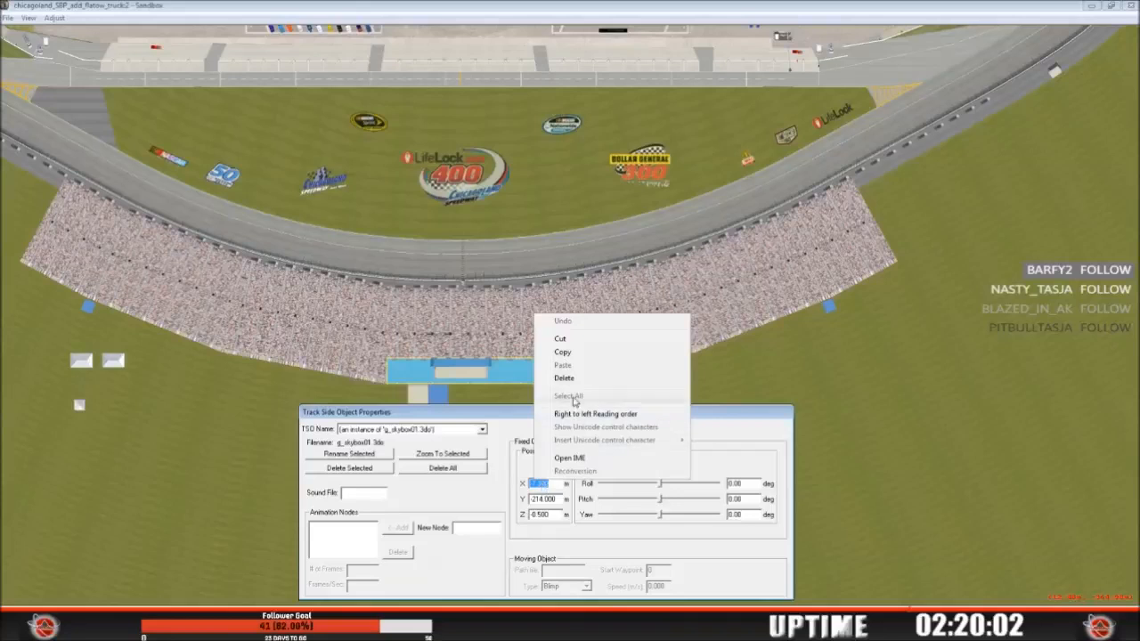
click(563, 352)
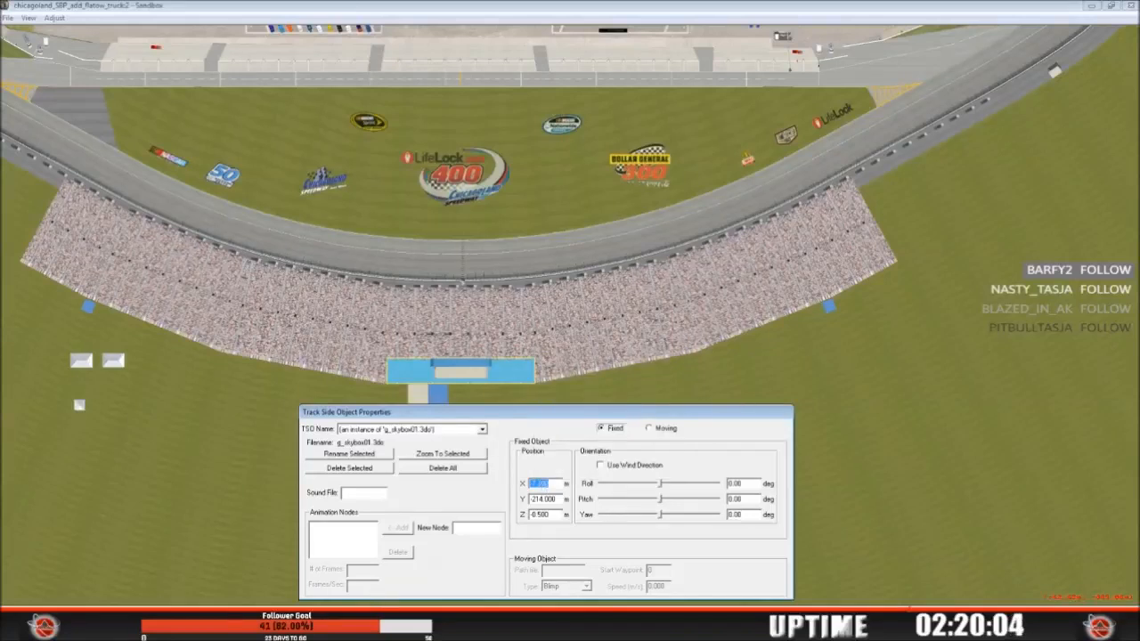
key(alt+Tab)
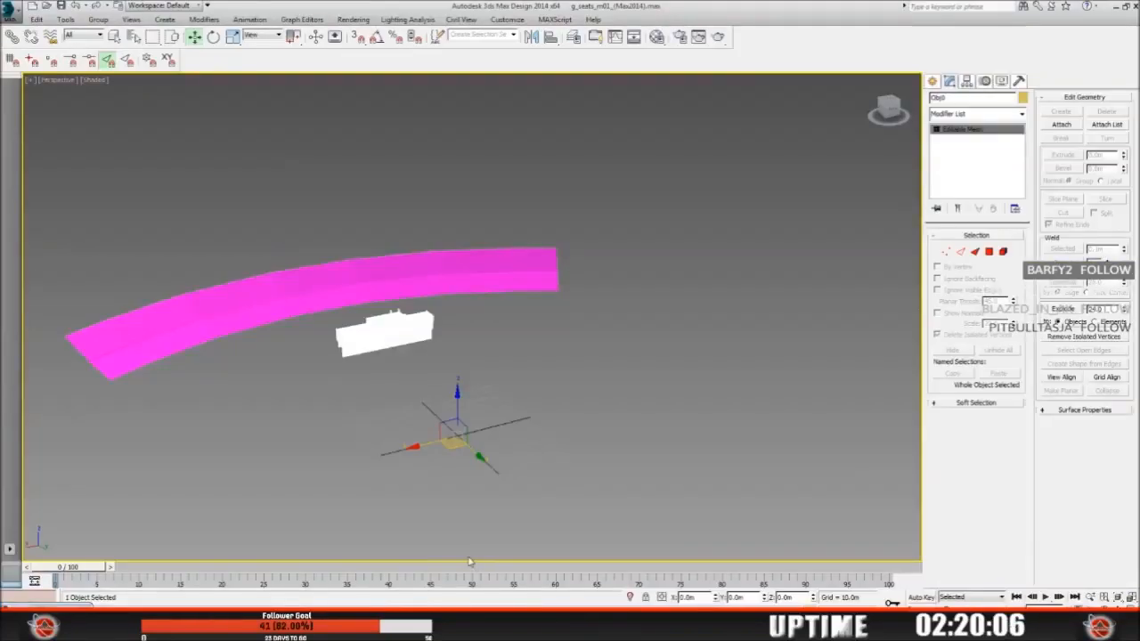
double_click(688, 597)
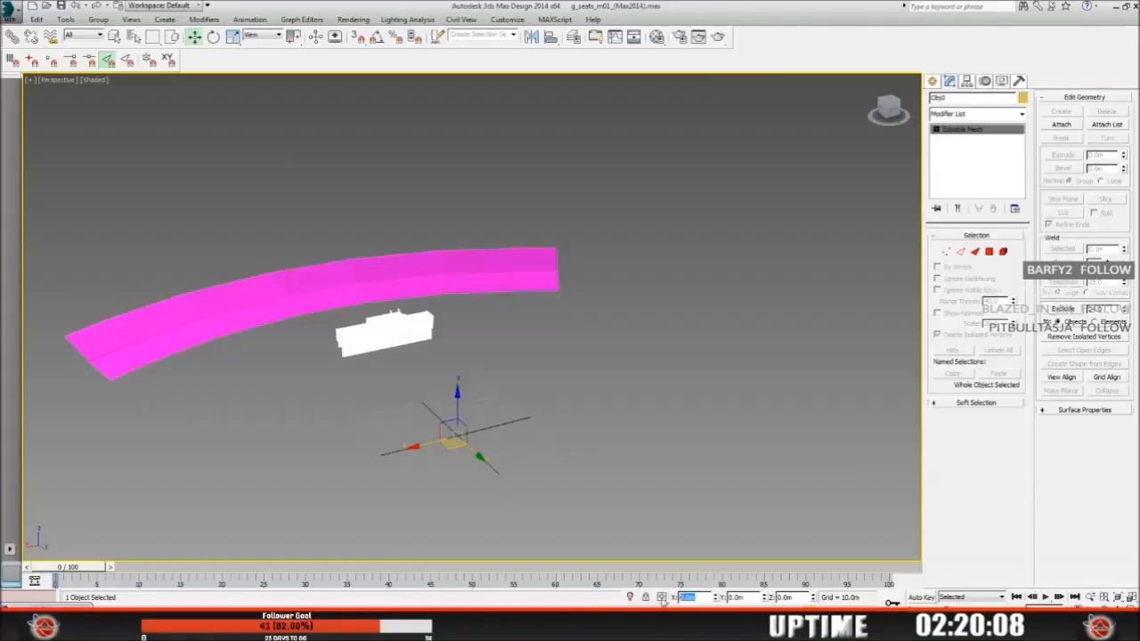
right_click(688, 598)
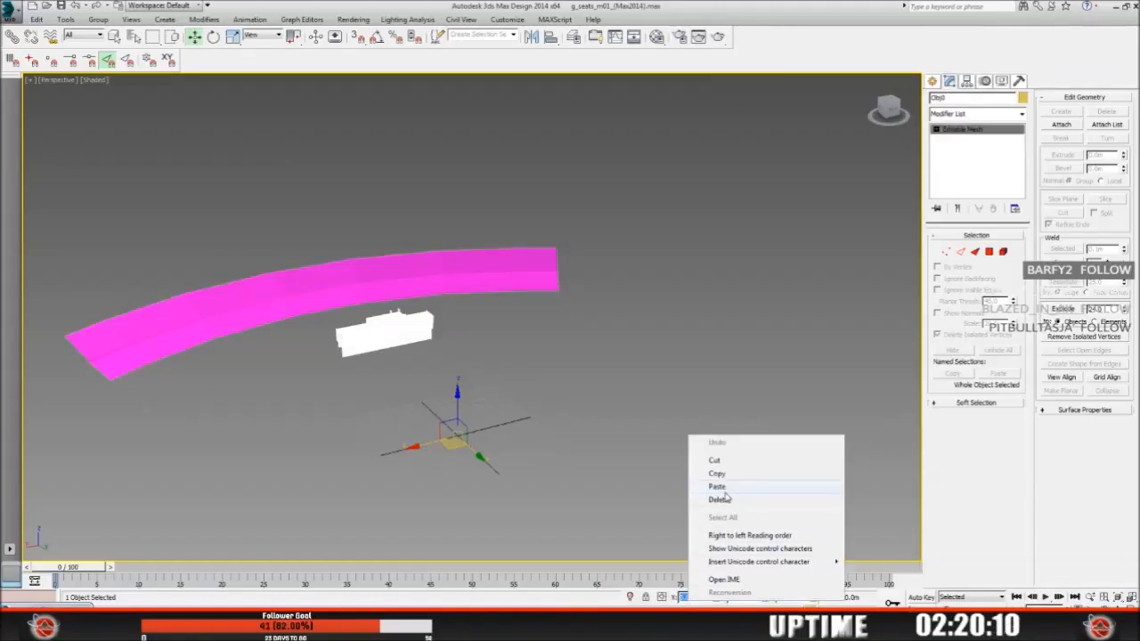
click(723, 488)
key(Return)
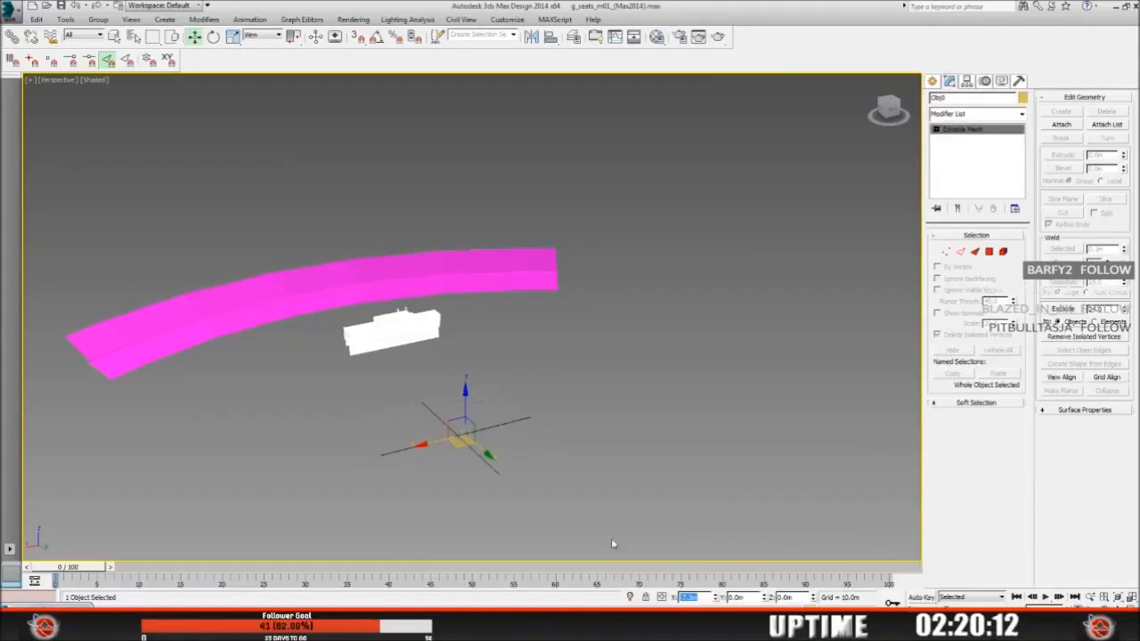
Step: Copy the Y position of the g_skybox01 object and paste it as the skybox's Y coordinate, -214.0 m
key(alt+Tab)
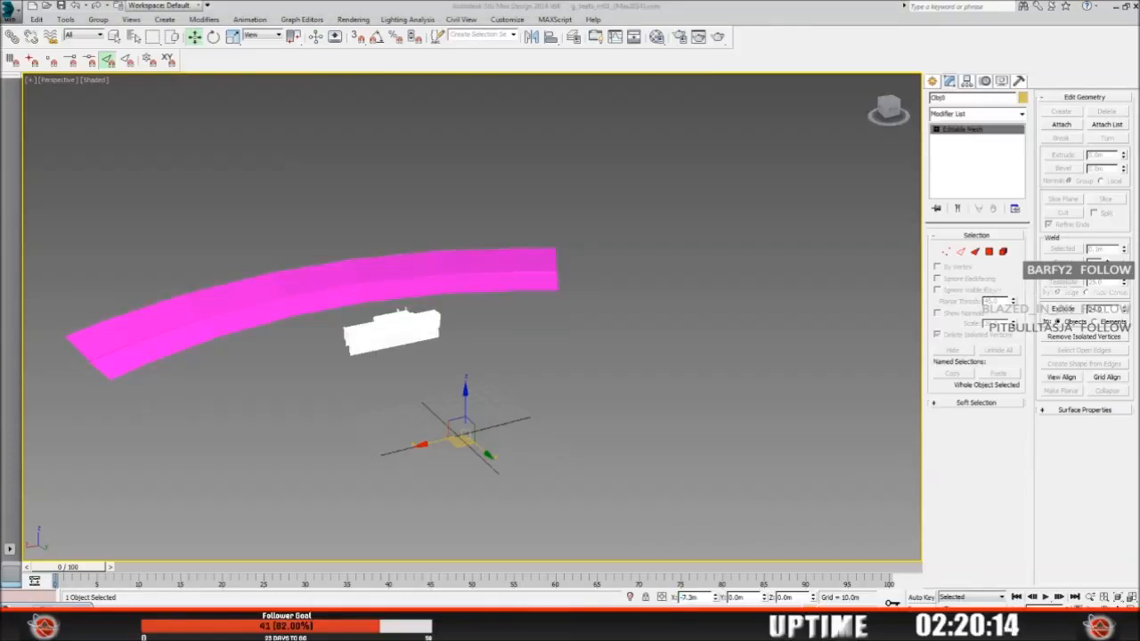
drag(560, 500, 498, 500)
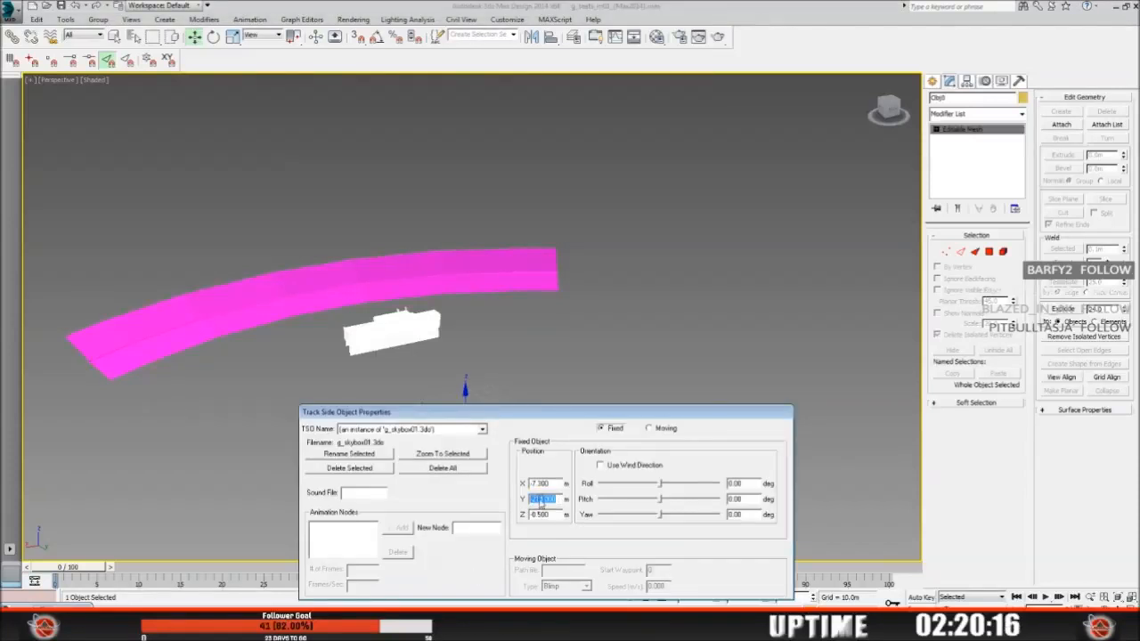
right_click(540, 500)
click(579, 375)
key(alt+Tab)
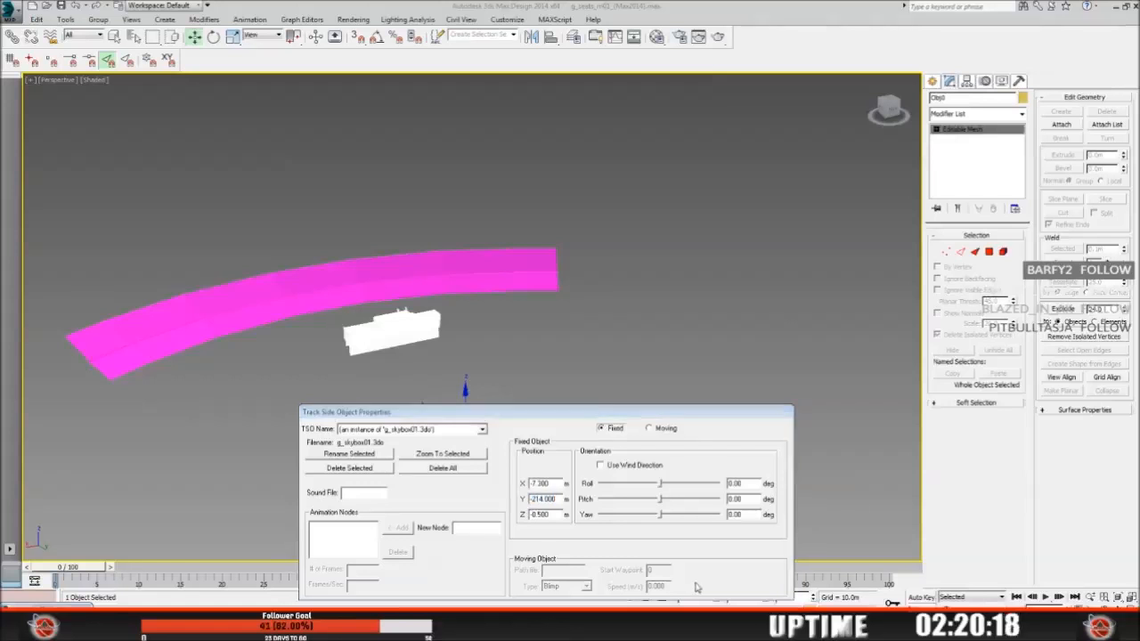
double_click(734, 597)
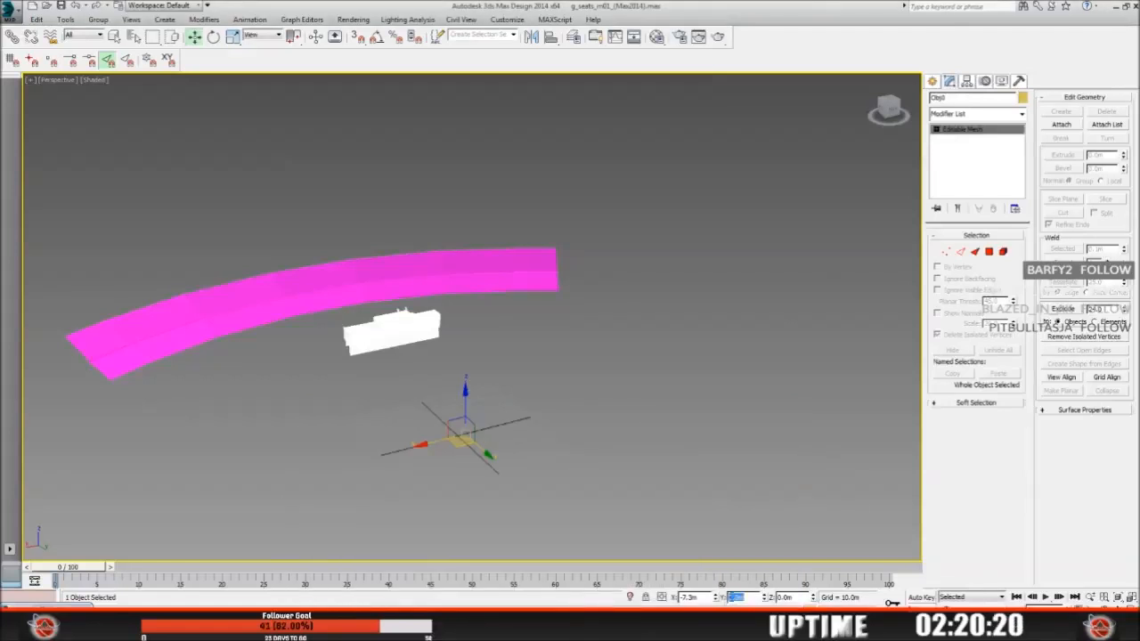
right_click(734, 597)
click(767, 488)
key(Return)
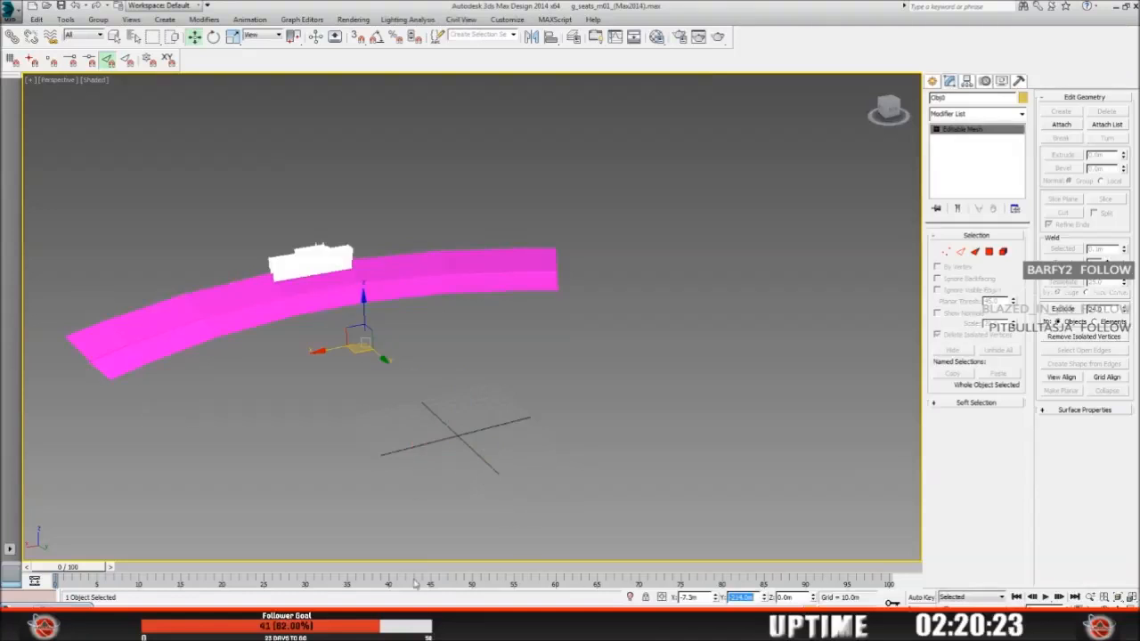
Step: Copy the Z position of the g_skybox01 object and paste it as the skybox's Z coordinate, -0.5 m
key(alt+Tab)
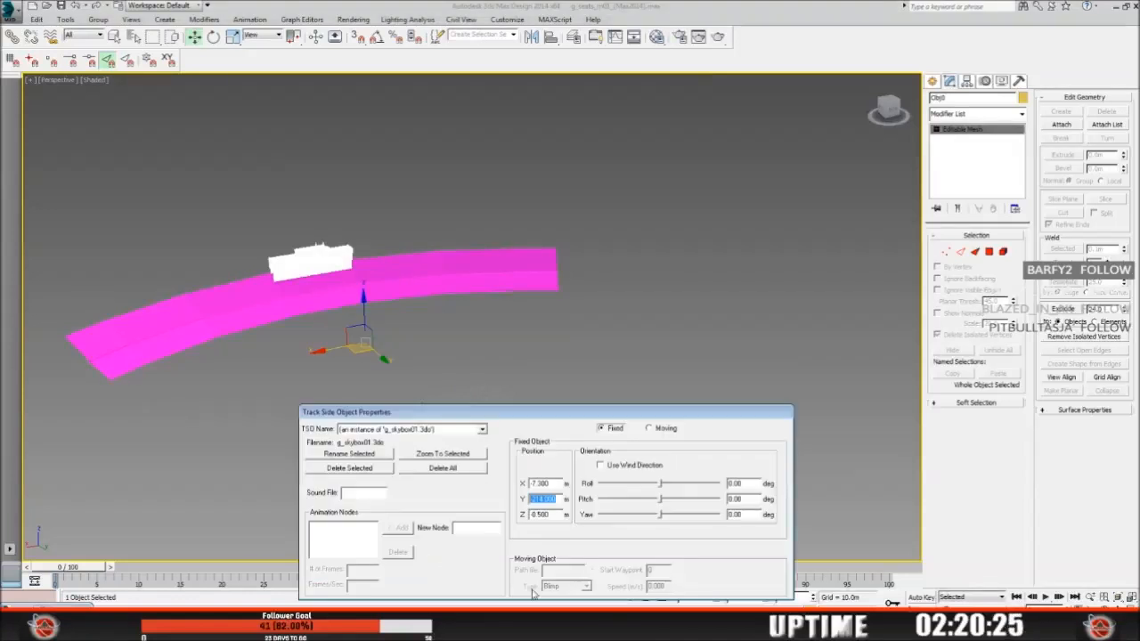
drag(557, 519, 501, 523)
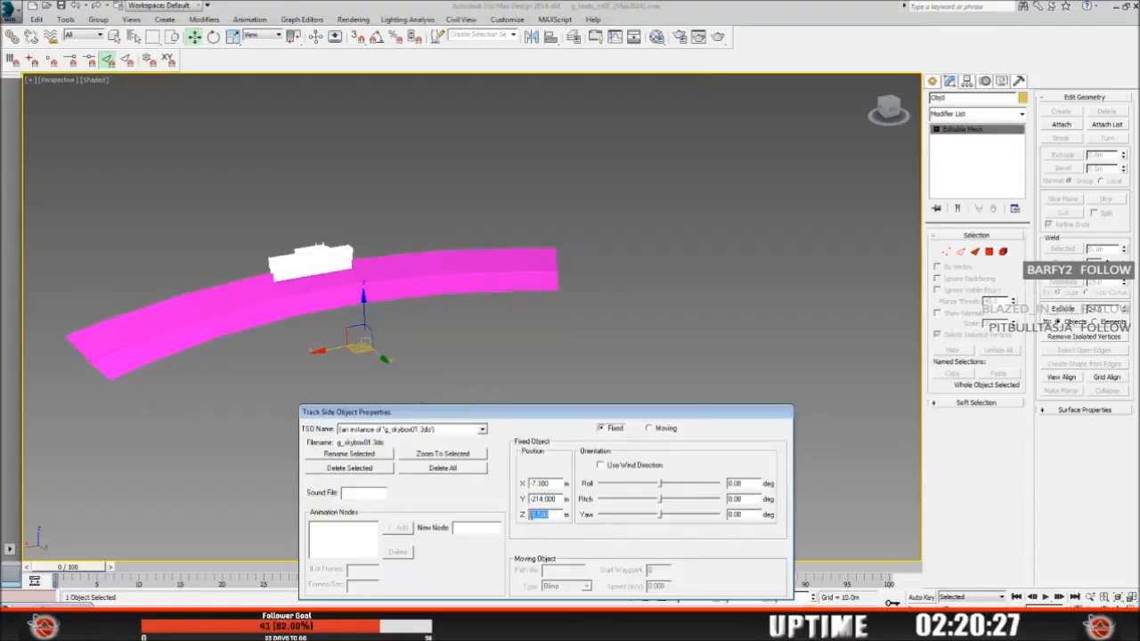
right_click(534, 521)
click(570, 400)
key(alt+Tab)
double_click(798, 597)
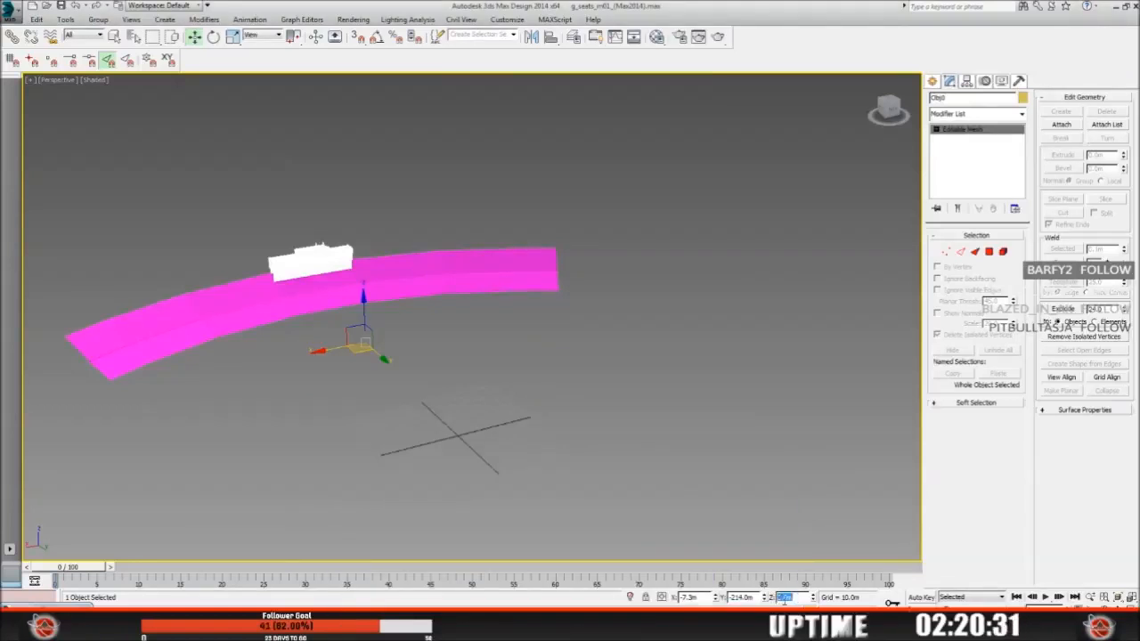
right_click(784, 598)
click(823, 495)
key(Return)
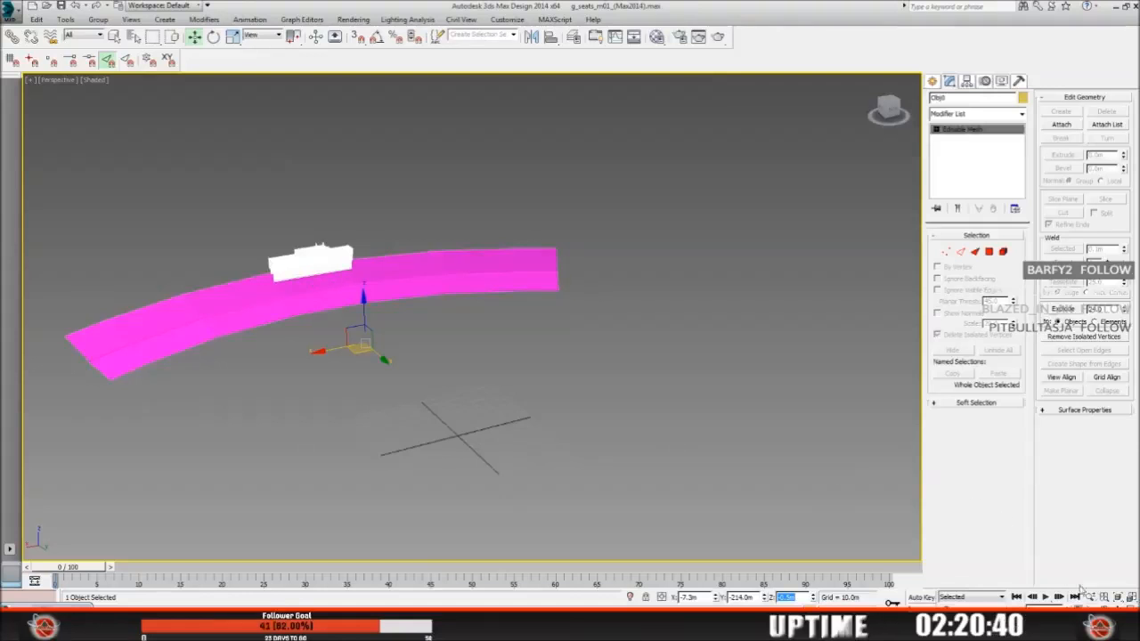
Step: Check the skybox's placement against the curved grandstand from another angle and select the g_shadow mesh
alt+middle_drag(491, 383, 425, 391)
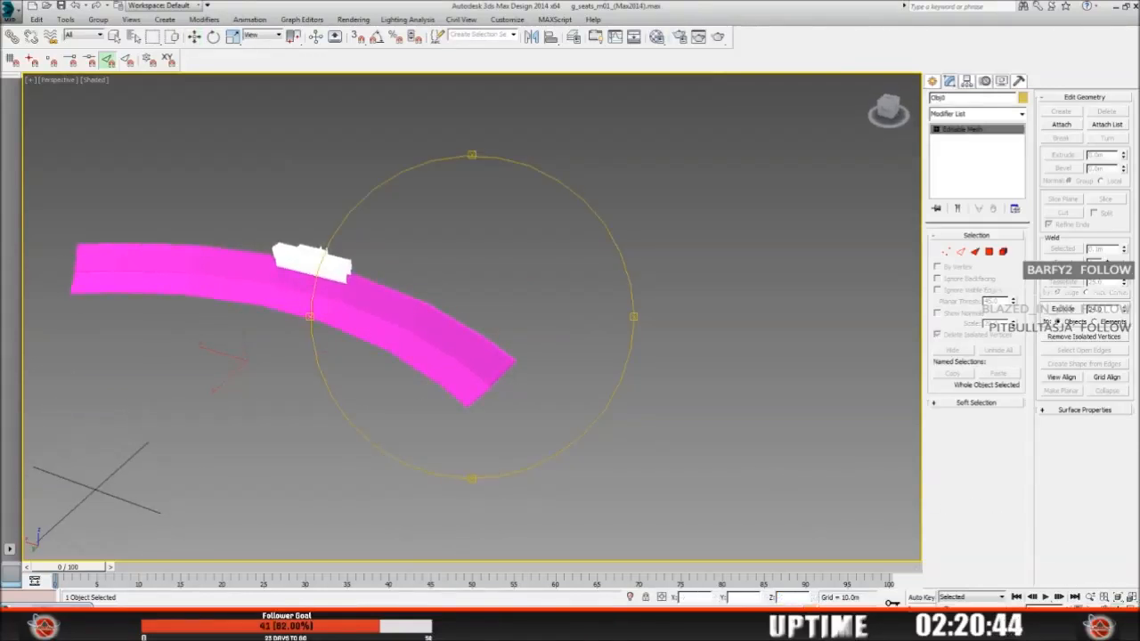
alt+middle_drag(425, 390, 407, 362)
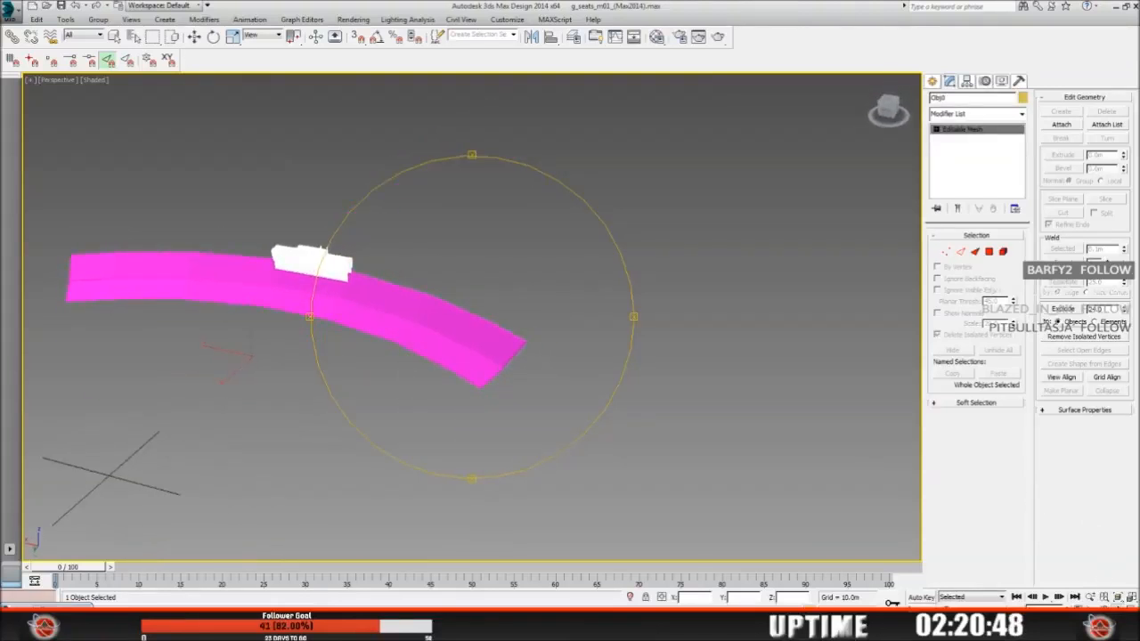
click(1103, 606)
drag(393, 354, 482, 312)
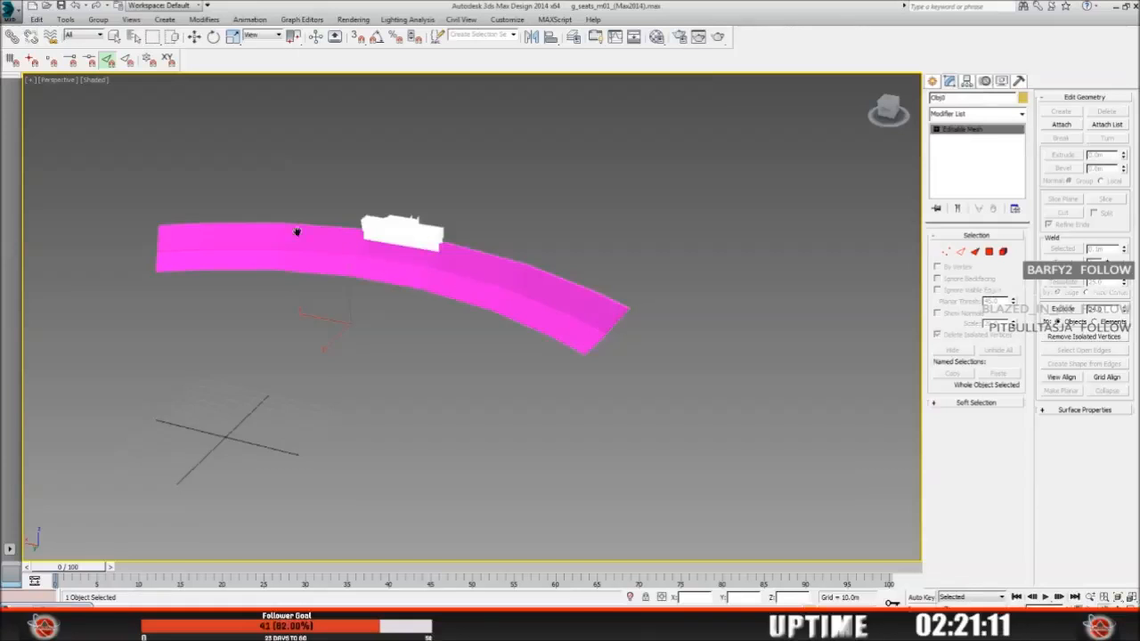
click(114, 36)
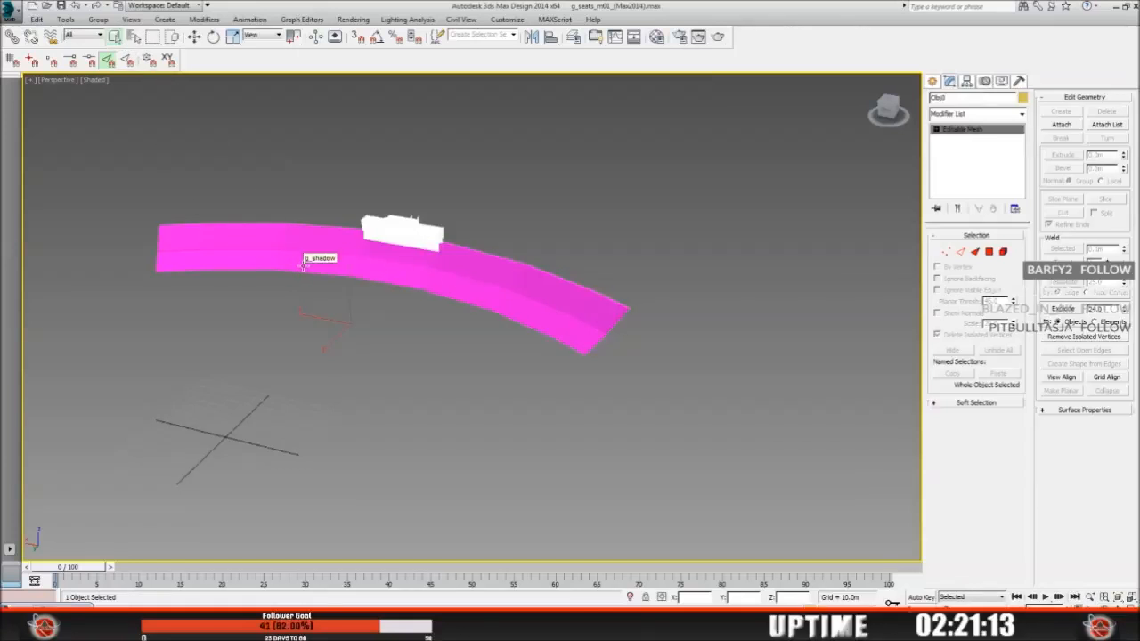
click(363, 261)
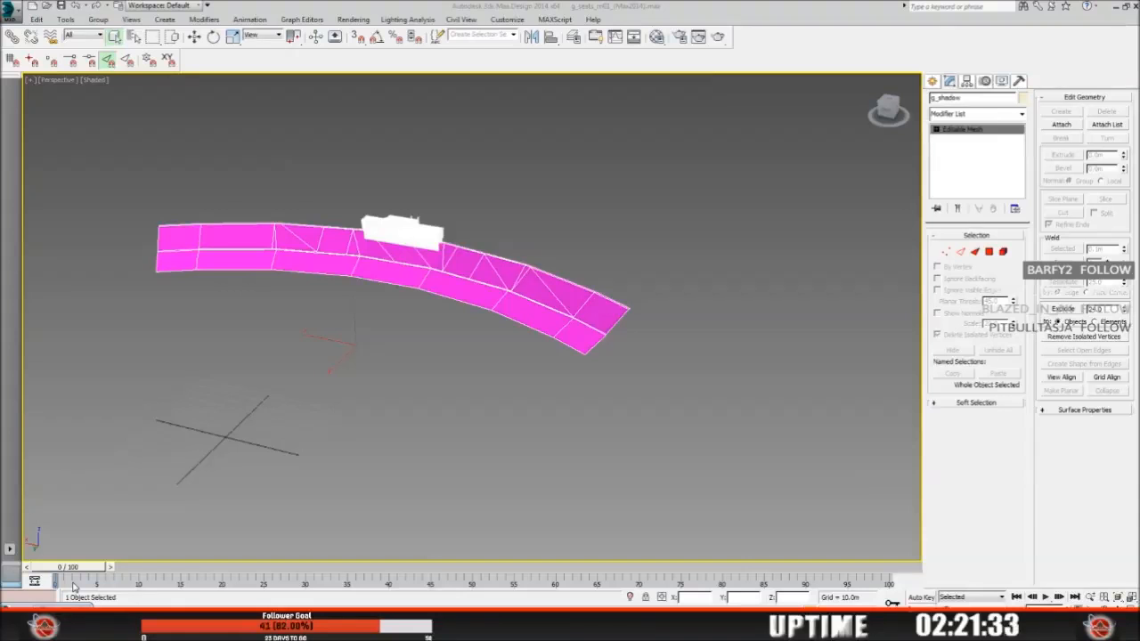
Step: Examine the g_shadow_ti texture image in the main_grand_stands 3DS folder
click(78, 623)
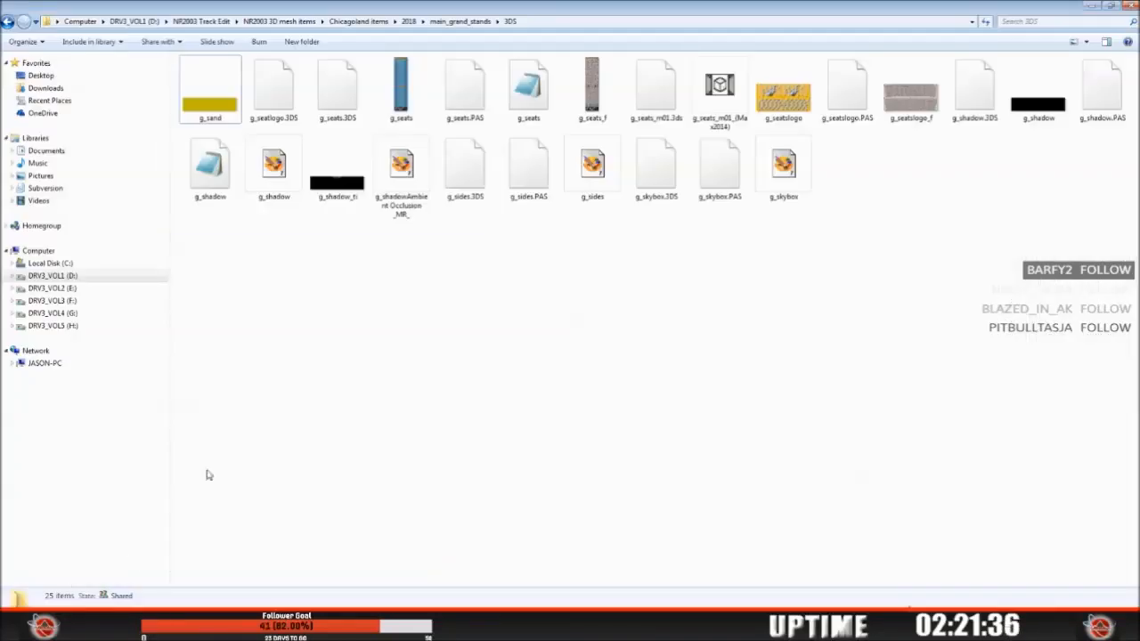
double_click(352, 191)
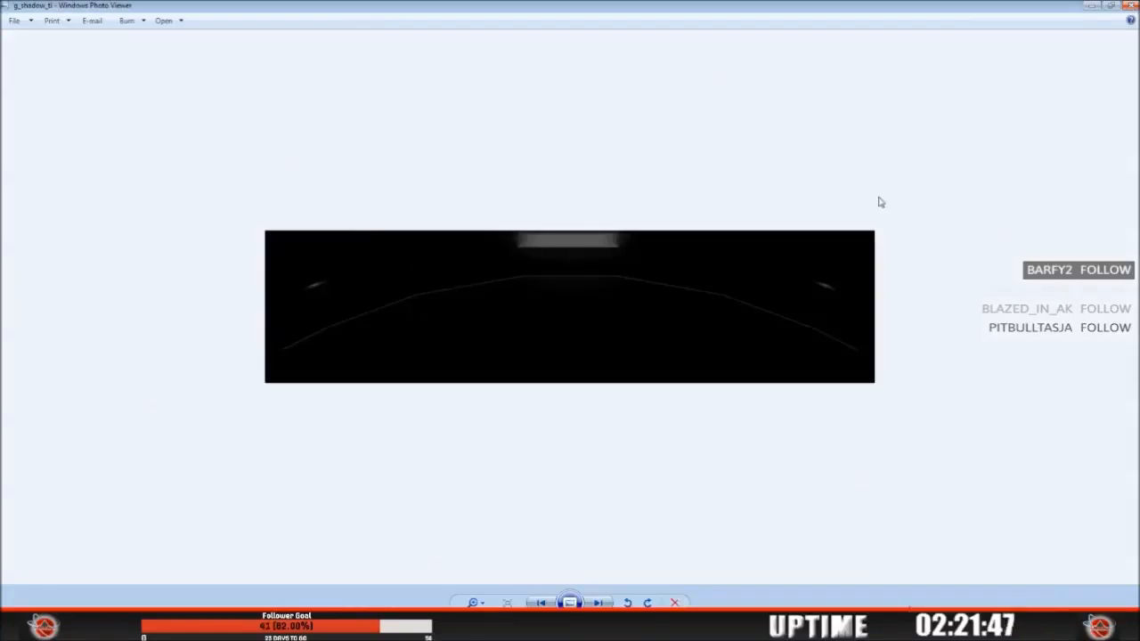
click(1131, 6)
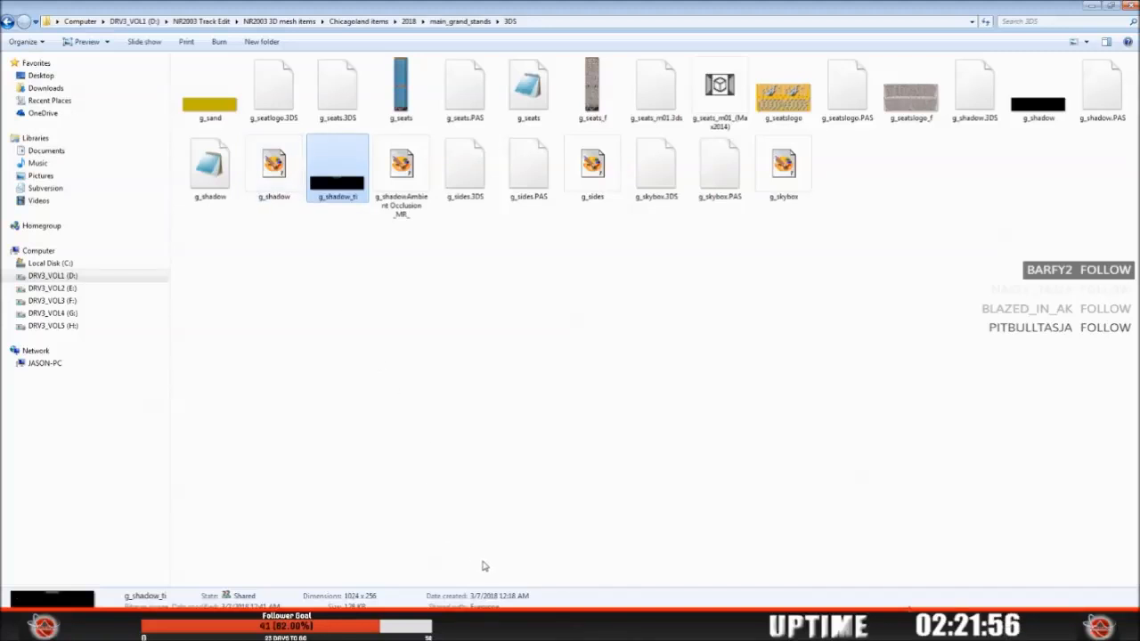
Step: Switch to 3ds Max and add an Unwrap UVW modifier to the g_shadow mesh
click(489, 623)
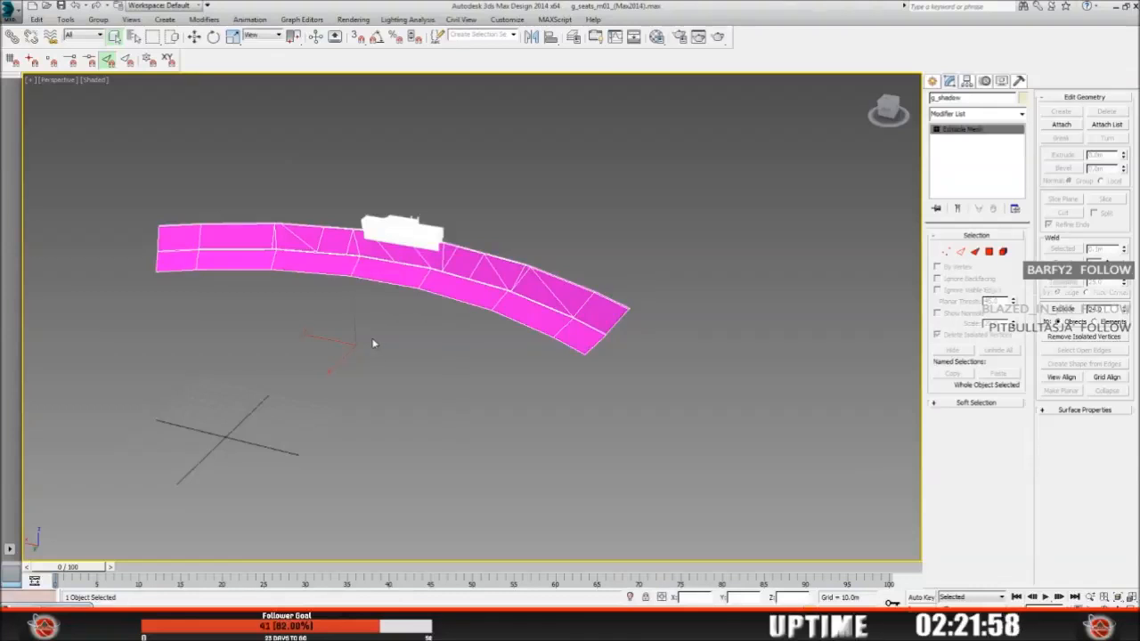
click(1022, 114)
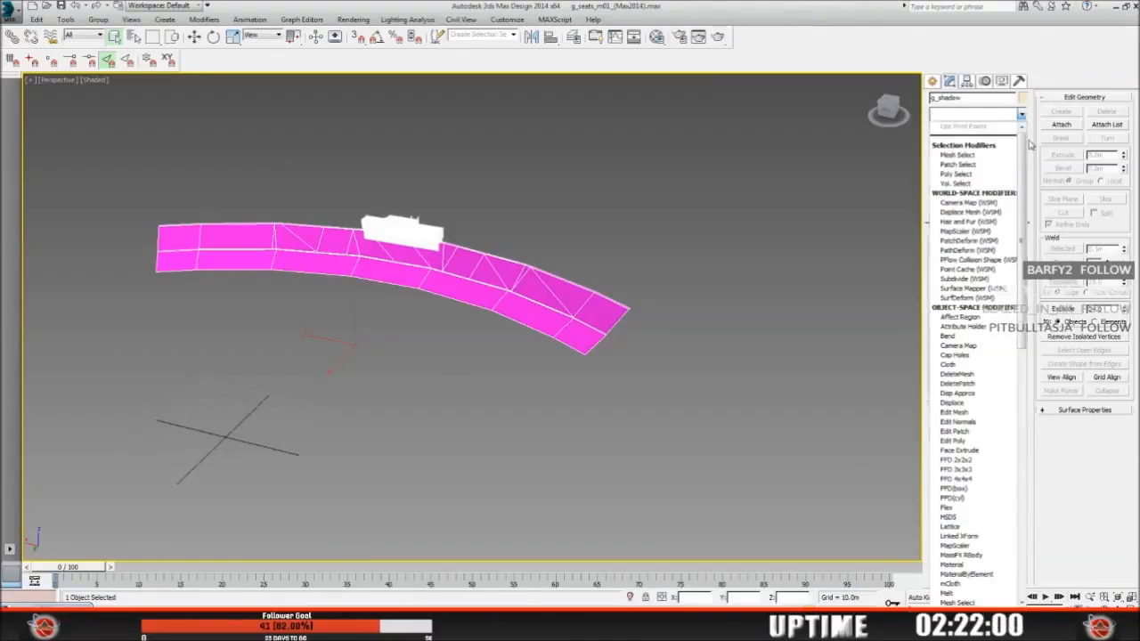
scroll(997, 459, down, 15)
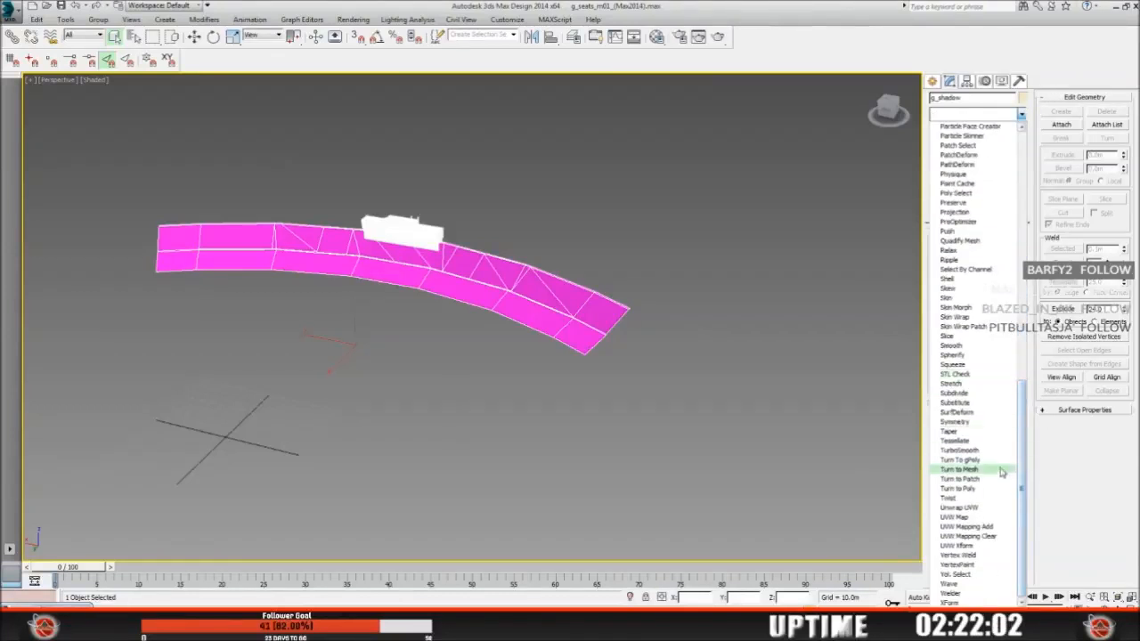
click(996, 508)
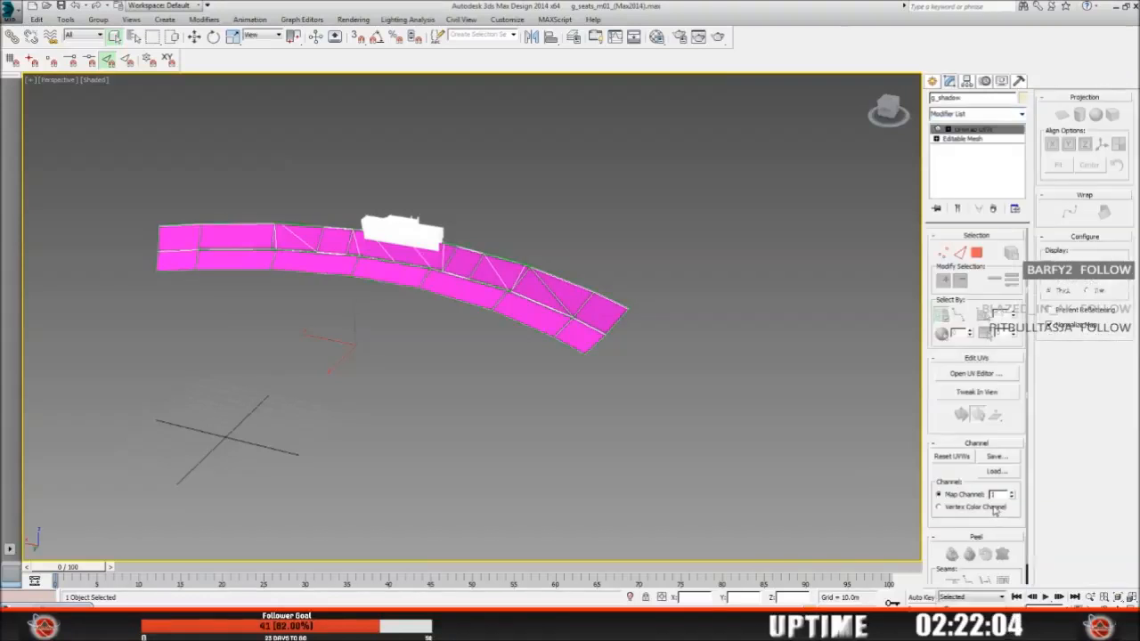
Step: Open the UV editor for g_shadow and show the g_shadow.tga map as background behind the full UV layout
click(973, 373)
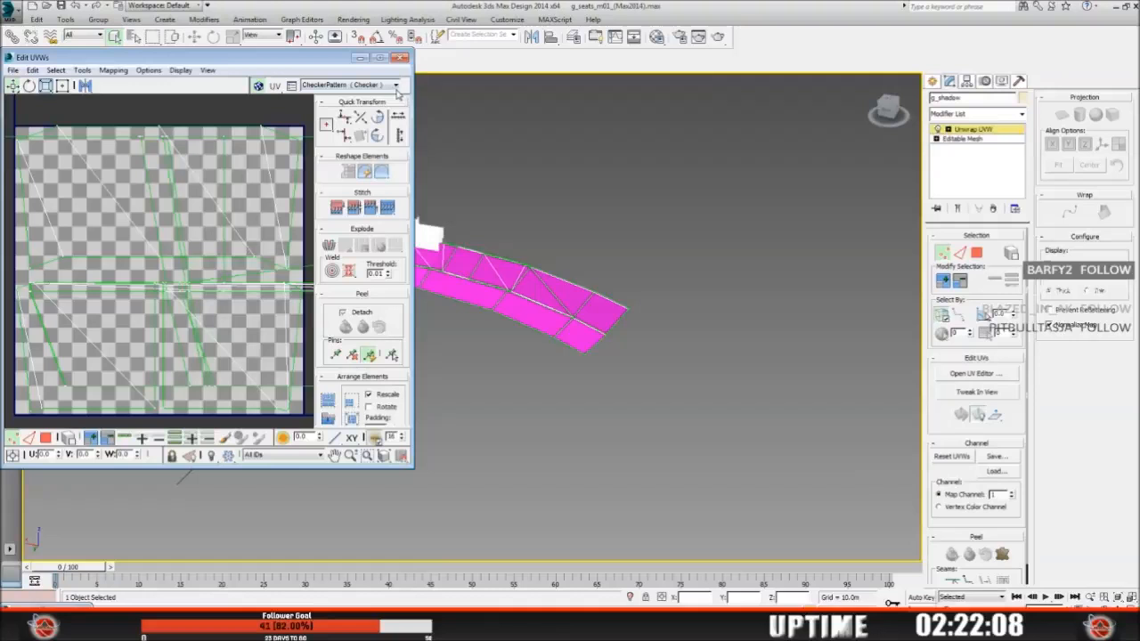
click(396, 86)
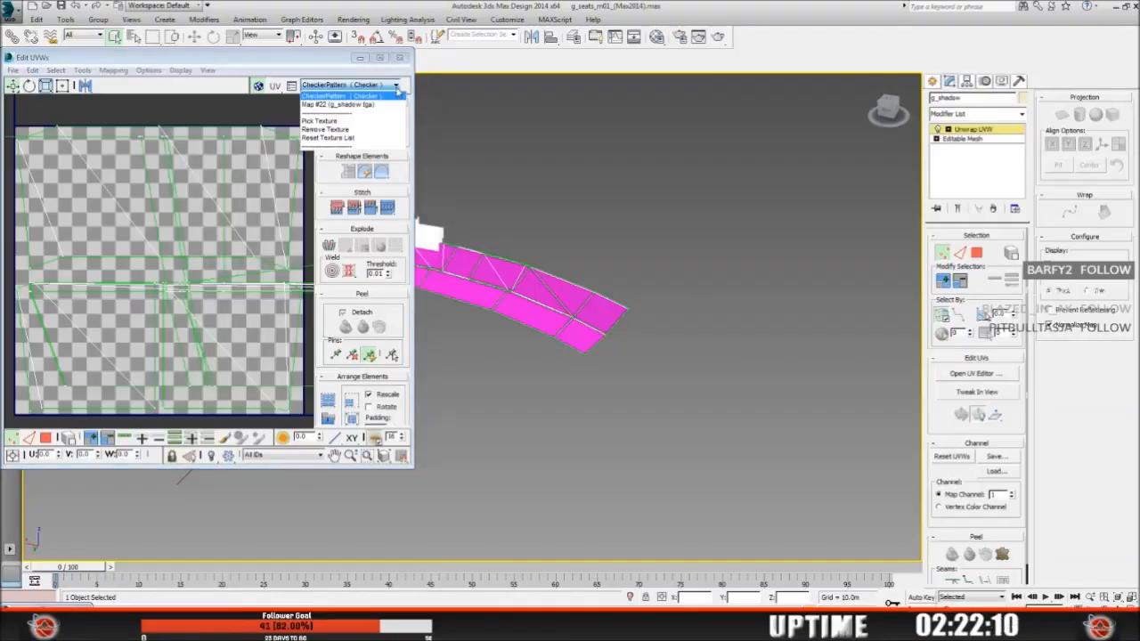
click(392, 105)
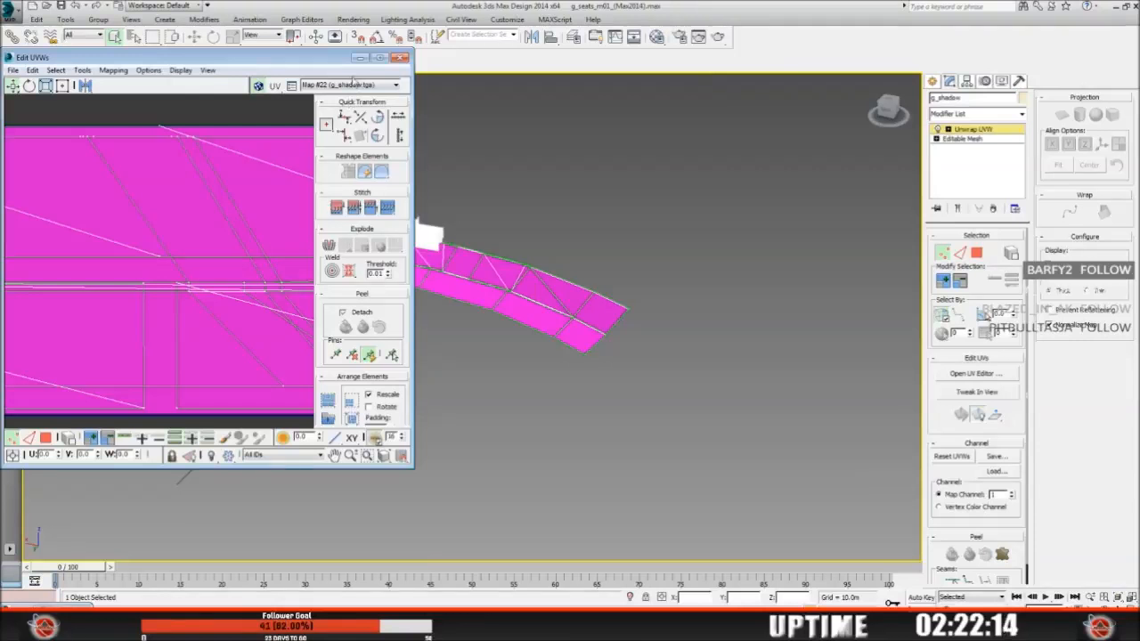
click(360, 59)
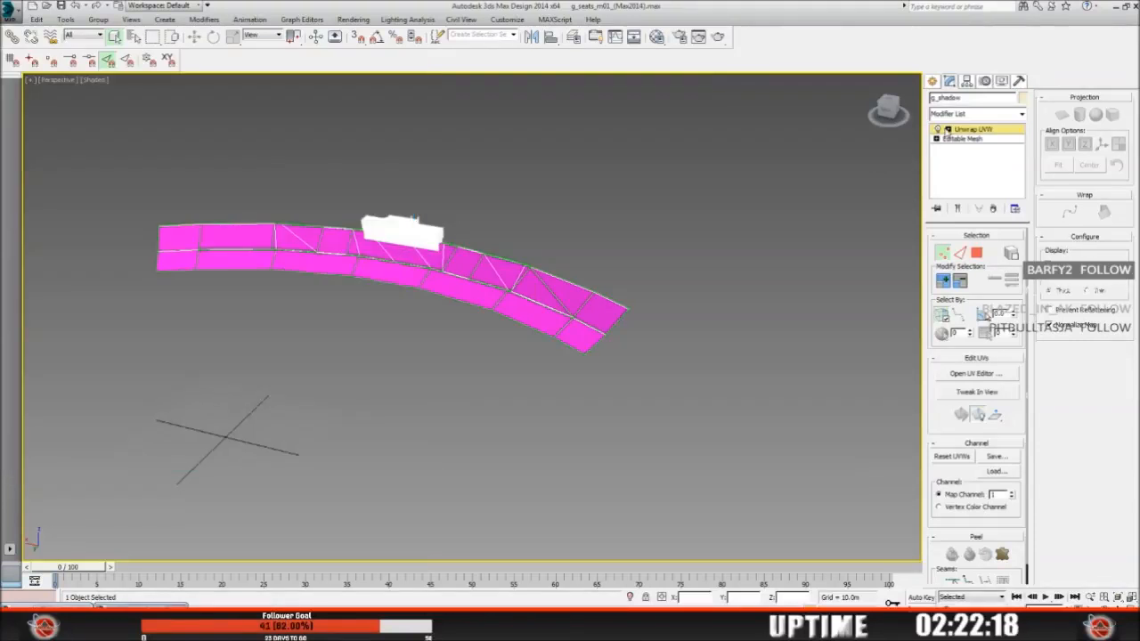
click(138, 607)
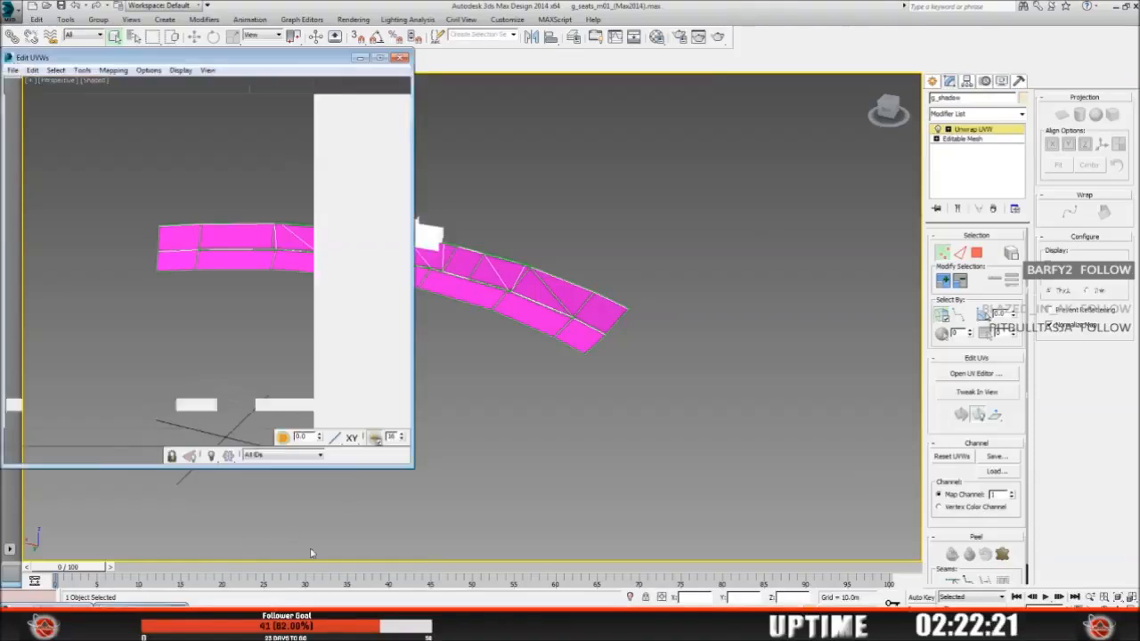
scroll(170, 350, down, 10)
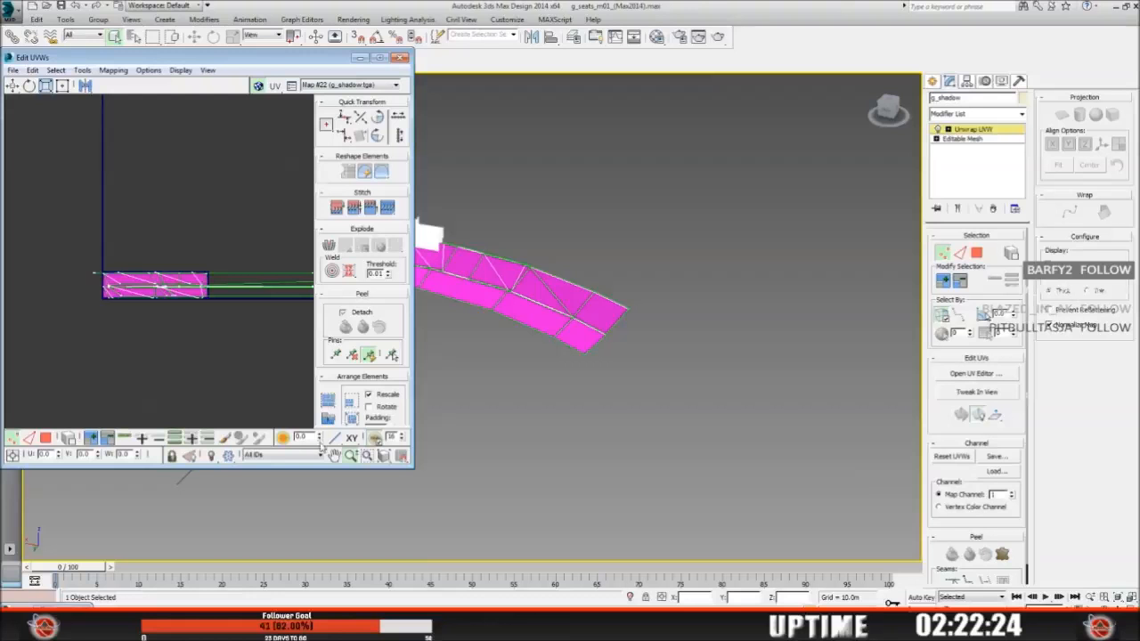
middle_drag(170, 362, 168, 368)
drag(190, 362, 207, 376)
click(351, 455)
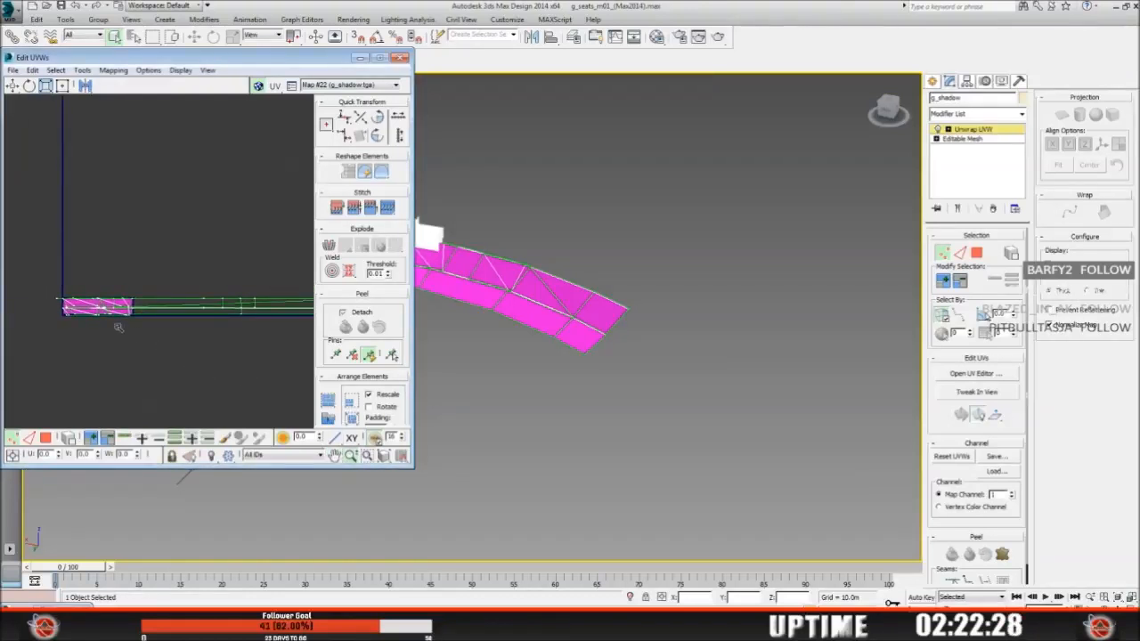
Step: Select all polygons of the g_shadow mesh at the Unwrap UVW Polygon level and bring the UV editor back
click(359, 57)
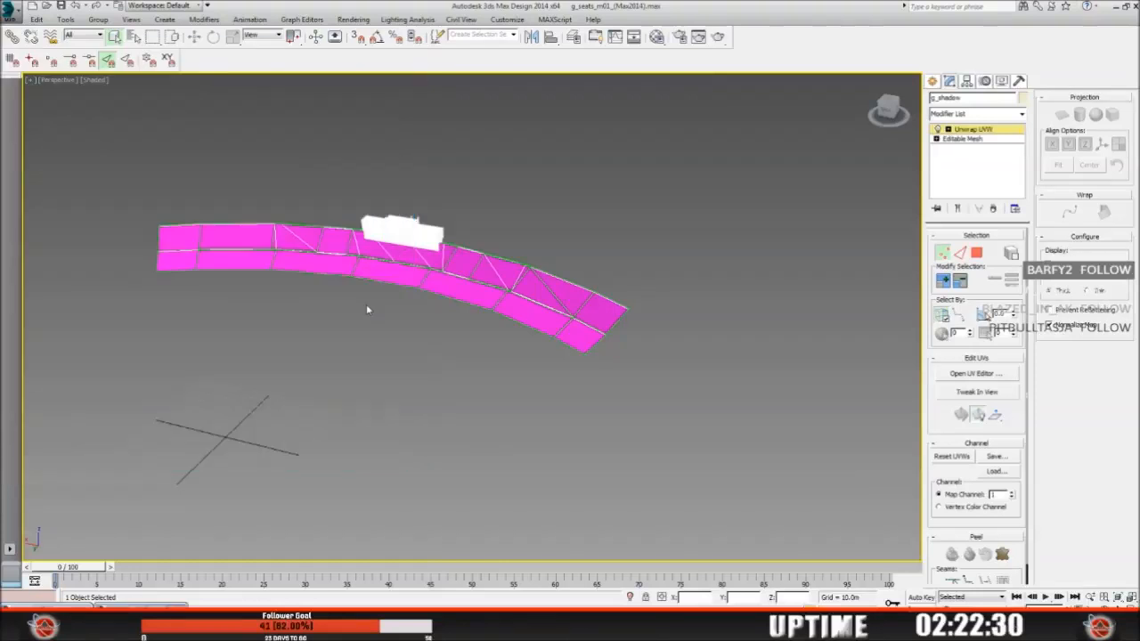
click(949, 129)
click(969, 158)
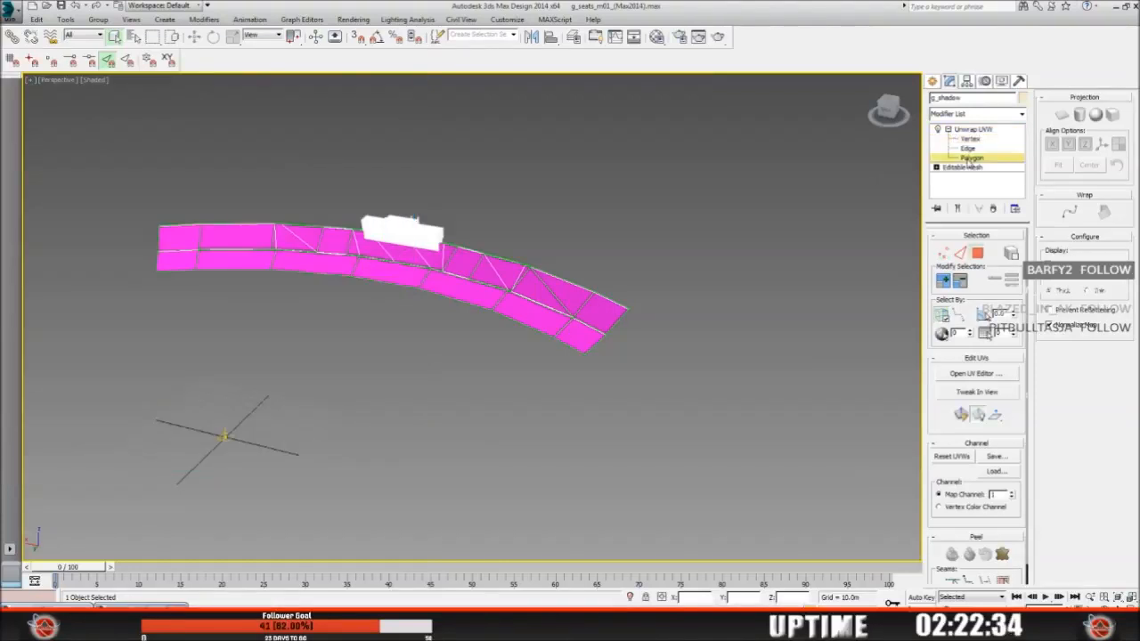
drag(128, 194, 733, 451)
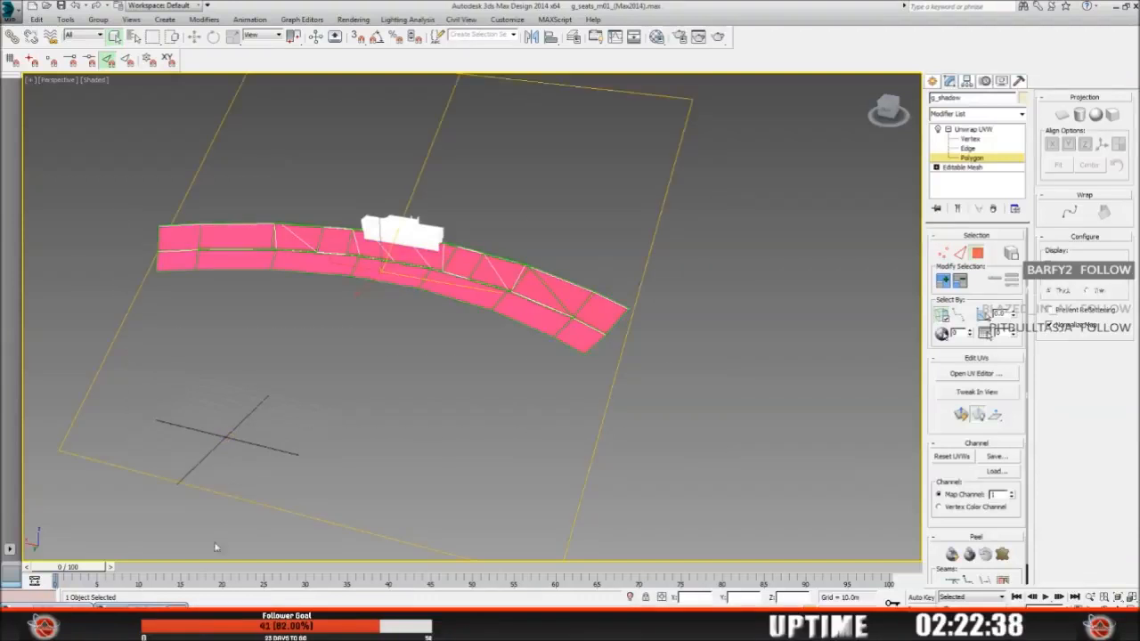
key(ctrl+e)
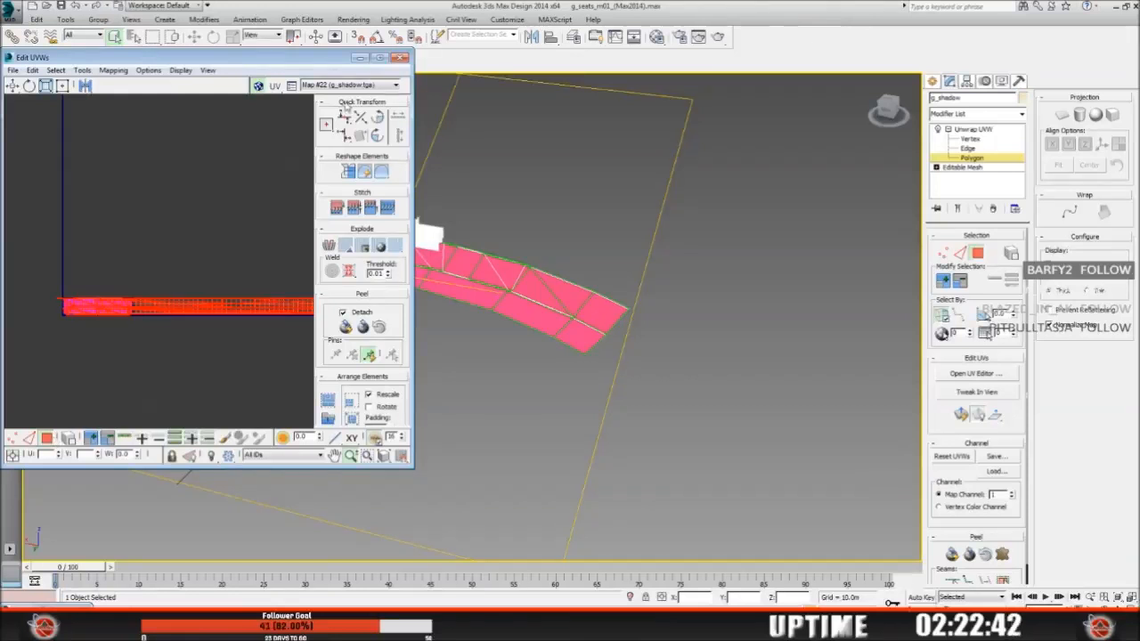
Step: Select the whole UV layout and squeeze it horizontally with Freeform mode to roughly the width of the g_shadow.tga texture
drag(295, 66, 398, 105)
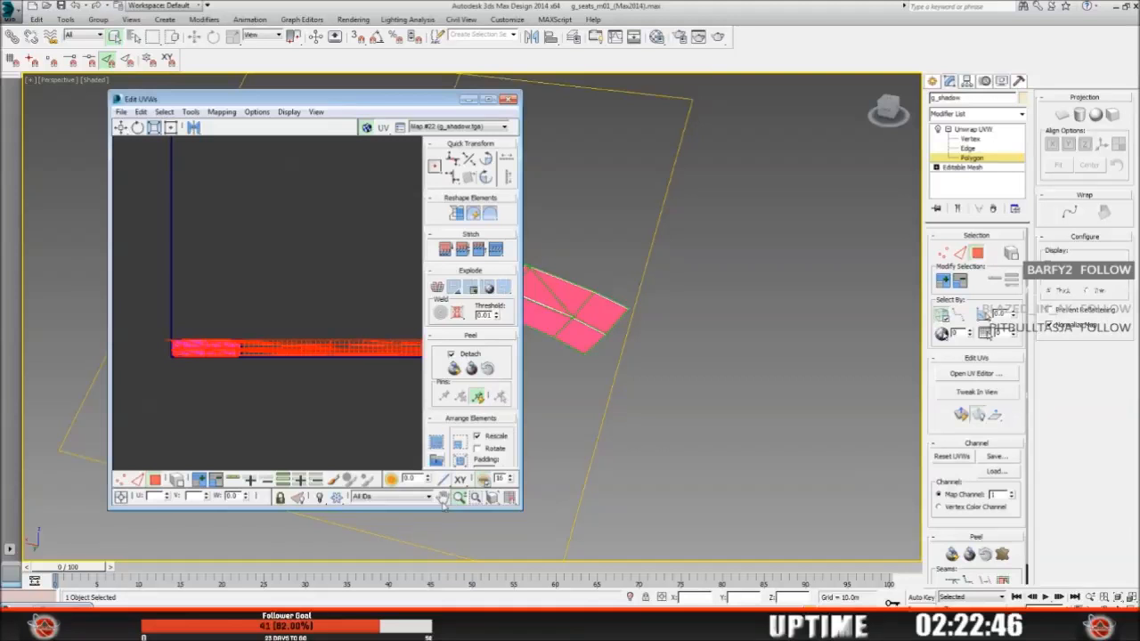
drag(338, 383, 348, 427)
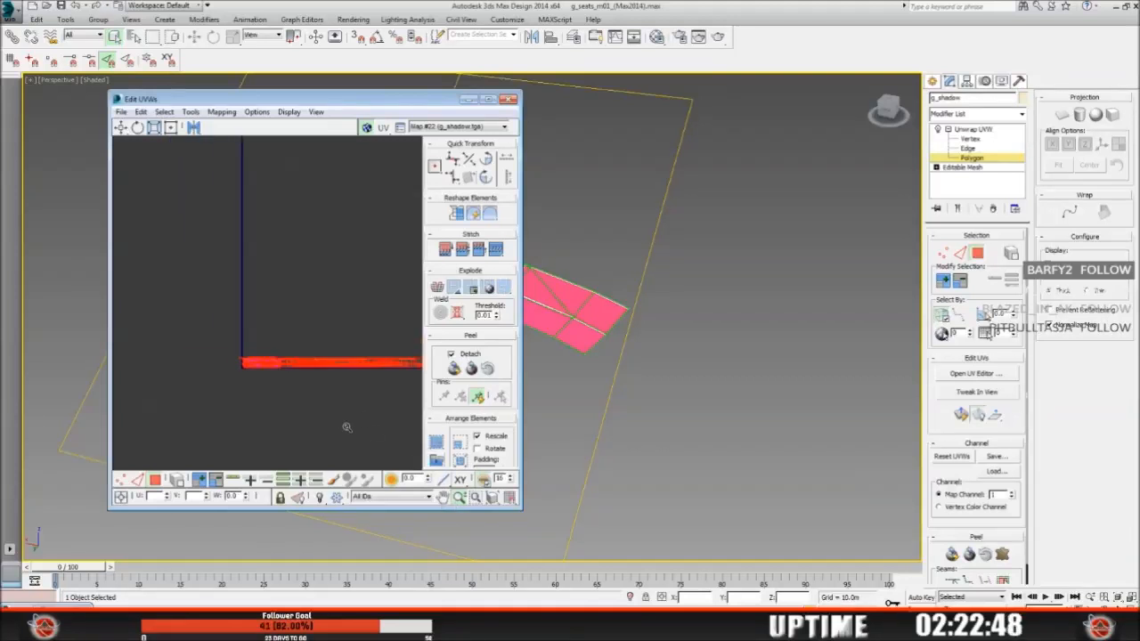
click(442, 498)
drag(348, 410, 255, 393)
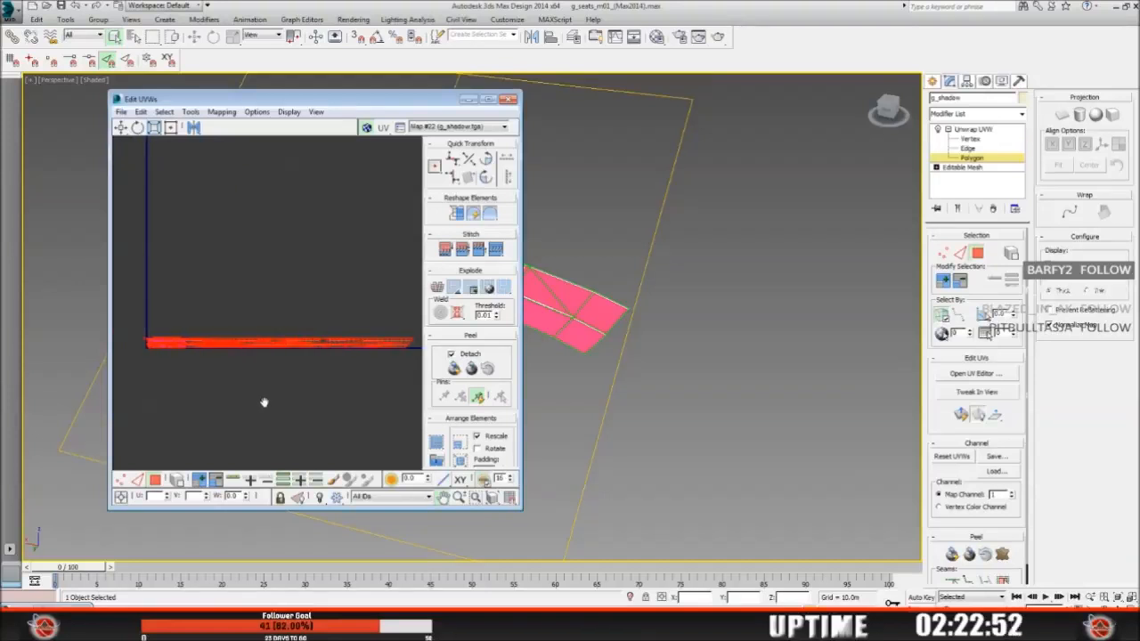
click(120, 127)
click(263, 430)
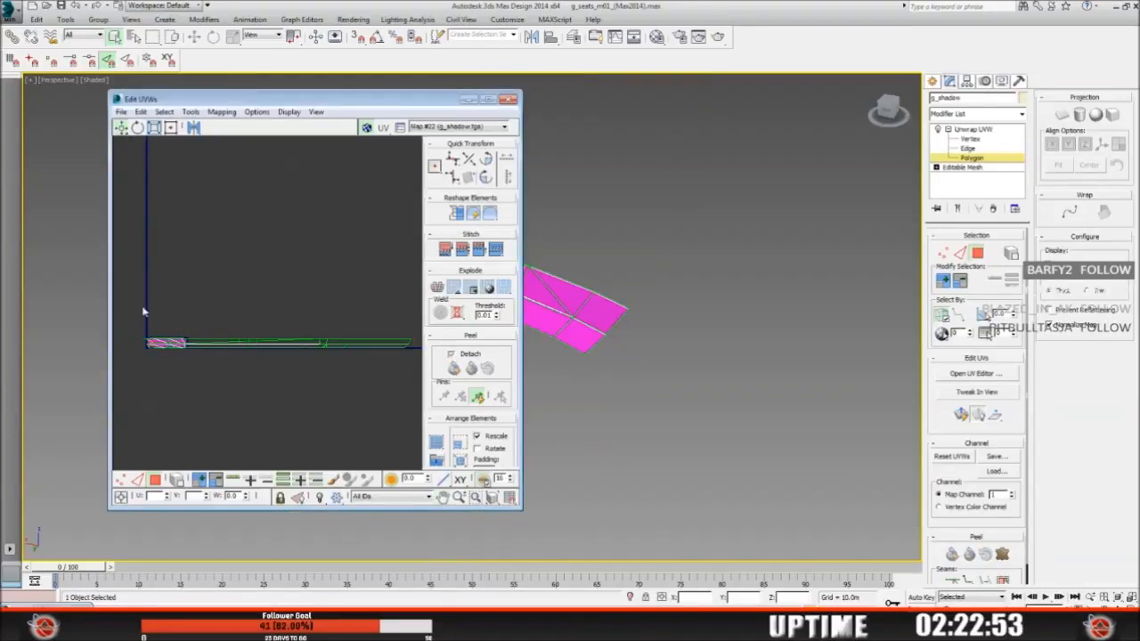
drag(124, 300, 374, 417)
click(282, 431)
drag(124, 306, 310, 415)
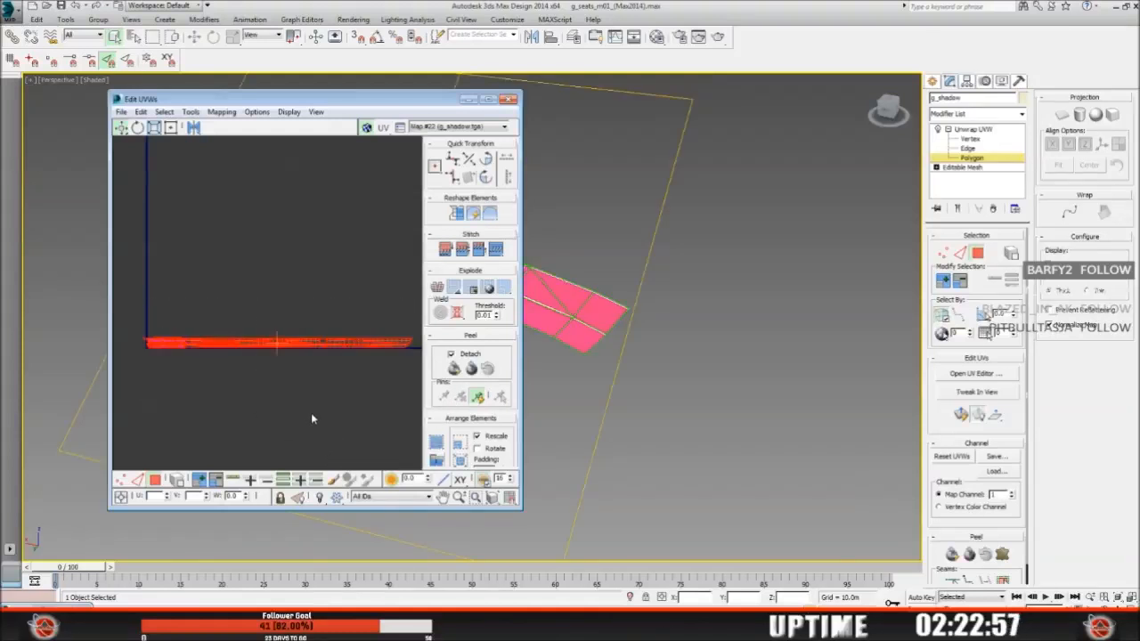
click(171, 127)
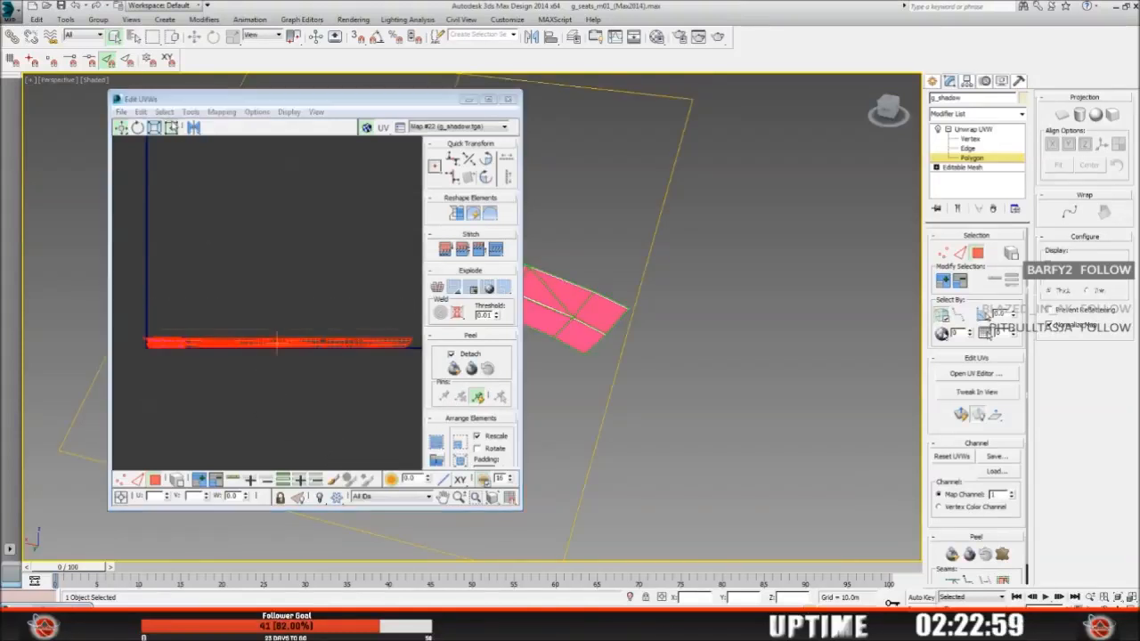
drag(410, 329, 189, 328)
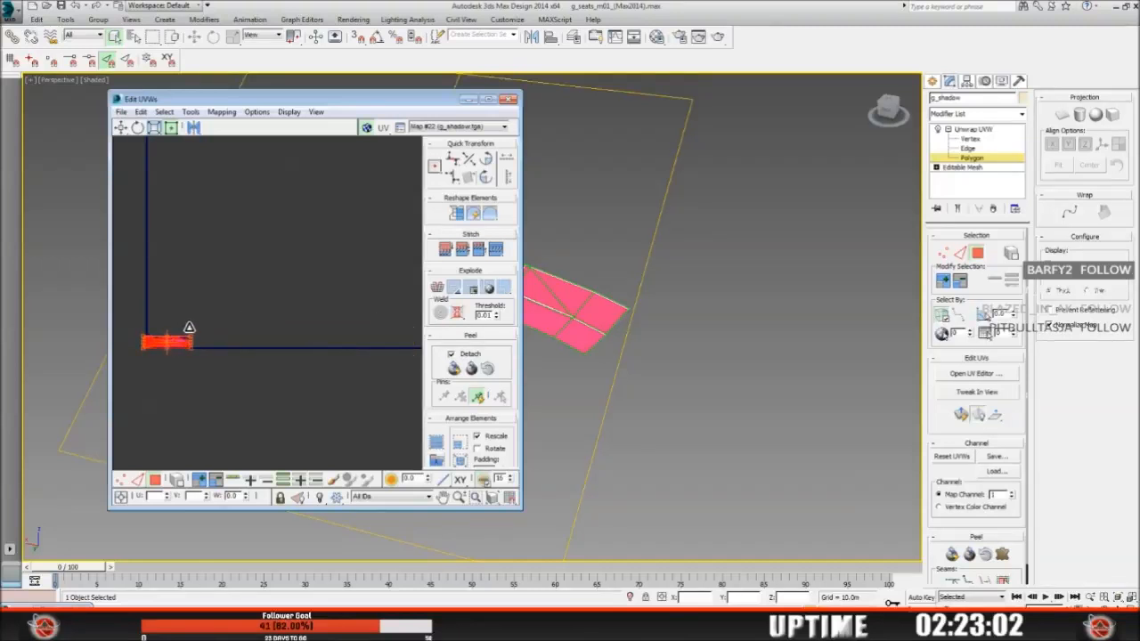
Step: Scale the UV layout so that its upper-left corner meets the upper-left corner of the g_shadow.tga texture
click(475, 498)
drag(201, 330, 329, 387)
click(443, 497)
drag(231, 366, 362, 375)
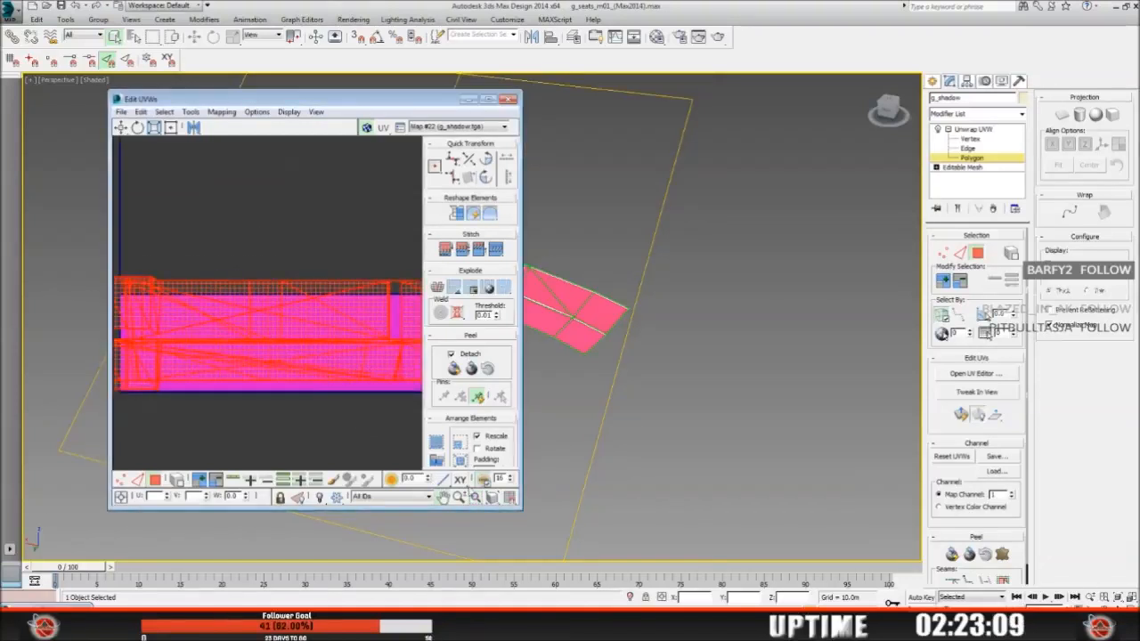
click(460, 497)
scroll(276, 399, down, 3)
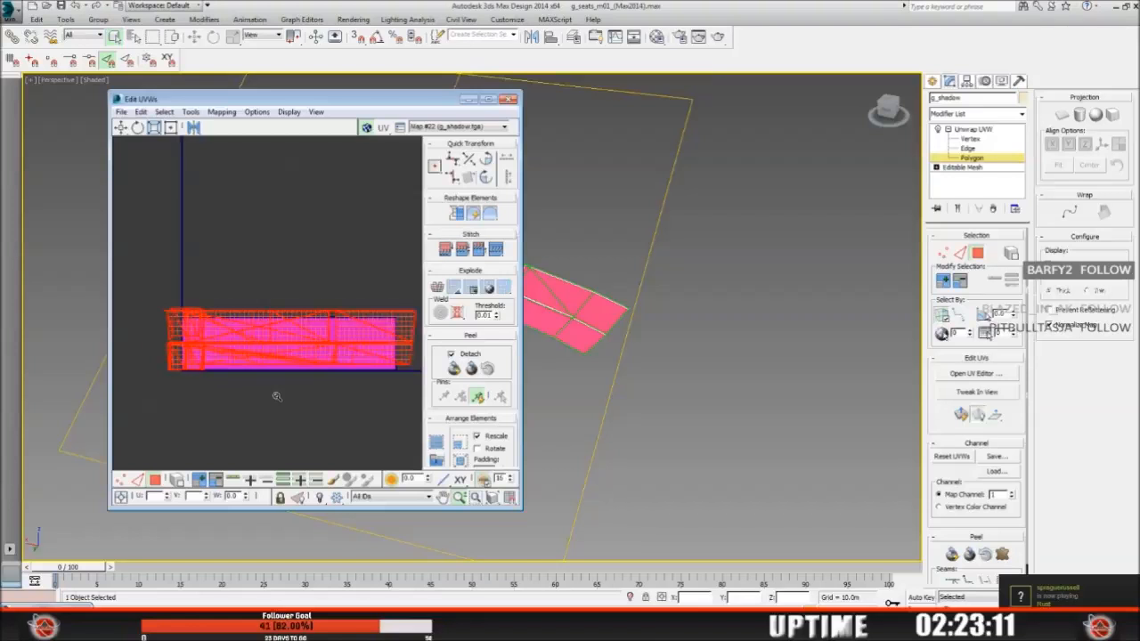
drag(276, 396, 274, 377)
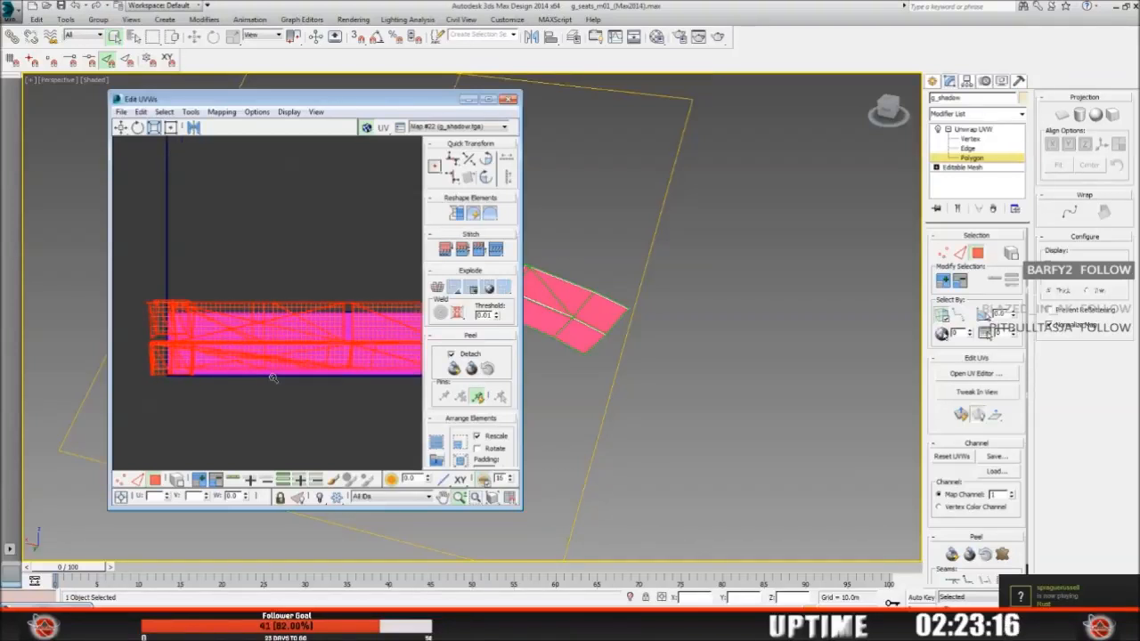
mouse_move(274, 377)
mouse_down()
mouse_move(279, 334)
mouse_move(291, 394)
mouse_move(290, 365)
mouse_move(288, 376)
mouse_up()
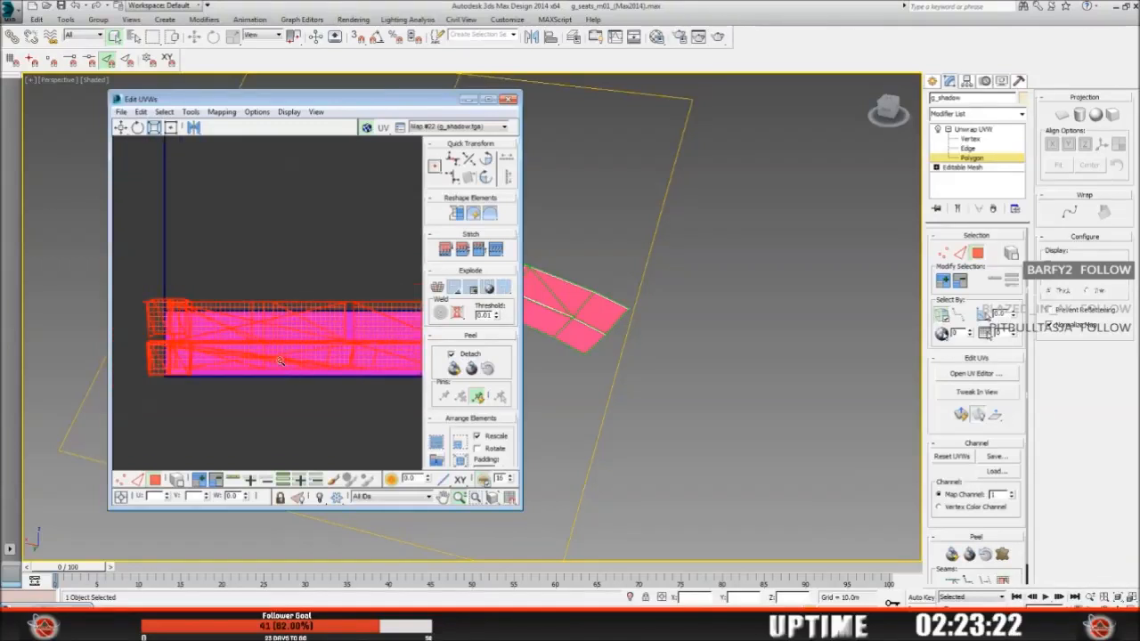
click(171, 128)
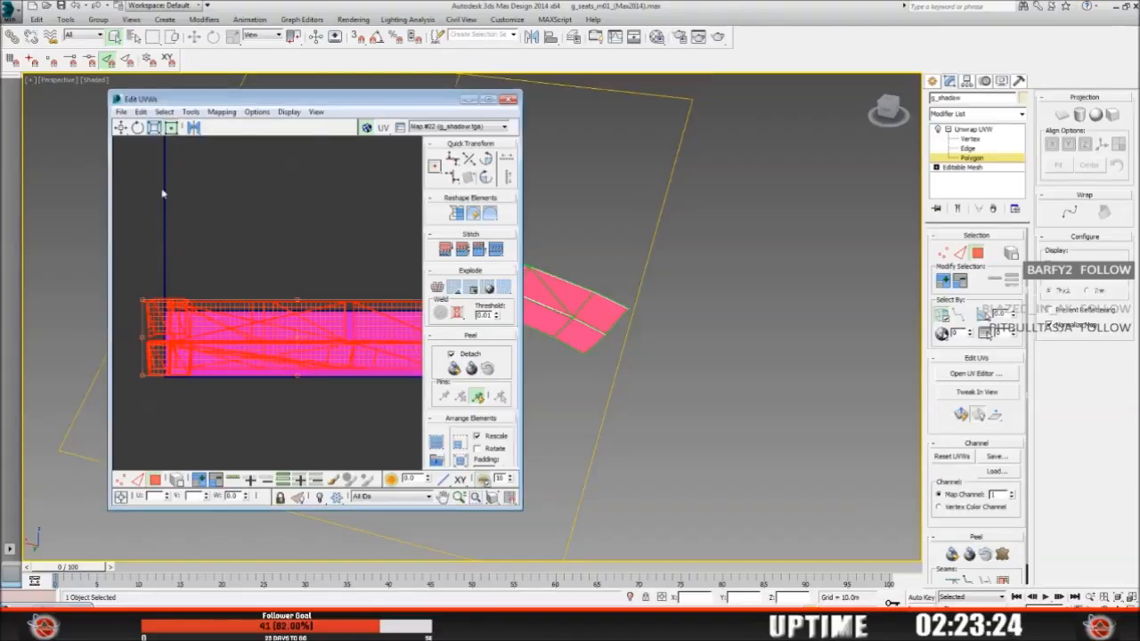
drag(140, 297, 169, 311)
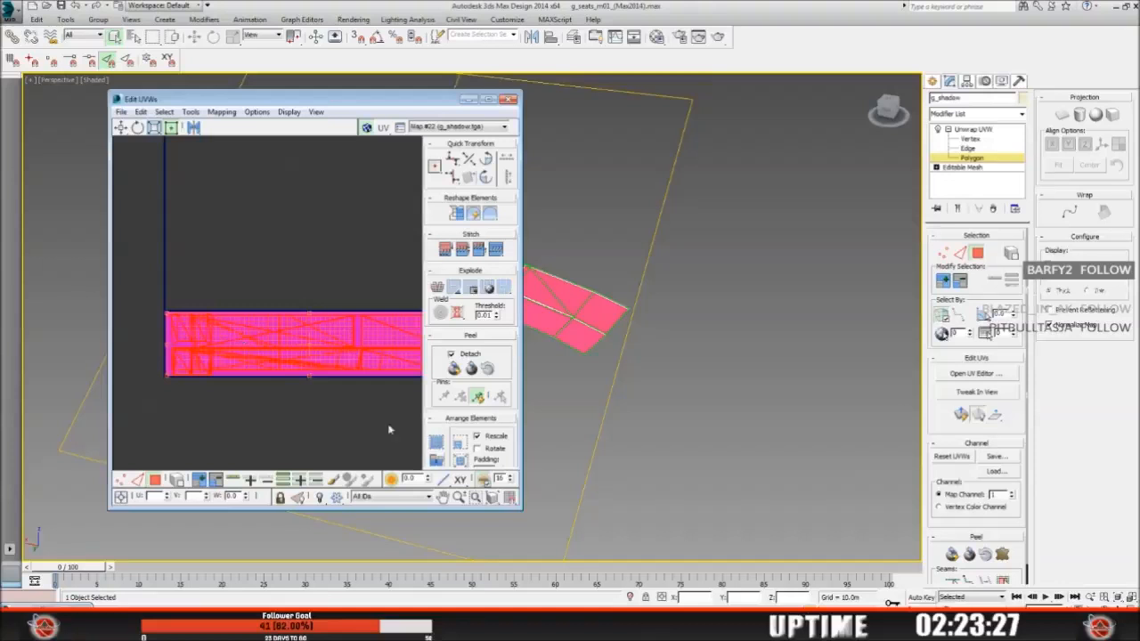
Step: Narrow the UV layout from its upper-right corner to line up with the texture's right edge
click(458, 497)
drag(286, 386, 309, 384)
click(443, 497)
drag(415, 383, 333, 407)
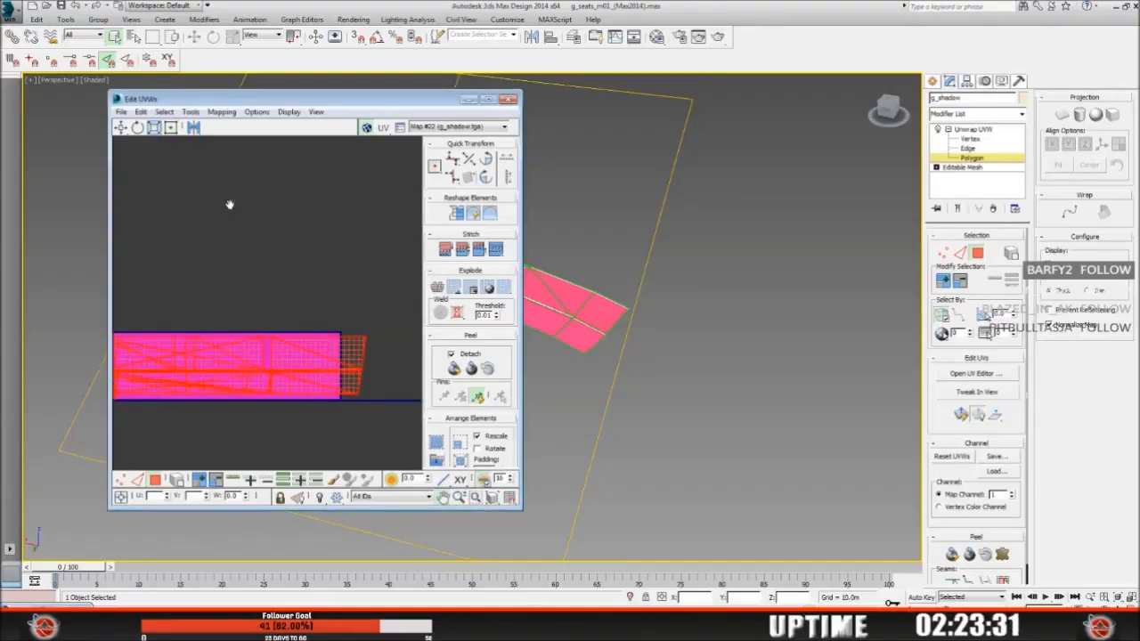
click(171, 128)
drag(366, 337, 336, 330)
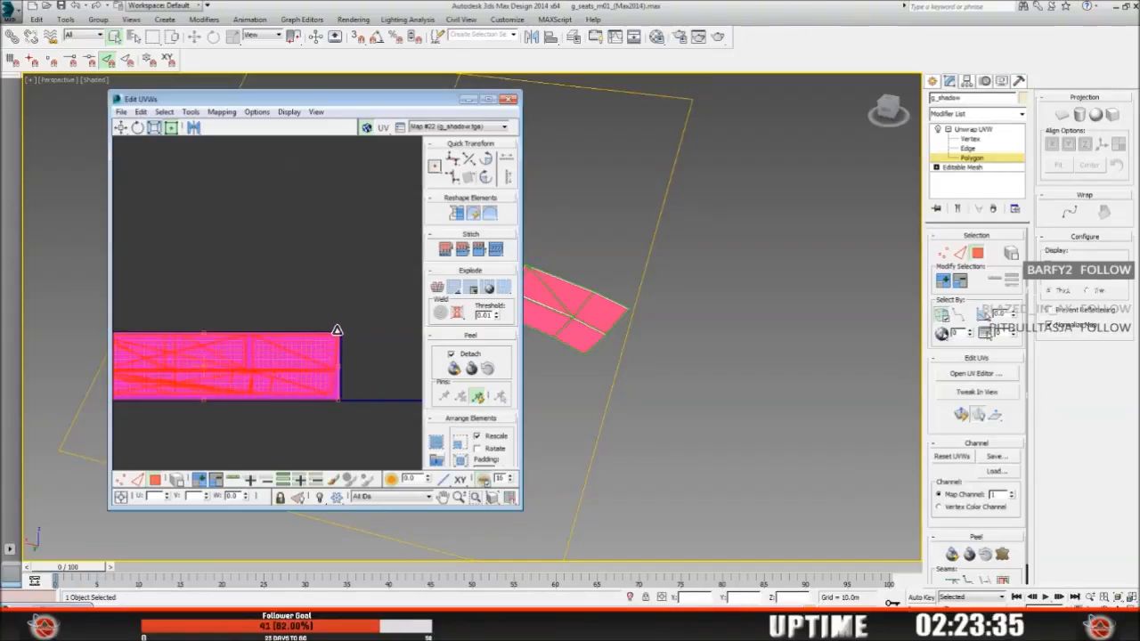
Step: Fine-tune the right corners of the UV layout at close zoom so the faces fill the texture's right end
drag(338, 400, 318, 323)
click(458, 497)
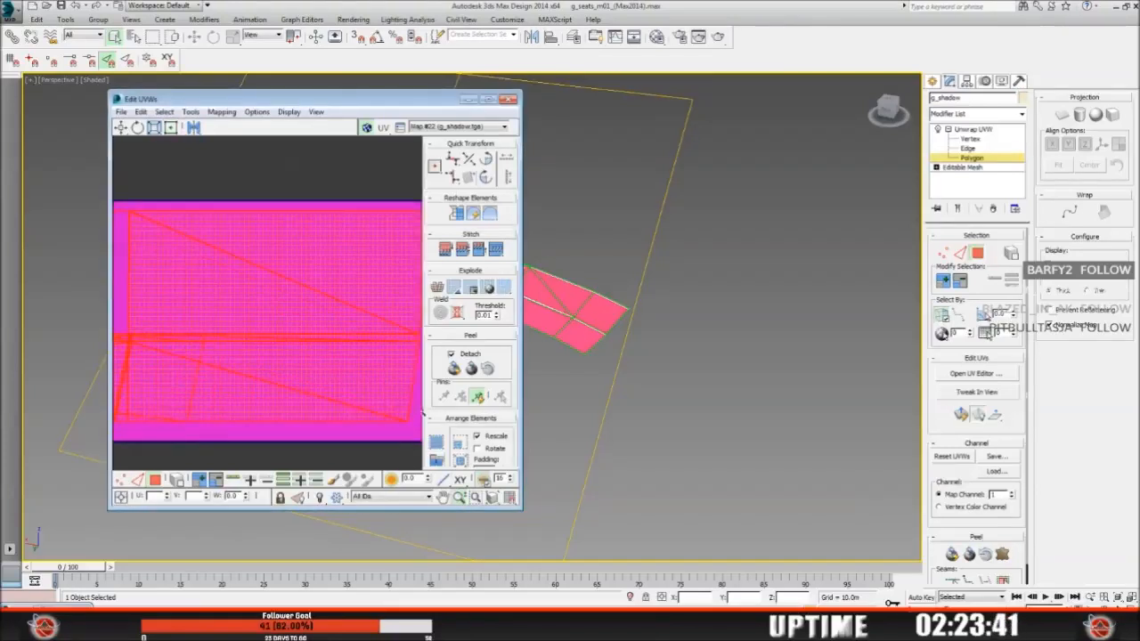
click(443, 496)
drag(393, 361, 293, 361)
click(171, 128)
drag(332, 204, 330, 195)
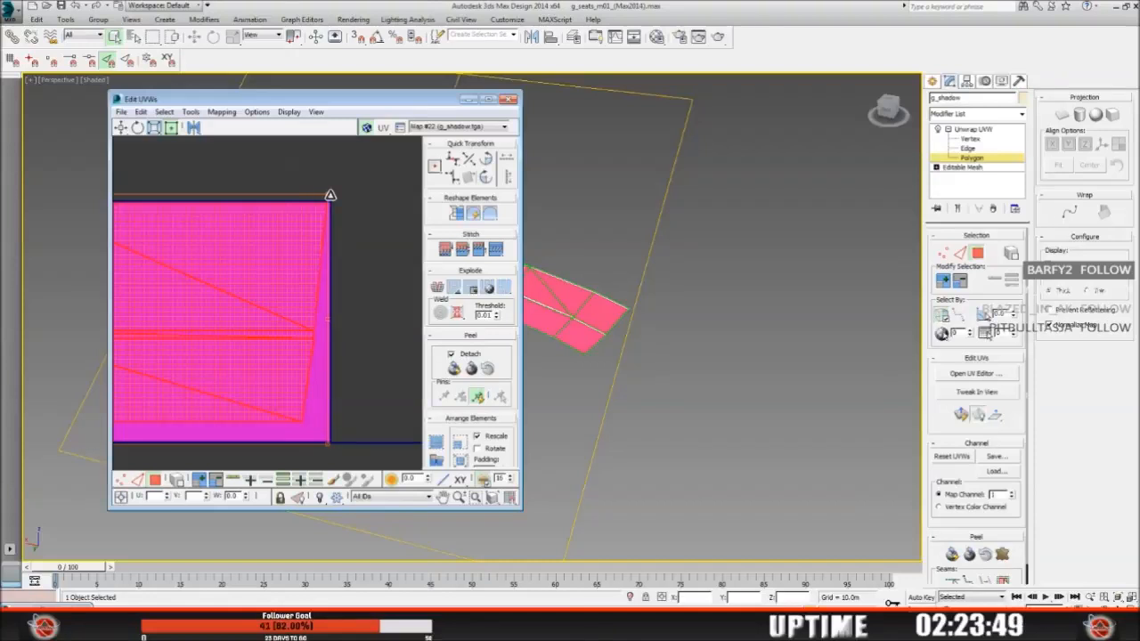
drag(330, 445, 341, 465)
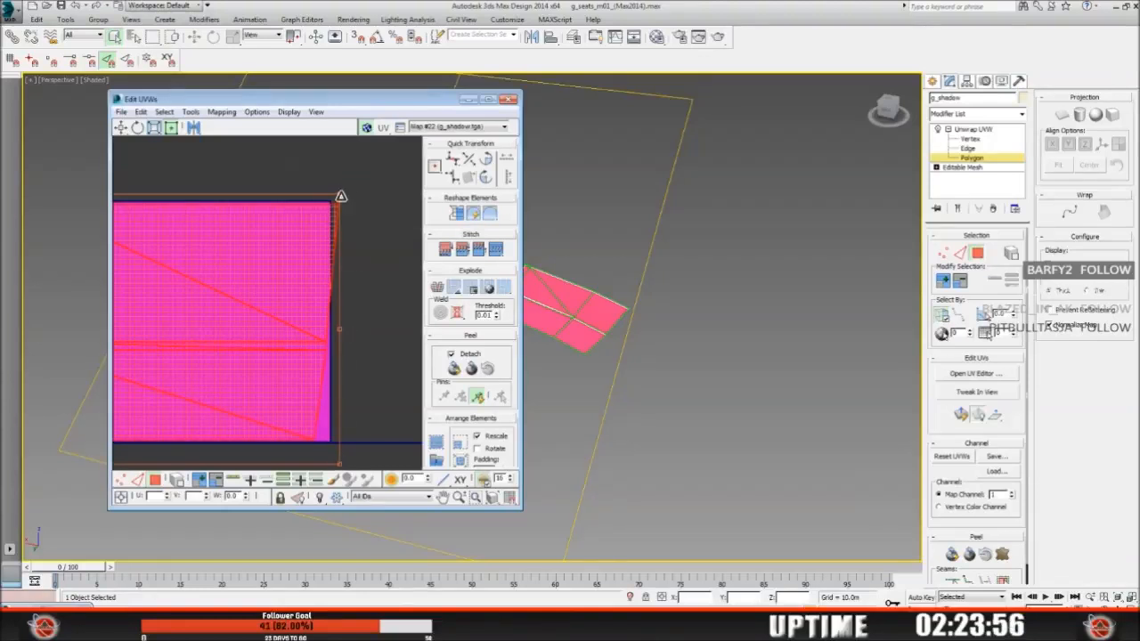
drag(340, 196, 328, 193)
Step: Stretch the UV layout's left end to the texture's left side and fit its height between the texture's upper and lower edges
click(443, 498)
drag(259, 377, 234, 311)
scroll(277, 320, down, 3)
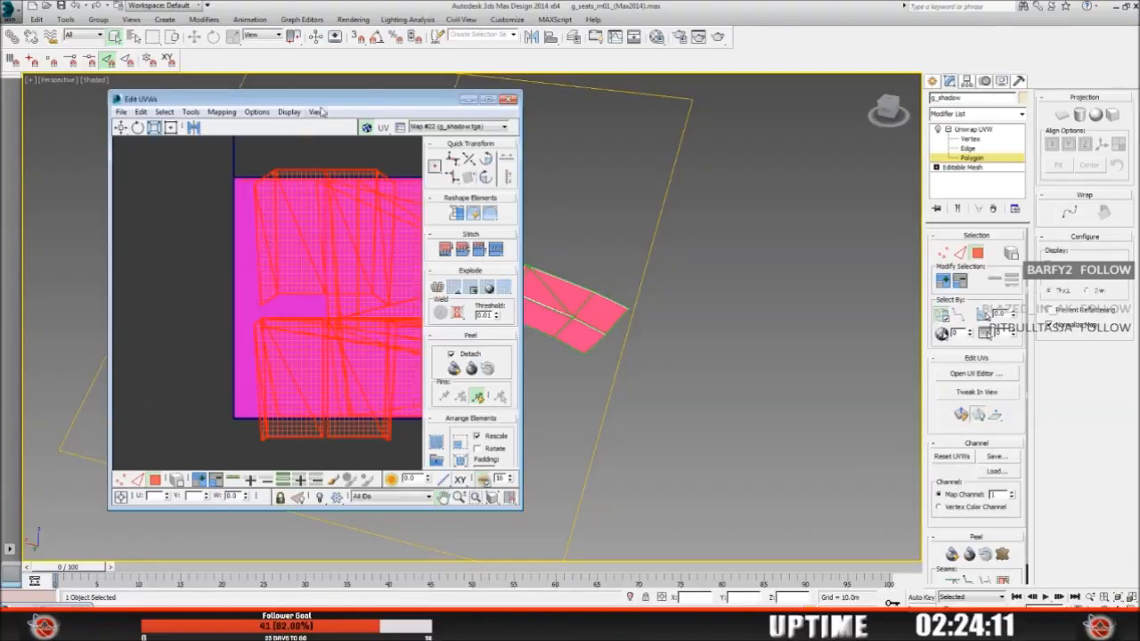
drag(354, 105, 347, 146)
click(161, 168)
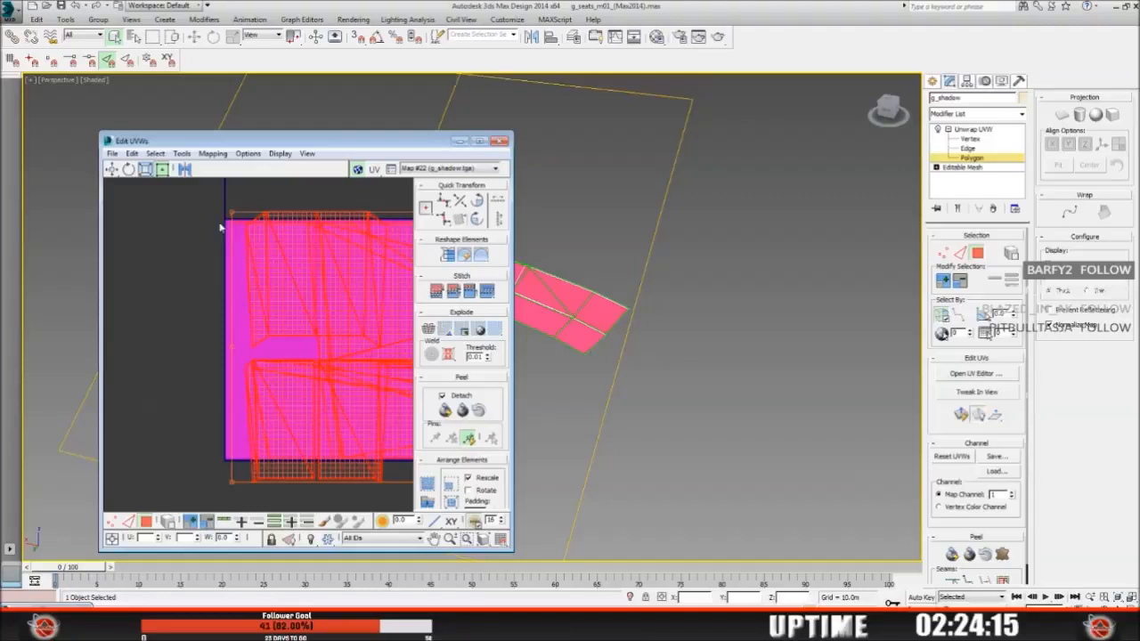
drag(232, 348, 214, 352)
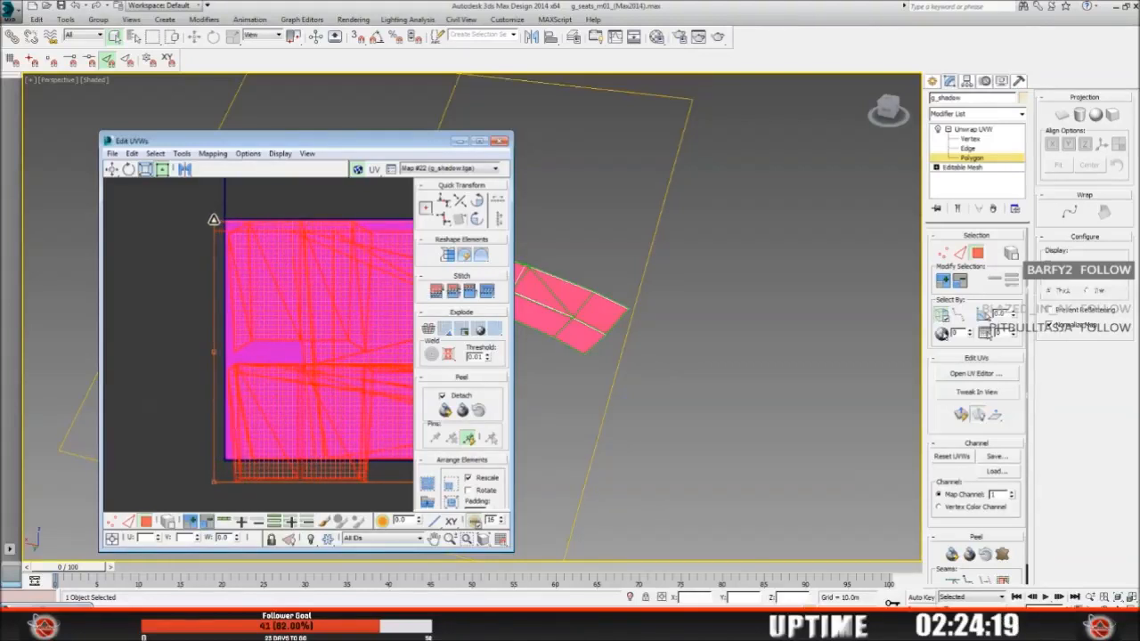
drag(216, 481, 215, 457)
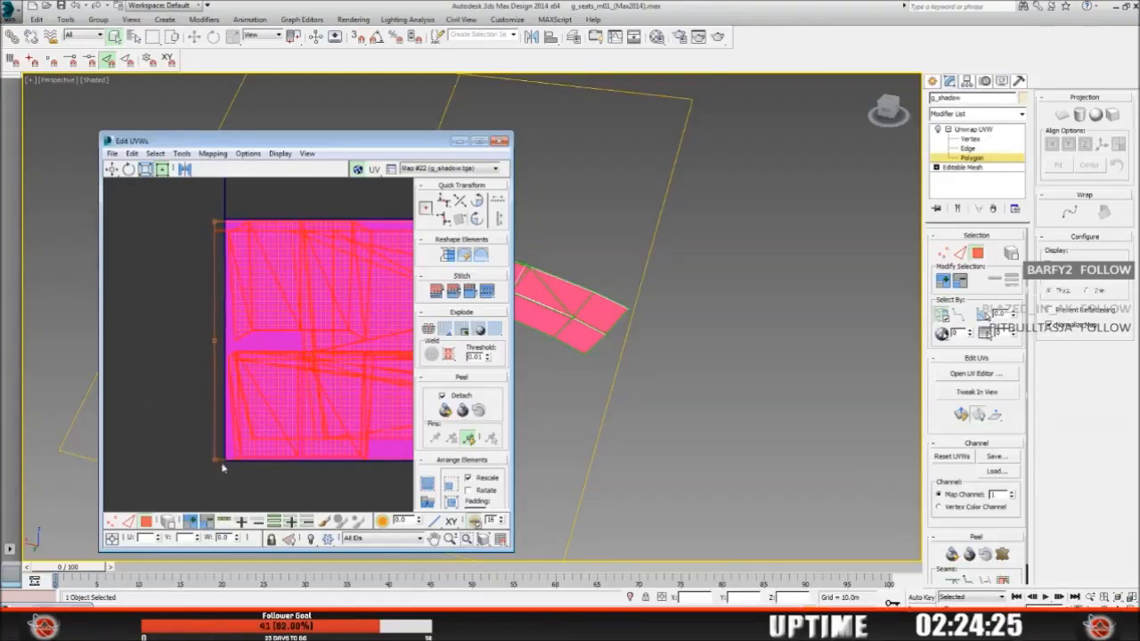
Step: Examine how the UV layout covers the g_shadow.tga texture from end to end
click(433, 539)
drag(349, 432, 134, 441)
drag(280, 400, 411, 351)
drag(120, 355, 400, 364)
drag(316, 365, 377, 356)
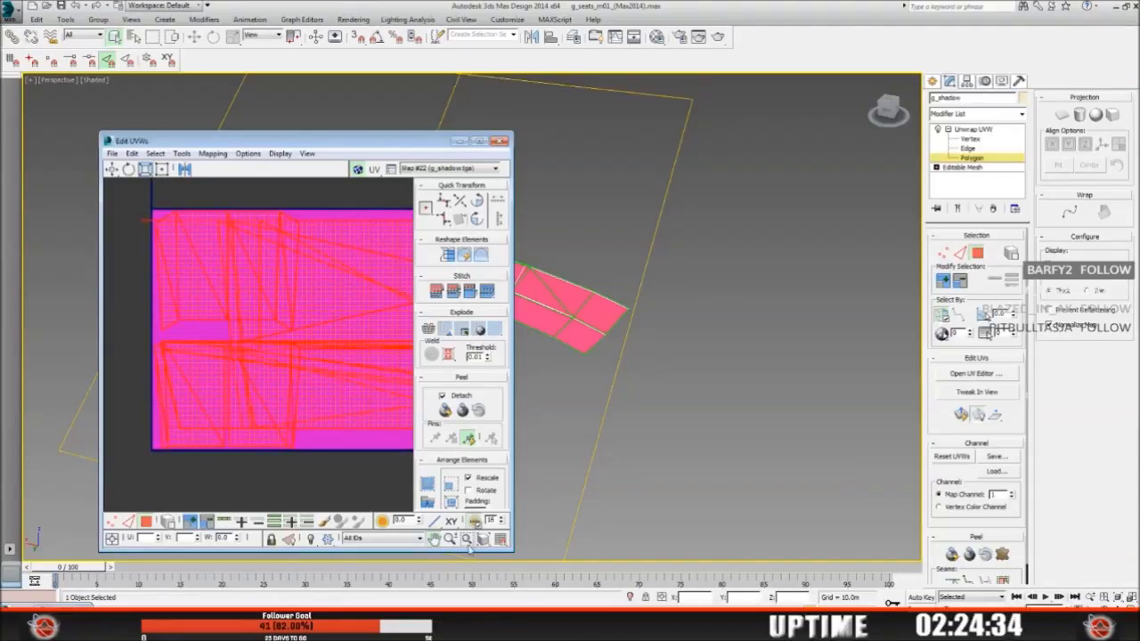
click(450, 539)
drag(289, 333, 299, 429)
click(434, 538)
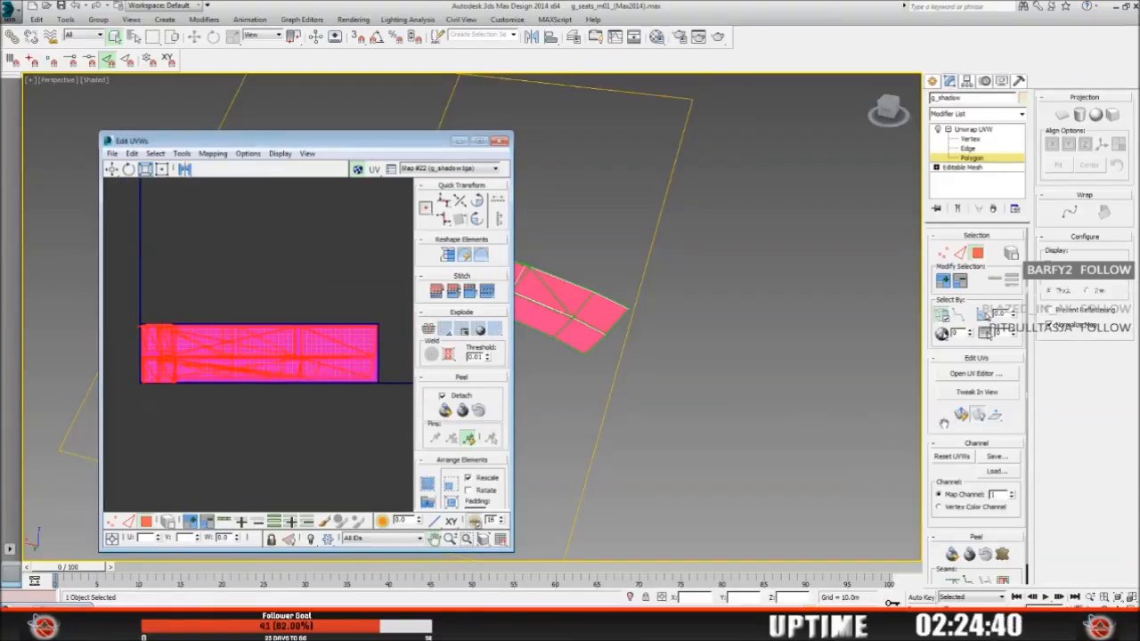
Step: Reproject the selected polygons with Quick Planar Map and stretch the resulting arch vertically to the height of the g_shadow.tga texture
click(962, 415)
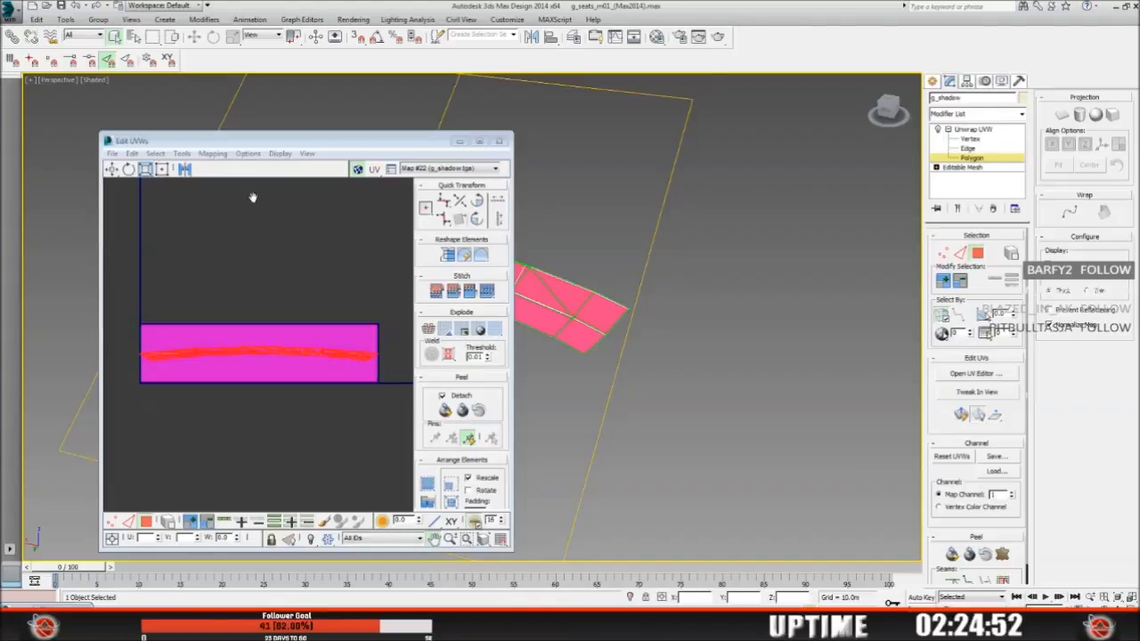
click(163, 170)
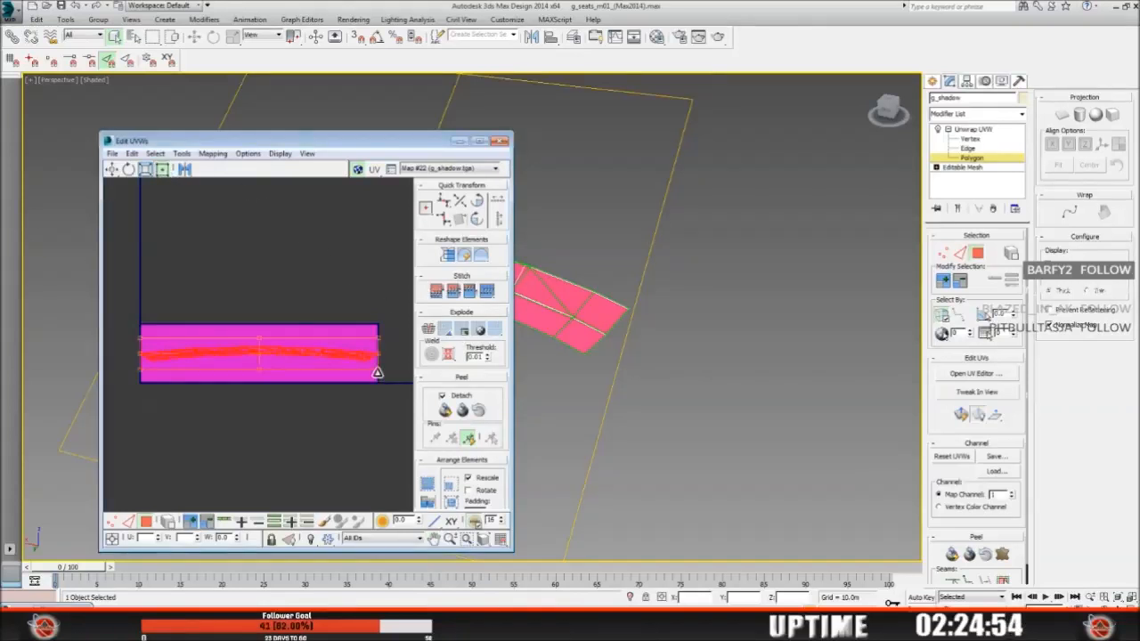
drag(137, 346, 138, 324)
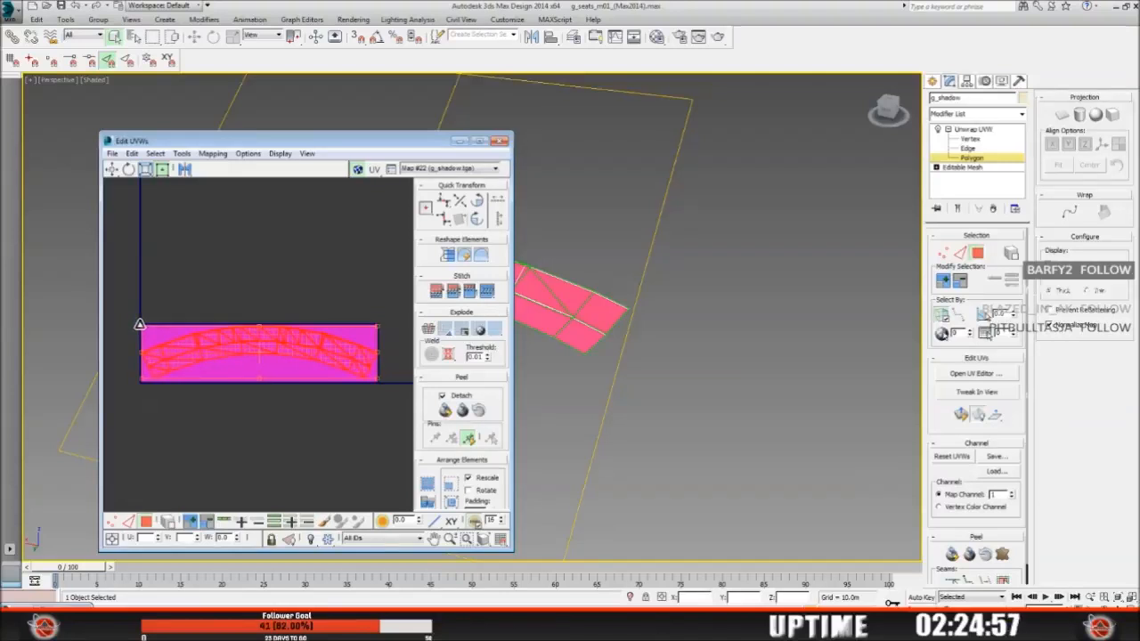
Step: Scale the arched UV layout from its right corners so they meet the texture's upper-right and lower-right corners
click(450, 538)
drag(263, 373, 291, 353)
click(434, 539)
drag(358, 416, 217, 413)
drag(400, 379, 219, 394)
click(161, 169)
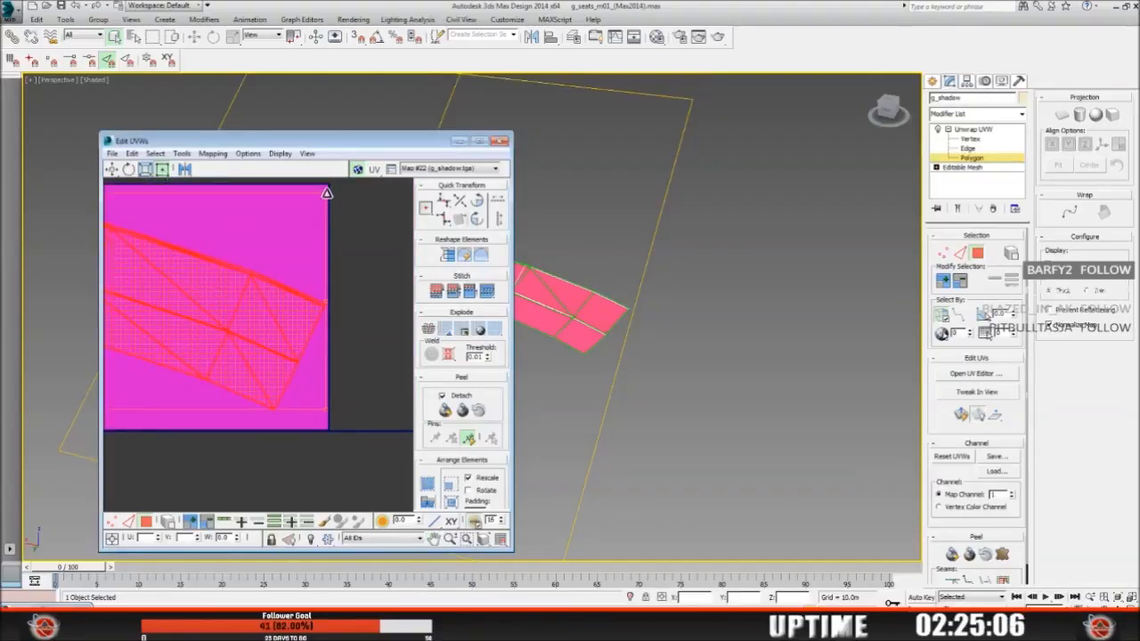
click(436, 539)
drag(200, 360, 181, 333)
drag(401, 318, 302, 348)
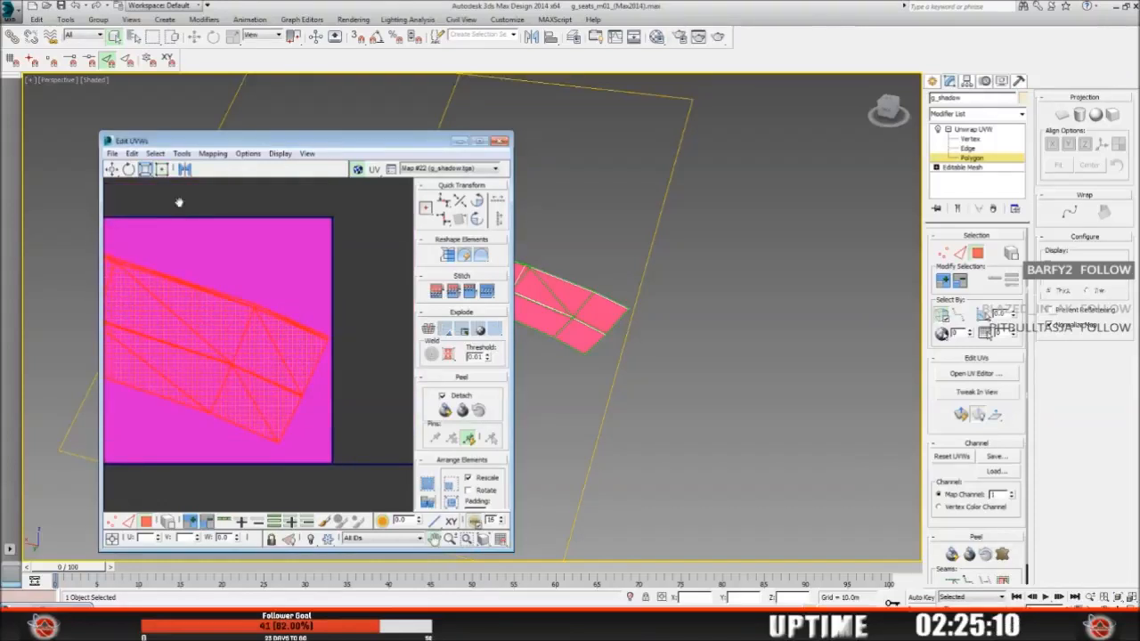
click(161, 169)
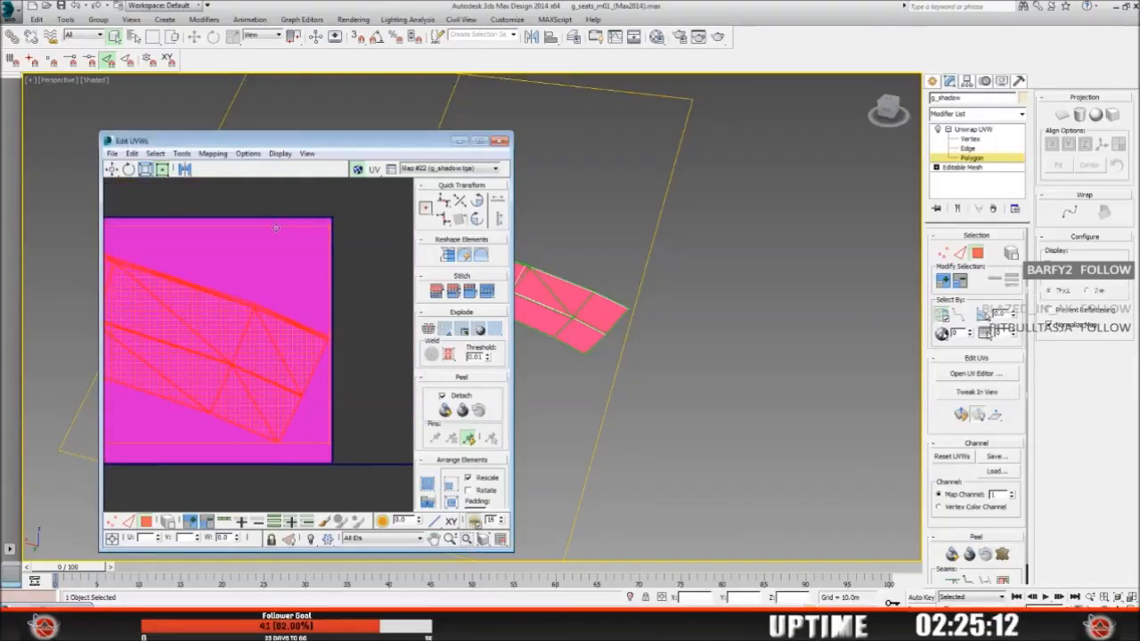
drag(331, 224, 334, 214)
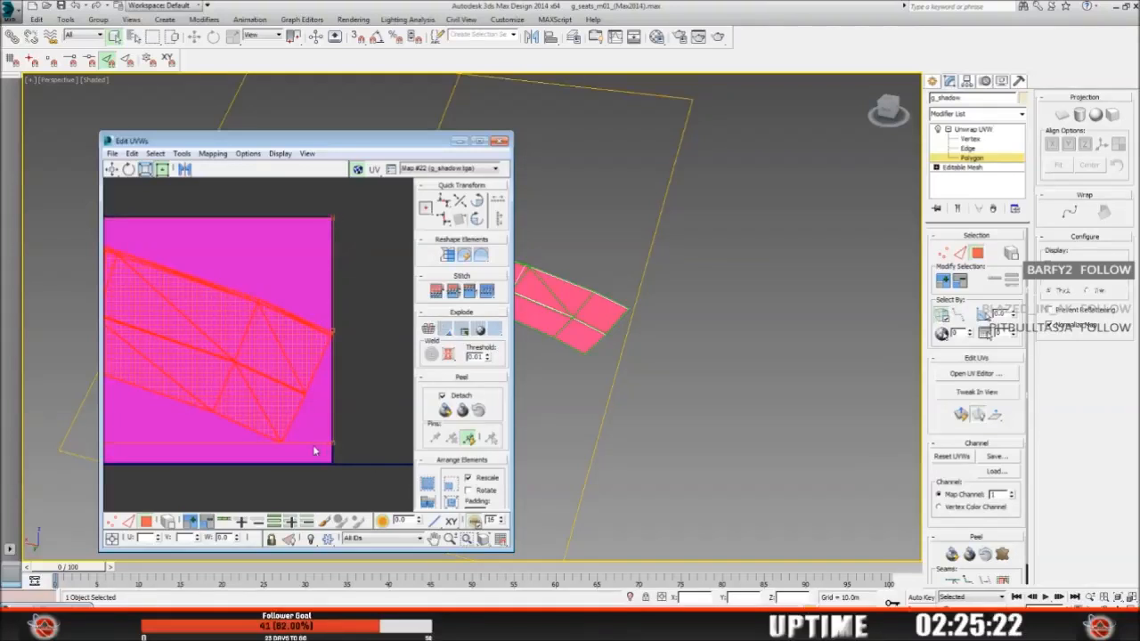
drag(331, 443, 334, 461)
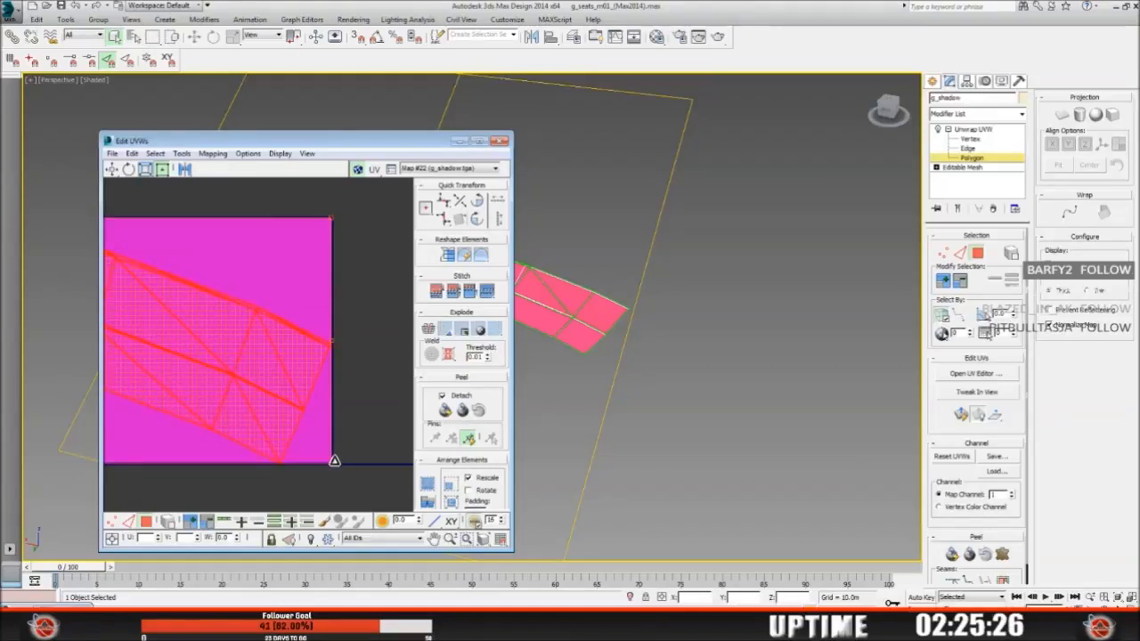
drag(334, 459, 334, 459)
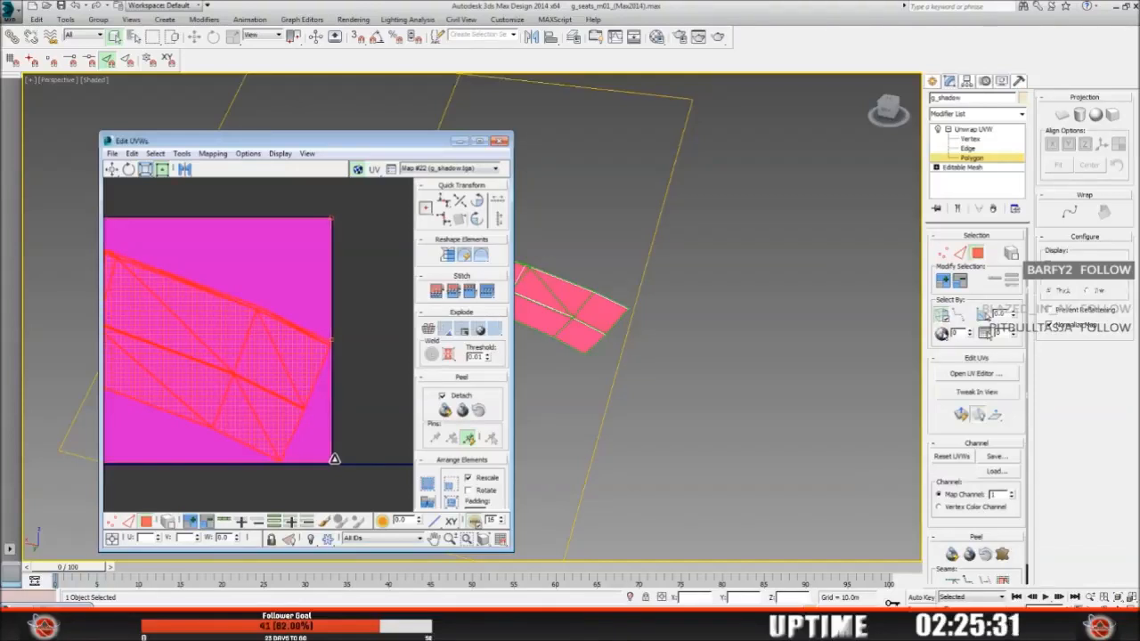
Step: Extend the UV layout's upper-left corner to the texture's upper-left corner, then deselect all faces
middle_drag(196, 402, 481, 389)
middle_drag(155, 366, 481, 354)
middle_drag(179, 366, 311, 363)
click(162, 170)
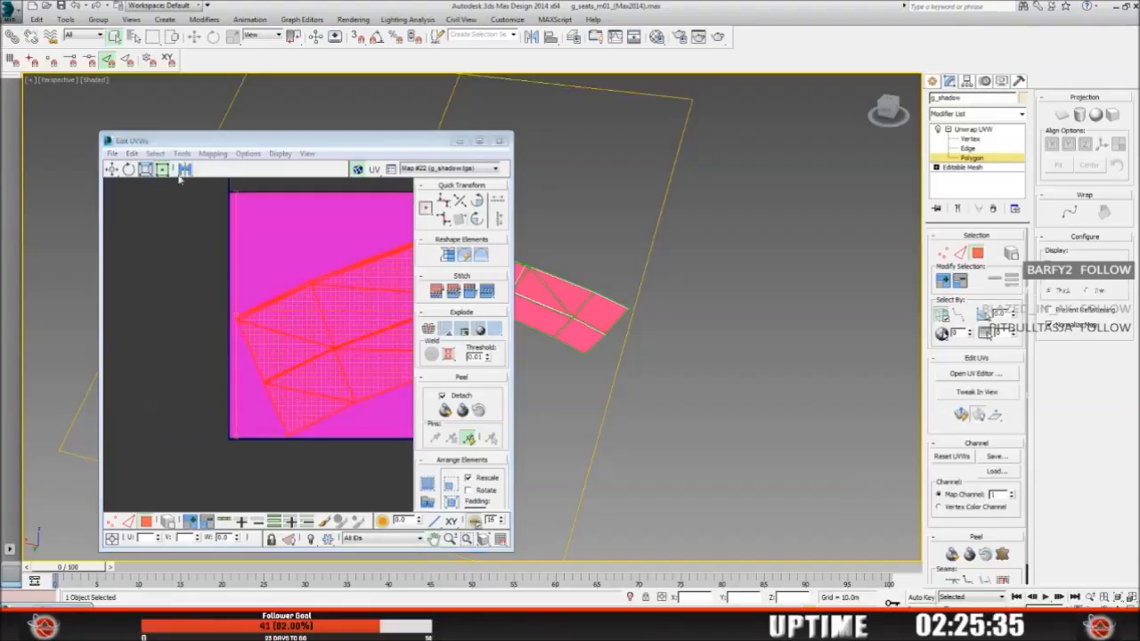
drag(239, 200, 231, 195)
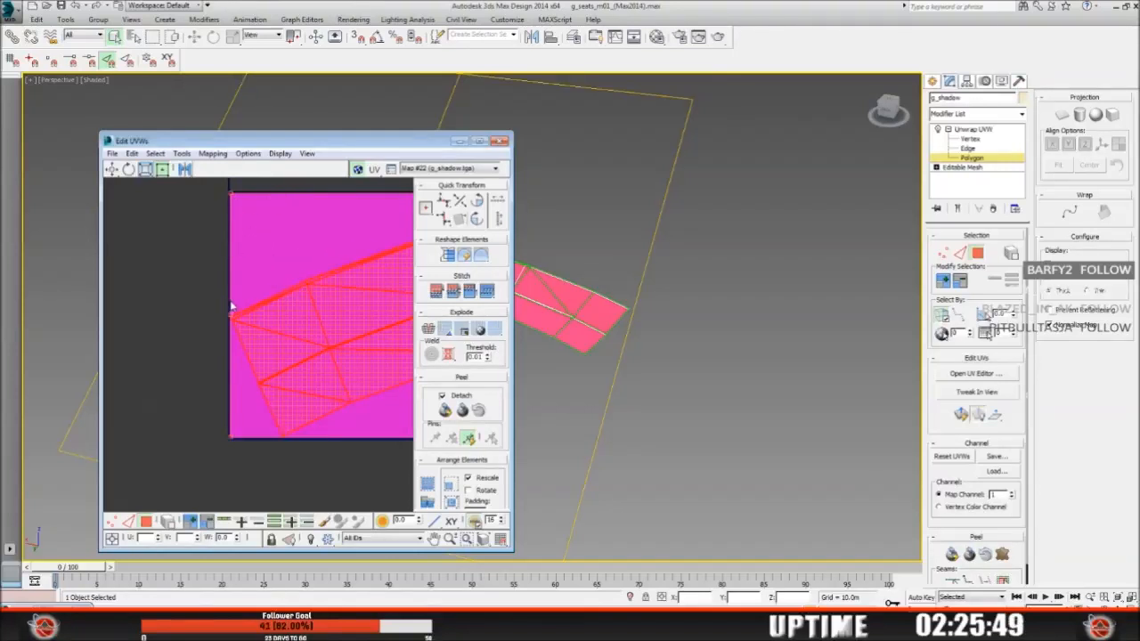
click(183, 359)
click(450, 540)
drag(259, 406, 243, 346)
click(433, 539)
drag(306, 418, 198, 424)
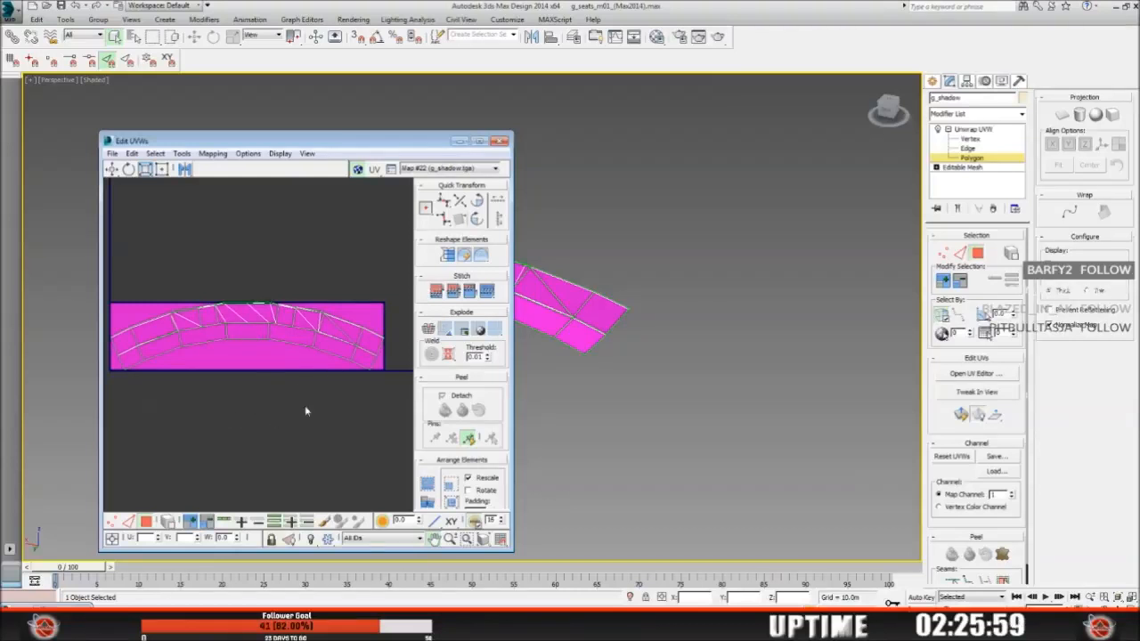
Step: Collapse g_shadow's Unwrap UVW modifier into a mesh and convert the object to Editable Poly
click(459, 140)
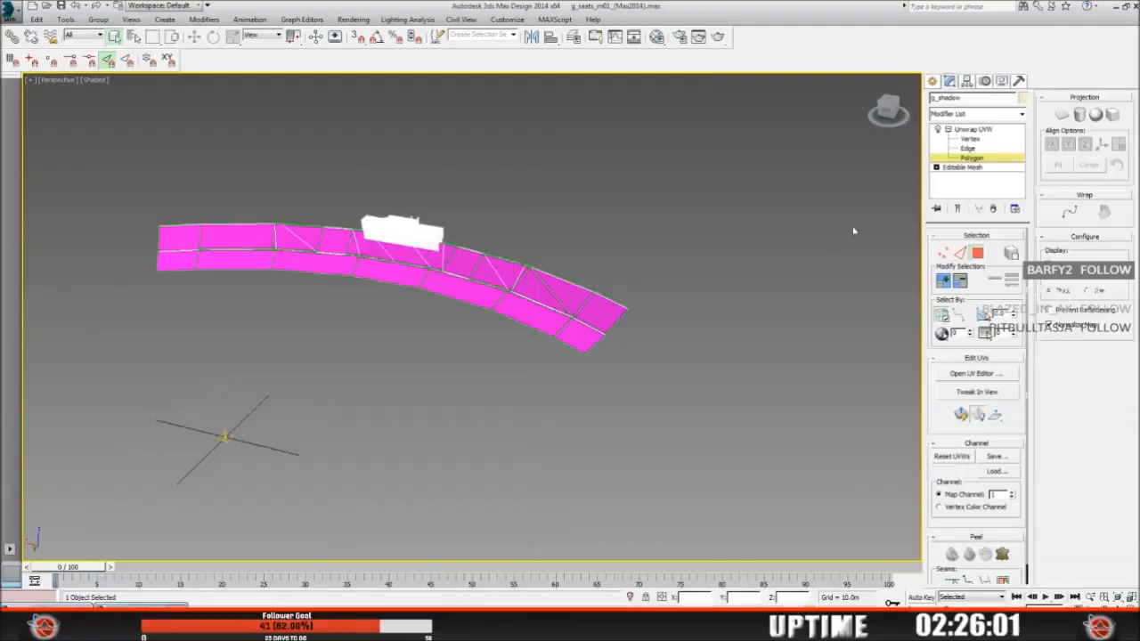
click(979, 129)
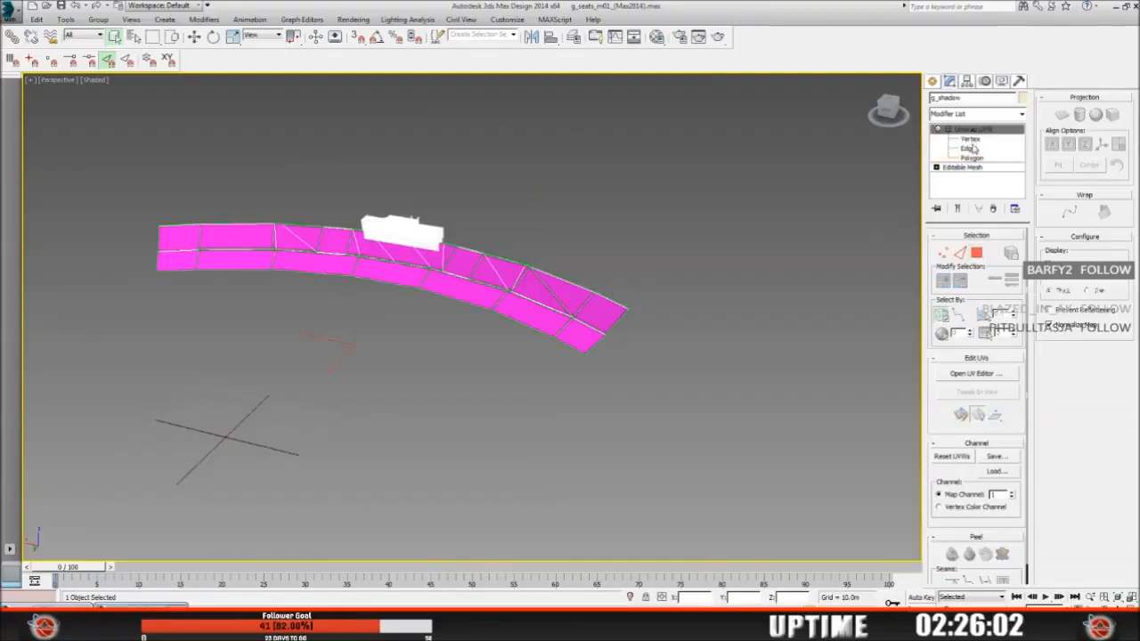
click(1020, 82)
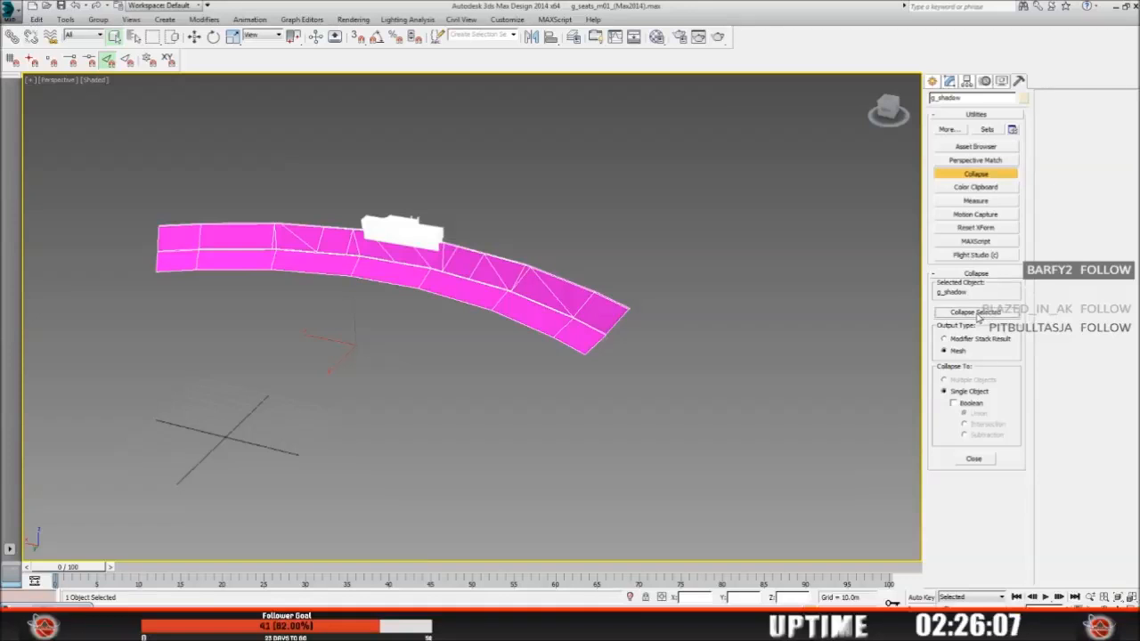
click(949, 81)
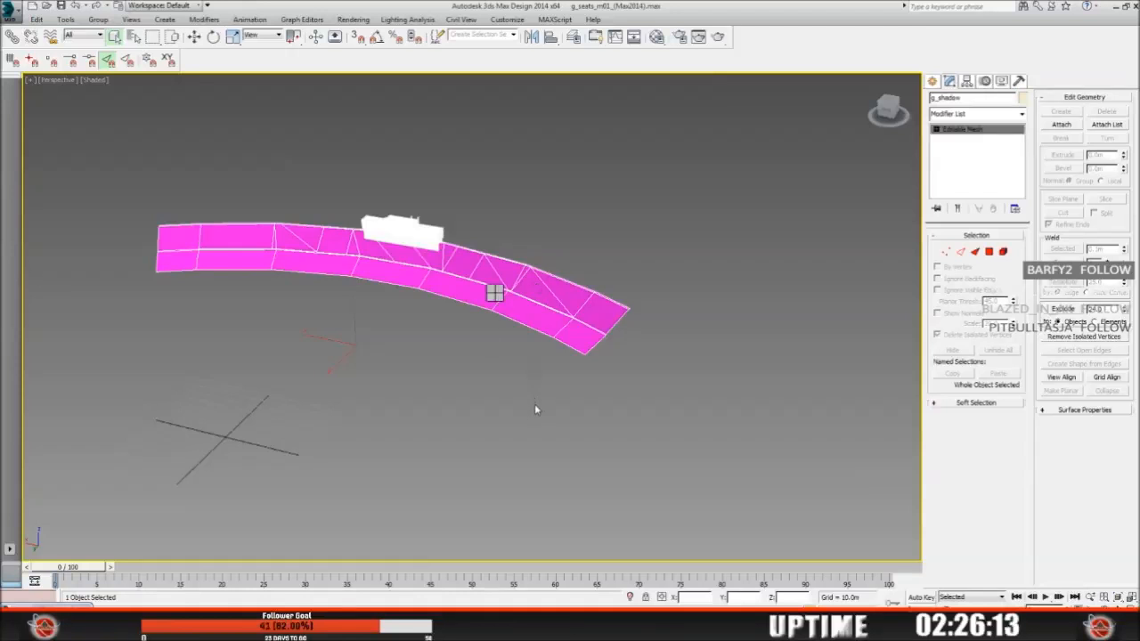
click(610, 416)
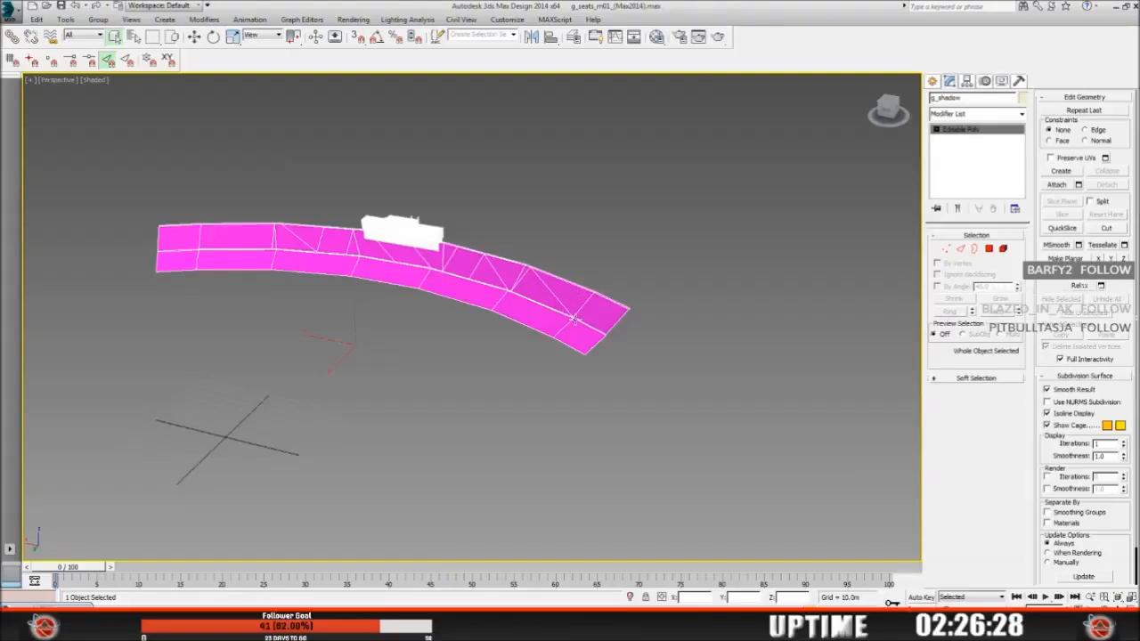
Step: Inspect the g_shadow mesh from several angles and compare it with the grandstand and its suite building in the track's Camera View
click(1117, 606)
drag(468, 362, 518, 378)
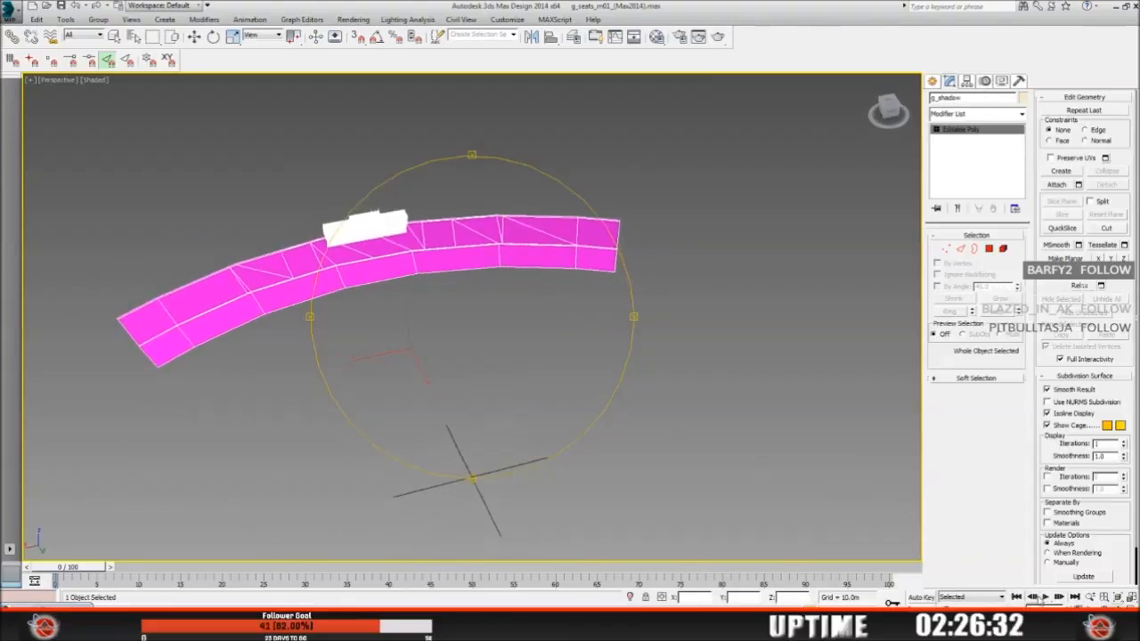
click(1090, 599)
drag(285, 298, 278, 283)
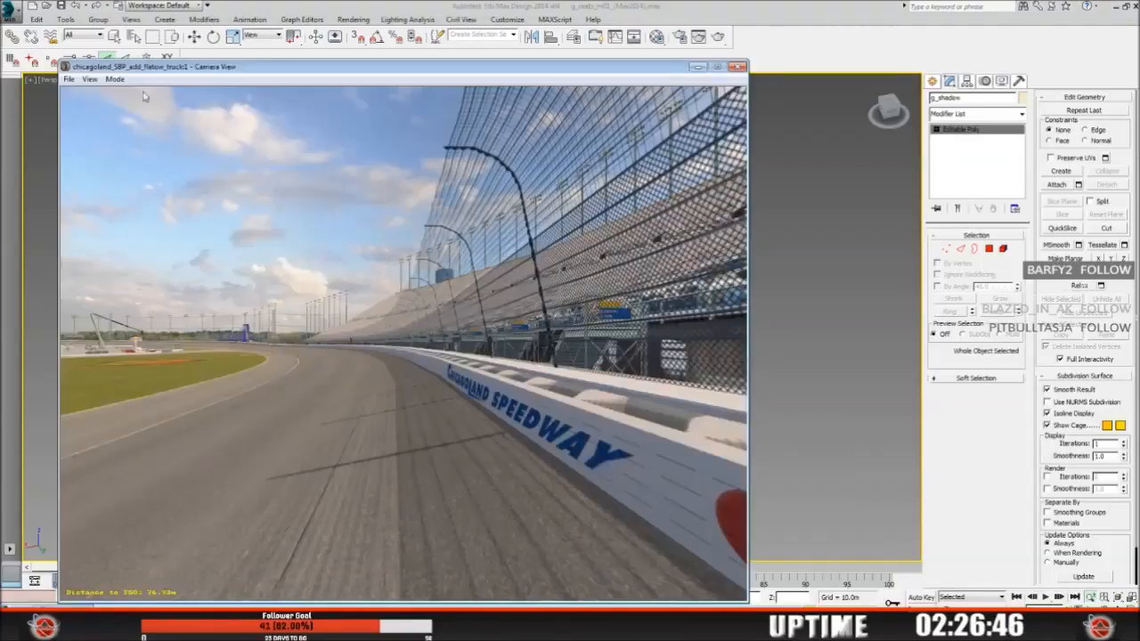
click(115, 78)
click(144, 103)
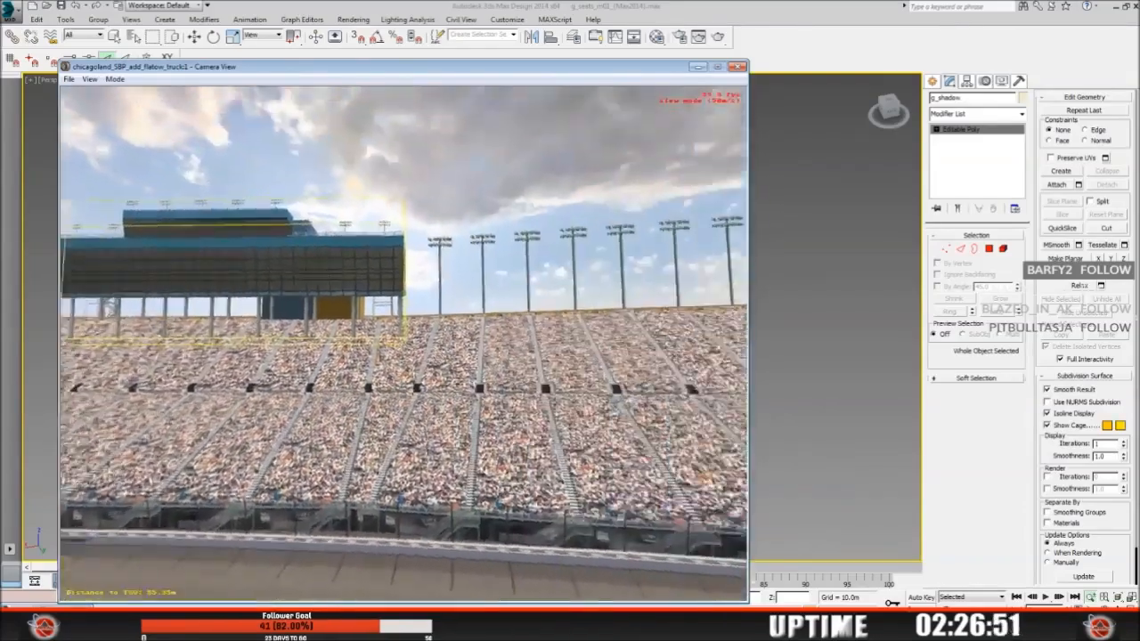
key(s)
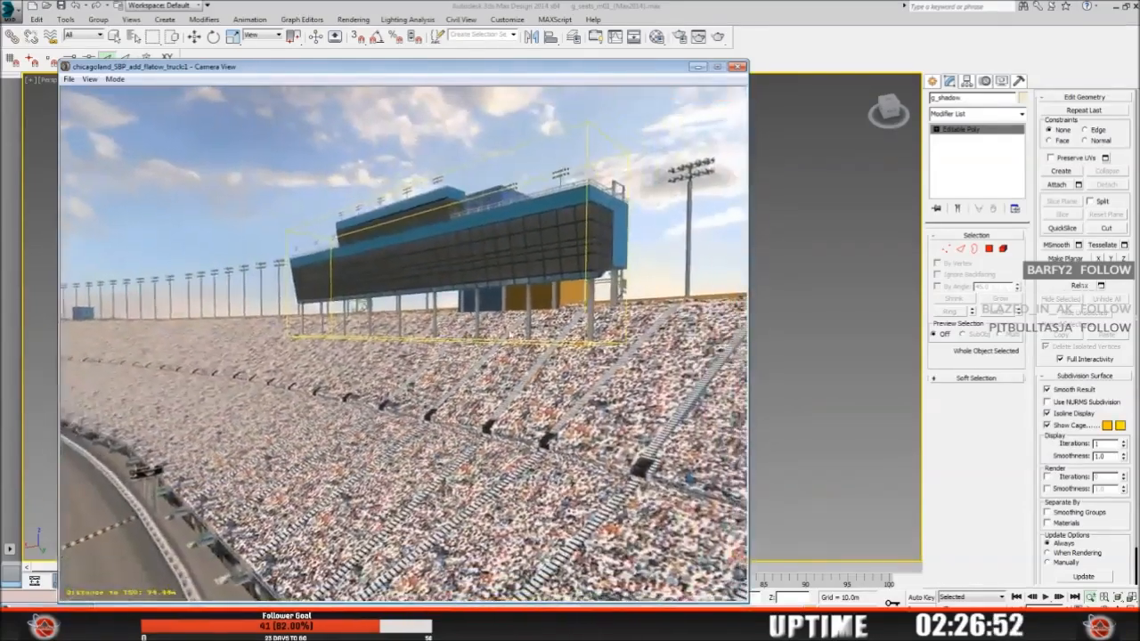
click(698, 67)
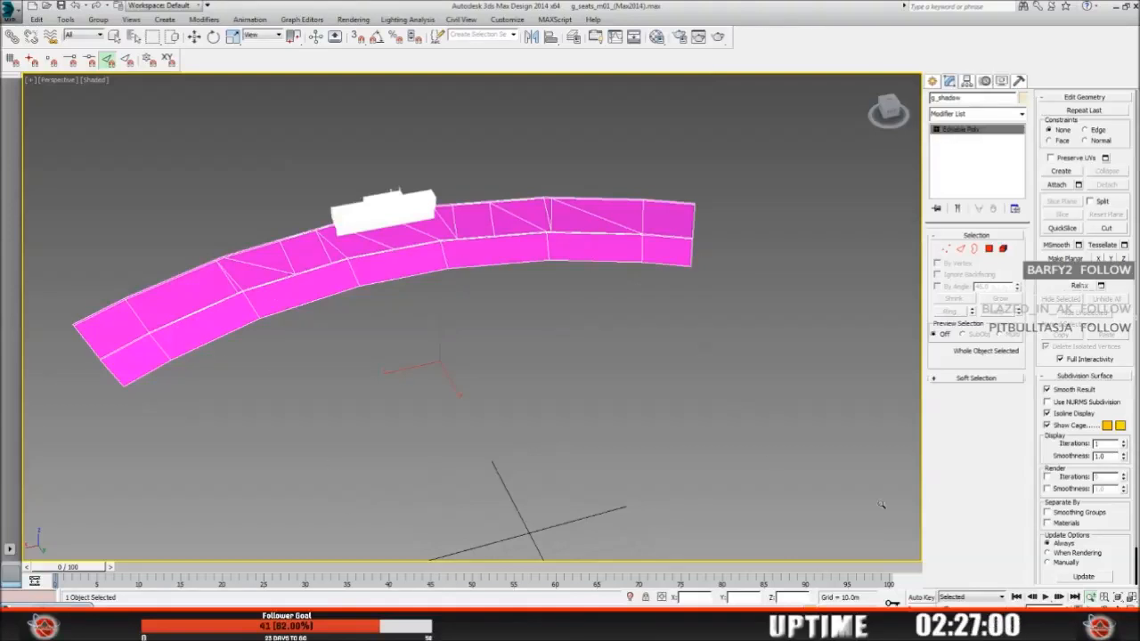
alt+middle_drag(506, 350, 459, 346)
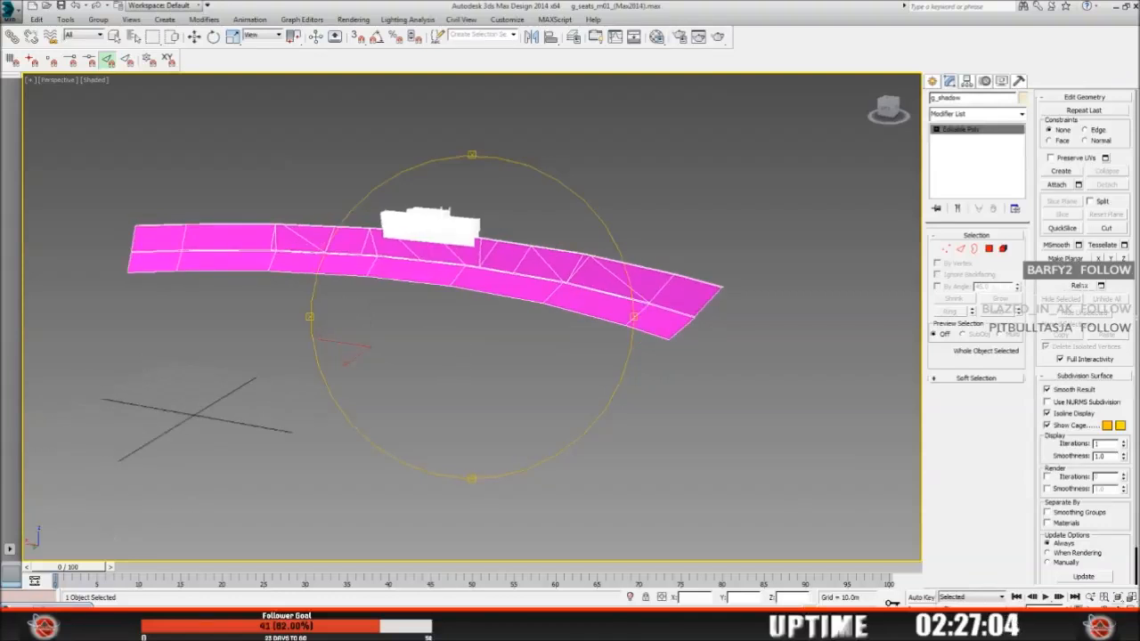
Step: Switch to Windows Explorer and inspect the g_shadow and g_shadow_ti texture images in the main_grand_stands 3DS folder
click(56, 589)
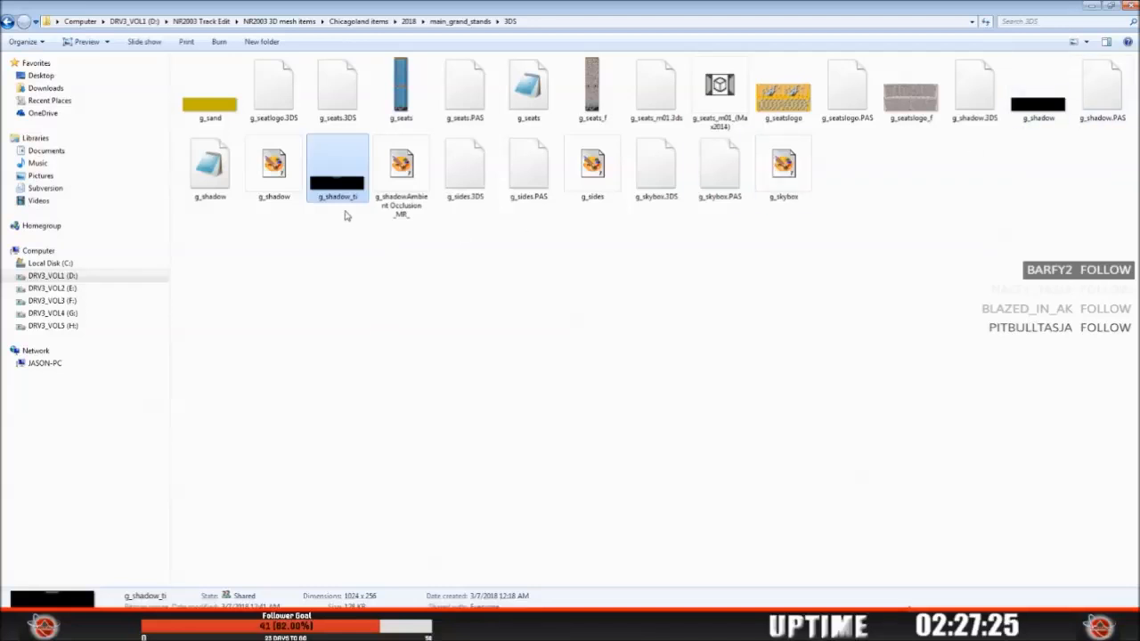
click(1038, 105)
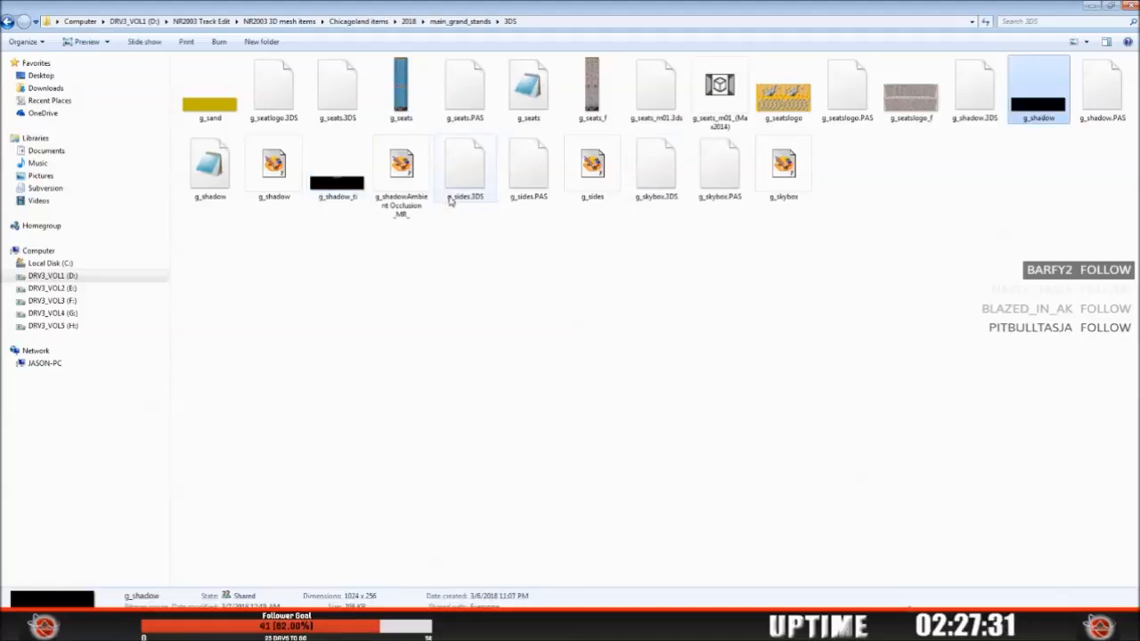
double_click(344, 191)
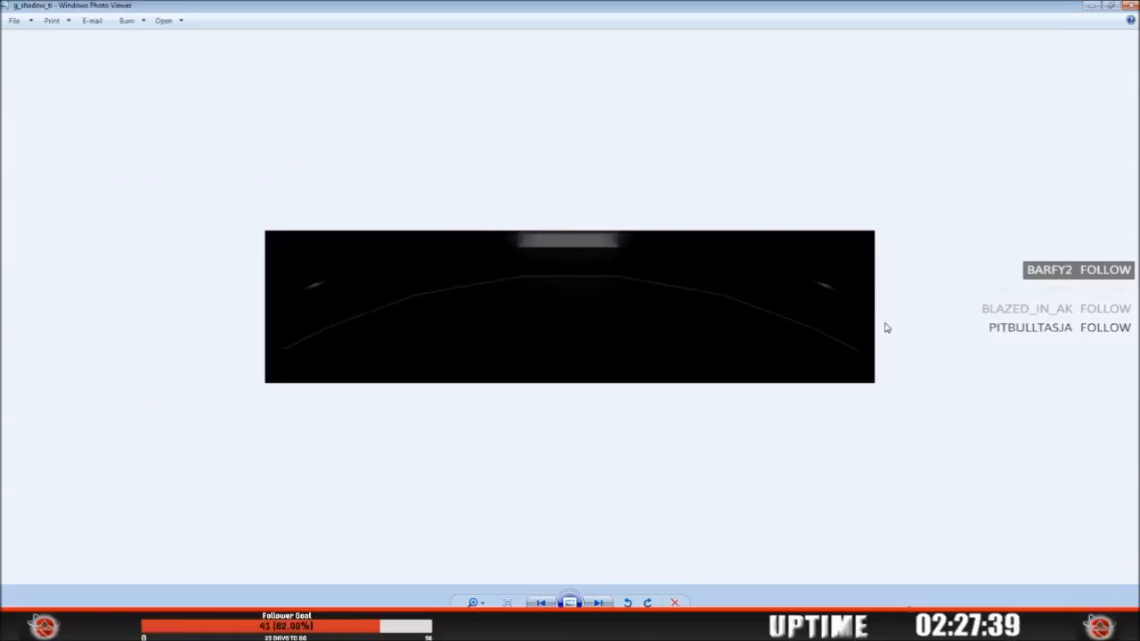
click(1131, 5)
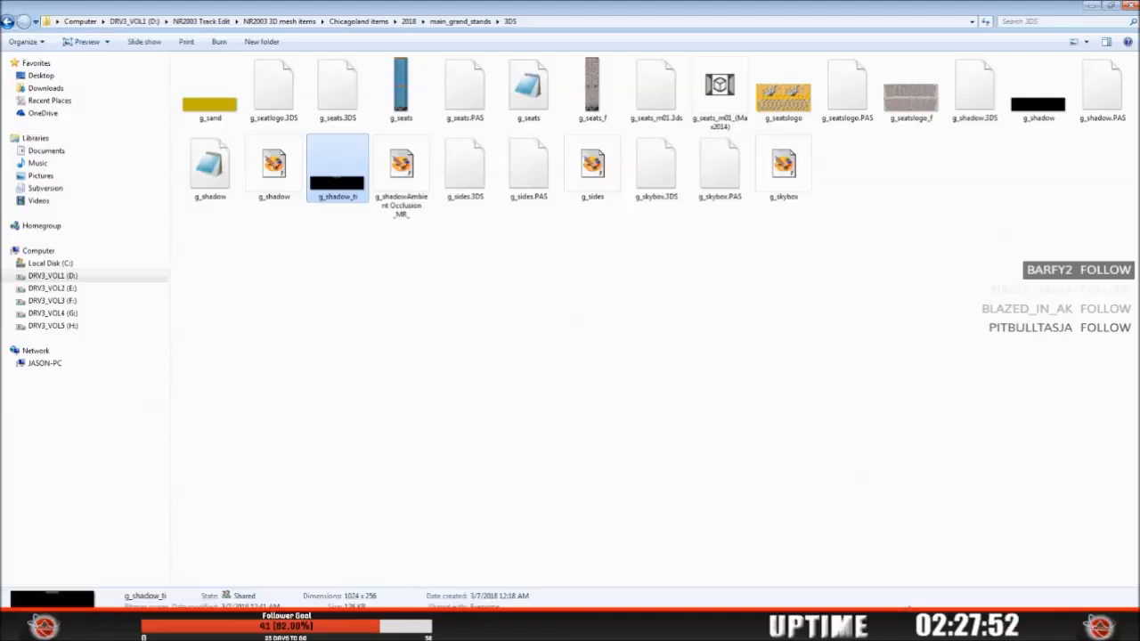
Step: Return to 3ds Max, open Render To Texture for g_shadow, and load all categories of the high-quality mental.ray.daylighting render preset
click(405, 623)
drag(458, 363, 477, 369)
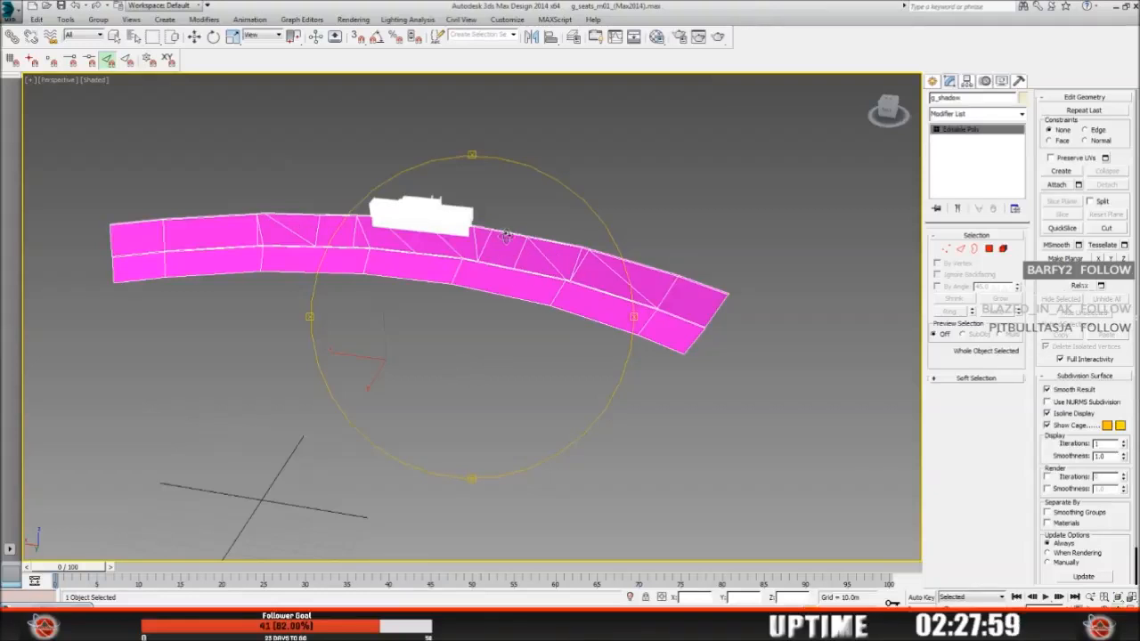
click(356, 19)
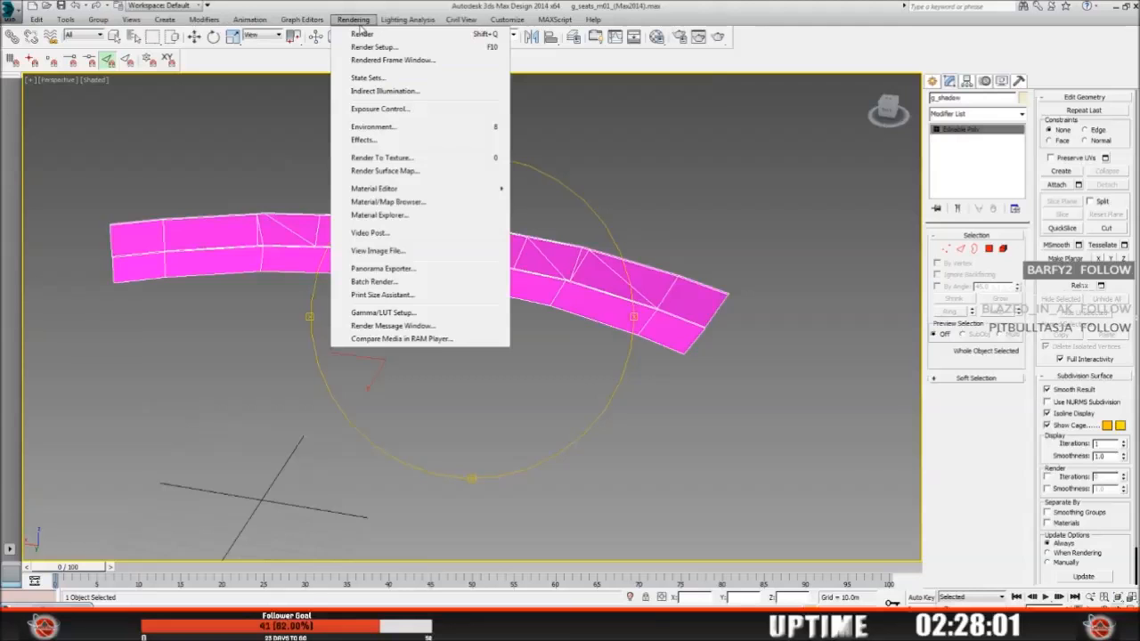
click(383, 157)
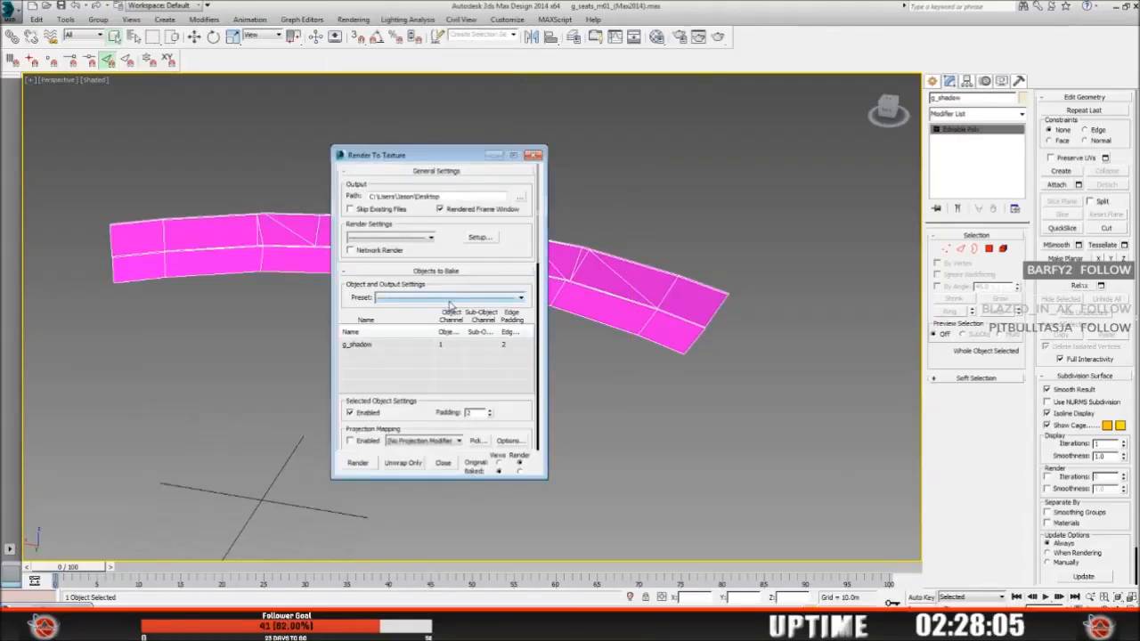
click(431, 239)
drag(433, 284, 433, 258)
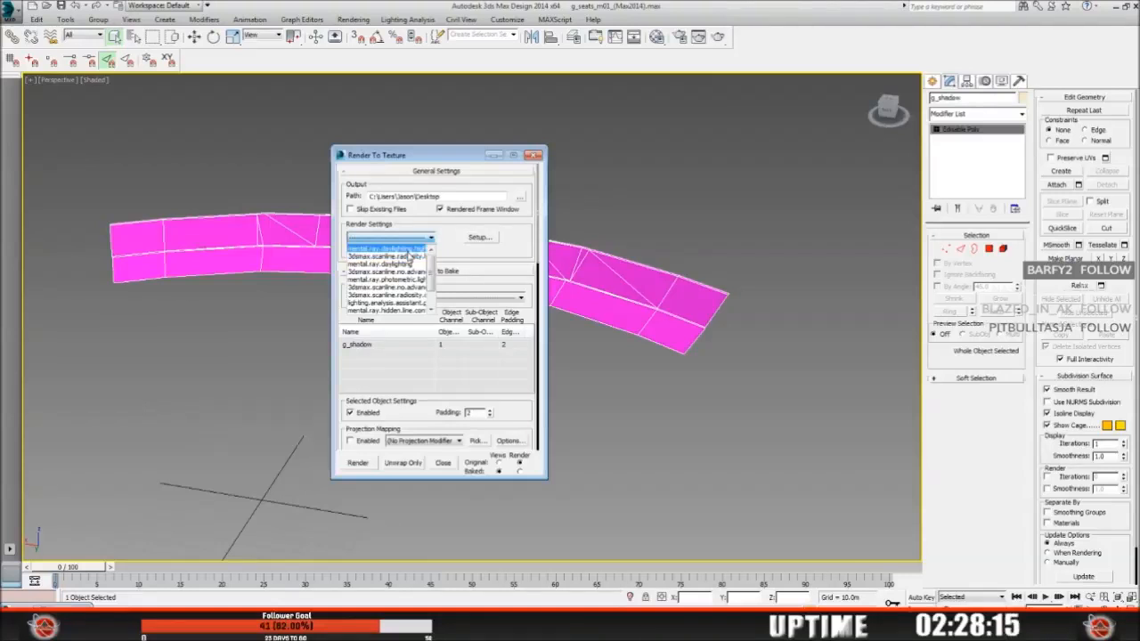
click(405, 249)
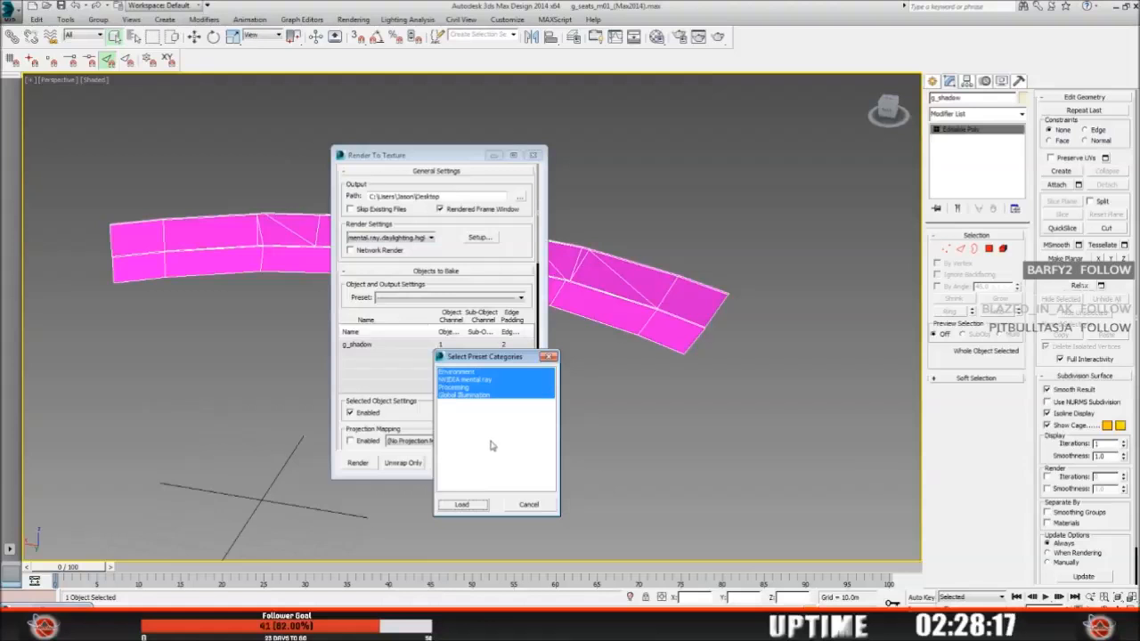
click(461, 505)
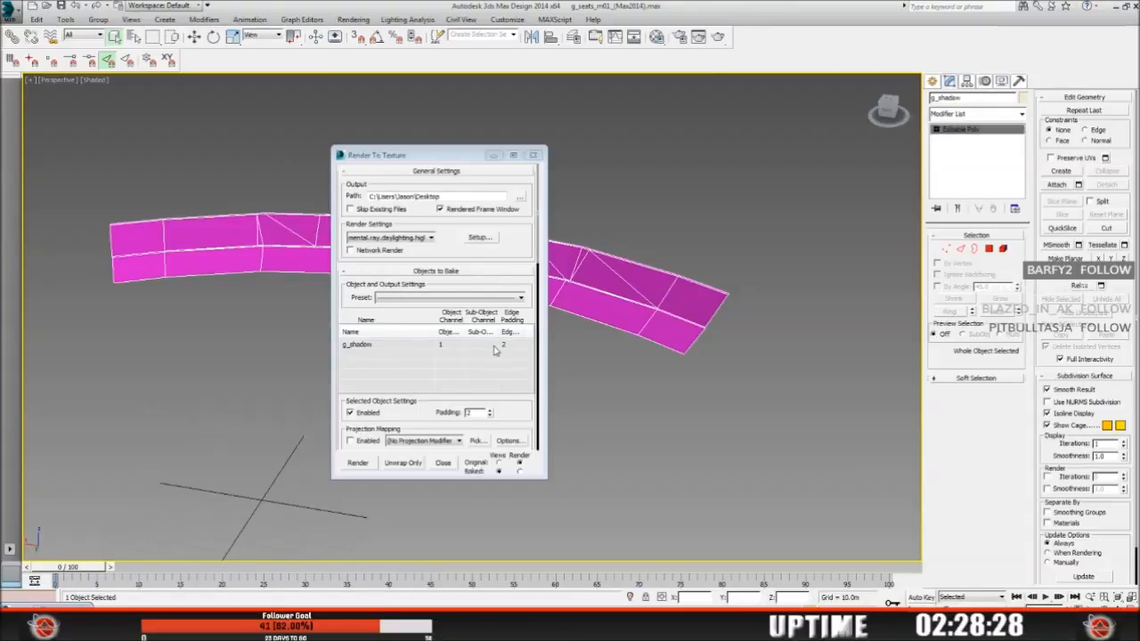
Step: Keep g_shadow's object mapping on existing channel 1 and add an Ambient Occlusion (MR) texture element to the output
drag(522, 410, 522, 352)
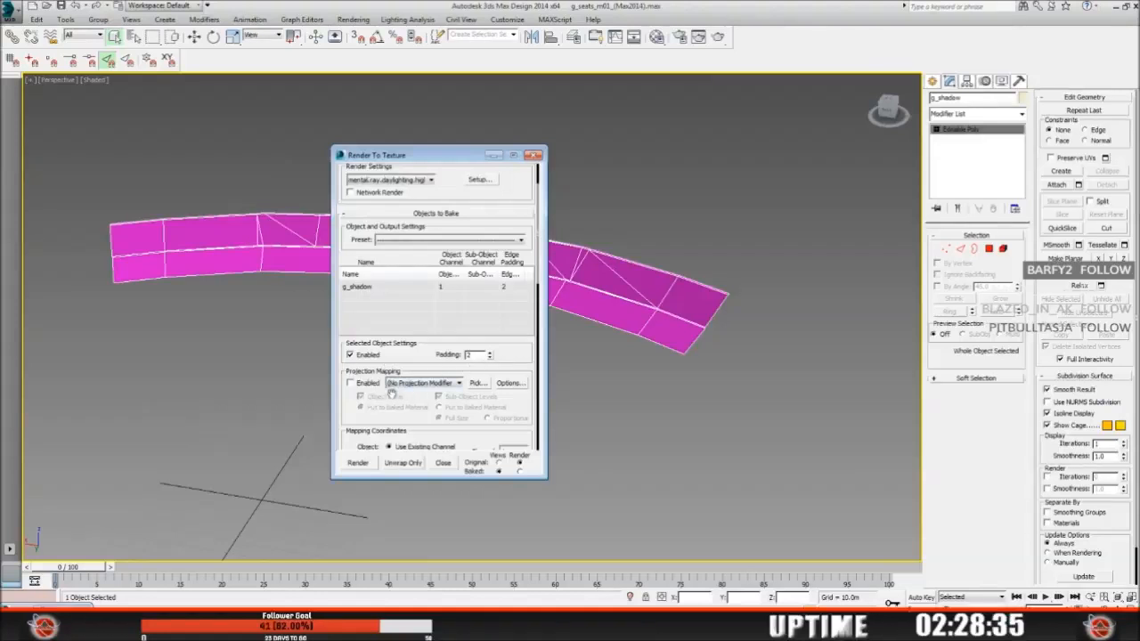
drag(350, 417, 361, 304)
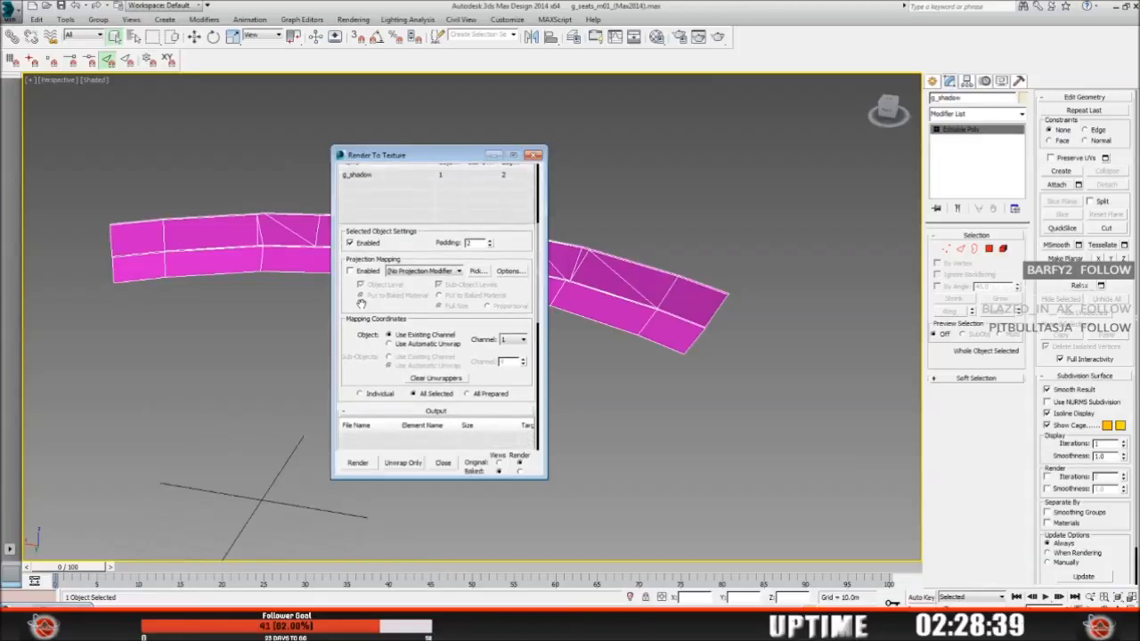
click(523, 340)
click(517, 348)
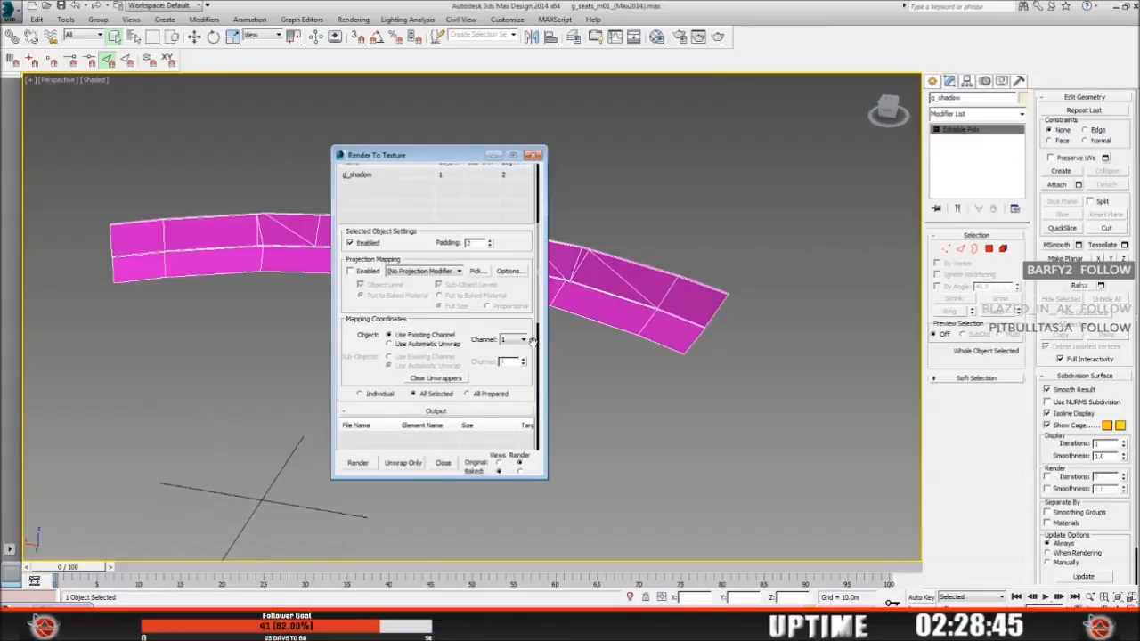
scroll(521, 338, down, 3)
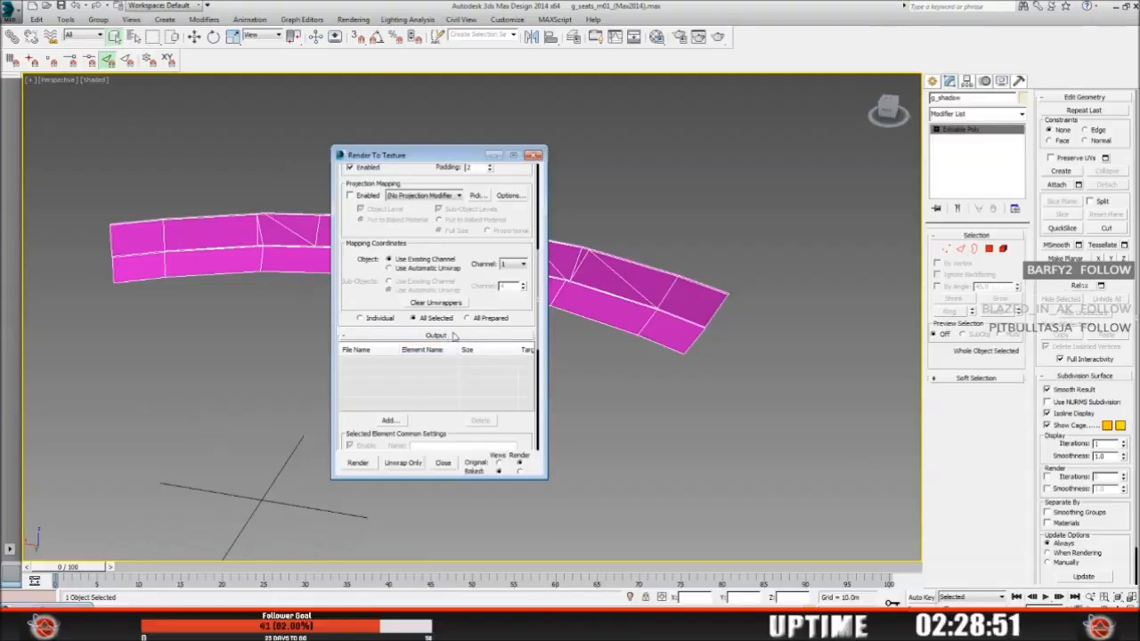
click(390, 420)
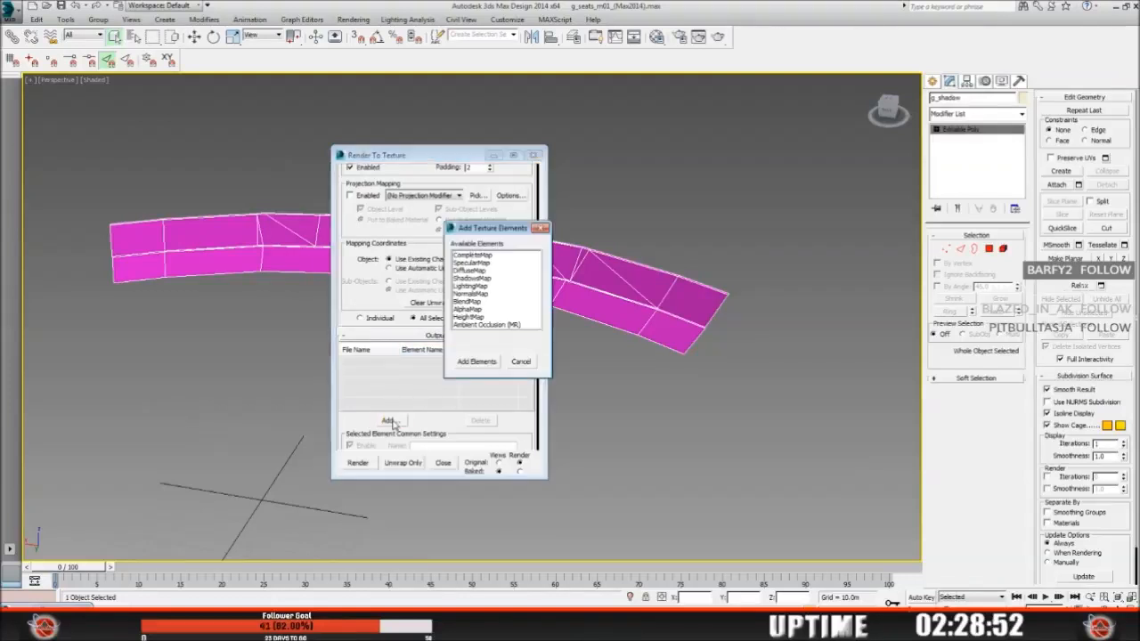
click(508, 326)
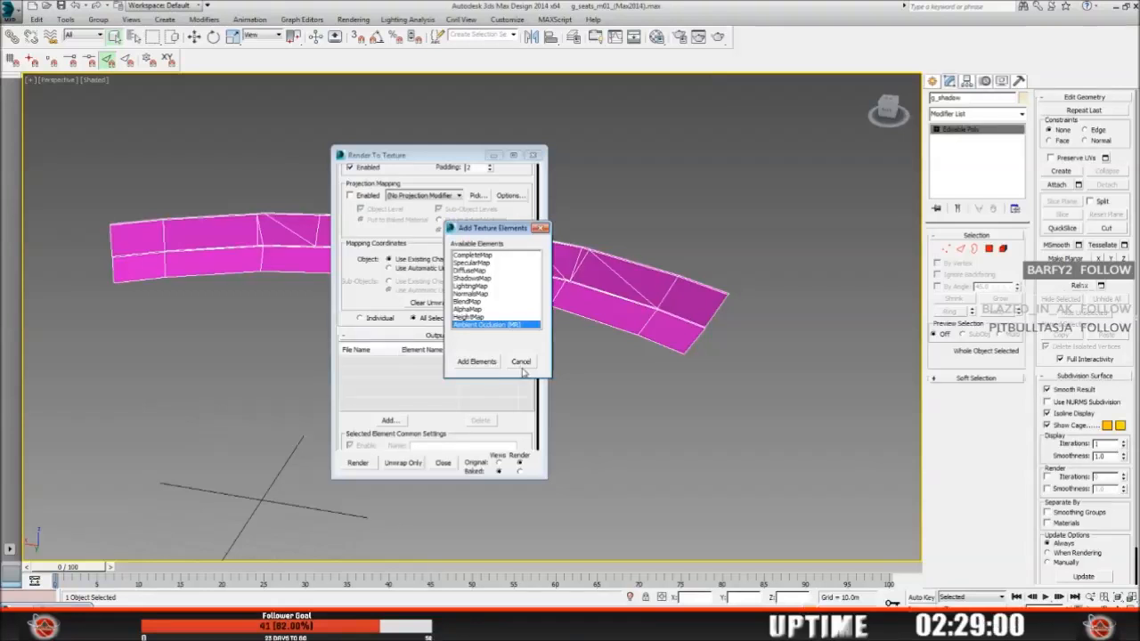
click(480, 362)
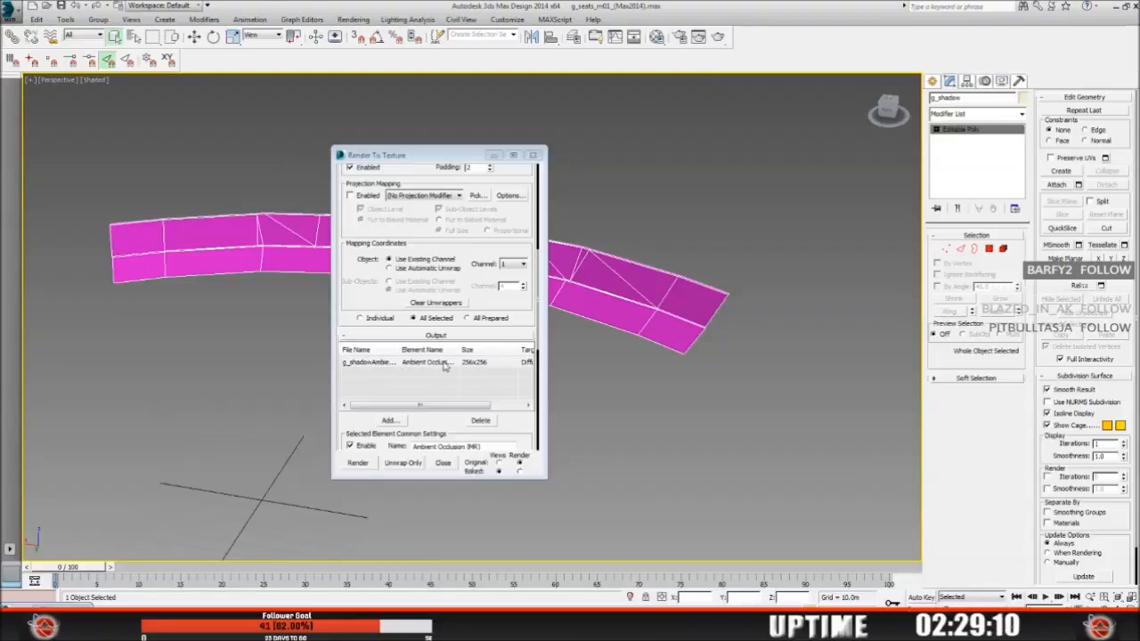
Step: Set the ambient occlusion output on the Desktop to a PNG file, RGB 24 bit with alpha channel and interlacing
drag(507, 422, 520, 350)
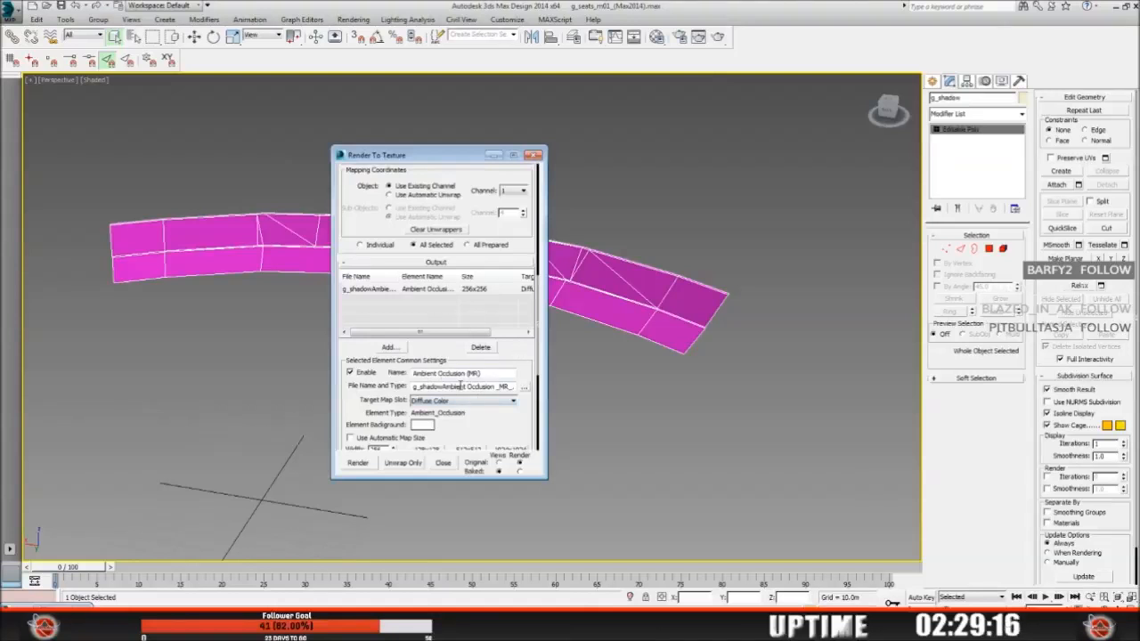
click(529, 388)
click(573, 406)
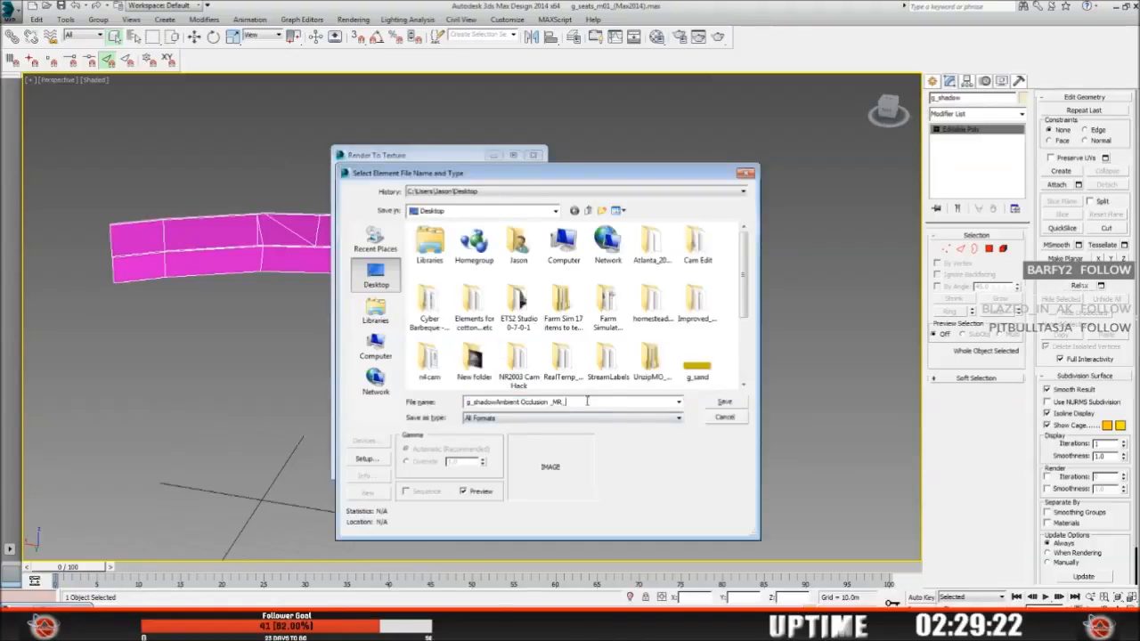
click(676, 422)
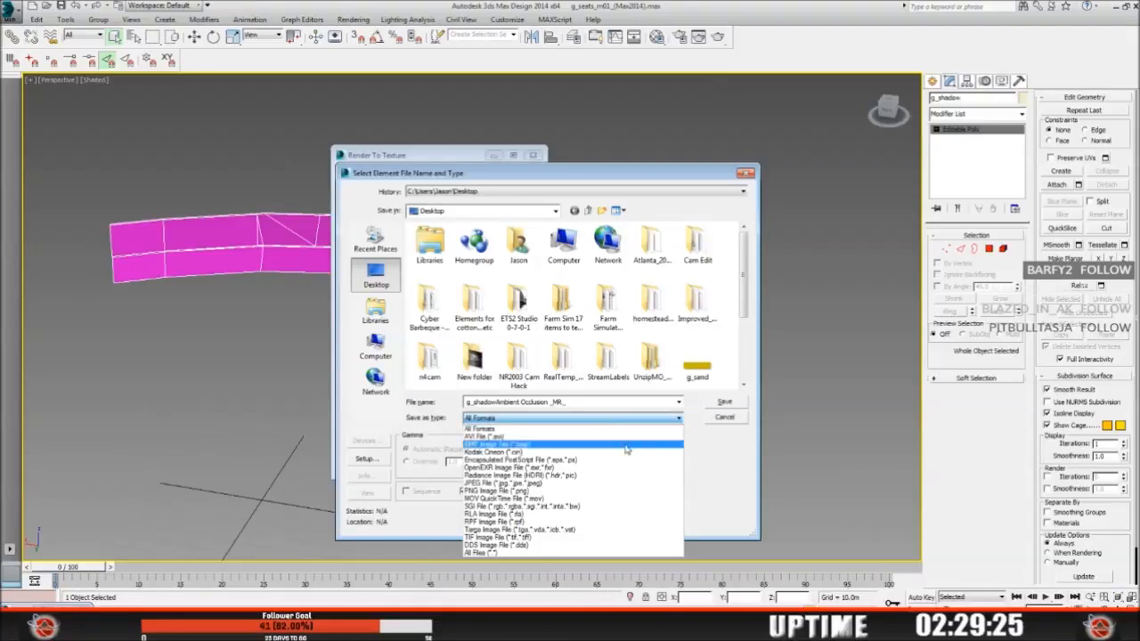
click(590, 491)
click(594, 405)
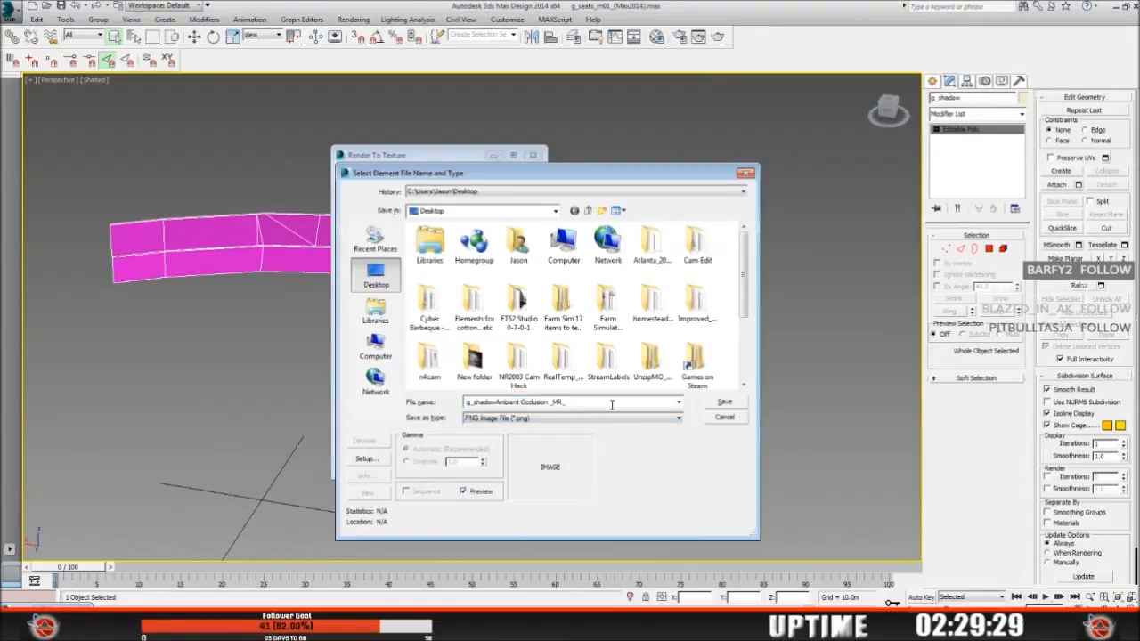
click(725, 404)
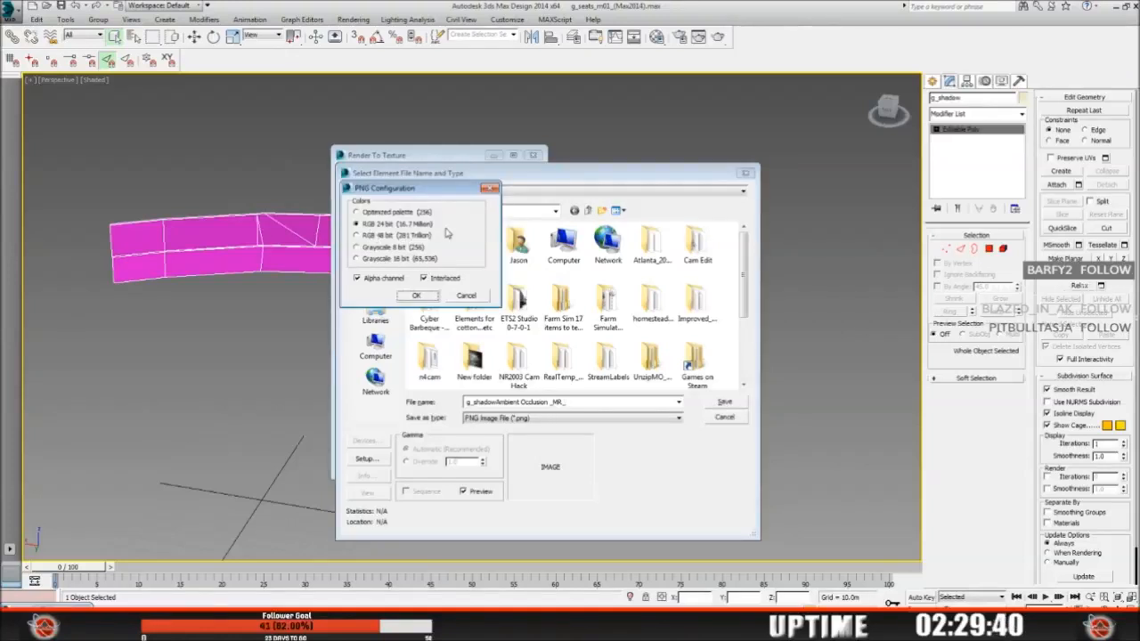
click(418, 296)
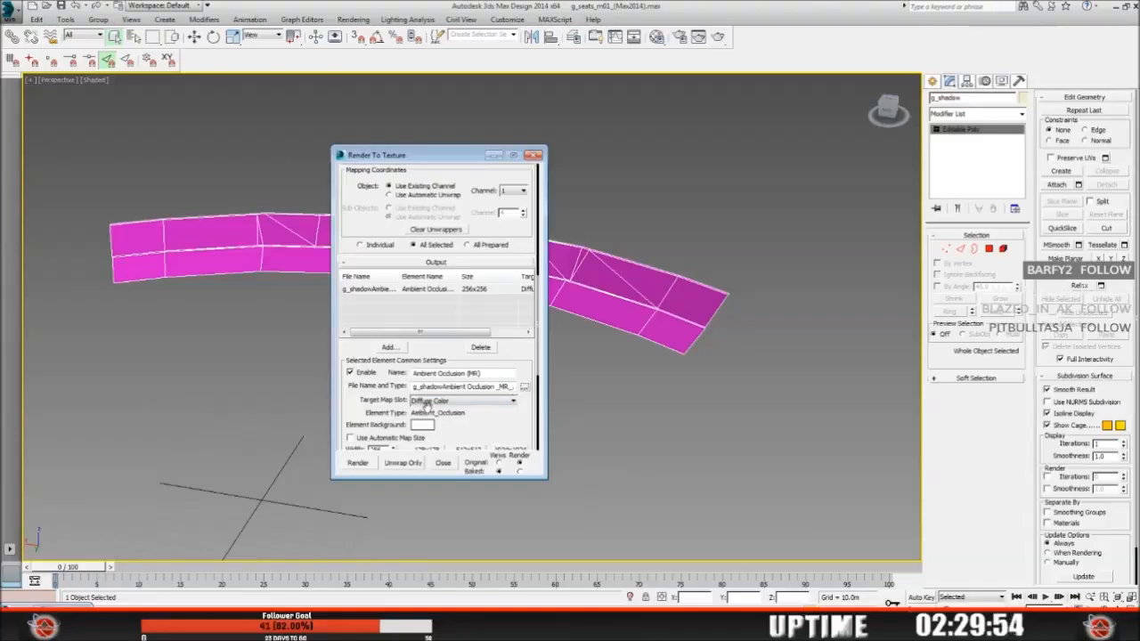
Step: Set the ambient occlusion map's width to 1024, keeping the height at 256
drag(491, 432, 493, 359)
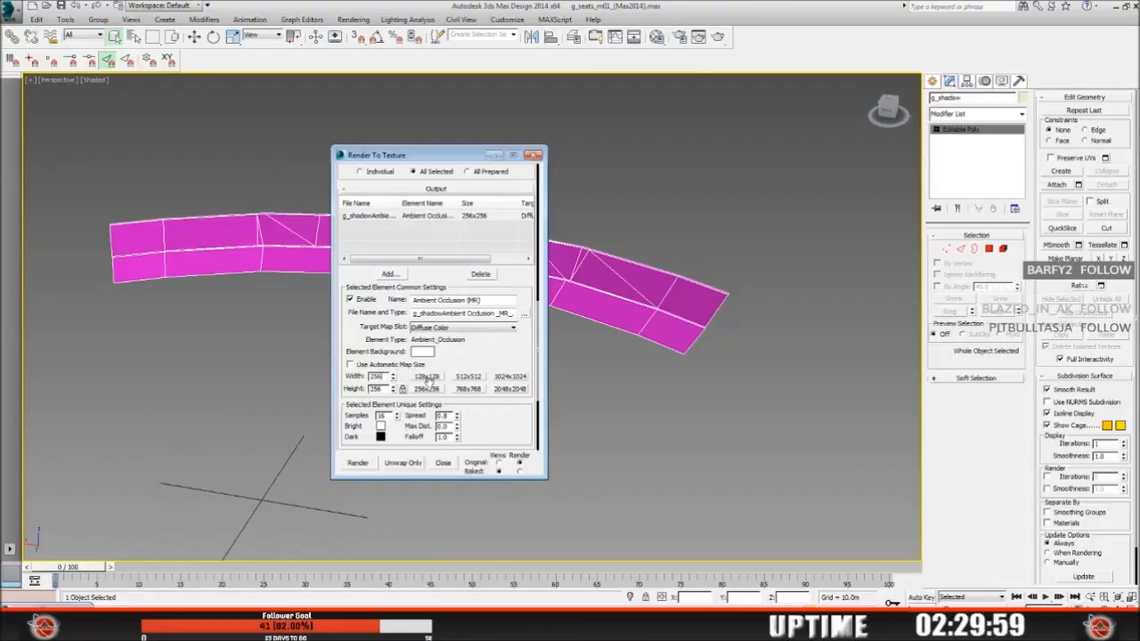
key(BackSpace)
key(BackSpace)
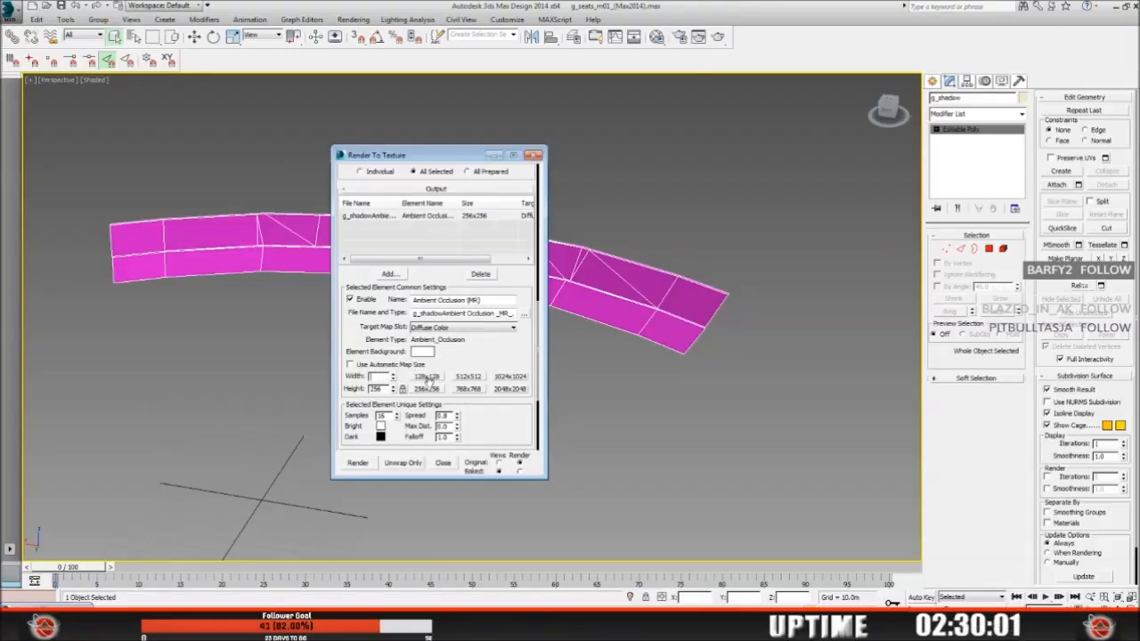
text(1024)
key(Return)
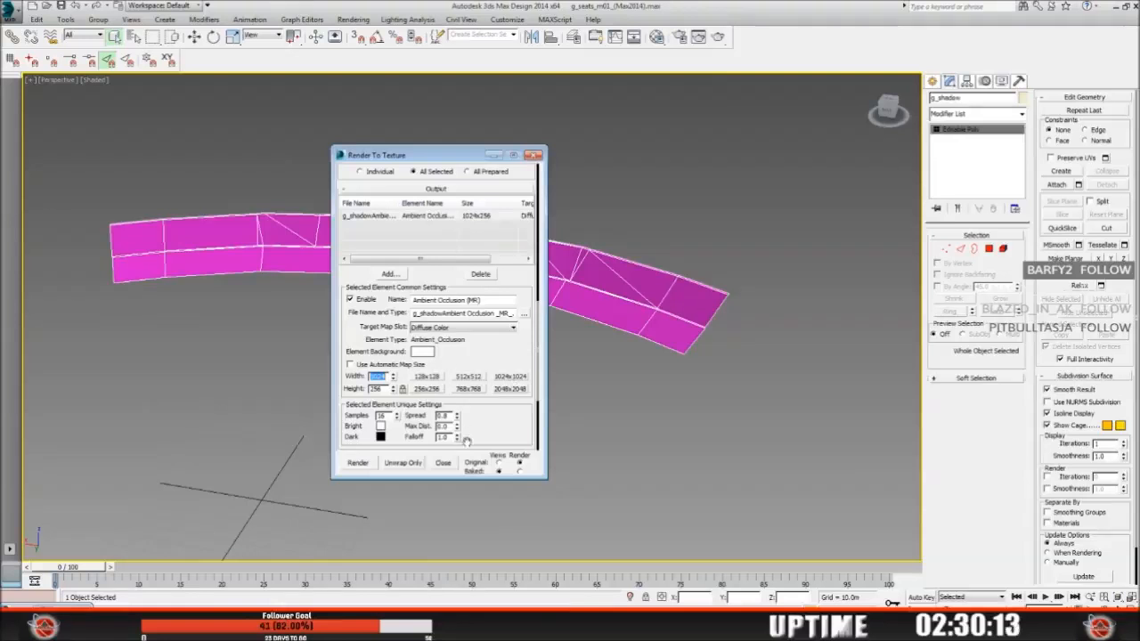
Step: Enable Render to Files Only in the baked material settings and render g_shadow's ambient occlusion texture
drag(510, 429, 497, 357)
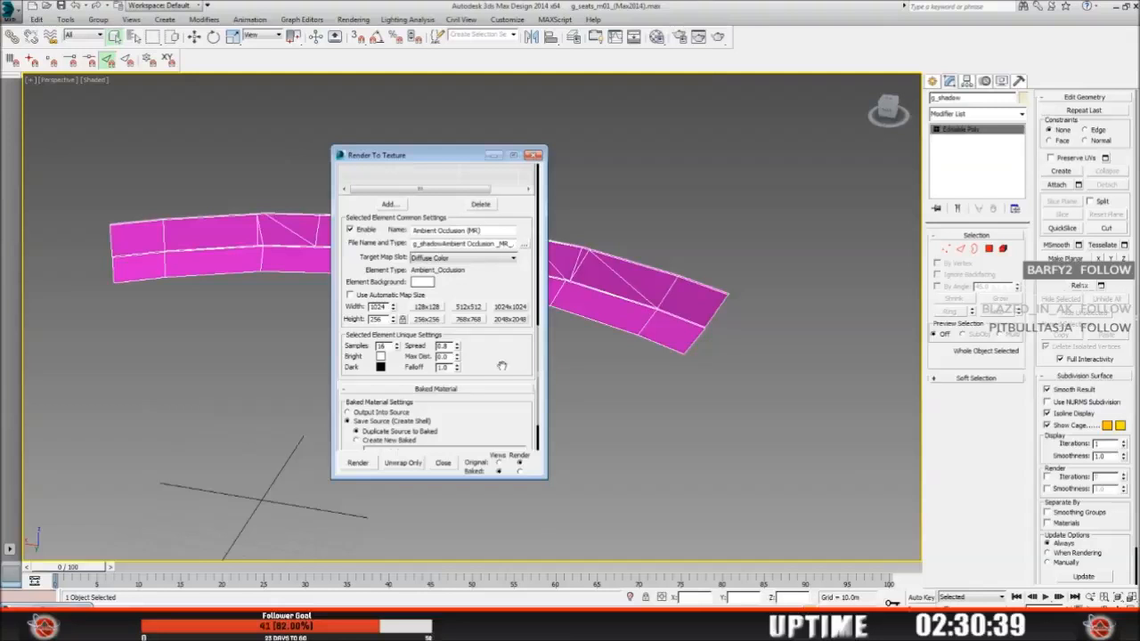
drag(501, 367, 504, 300)
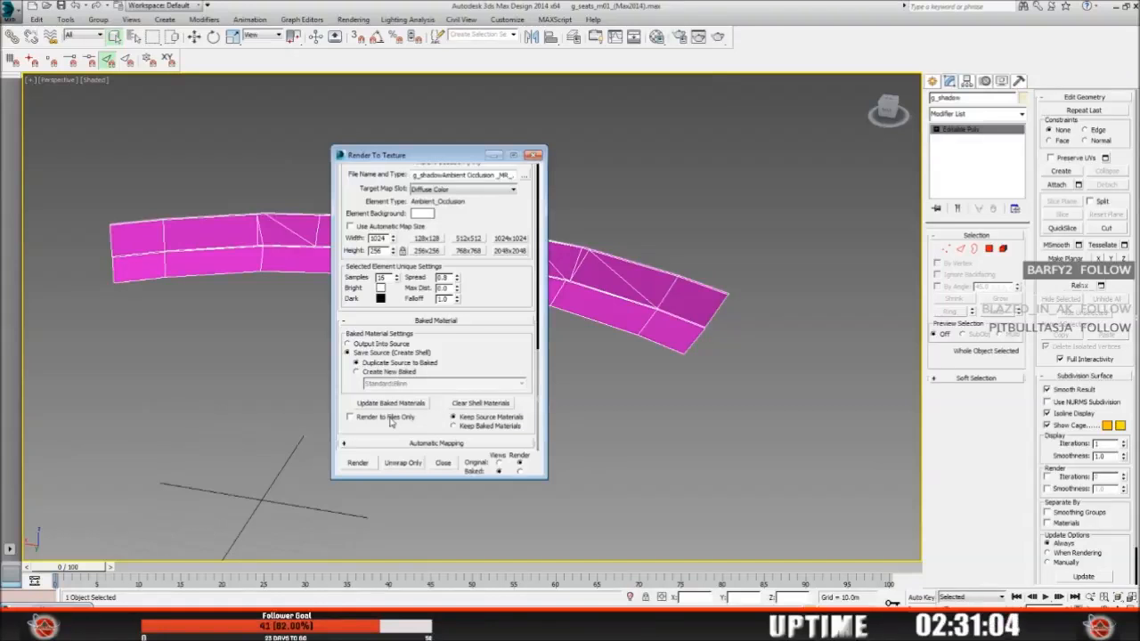
click(350, 418)
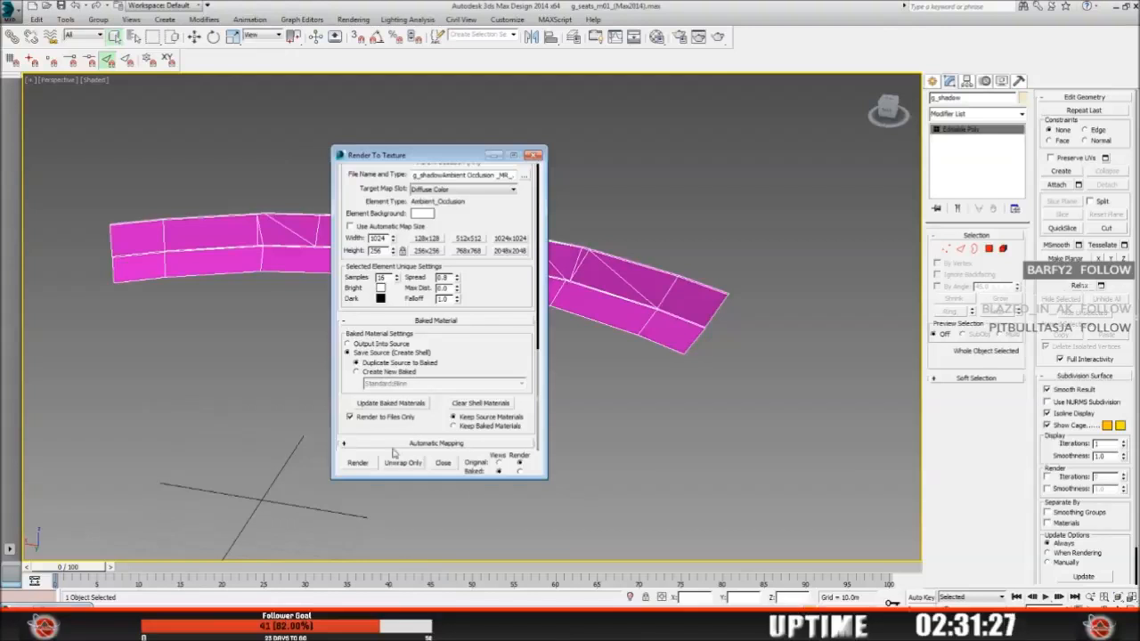
click(365, 465)
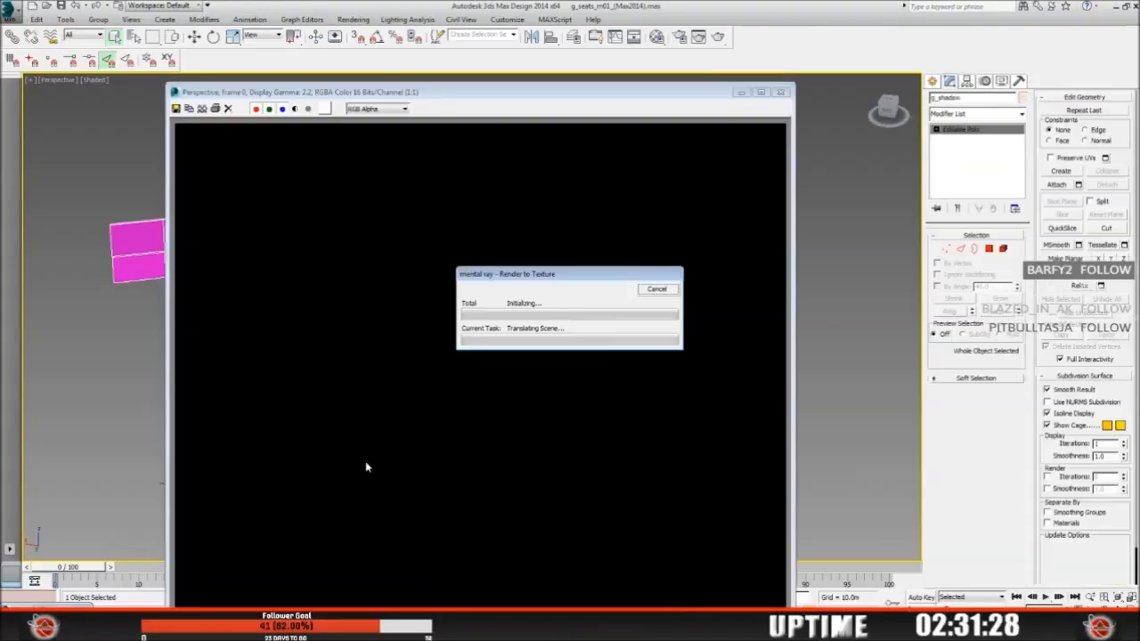
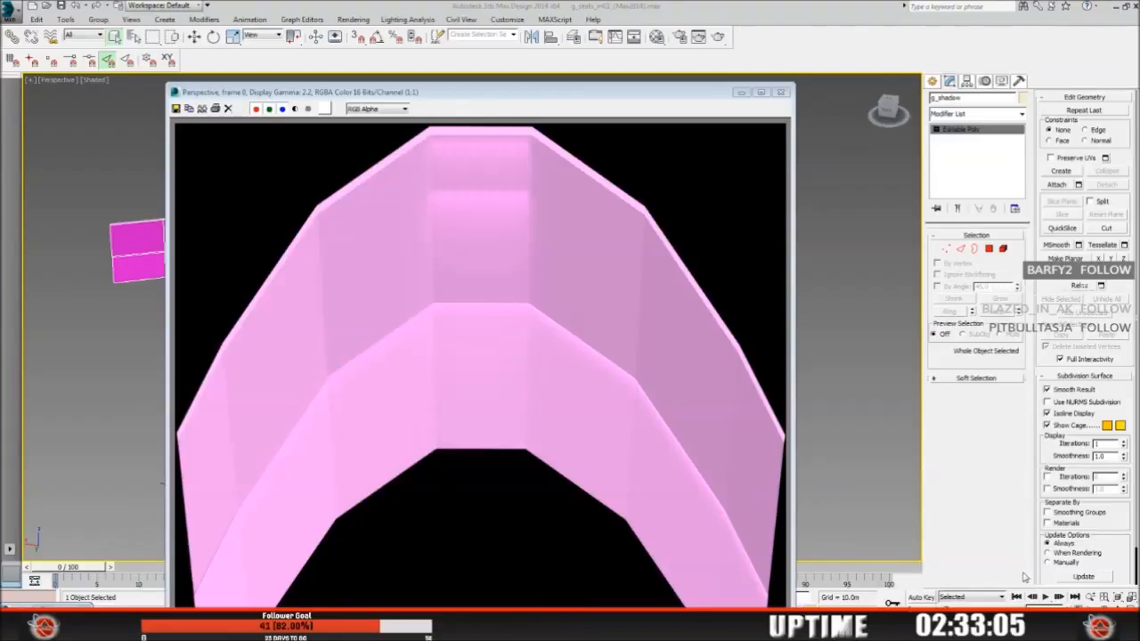
Step: Go to the desktop, move the rendered g_shadowAmbient Occlusion _MR_ image to an open spot, and inspect it in Windows Photo Viewer
click(1052, 623)
click(536, 100)
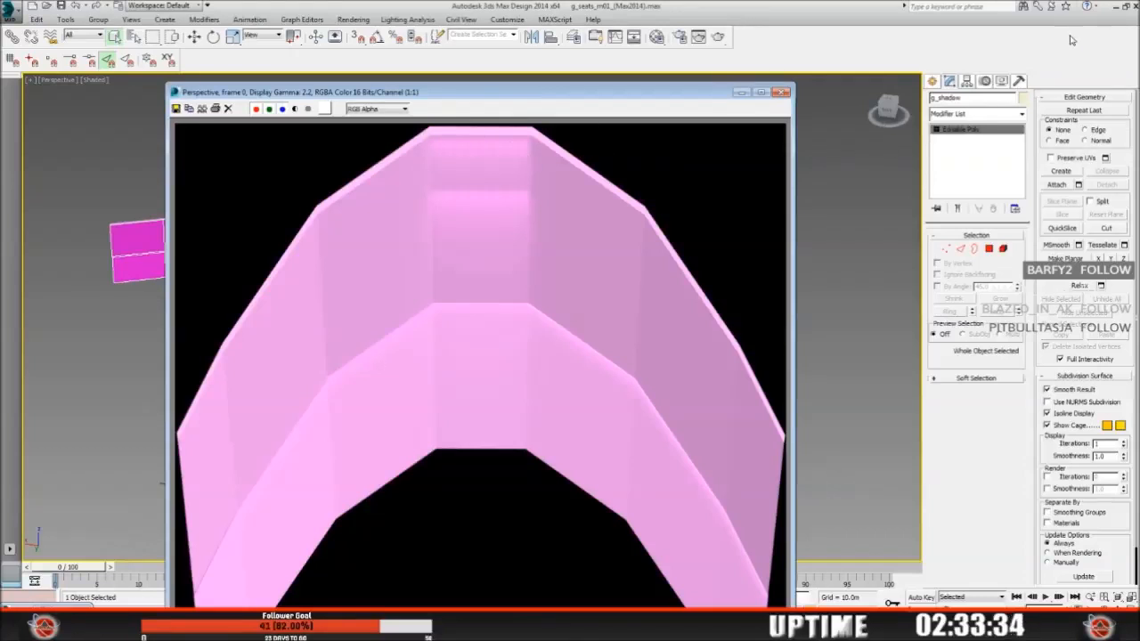
click(1114, 7)
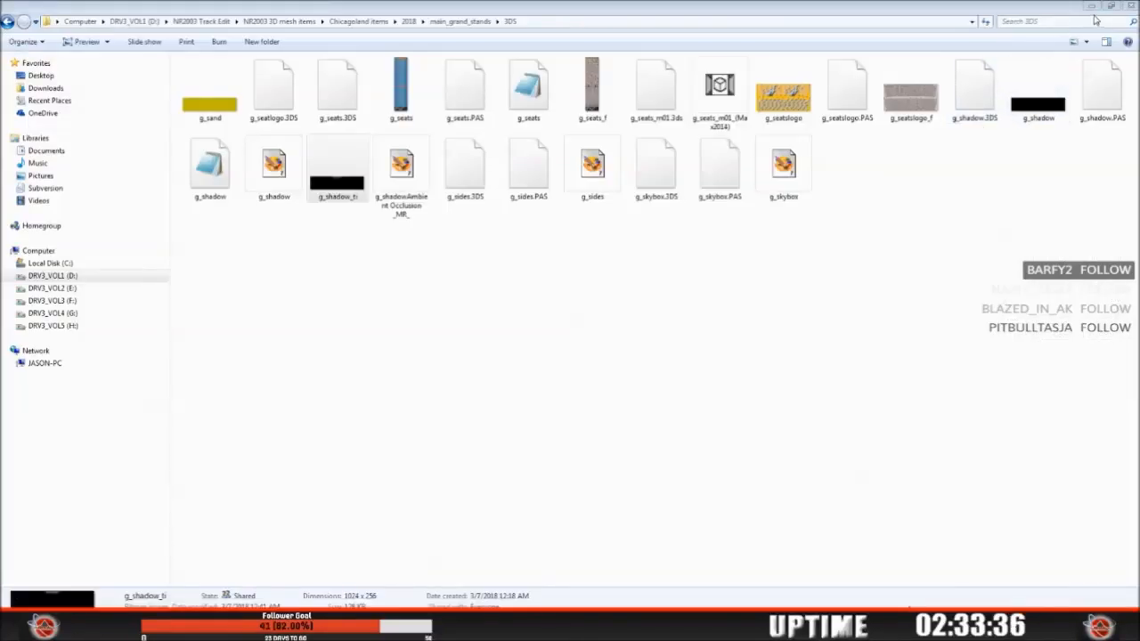
click(1092, 6)
click(1092, 7)
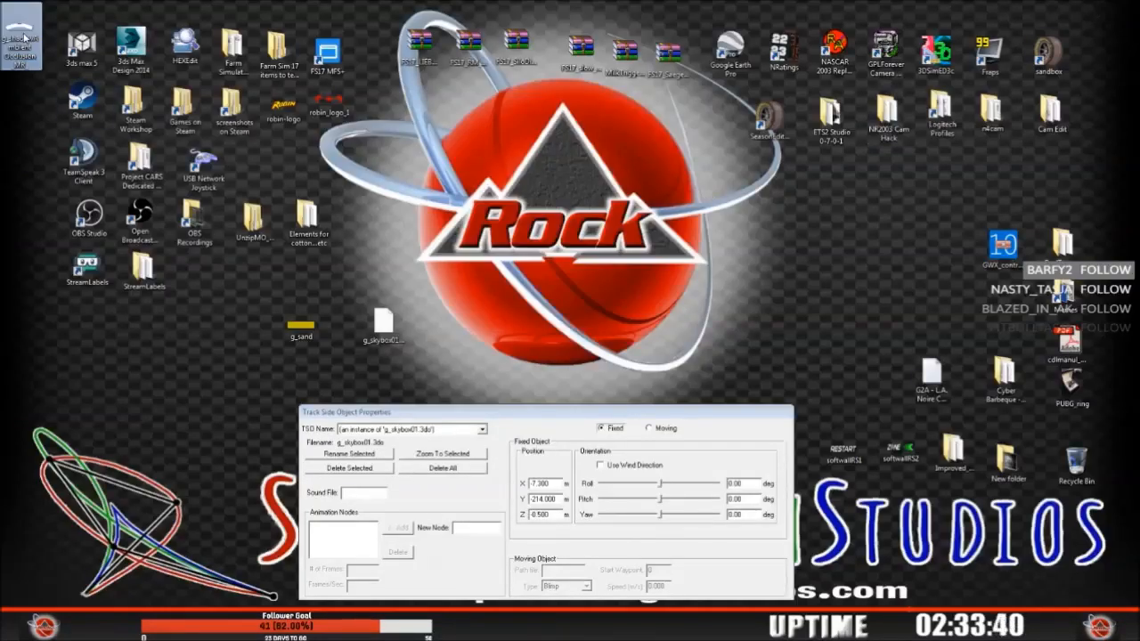
drag(26, 35, 223, 350)
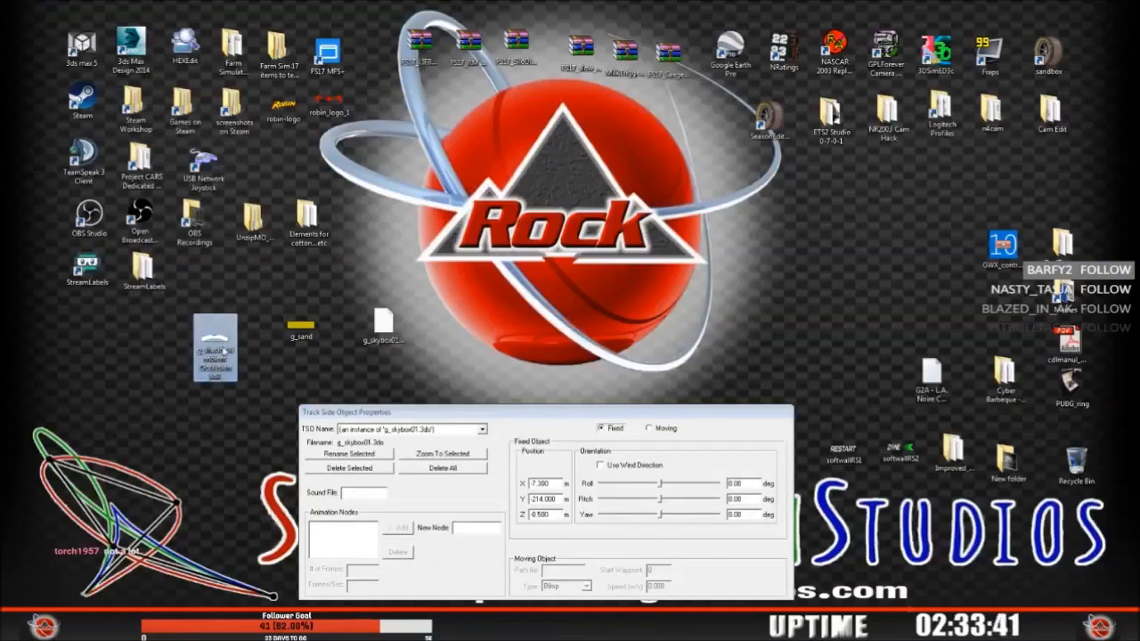
double_click(221, 349)
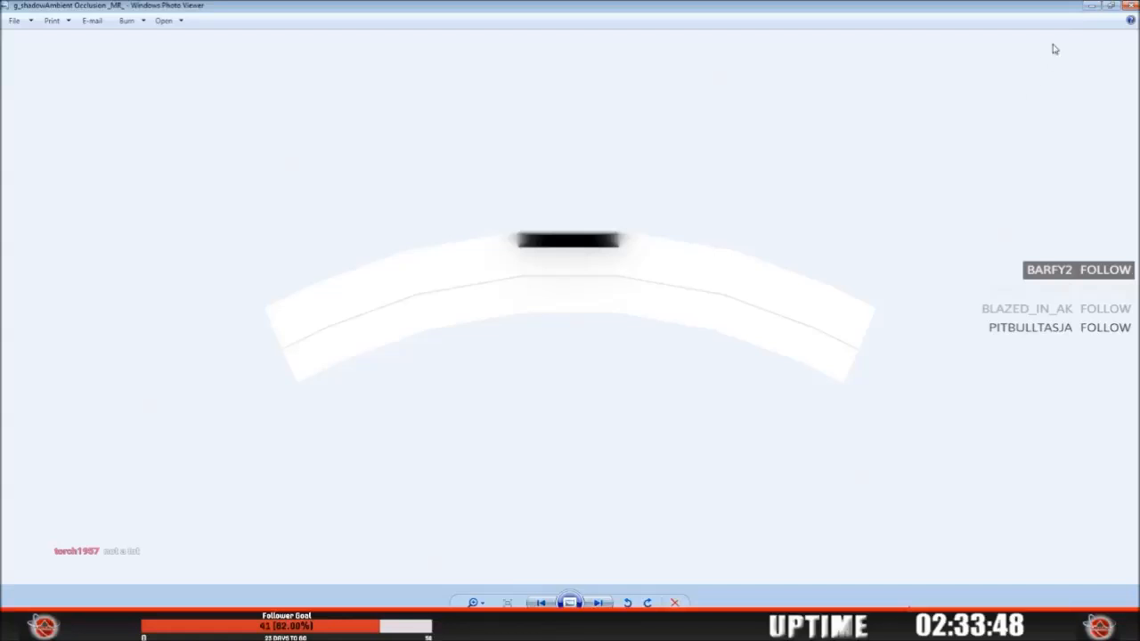
click(1129, 7)
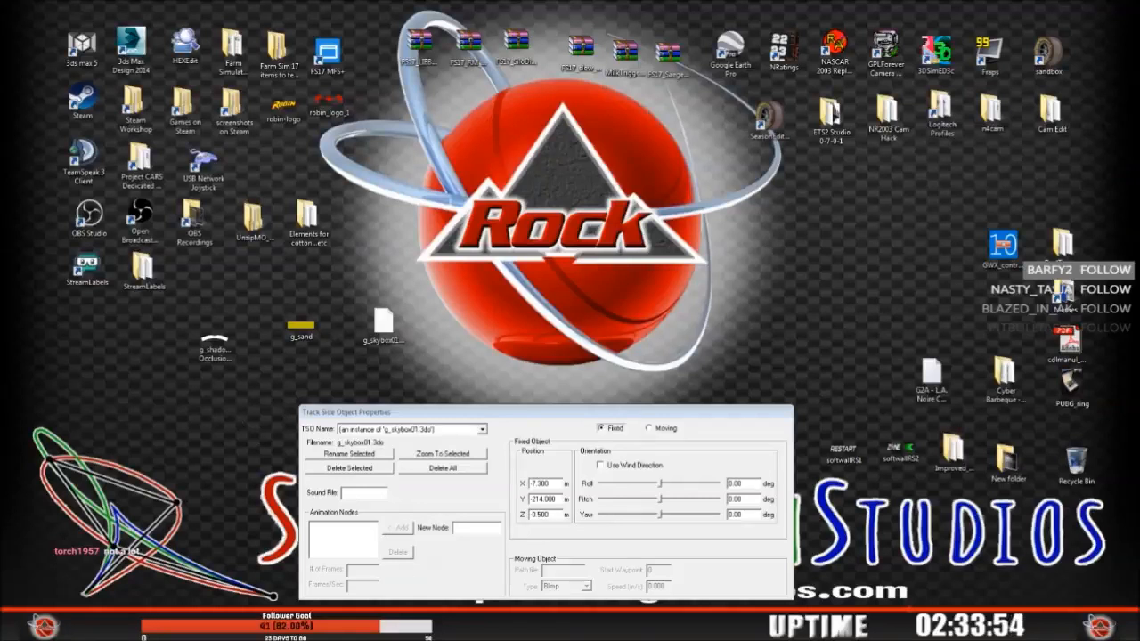
Step: Switch to Paint Shop Pro, open the g_shadowAmbient Occlusion _MR_ image from the Desktop, and place it below the g_sand image
key(alt+Tab)
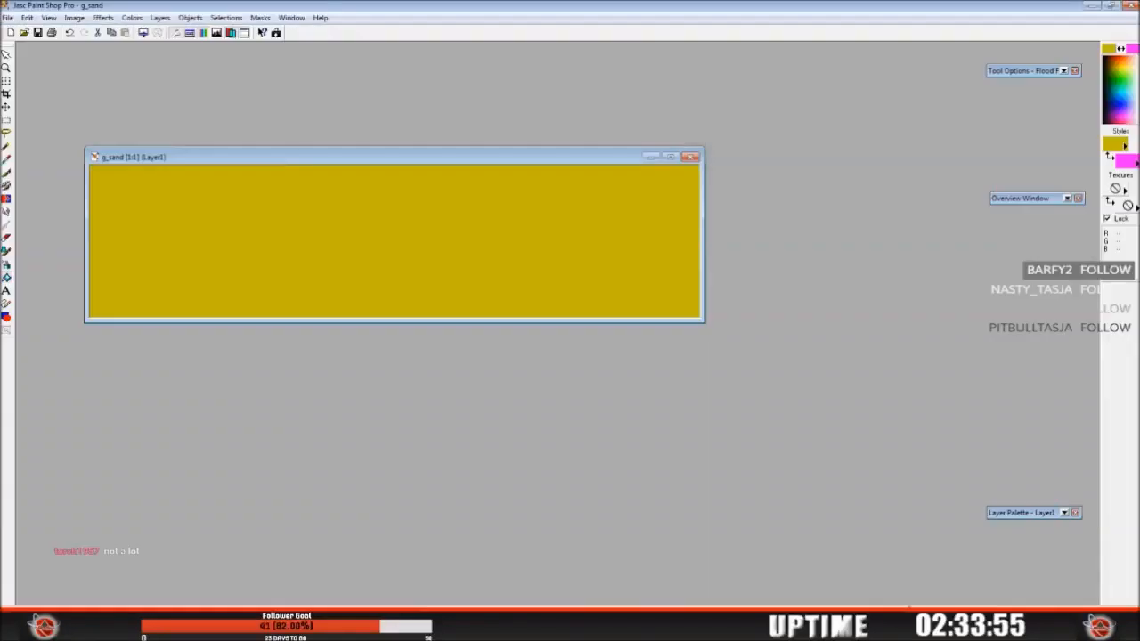
click(24, 33)
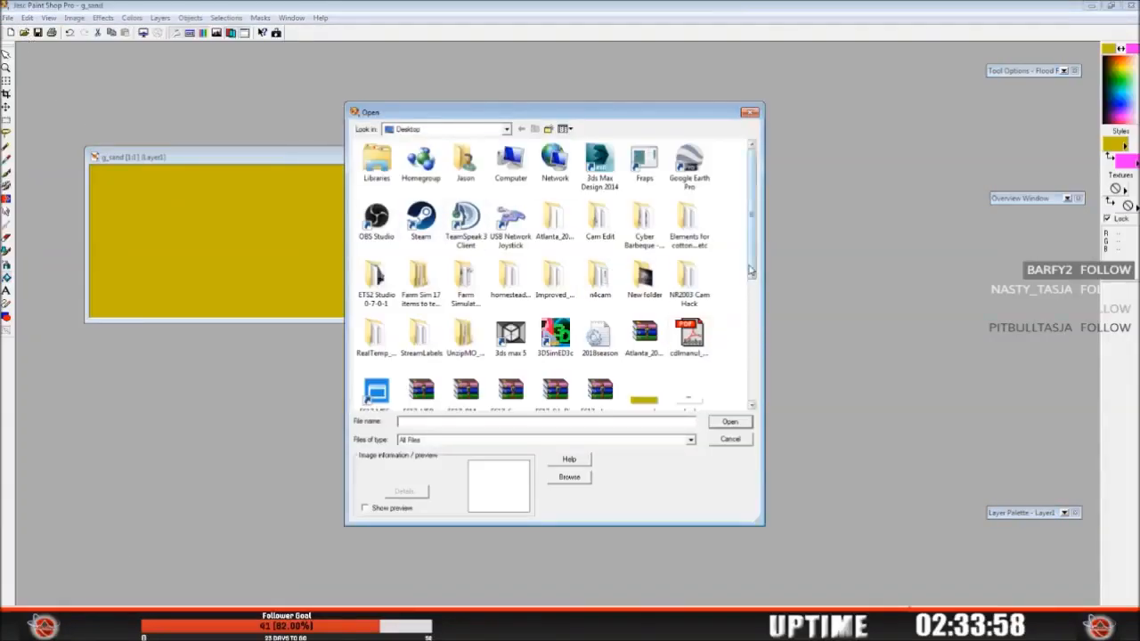
scroll(750, 272, down, 5)
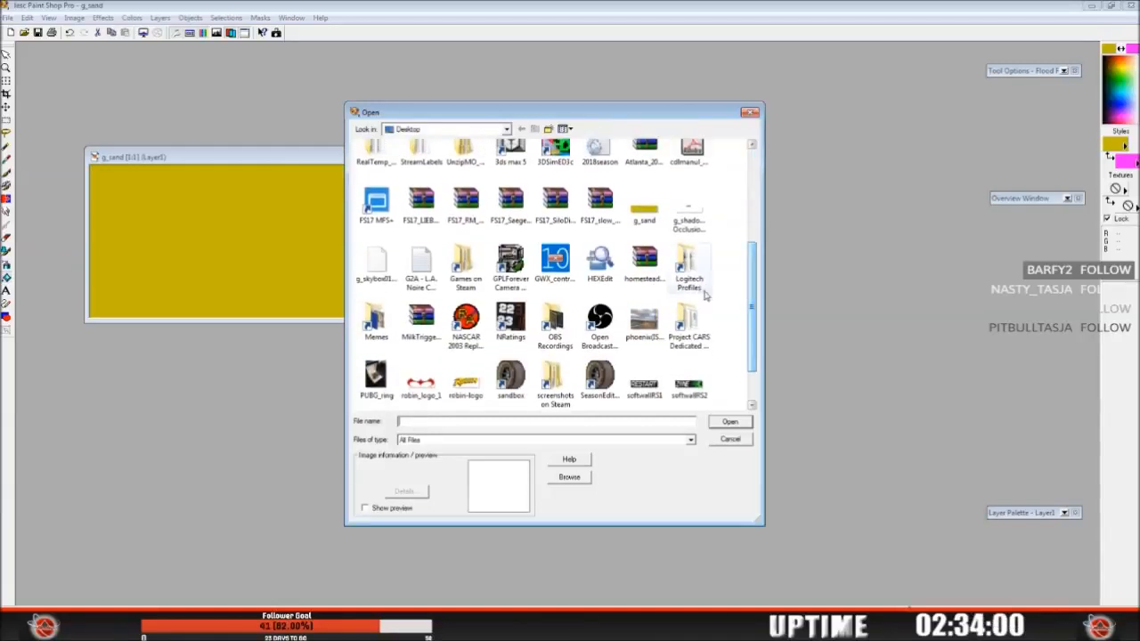
click(691, 216)
click(732, 435)
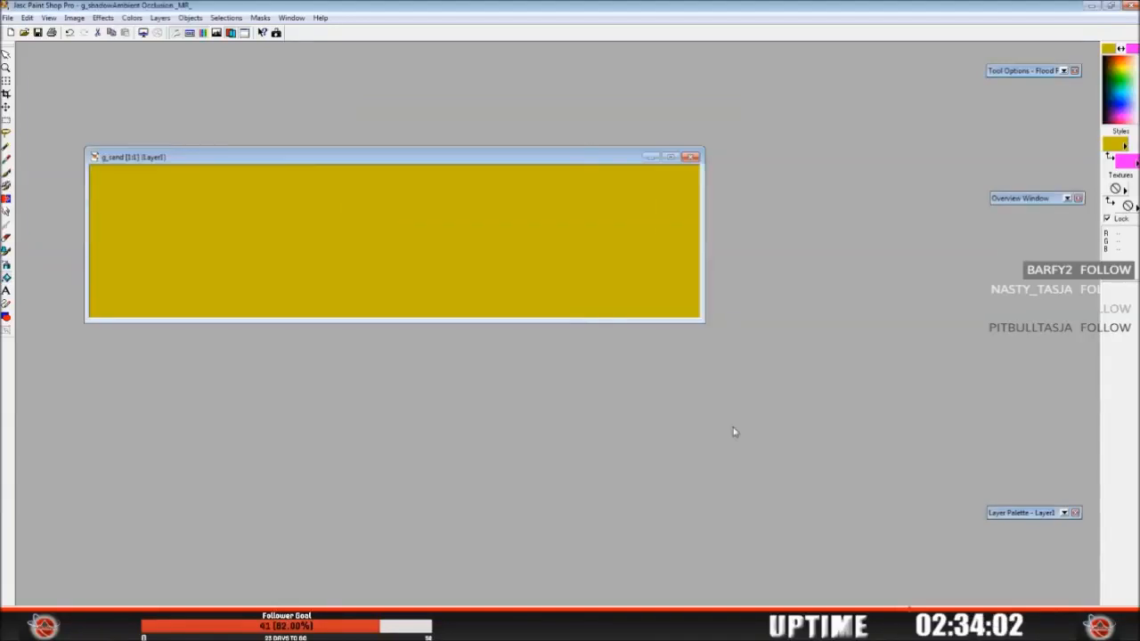
drag(370, 63, 424, 328)
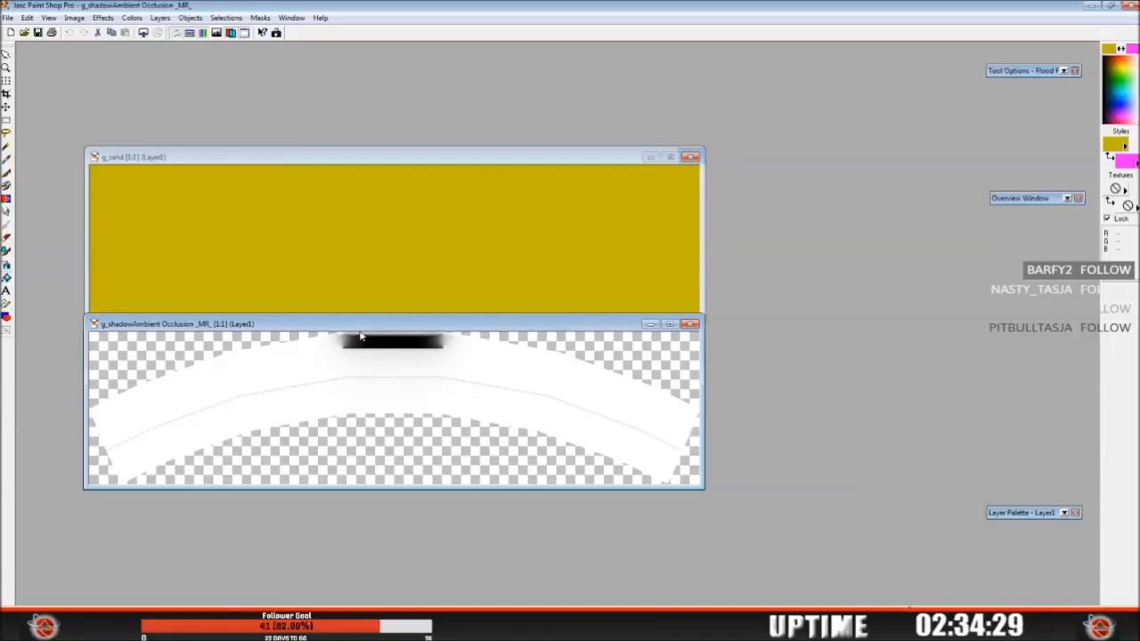
Step: Copy the ambient occlusion image and paste it into g_sand as a new layer
click(28, 17)
click(40, 96)
click(200, 158)
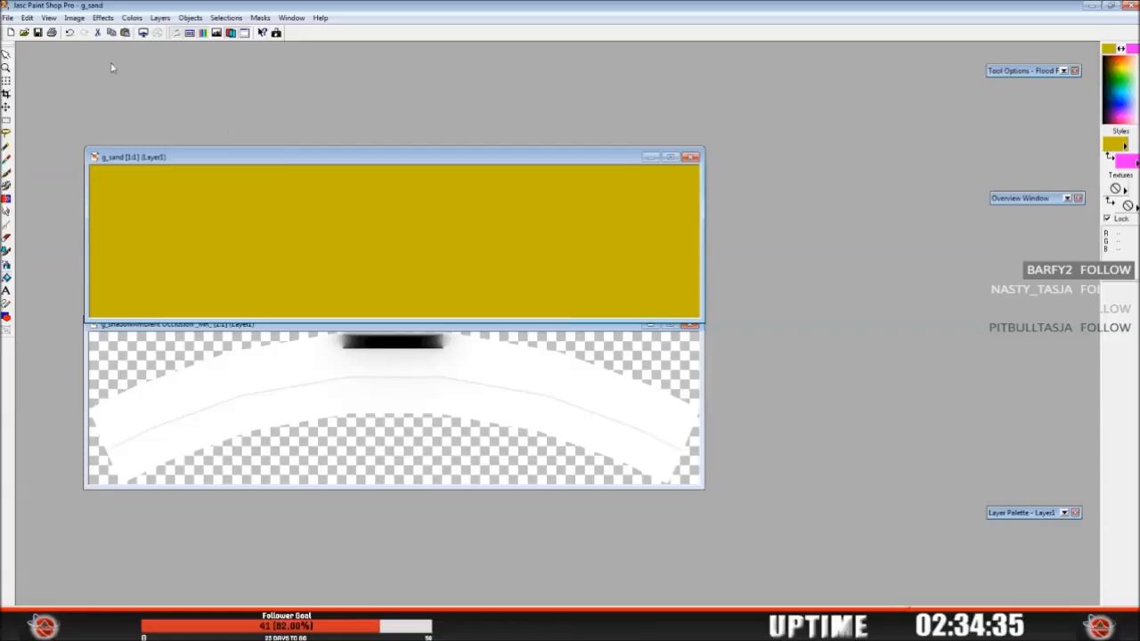
click(28, 18)
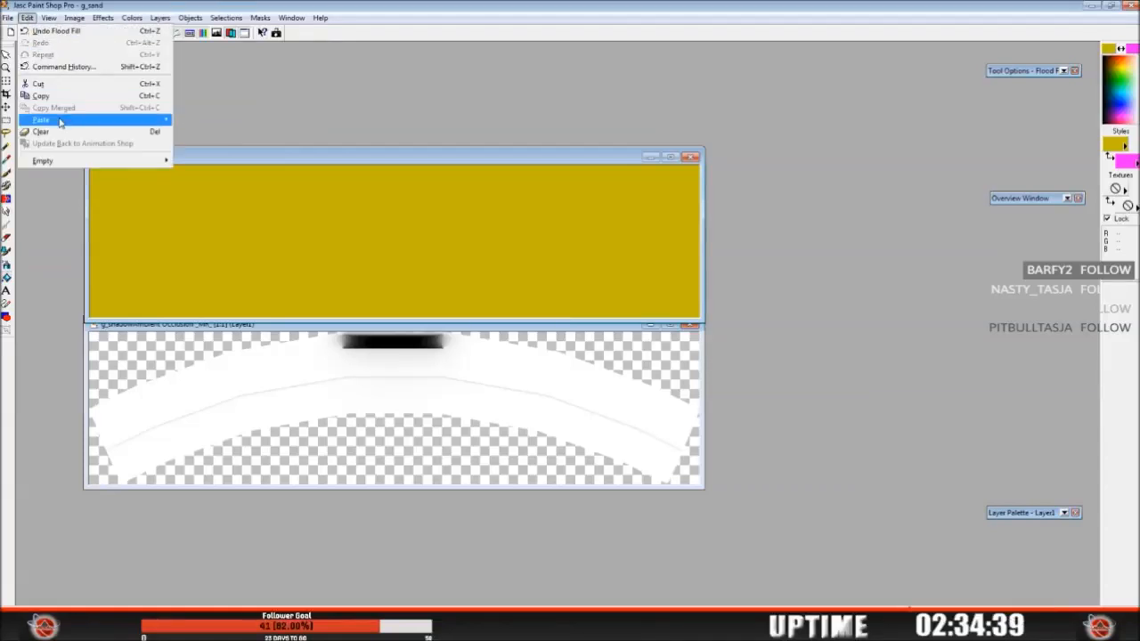
mouse_move(54, 120)
click(215, 130)
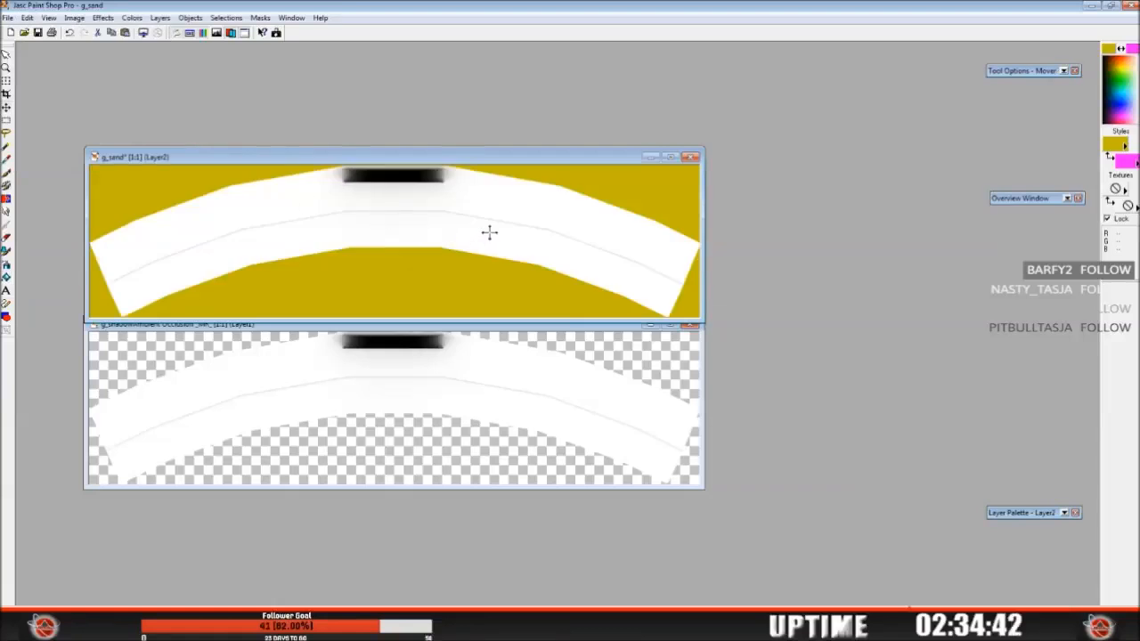
Step: Set the pasted shadow layer's blend mode to Multiply, lower its opacity to about half, and select Layer1
mouse_move(1022, 514)
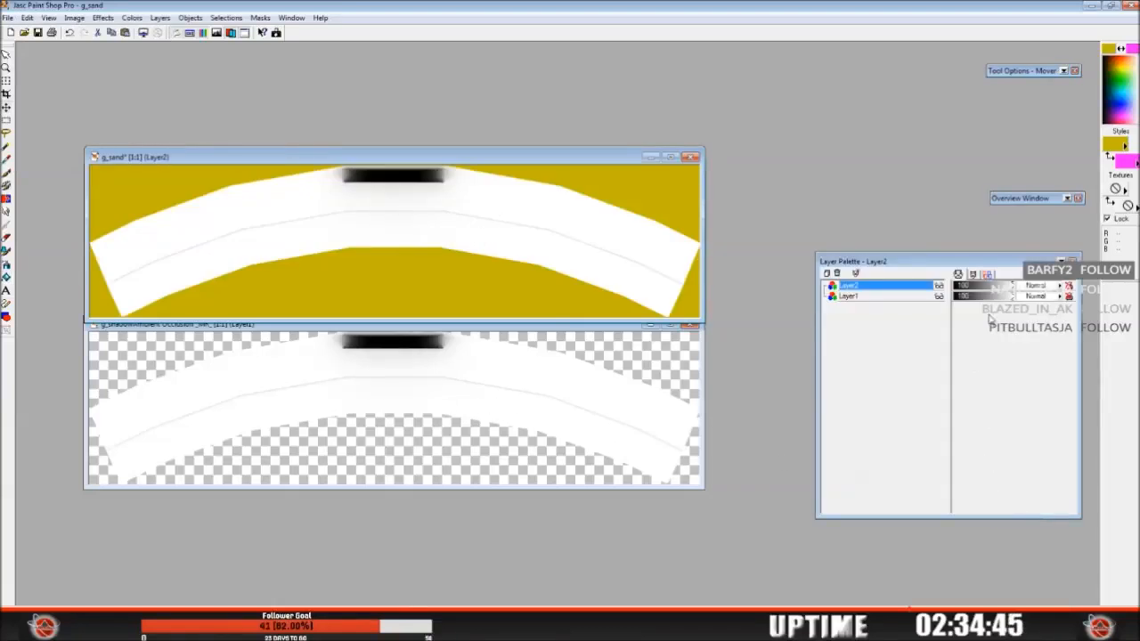
click(1035, 287)
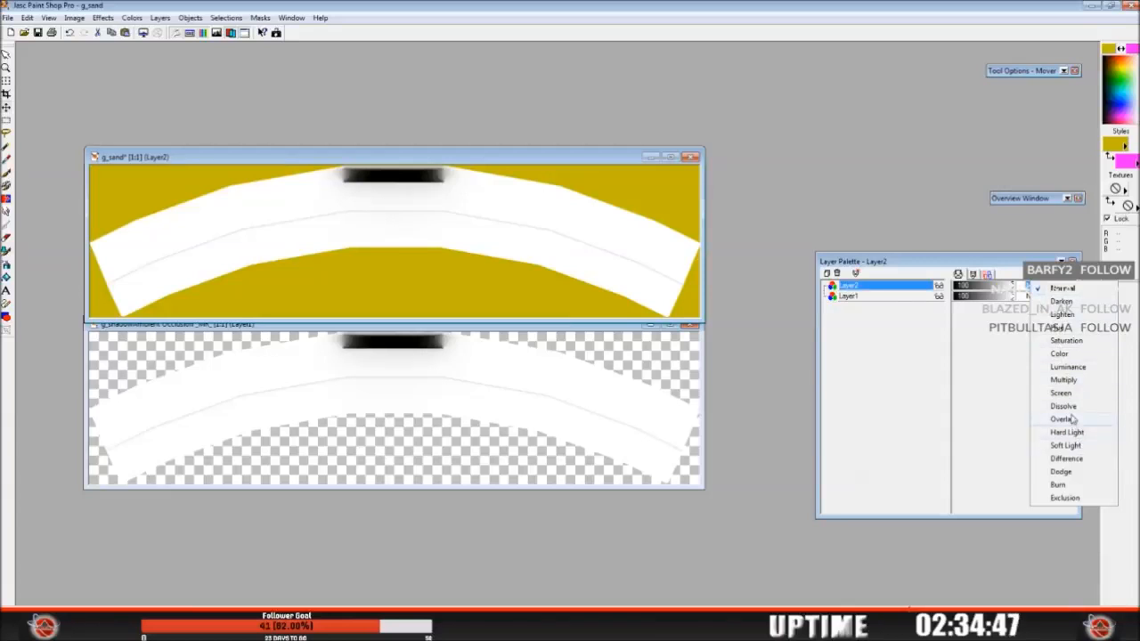
click(1069, 380)
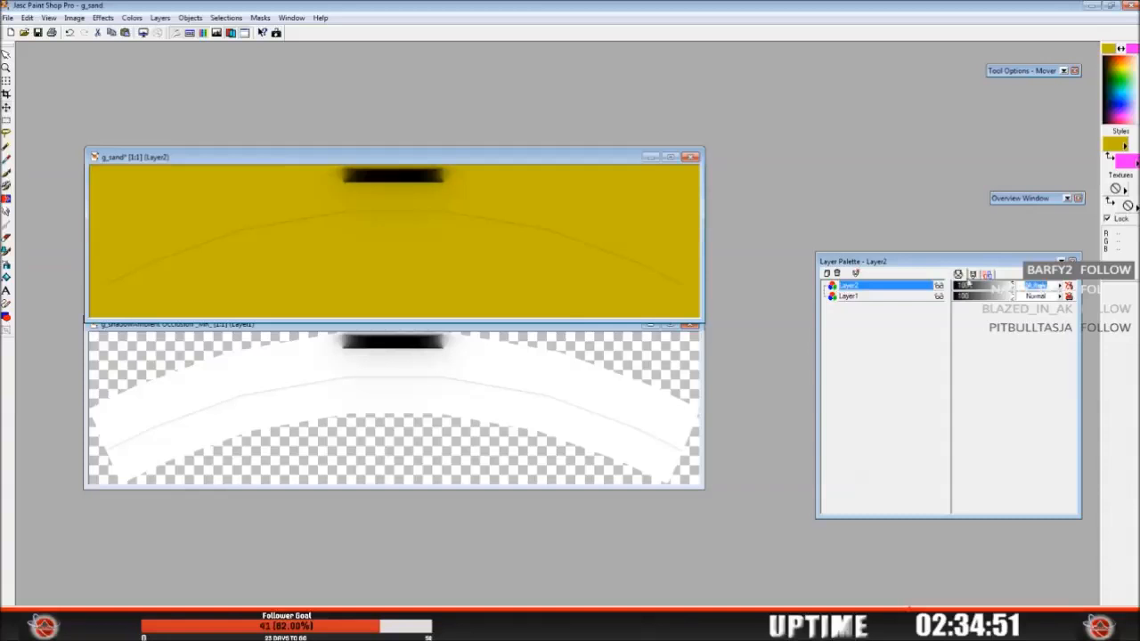
drag(1015, 292, 982, 288)
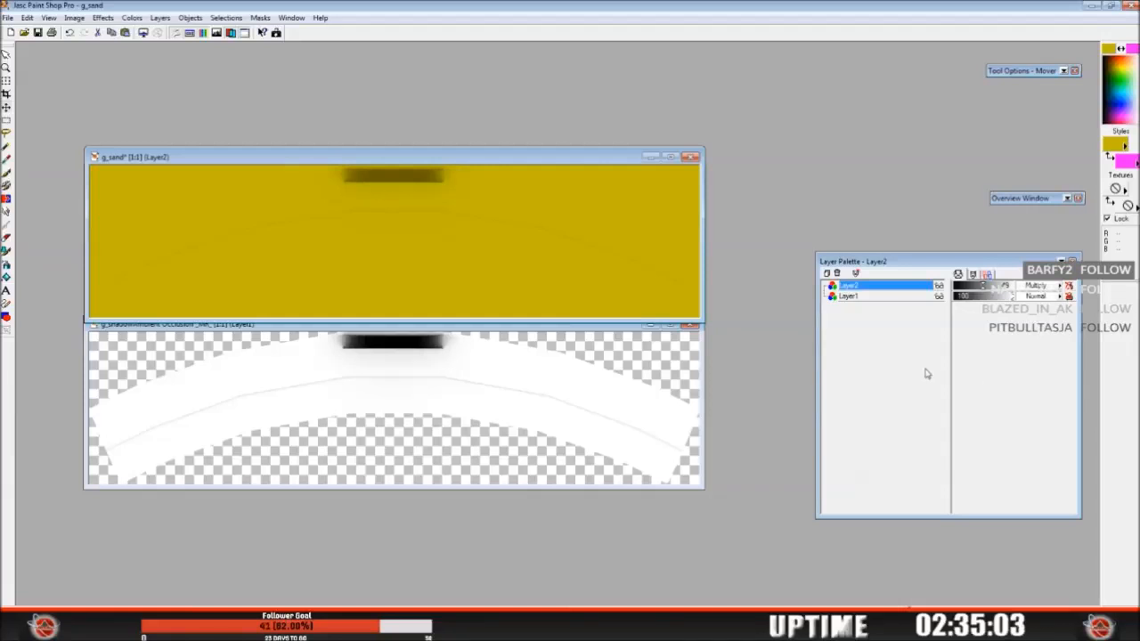
click(865, 300)
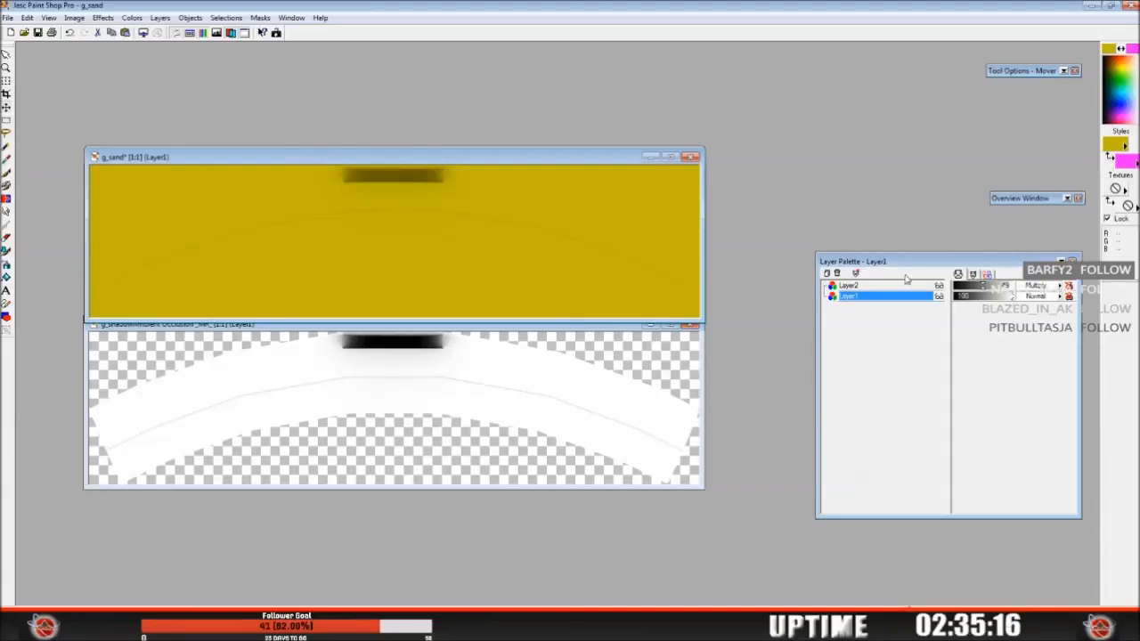
mouse_move(888, 289)
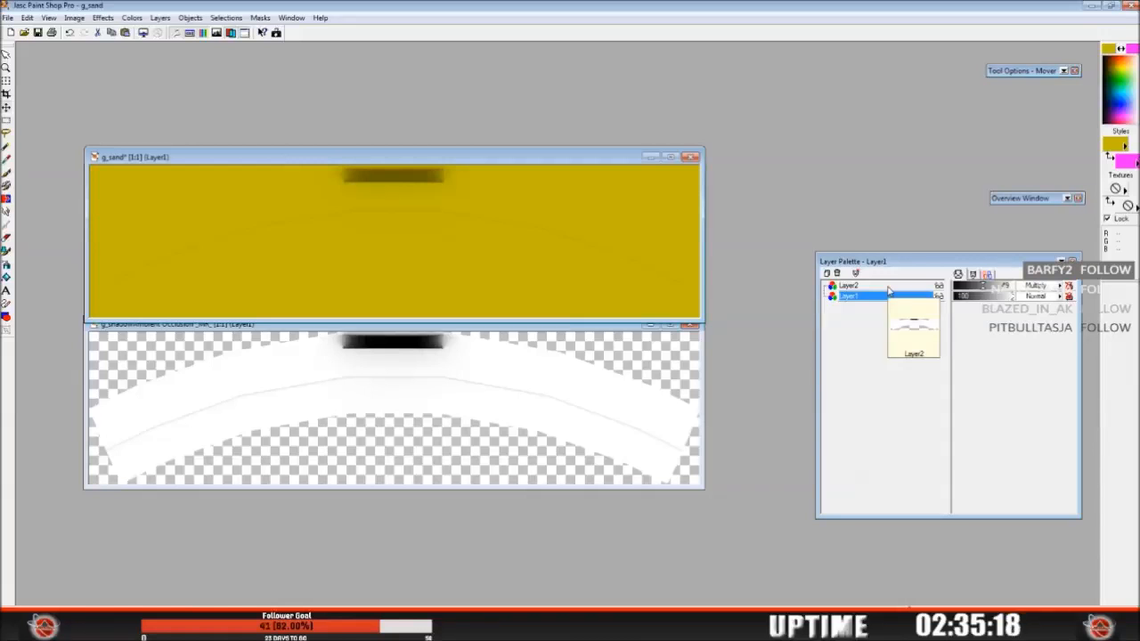
Step: Try converting the ambient occlusion image to grey scale, undo it, and turn the image into a negative
click(700, 375)
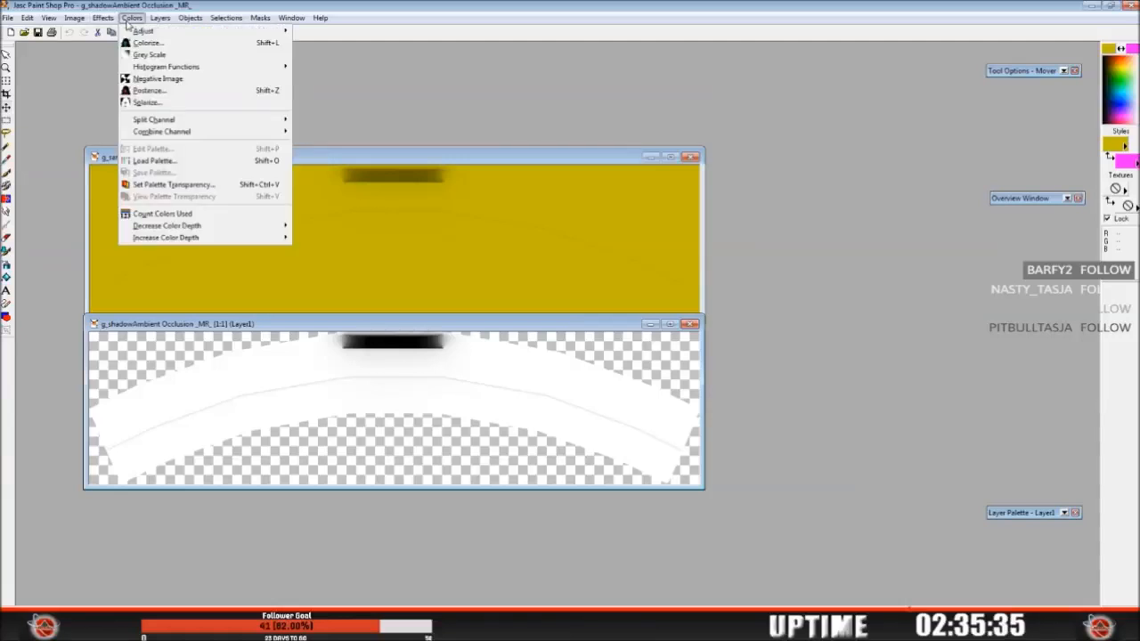
click(151, 55)
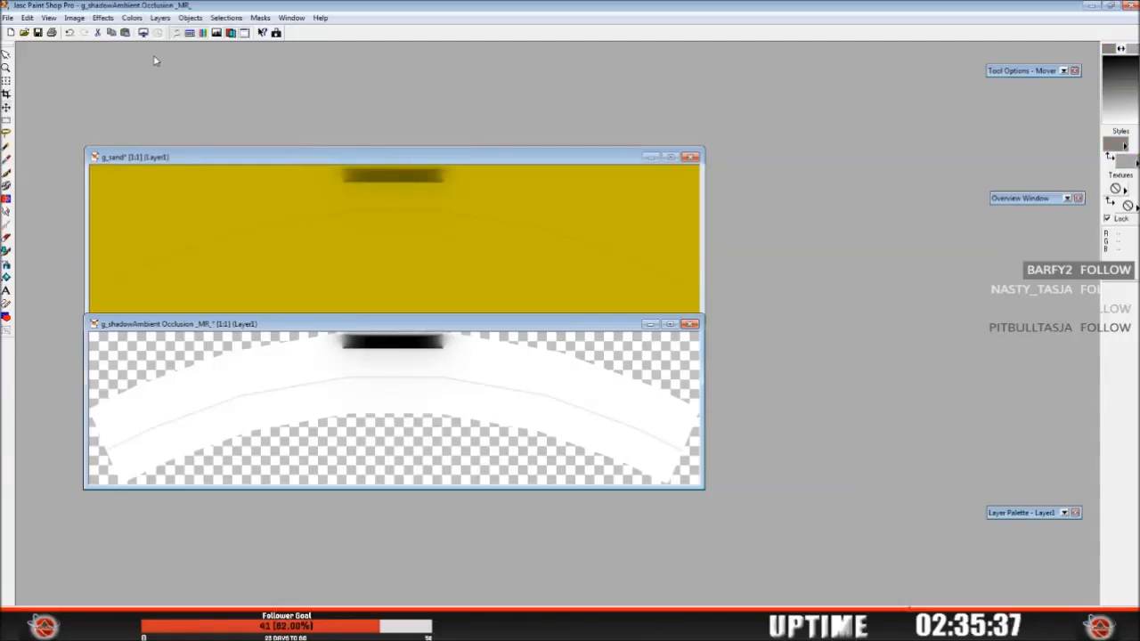
click(70, 32)
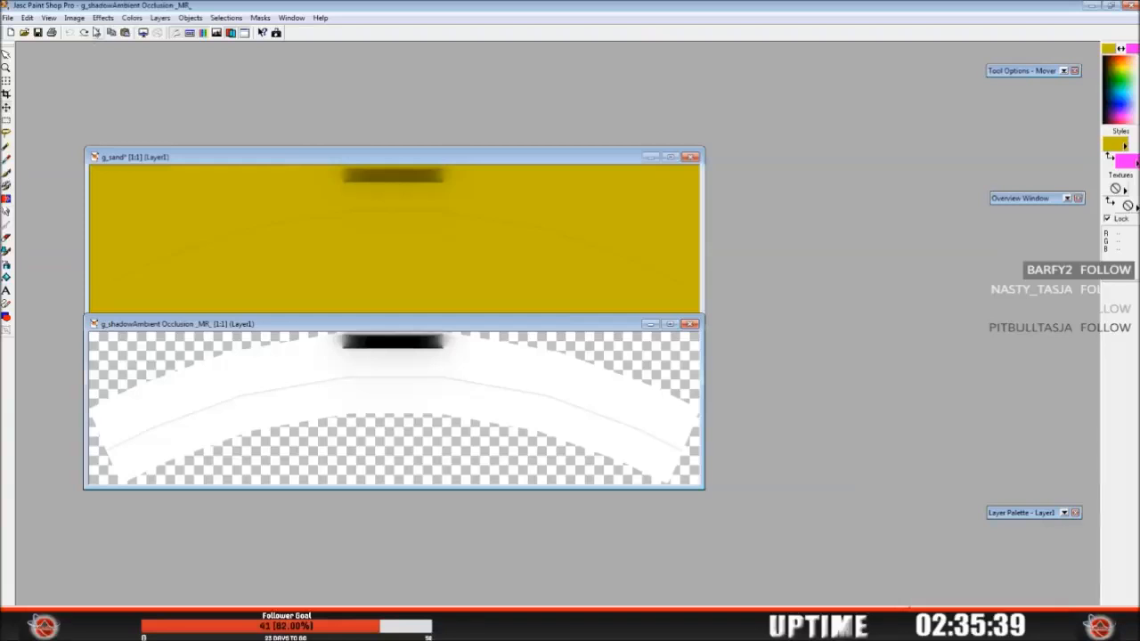
click(77, 22)
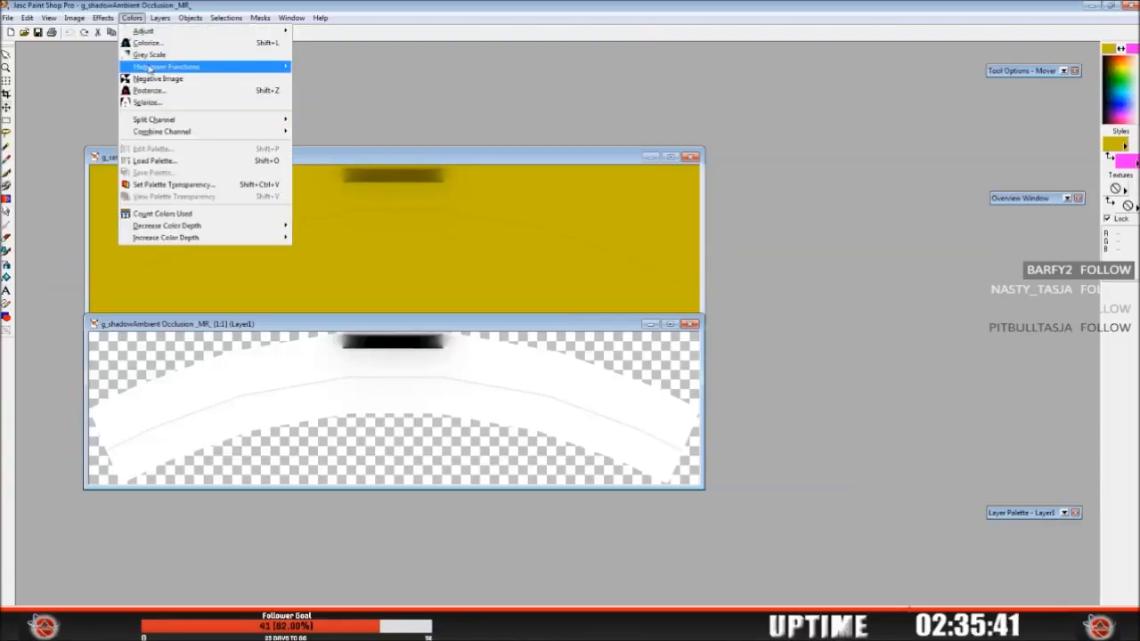
click(153, 80)
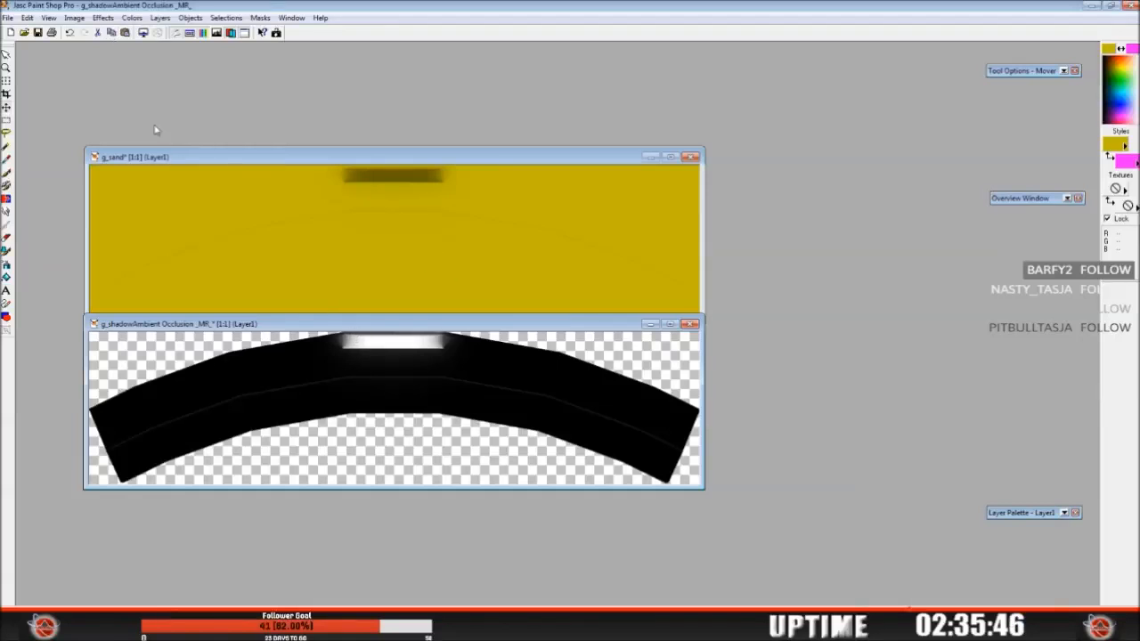
Step: Copy the negative ambient occlusion image and paste it into g_sand as a new layer above Layer1
click(26, 18)
click(66, 97)
click(227, 161)
click(27, 18)
mouse_move(62, 116)
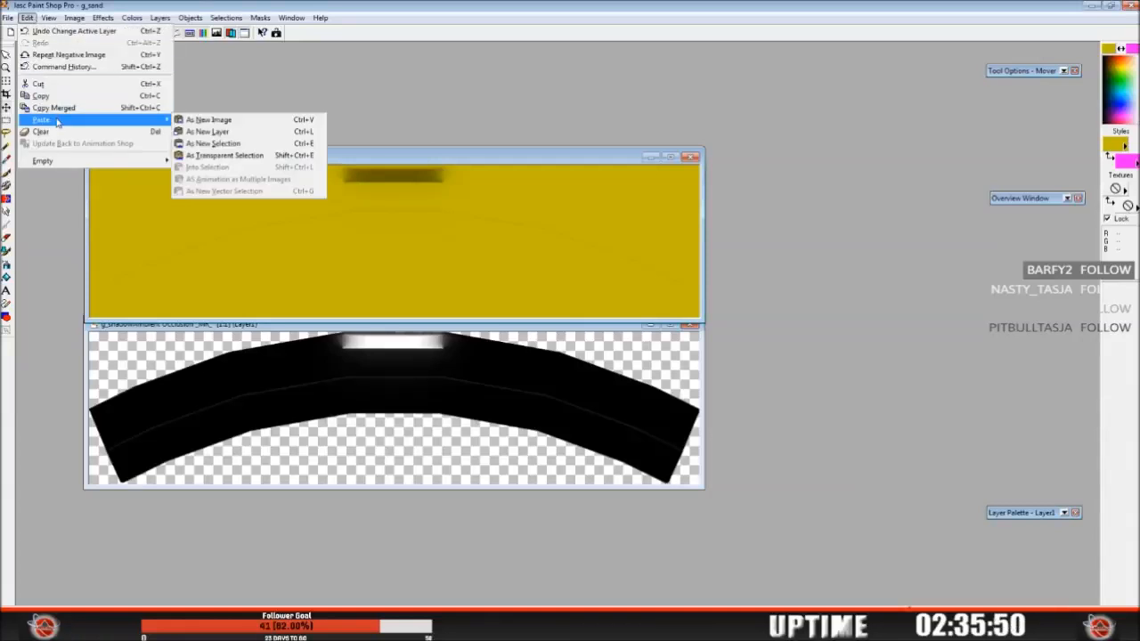
click(218, 130)
mouse_move(1015, 515)
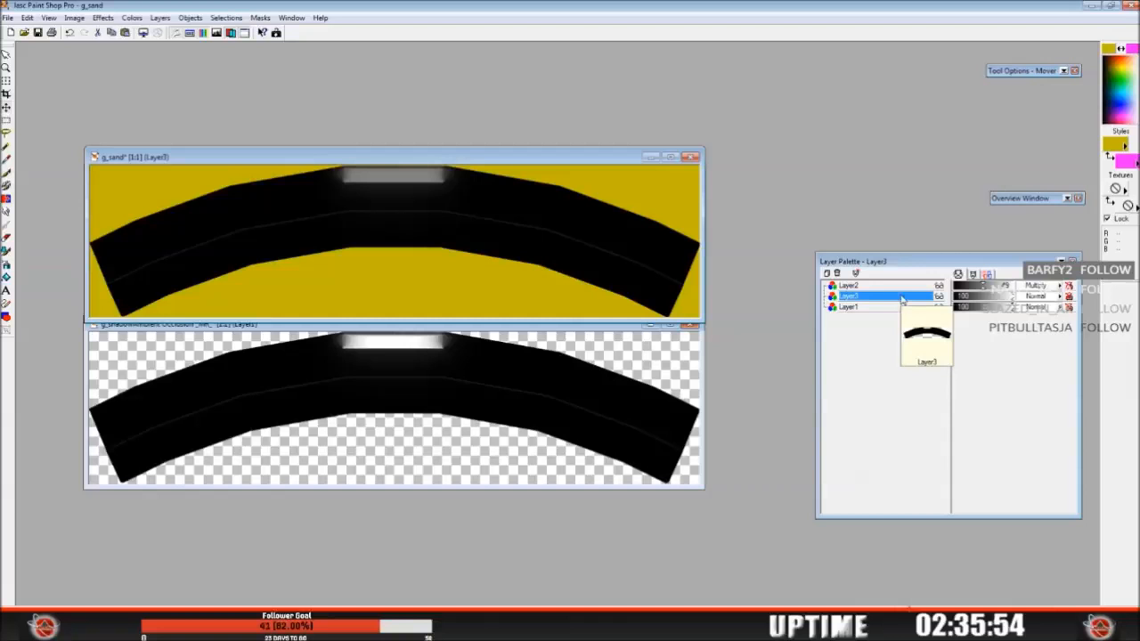
Step: Delete Layer3 and the Multiply Layer2 from g_sand, leaving only the sand-coloured base layer
mouse_move(871, 311)
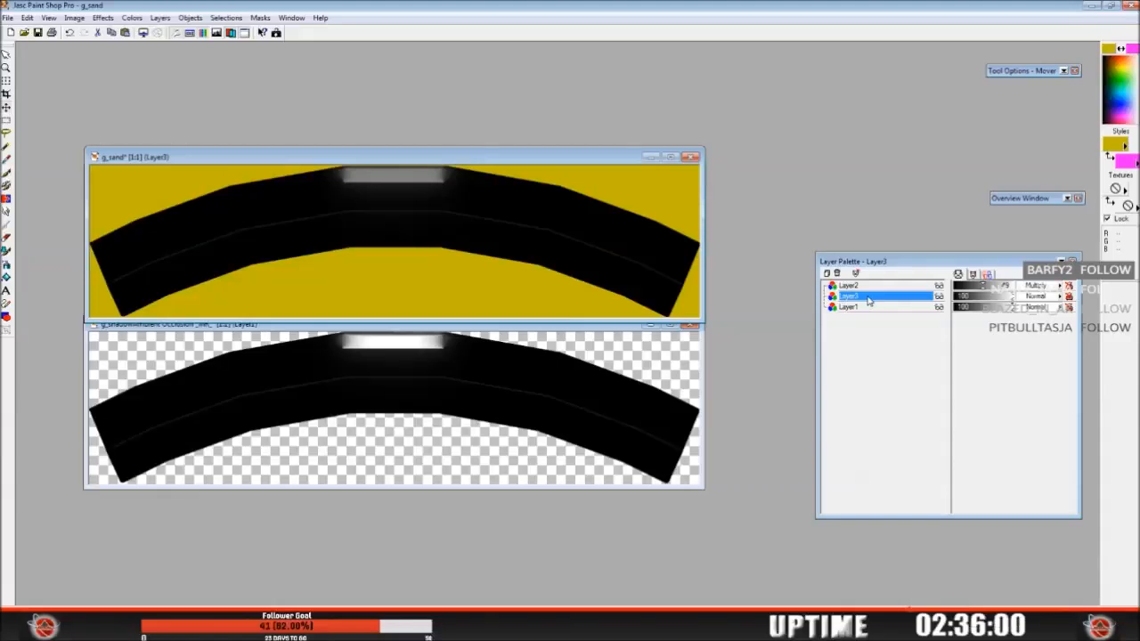
right_click(869, 299)
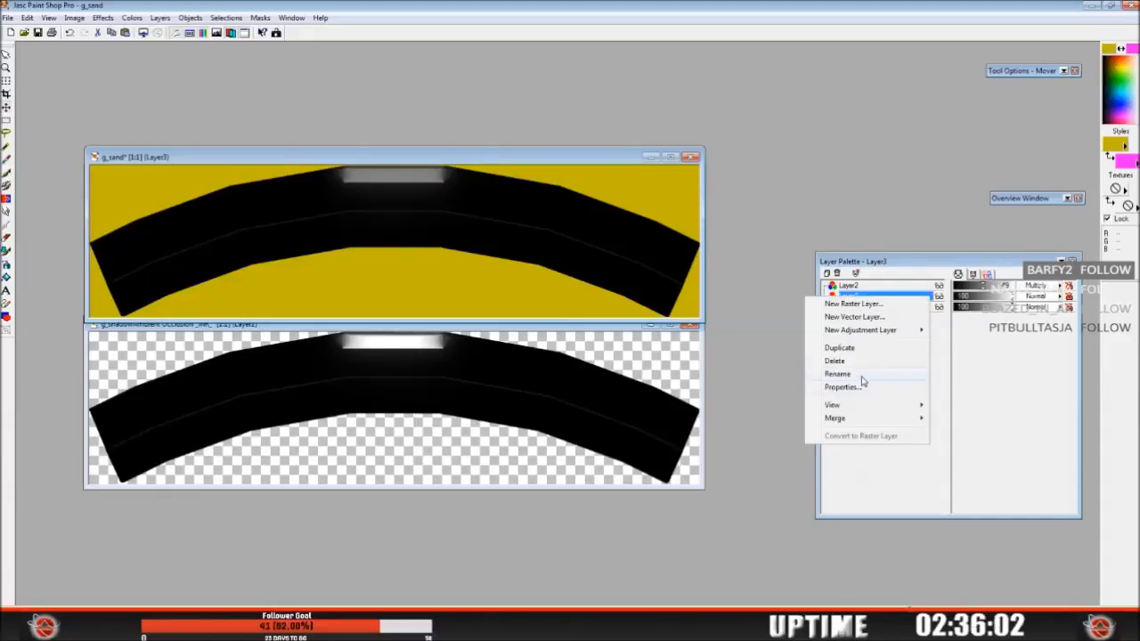
click(860, 361)
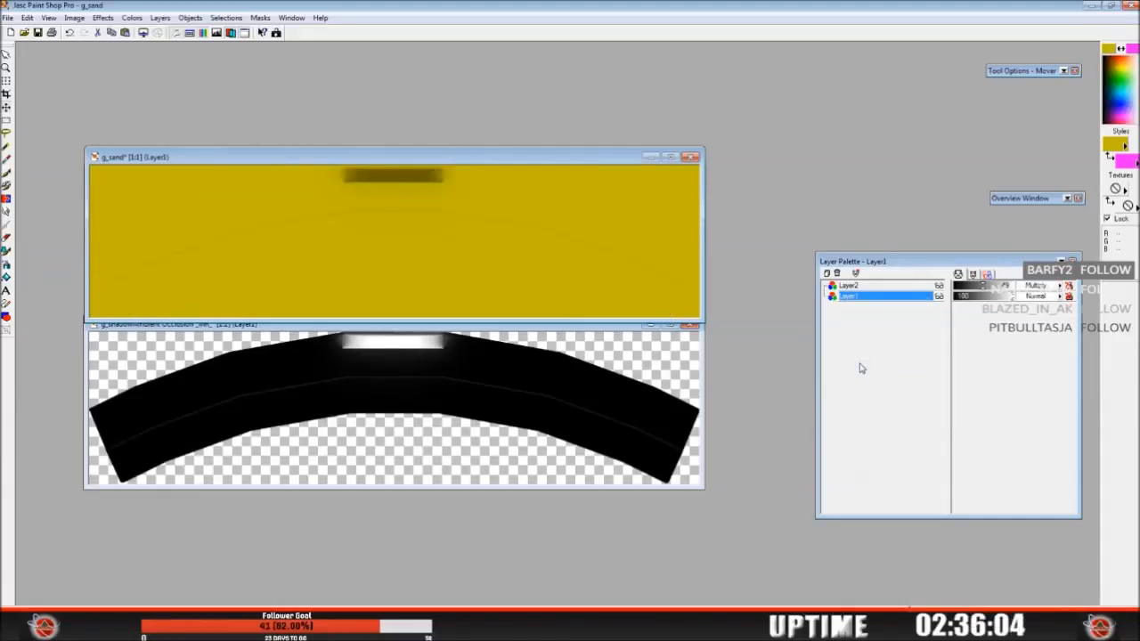
click(882, 286)
right_click(881, 286)
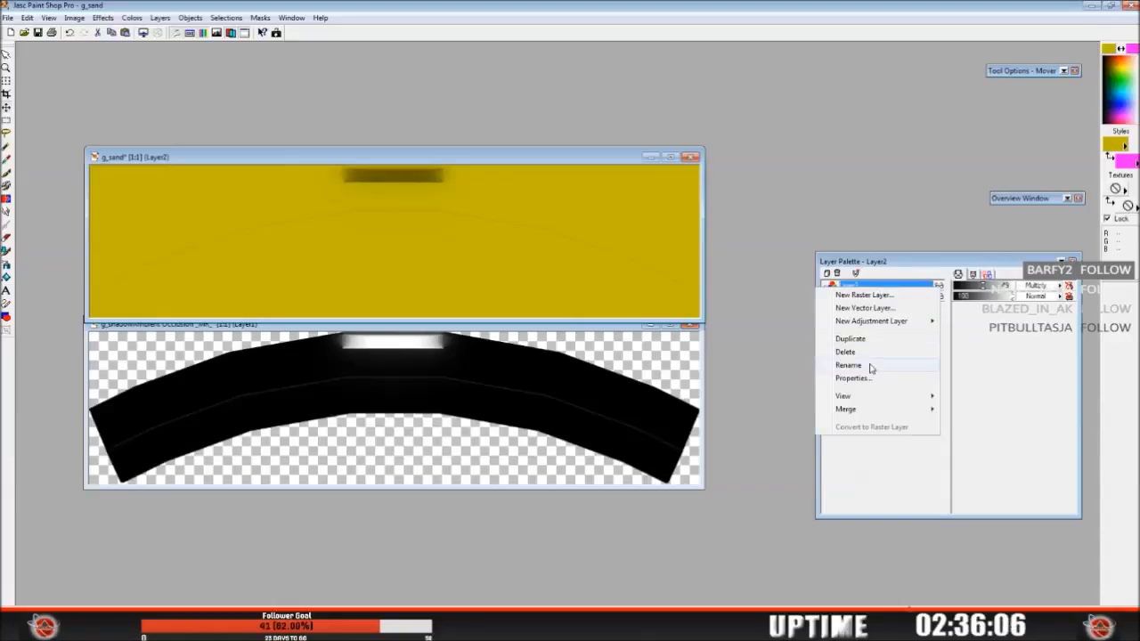
click(869, 353)
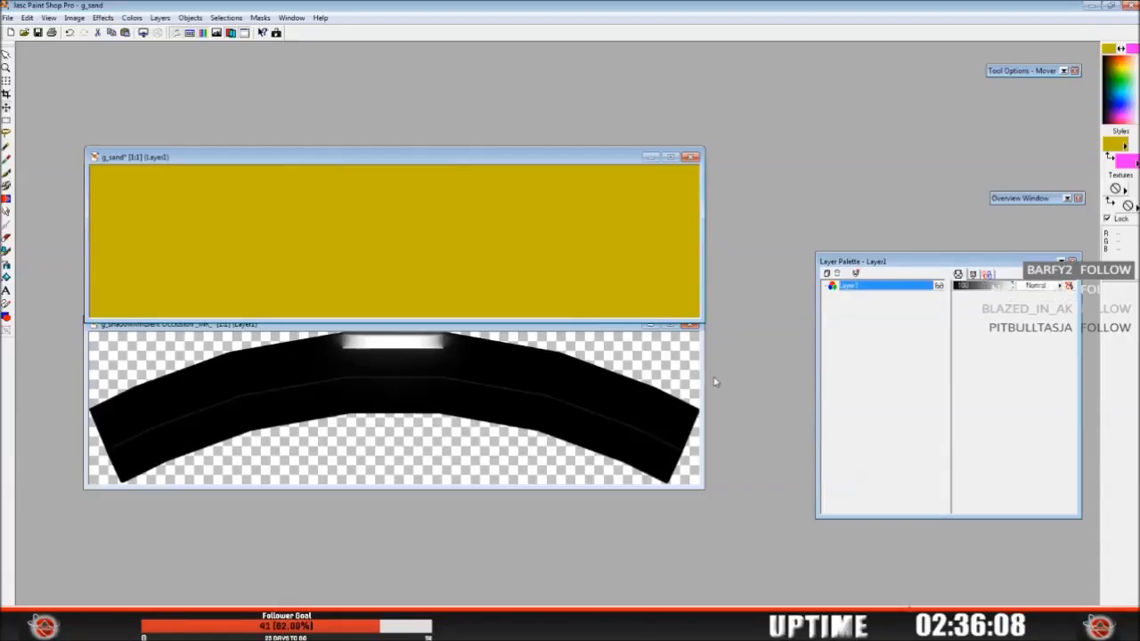
Step: Copy the negative ambient occlusion image again and paste it as a new layer over g_sand's base layer
click(680, 369)
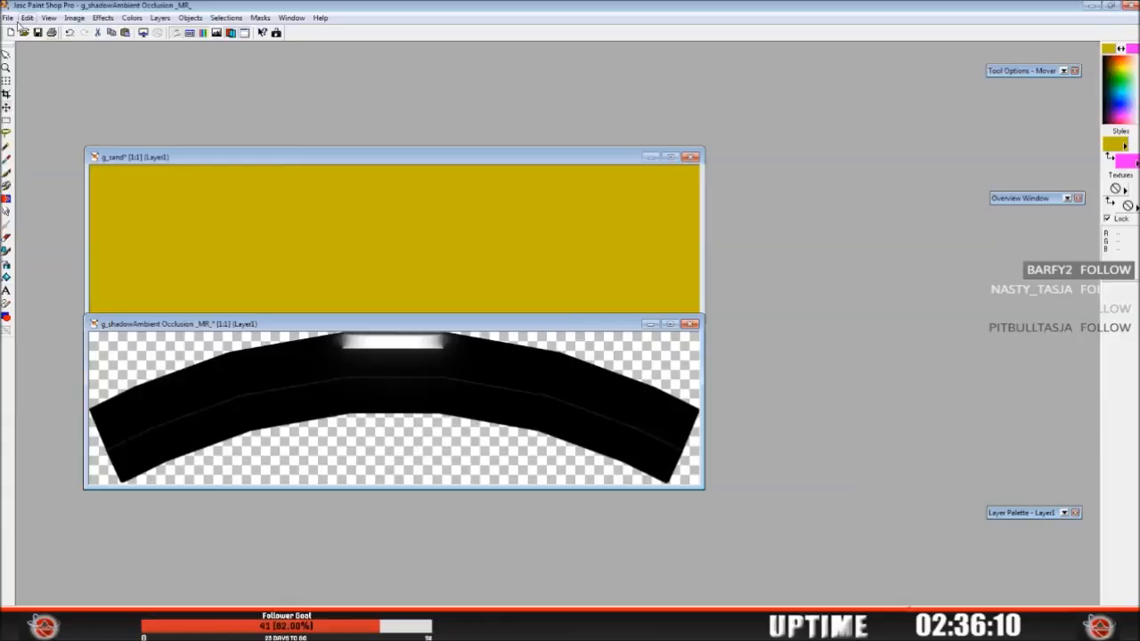
click(29, 19)
click(62, 95)
click(201, 156)
click(28, 17)
mouse_move(53, 120)
click(206, 130)
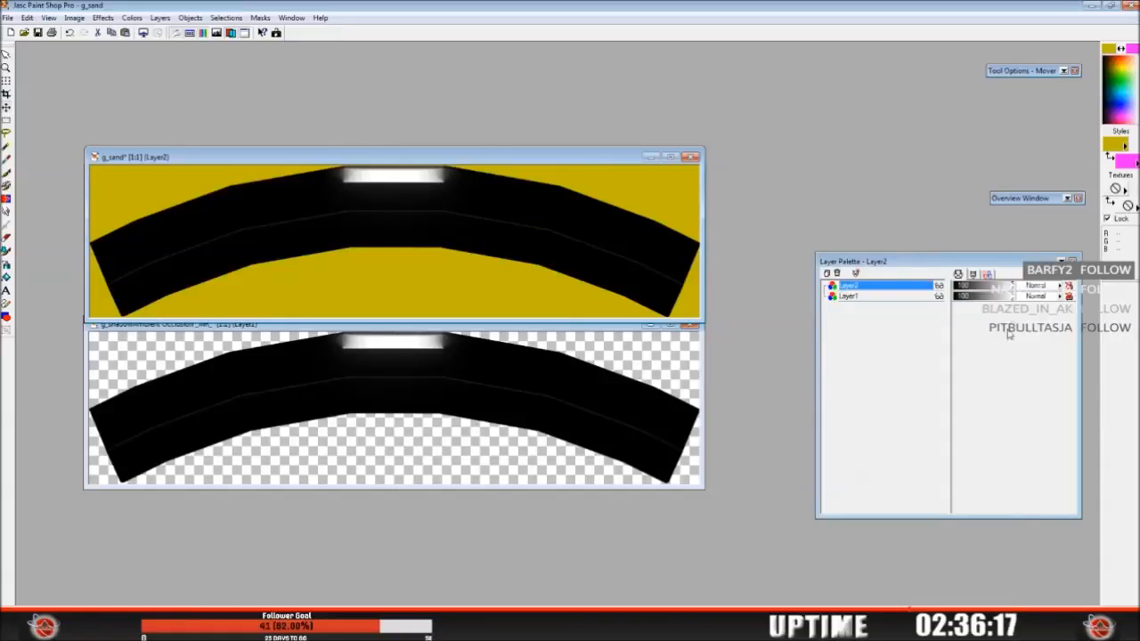
Step: Set the foreground colour to black (#000000) and flood-fill g_sand's Layer1 with it
click(894, 296)
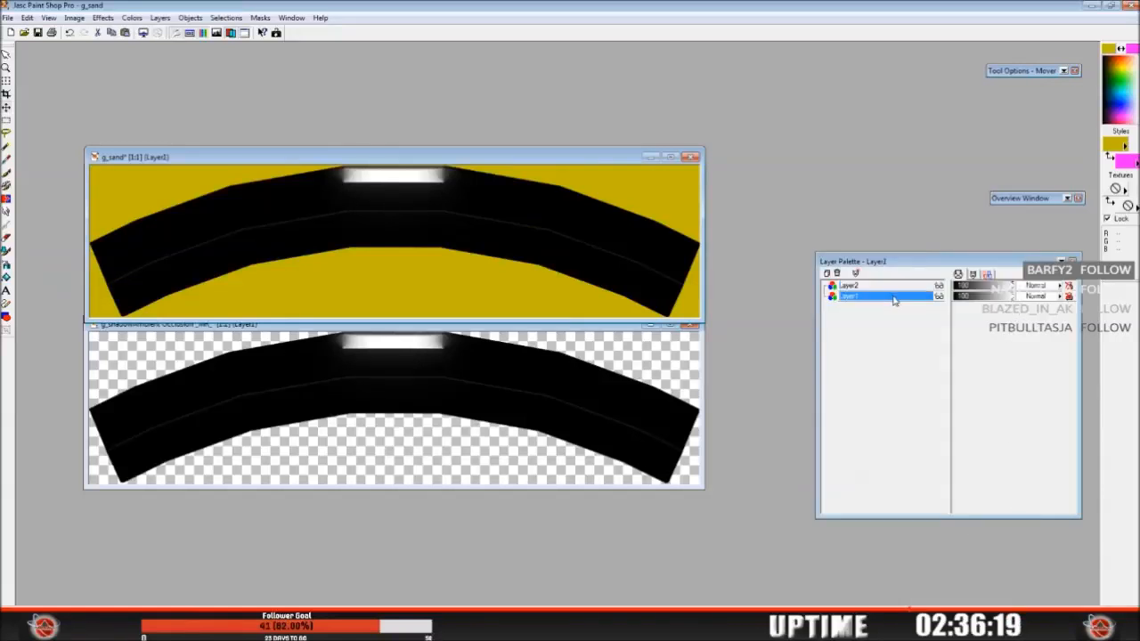
click(1113, 144)
click(535, 211)
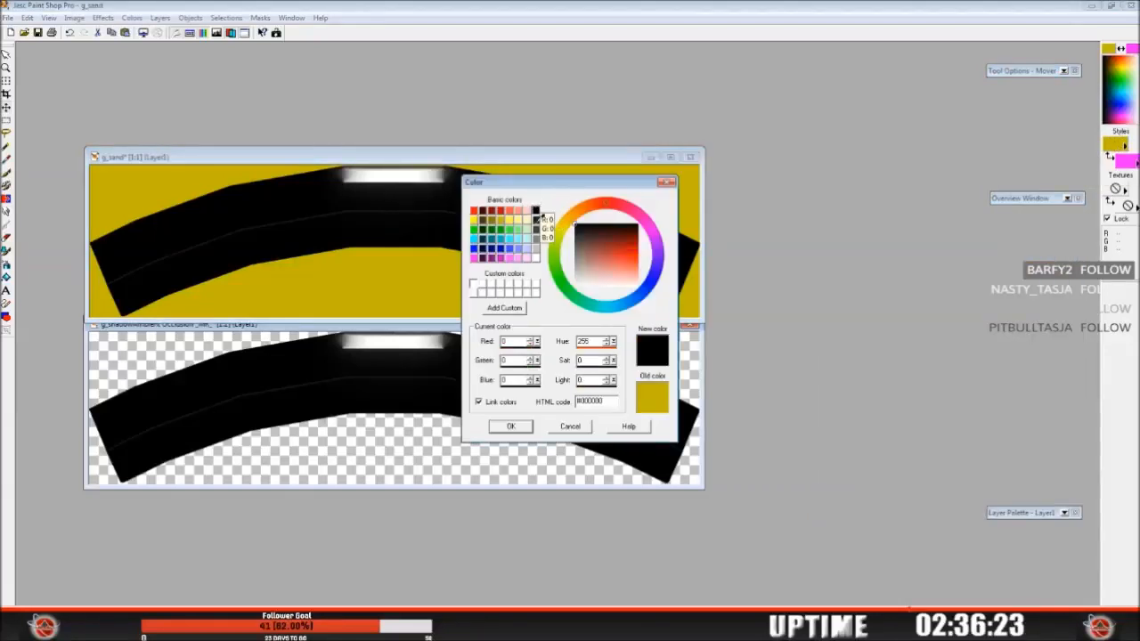
click(510, 426)
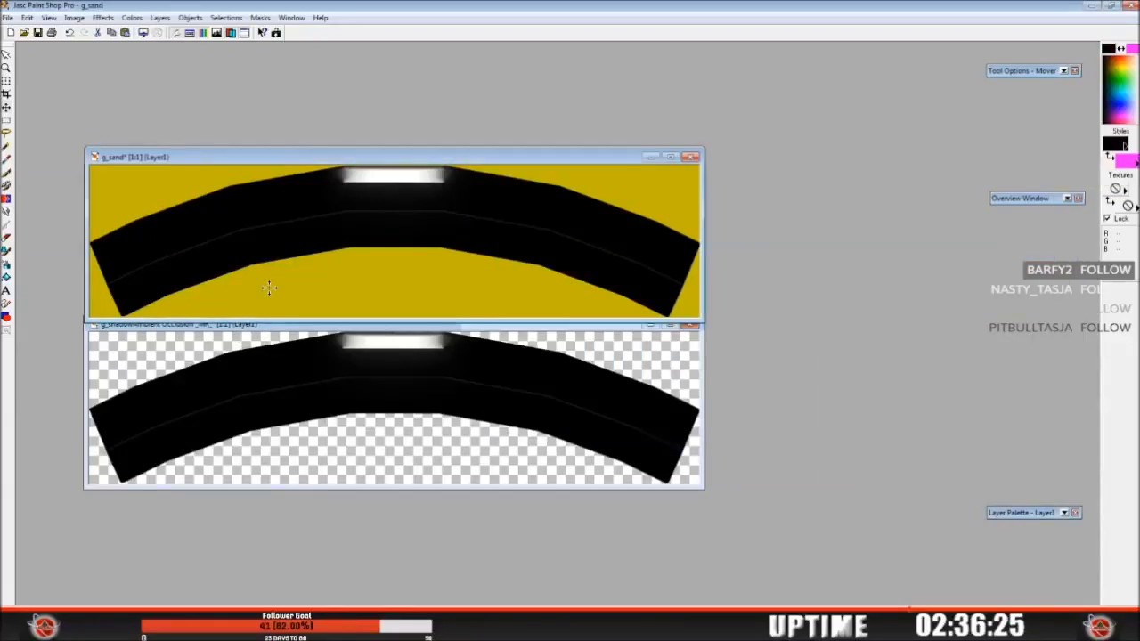
click(6, 276)
click(293, 287)
Step: Lower the opacity of g_sand's Layer2 to about half to soften the white shadow area
mouse_move(1037, 517)
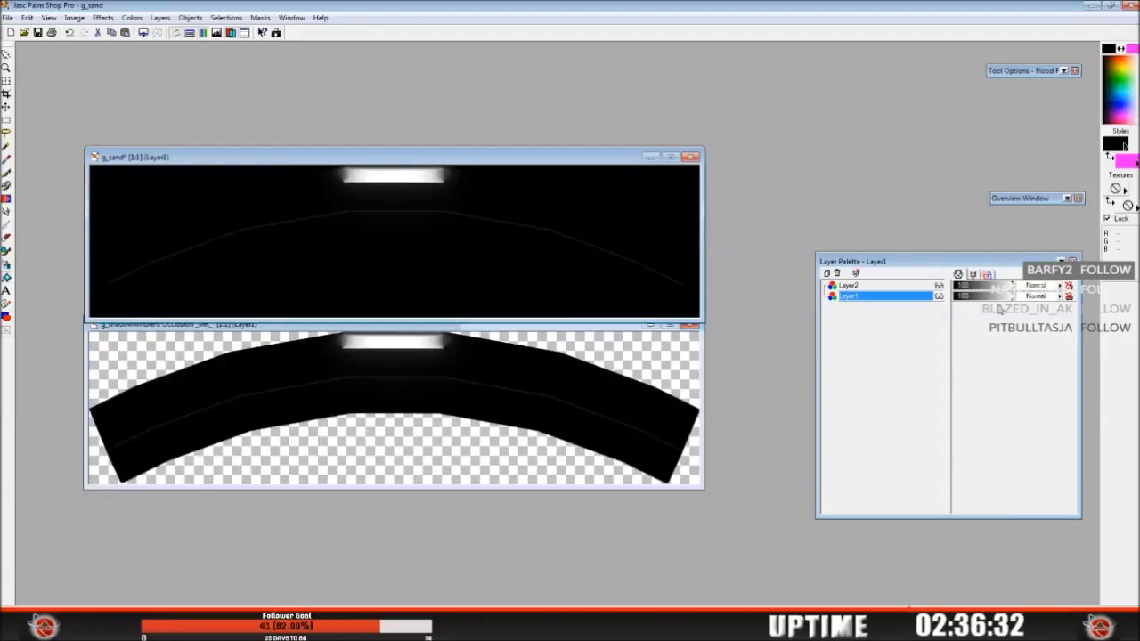
drag(1016, 291, 1001, 292)
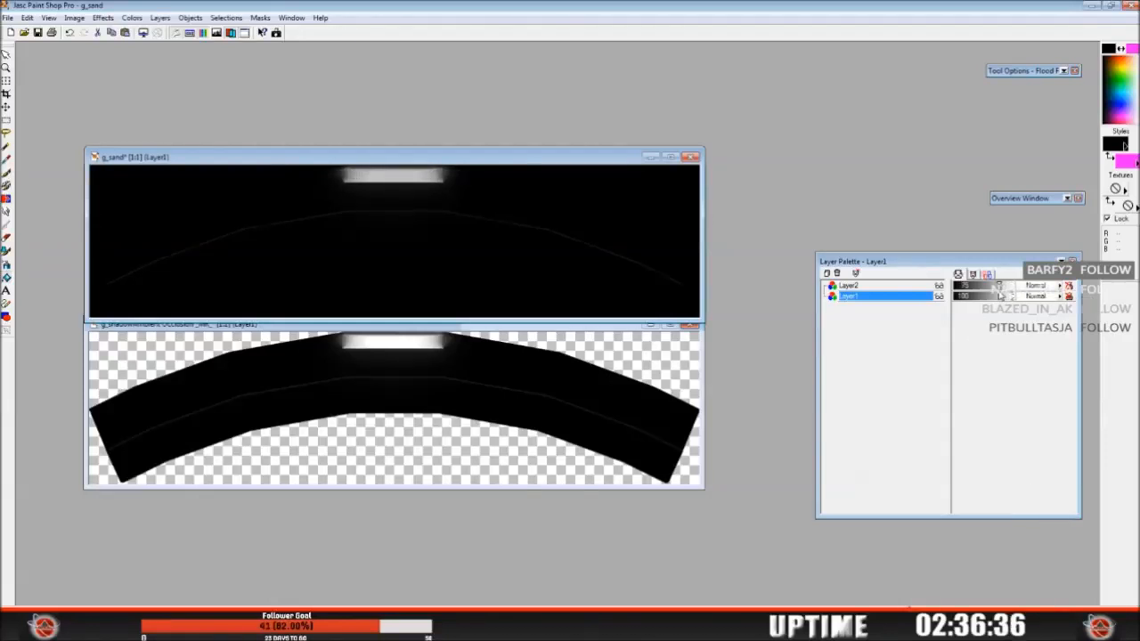
drag(1000, 297, 984, 301)
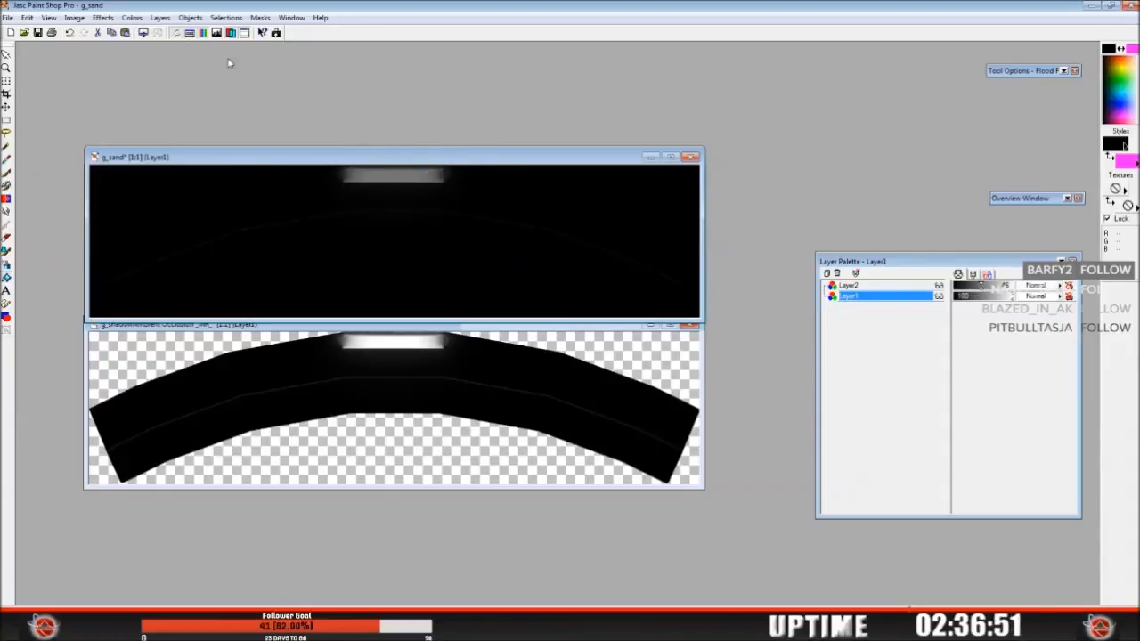
Step: Flatten all of g_sand's layers and decrease its colour depth to 16 colors (4 bit) with nearest-color reduction
click(160, 18)
mouse_move(176, 149)
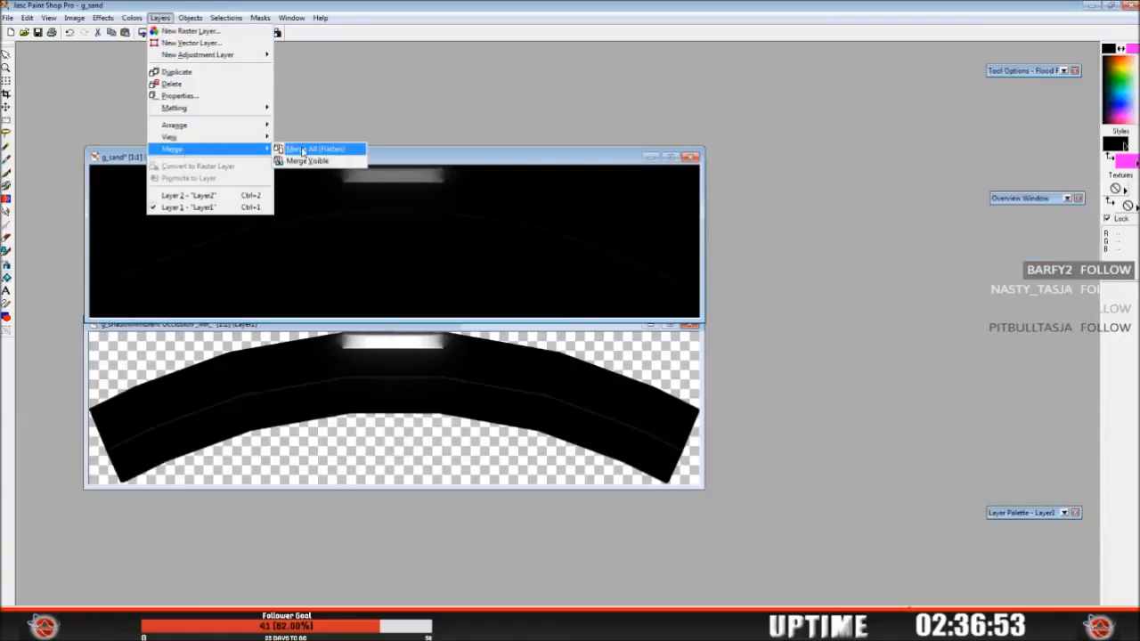
click(305, 148)
click(132, 18)
mouse_move(184, 227)
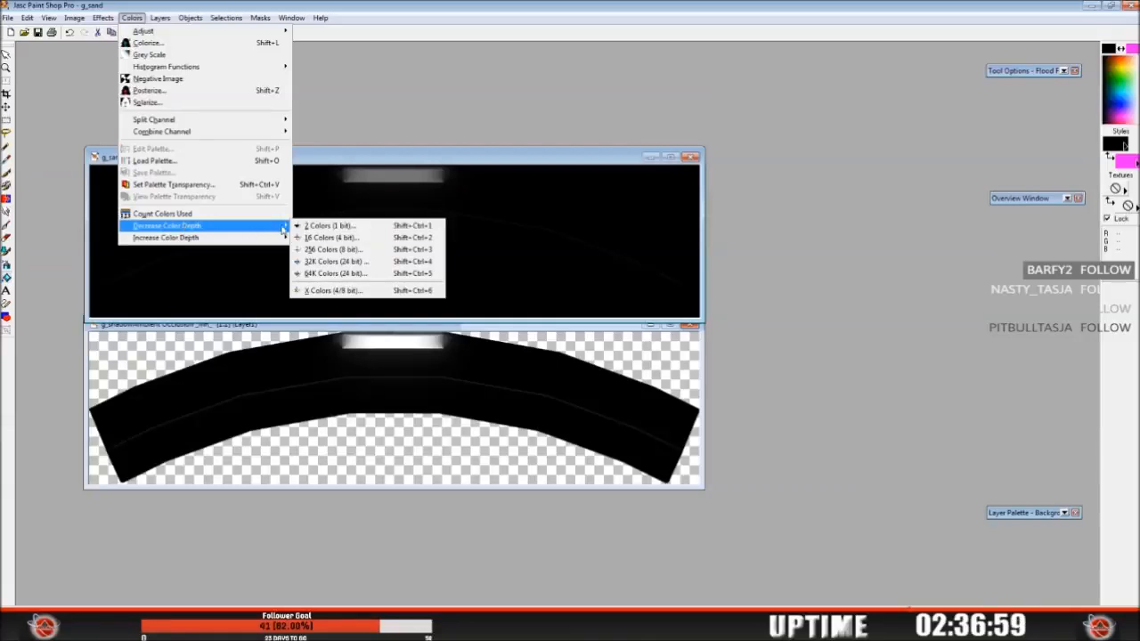
click(326, 238)
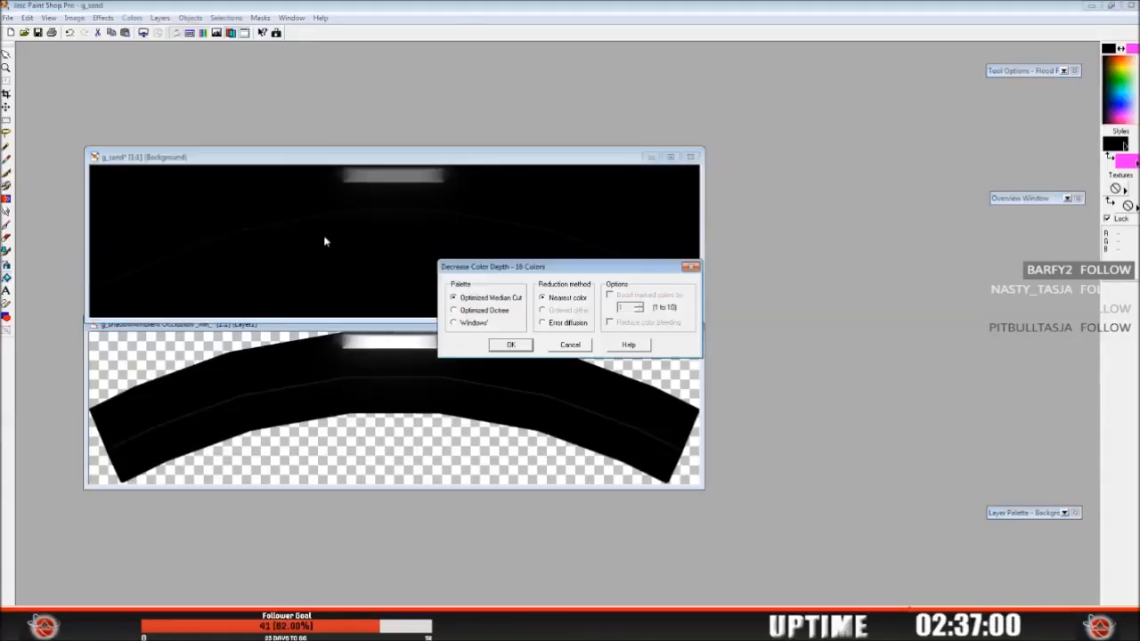
click(515, 346)
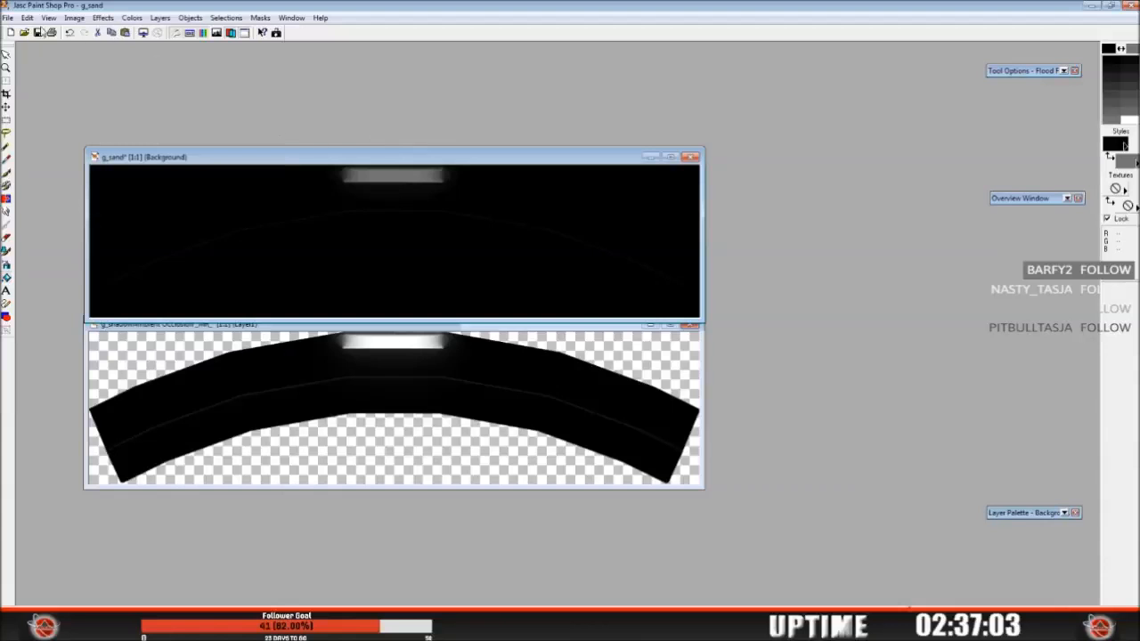
Step: Save the flattened shadow image to the Desktop as a bitmap under the name g_shadow_ti
click(7, 17)
click(49, 108)
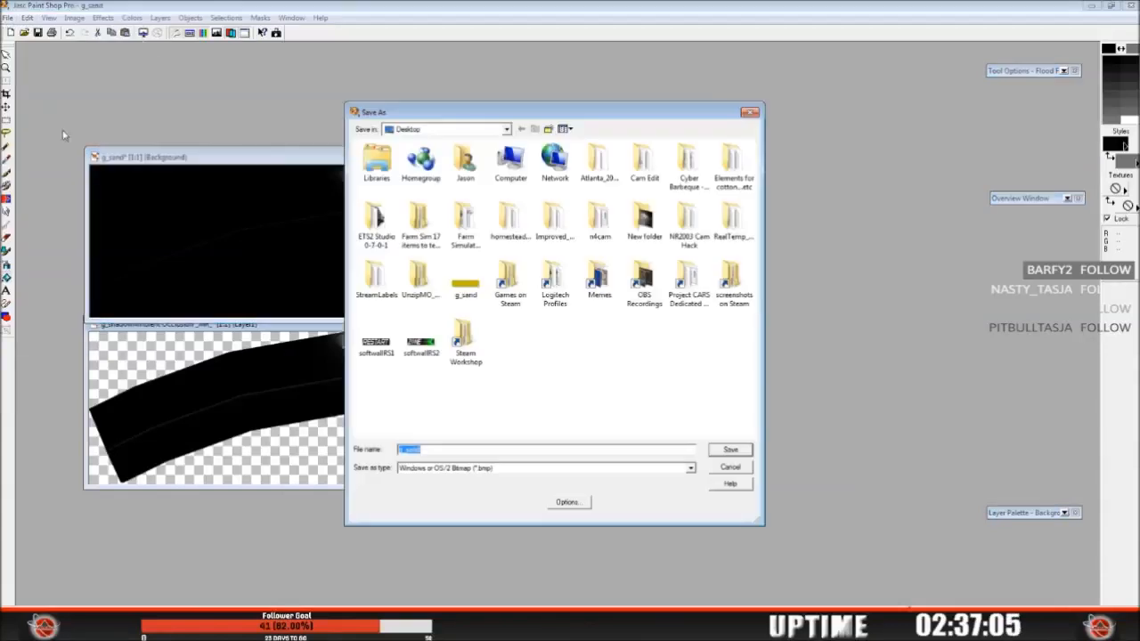
click(444, 449)
key(BackSpace)
key(BackSpace)
key(BackSpace)
key(BackSpace)
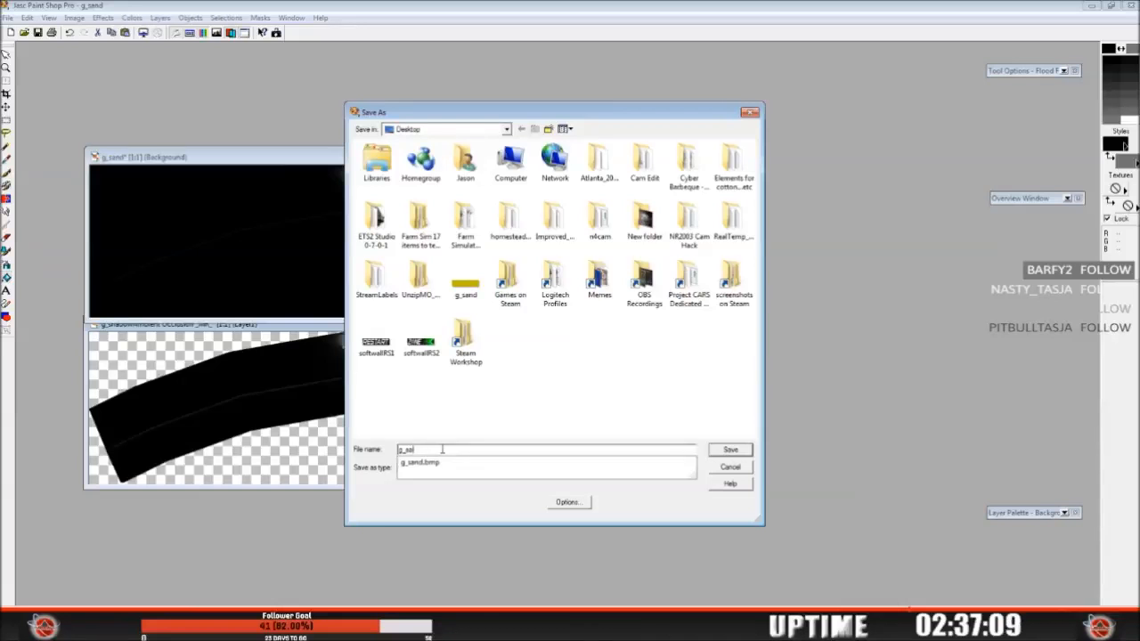
text(shadow)
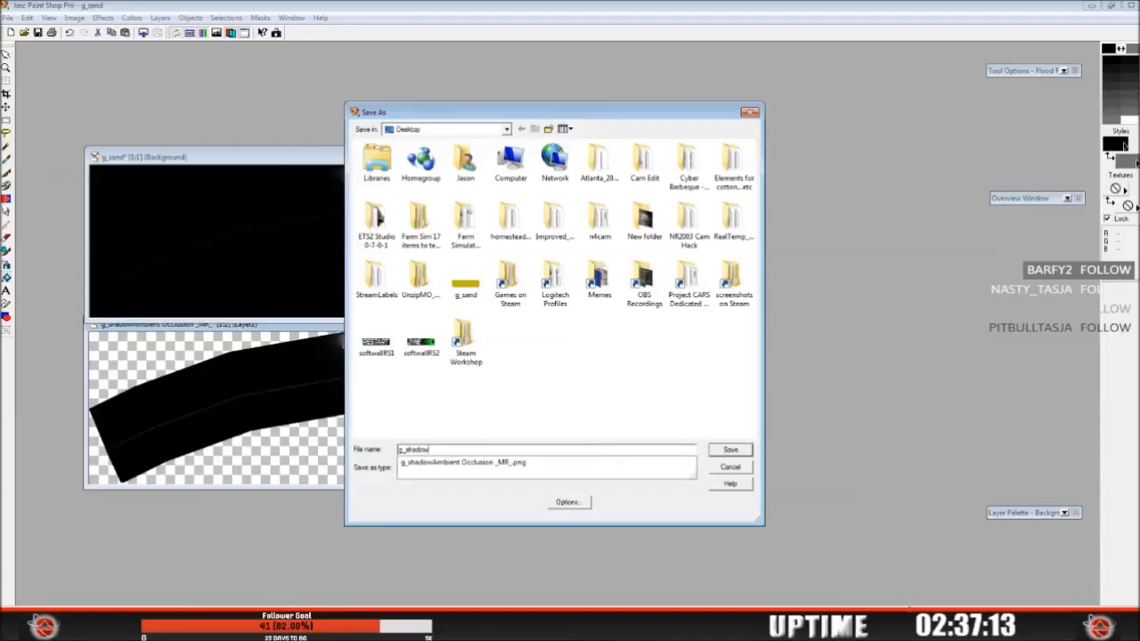
text(_ti)
click(730, 449)
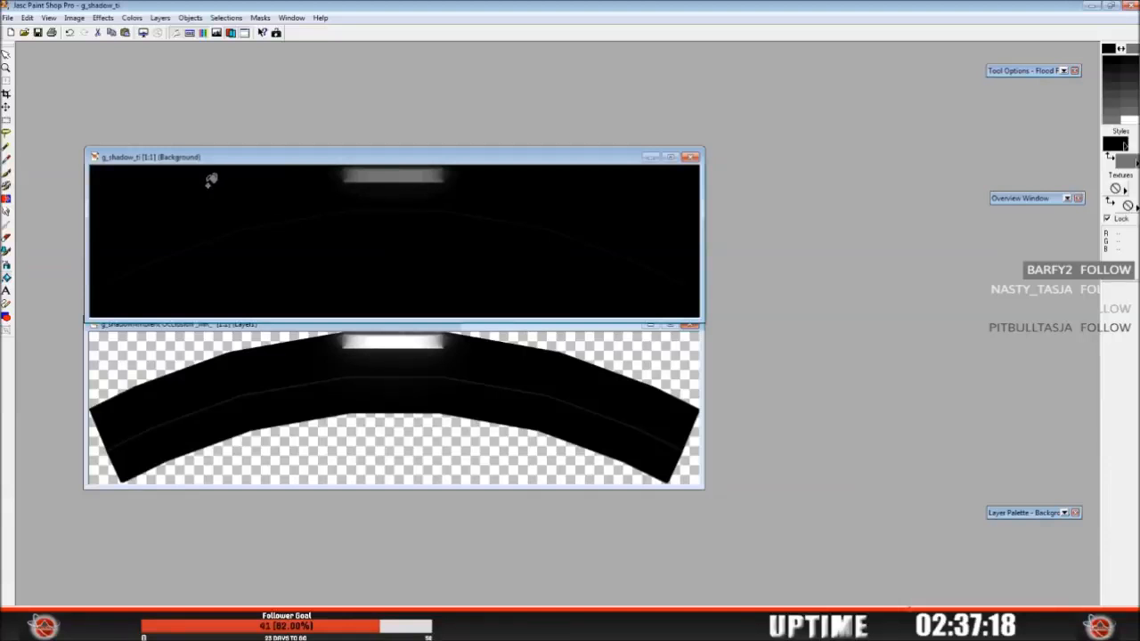
Step: Undo the colour-depth reduction and the layer merge to restore Layer1 and Layer2
click(69, 33)
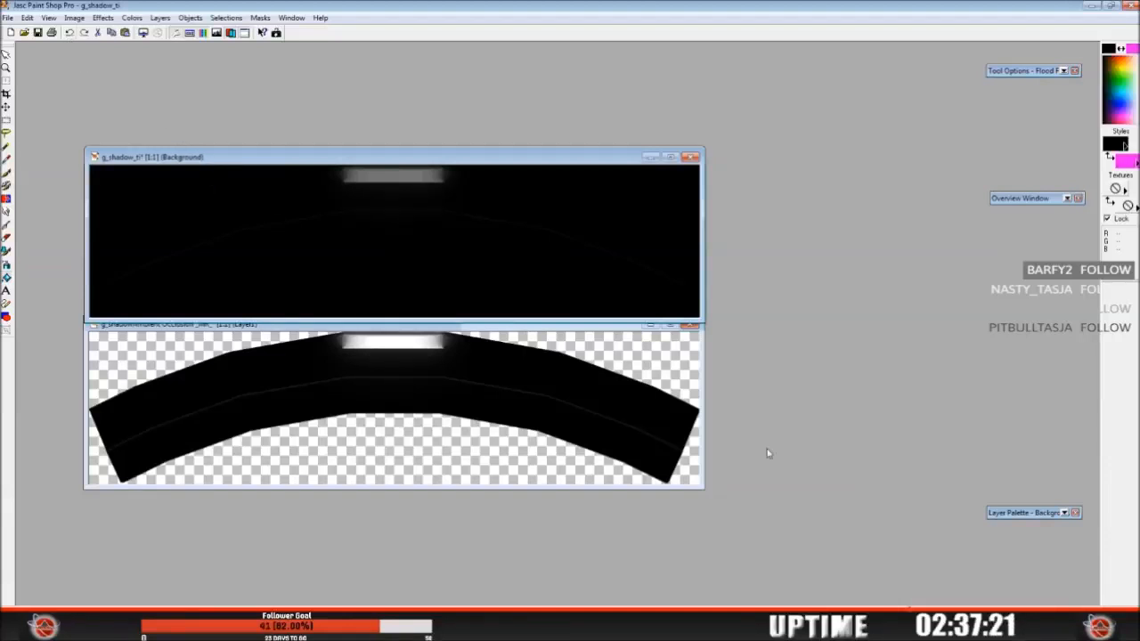
mouse_move(1033, 513)
click(68, 33)
mouse_move(1026, 515)
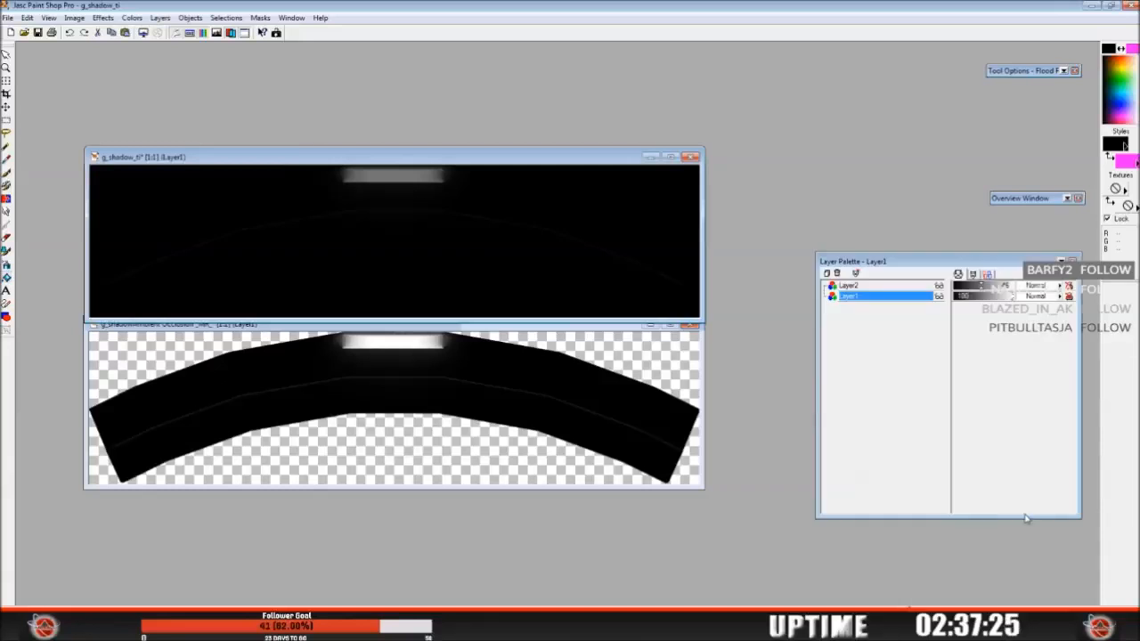
Step: Hide Layer2 and flatten the image so only the solid black layer is kept
click(939, 285)
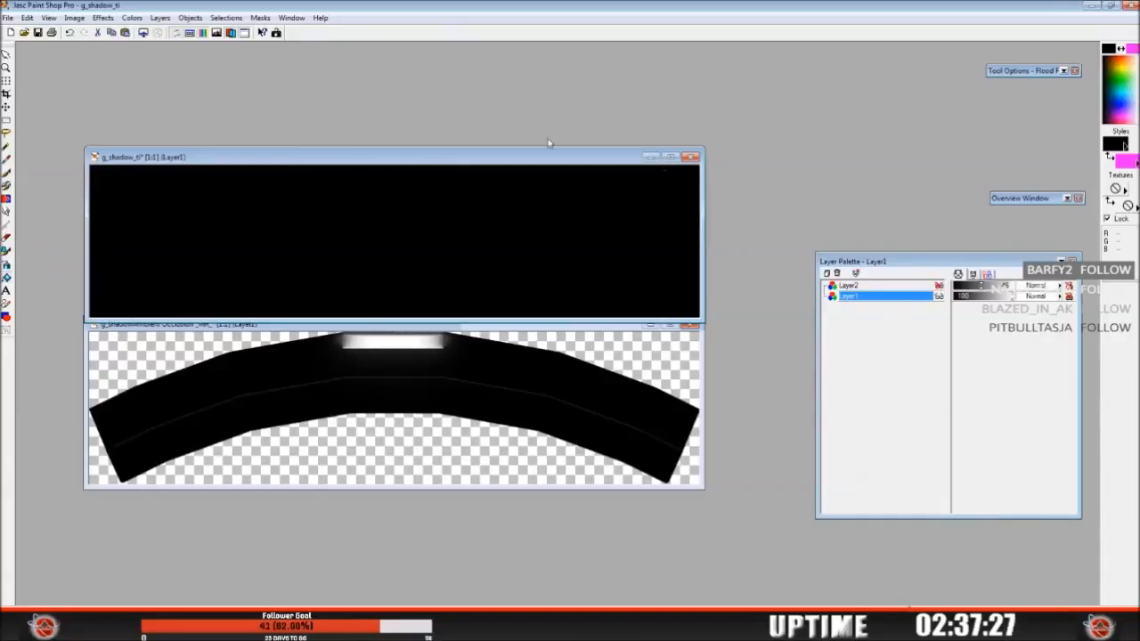
click(160, 18)
mouse_move(205, 150)
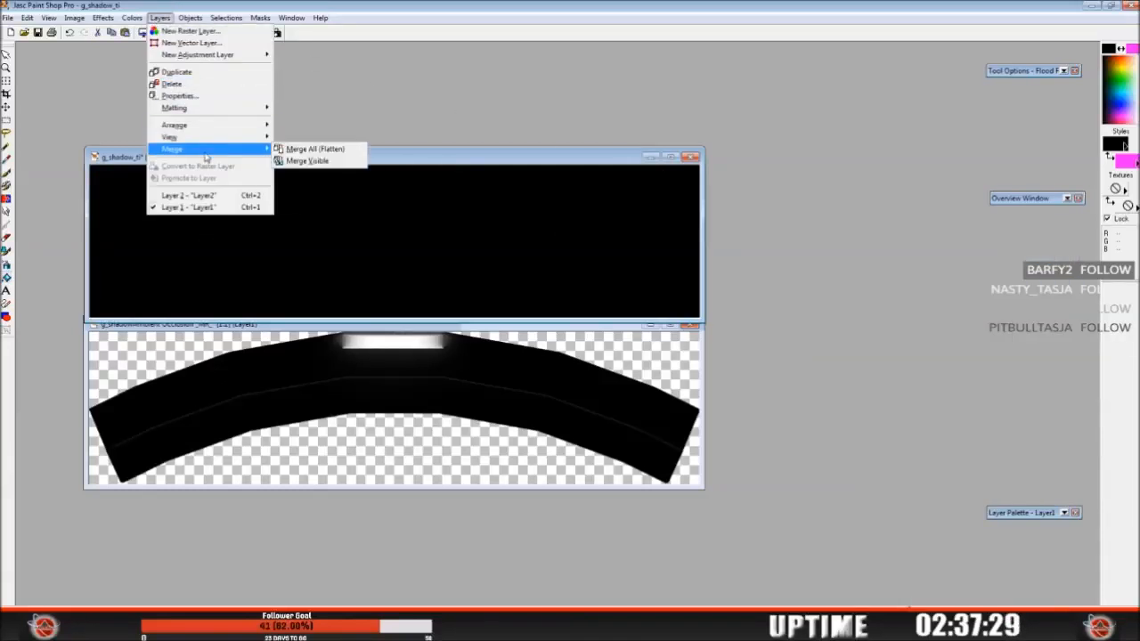
click(313, 149)
Step: Save the plain black image to the Desktop as a bitmap under the name g_shadow
click(8, 18)
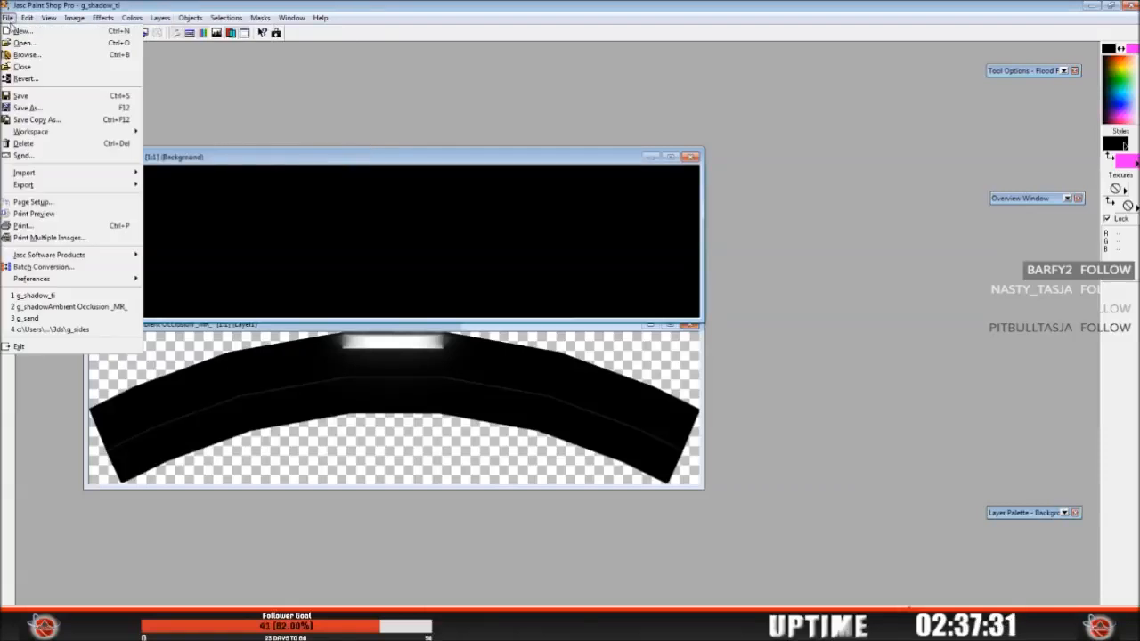
click(29, 107)
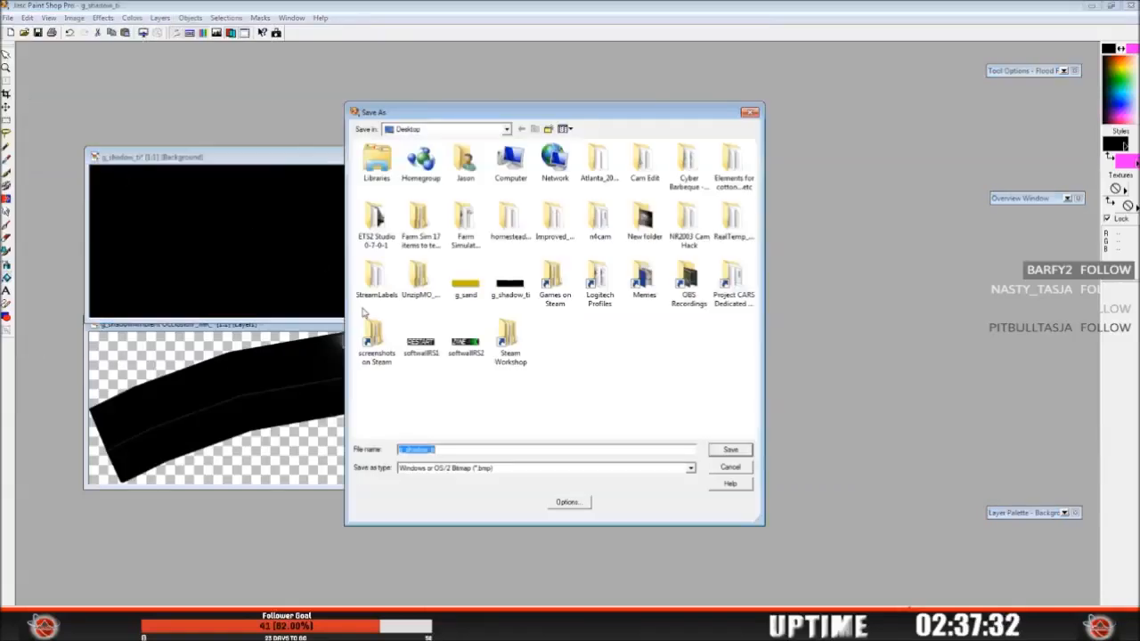
click(460, 453)
key(BackSpace)
key(BackSpace)
key(BackSpace)
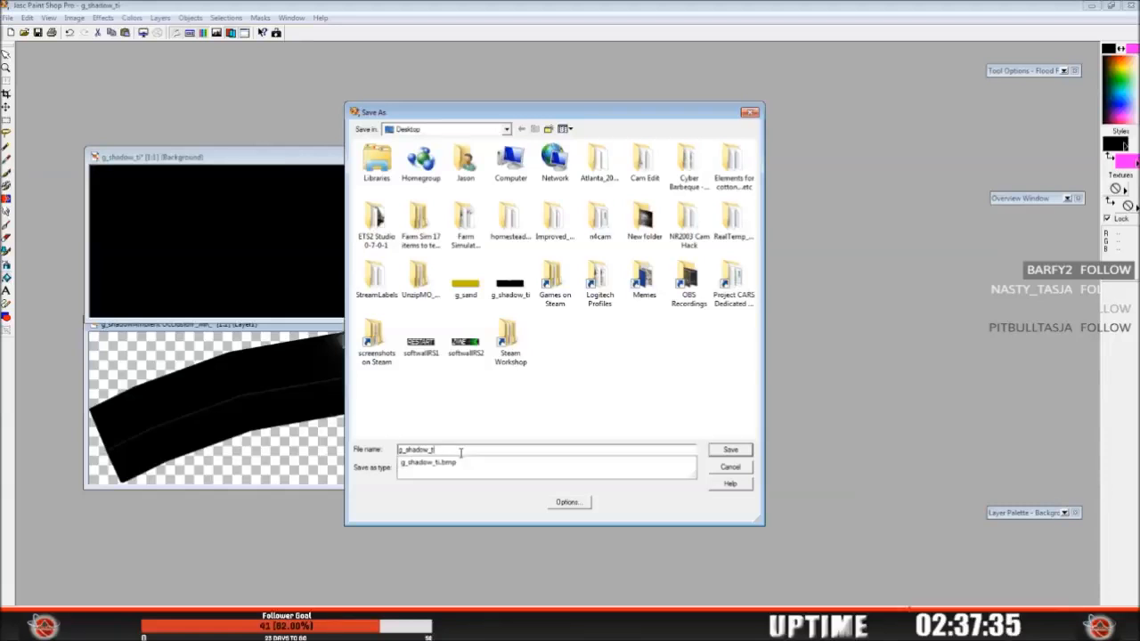
click(470, 514)
click(732, 450)
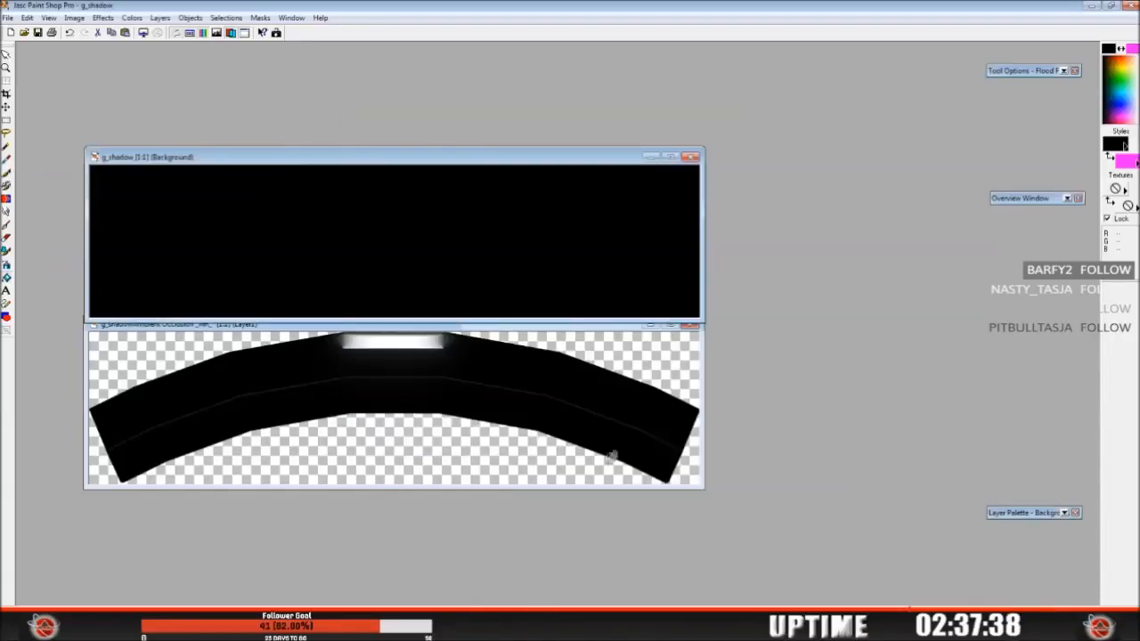
Step: Minimize the image editor and move the g_shadow and g_shadow_ti files beneath g_sand on the desktop
click(1087, 11)
drag(658, 415, 858, 215)
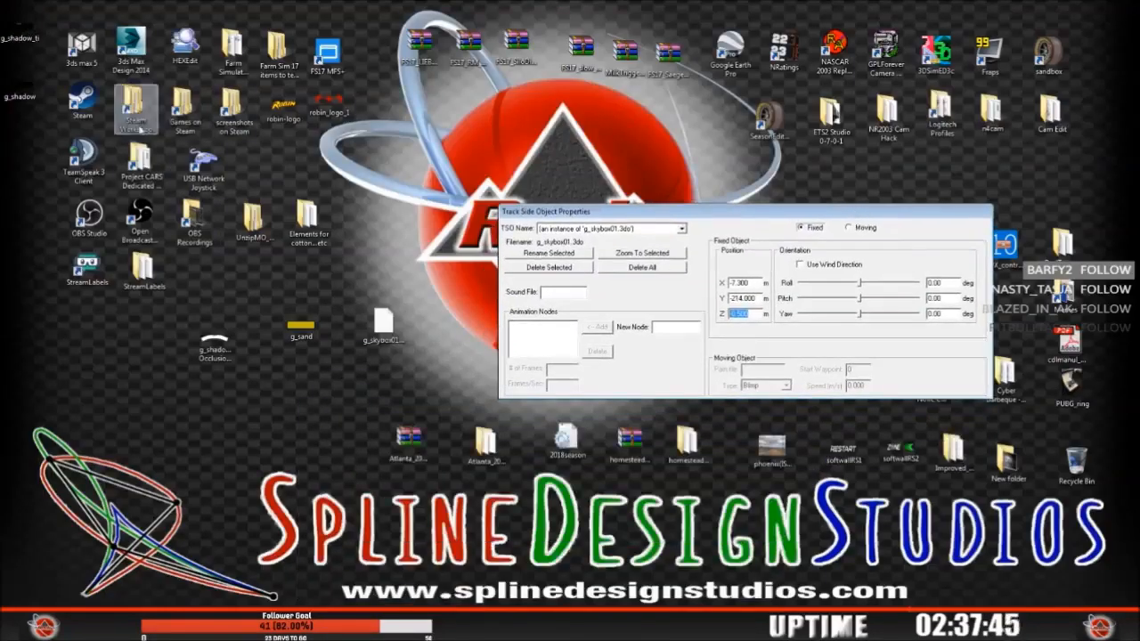
click(23, 91)
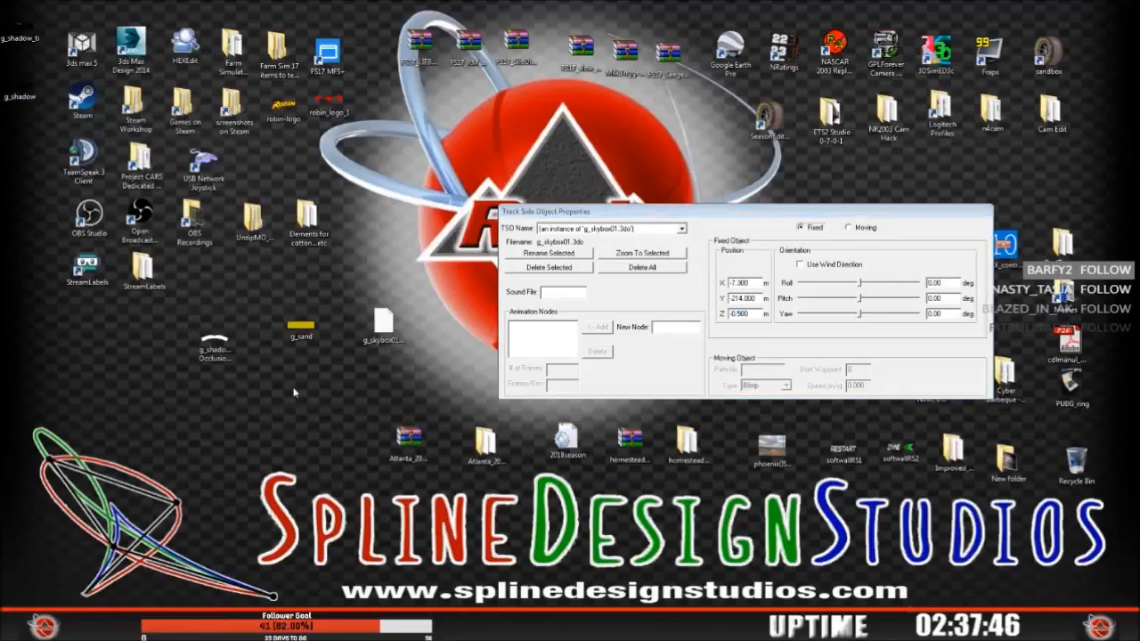
drag(294, 392, 347, 397)
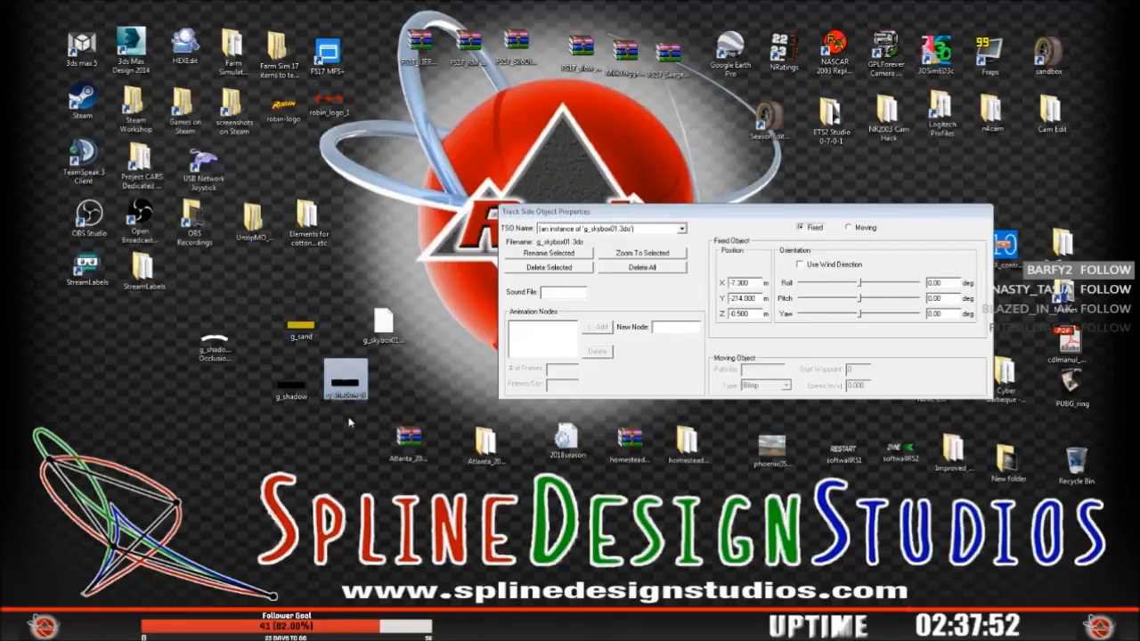
Step: Switch to WinMip 2 and open g_shadow.bmp from the Desktop
click(290, 387)
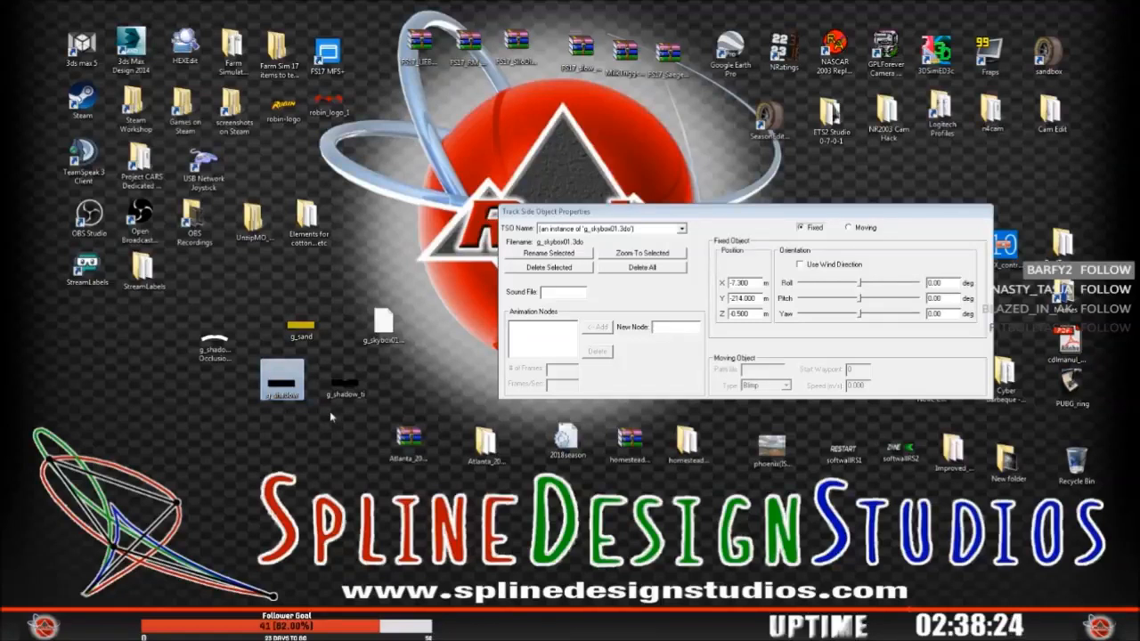
double_click(285, 382)
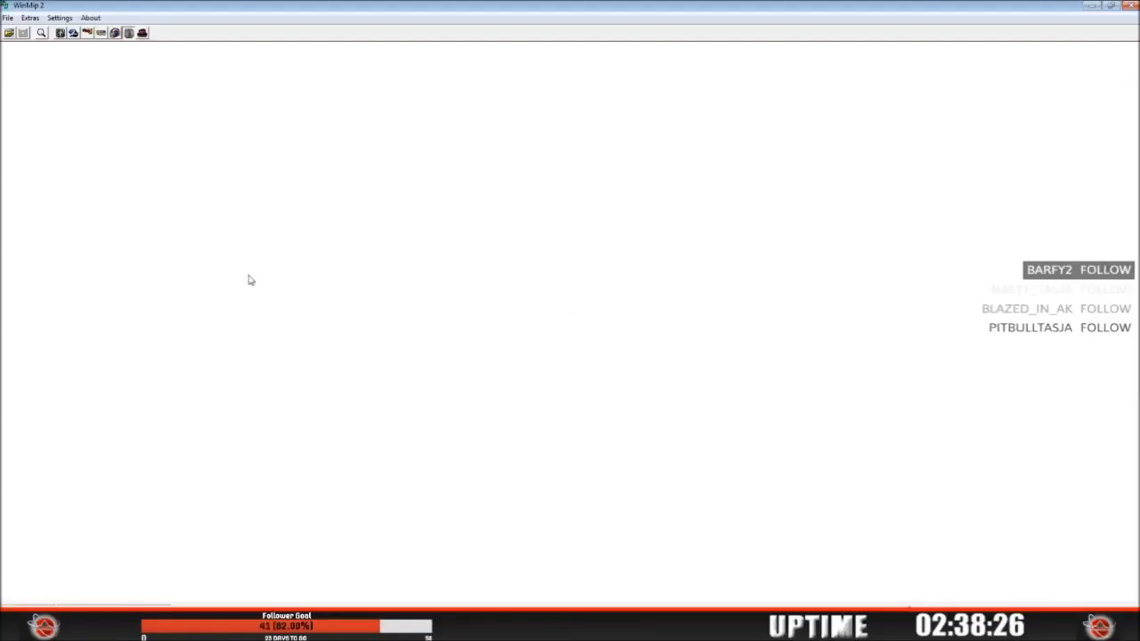
click(10, 33)
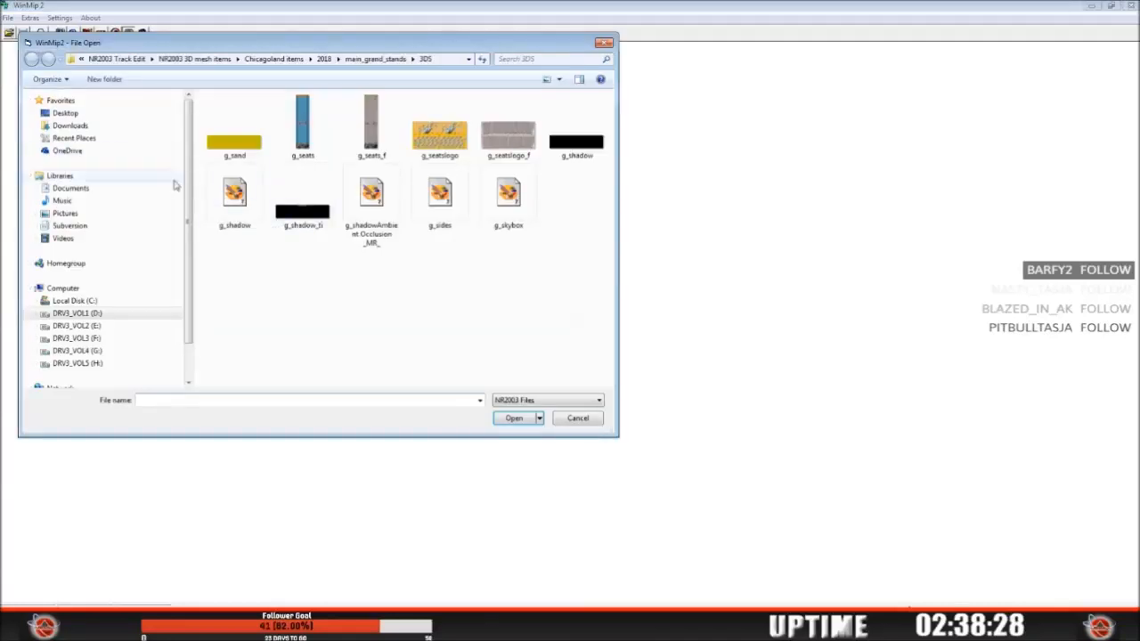
click(71, 114)
click(364, 260)
click(503, 420)
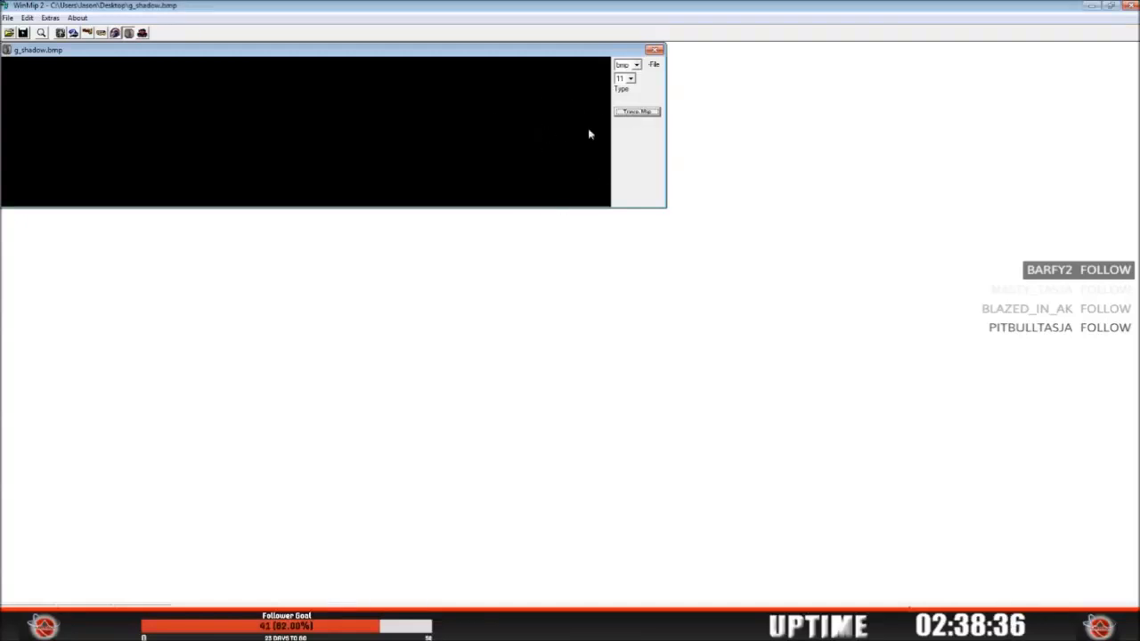
Step: Display g_shadow's transparency map and change the image's file format to mip
click(643, 113)
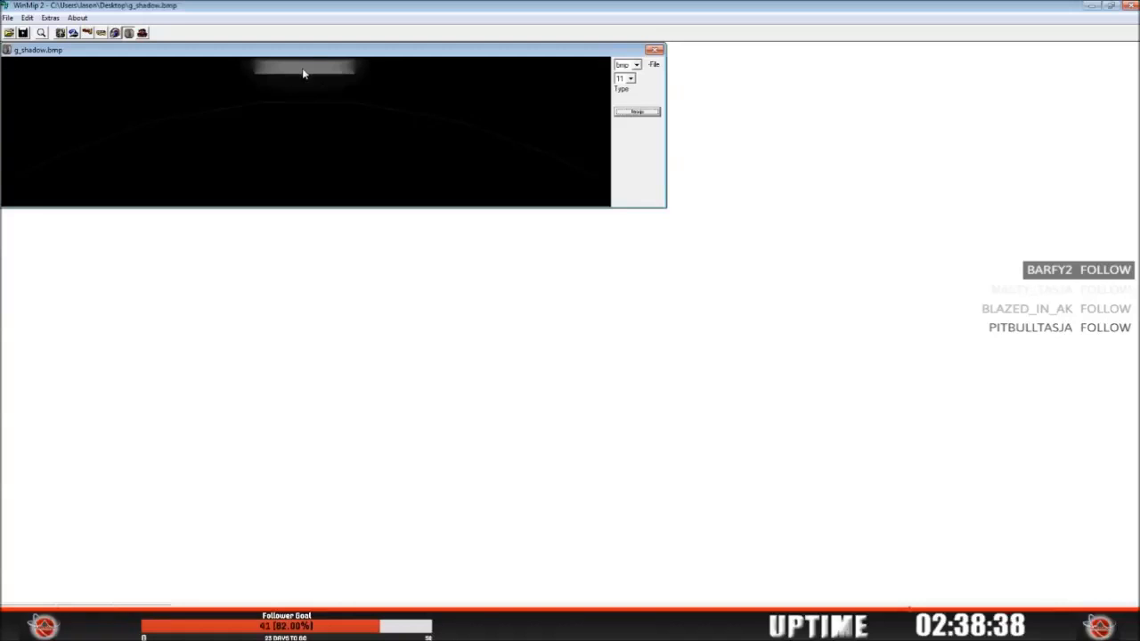
click(653, 114)
click(637, 67)
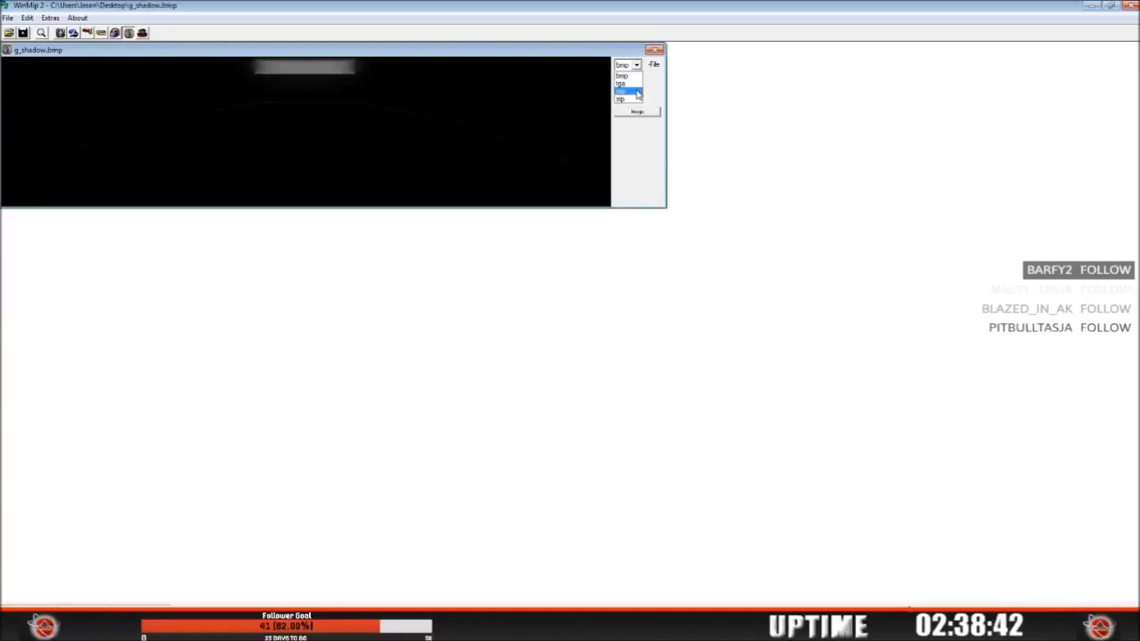
click(622, 90)
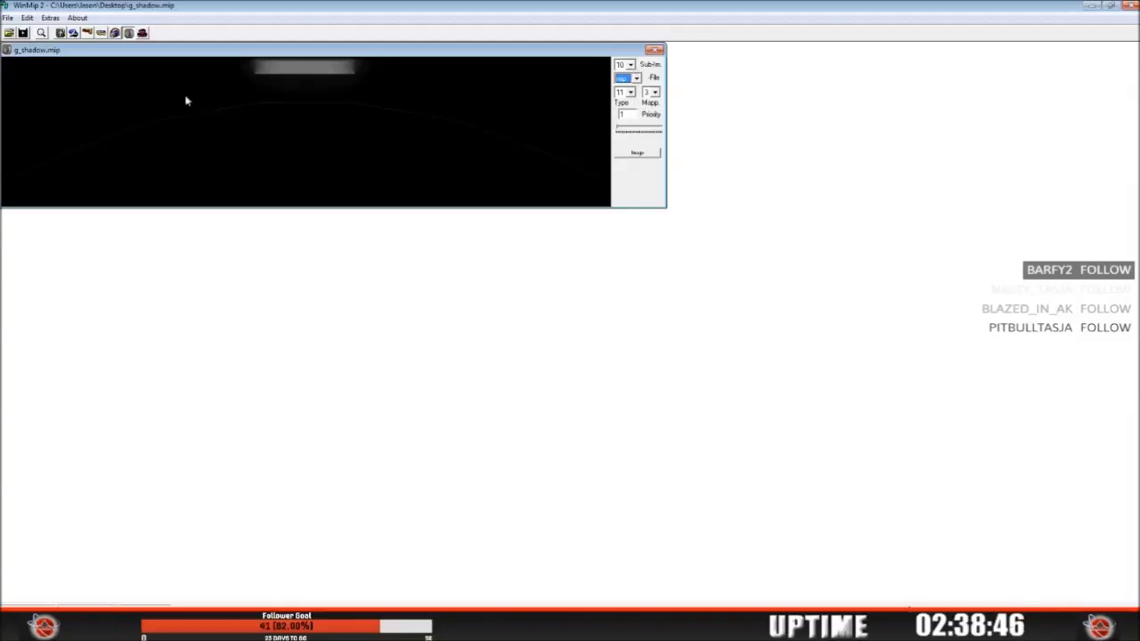
Step: Save the shadow texture to the Desktop as the MIP file g_shadow and close the image
click(8, 18)
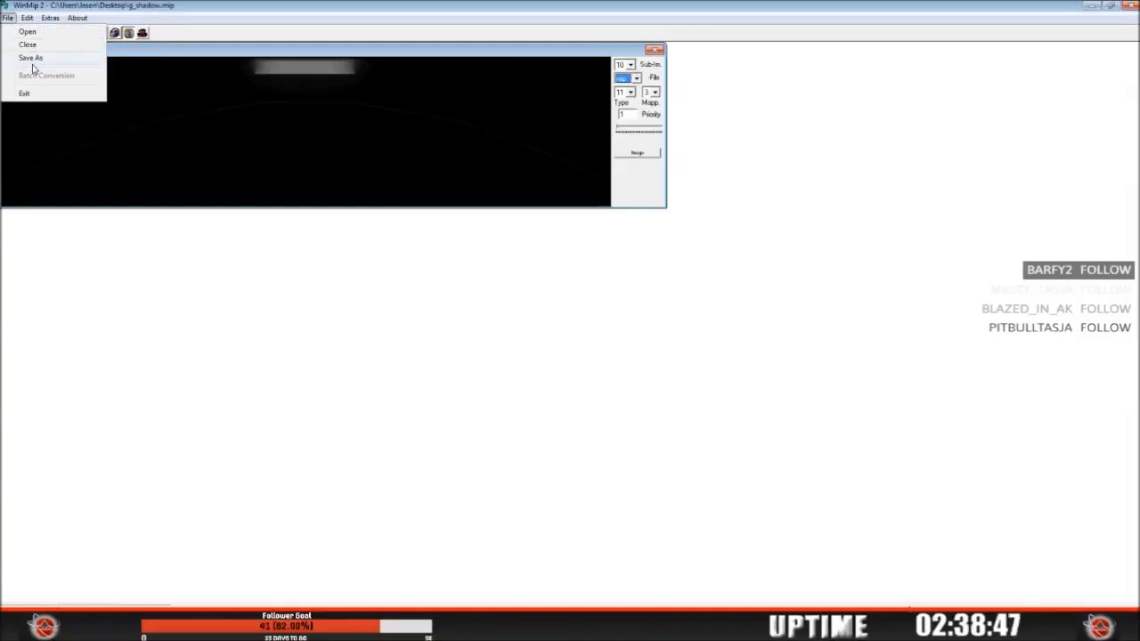
click(32, 58)
click(79, 128)
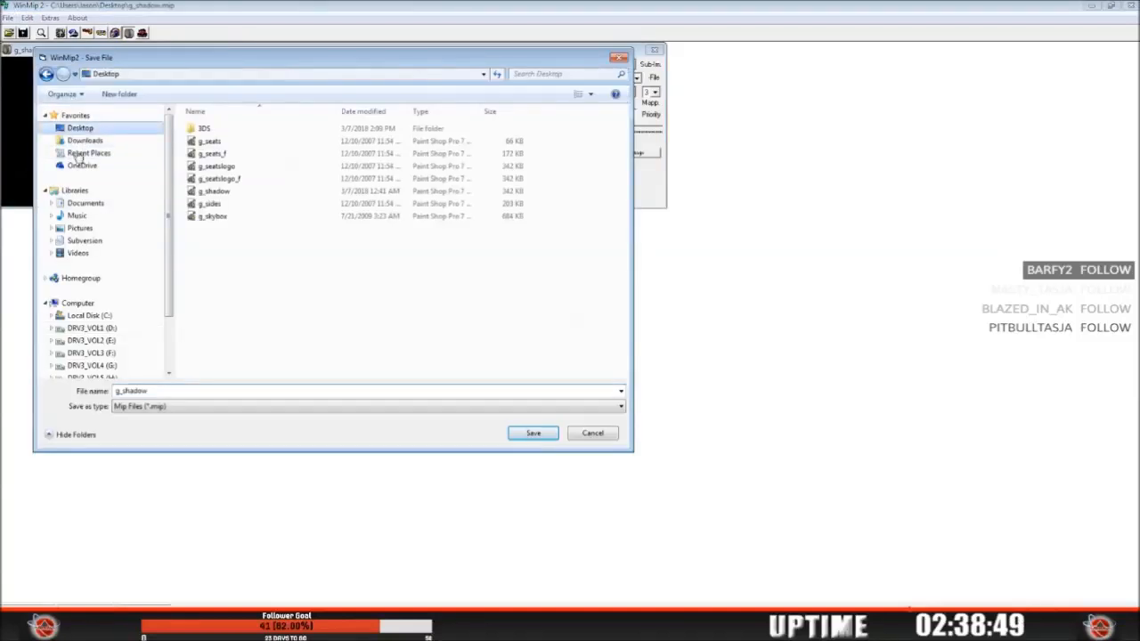
click(190, 392)
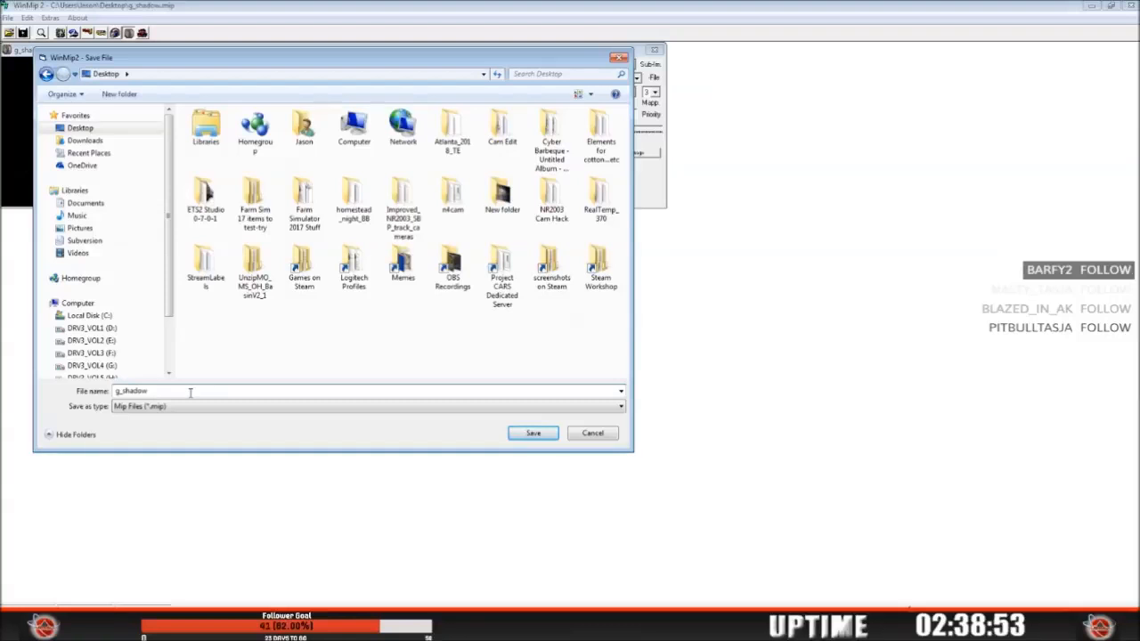
click(522, 434)
click(7, 18)
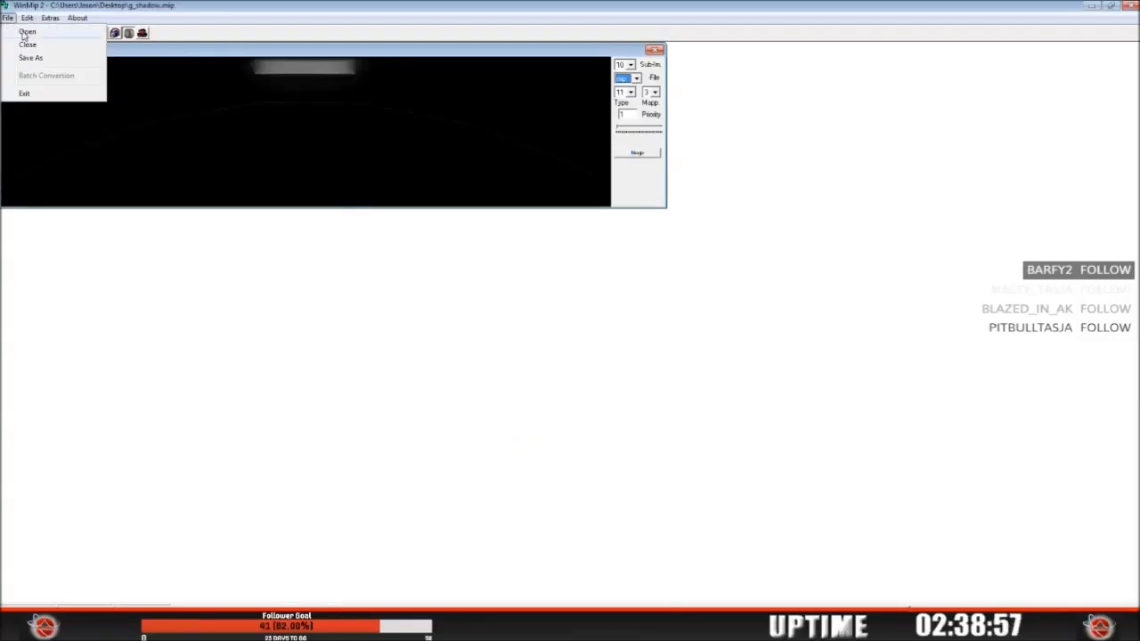
click(29, 44)
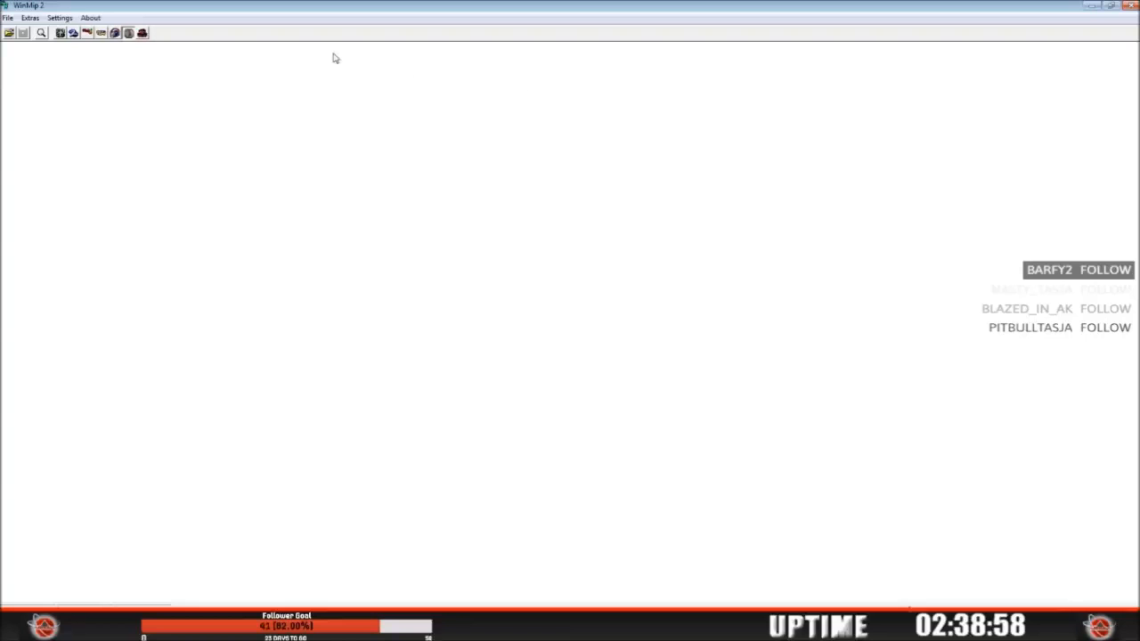
Step: Show the desktop and place the saved g_shadow file just below the g_skybox01 file
click(1088, 6)
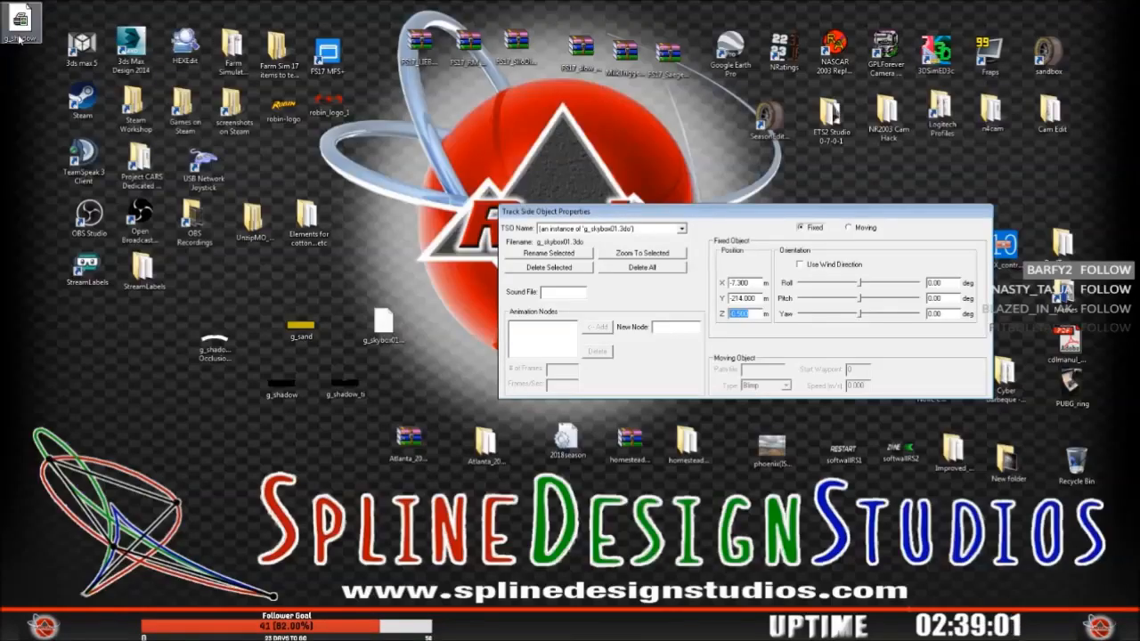
click(210, 201)
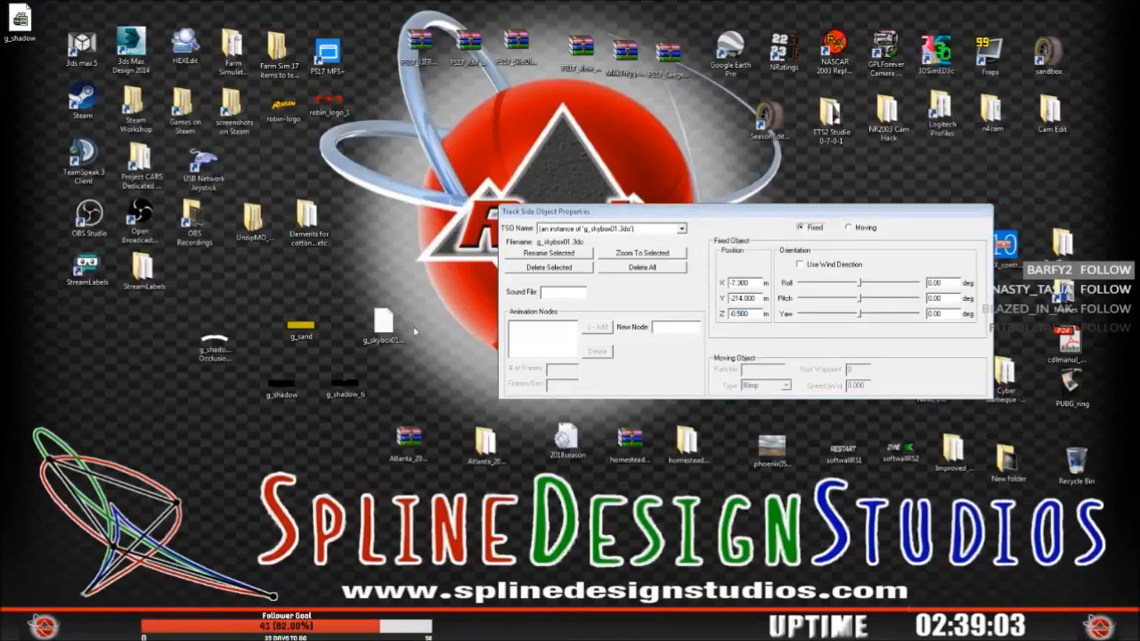
drag(432, 374, 401, 394)
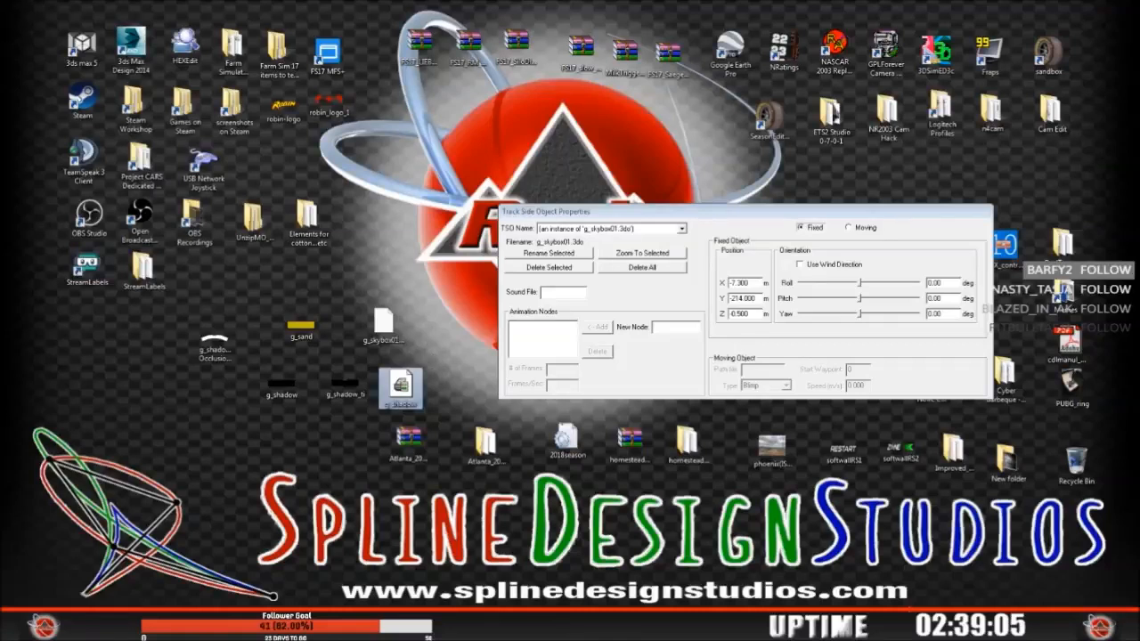
Step: Look through the main_grand_stands folder and return to its 3DS subfolder
click(41, 584)
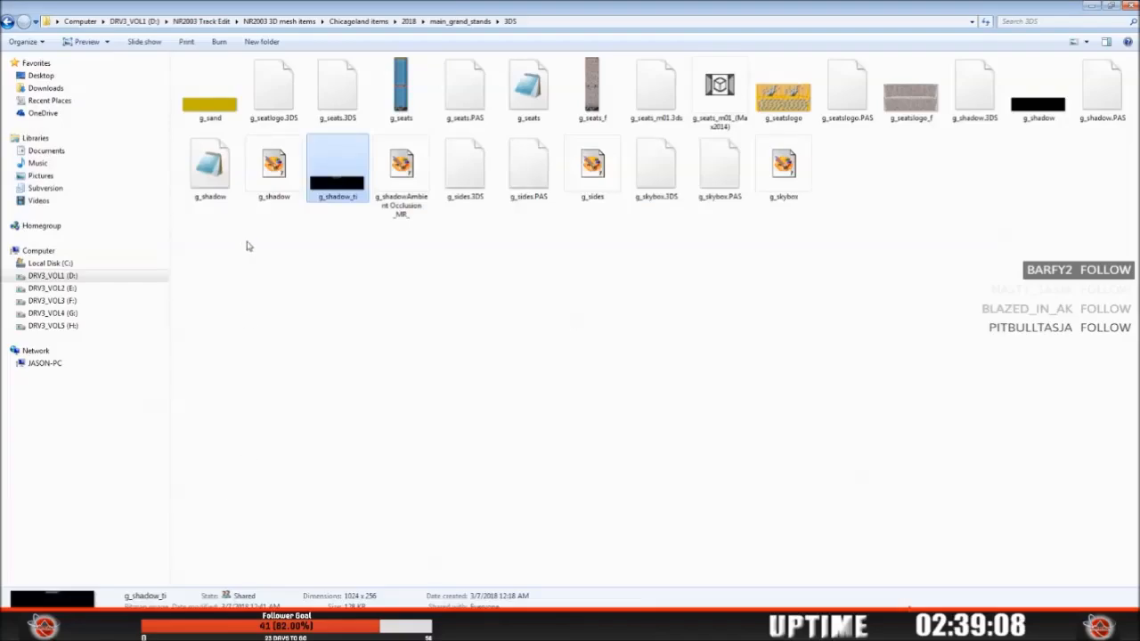
click(8, 21)
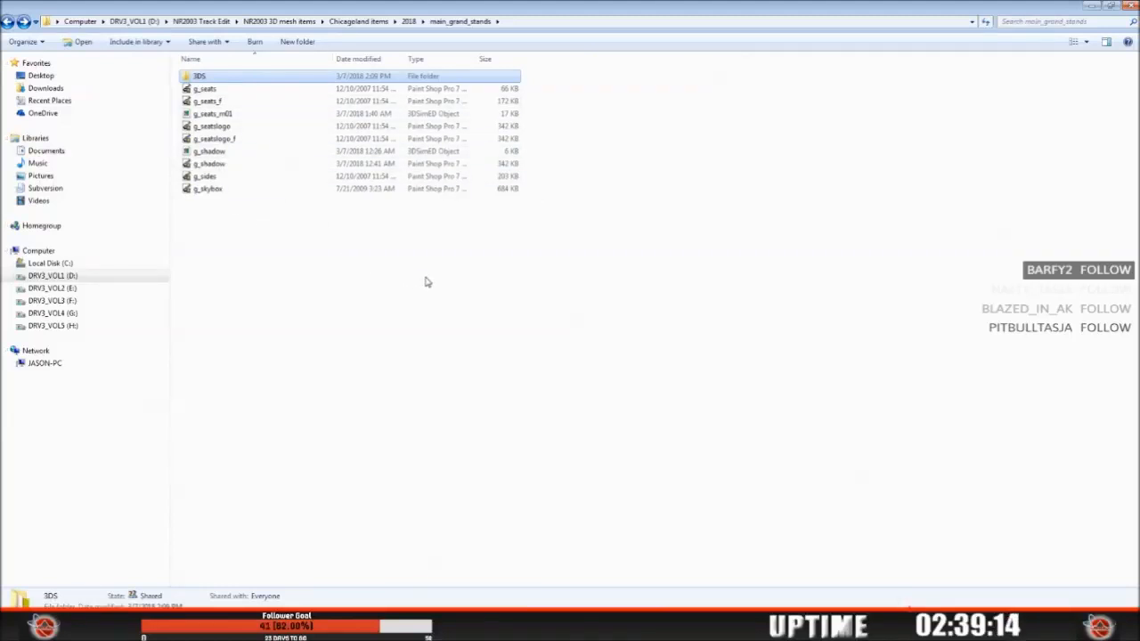
double_click(202, 77)
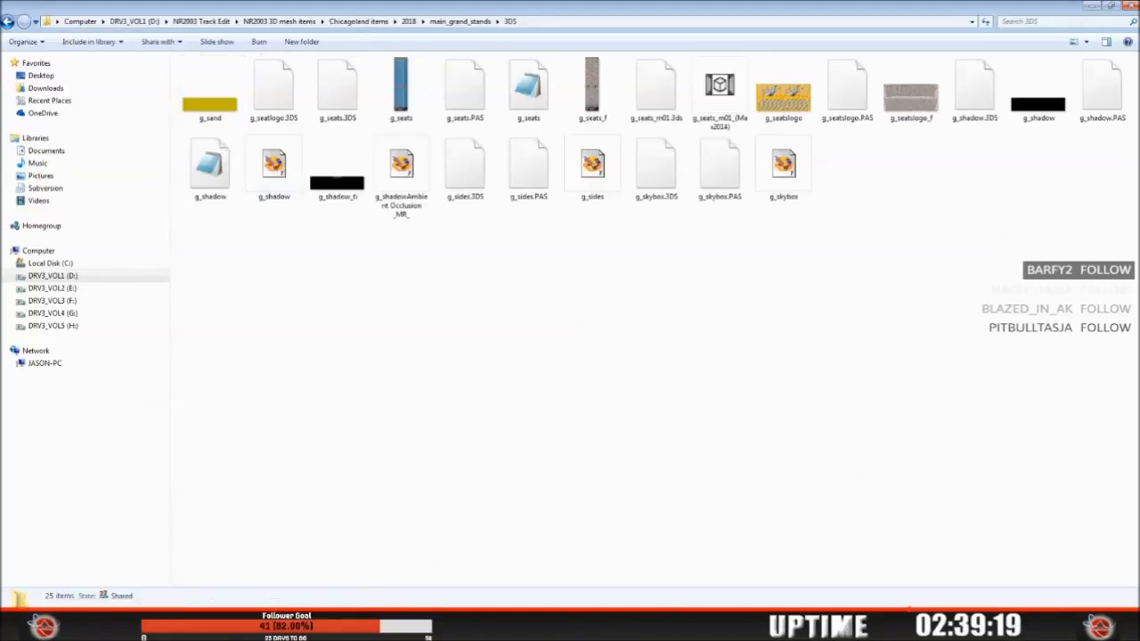
Step: Switch to 3ds Max, dismiss the open editor and render windows, and delete the white building object behind the curved g_shadow mesh
key(alt+Tab)
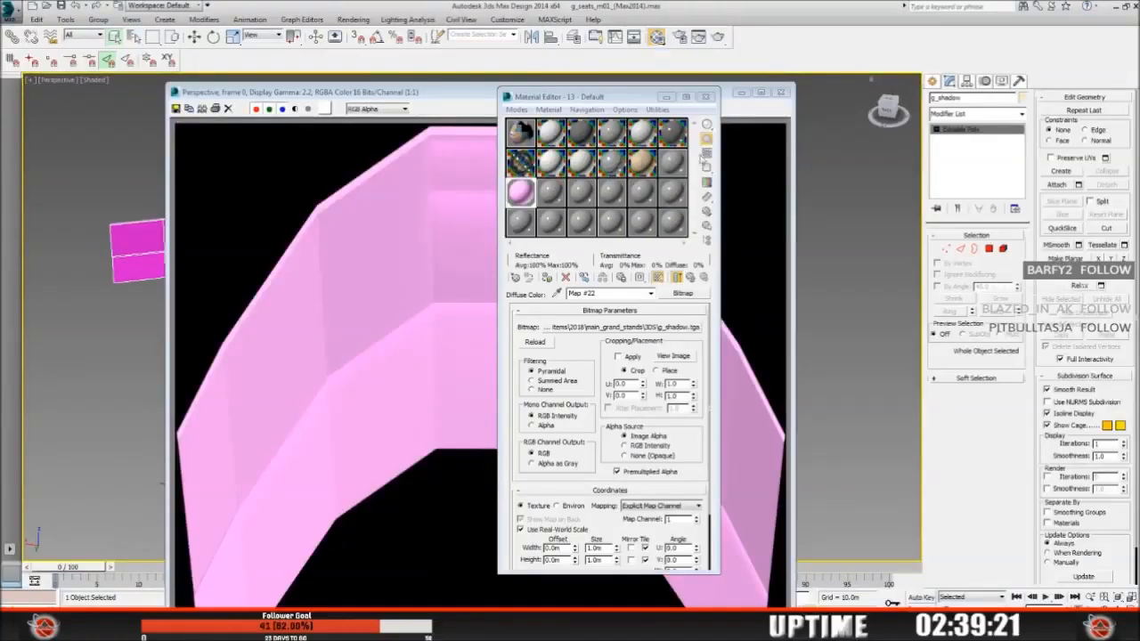
click(665, 97)
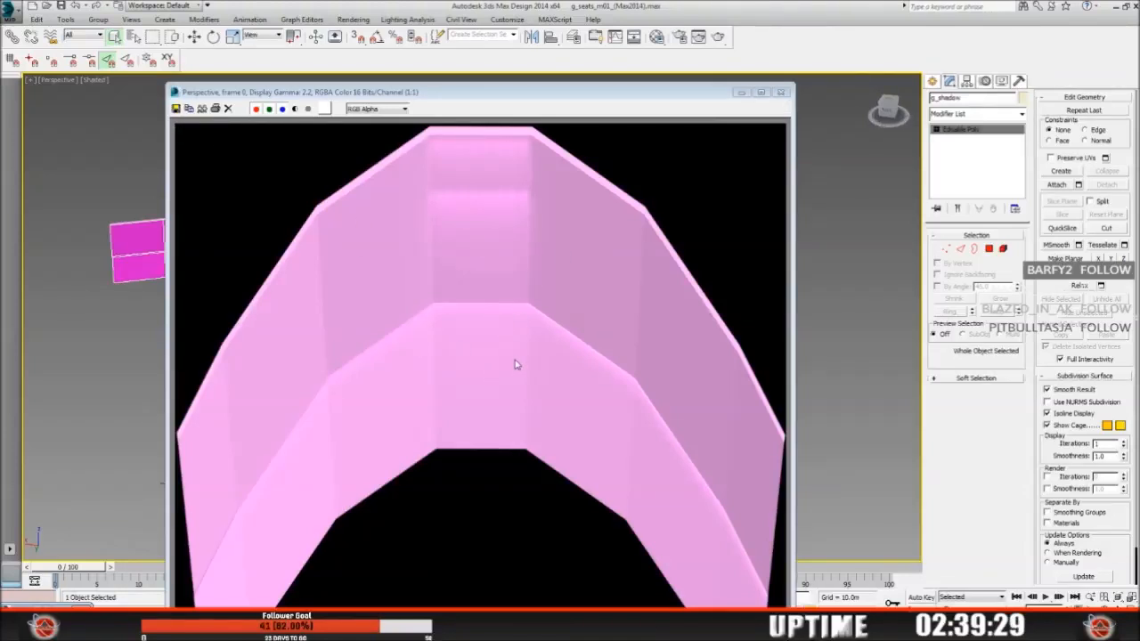
click(781, 92)
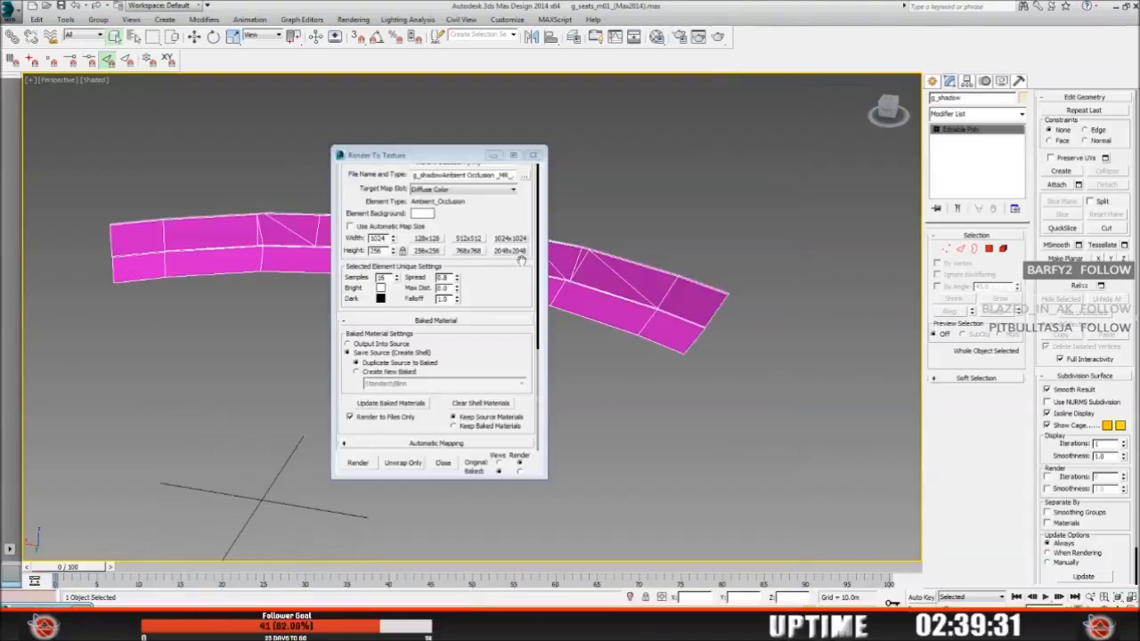
click(533, 155)
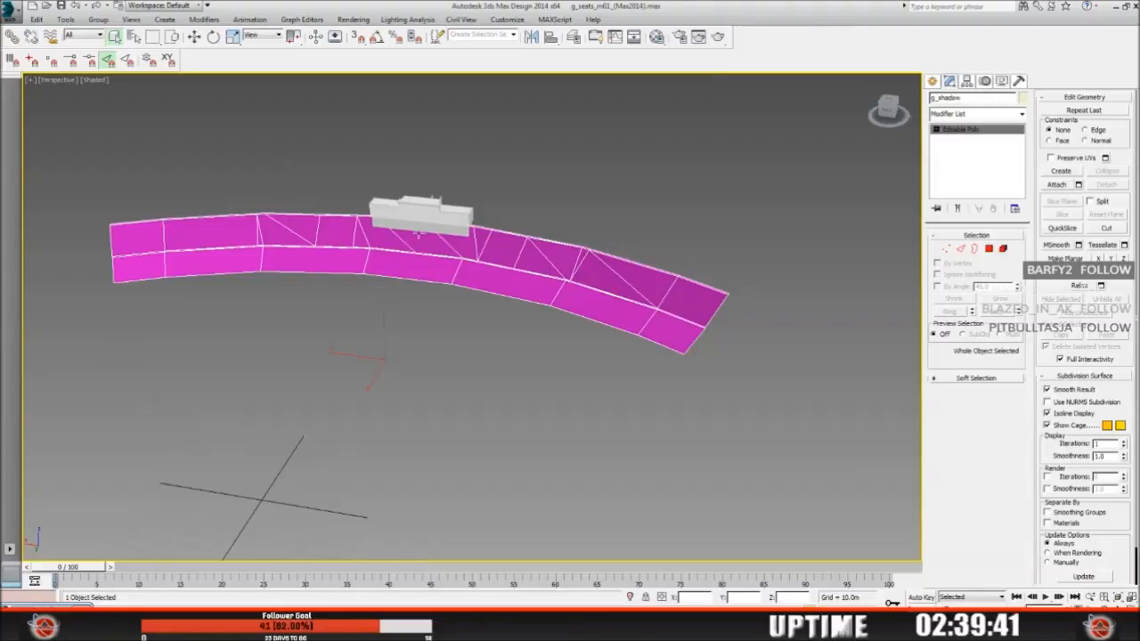
click(422, 218)
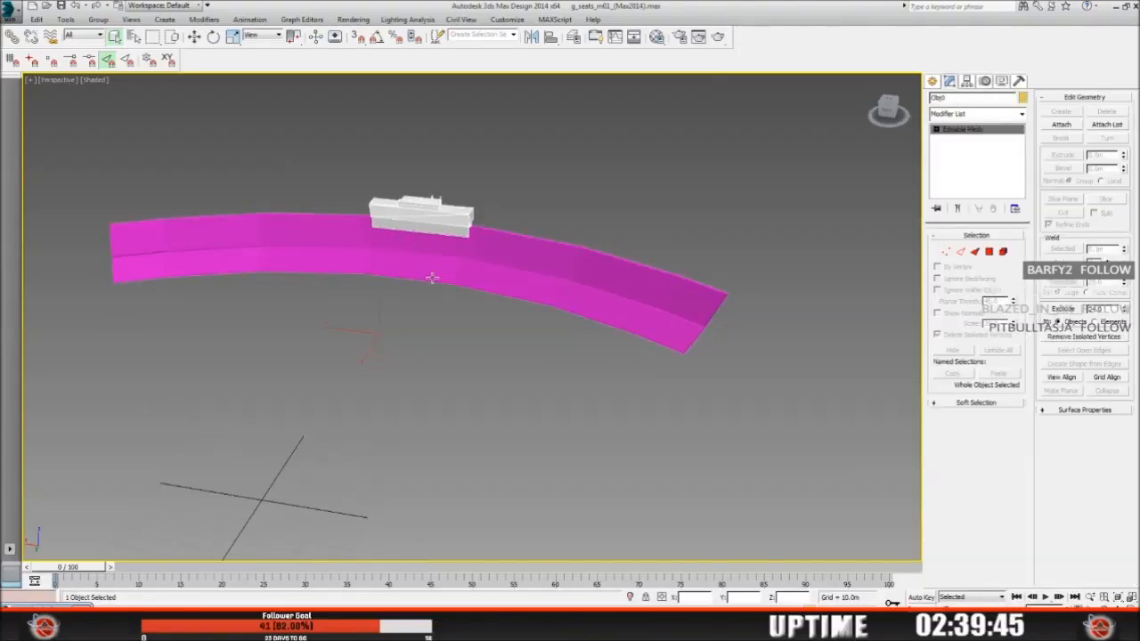
key(Delete)
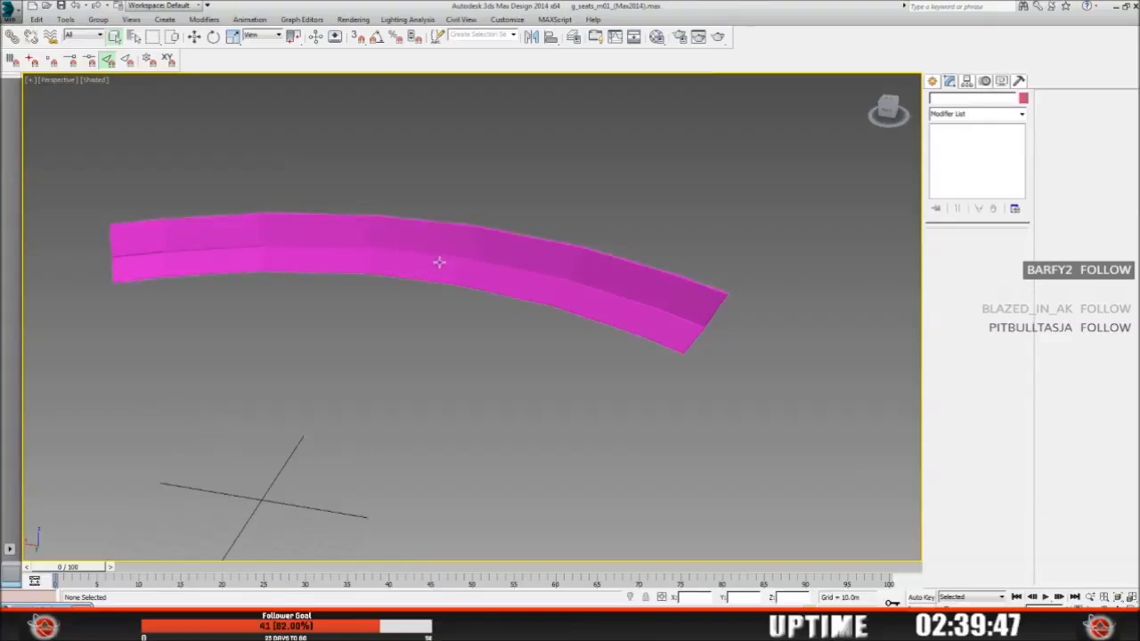
Step: Move the g_shadow mesh to the world origin by resetting its X, Y and Z position to 0.0m
click(452, 282)
click(195, 36)
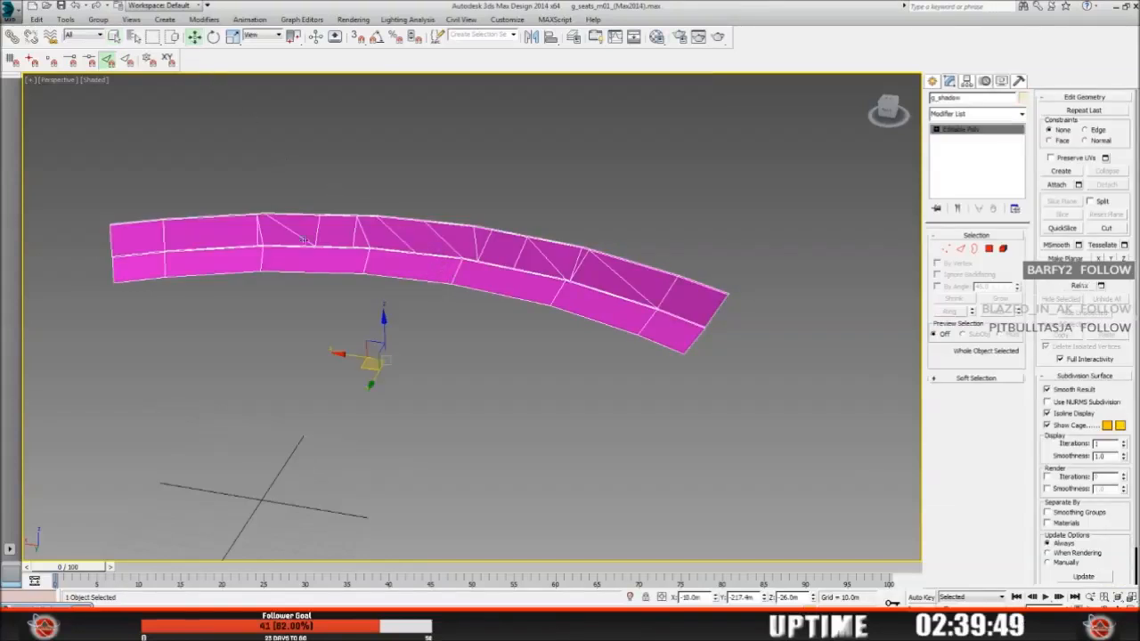
right_click(716, 598)
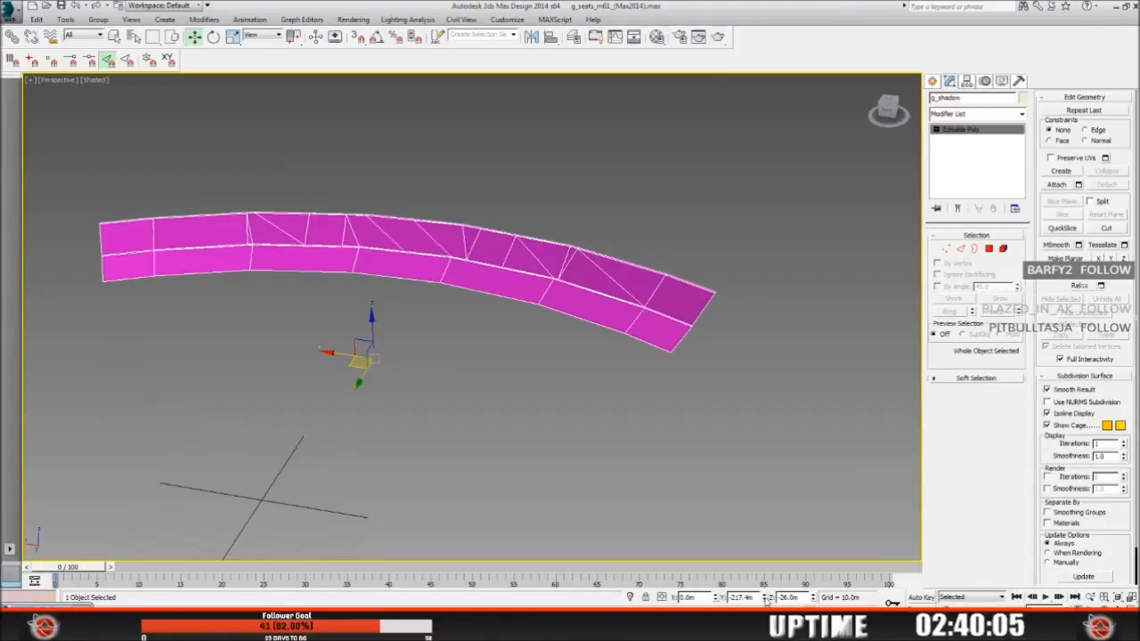
right_click(763, 599)
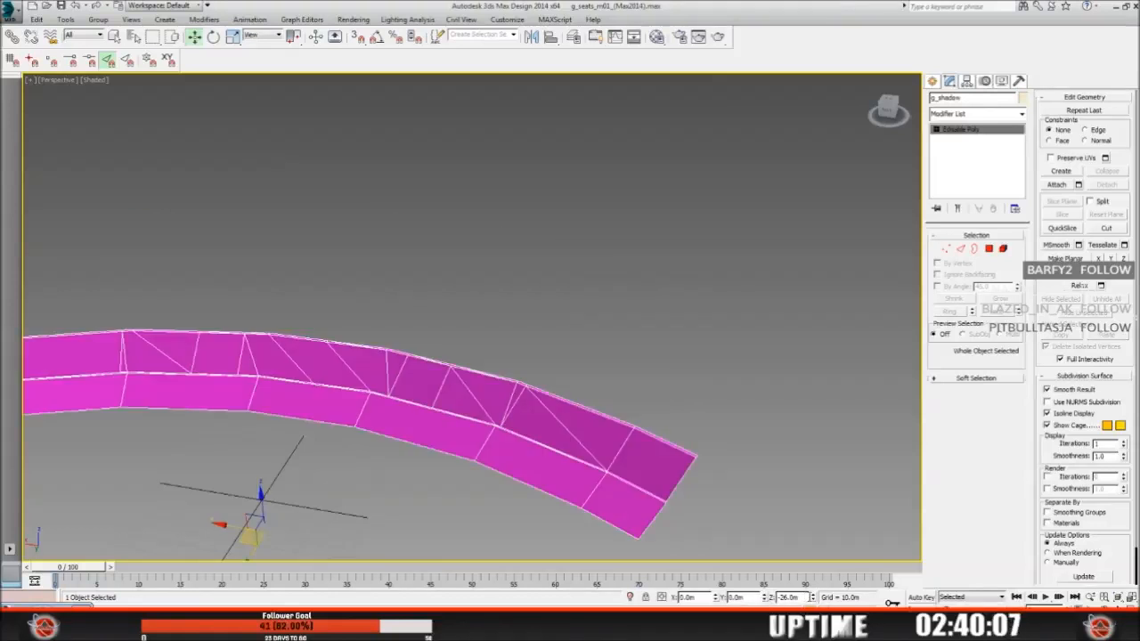
right_click(813, 598)
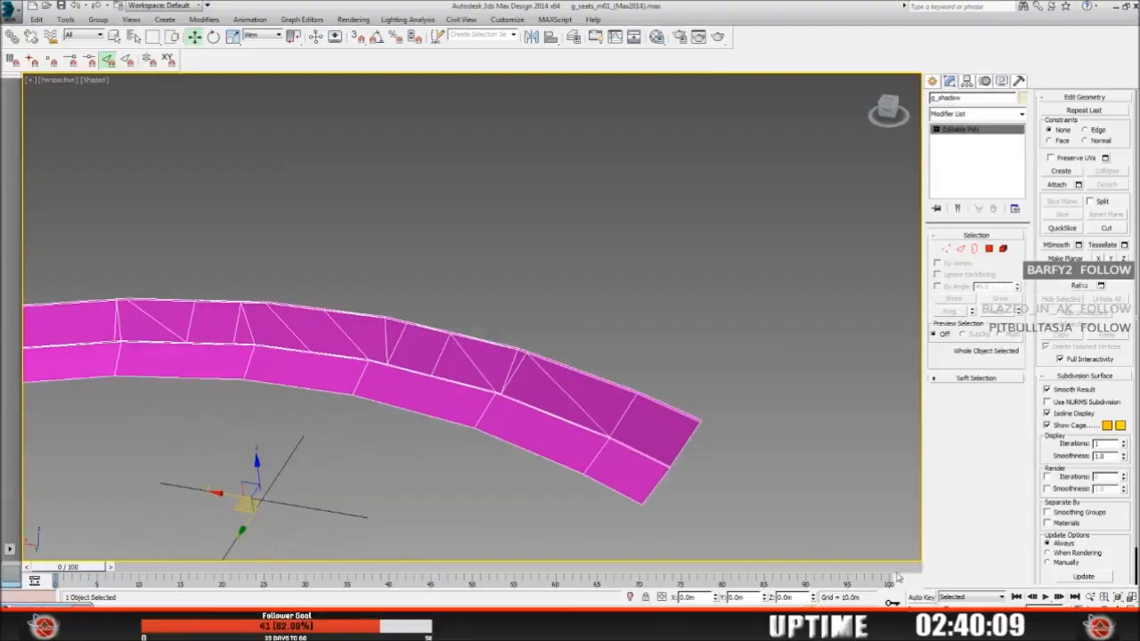
key(q)
middle_drag(391, 426, 487, 329)
middle_drag(365, 440, 407, 415)
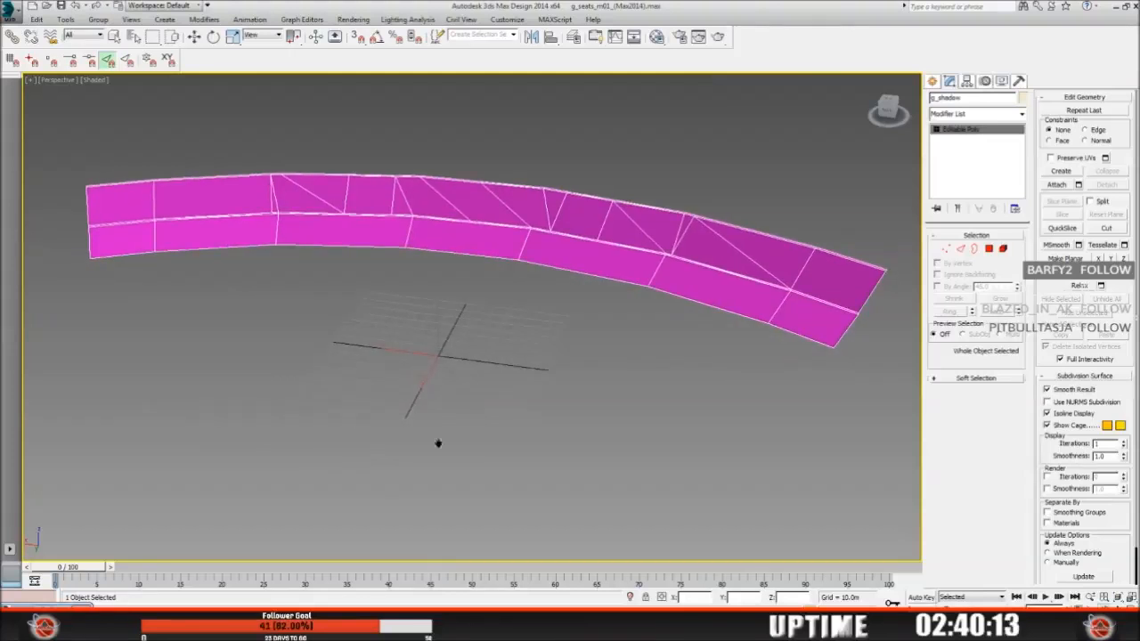
click(193, 37)
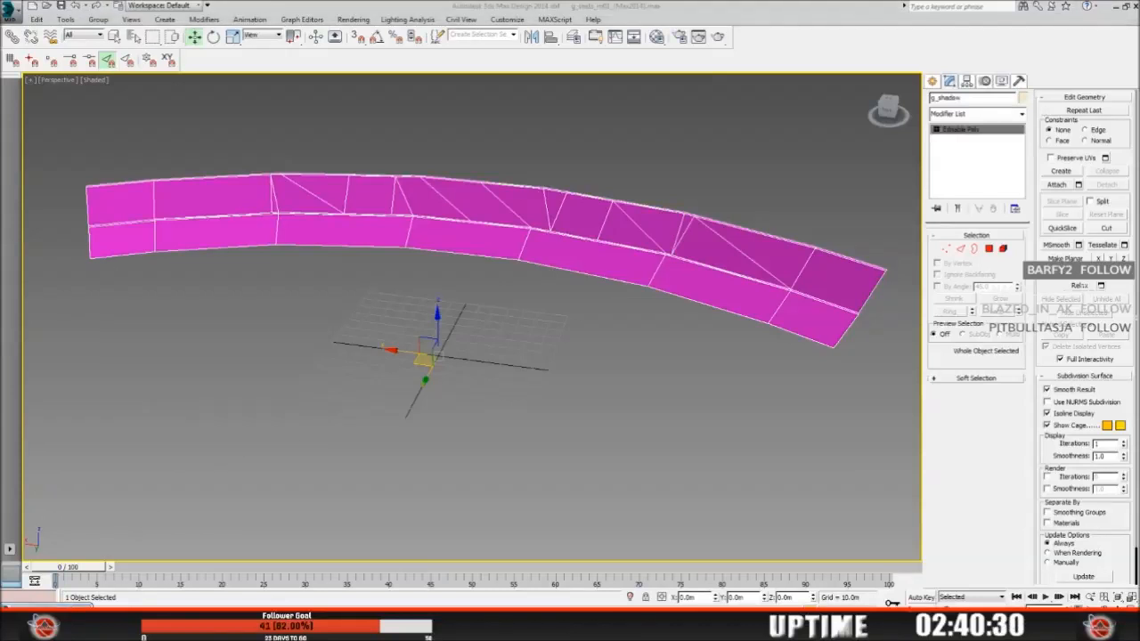
Step: Check the contents of the sandbox make3do folder and return to the grandstand's 3DS folder
click(63, 592)
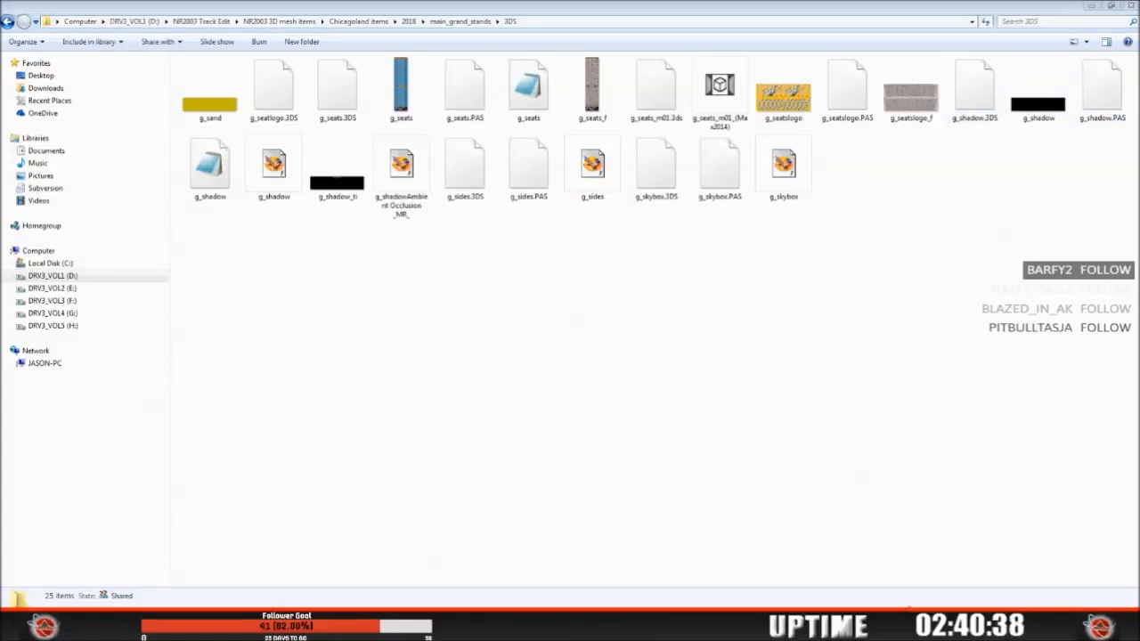
click(49, 602)
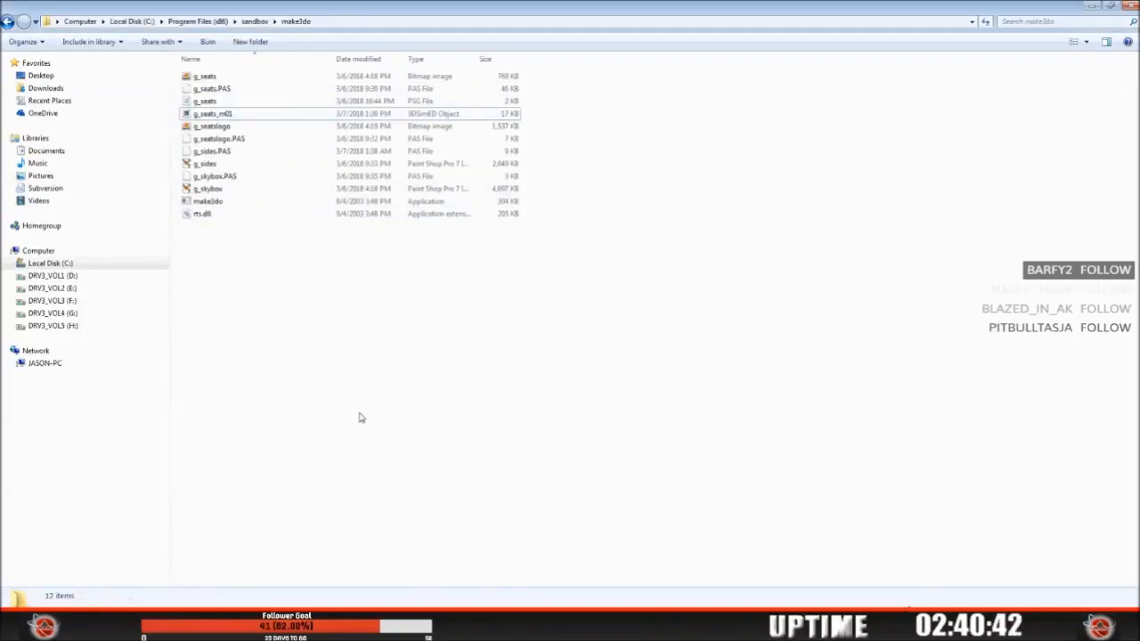
click(411, 470)
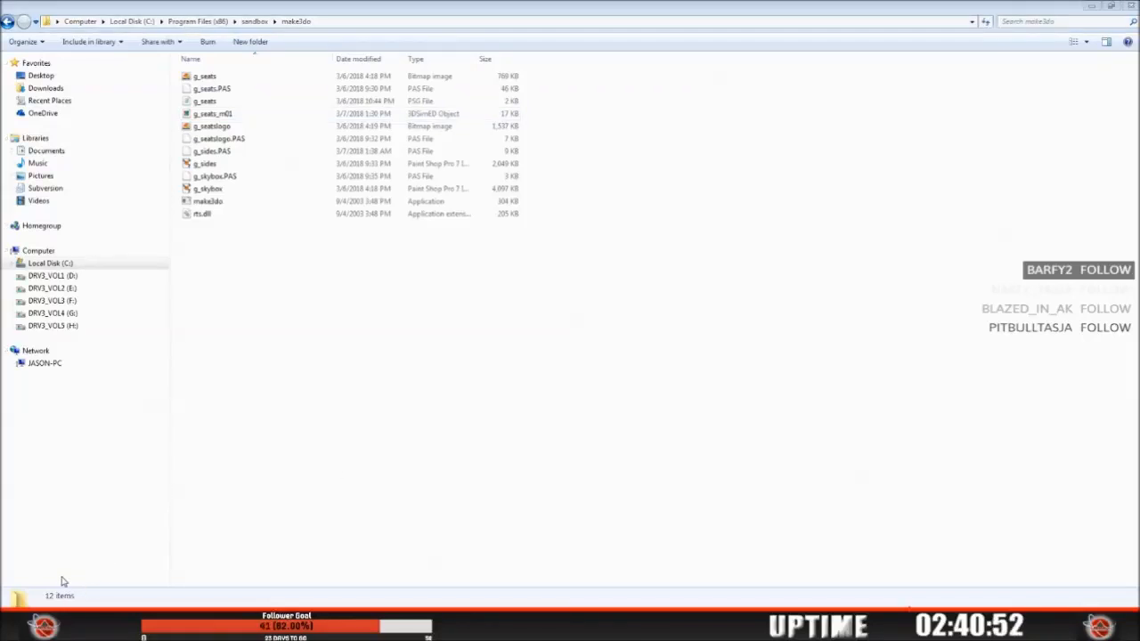
key(alt+Tab)
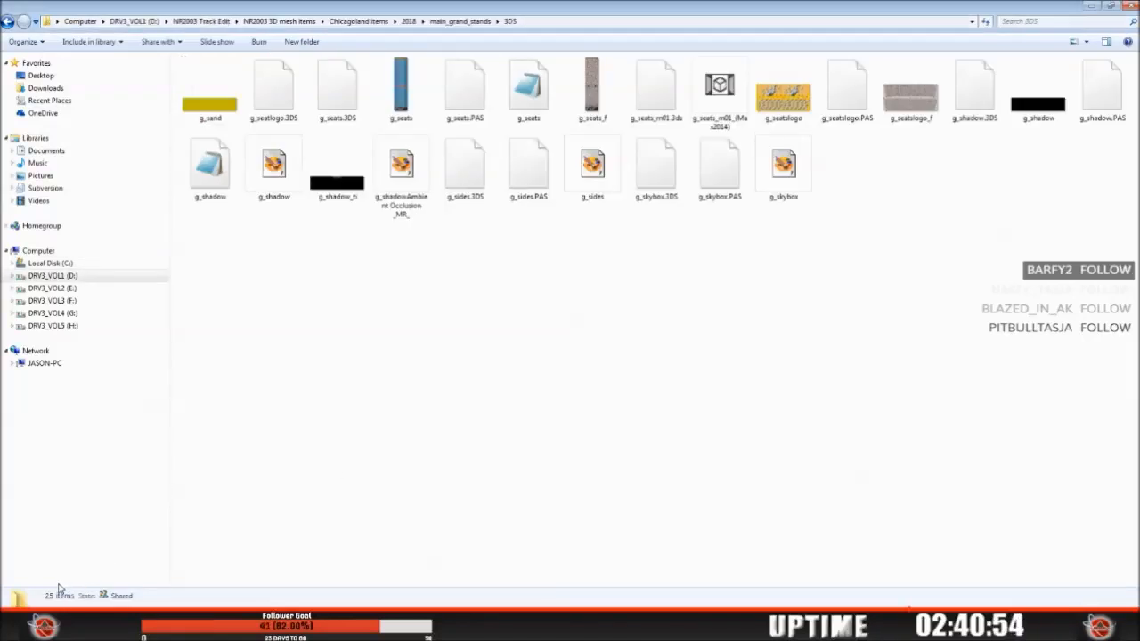
Step: Open the g_shadow script in Notepad, review its mesh, population switch and output lines, and close it
double_click(212, 182)
drag(425, 70, 387, 141)
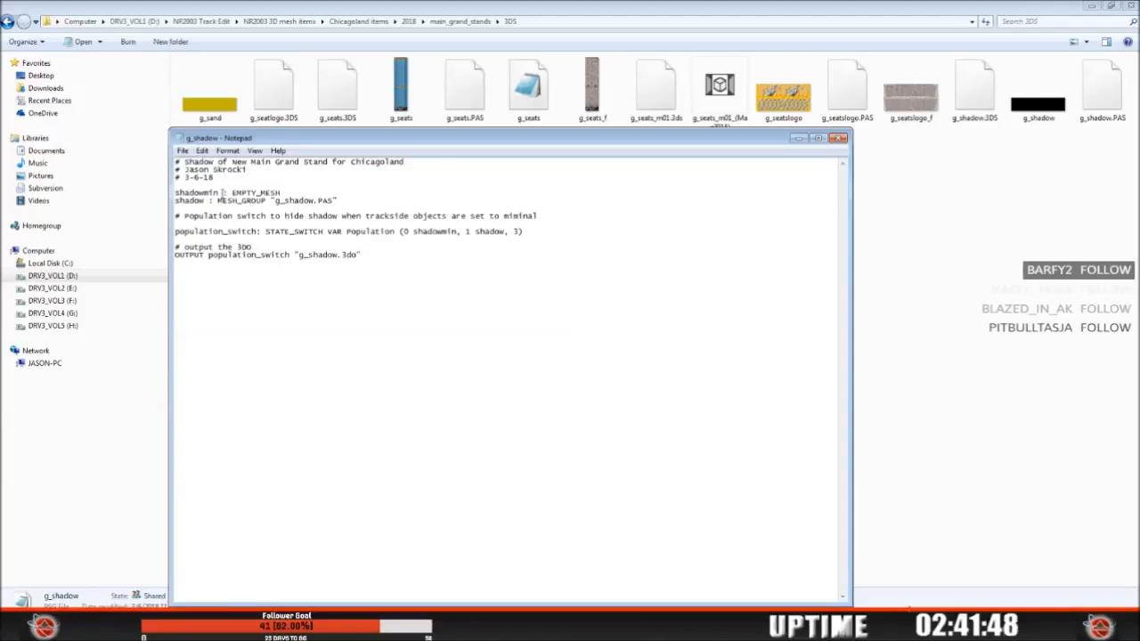
click(182, 151)
click(231, 253)
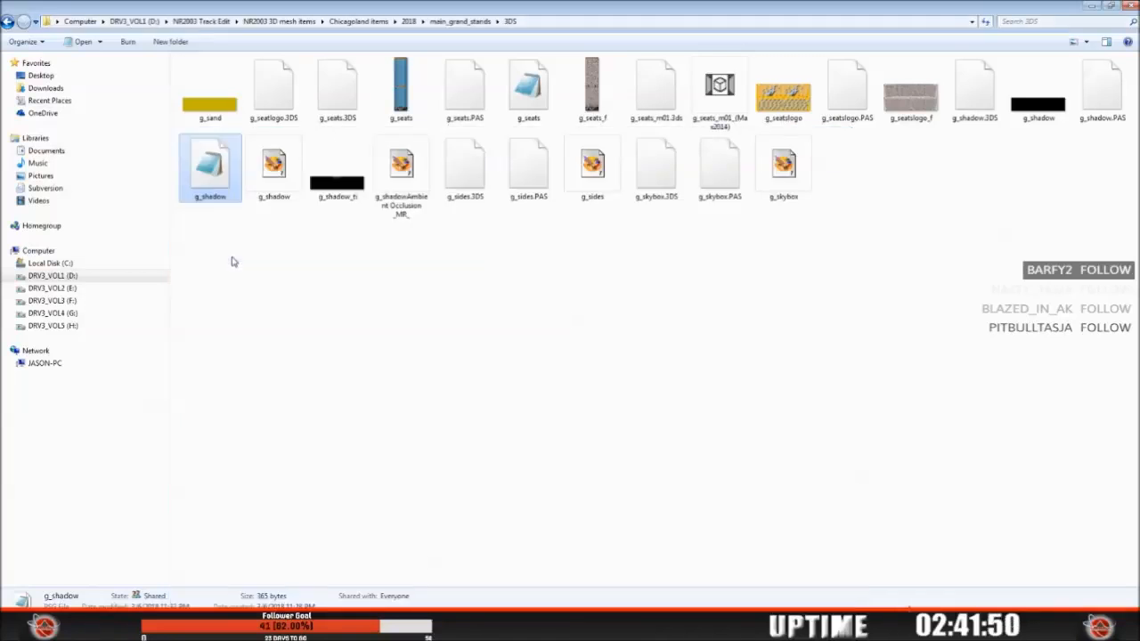
Step: From the make3do folder, recall the command make3do -s g_seats.psg in the Command Prompt for review and minimize the prompt
click(70, 626)
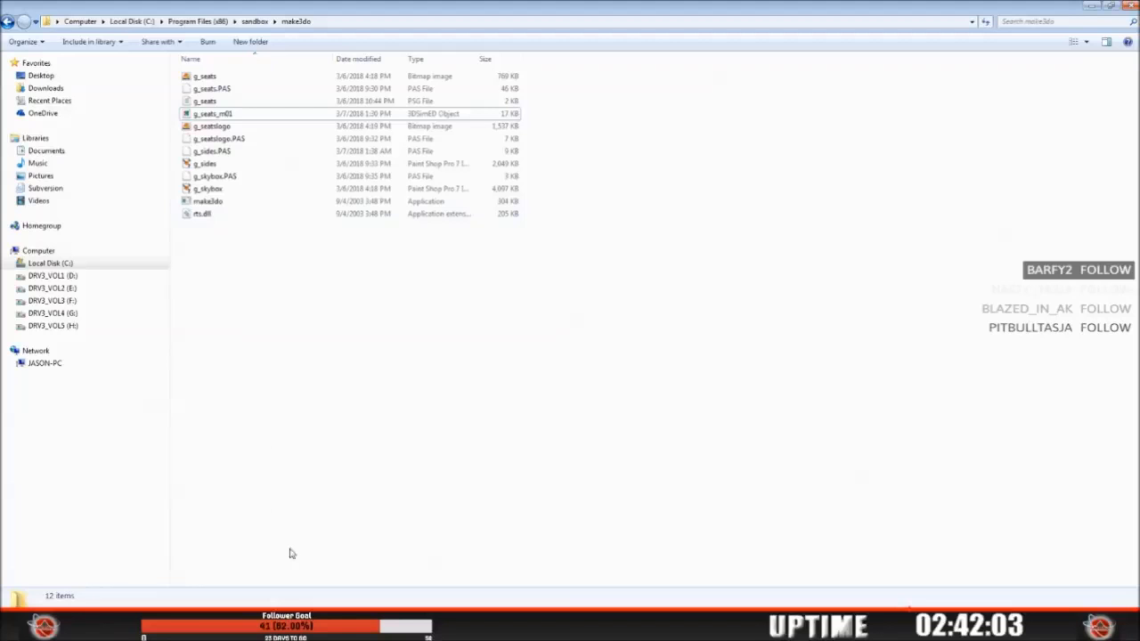
click(388, 624)
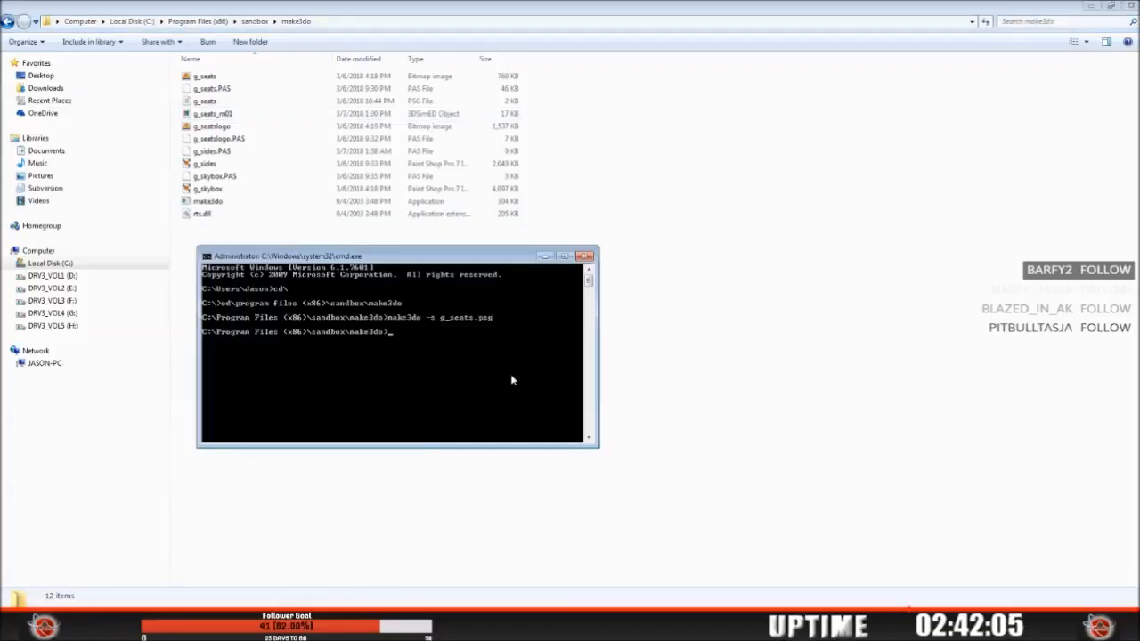
key(Up)
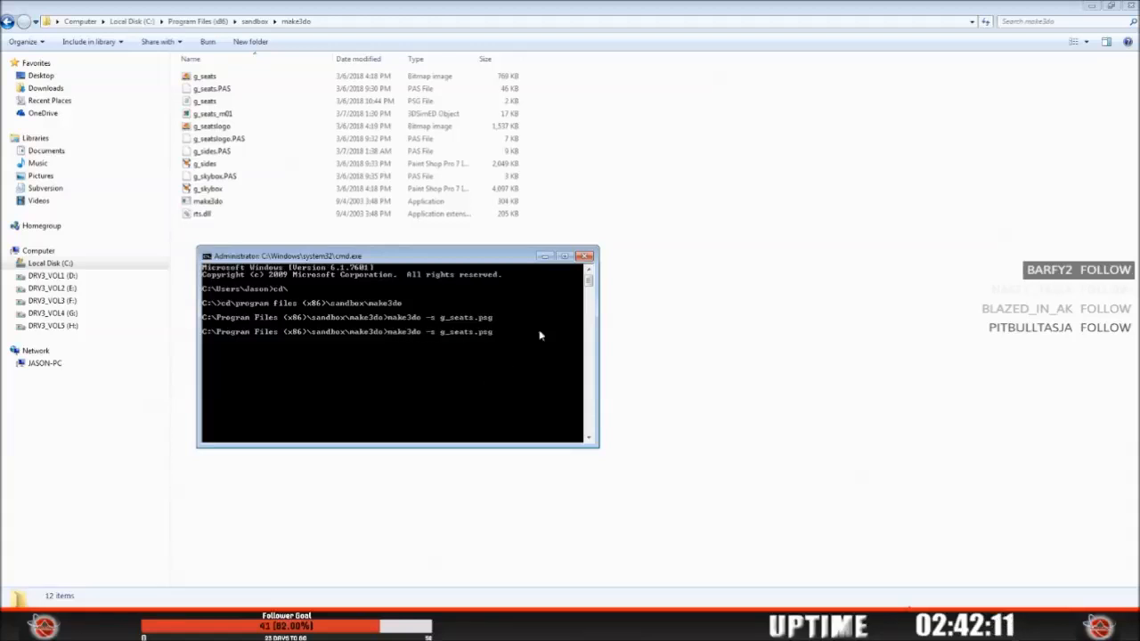
click(544, 256)
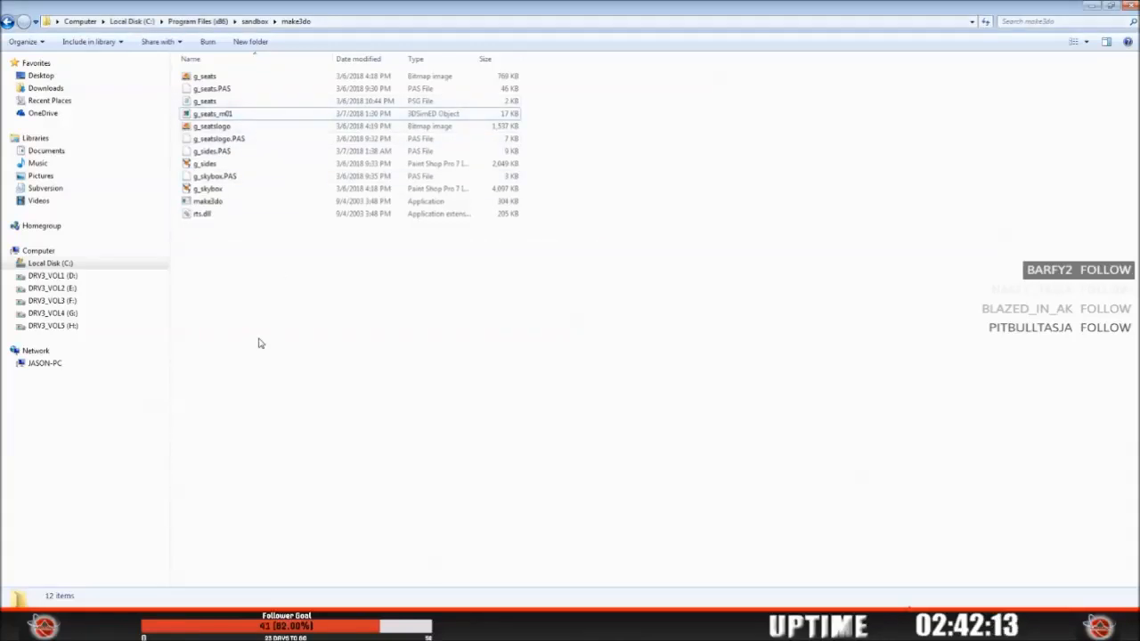
Step: Return to the 3DS folder window and go up to the main_grand_stands folder
click(26, 625)
click(45, 601)
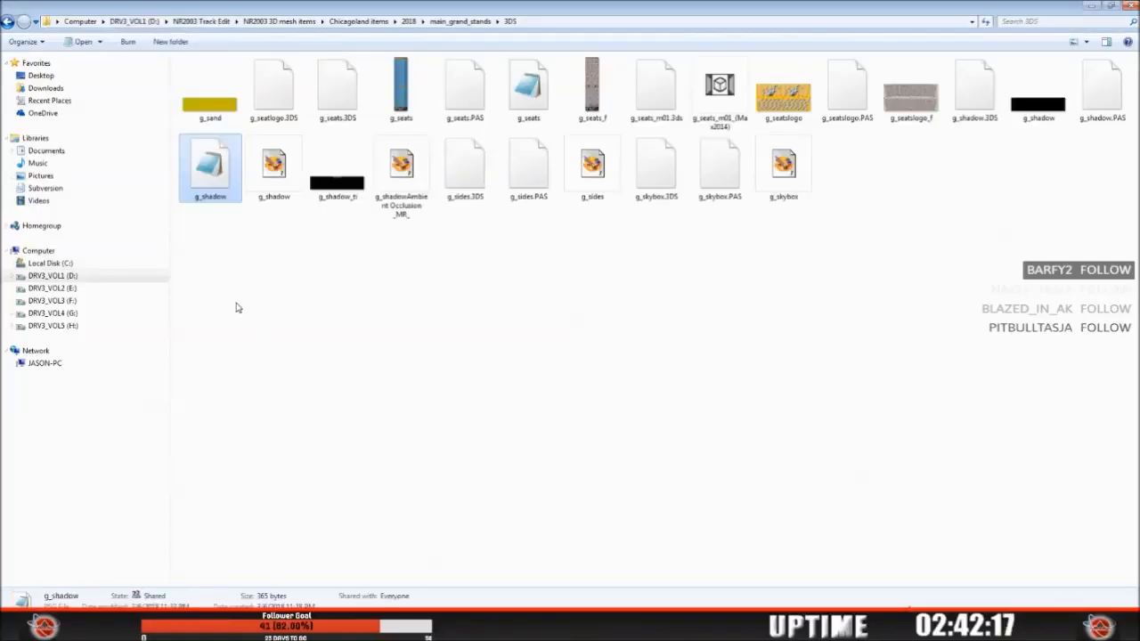
click(8, 22)
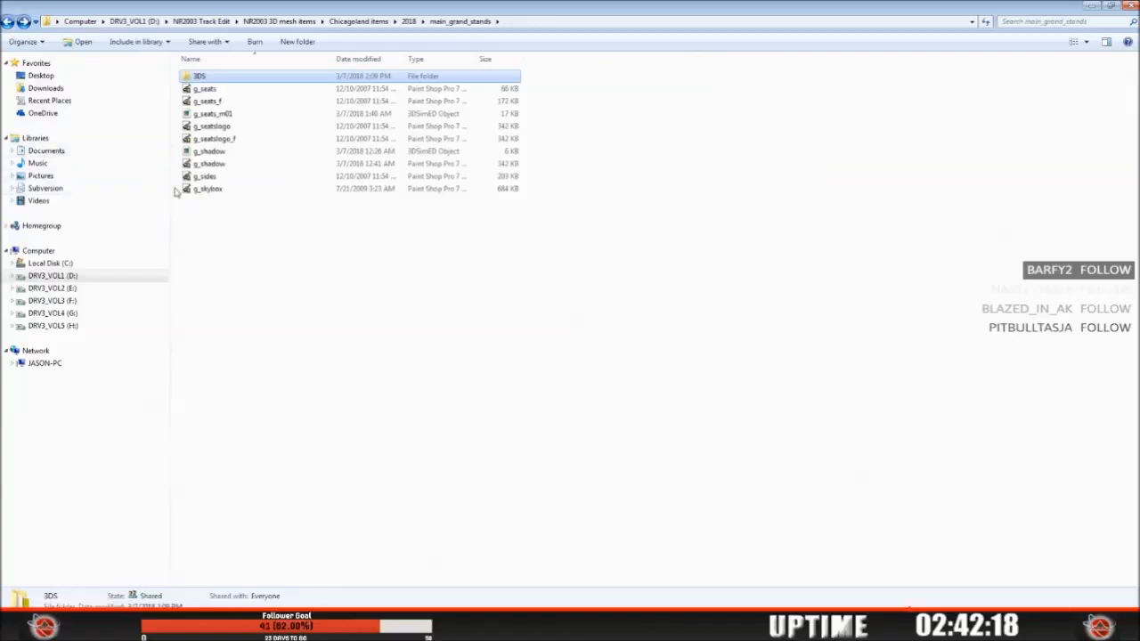
Step: Open the g_shadow 3DSimED object from the main_grand_stands folder, examine its shadow mesh from several angles, and exit 3DSimED
click(212, 152)
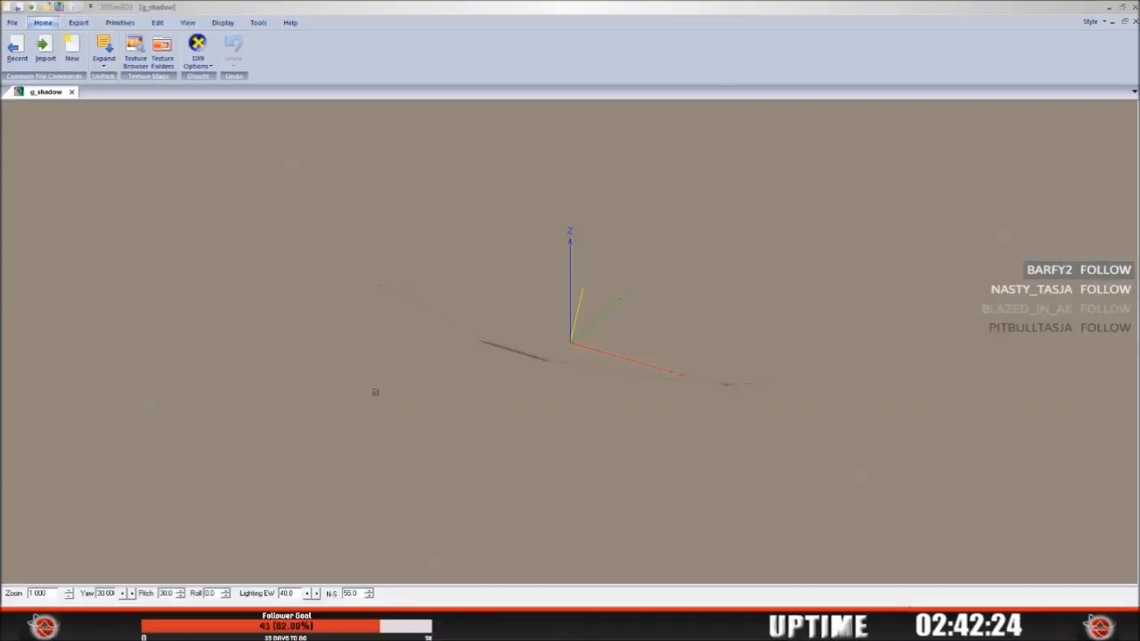
drag(341, 357, 450, 329)
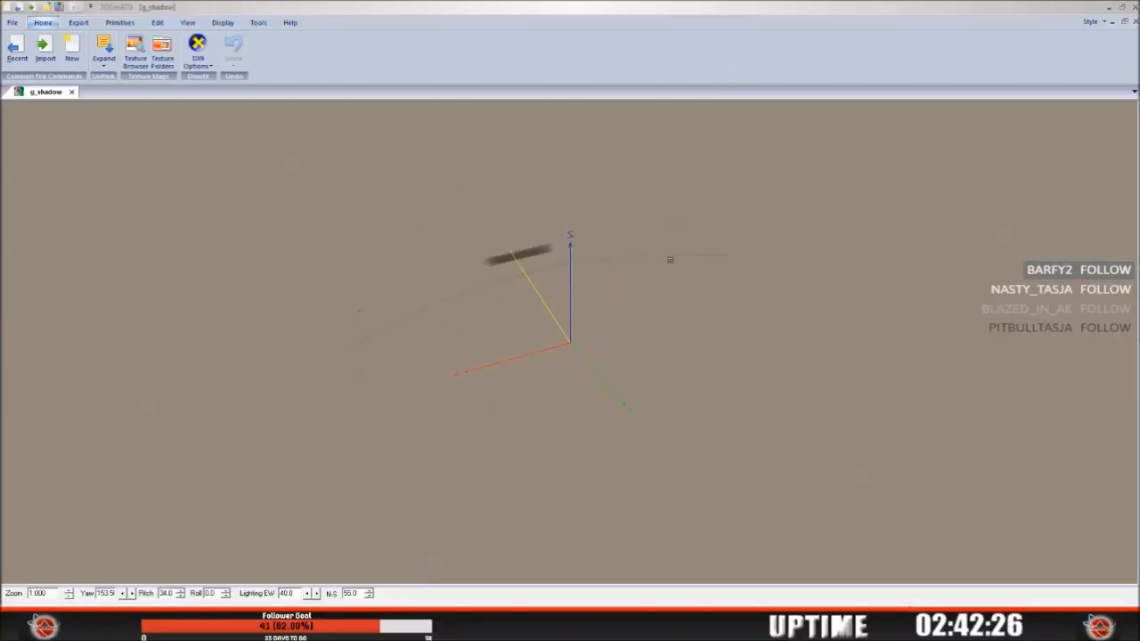
drag(529, 315, 524, 325)
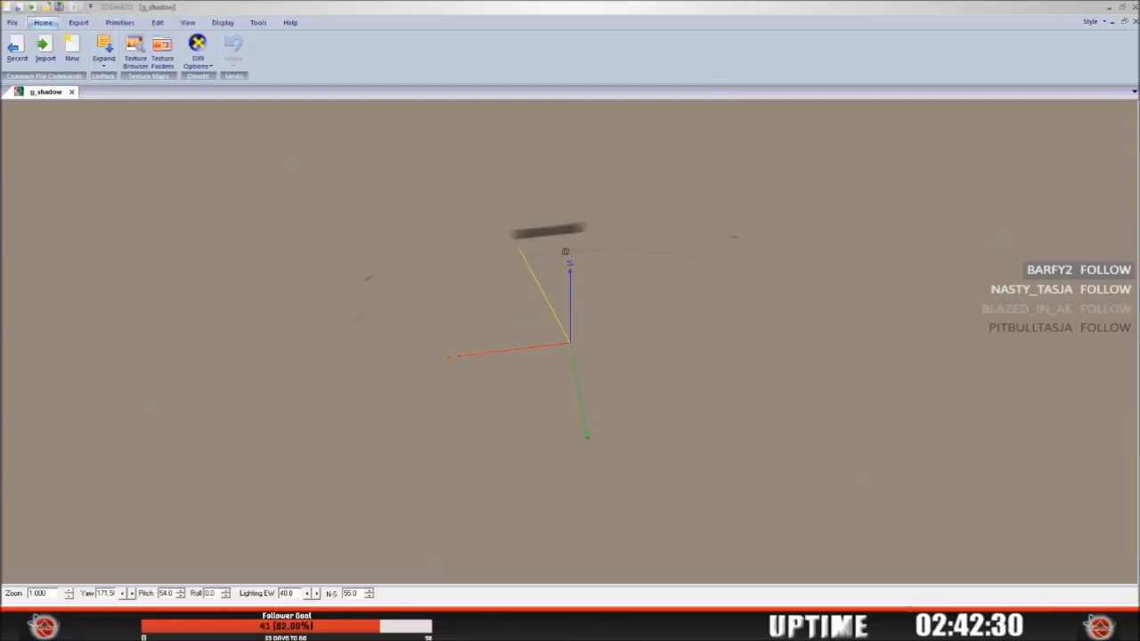
drag(580, 252, 641, 246)
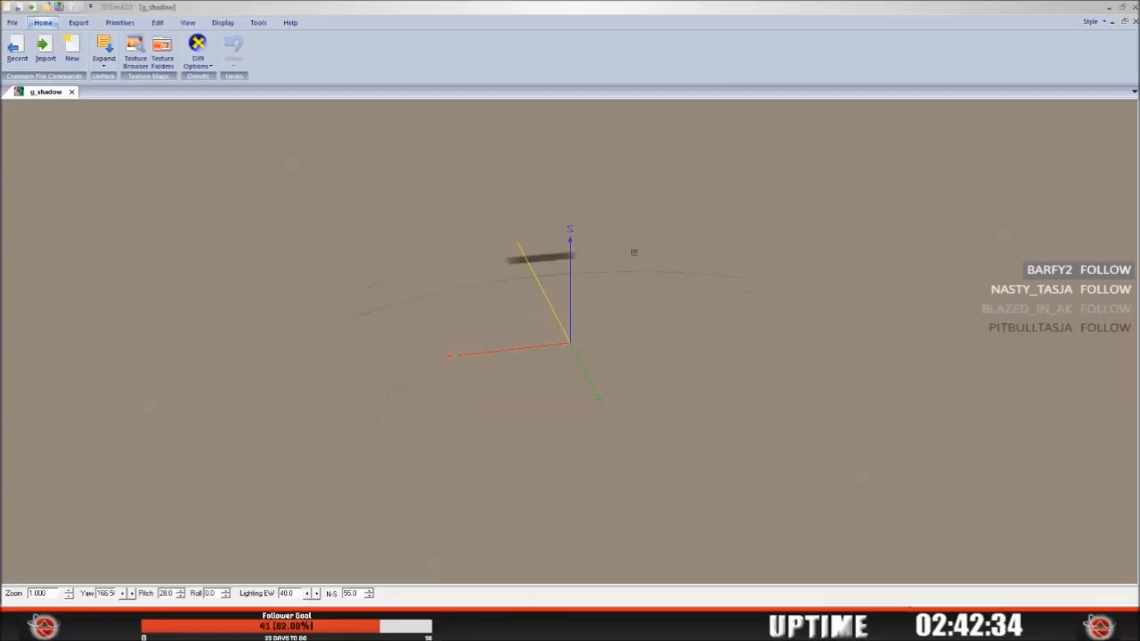
click(12, 22)
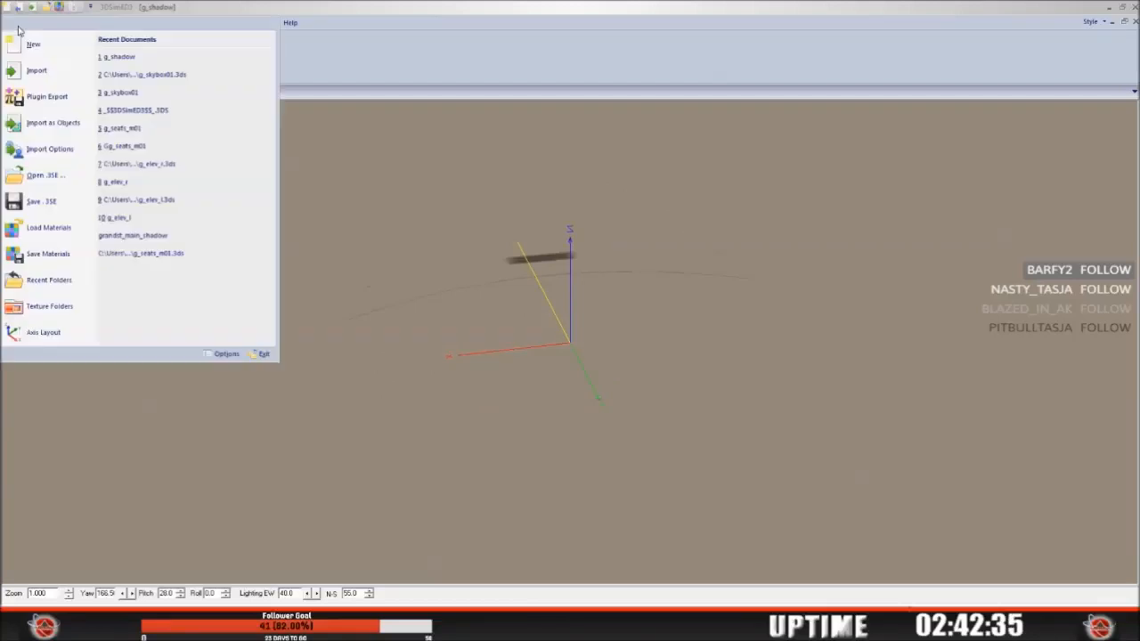
click(259, 354)
click(539, 346)
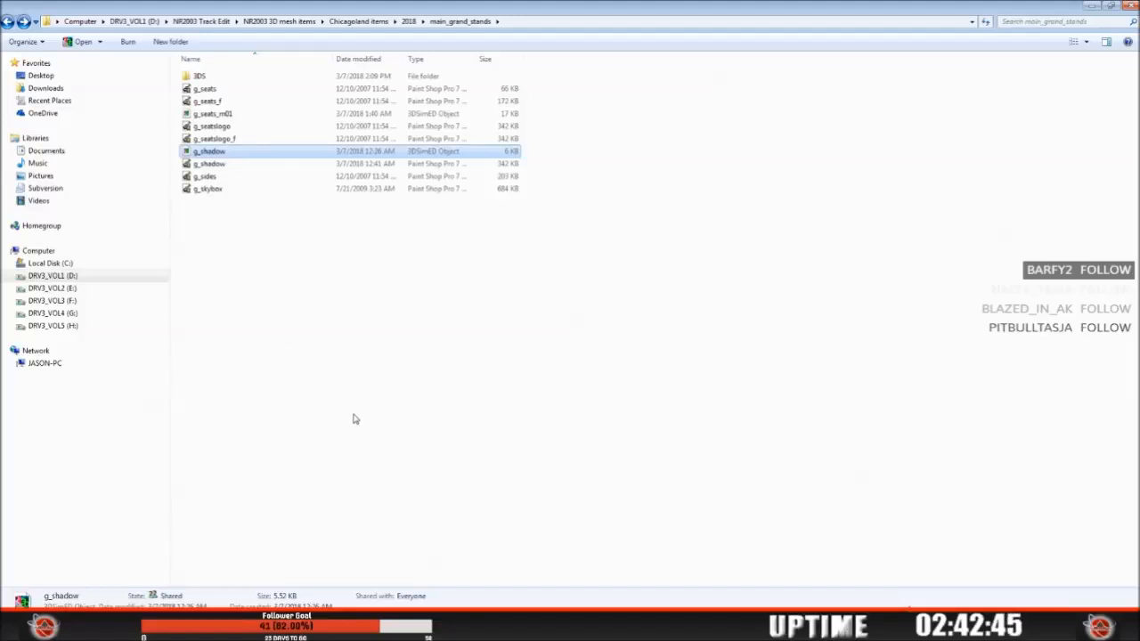
Step: Copy the g_shadow object and g_shadow texture from main_grand_stands into the chicagoland_SBP track folder
ctrl+click(220, 168)
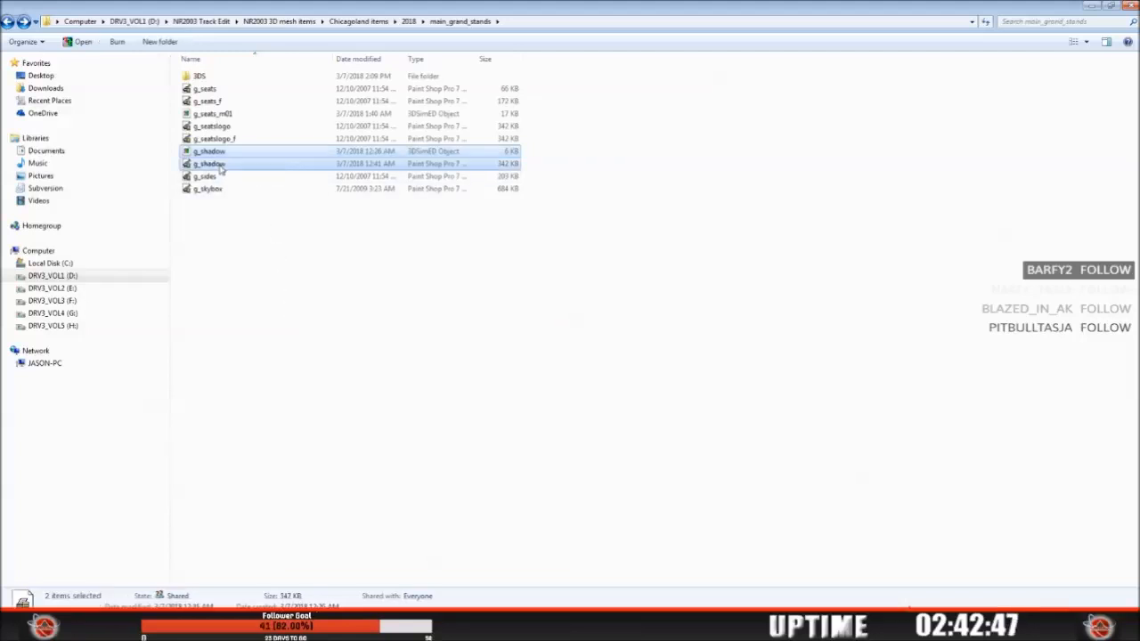
right_click(219, 166)
click(272, 337)
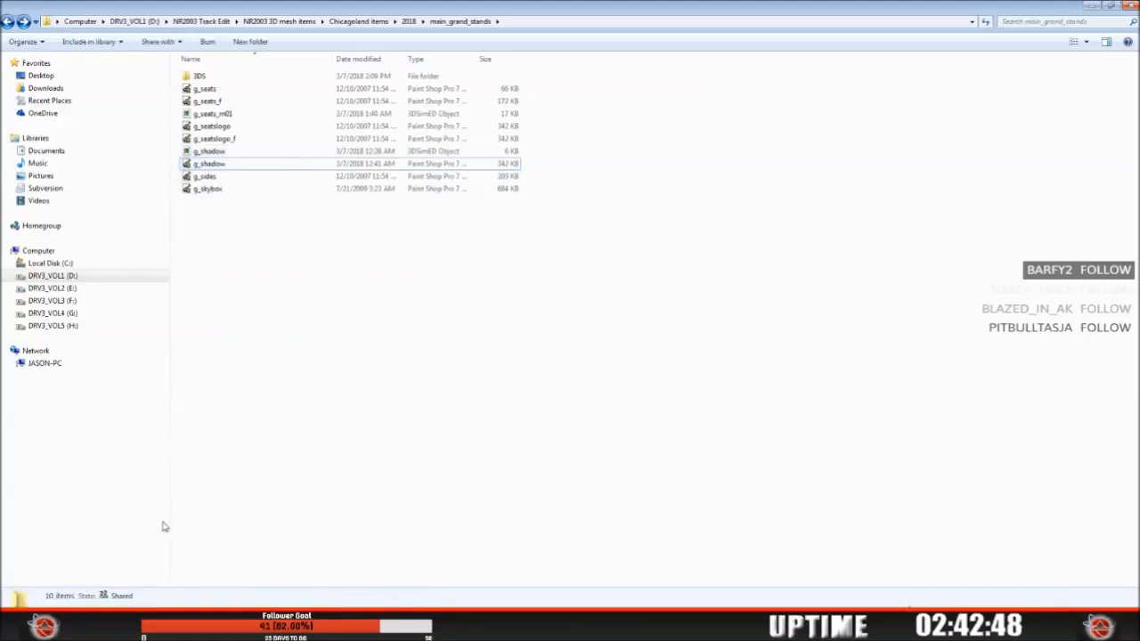
click(178, 505)
click(386, 552)
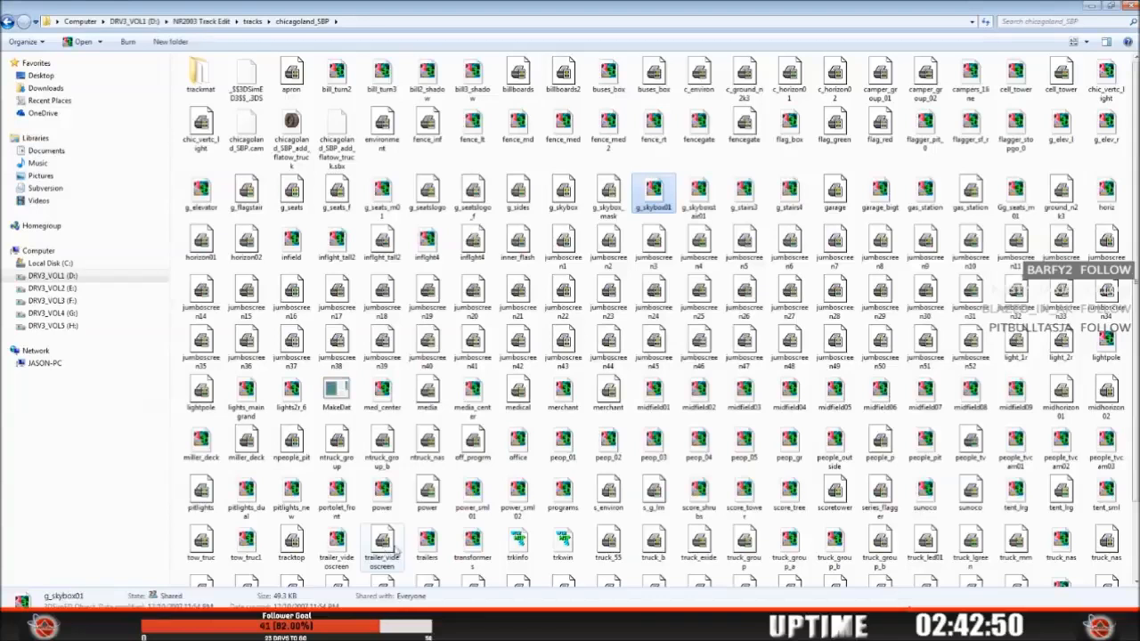
scroll(488, 442, down, 2)
right_click(679, 561)
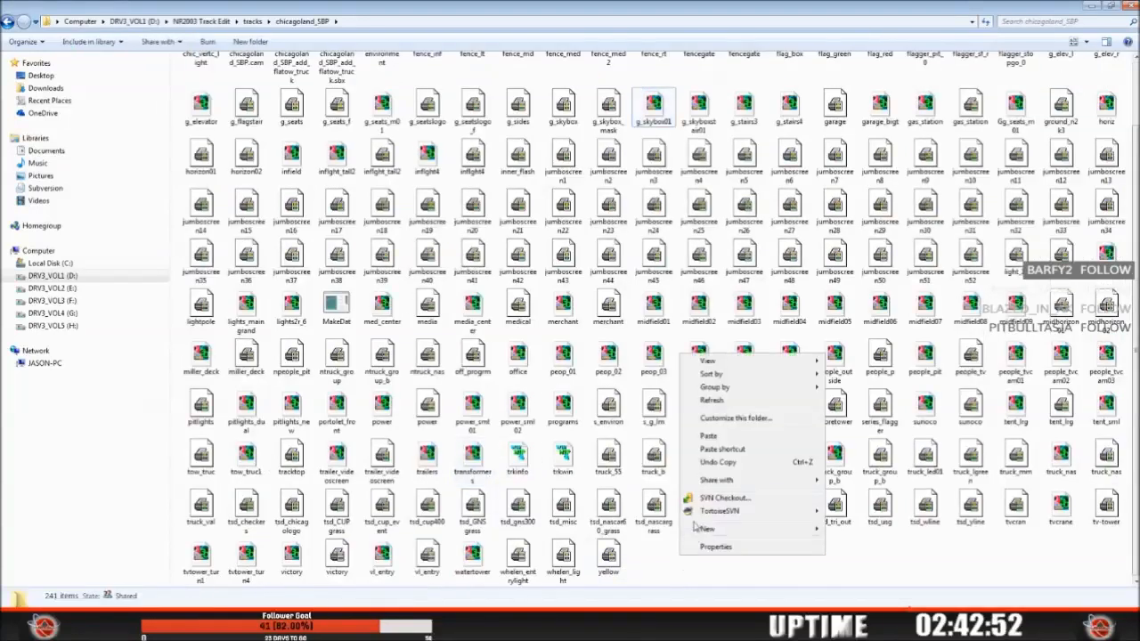
click(717, 436)
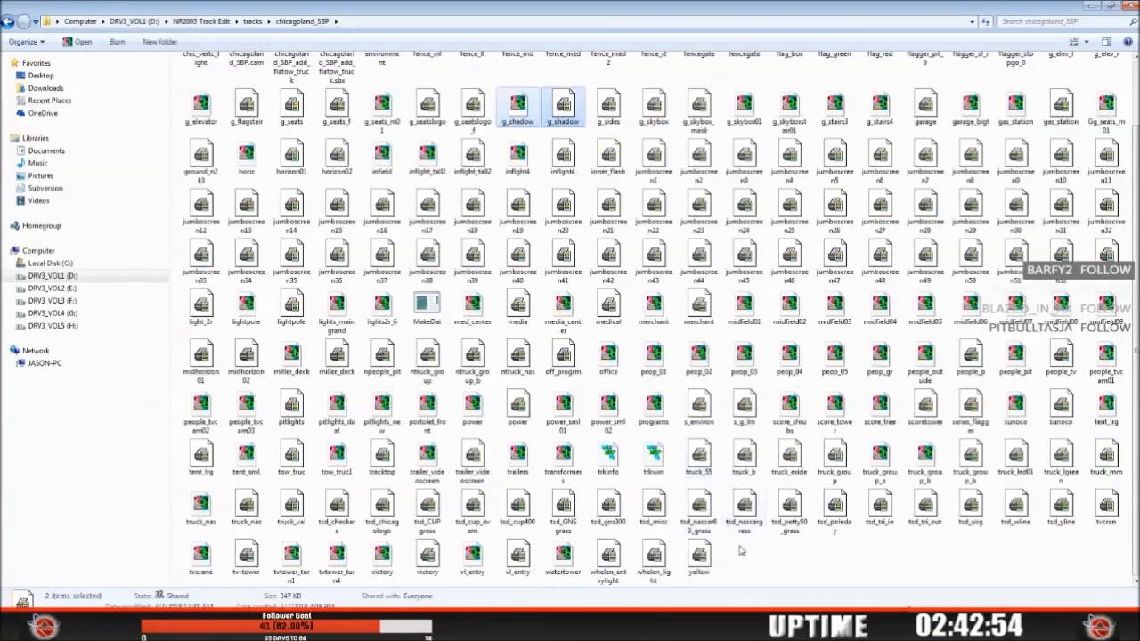
click(758, 567)
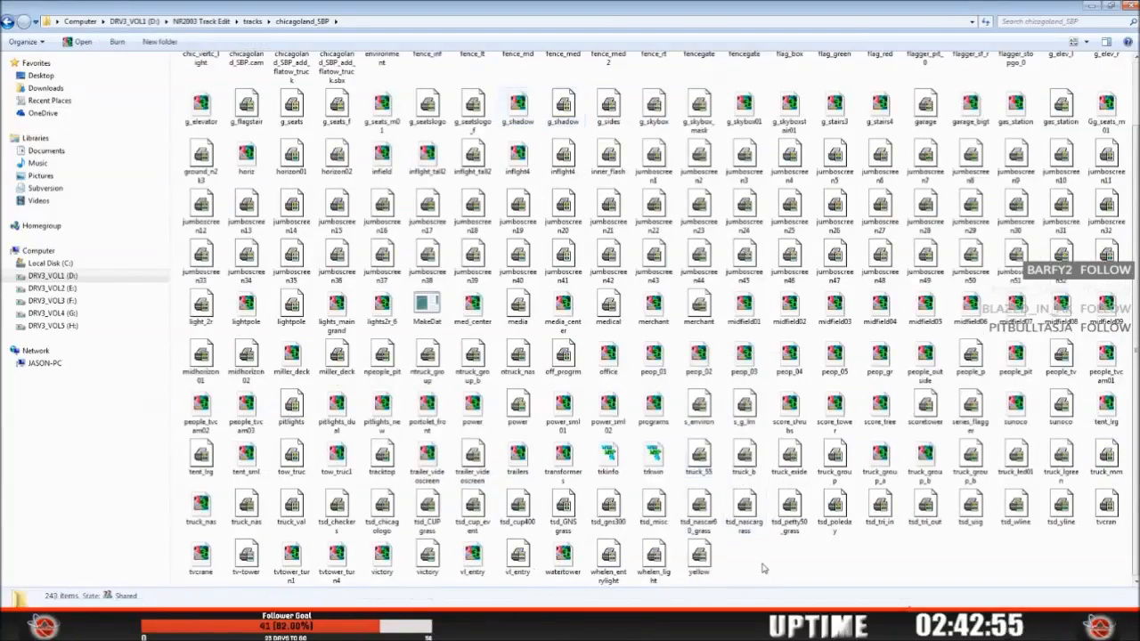
Step: Switch to Sandbox and check the position values in the main grandstand's track side object properties
click(368, 587)
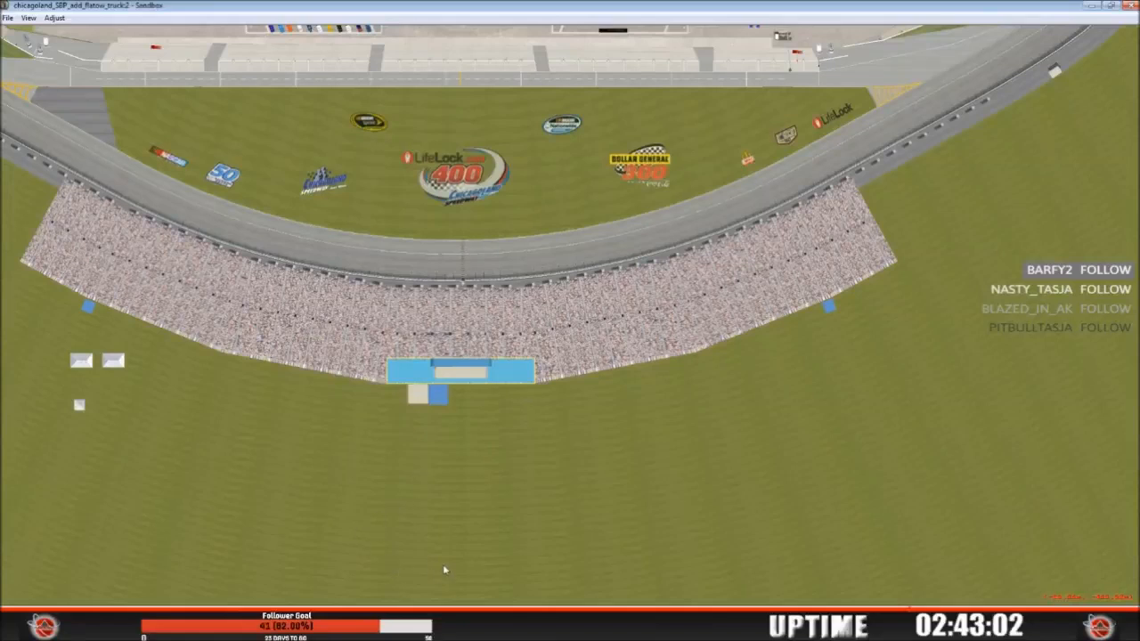
key(alt+Tab)
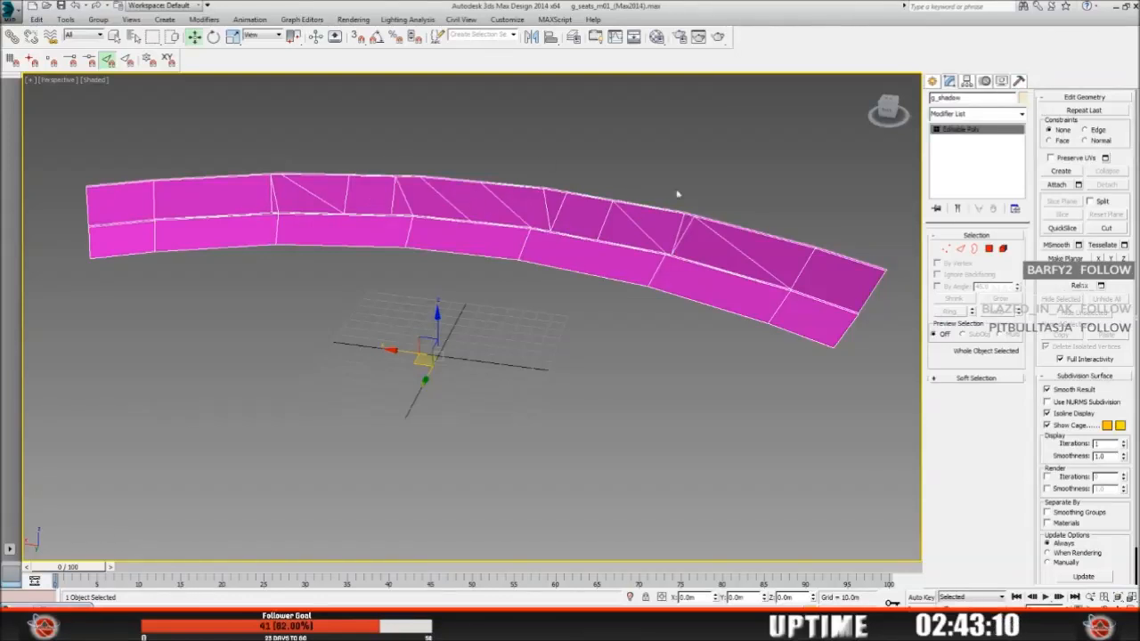
click(1116, 8)
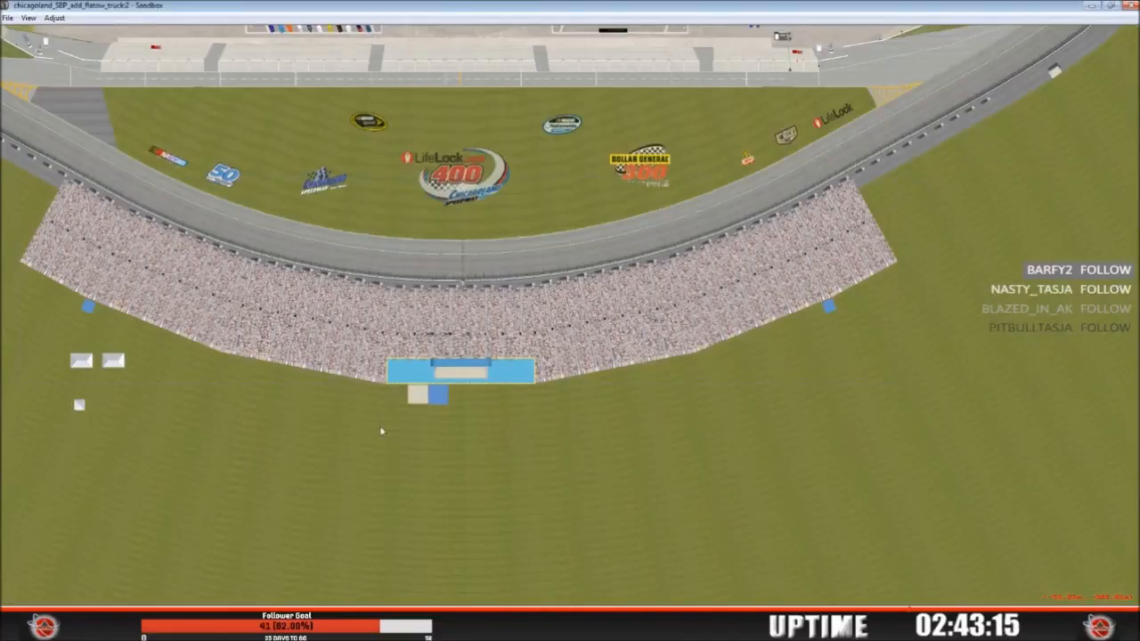
click(340, 356)
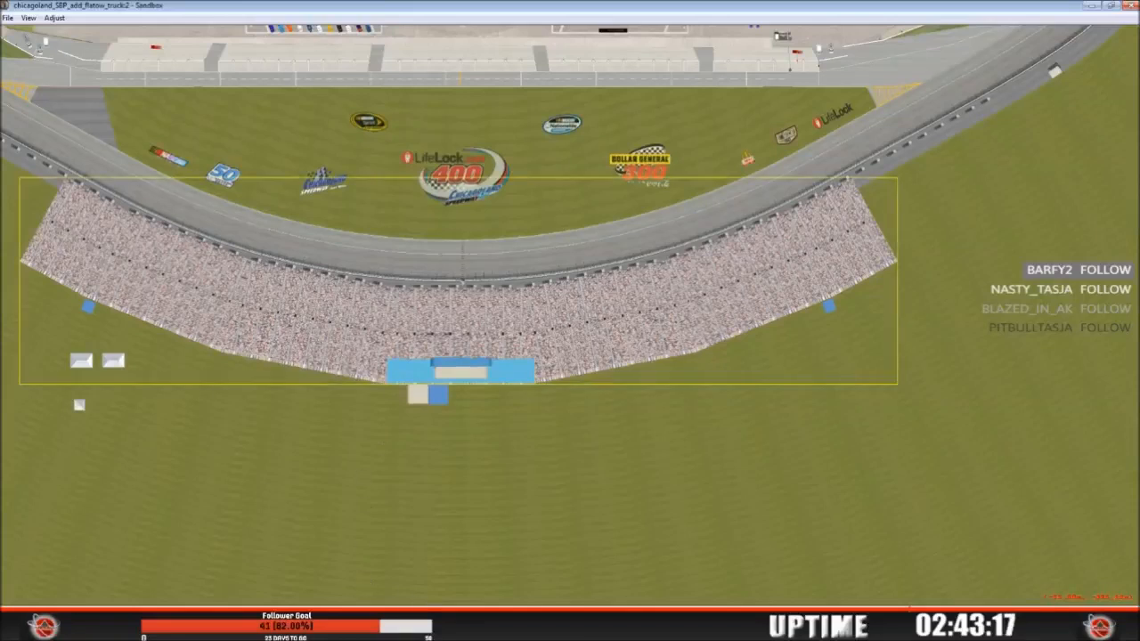
key(t)
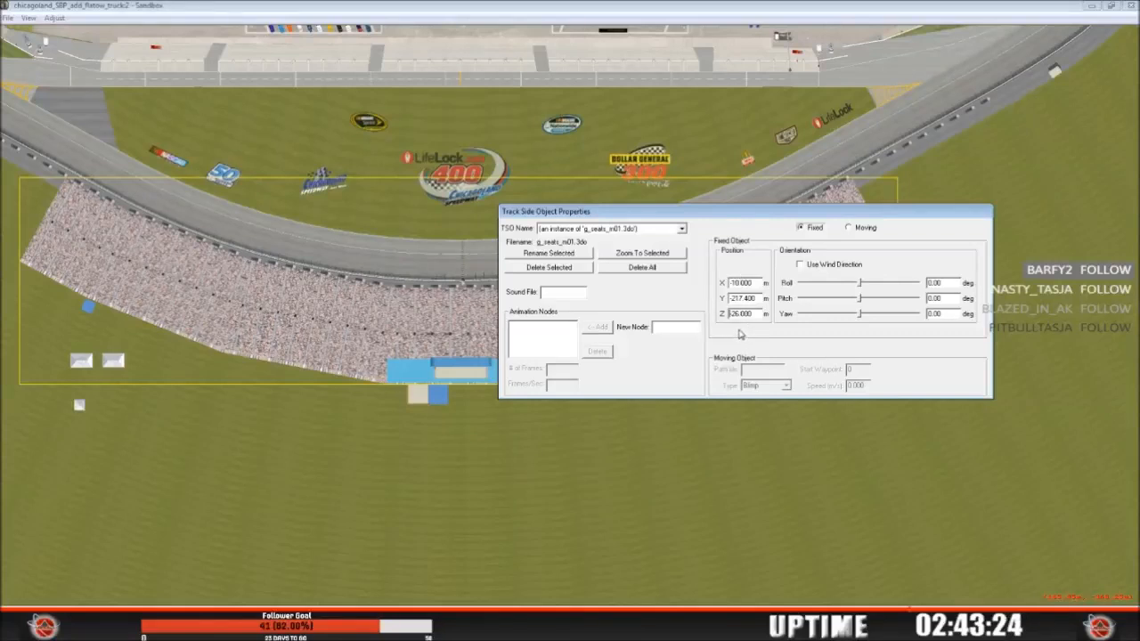
key(Escape)
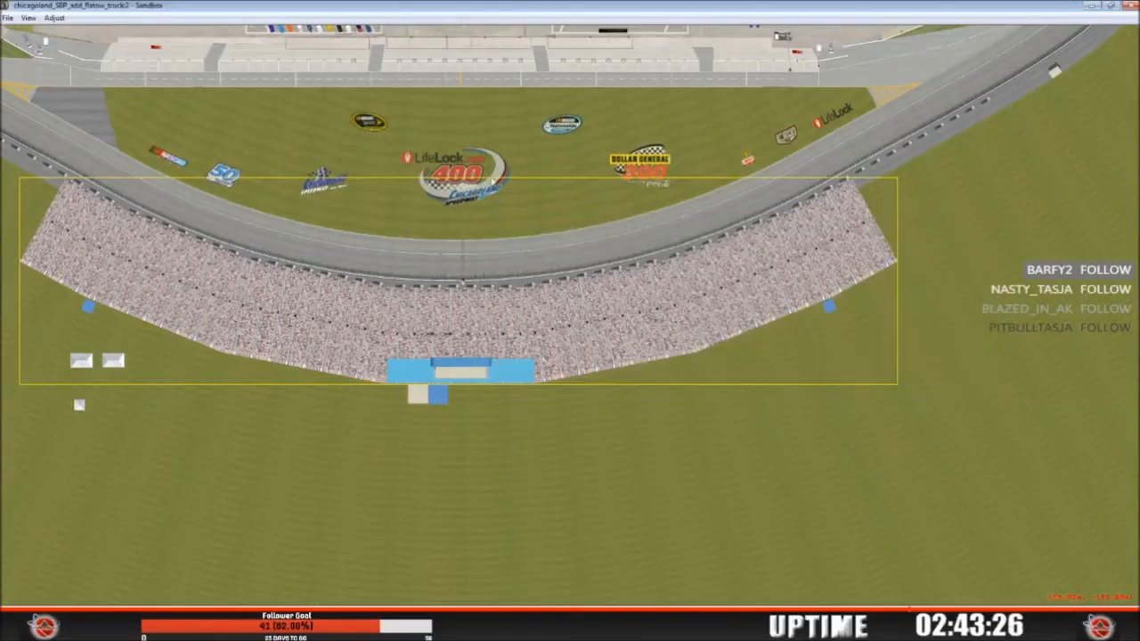
Step: Insert the g_shadow.3do track side object on the grass behind the main grandstand
right_click(358, 446)
click(394, 453)
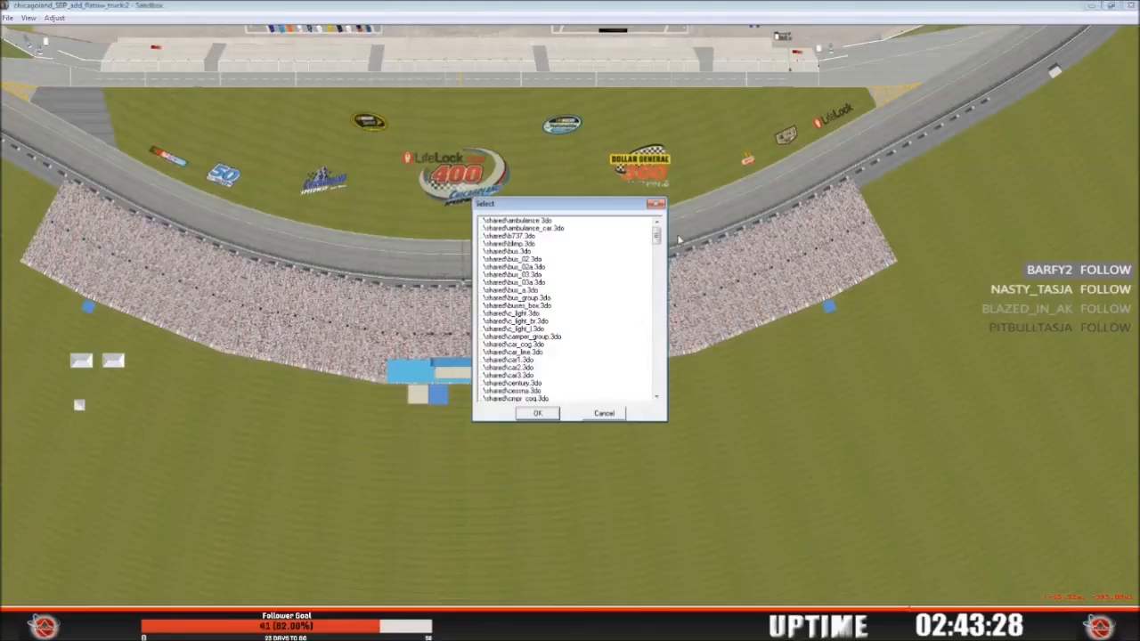
drag(659, 234, 658, 354)
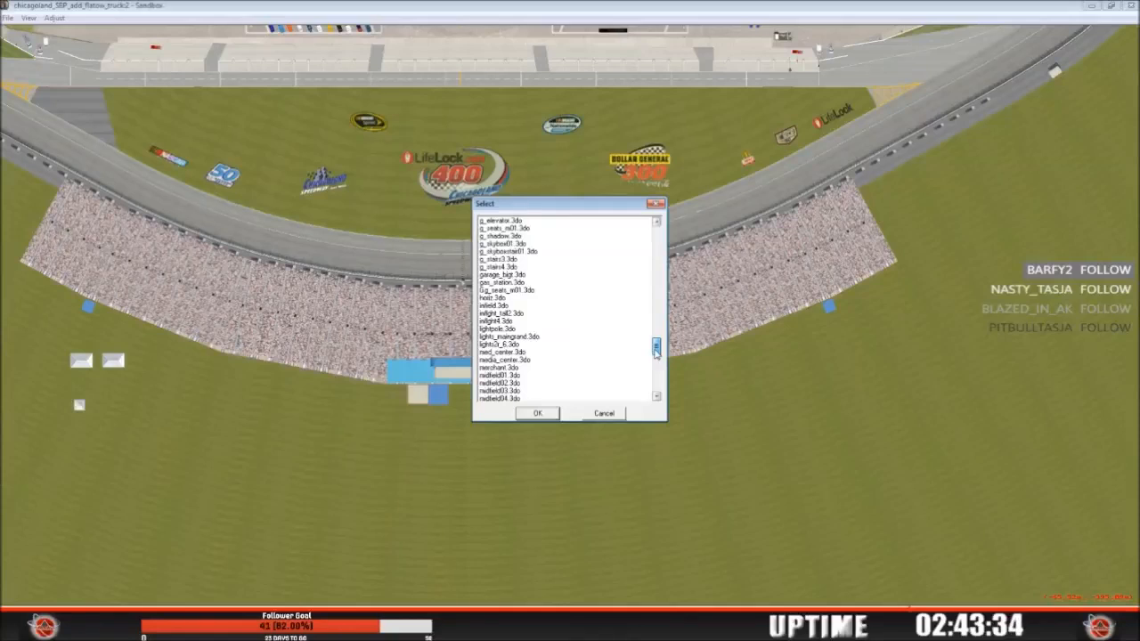
drag(656, 352, 656, 344)
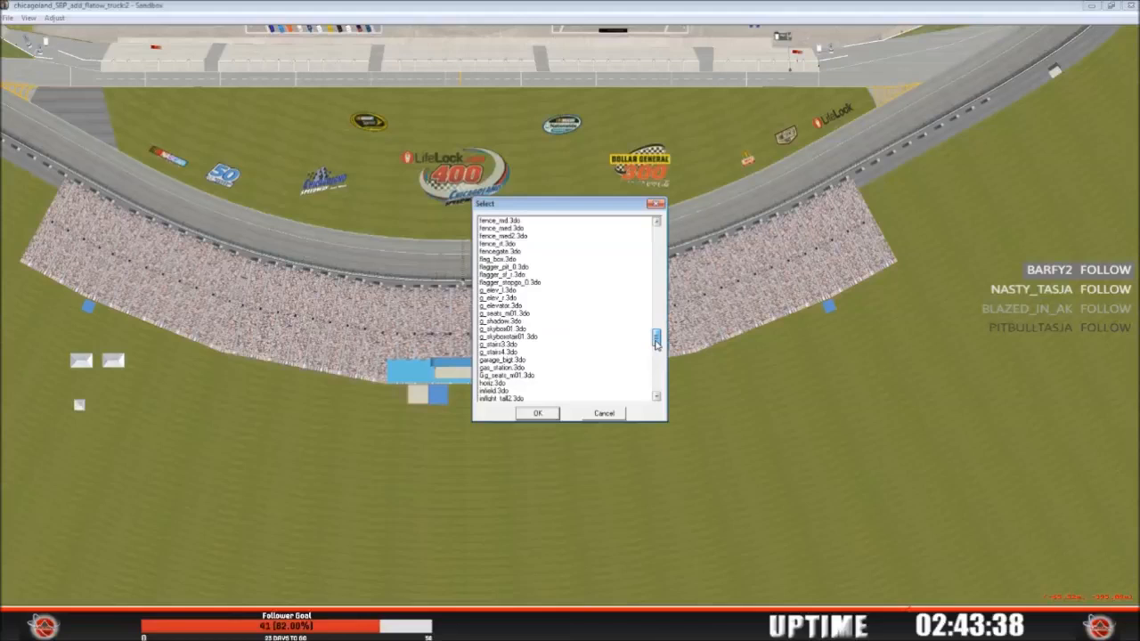
drag(657, 344, 648, 241)
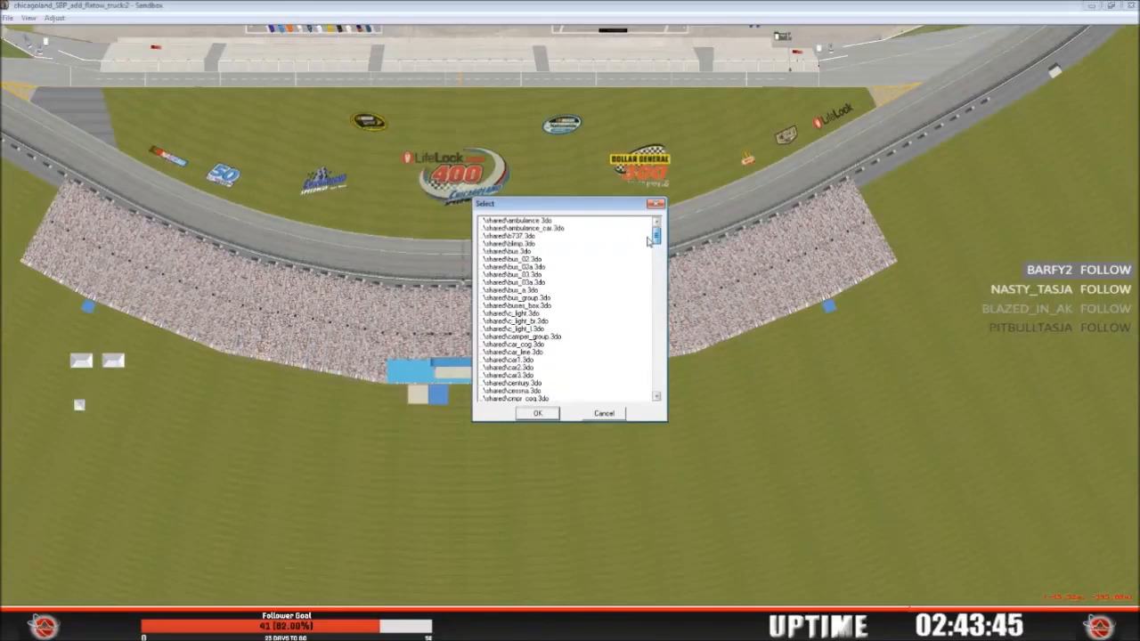
drag(649, 236, 651, 361)
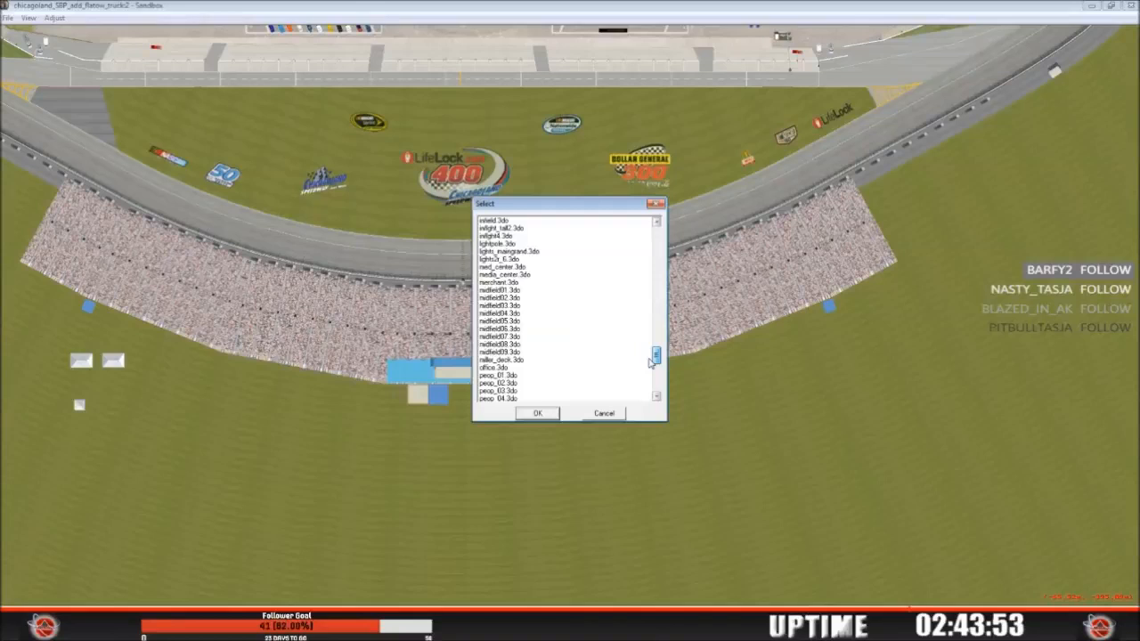
drag(651, 360, 650, 348)
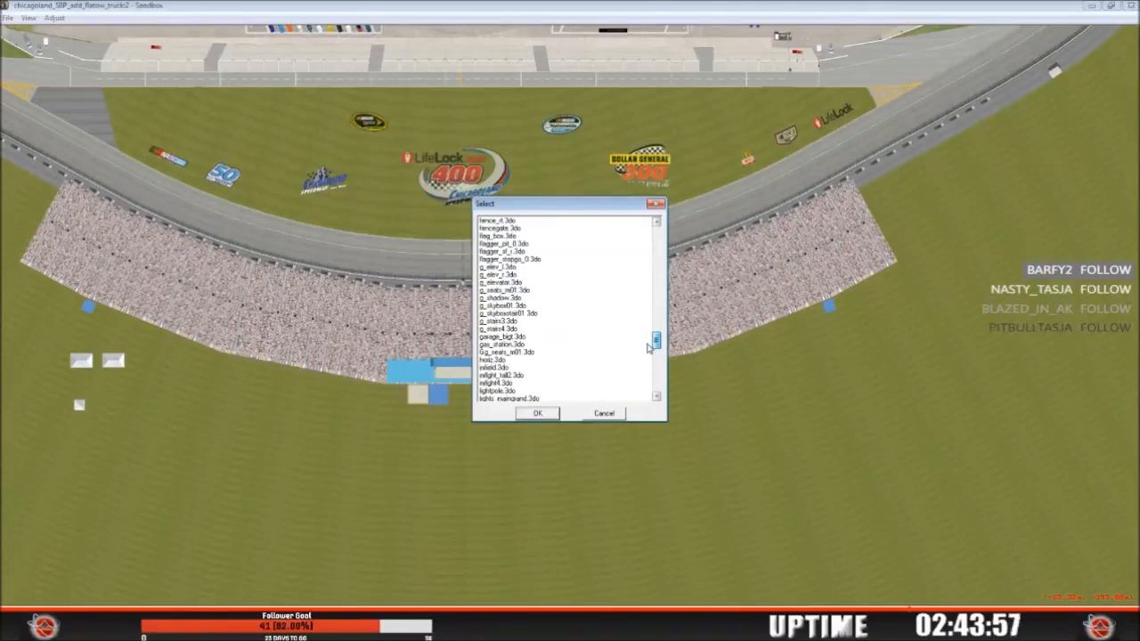
click(511, 306)
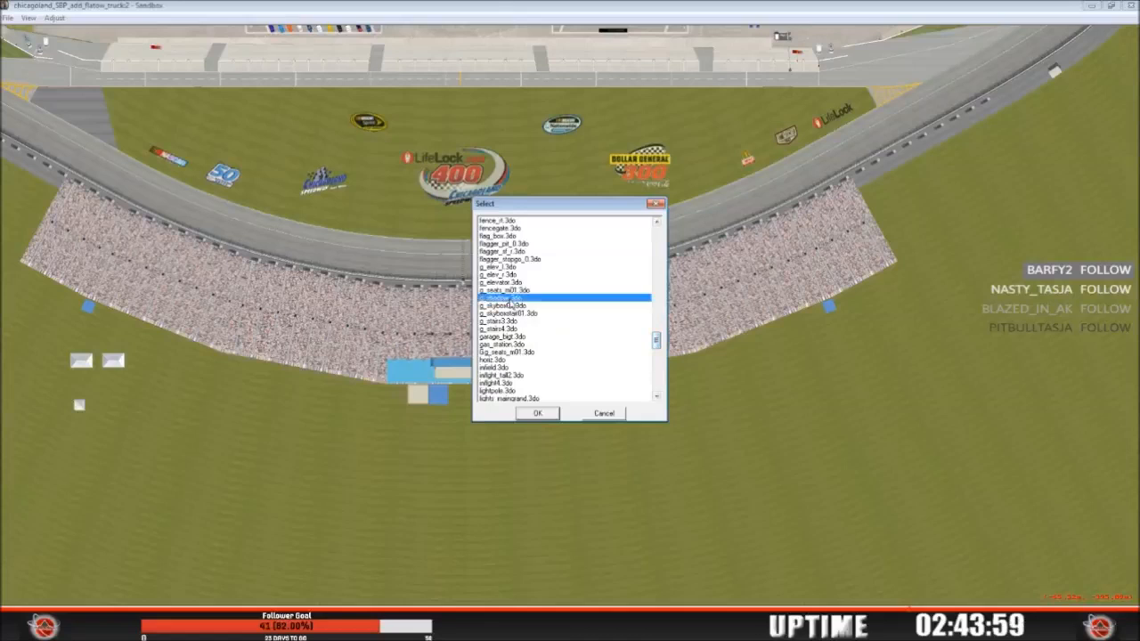
click(534, 413)
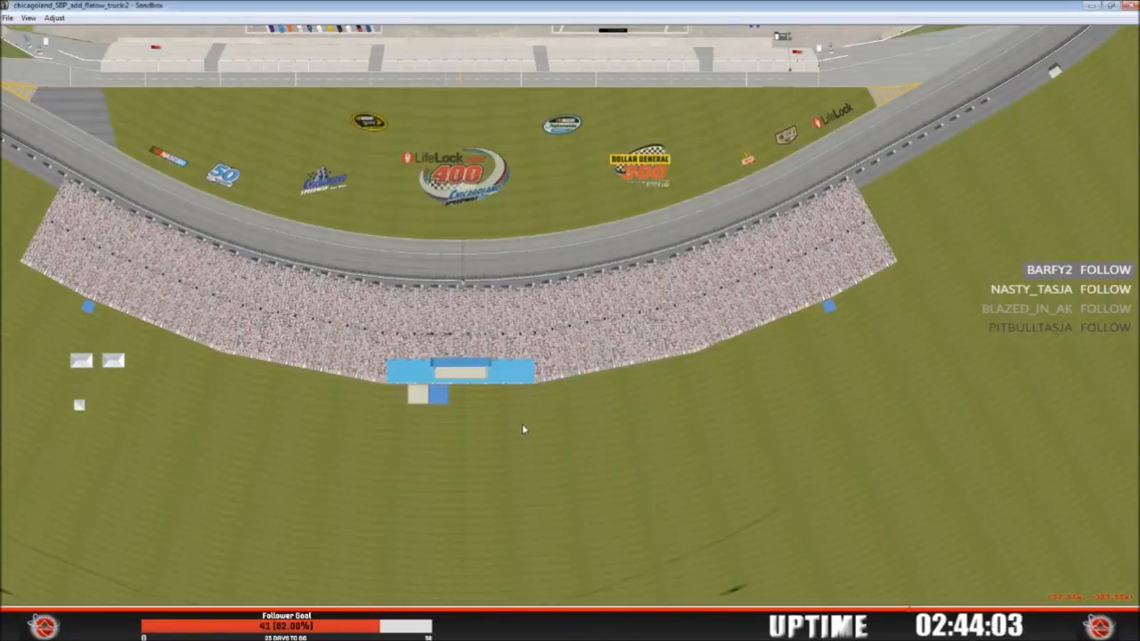
Step: Select the inserted shadow object, open its track side object properties, and set its X position to -10 m
scroll(523, 431, down, 5)
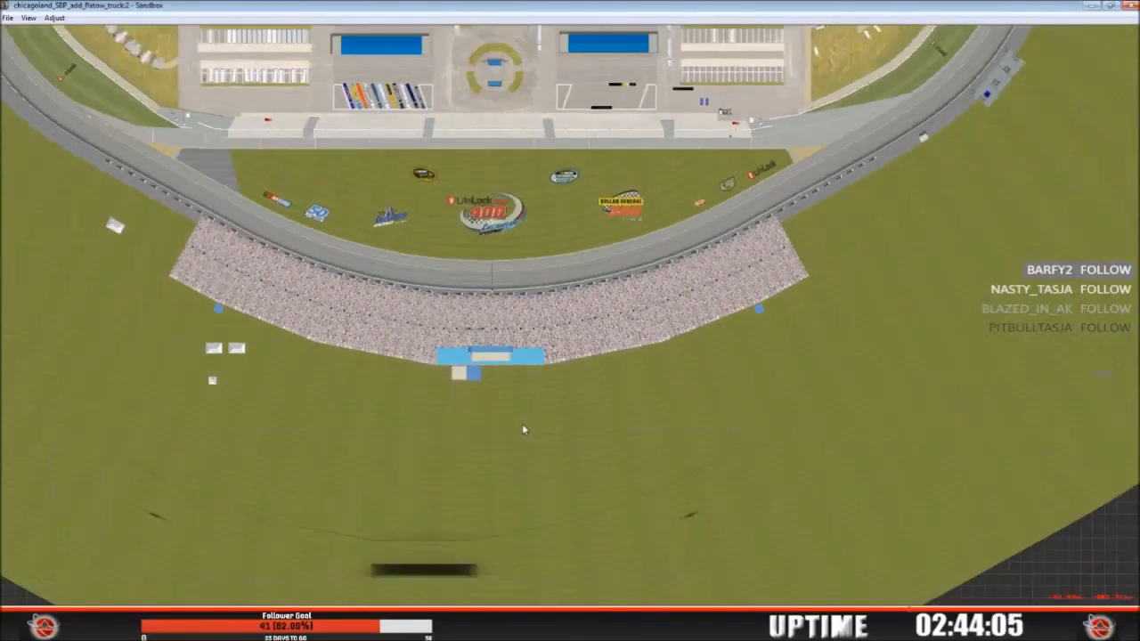
scroll(481, 517, down, 3)
click(476, 485)
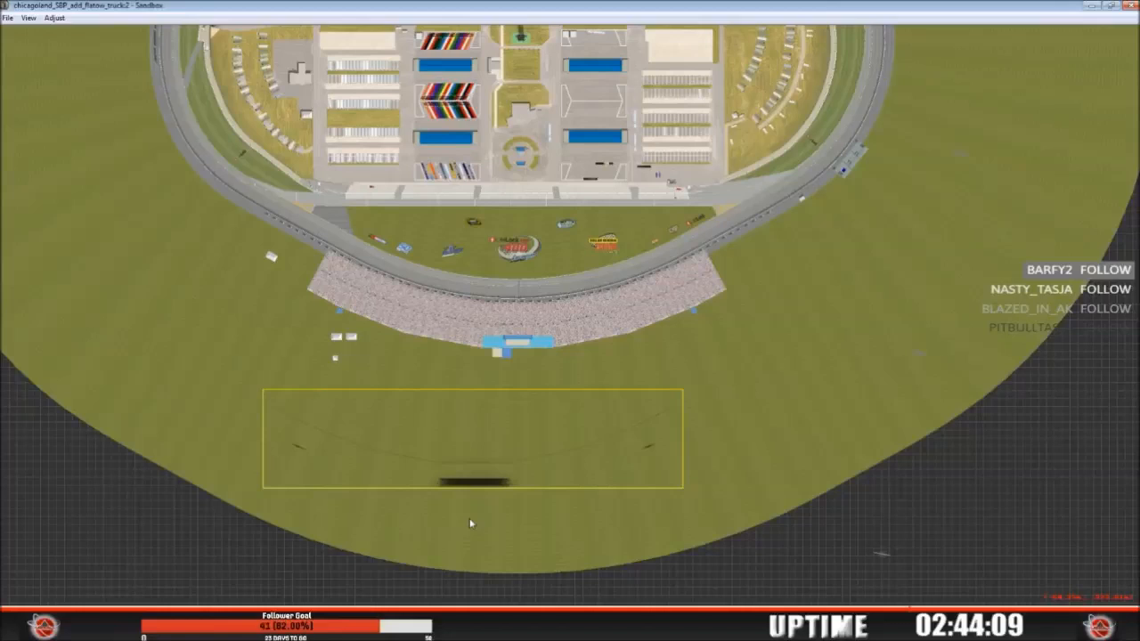
key(t)
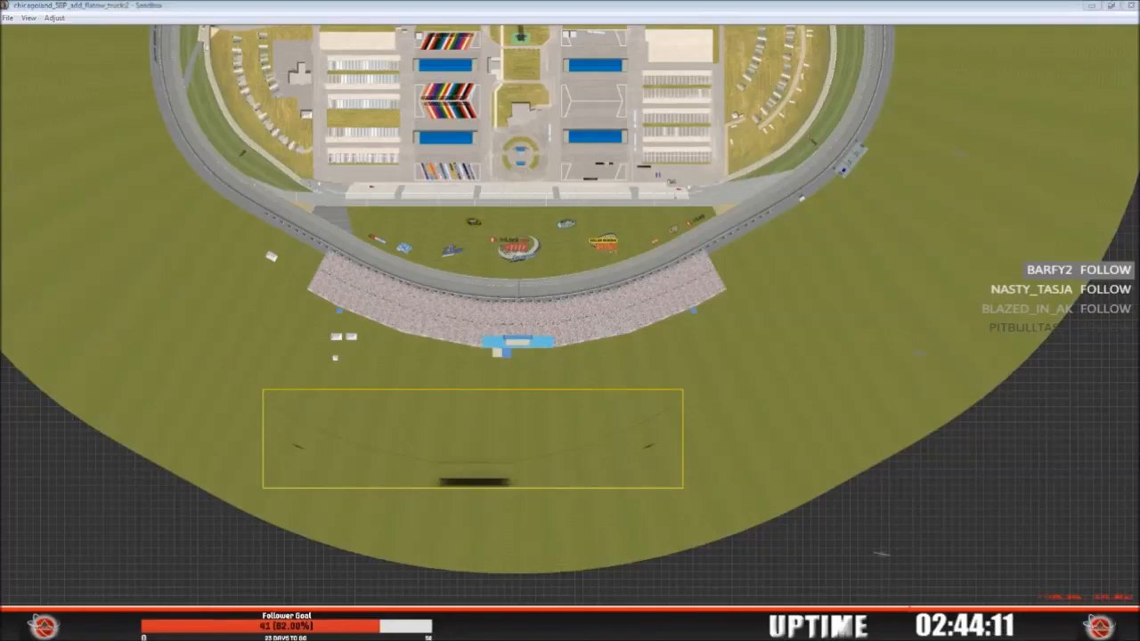
click(802, 228)
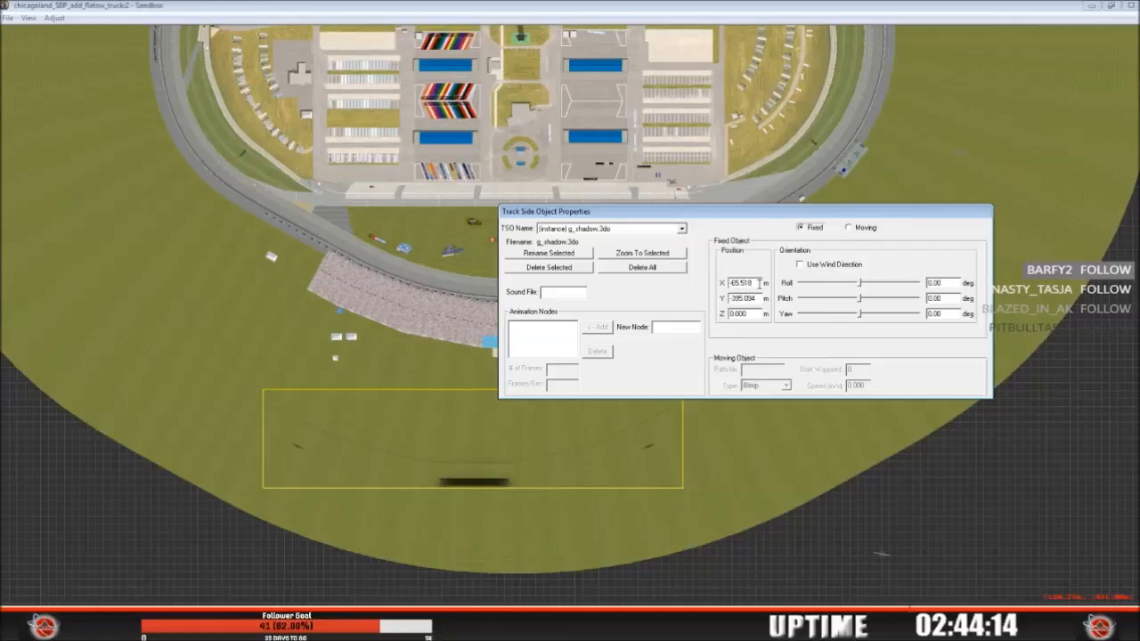
click(759, 284)
key(BackSpace)
key(BackSpace)
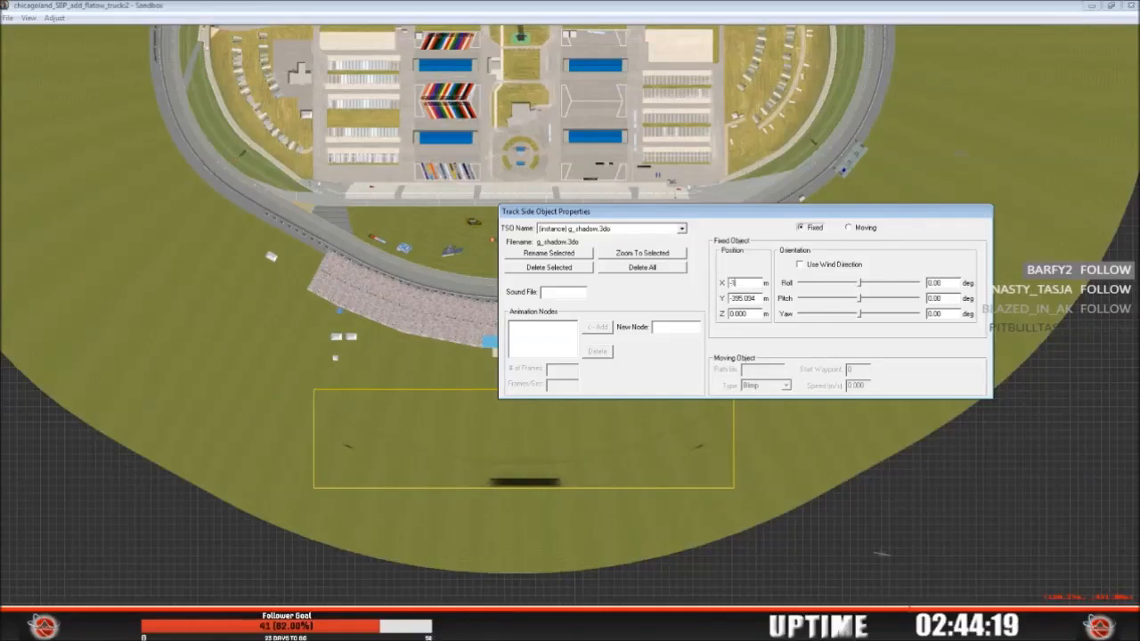
text(10)
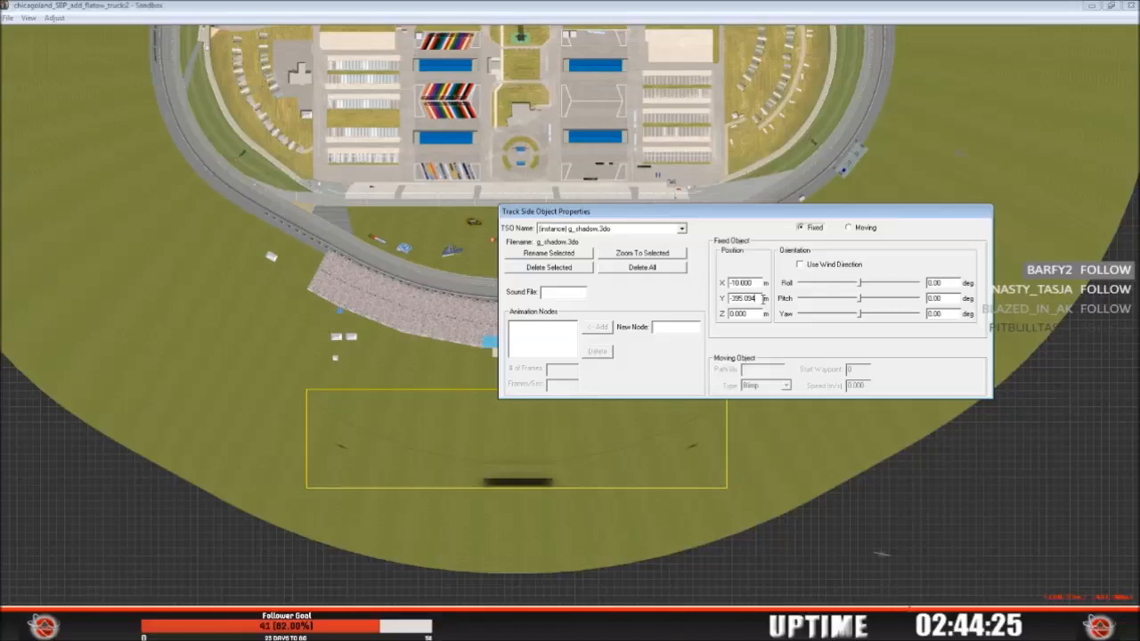
Step: Set the shadow object's Y position to -217.400 m
text(-3)
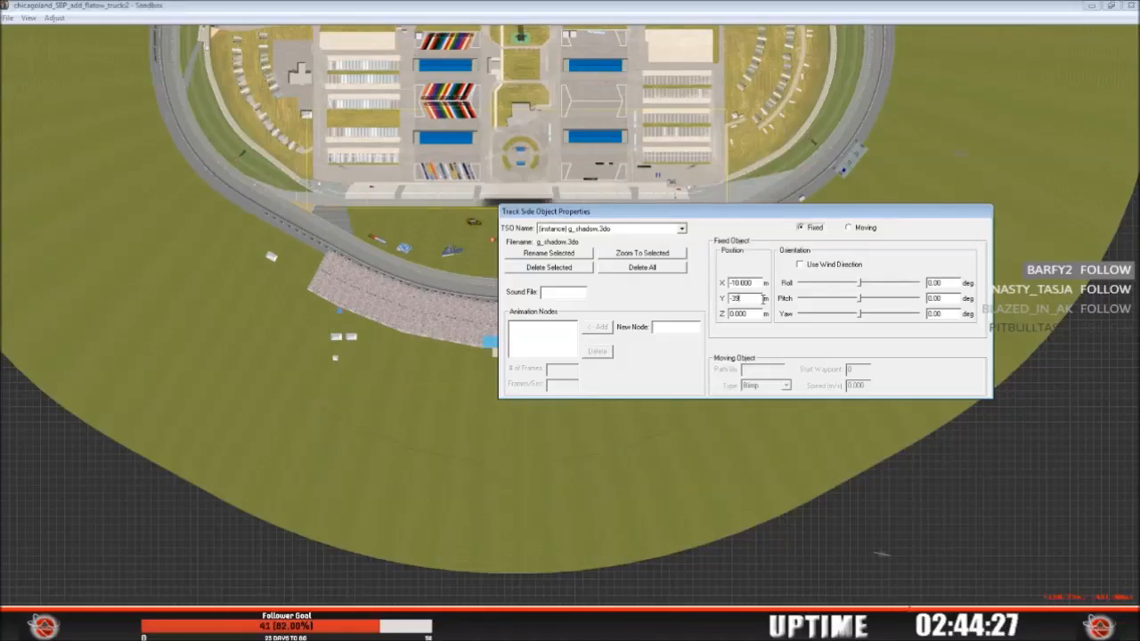
key(BackSpace)
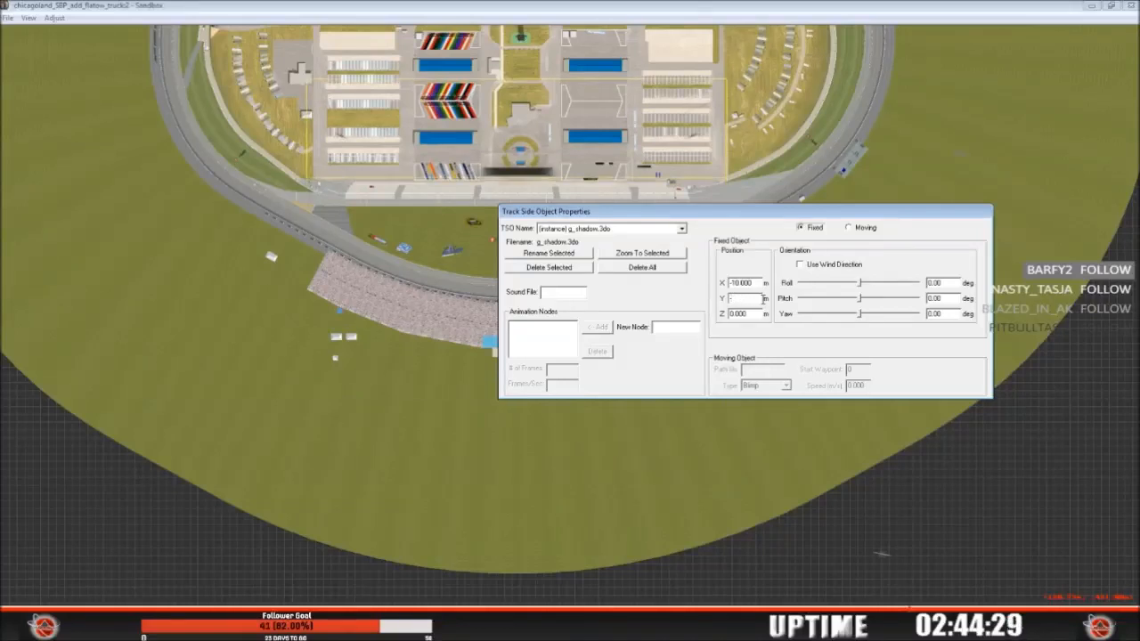
text(217.400)
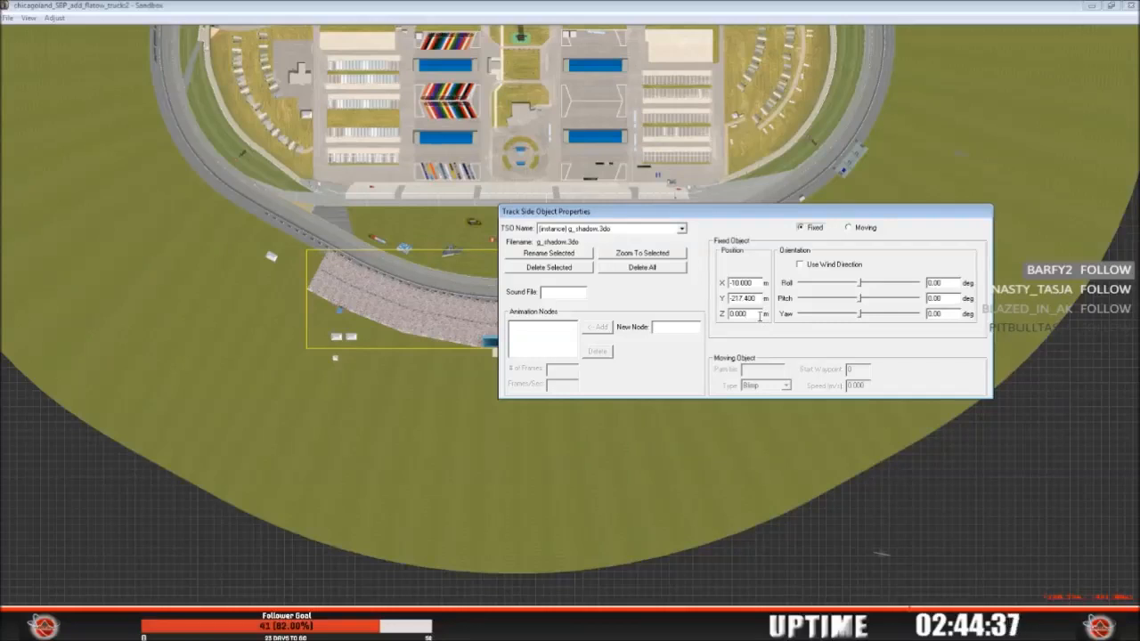
Step: Find the g_seats_m01.3do instance among the track side objects and check the grandstand's Z position
click(681, 229)
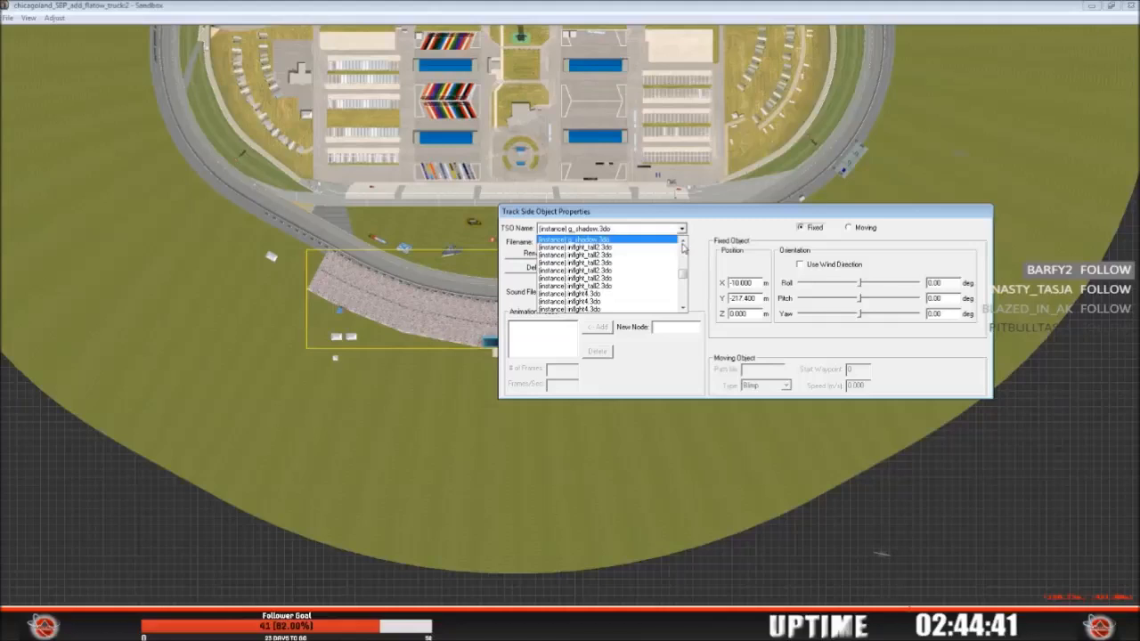
click(682, 242)
click(682, 242)
click(682, 241)
click(683, 241)
click(682, 242)
click(682, 242)
click(682, 241)
click(683, 241)
click(682, 241)
click(682, 242)
click(682, 241)
click(682, 241)
click(682, 241)
click(682, 241)
click(683, 242)
click(682, 241)
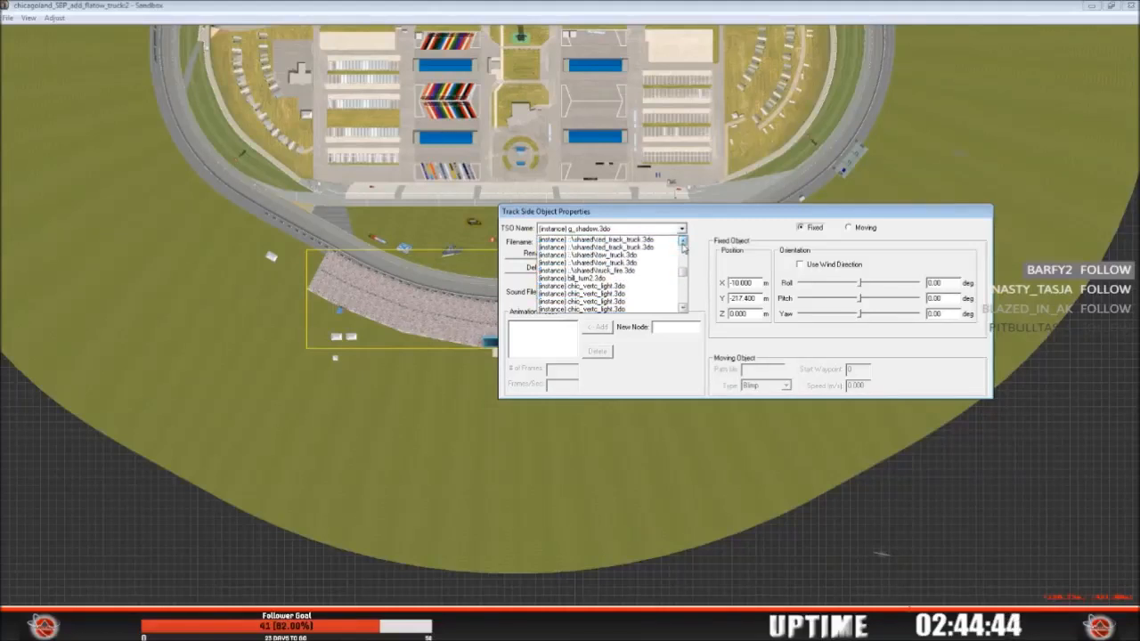
click(682, 241)
click(682, 241)
click(682, 241)
click(682, 241)
click(682, 241)
click(682, 242)
click(682, 241)
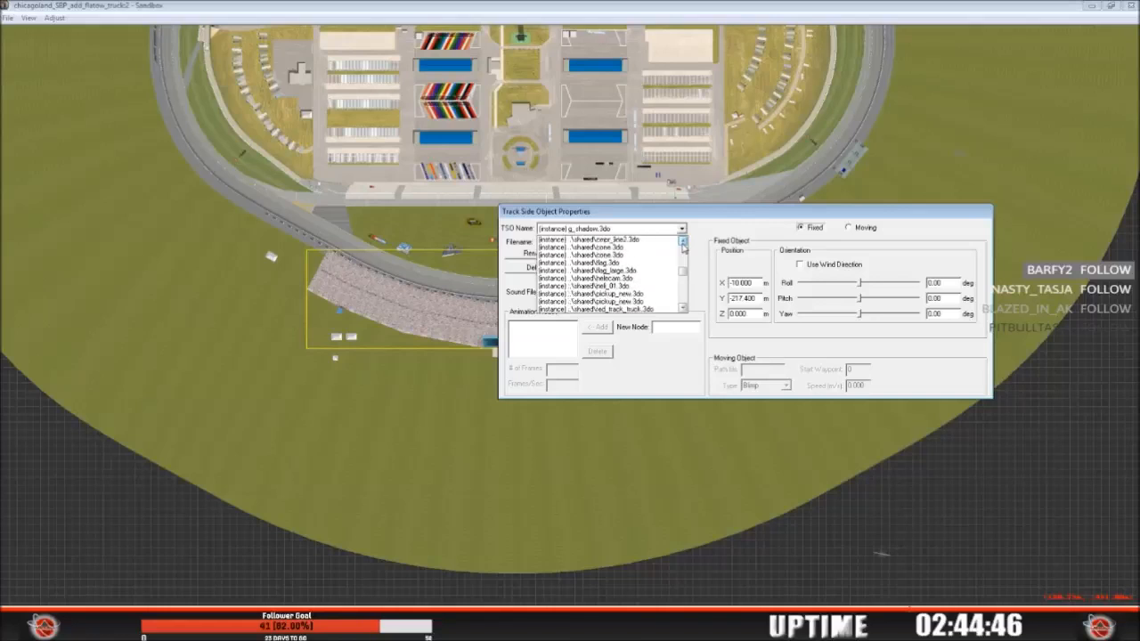
mouse_move(683, 269)
mouse_down()
mouse_move(697, 243)
mouse_move(695, 257)
mouse_up()
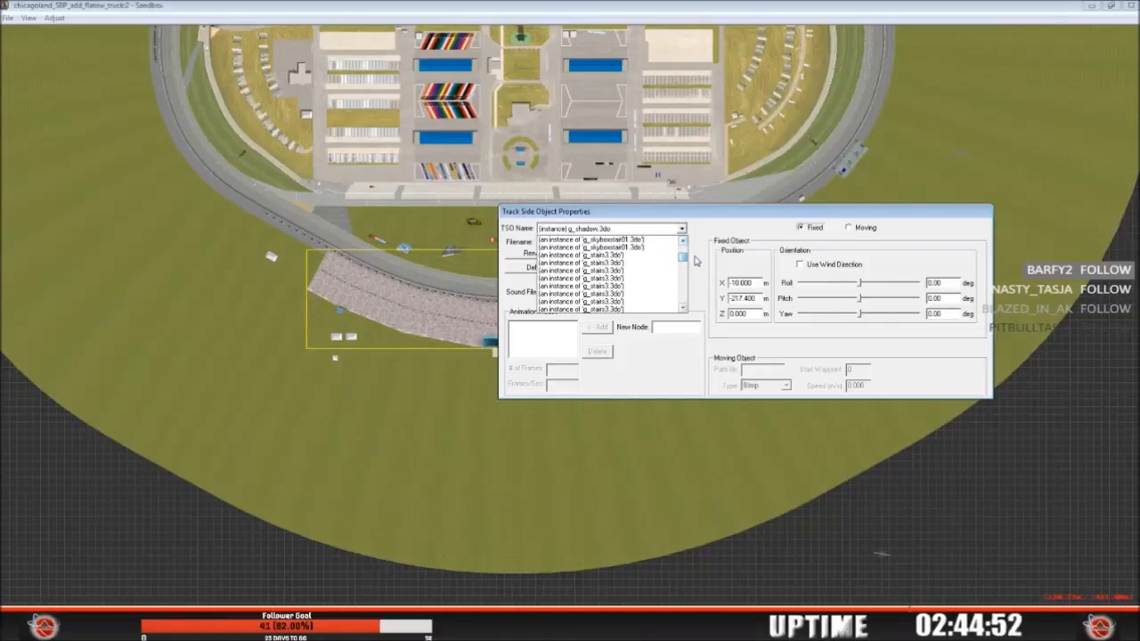
click(683, 241)
click(683, 241)
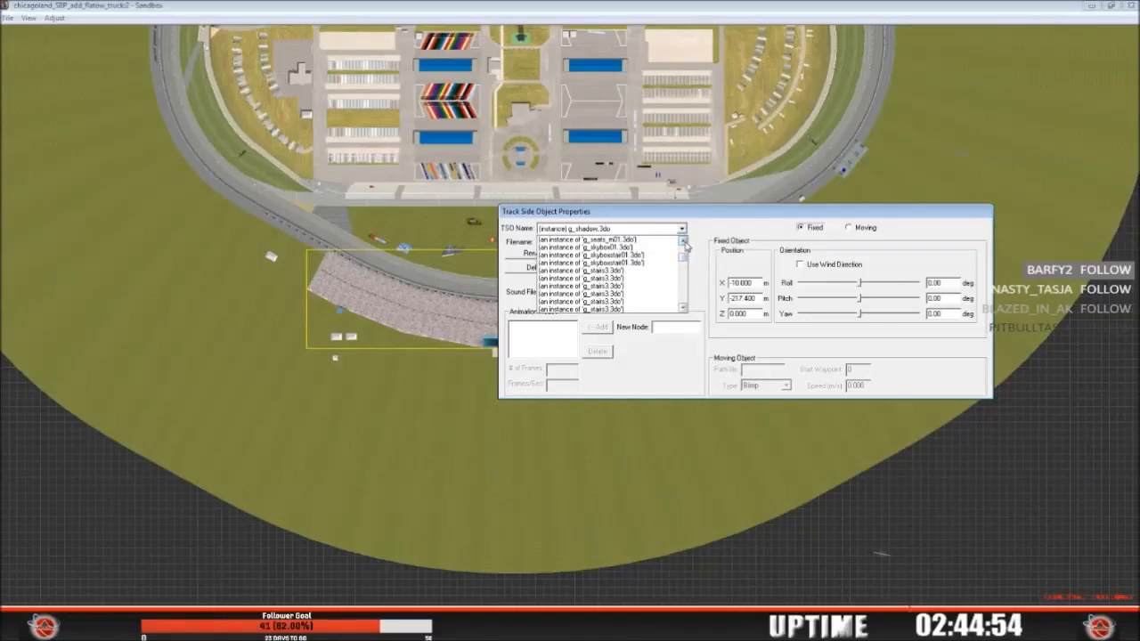
click(659, 240)
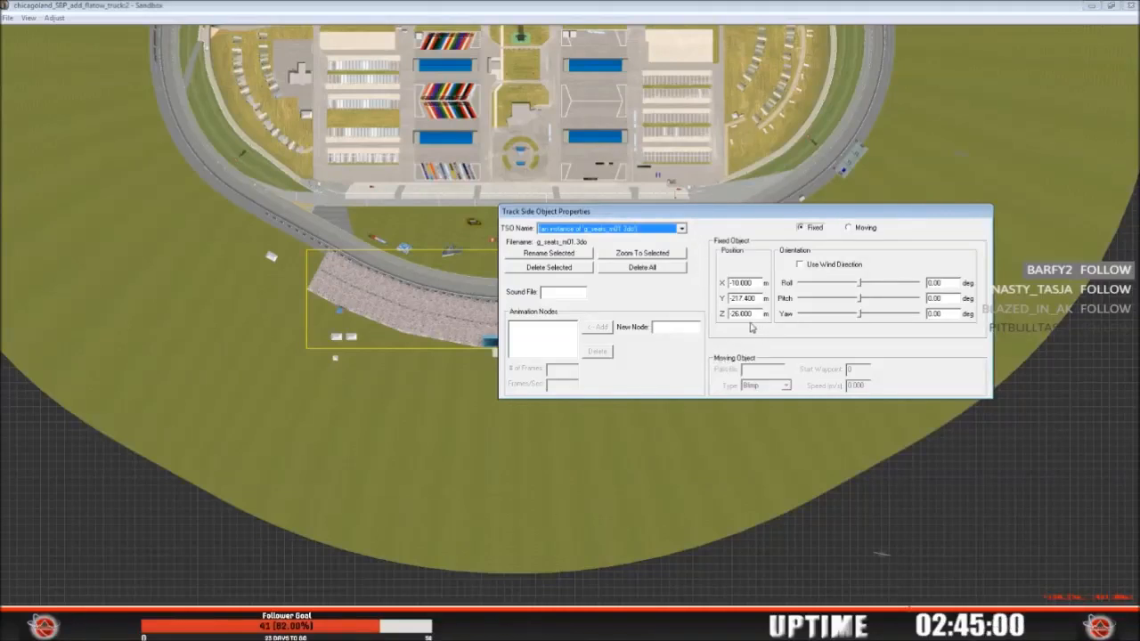
Step: Reselect the g_shadow.3do instance from the track side object names
click(682, 228)
scroll(688, 310, down, 5)
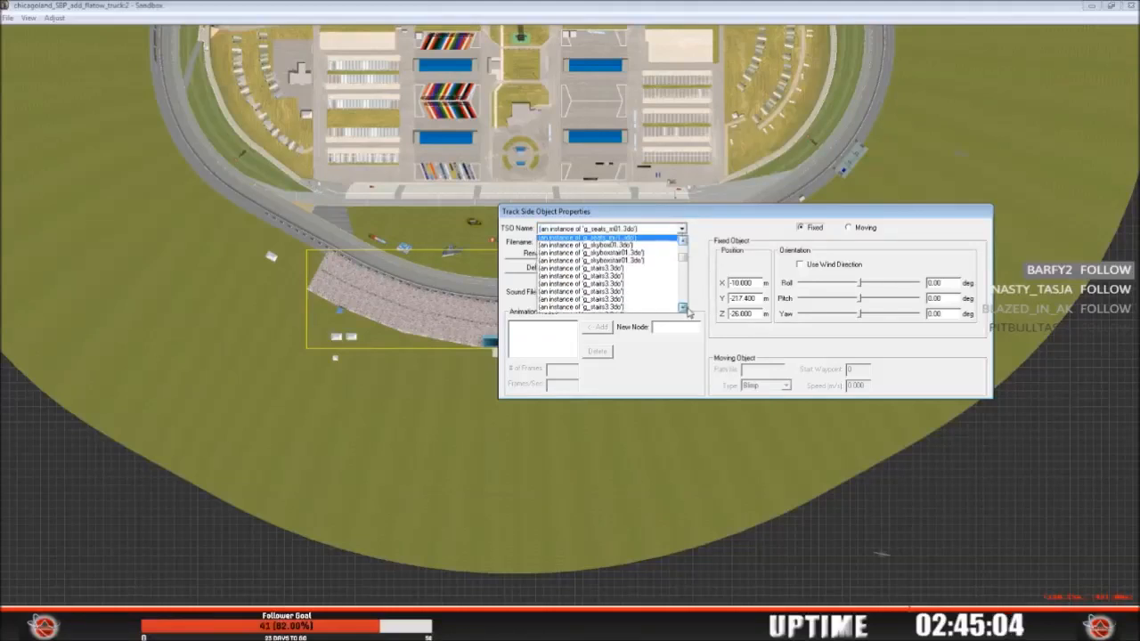
scroll(688, 312, down, 6)
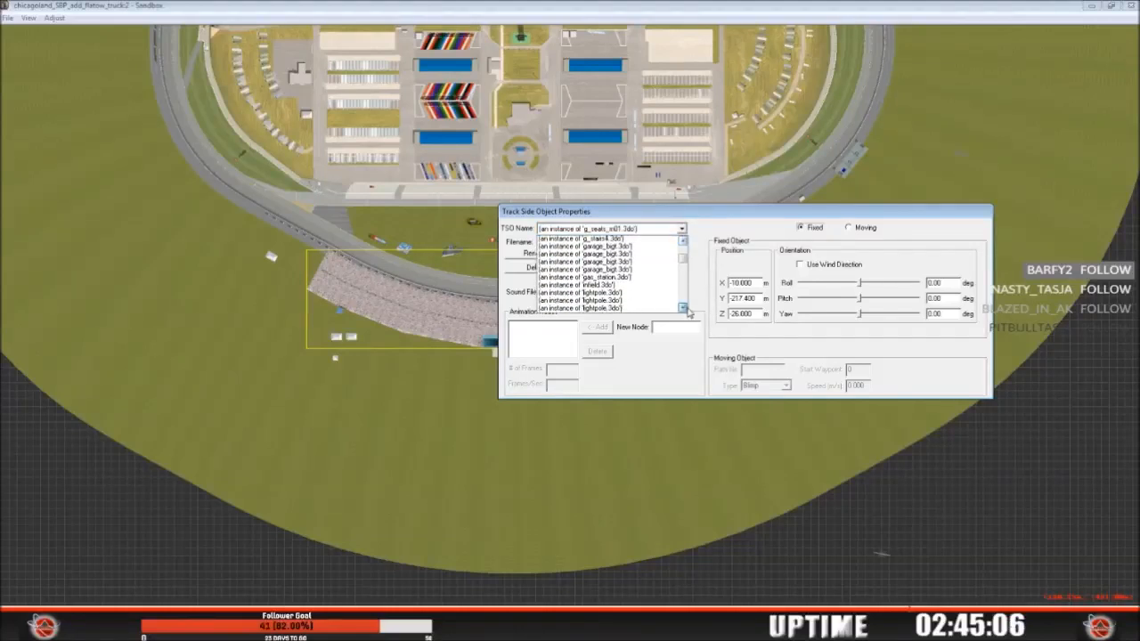
scroll(687, 285, down, 5)
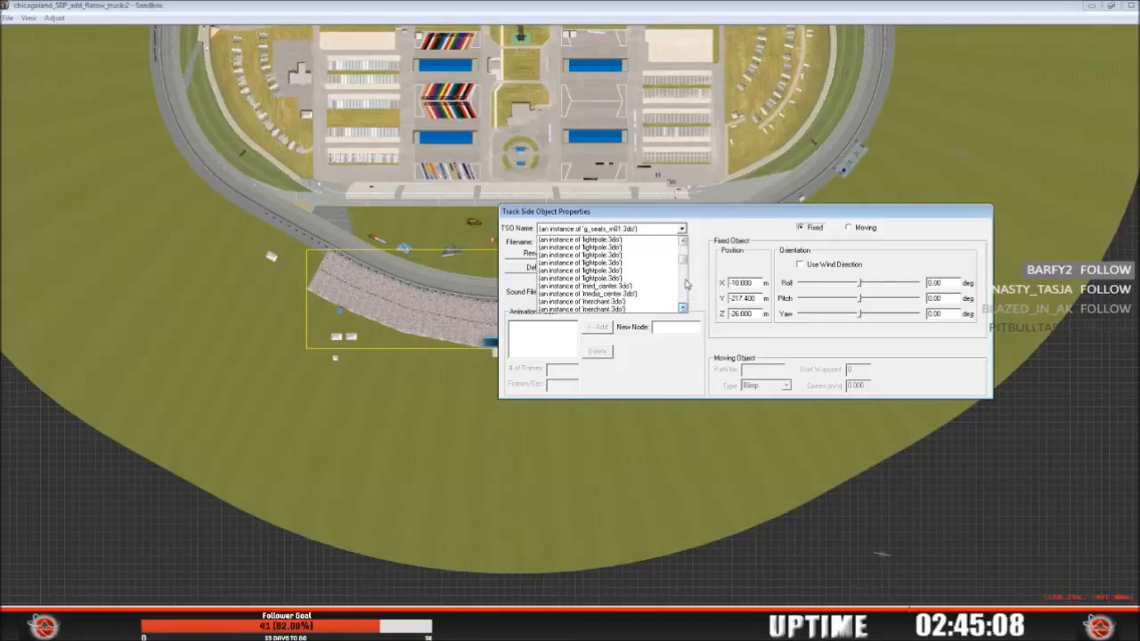
drag(687, 269, 688, 261)
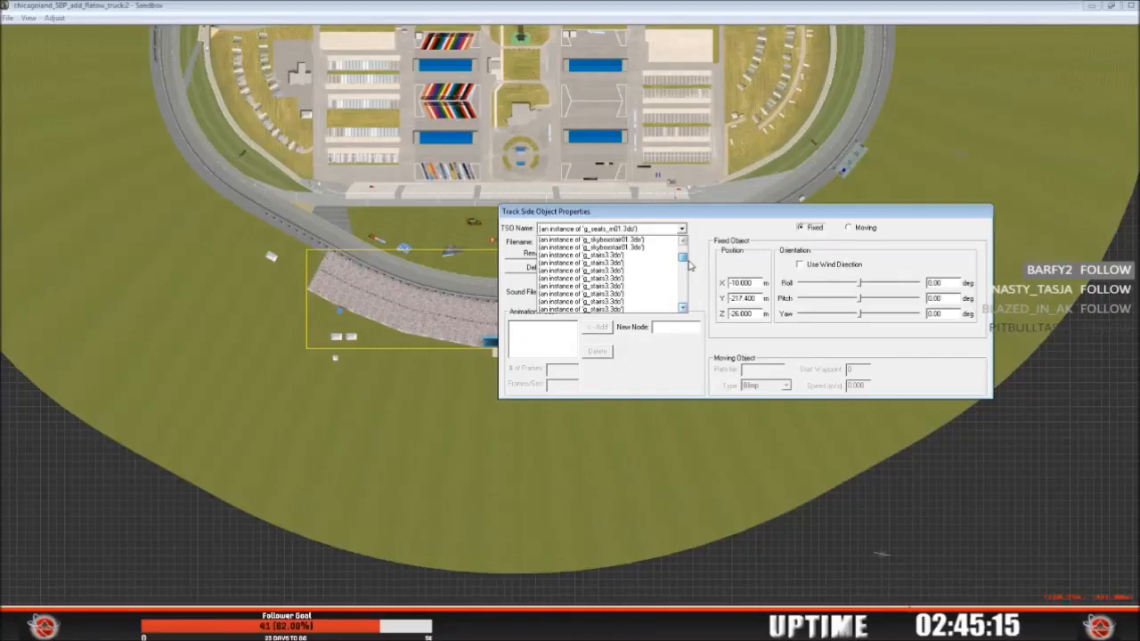
click(684, 309)
click(684, 309)
click(683, 309)
click(684, 309)
click(683, 308)
click(683, 308)
click(683, 308)
click(683, 308)
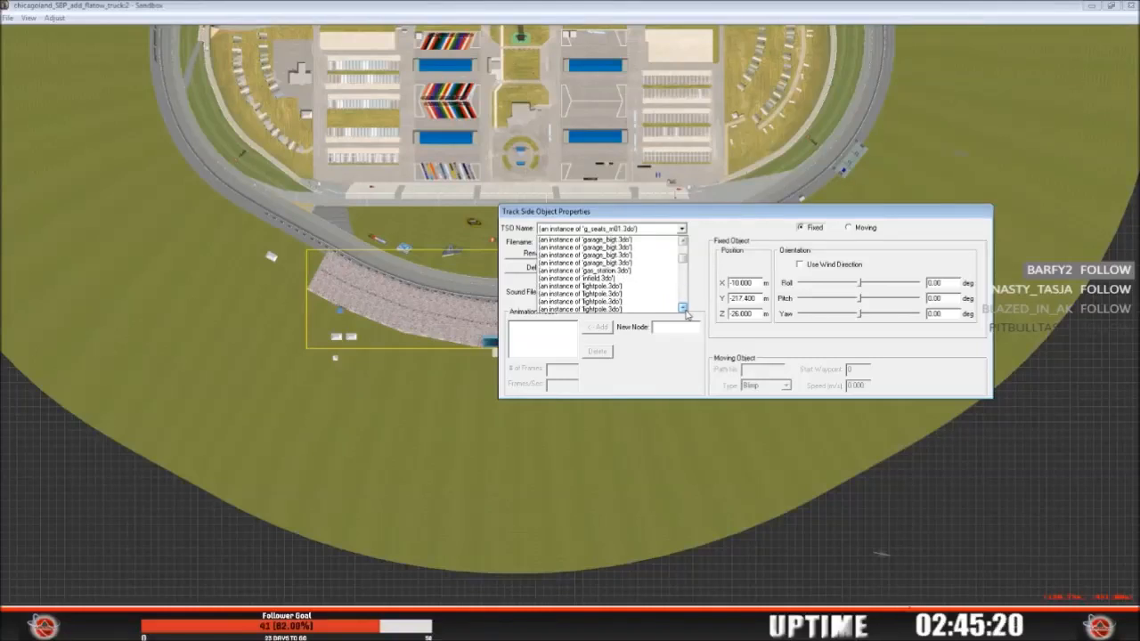
drag(685, 258, 687, 262)
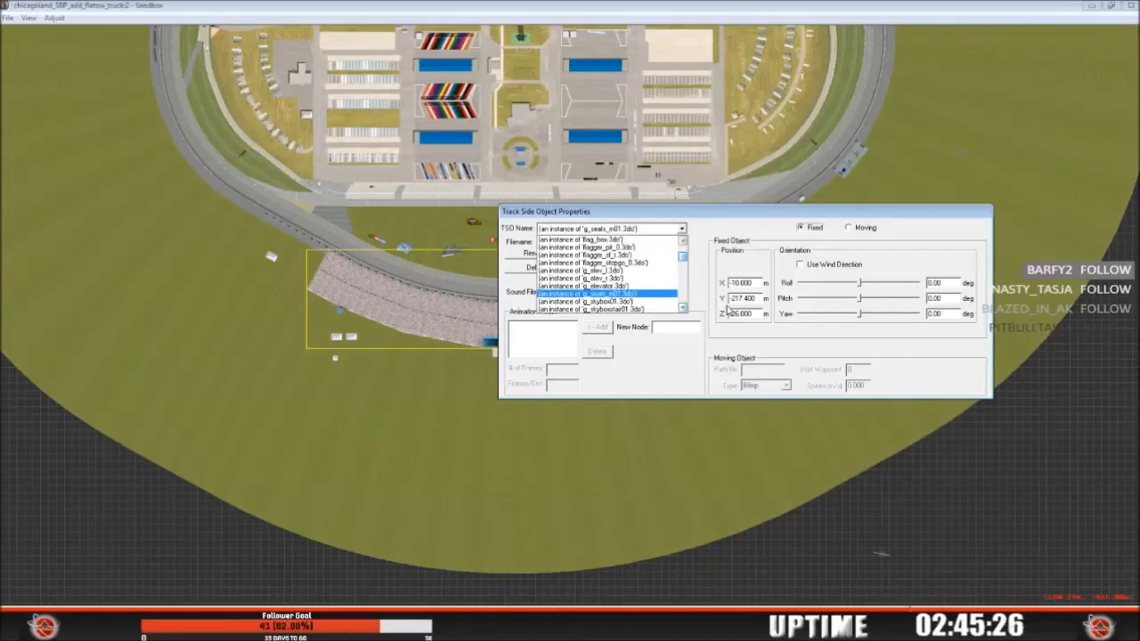
click(685, 308)
click(685, 308)
click(685, 308)
click(685, 308)
click(685, 308)
click(685, 308)
click(685, 308)
drag(686, 256, 688, 288)
click(682, 240)
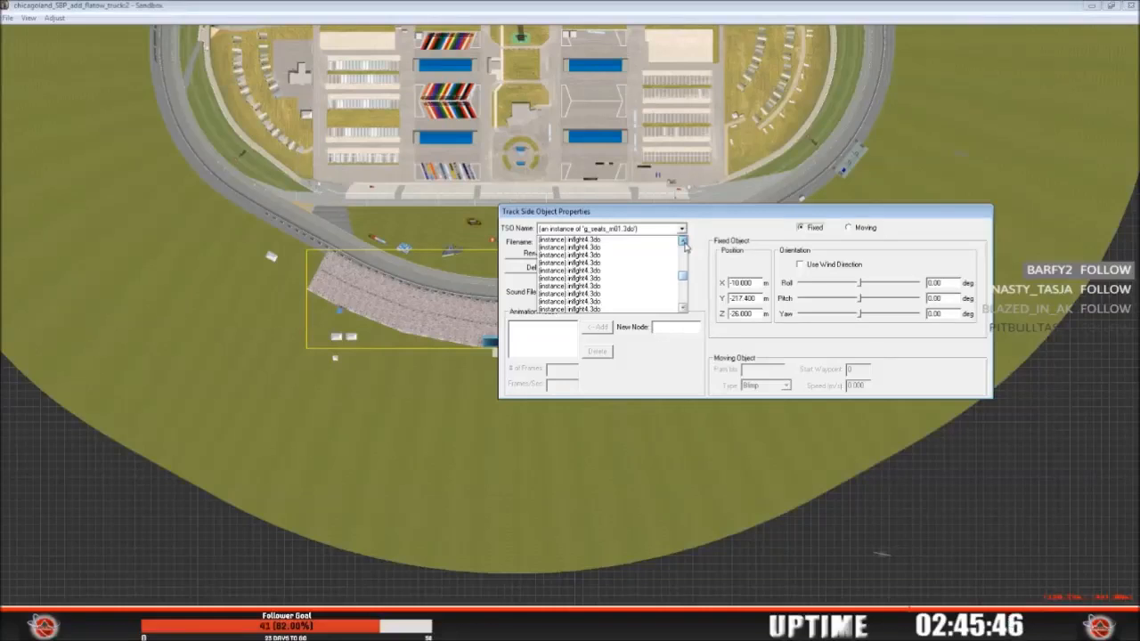
click(683, 241)
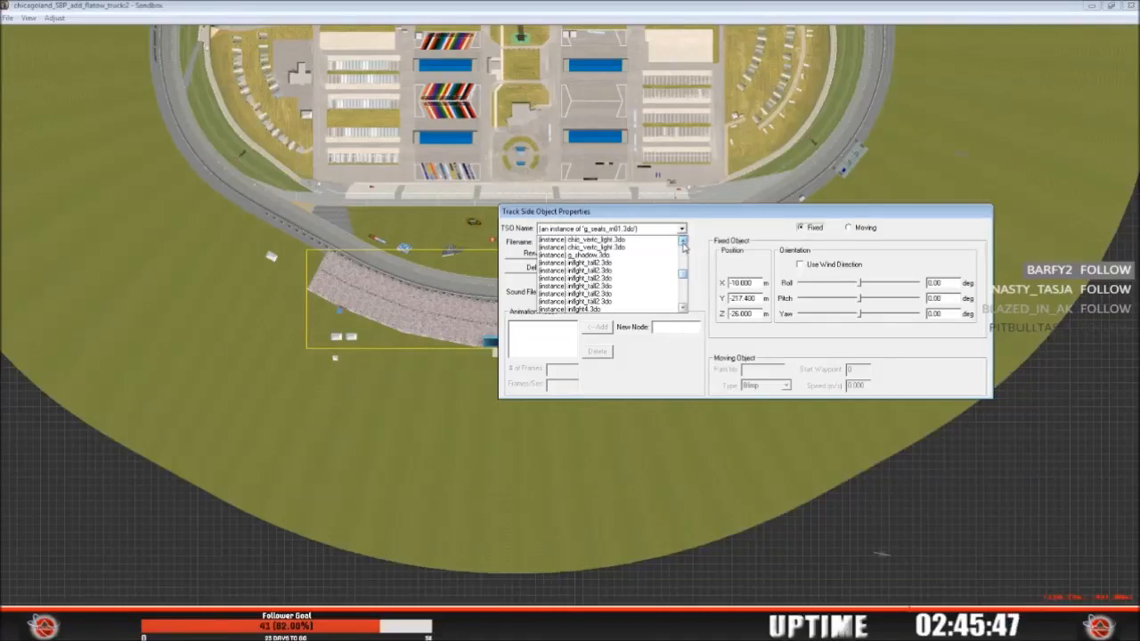
click(637, 257)
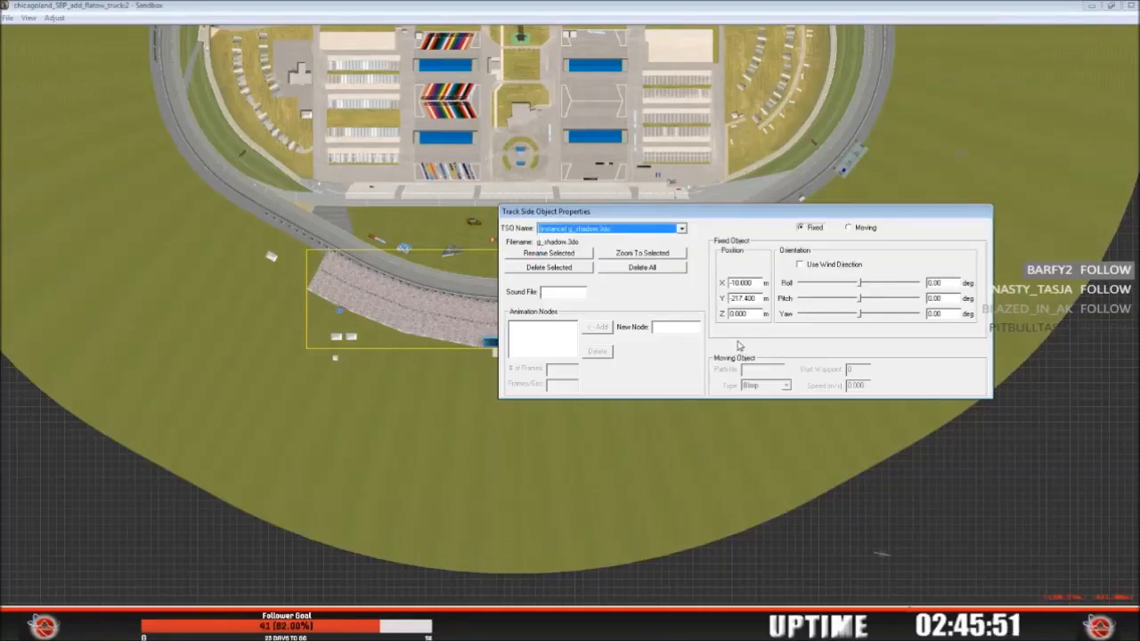
Step: Set the shadow object's Z position to -26.000 m
click(755, 312)
key(BackSpace)
key(BackSpace)
key(BackSpace)
key(BackSpace)
key(BackSpace)
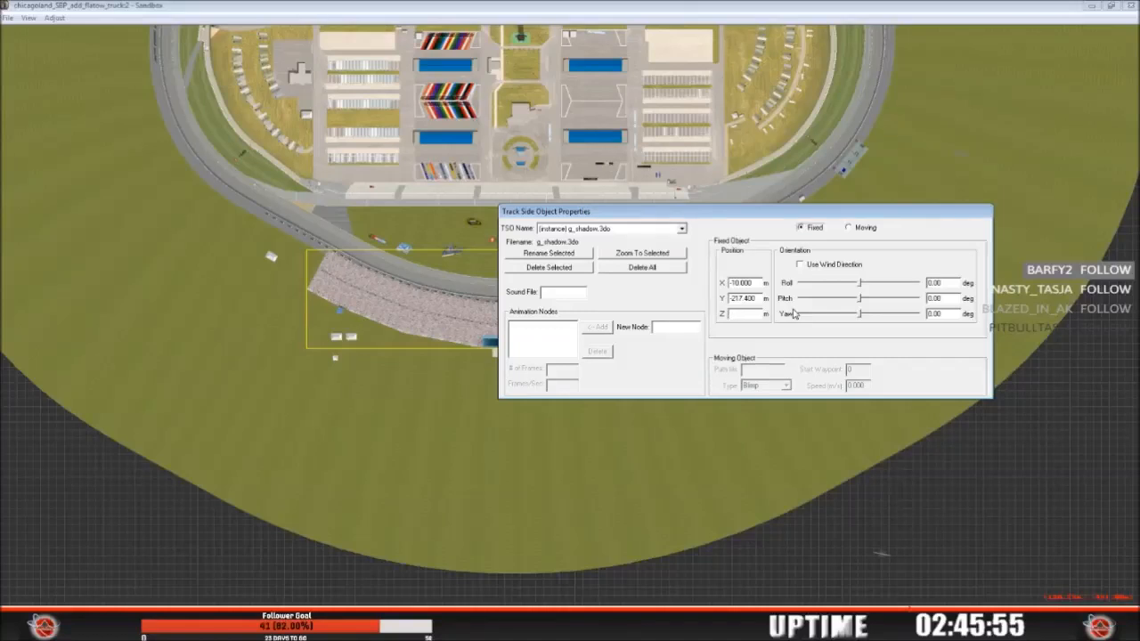
text(-26.)
key(BackSpace)
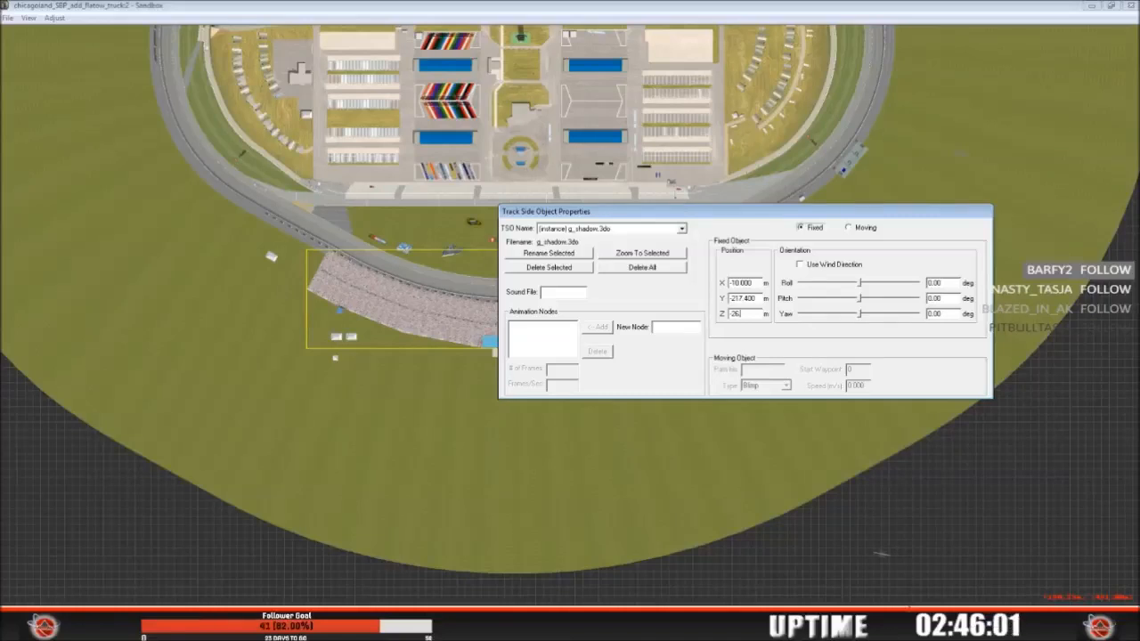
text(000)
click(628, 7)
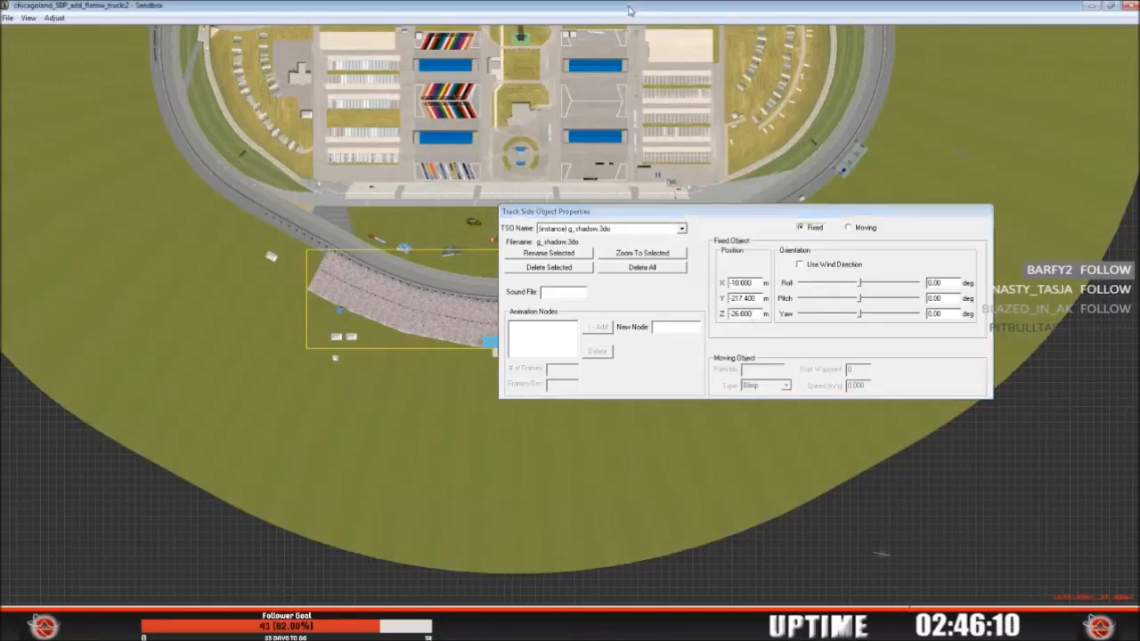
Step: Leave the object properties, bring up the Camera View and fly around the grandstand seating to examine the area near the press box
click(714, 482)
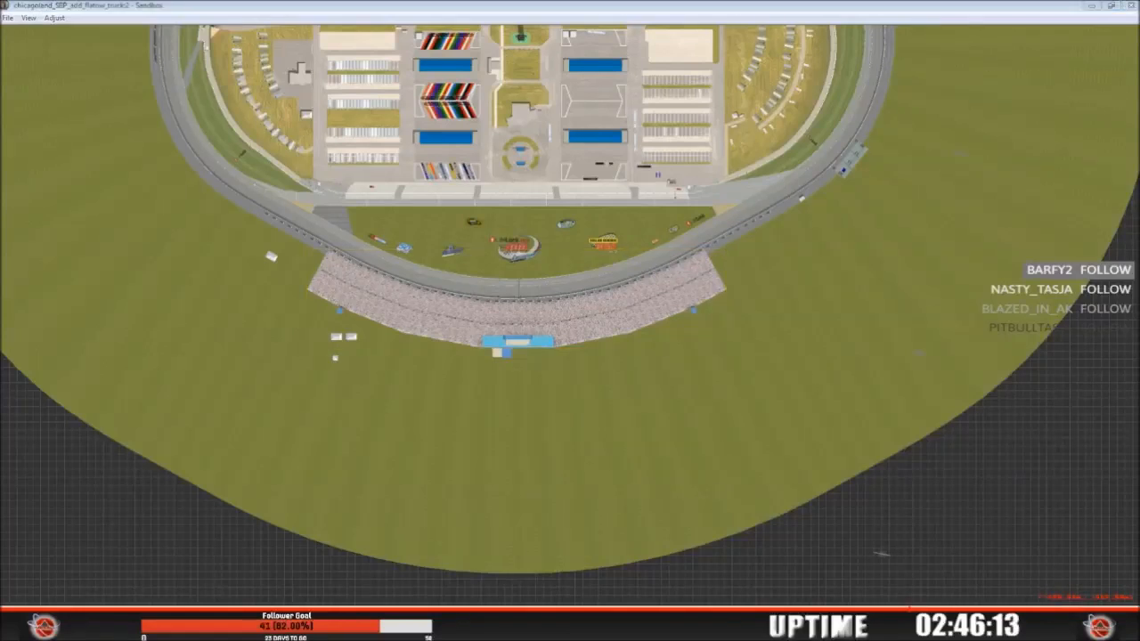
click(373, 567)
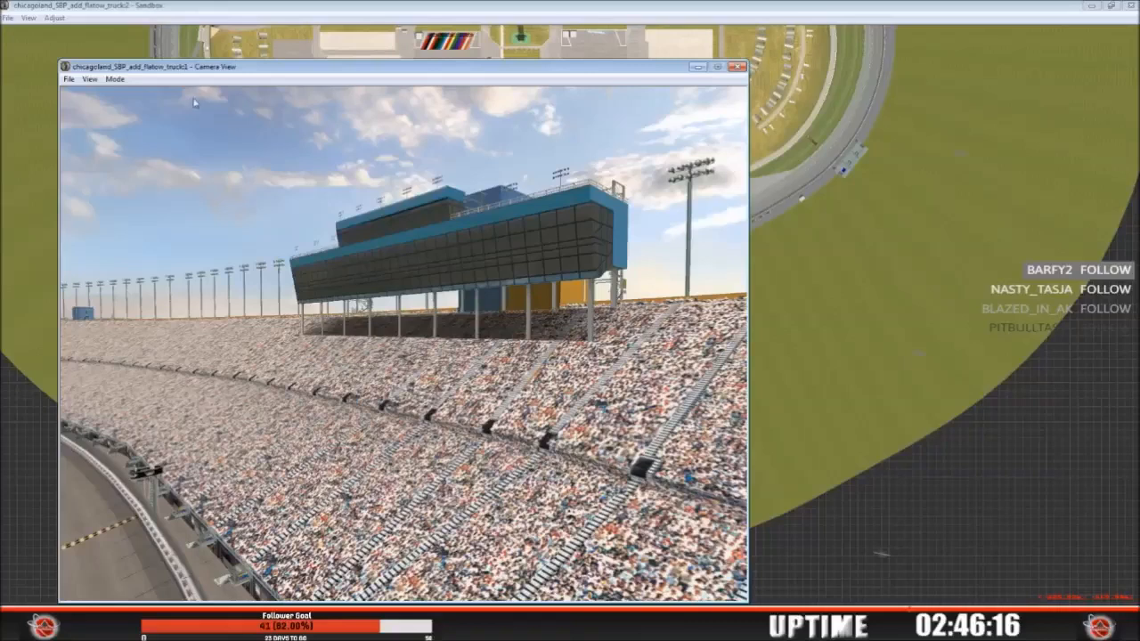
click(116, 80)
click(138, 105)
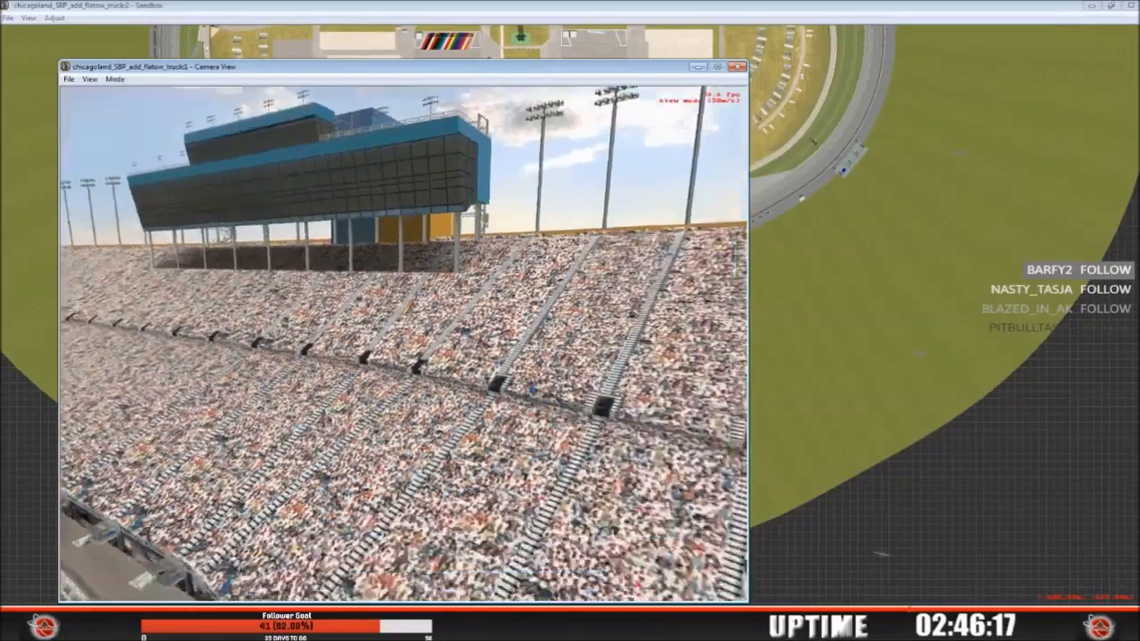
key(w)
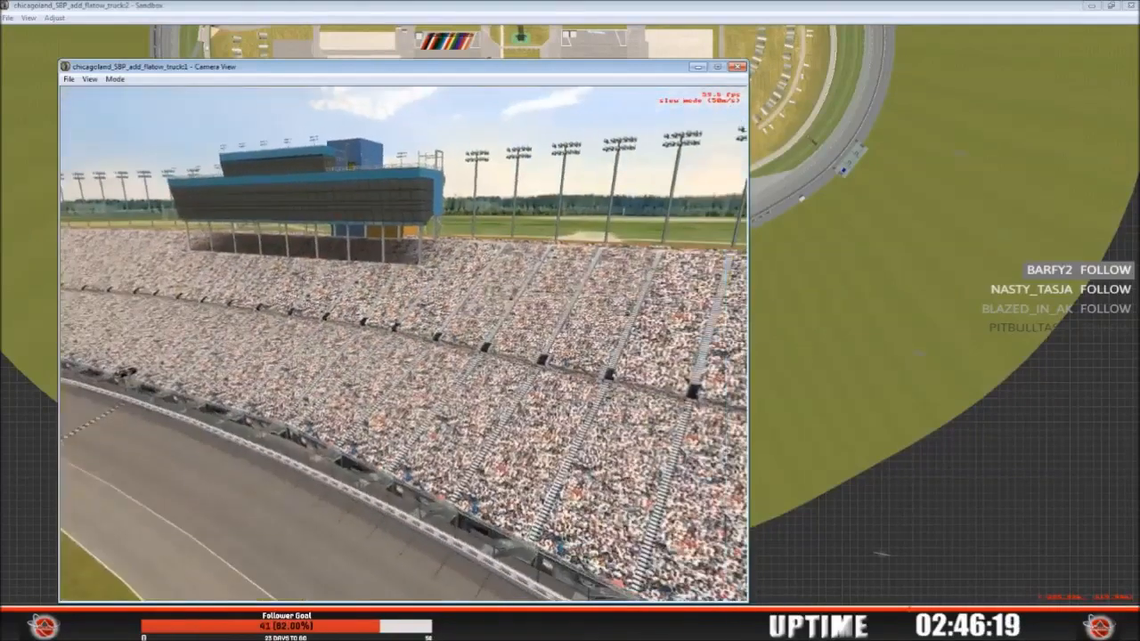
key(s)
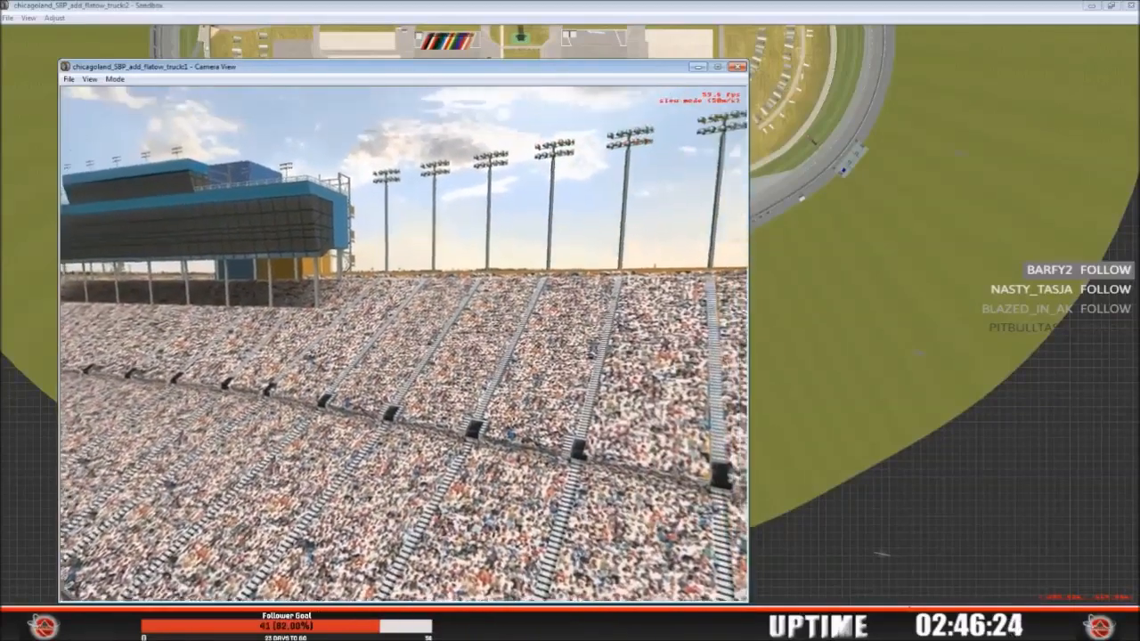
key(w)
right_drag(581, 184, 553, 256)
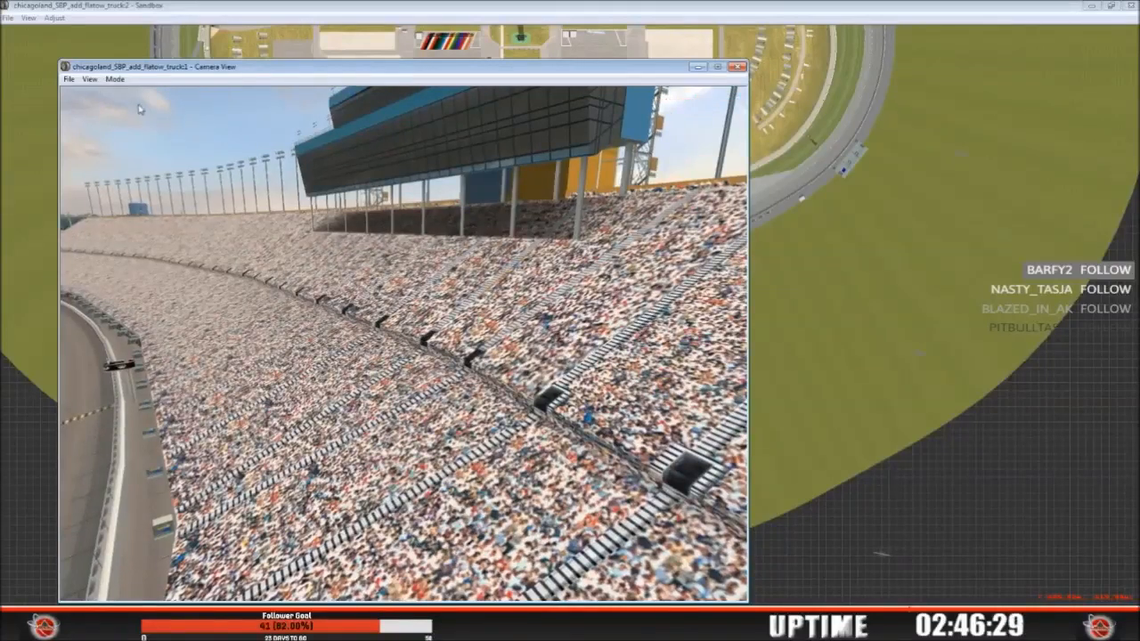
Step: Fly along the grandstand's upper rows and examine its end and the grass behind the seats
click(115, 79)
click(128, 109)
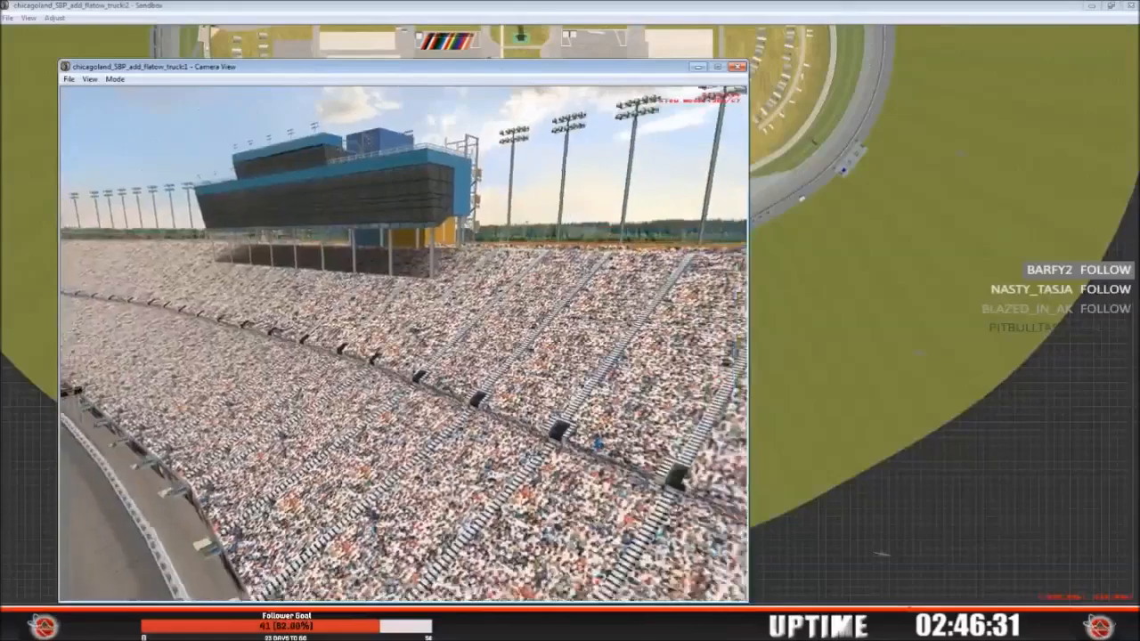
key(Down)
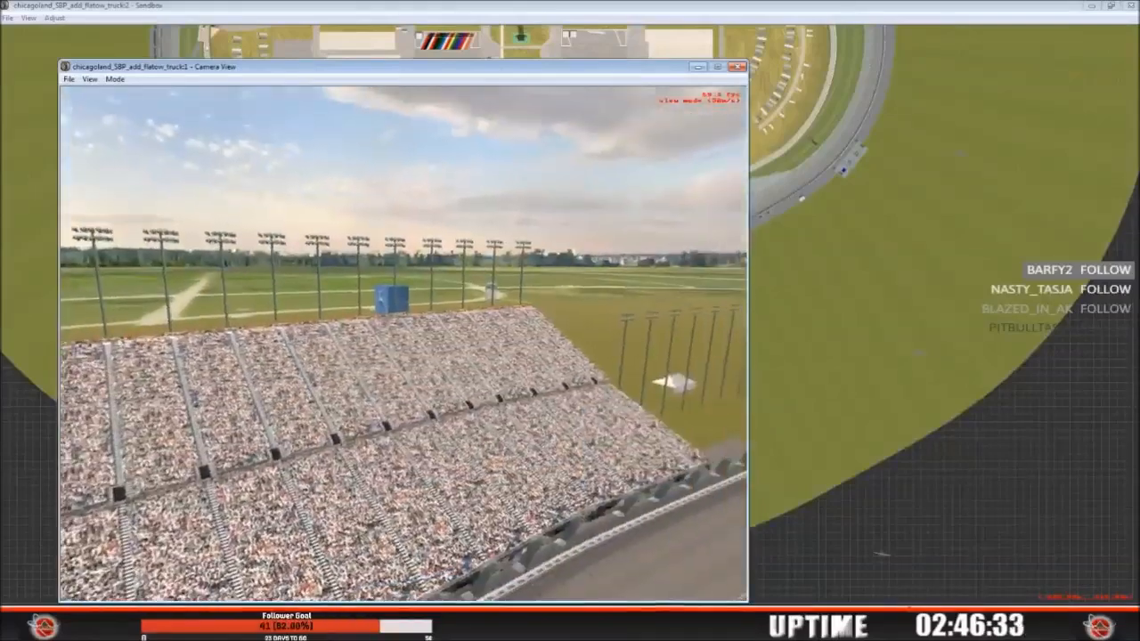
key(Up)
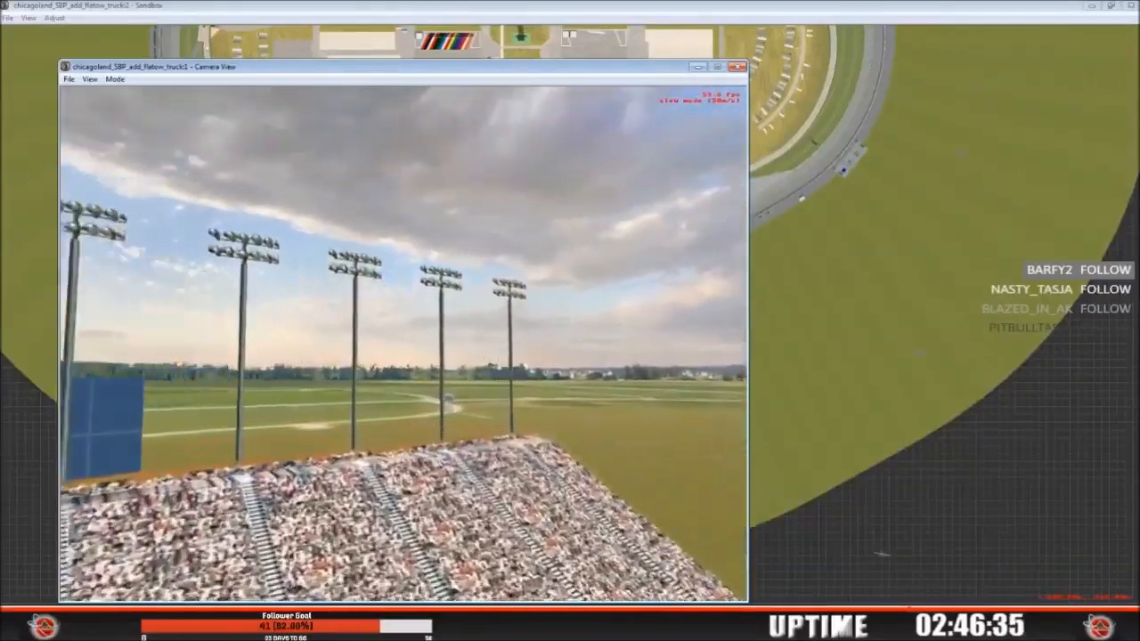
key(Up)
key(Down)
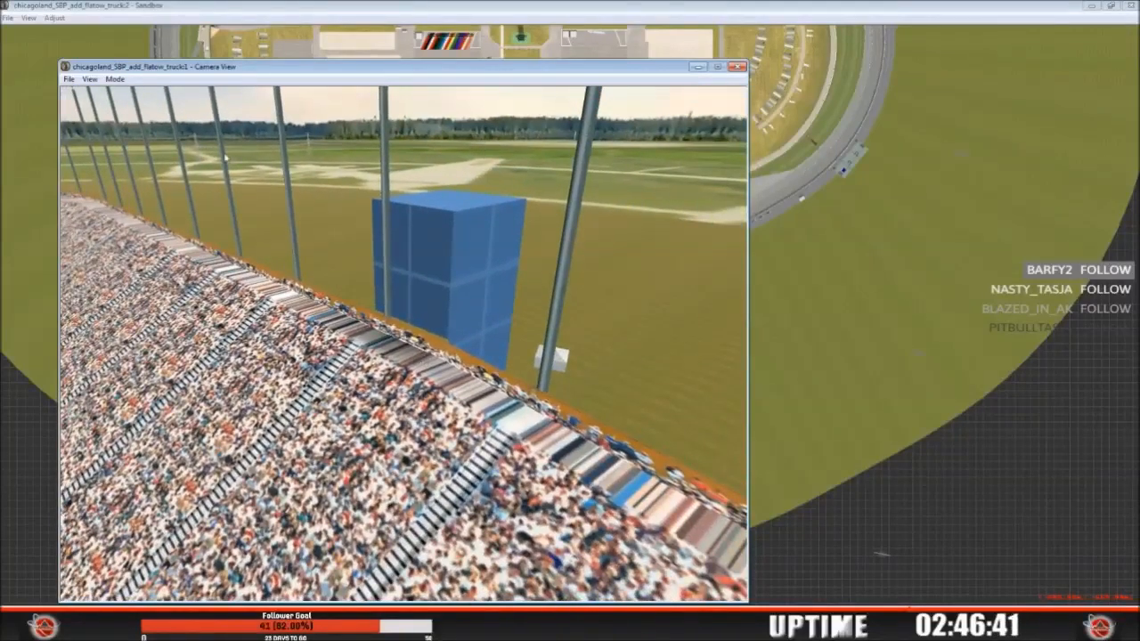
Step: Fly back over the track and examine the grandstand's open end and the ground under its supports for the shadow
click(115, 78)
click(133, 107)
key(Down)
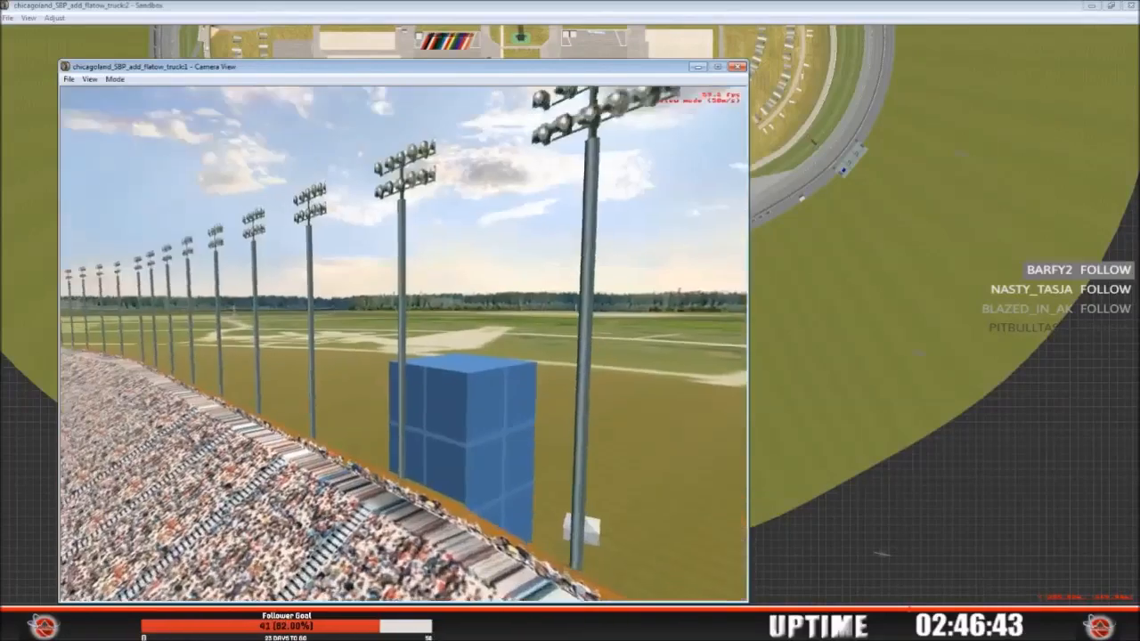
key(Down)
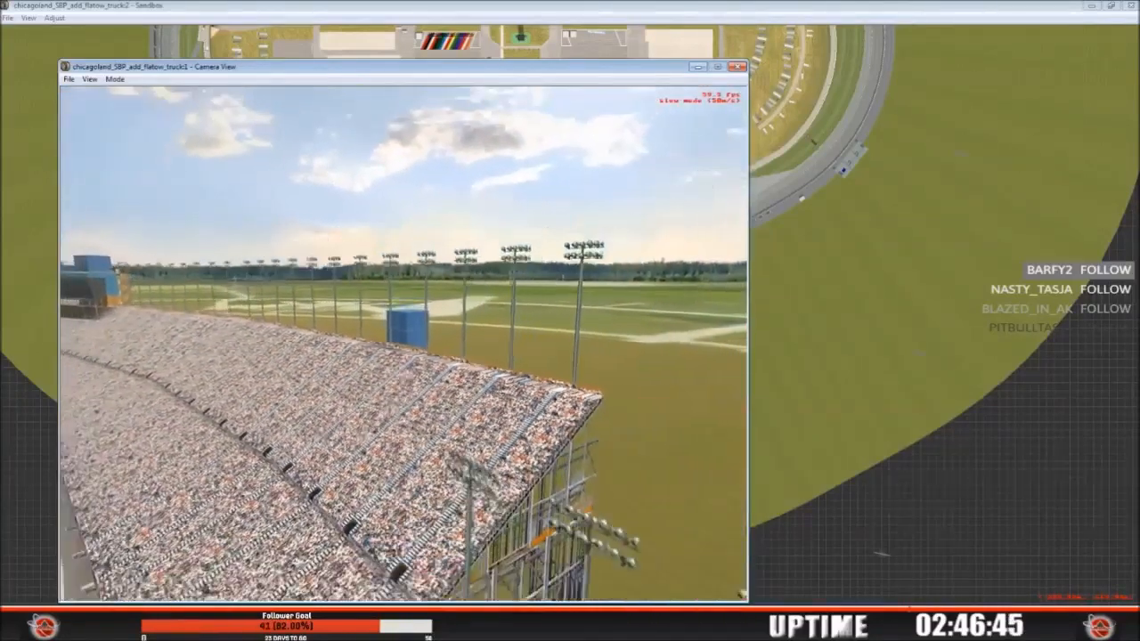
key(Up)
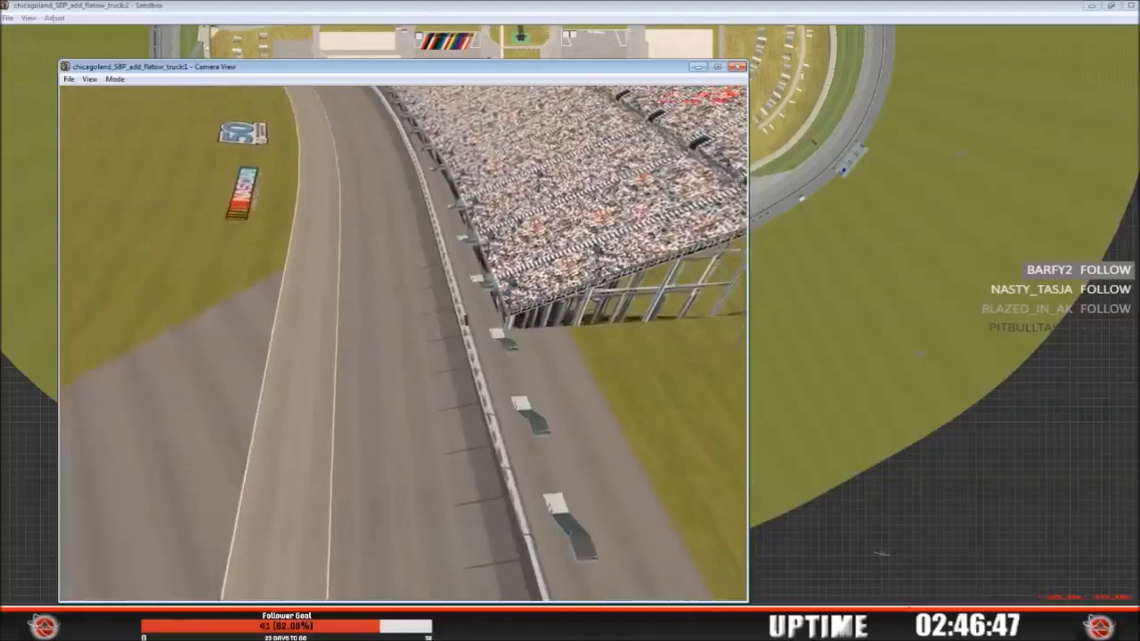
key(Right)
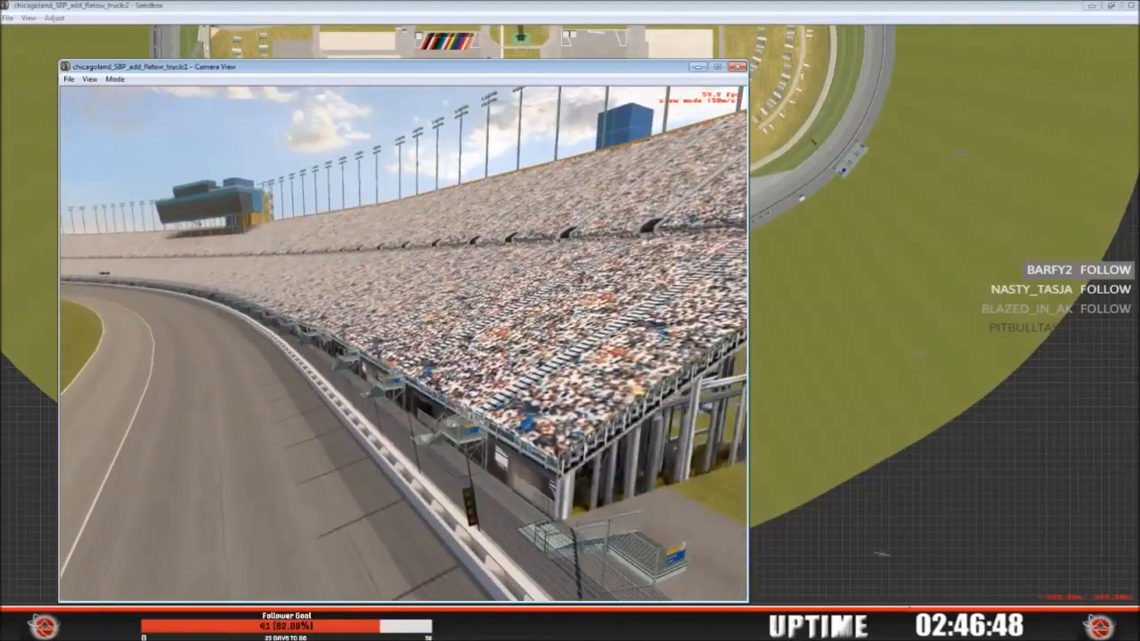
key(Down)
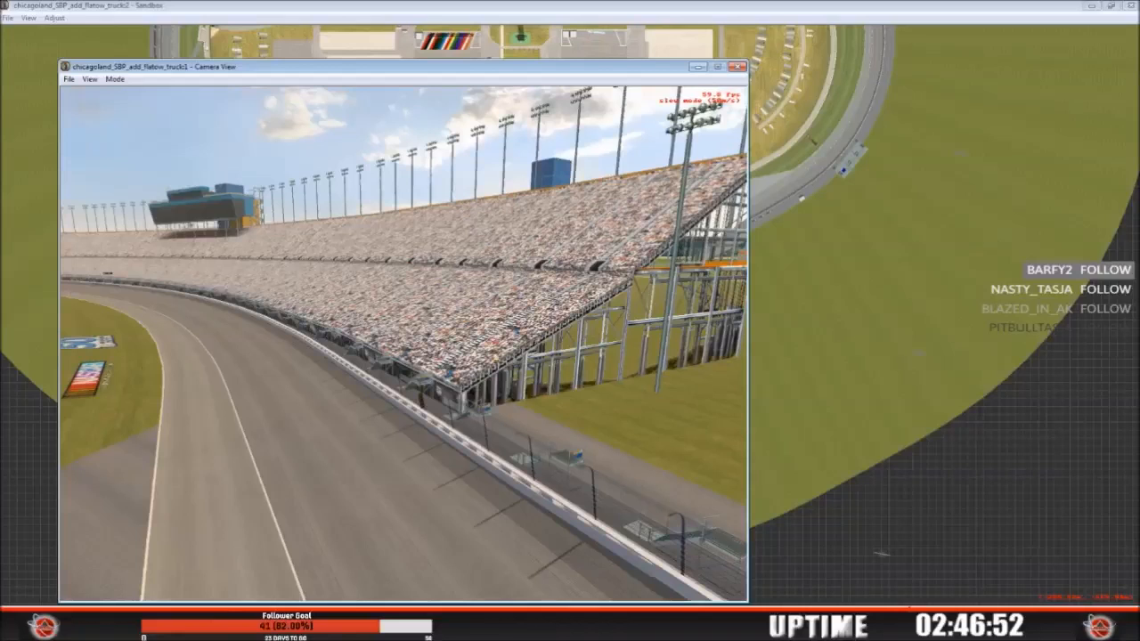
key(Down)
key(Left)
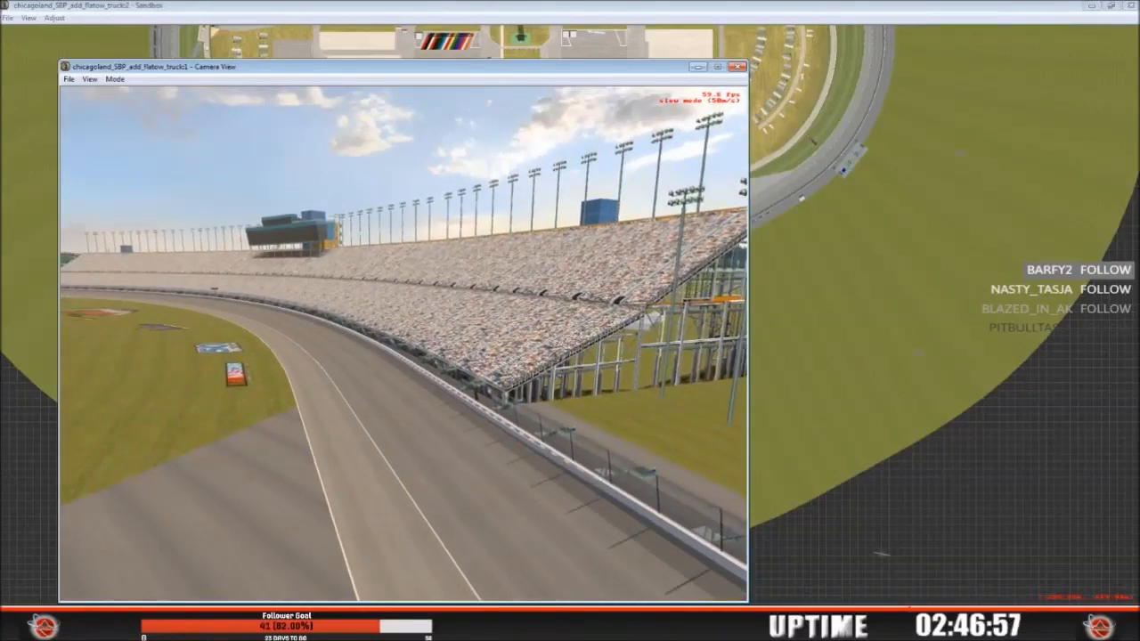
key(Down)
key(Left)
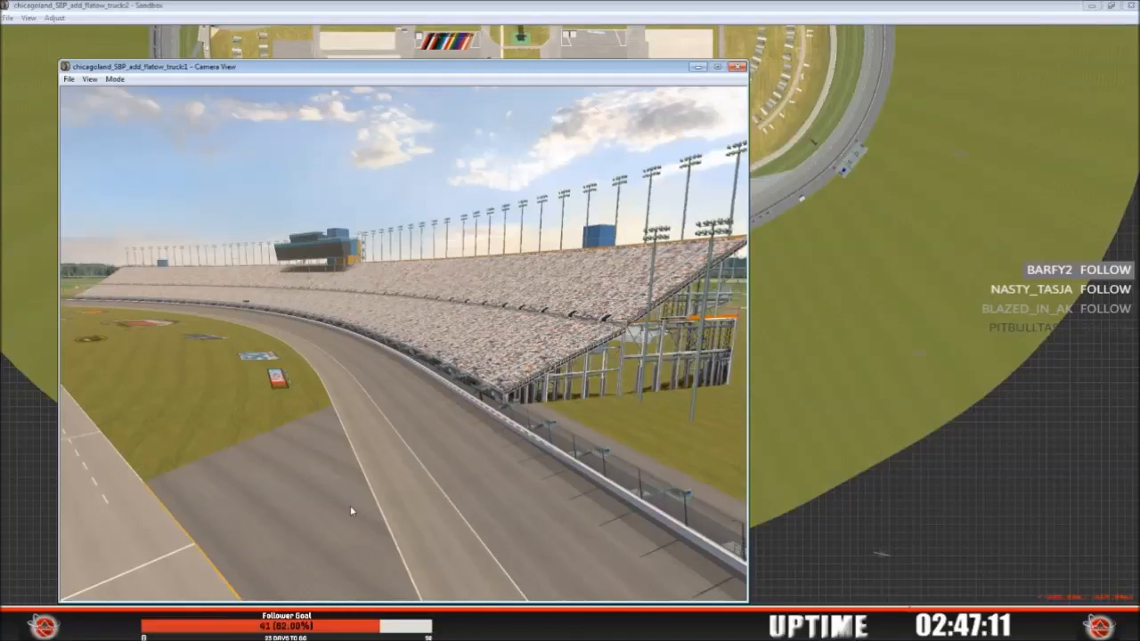
Step: Fly the camera in slow mode along the front of the grandstand to examine the seating and the press box
click(115, 78)
click(133, 106)
key(w)
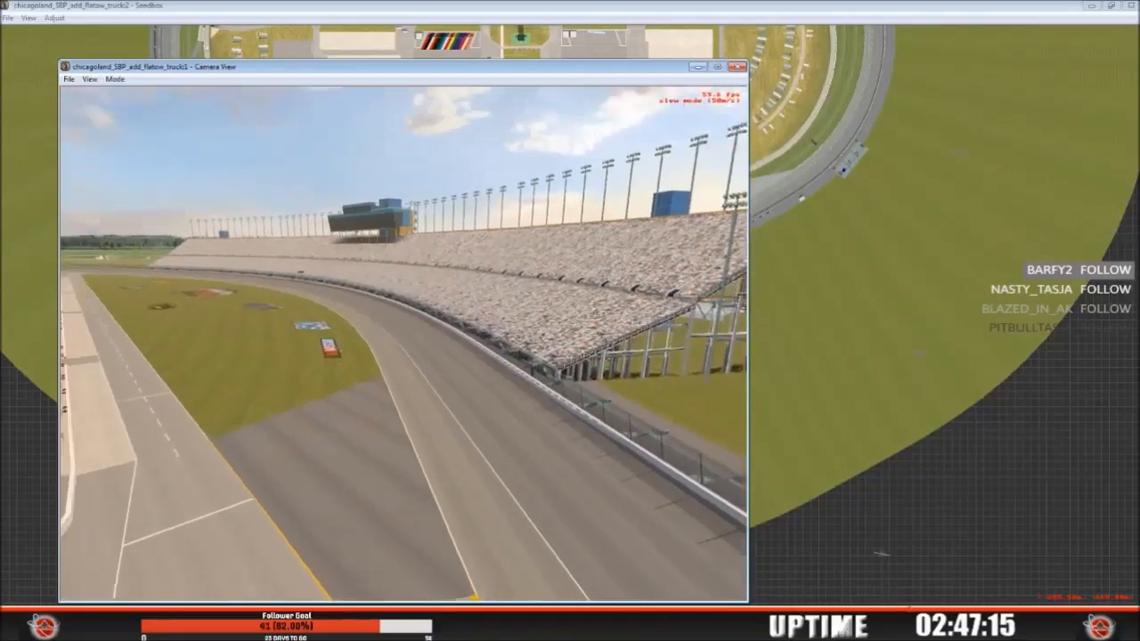
key(w)
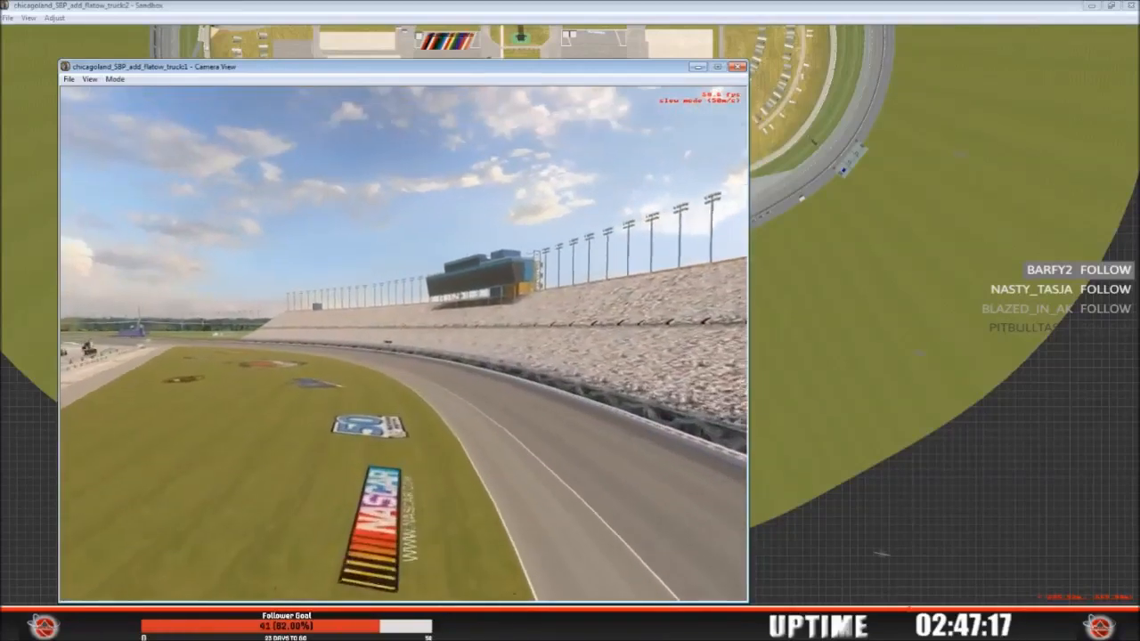
key(w)
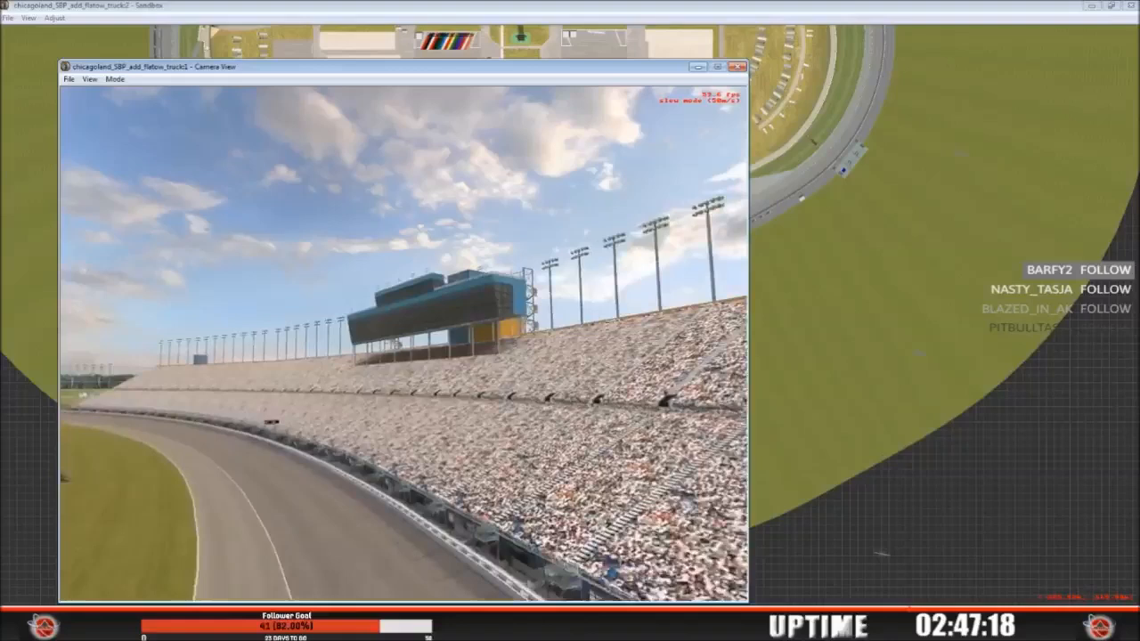
key(s)
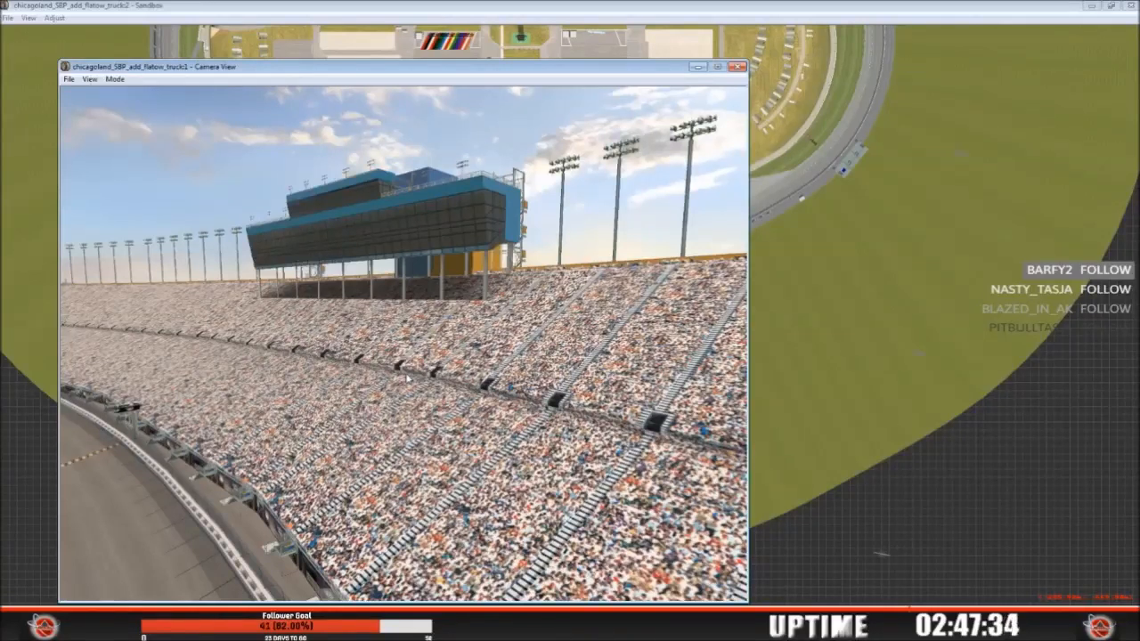
click(115, 78)
click(146, 106)
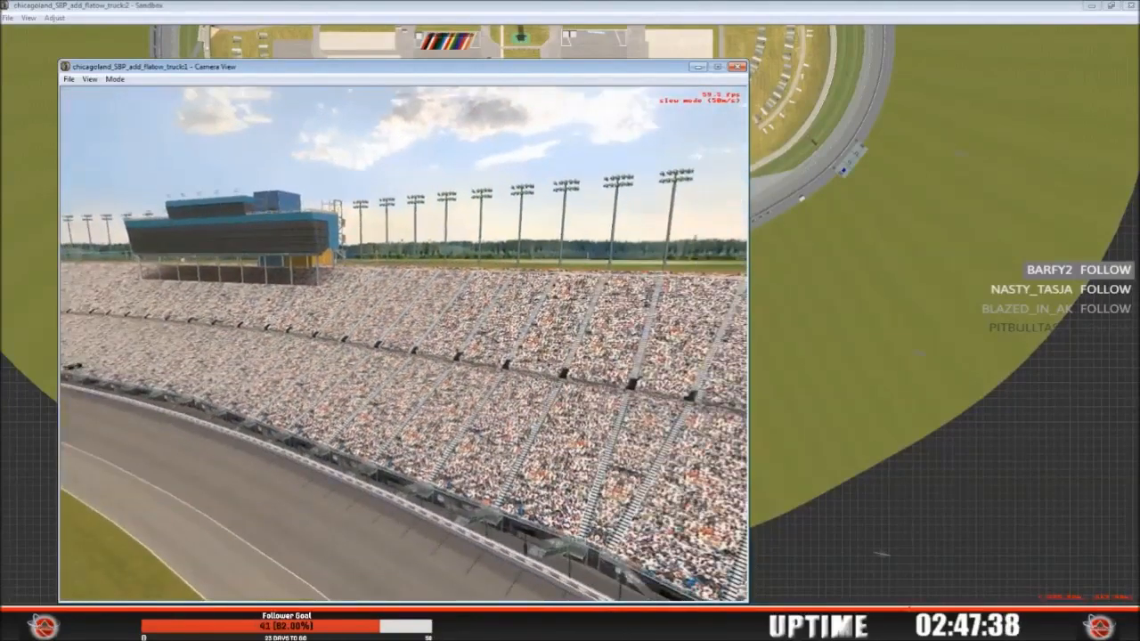
key(Down)
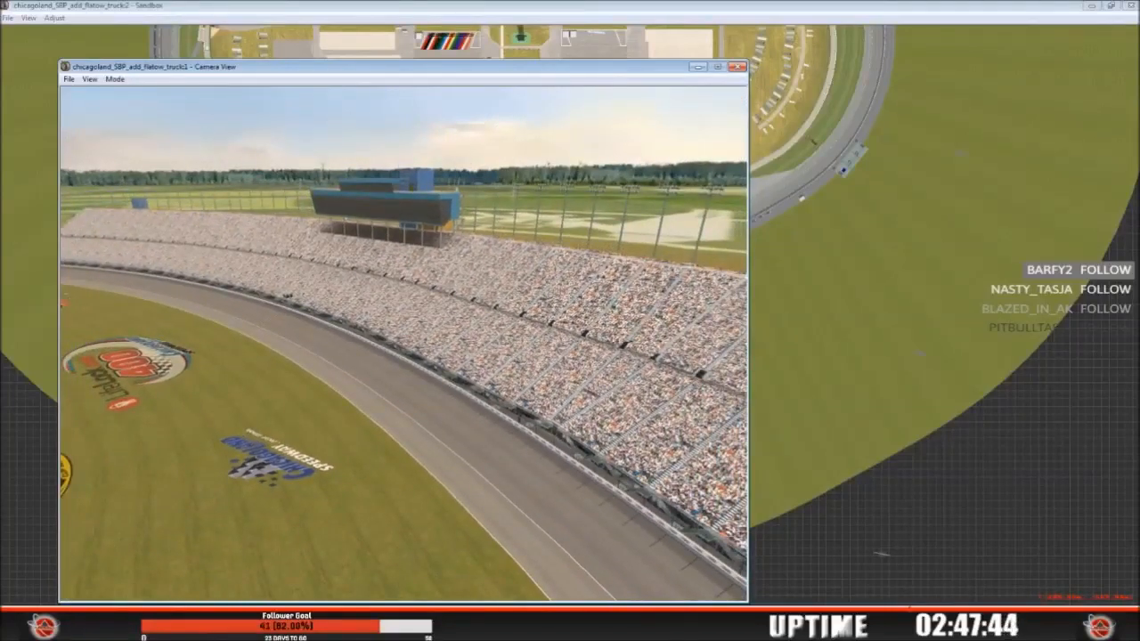
Step: Switch to 3ds Max and minimize the Material Editor to view the whole g_shadow mesh
key(alt+Tab)
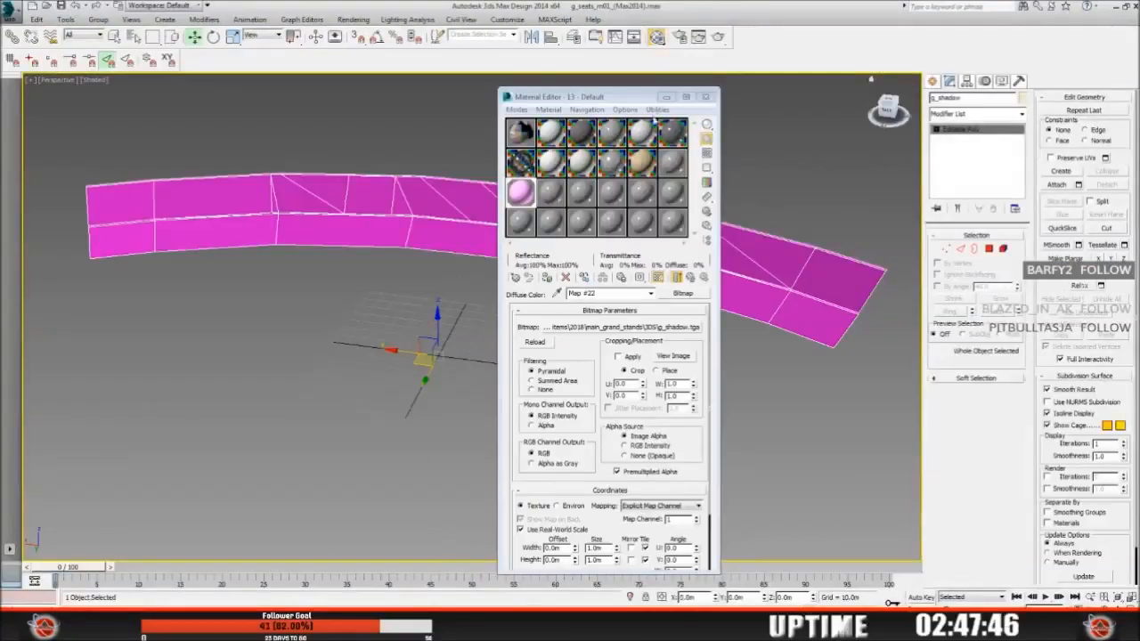
click(665, 97)
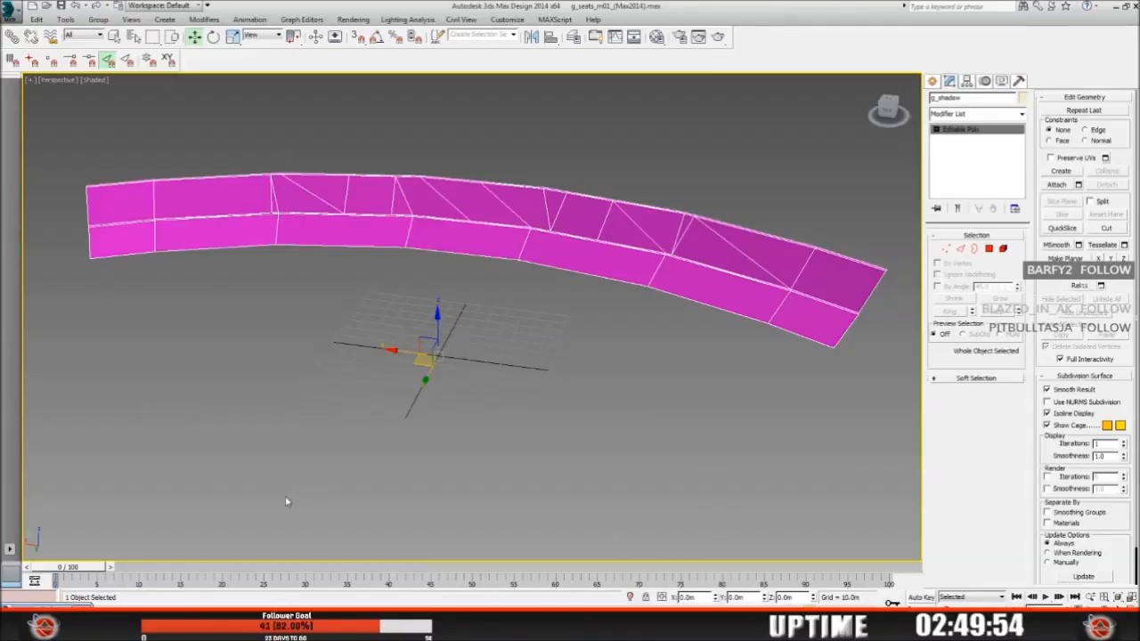
Step: Switch back to Sandbox and select a bus.3do instance in the track side object properties
click(364, 623)
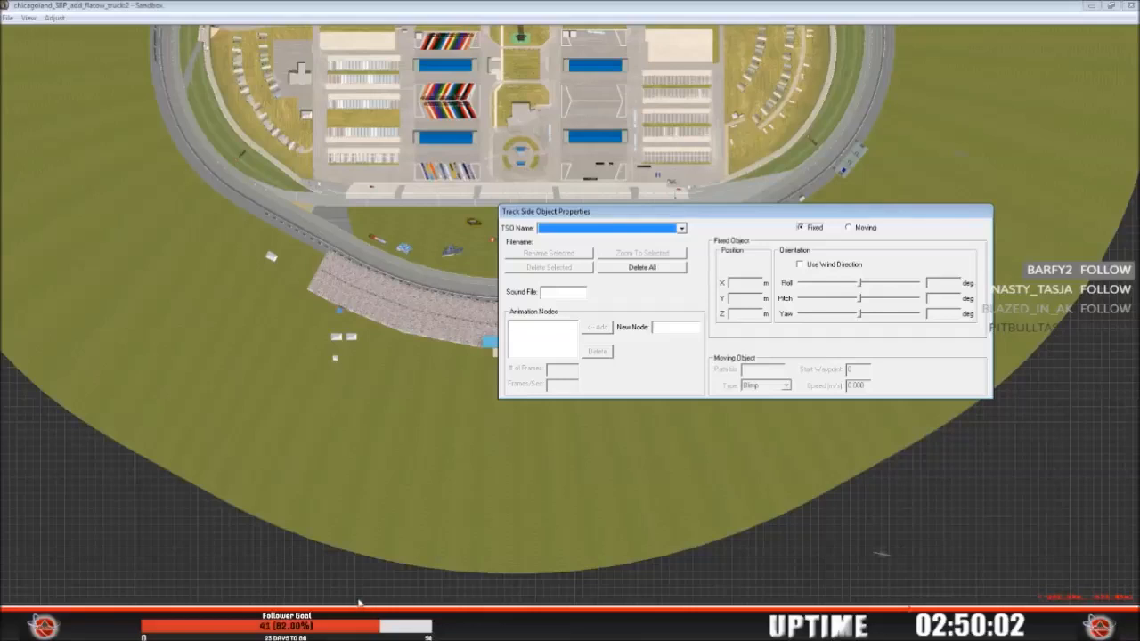
click(679, 229)
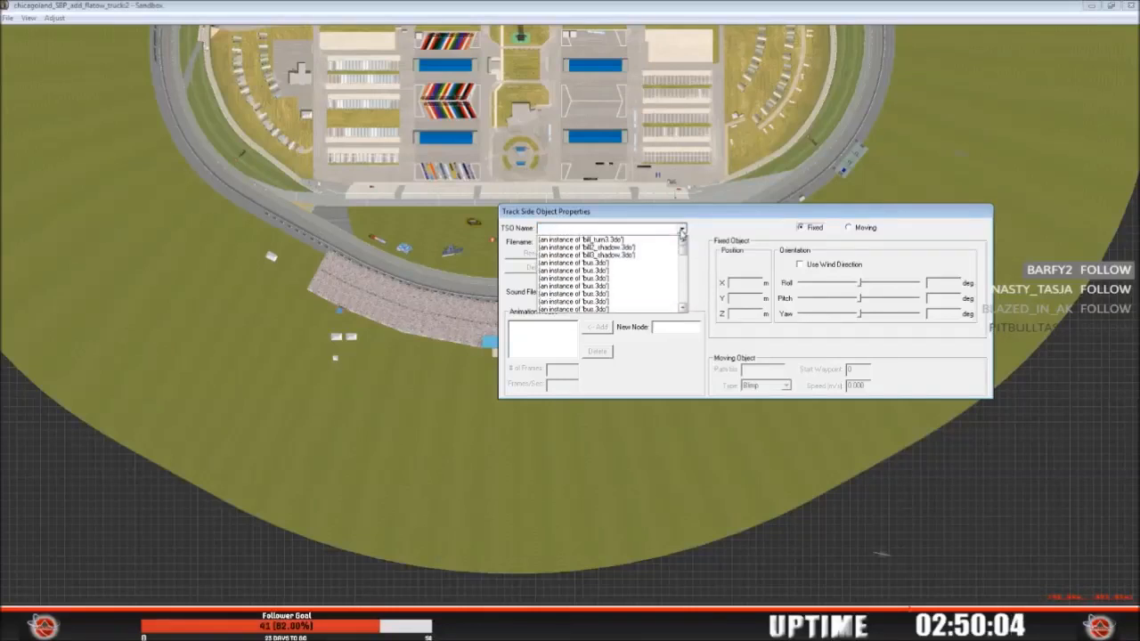
click(611, 264)
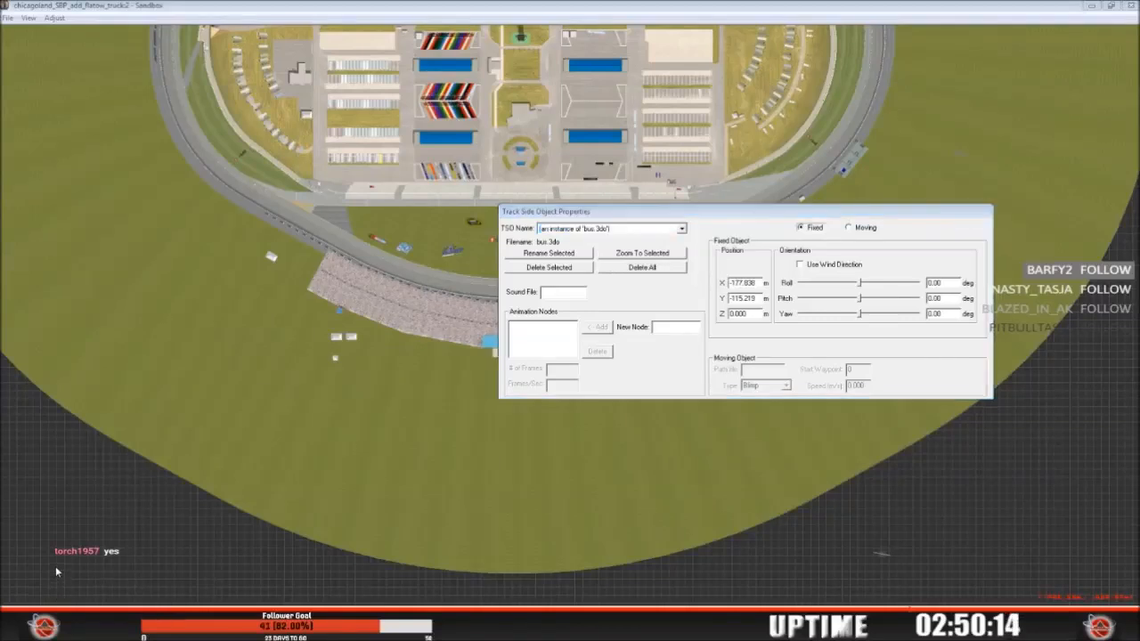
Step: Switch to the chicagoland_SBP folder in Windows Explorer, look through its object files, and return to Sandbox
key(alt+Tab)
click(382, 414)
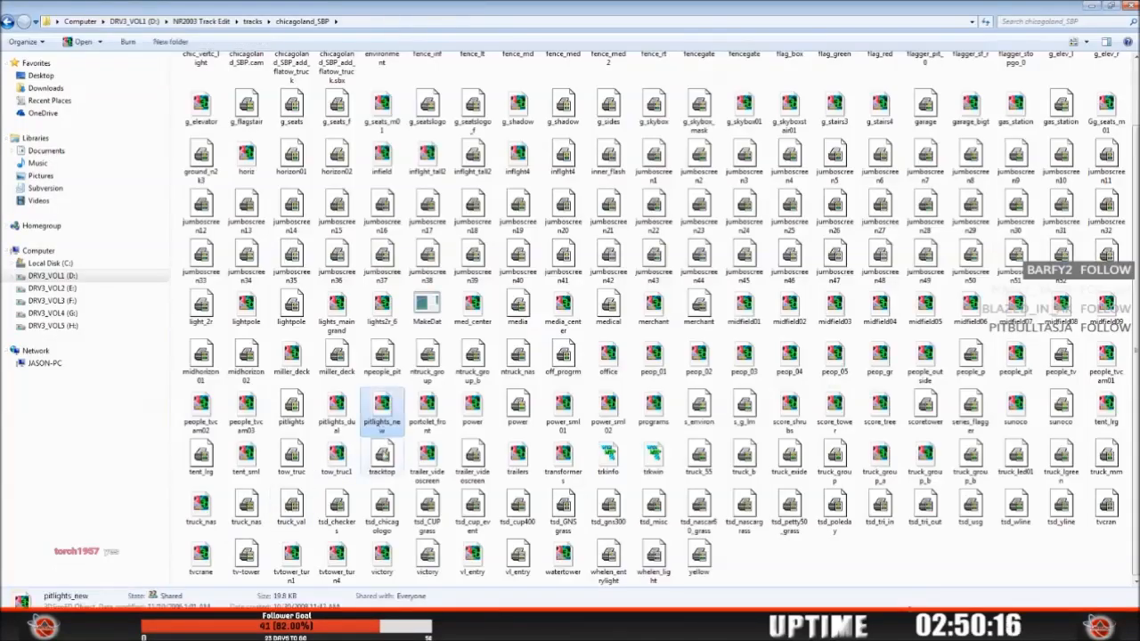
scroll(385, 488, up, 2)
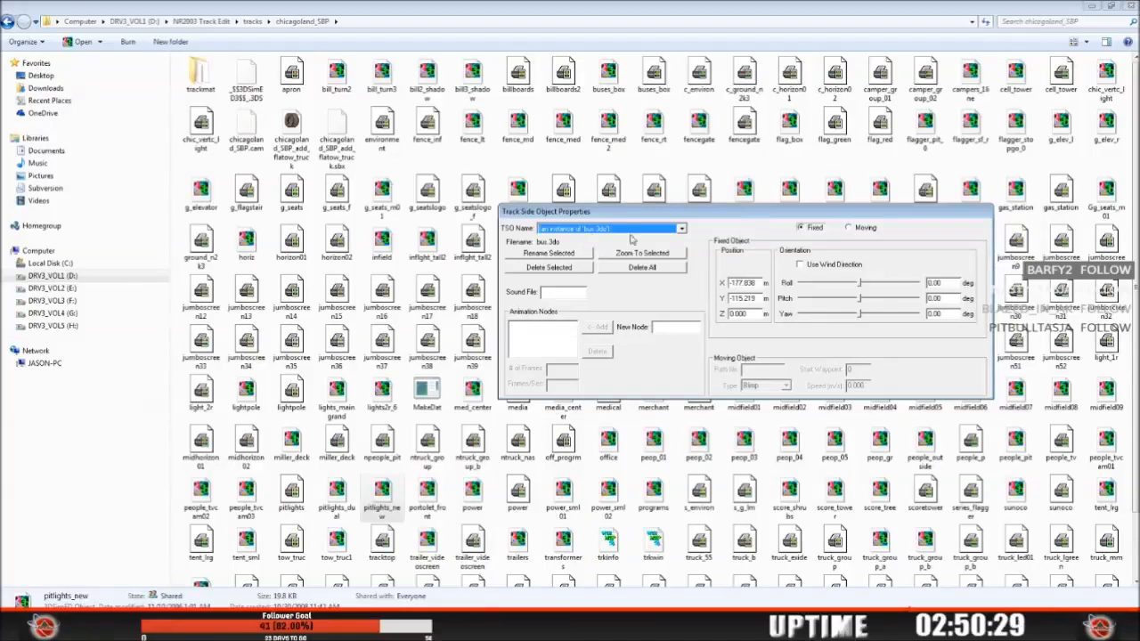
click(659, 51)
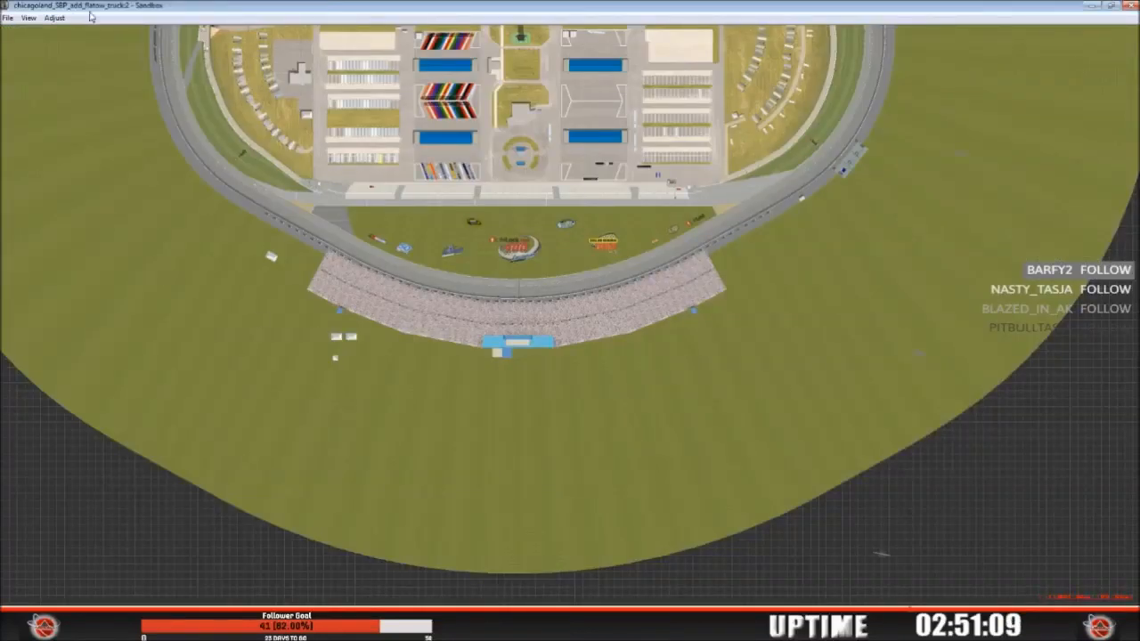
Step: Look through the track side object names from the bus instances down to the truck instances
click(54, 17)
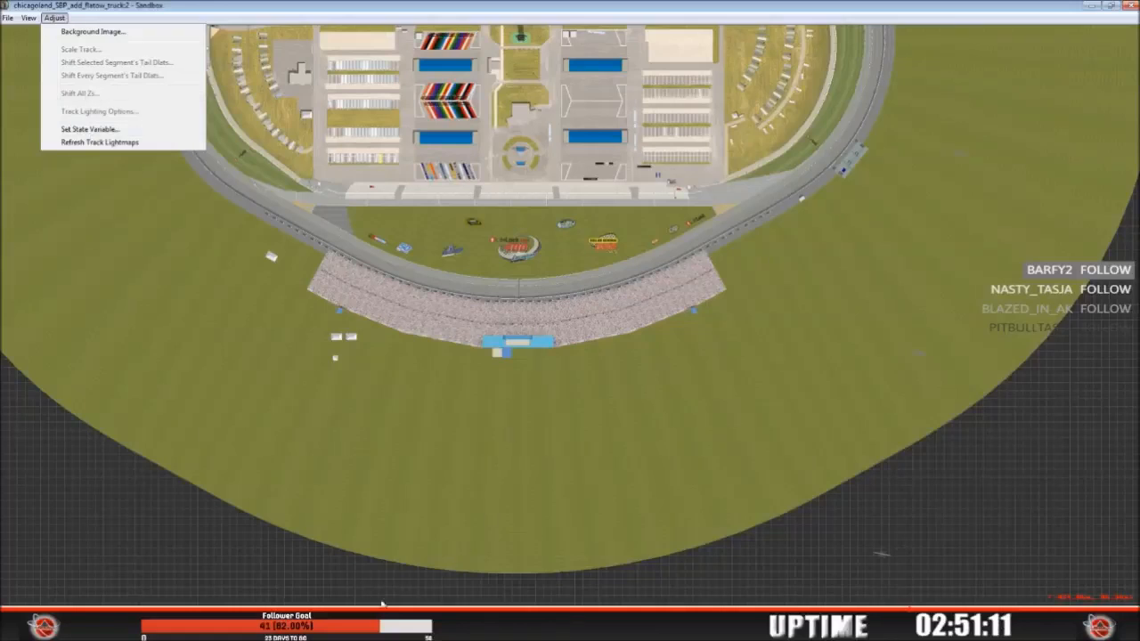
click(89, 130)
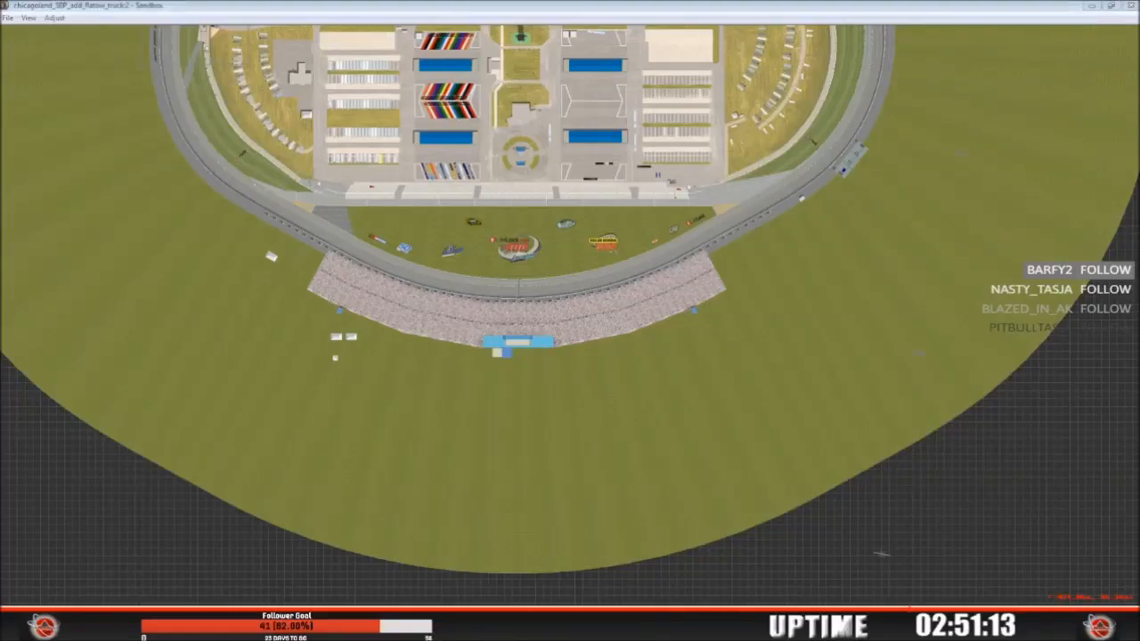
click(683, 229)
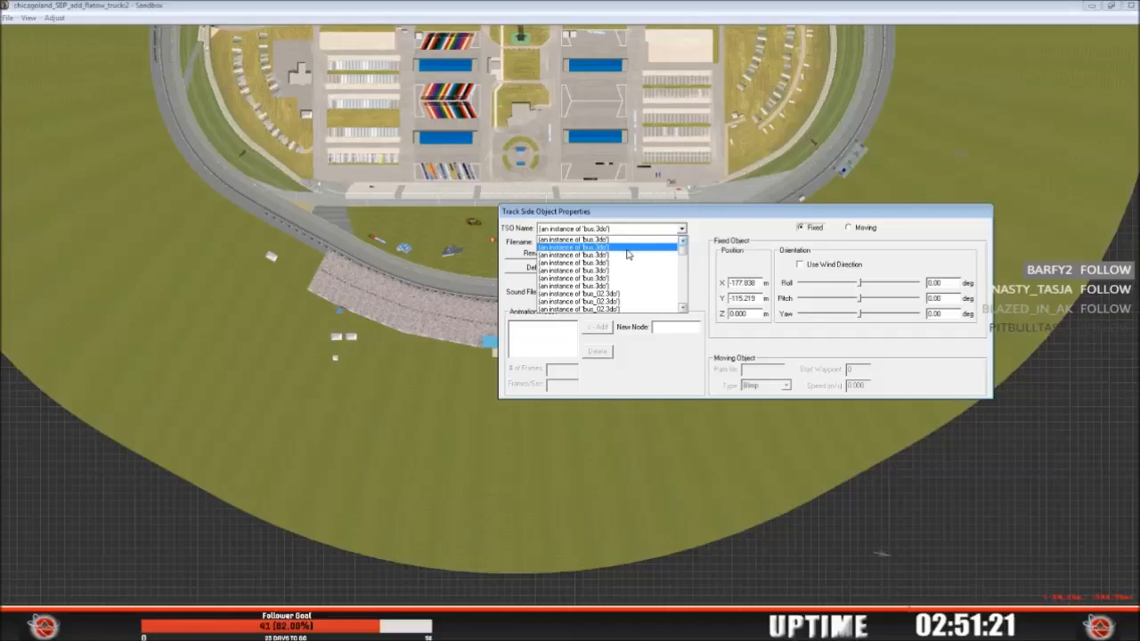
click(683, 309)
click(683, 309)
click(683, 309)
click(683, 309)
click(683, 309)
click(683, 309)
click(683, 309)
click(683, 309)
click(683, 309)
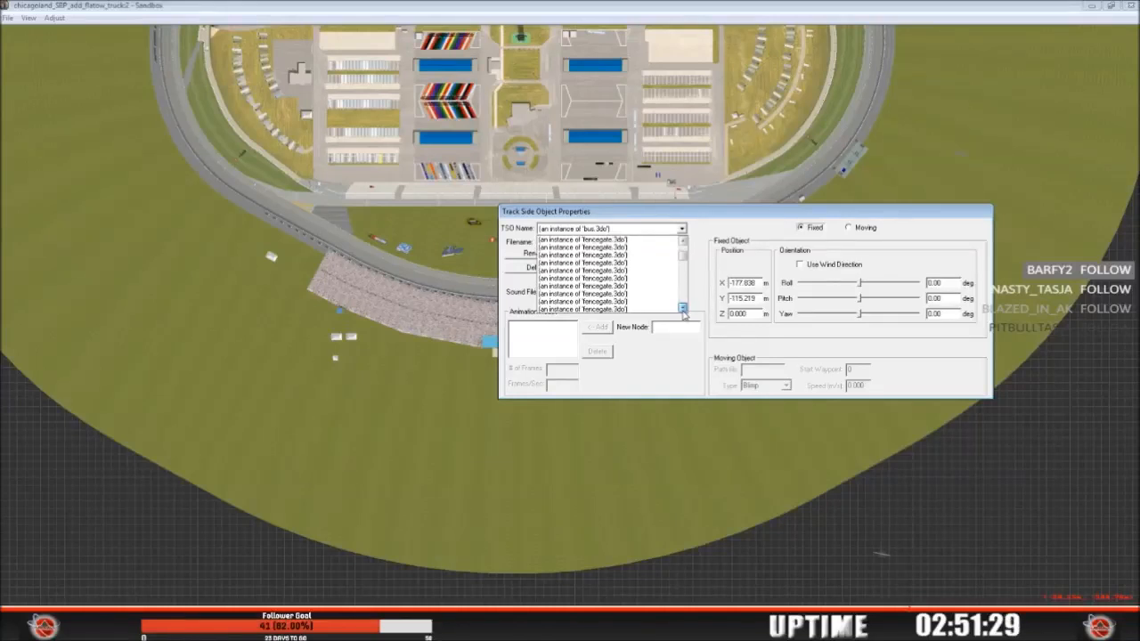
click(683, 309)
click(684, 309)
click(683, 309)
click(684, 309)
click(683, 309)
click(683, 309)
click(683, 309)
click(683, 309)
click(683, 309)
click(683, 309)
click(683, 309)
click(683, 309)
click(683, 309)
click(683, 310)
click(683, 309)
click(683, 309)
click(683, 309)
click(683, 309)
click(683, 309)
click(683, 309)
click(683, 309)
click(683, 309)
click(683, 309)
click(683, 309)
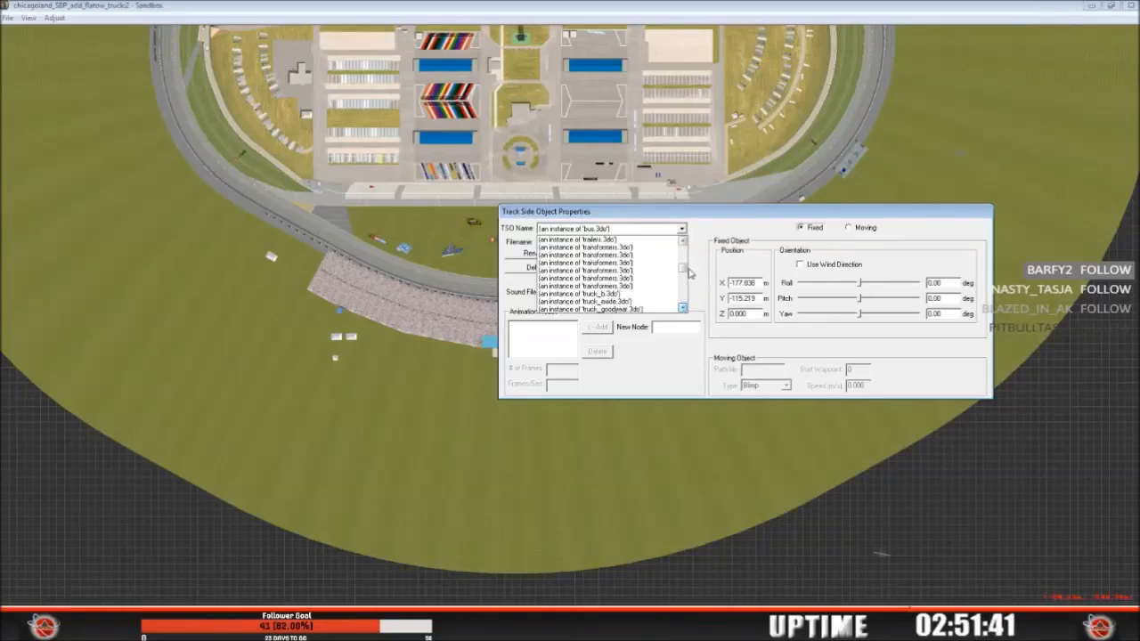
Step: Select a vl_entry.3do instance near the end of the track side object names
click(689, 268)
click(683, 230)
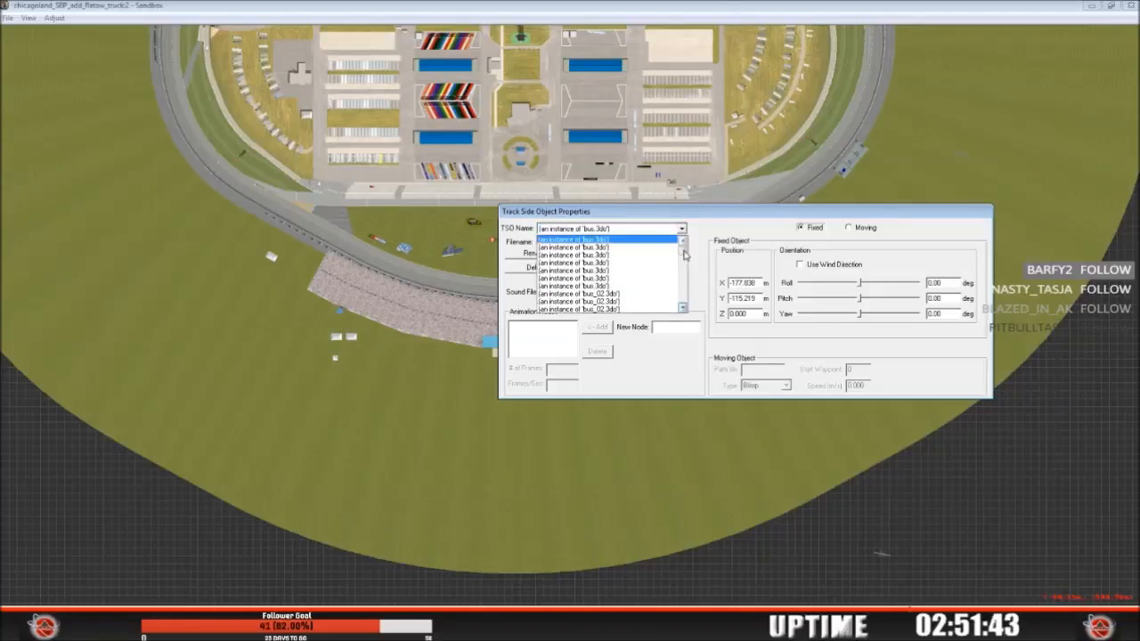
drag(685, 248, 685, 307)
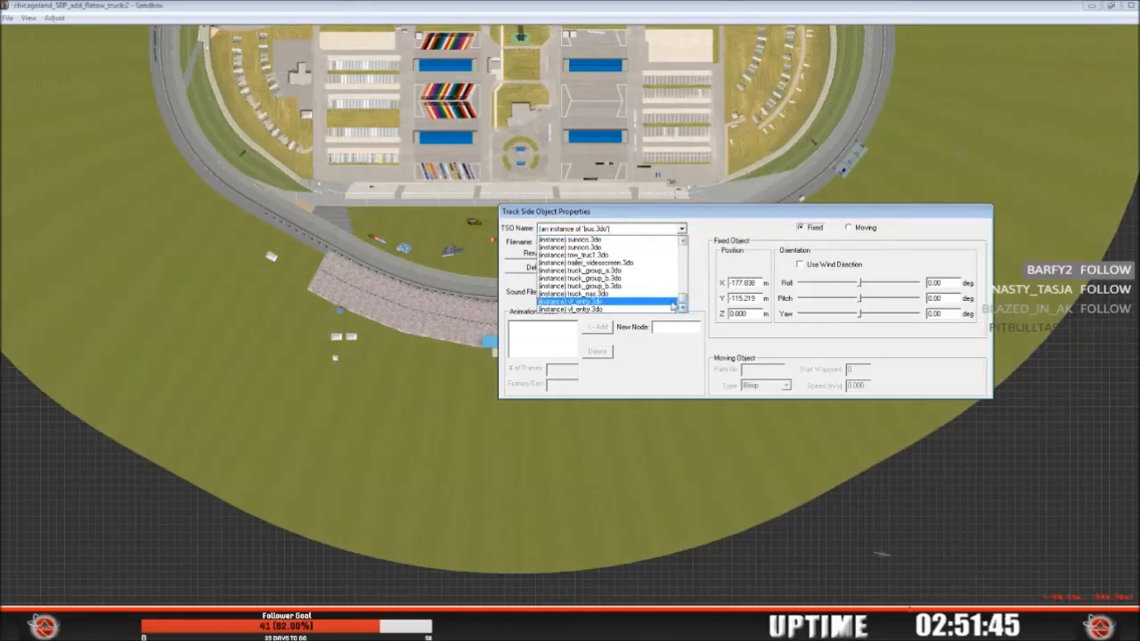
click(668, 303)
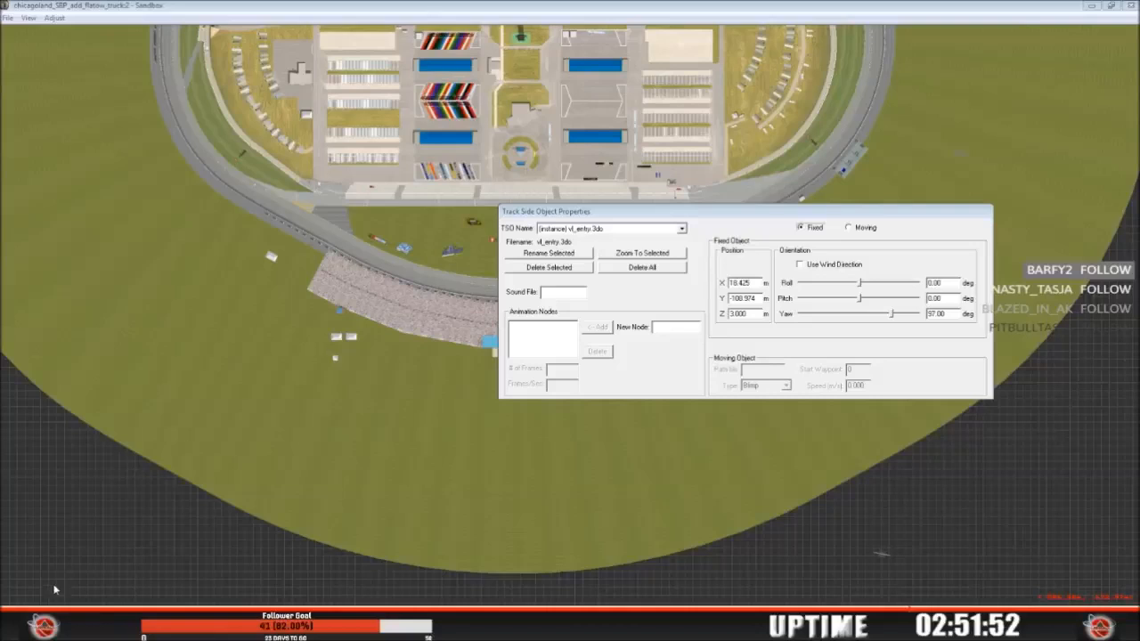
Step: Switch to the chicagoland_SBP folder in Windows Explorer and locate the matching vl_entry object file
key(alt+Tab)
click(514, 499)
scroll(513, 513, down, 3)
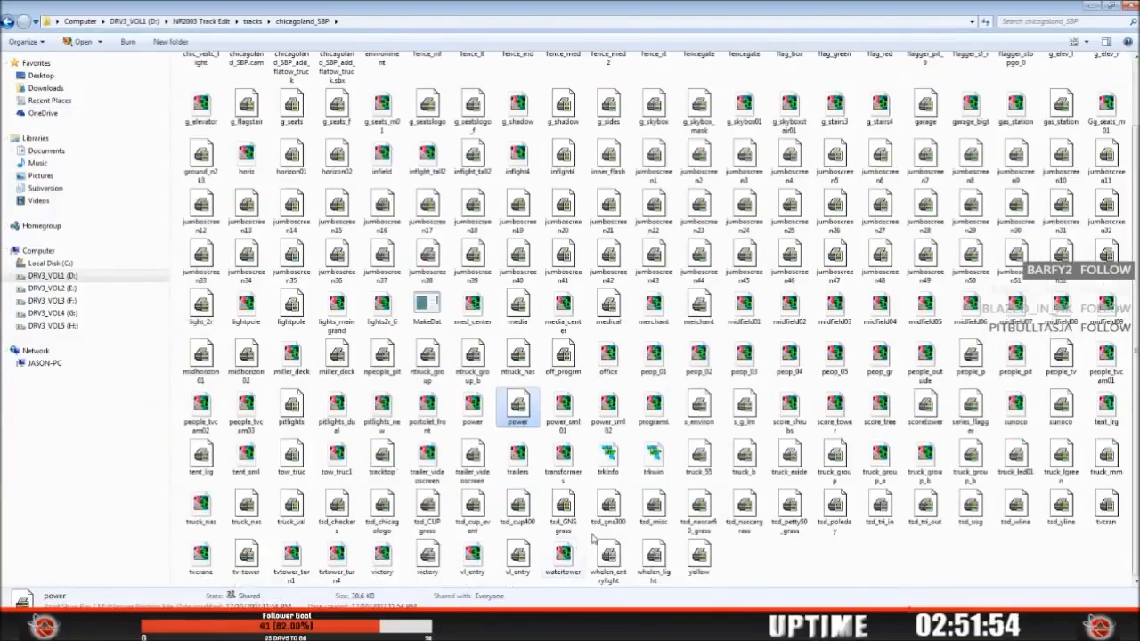
click(475, 558)
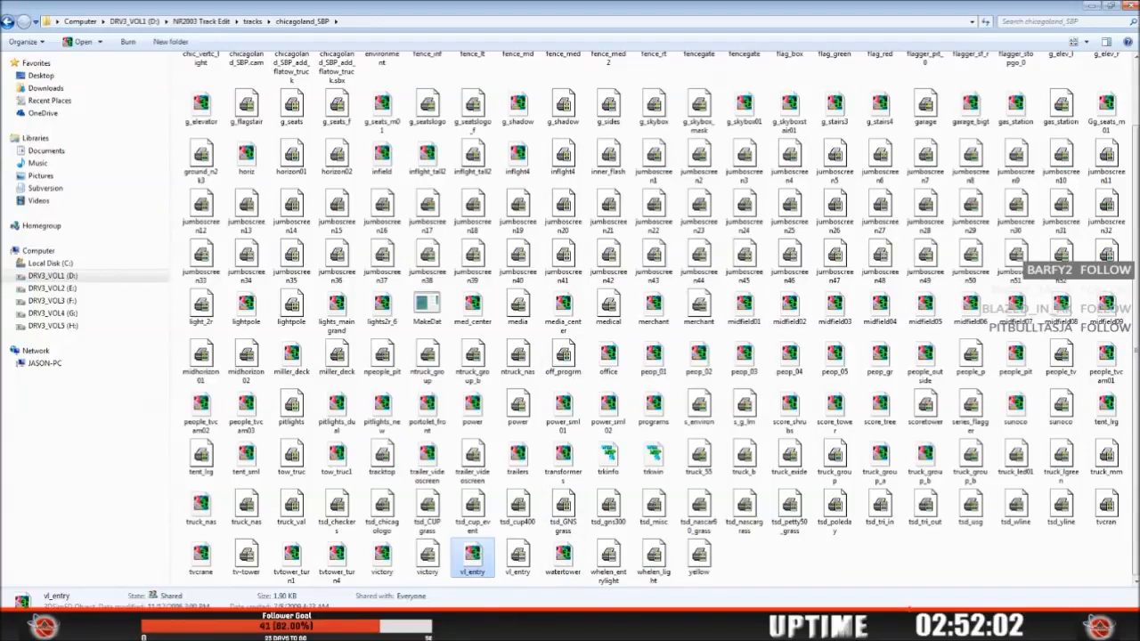
Step: Return to the track side object properties and review the last object names without selecting another instance
key(alt+Tab)
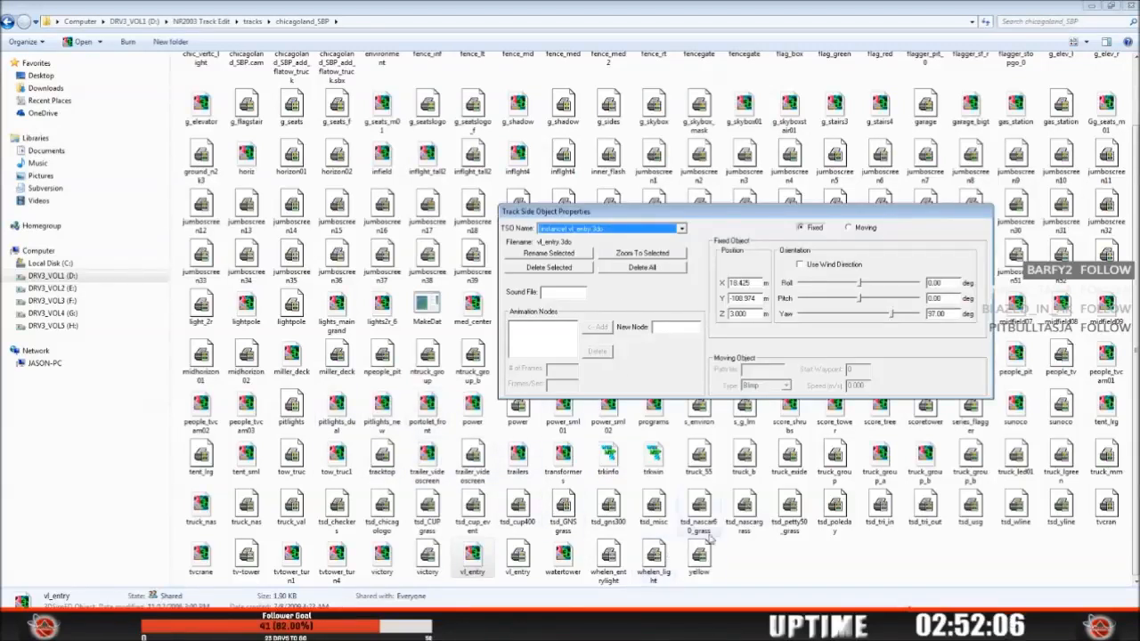
click(682, 230)
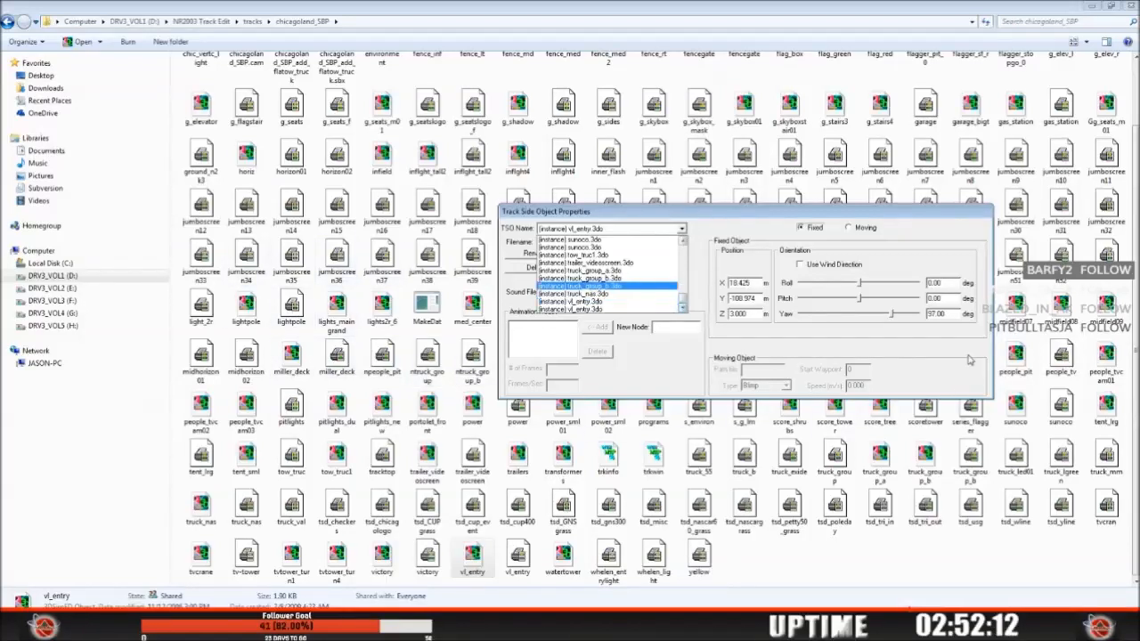
click(878, 567)
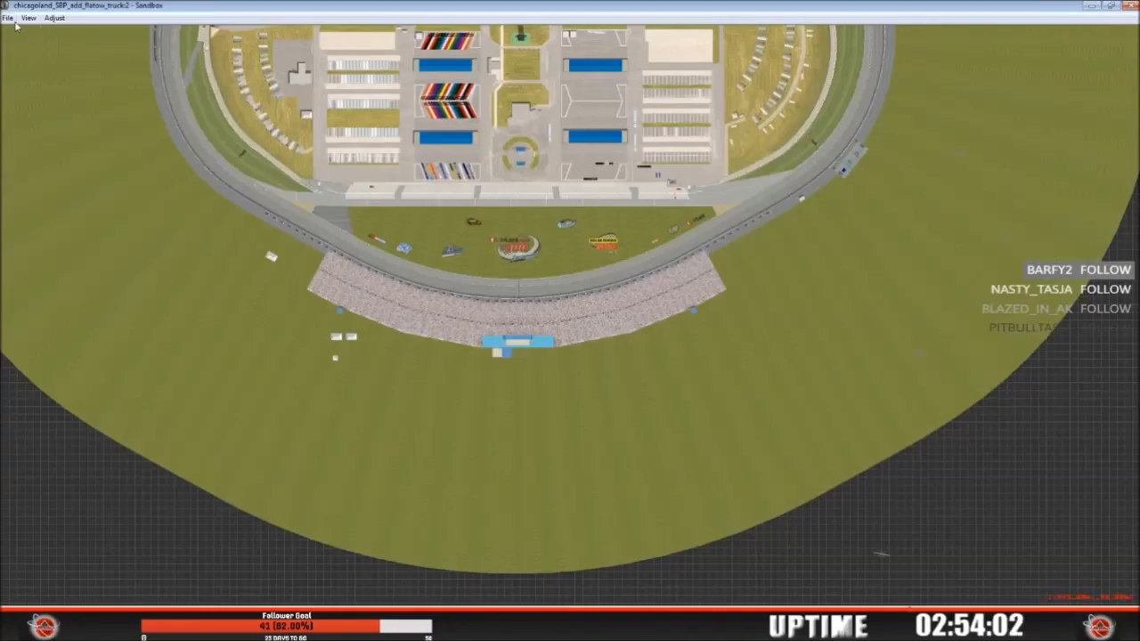
Step: Start a new track in Sandbox without saving the changes to chicagoland_SBP_add_flatow_truck
click(8, 18)
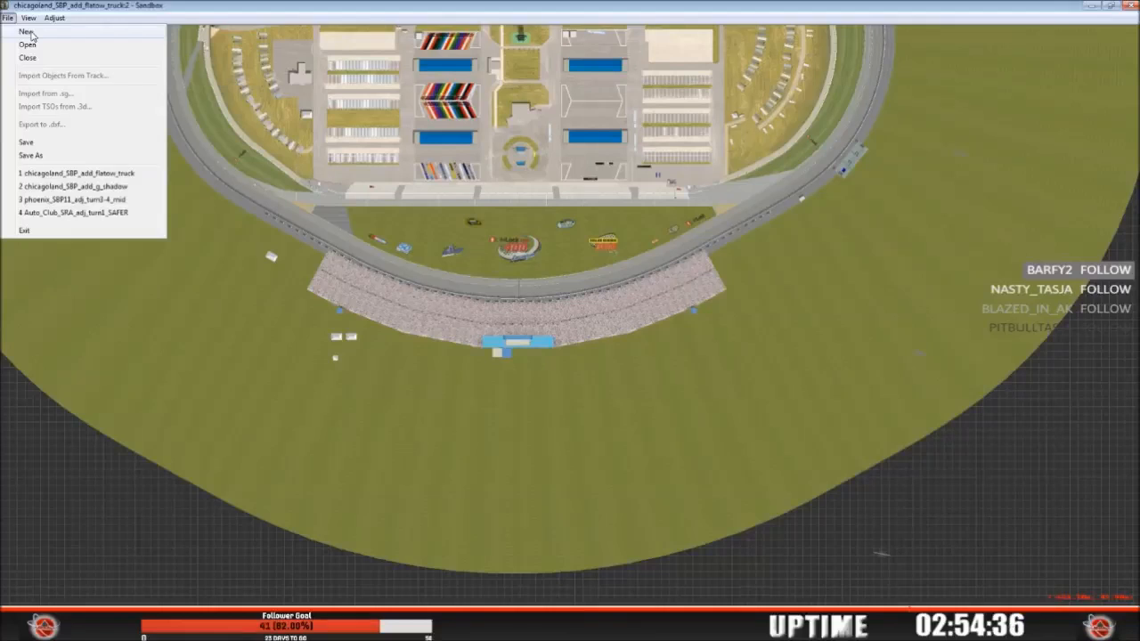
click(27, 32)
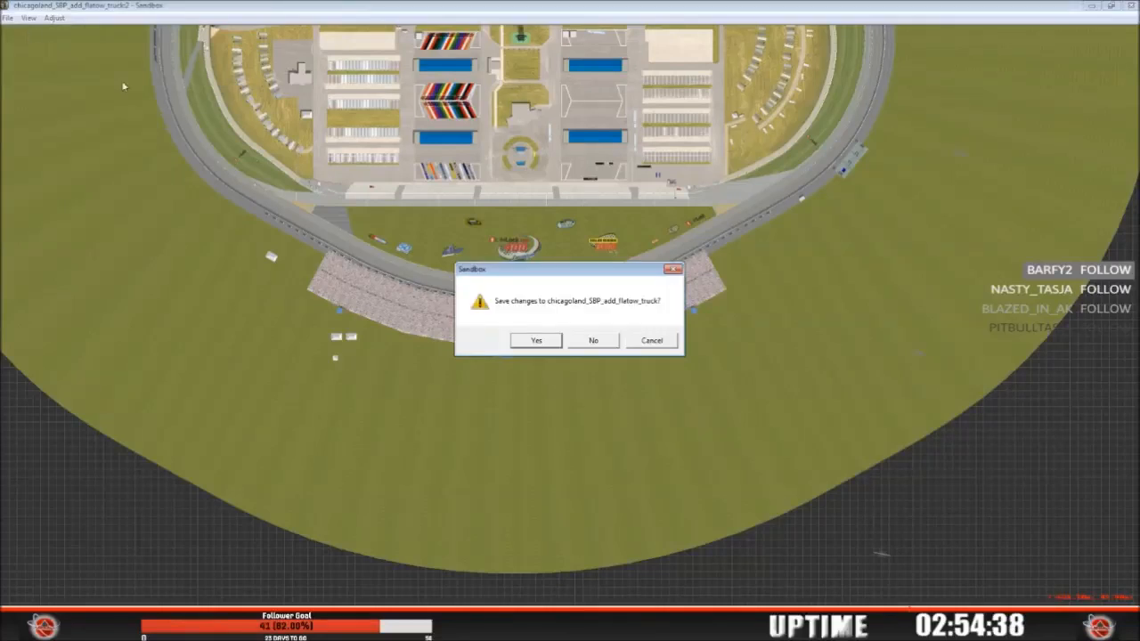
click(593, 341)
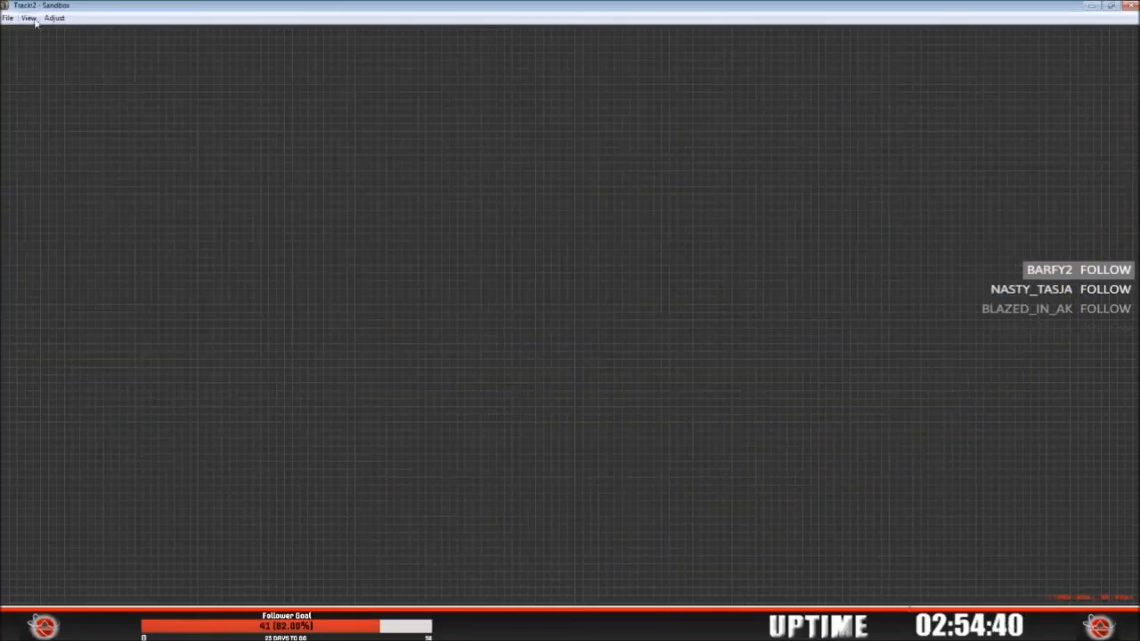
Step: Start opening an existing track and browse from the chicagoland_SBP folder to the 2 Third-Party Tracks folder
click(8, 18)
click(26, 45)
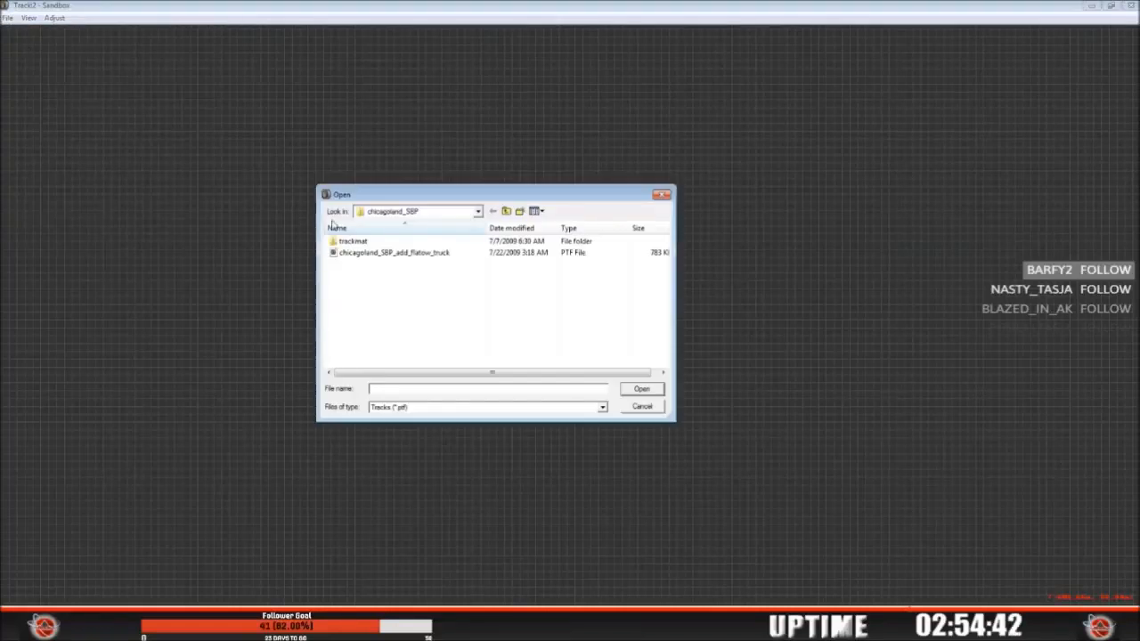
click(507, 212)
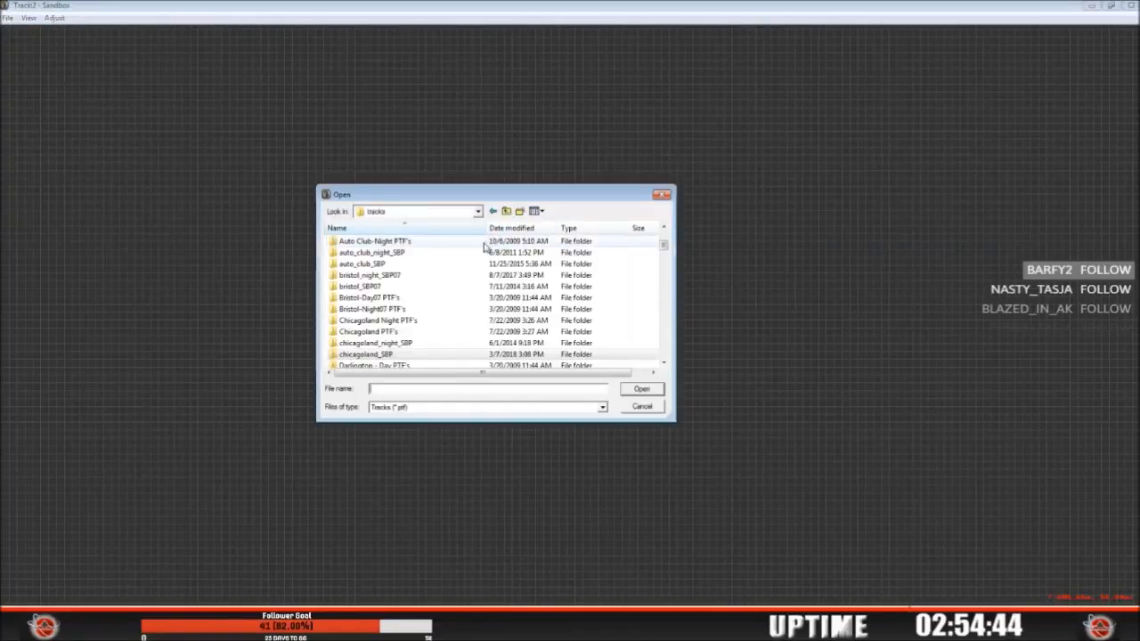
click(506, 212)
double_click(372, 308)
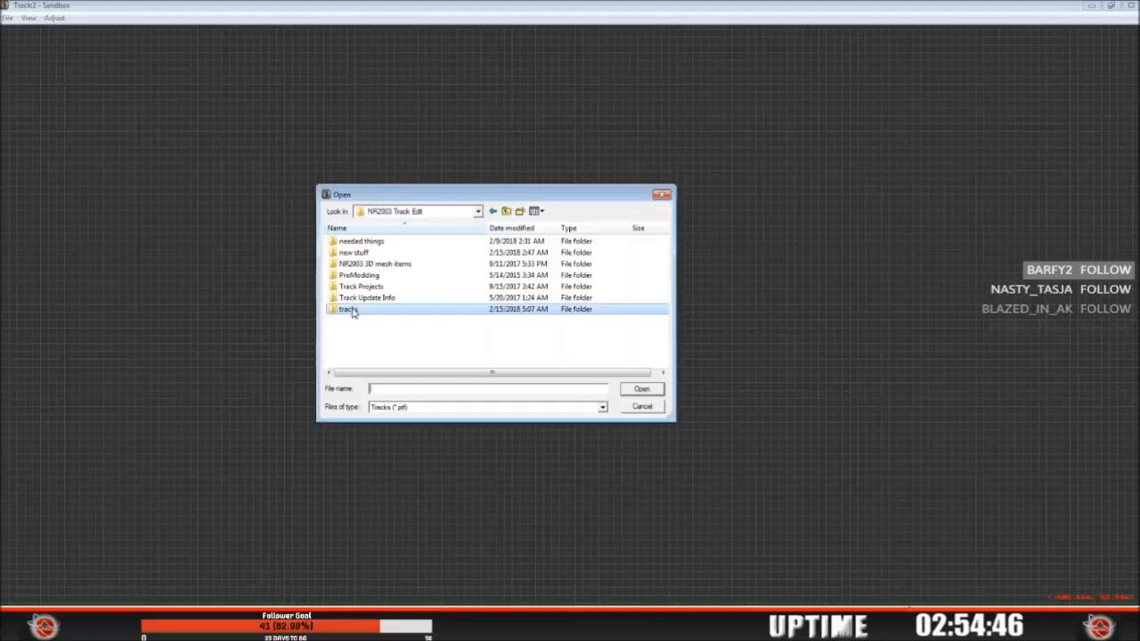
double_click(373, 253)
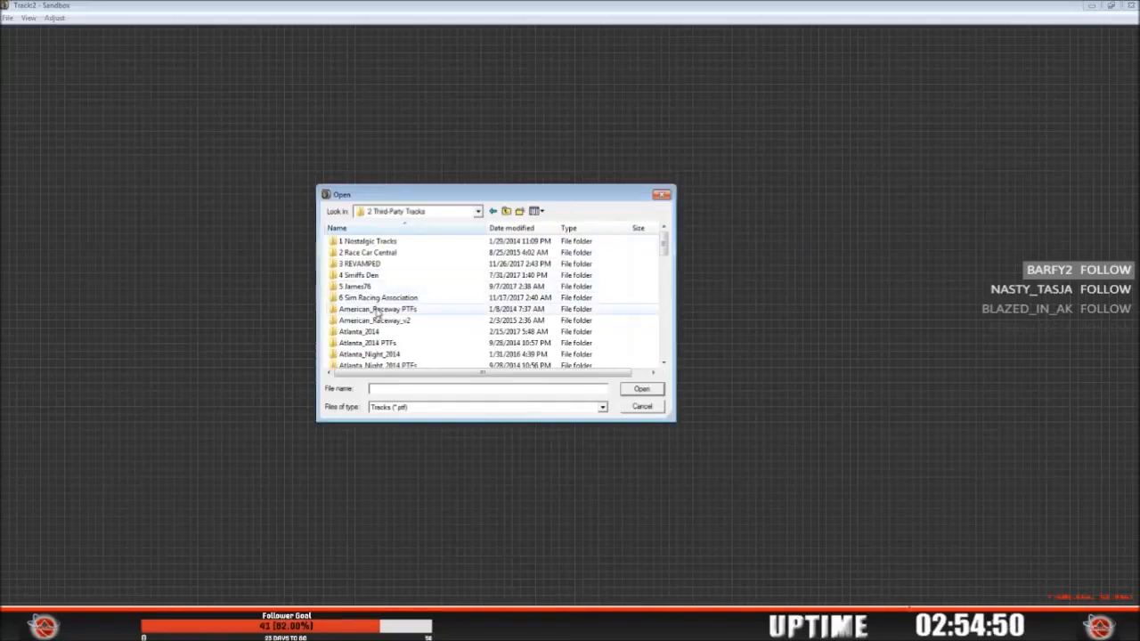
Step: Open the Bristol_SRA_2018_adj_pit_exit_line track from the Bristol_2018_SRA folder within 6 Sim Racing Association
double_click(356, 286)
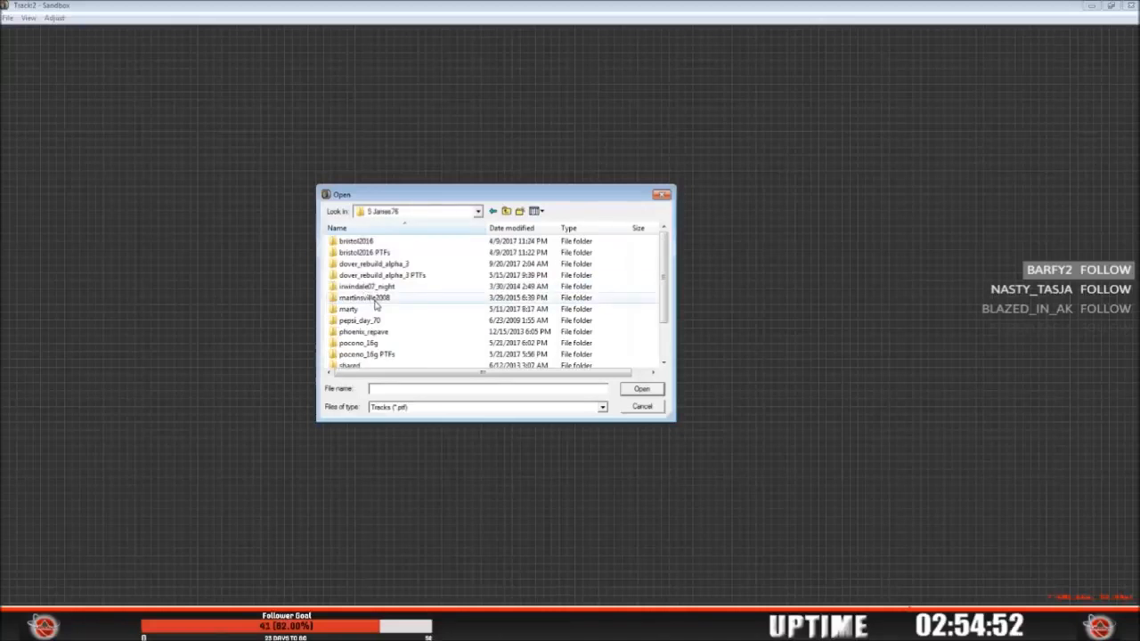
click(506, 212)
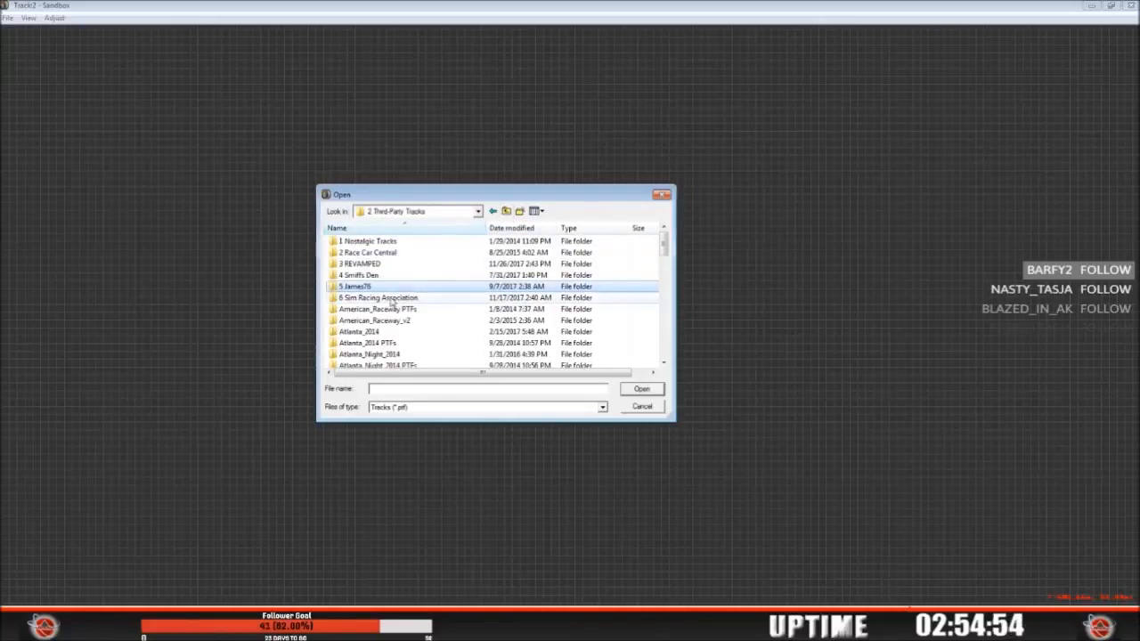
double_click(387, 299)
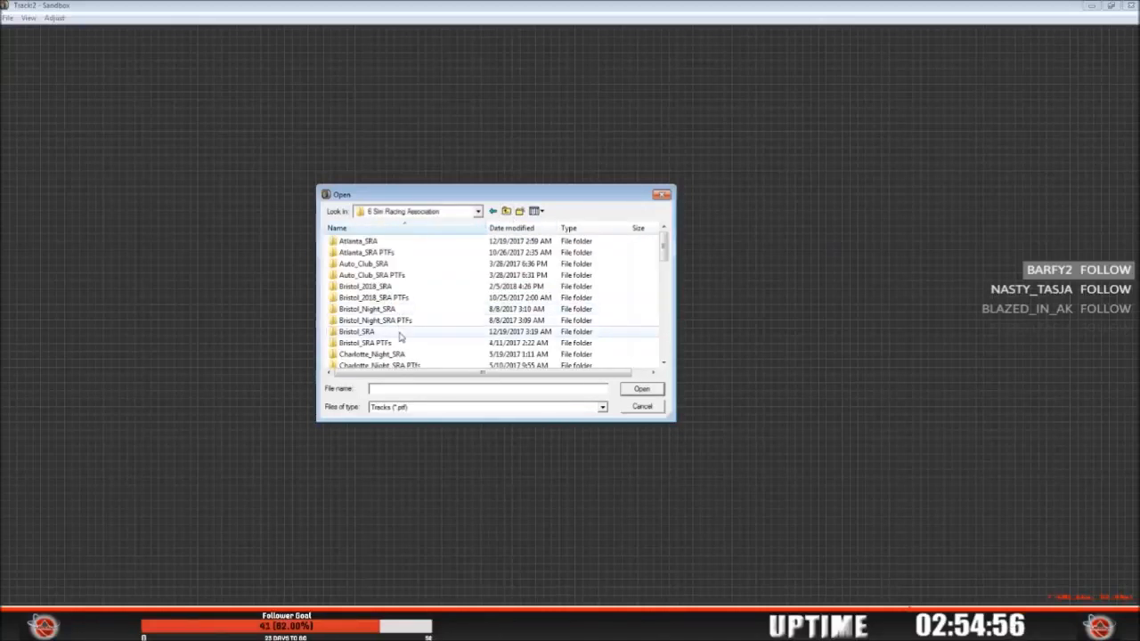
double_click(392, 288)
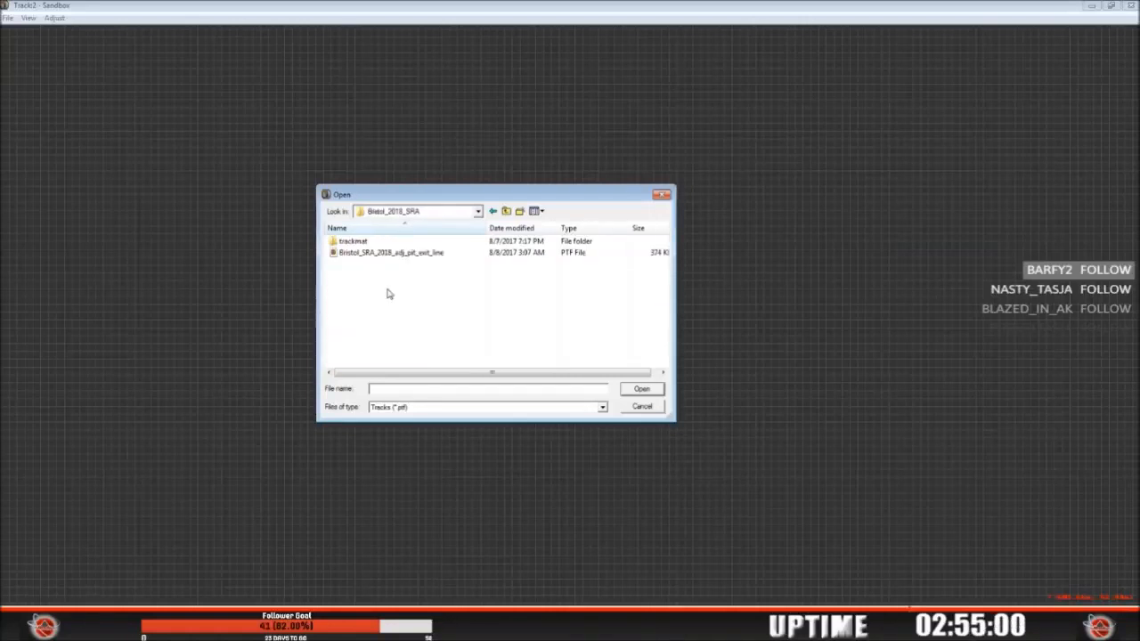
click(412, 254)
click(630, 391)
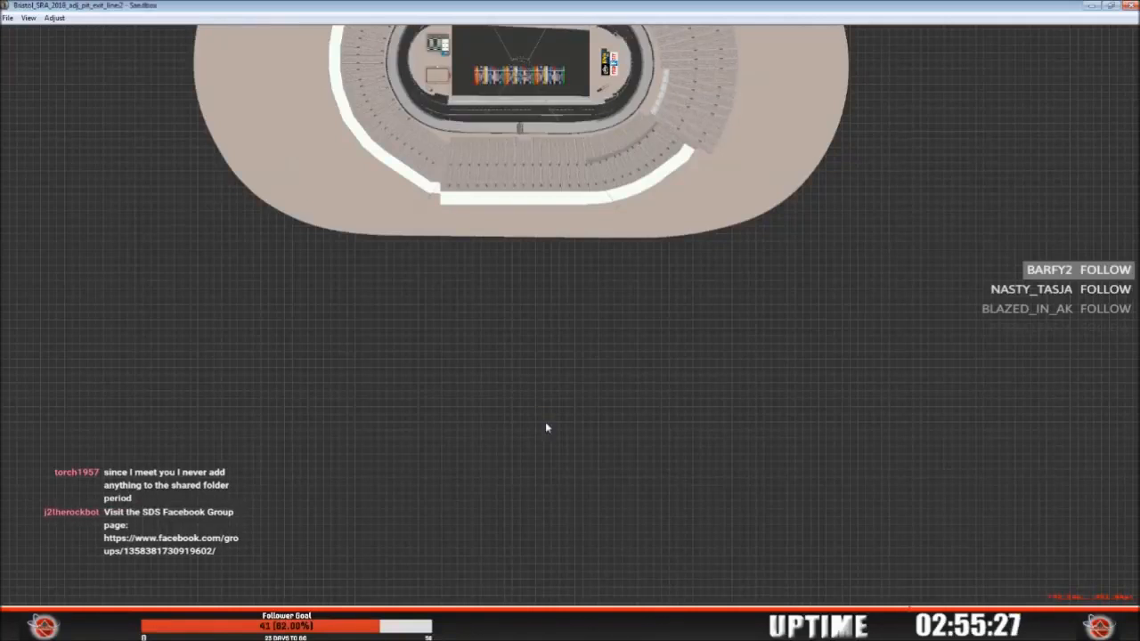
Step: Review the whole list of track side object names in the Bristol track, checking for instances that reference the shared folder
middle_drag(576, 55, 568, 318)
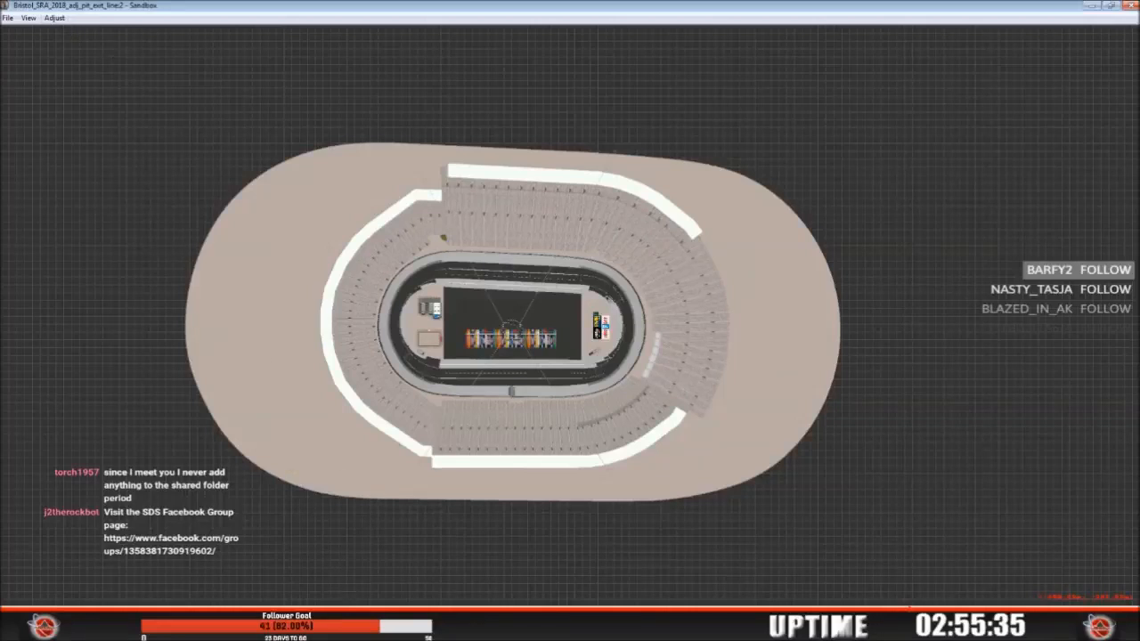
click(353, 624)
click(681, 230)
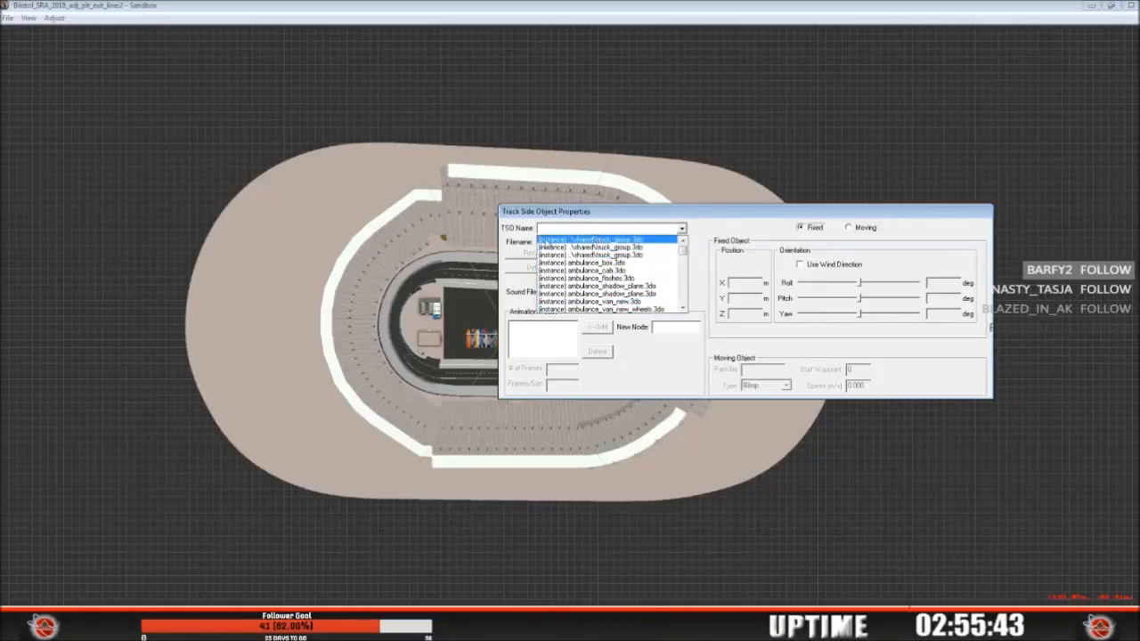
click(683, 308)
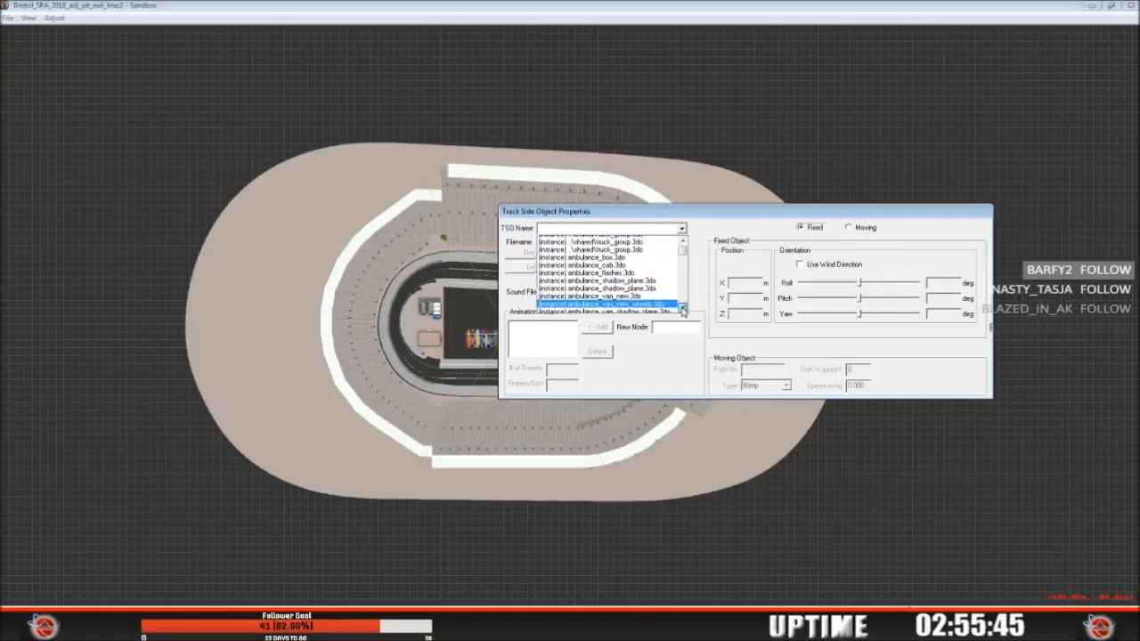
drag(683, 308, 683, 308)
click(682, 242)
click(682, 242)
click(682, 242)
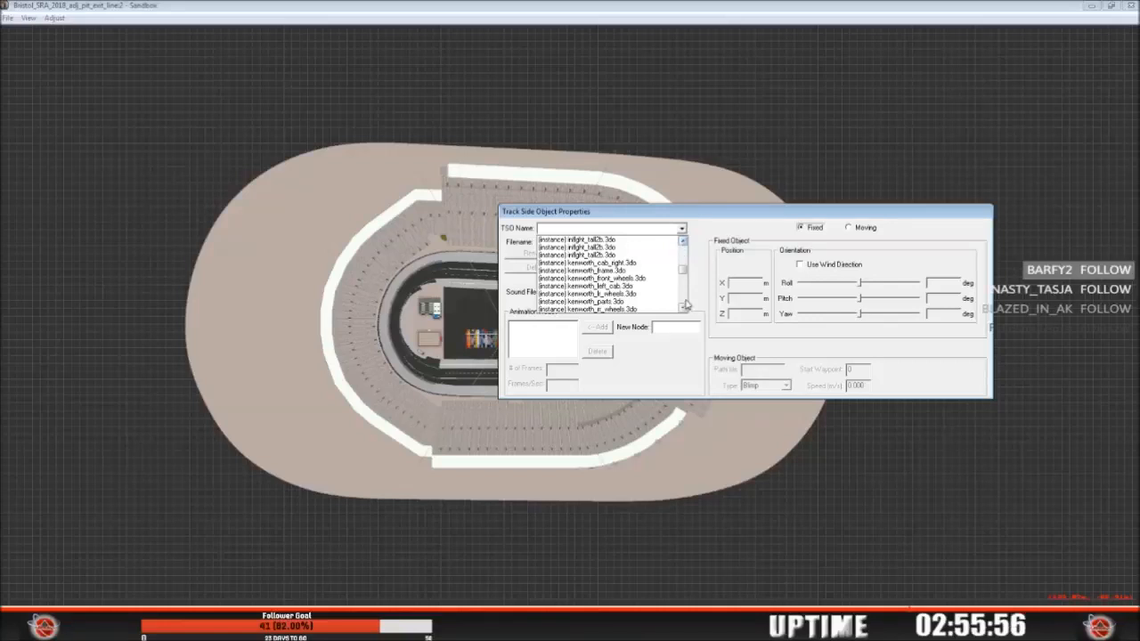
drag(683, 308, 684, 312)
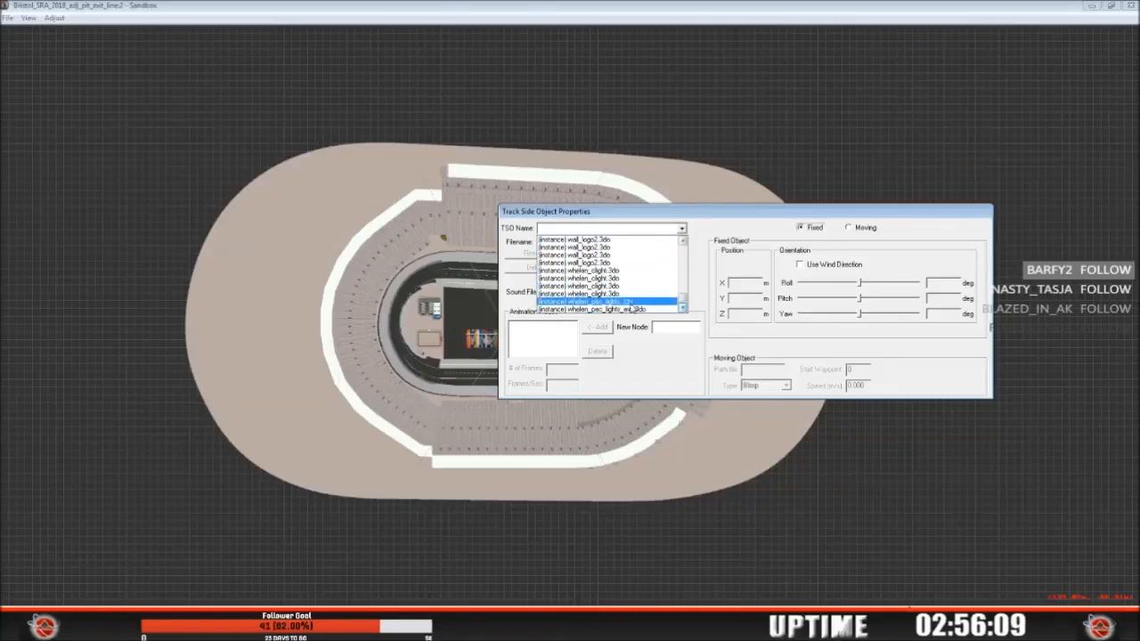
click(639, 213)
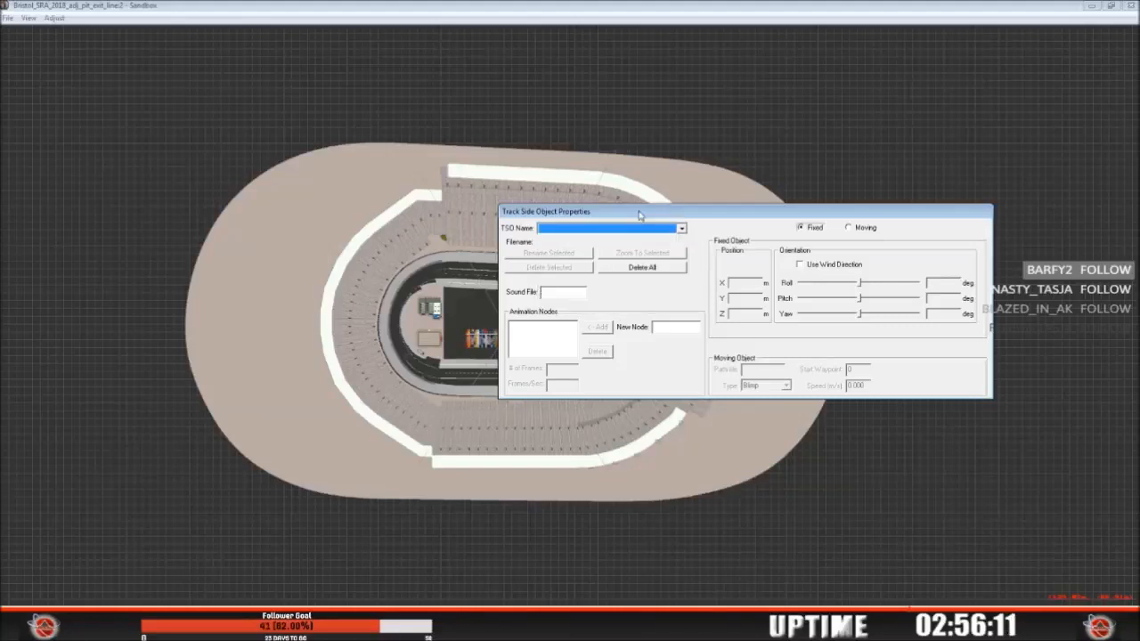
click(379, 8)
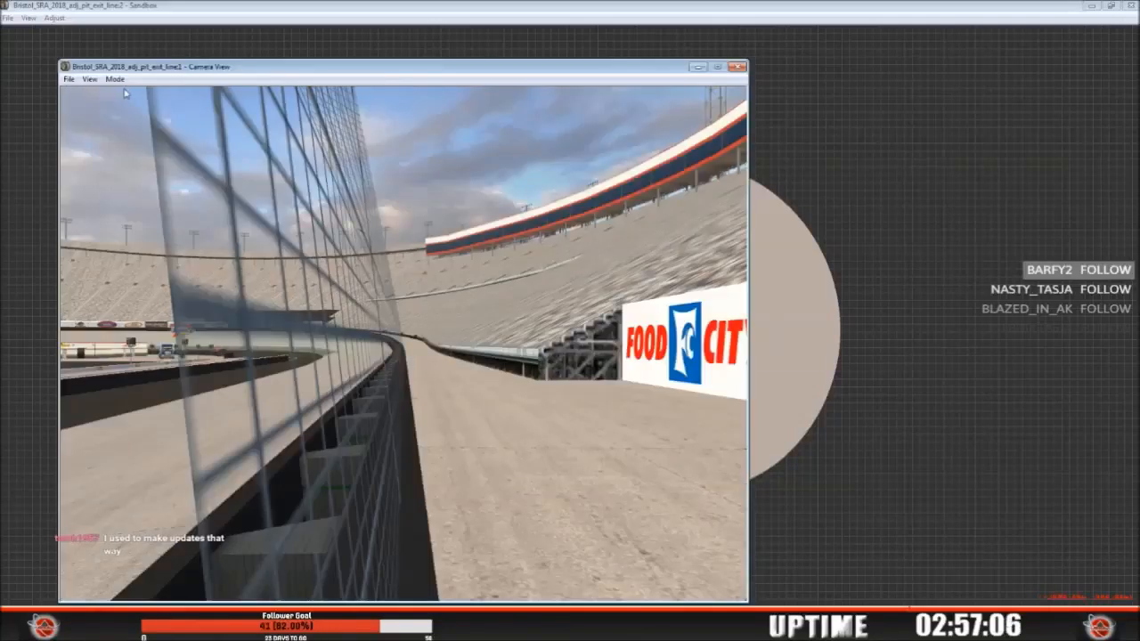
Step: Move through the Bristol track in the camera view's Slew Mode to examine pit road, the infield haulers and the turn
click(114, 79)
click(134, 106)
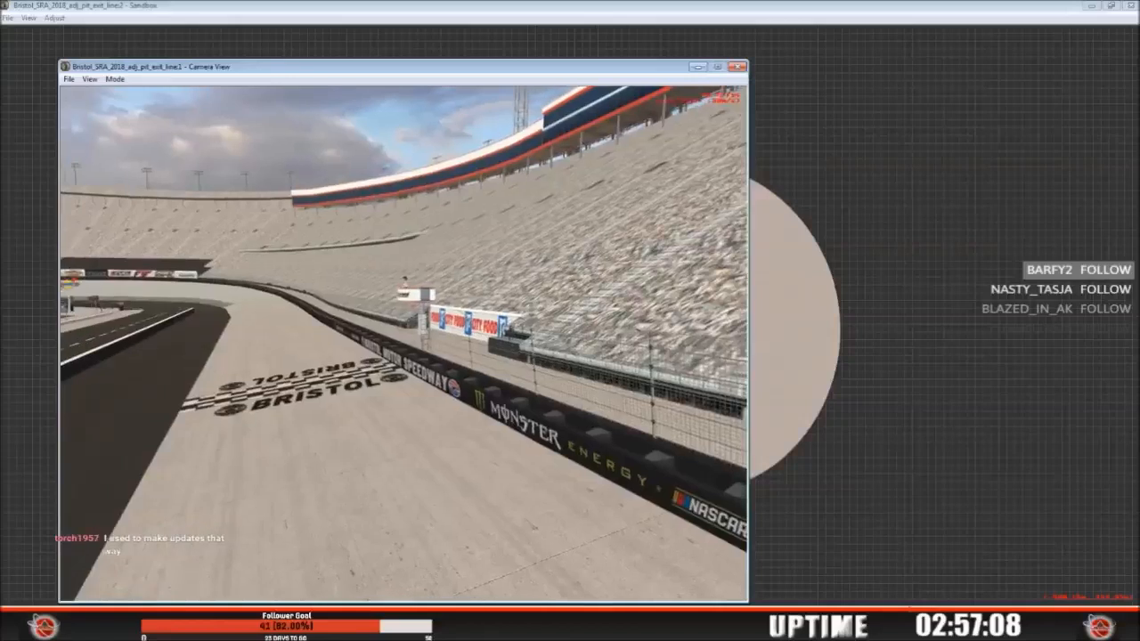
key(Left)
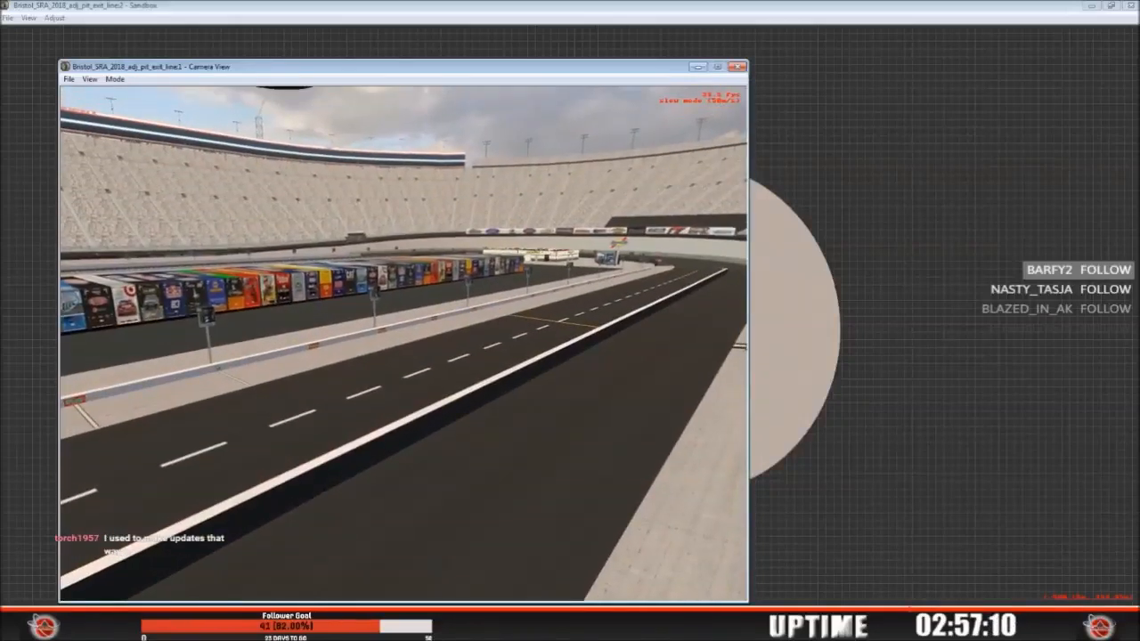
key(Left)
key(Up)
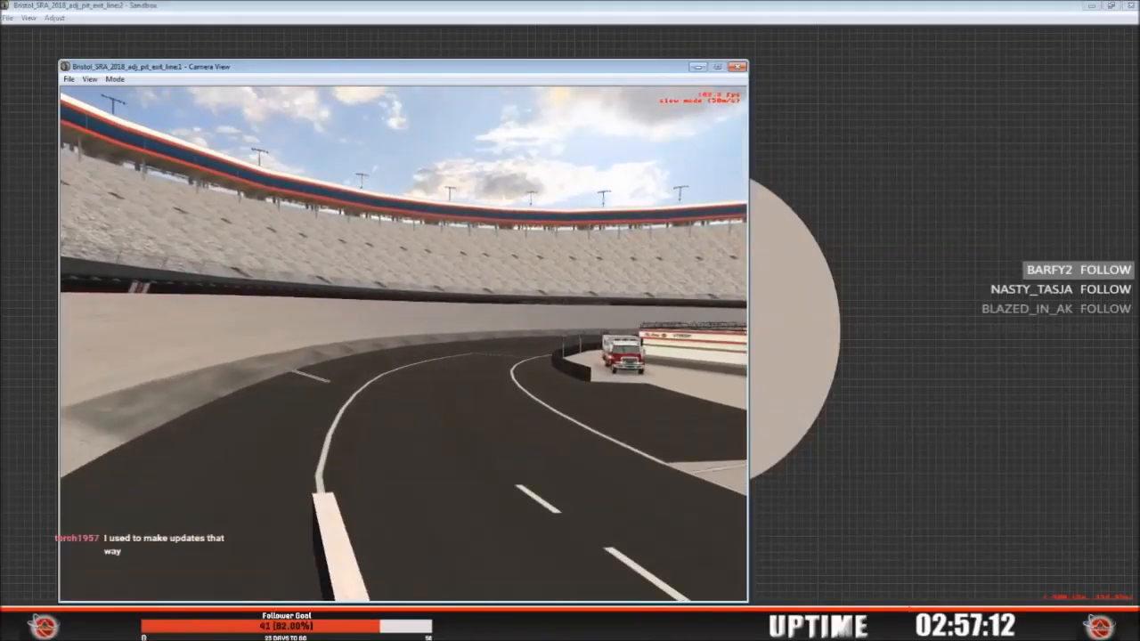
key(Right)
key(Down)
key(Right)
key(Right)
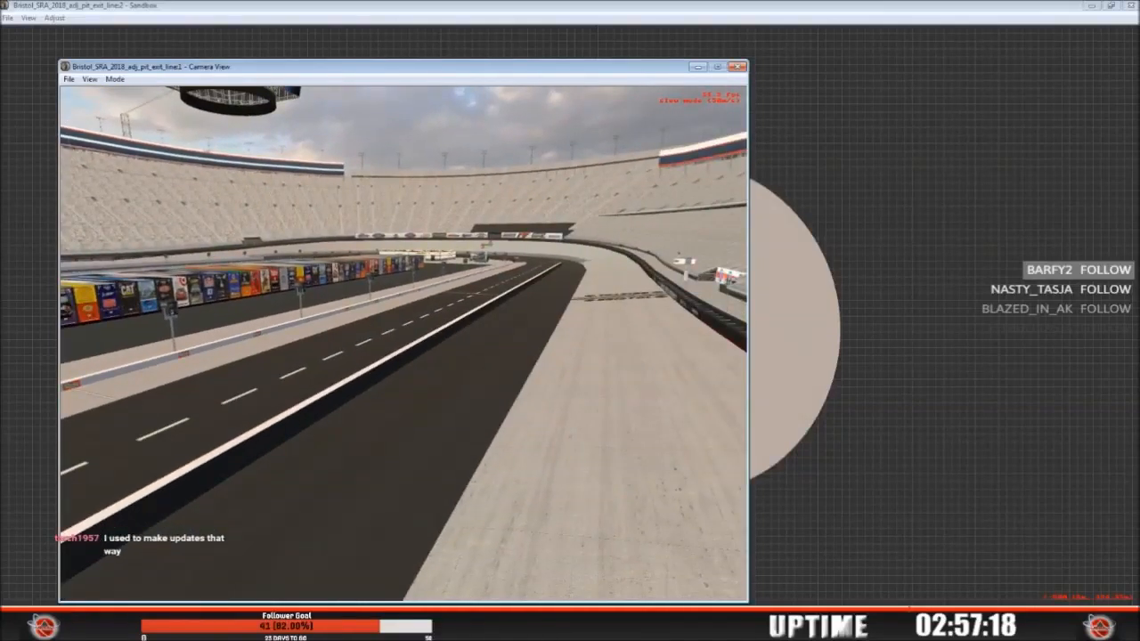
key(Down)
key(Left)
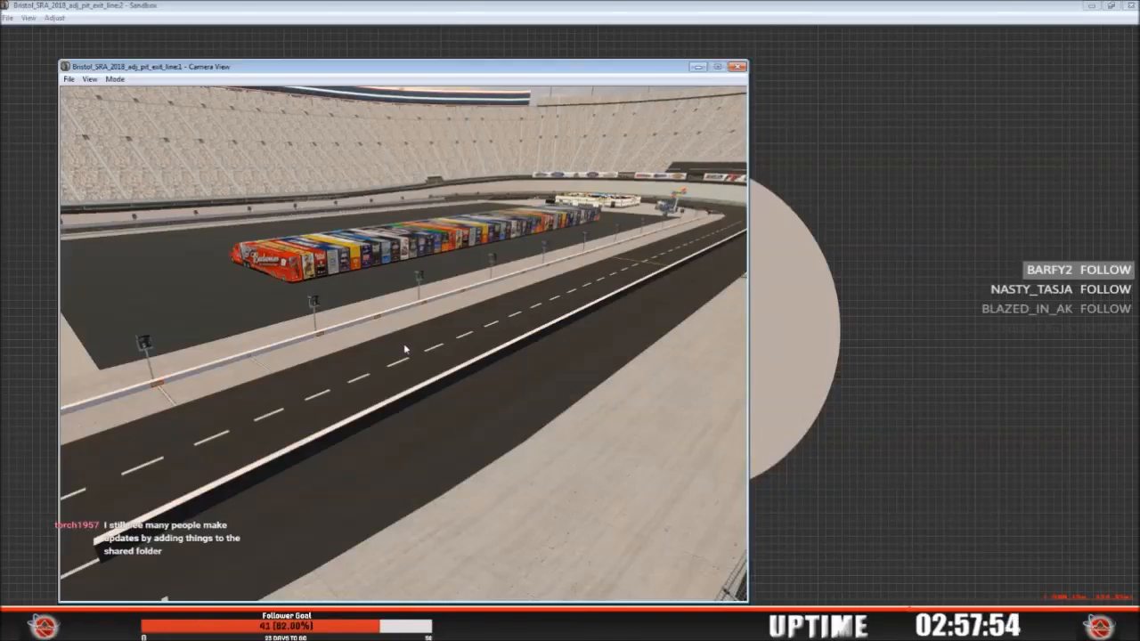
Step: Pull the slew camera back to view the infield haulers and pit road from above the grandstand, then leave Slew Mode
click(115, 79)
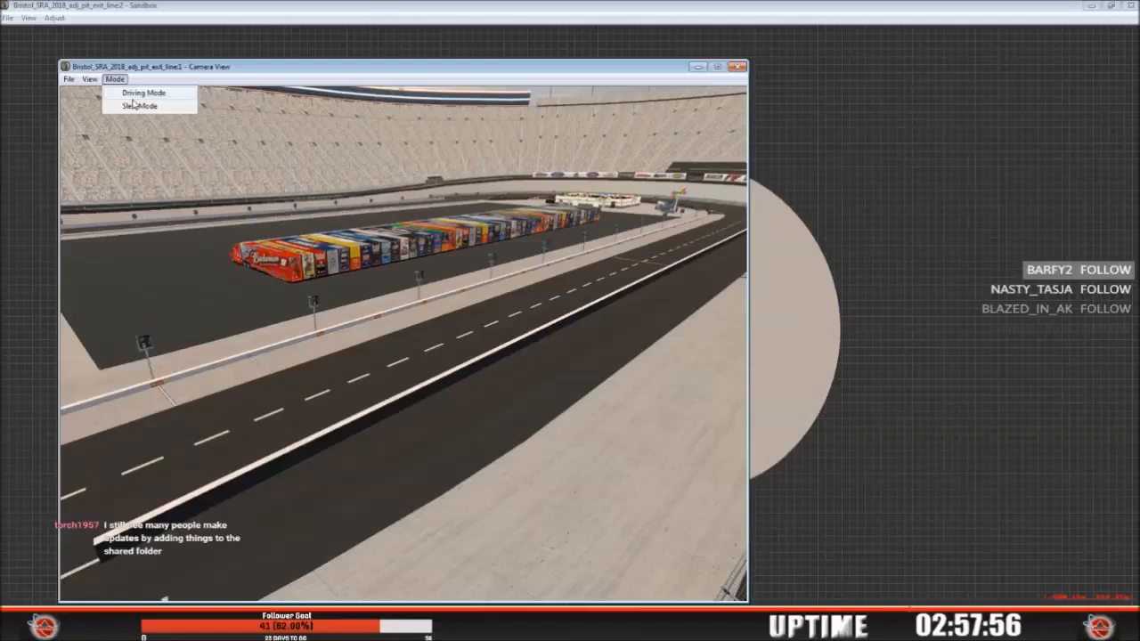
click(136, 106)
key(Down)
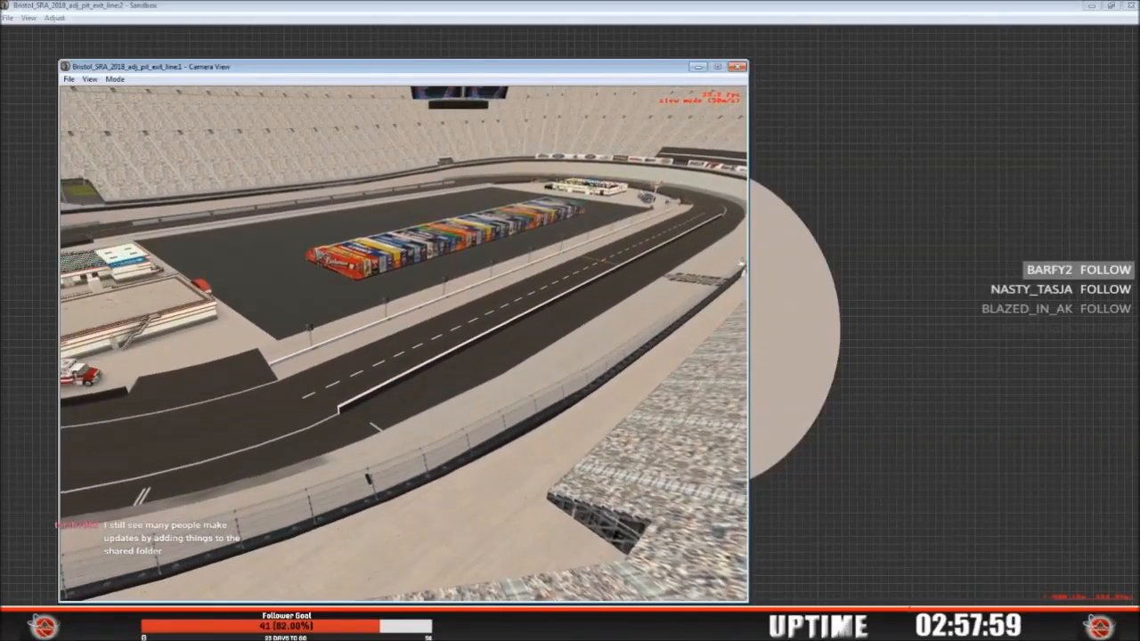
key(Down)
key(Escape)
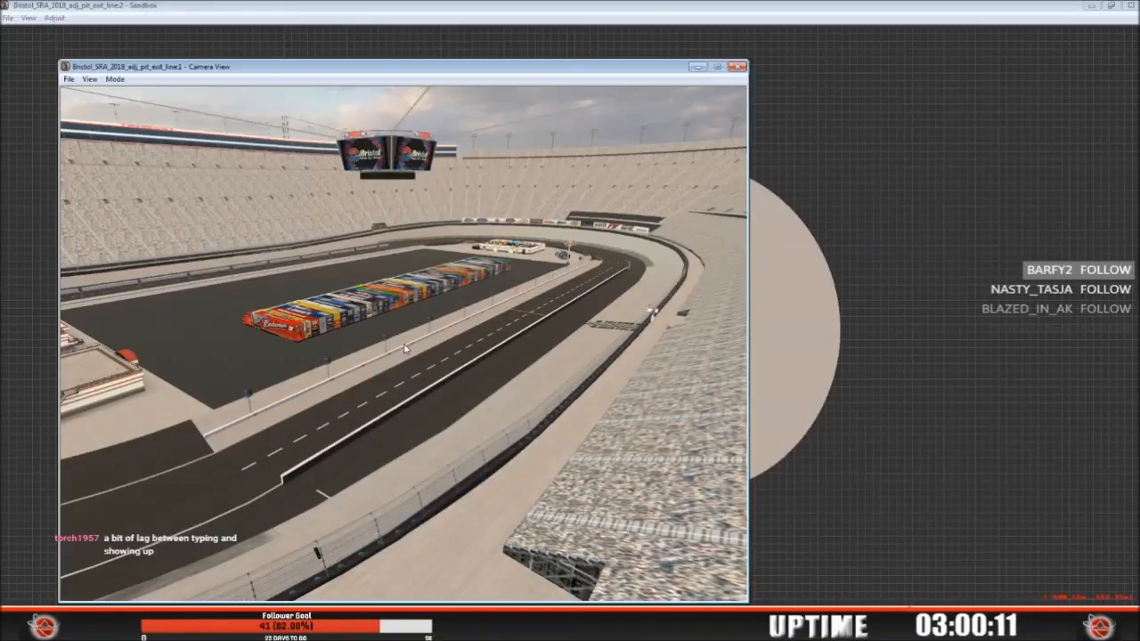
Step: Examine the turn and infield buildings from over the crowd in Slew Mode, then return to the overhead track view
click(116, 79)
click(129, 103)
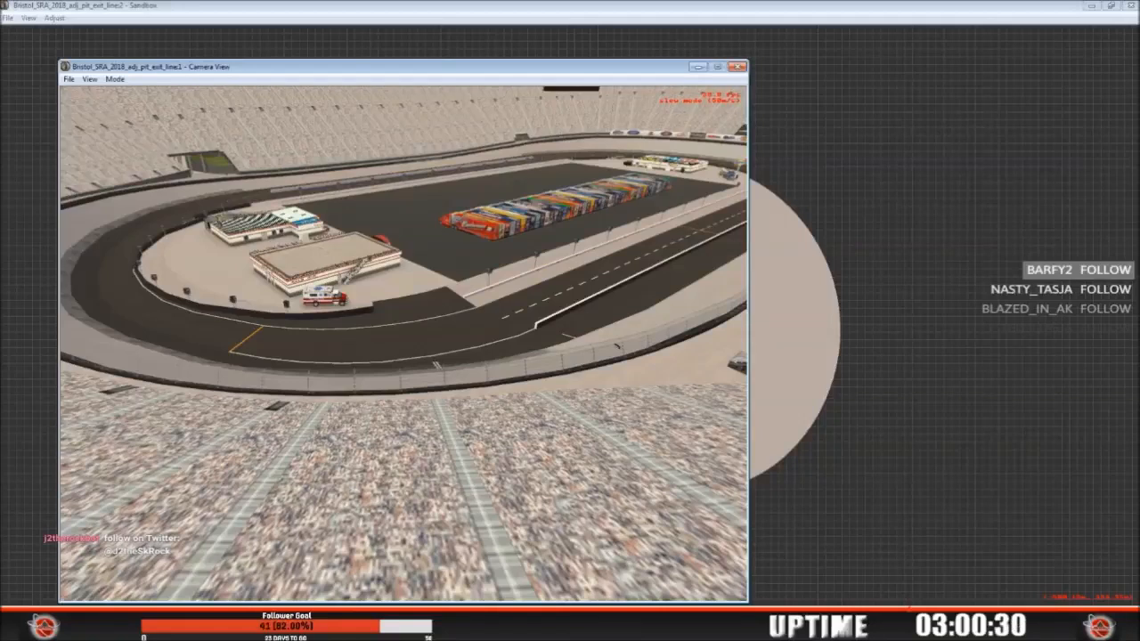
mouse_move(478, 271)
mouse_down()
mouse_move(465, 283)
mouse_move(477, 272)
mouse_up()
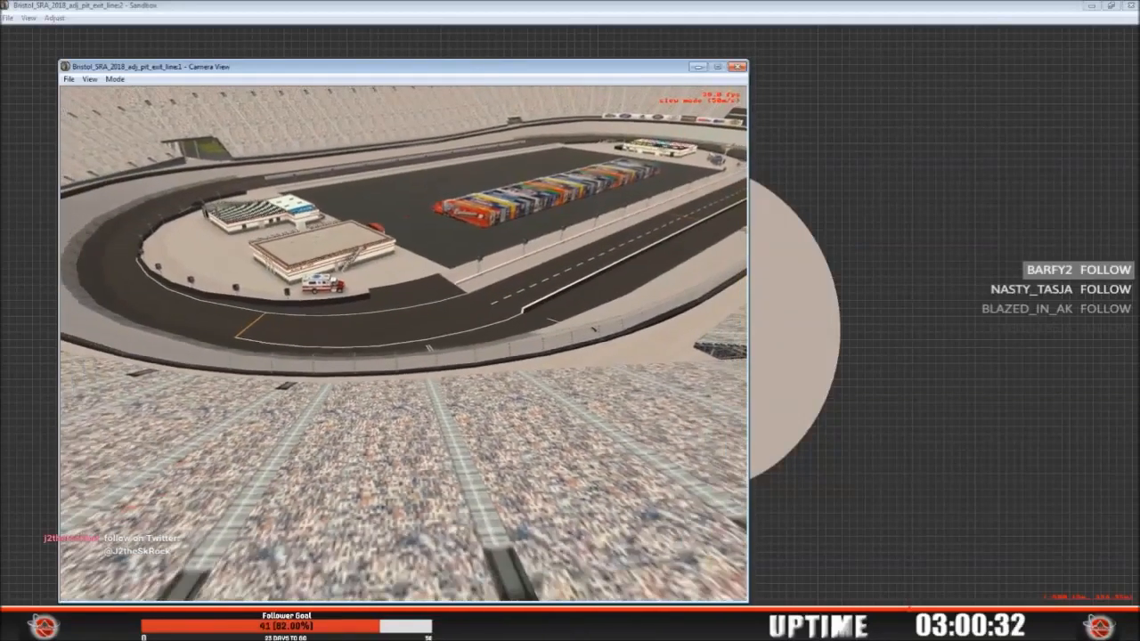
click(517, 26)
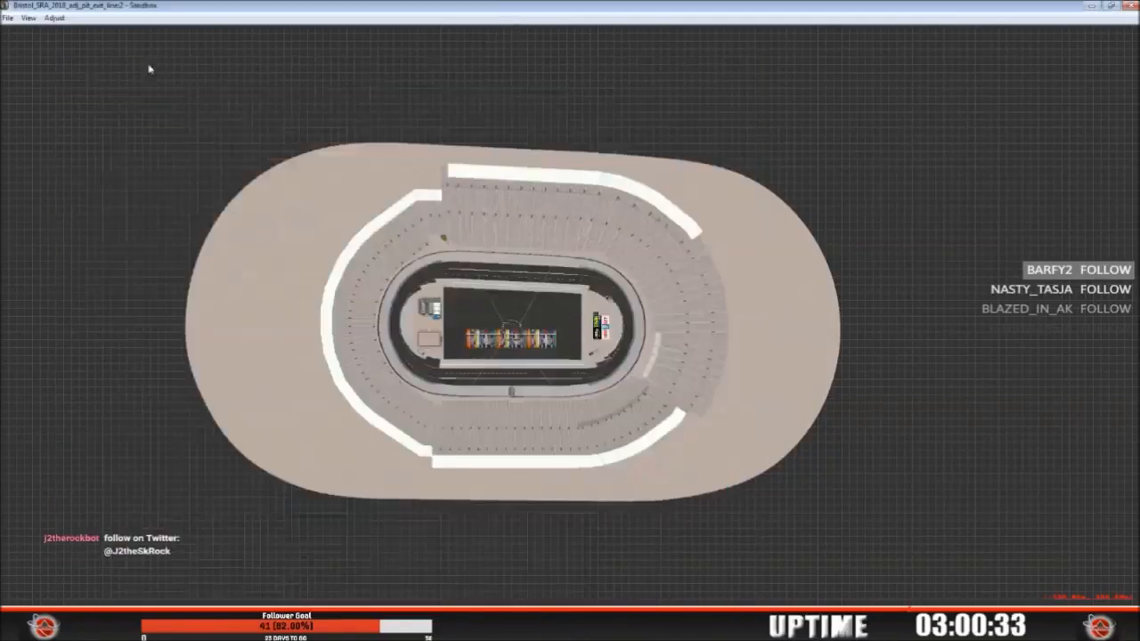
Step: Switch the overhead track view to Geometry Editing View and display the extended surface types
click(29, 18)
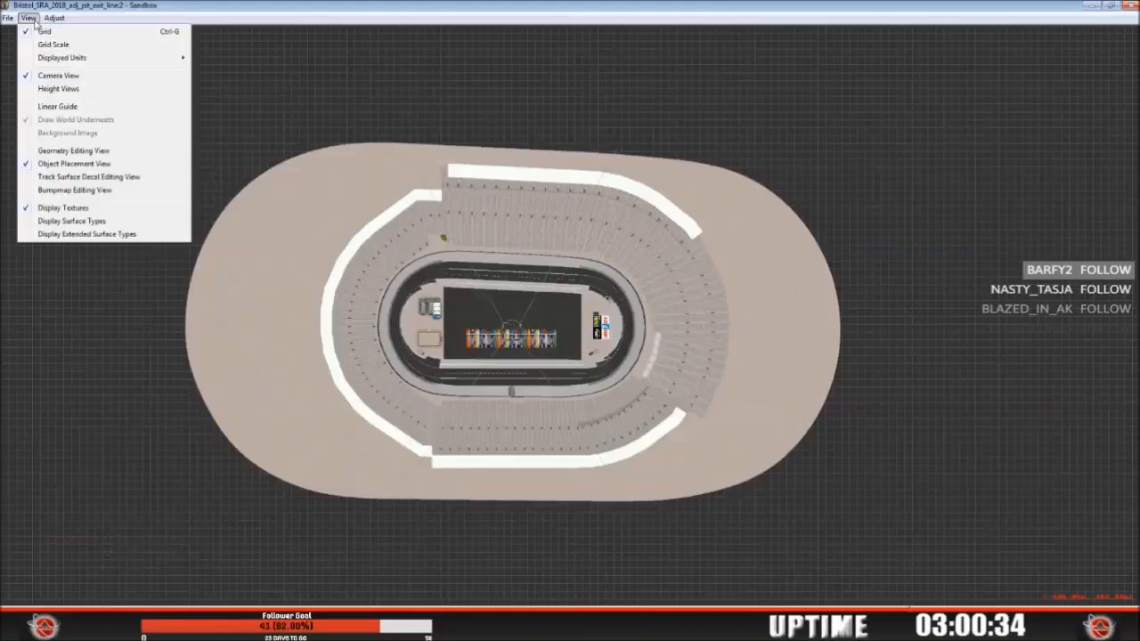
click(84, 156)
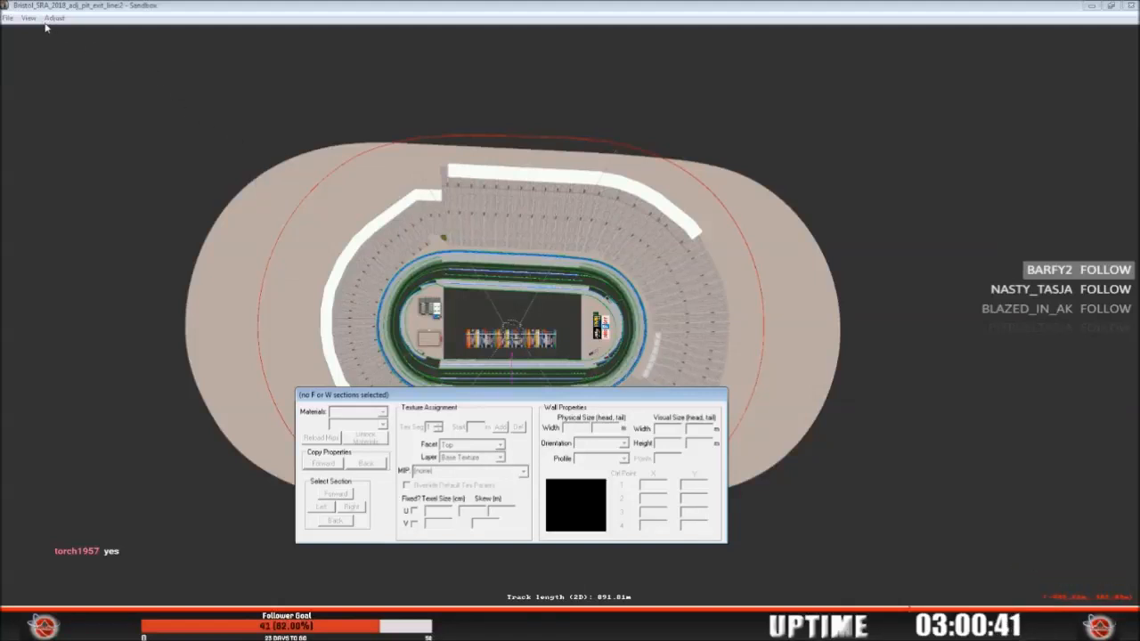
click(31, 18)
click(112, 233)
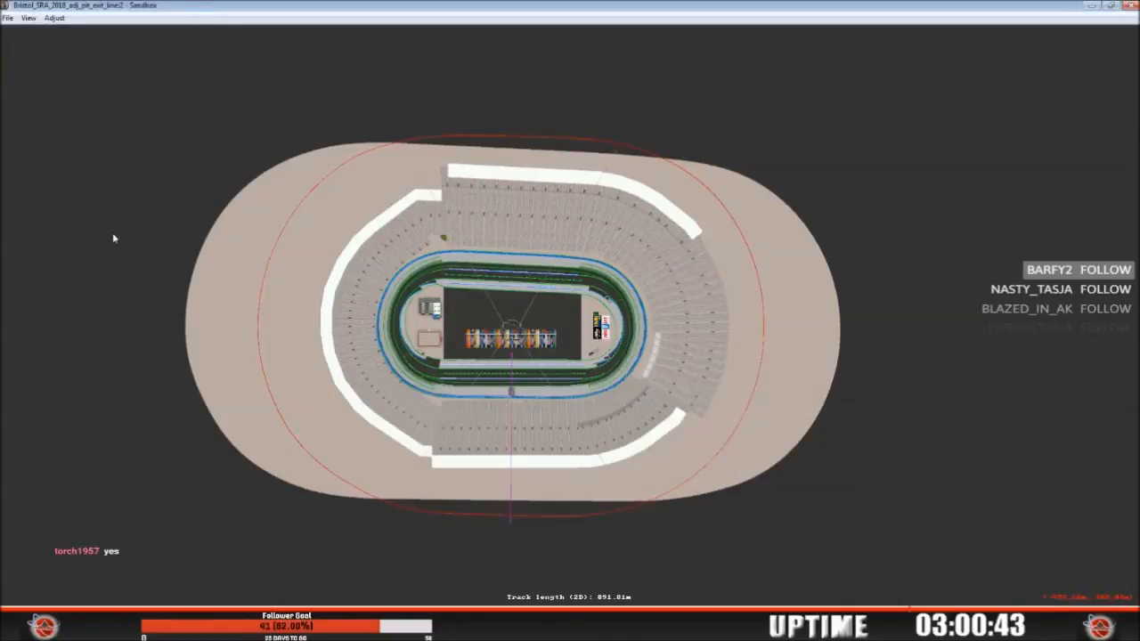
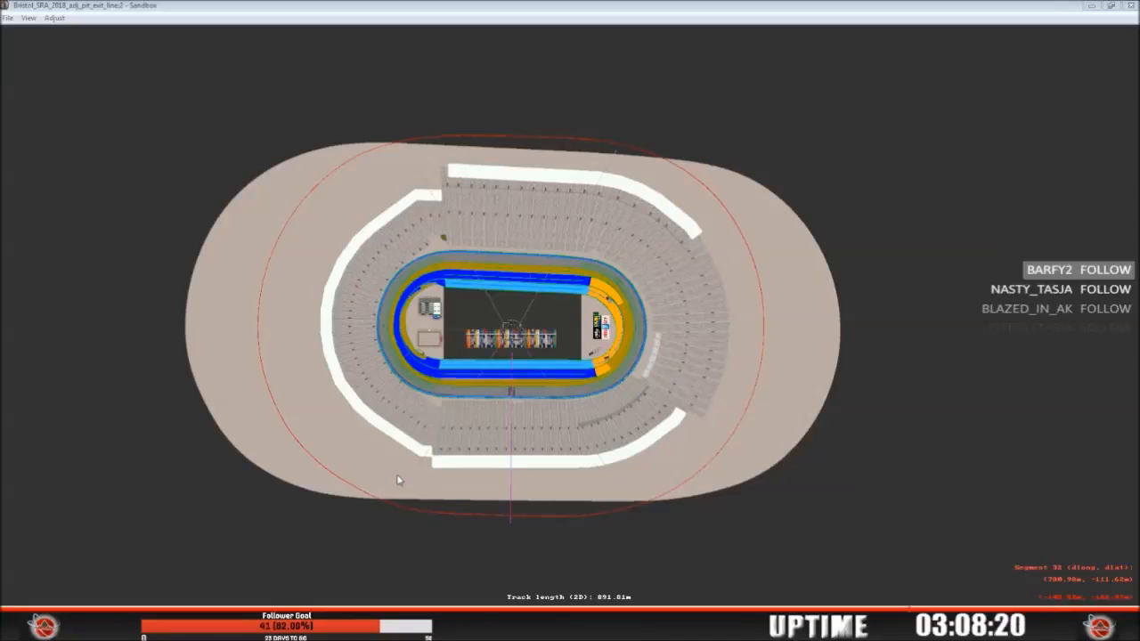
Step: Switch to 3ds Max and examine the g_shadow mesh from several angles in the perspective viewport
key(alt+Tab)
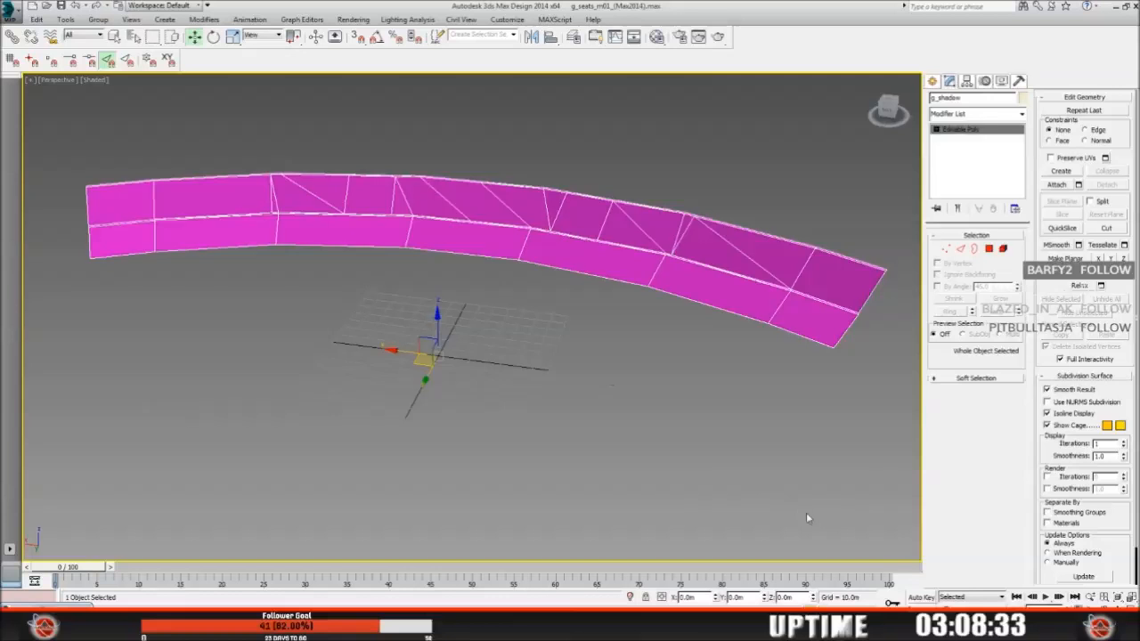
middle_drag(606, 353, 572, 424)
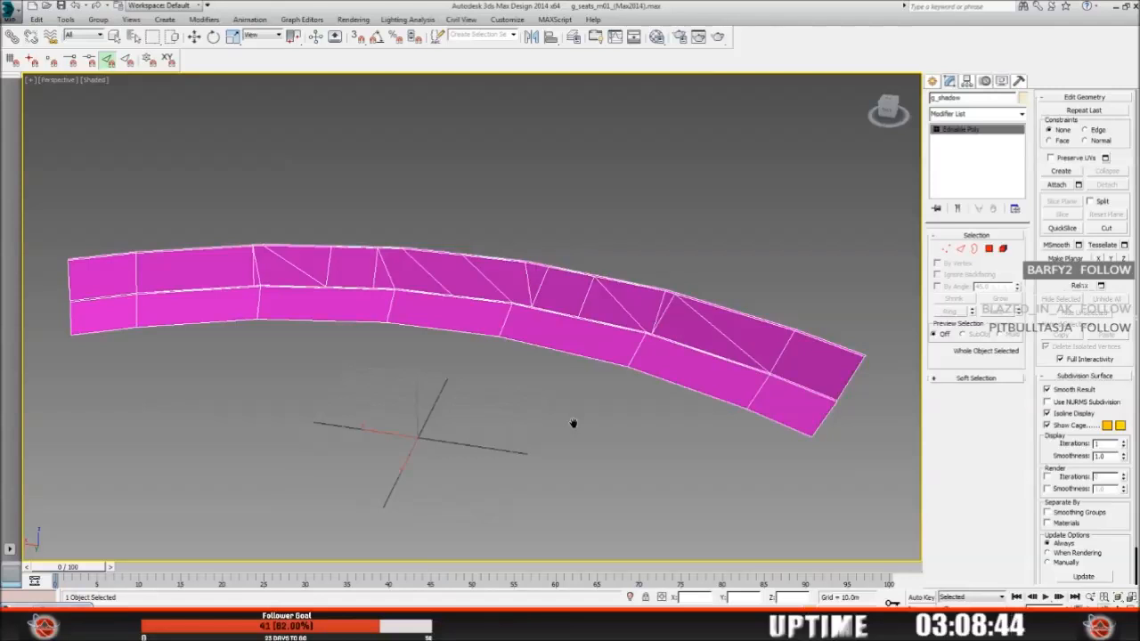
click(1117, 607)
drag(539, 386, 500, 366)
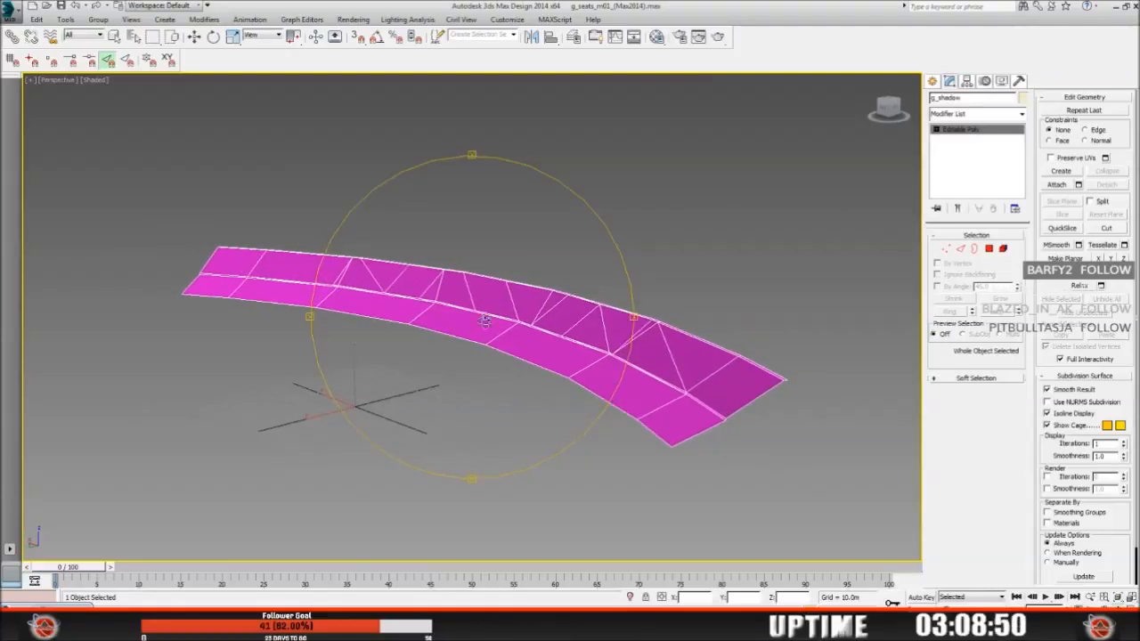
drag(401, 331, 492, 318)
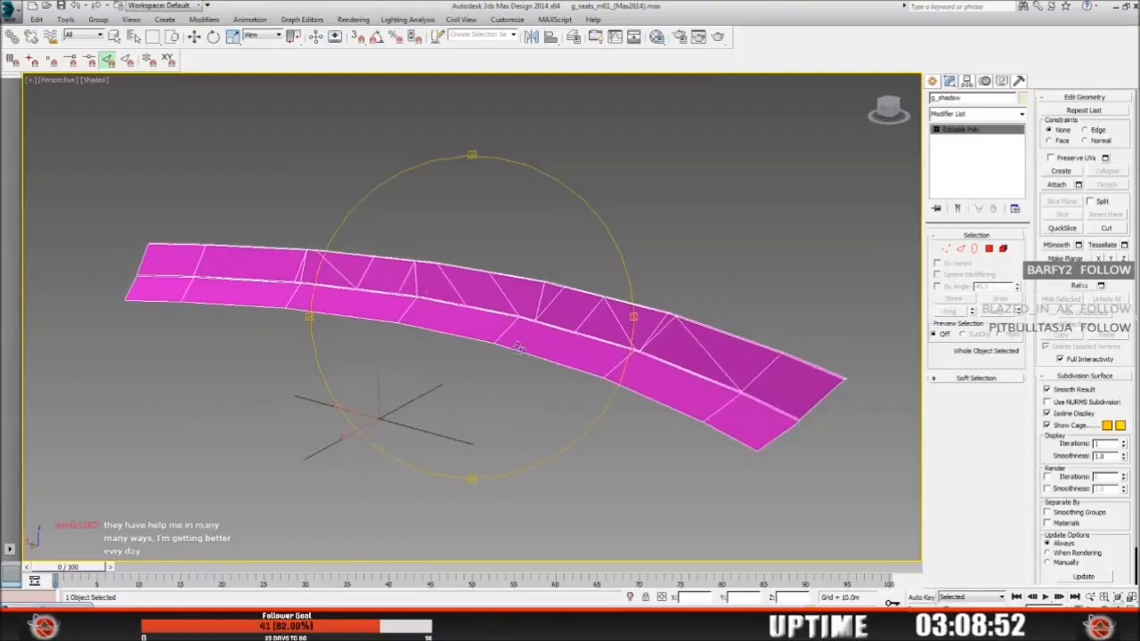
Step: Examine the curvature of the g_shadow mesh by tilting the perspective view slightly around it
drag(467, 361, 488, 375)
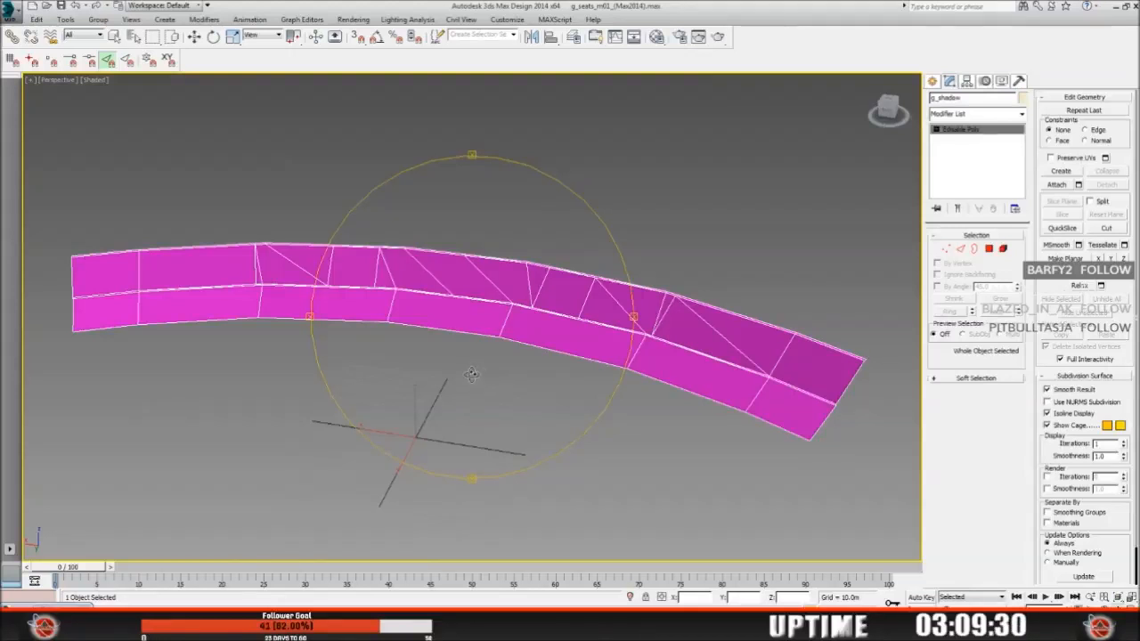
alt+middle_drag(471, 374, 462, 367)
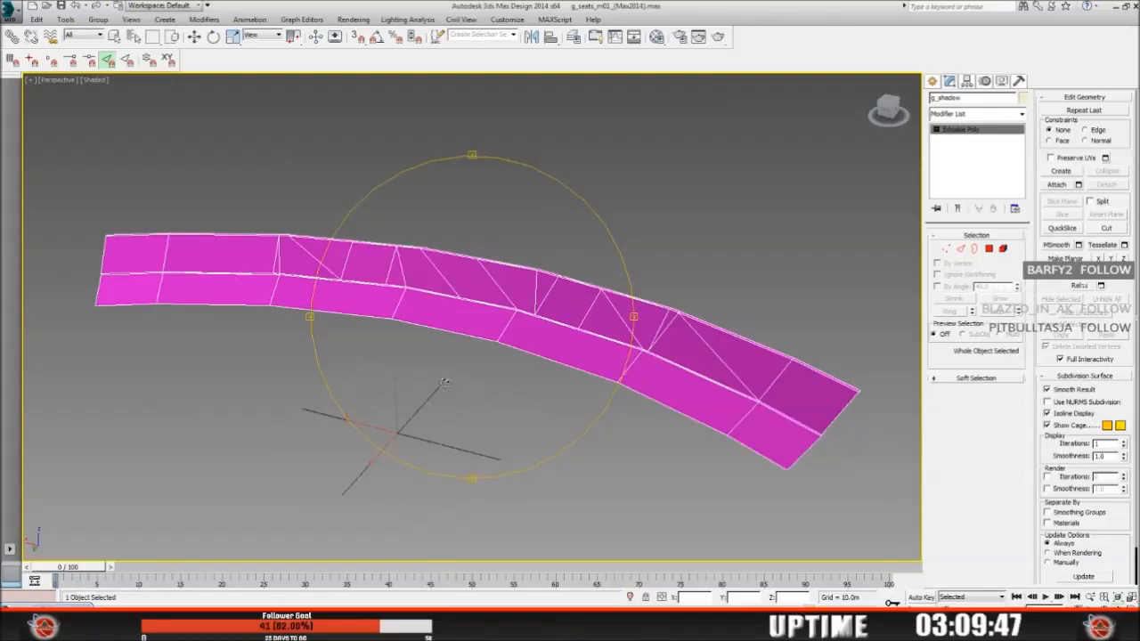
drag(436, 403, 439, 401)
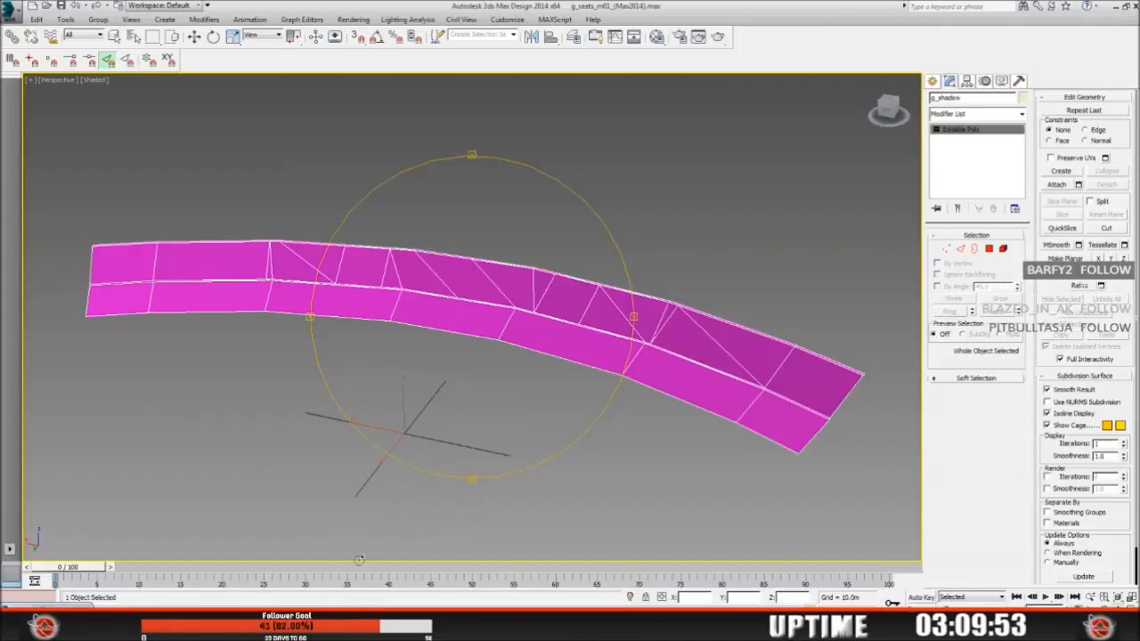
Step: Switch back to Sandbox and close the Bristol track
click(362, 623)
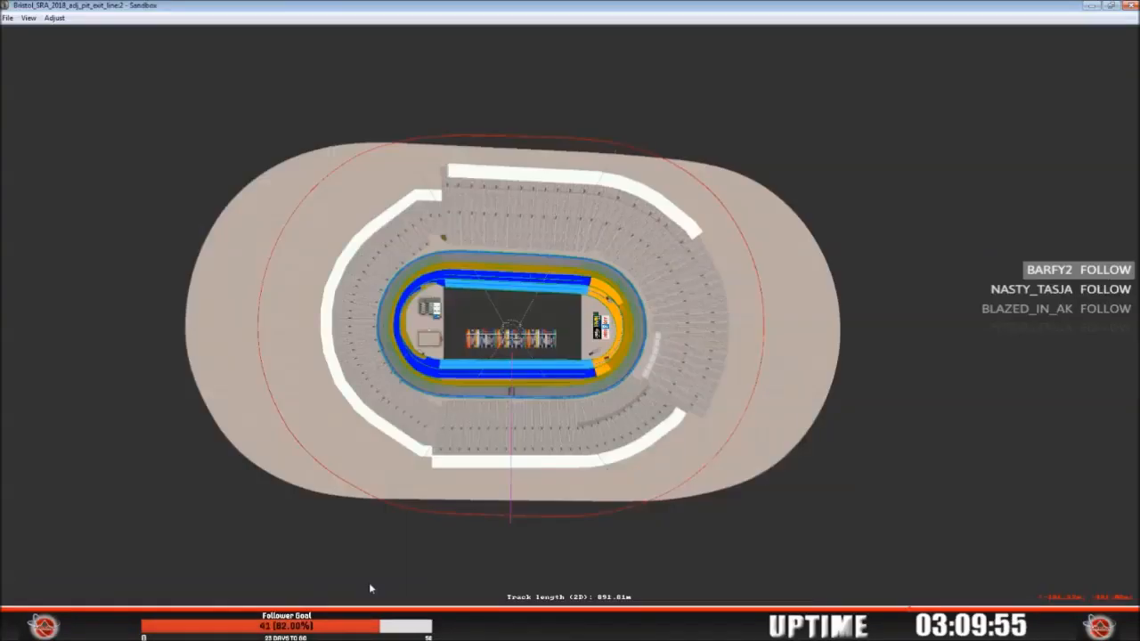
click(9, 17)
click(21, 31)
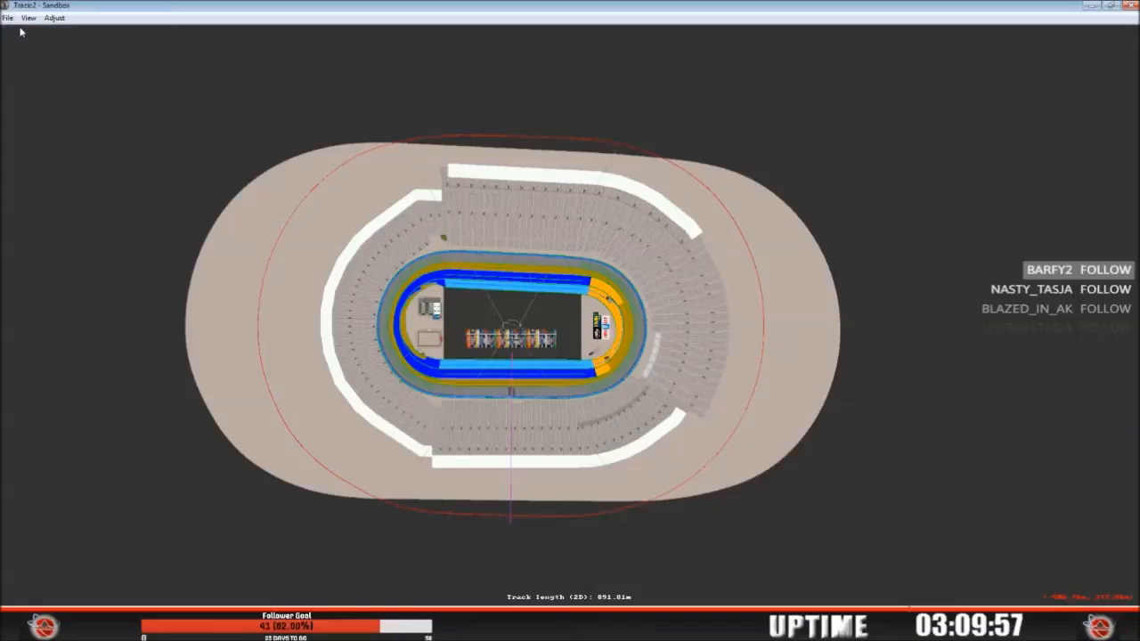
Step: Start opening another track and look through the Sim Racing Association and Third-Party Tracks folders
click(9, 18)
click(27, 45)
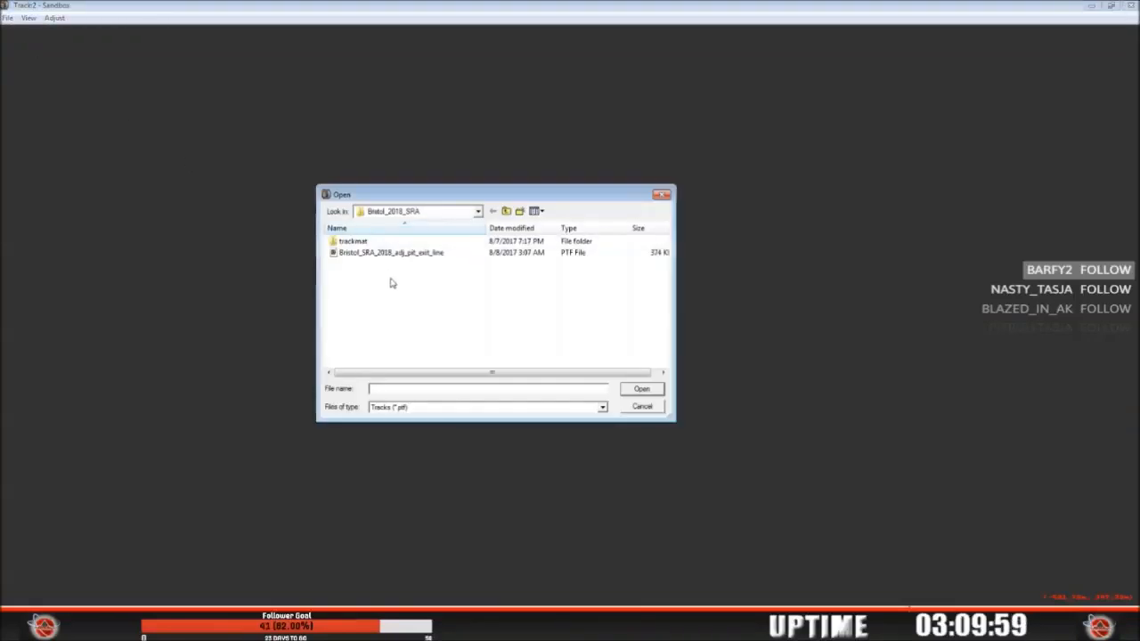
click(506, 213)
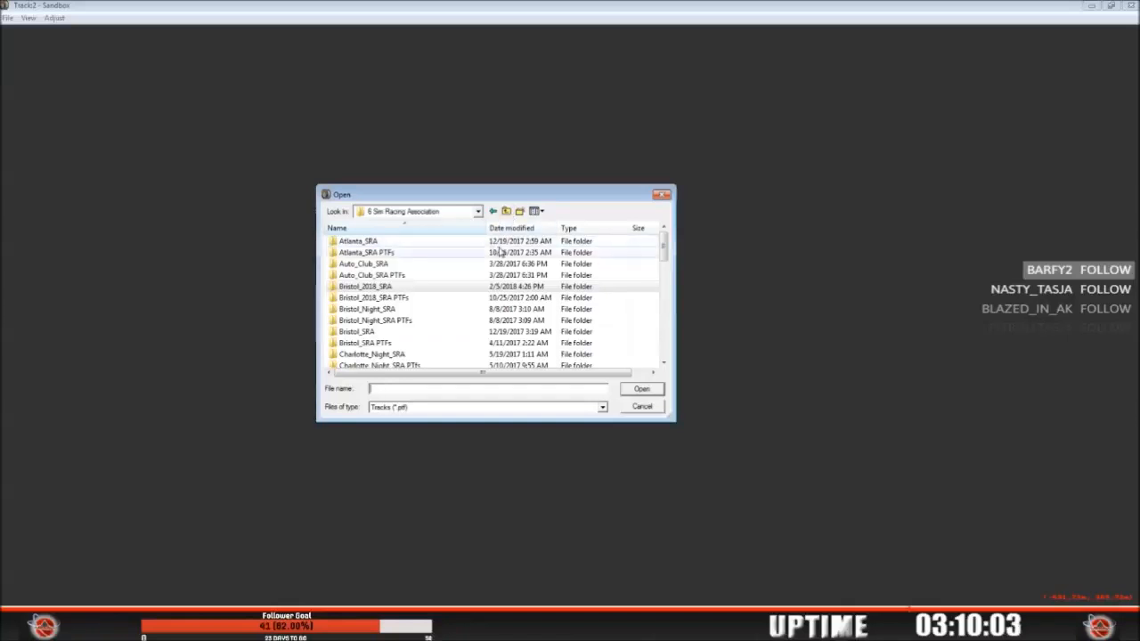
click(510, 214)
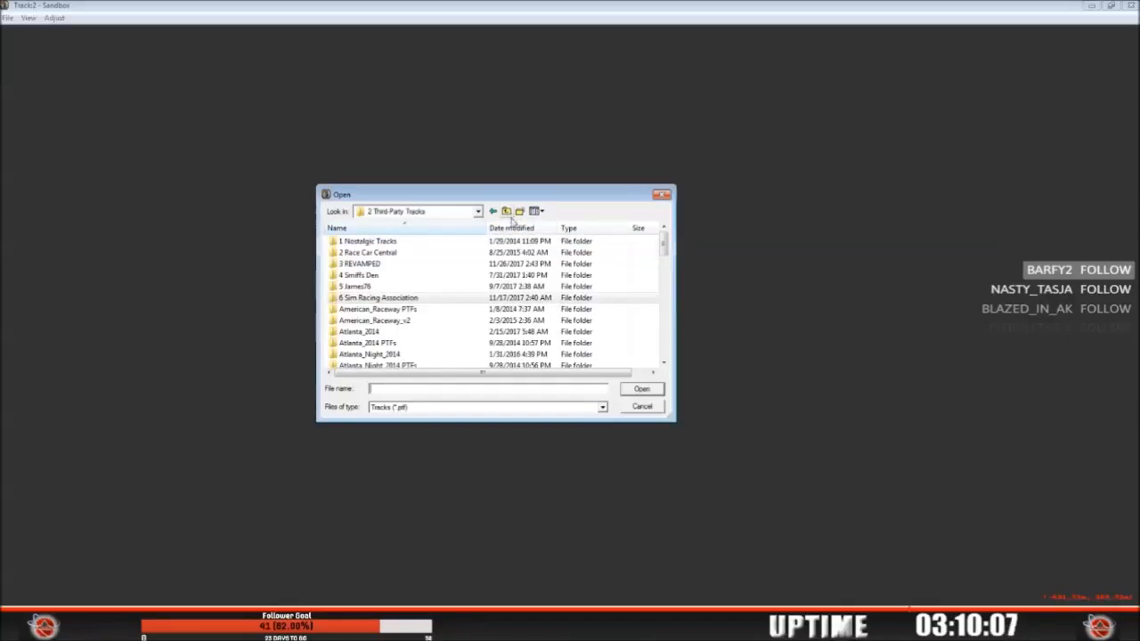
click(368, 289)
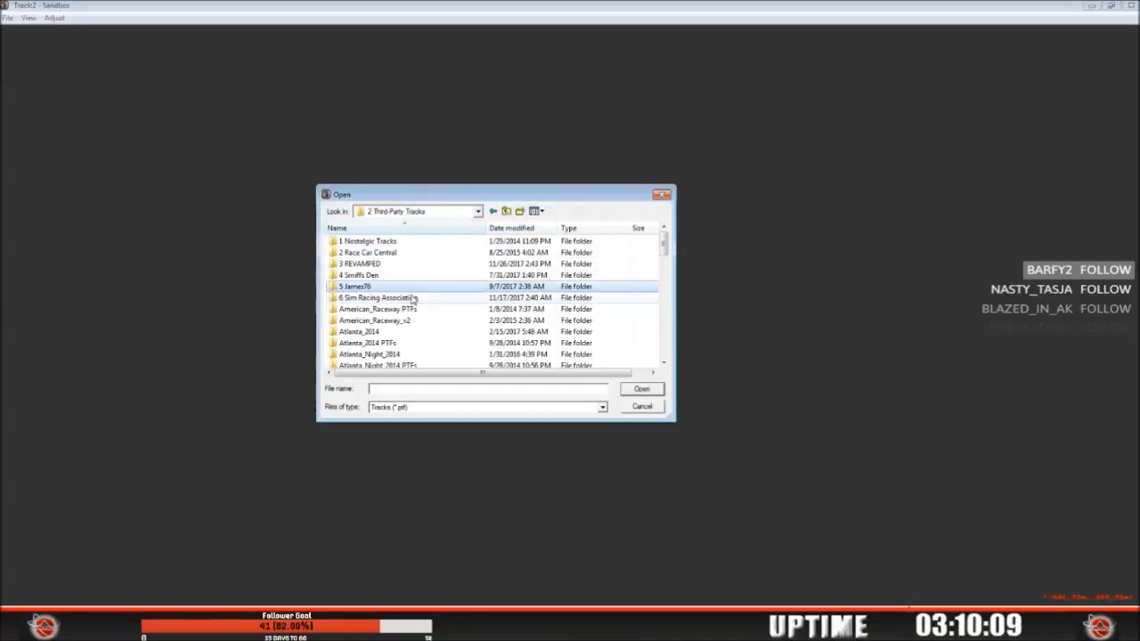
scroll(403, 304, down, 10)
scroll(414, 305, down, 10)
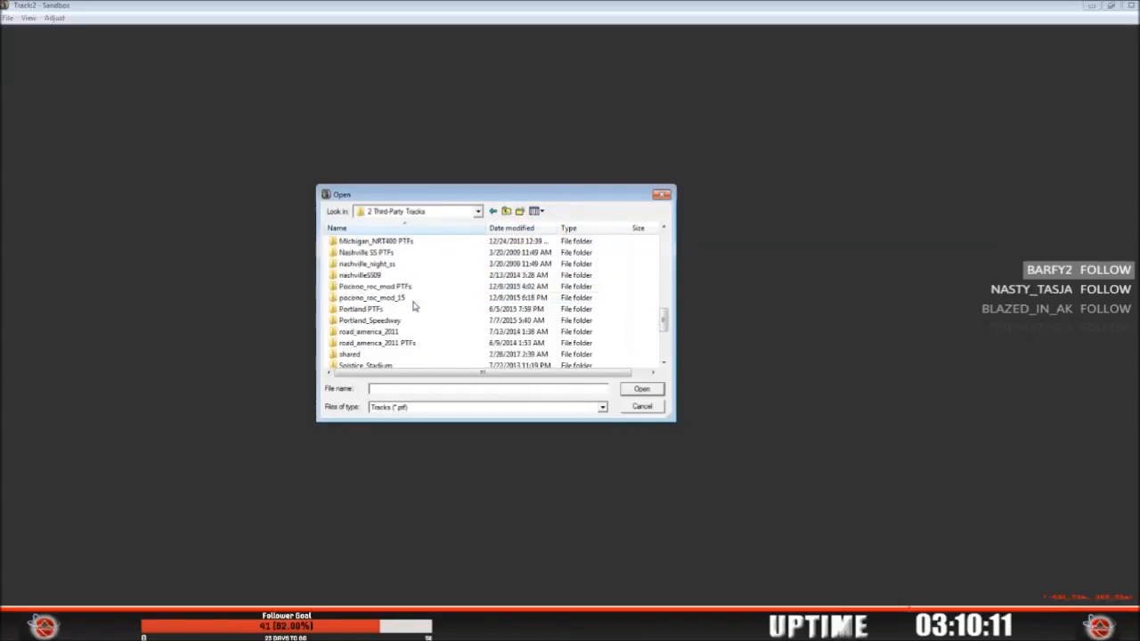
scroll(413, 306, up, 3)
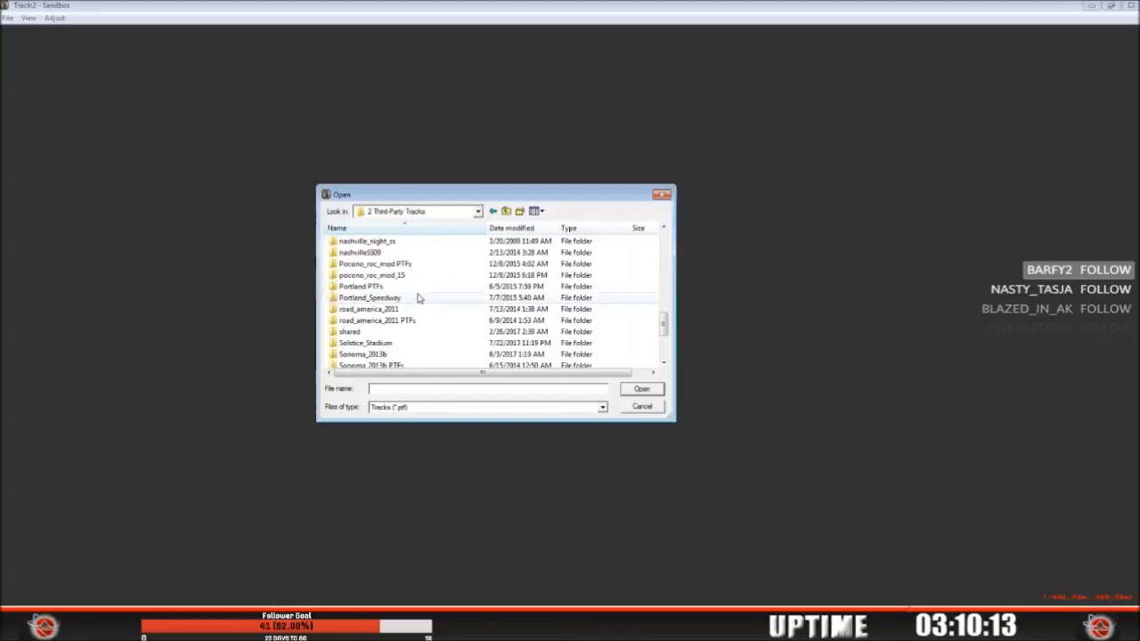
Step: Open the Daytona_SDT-SBP16_rplc_truck_haulers track from the Daytona_SDT-SBP17 folder inside the main tracks folder
click(506, 213)
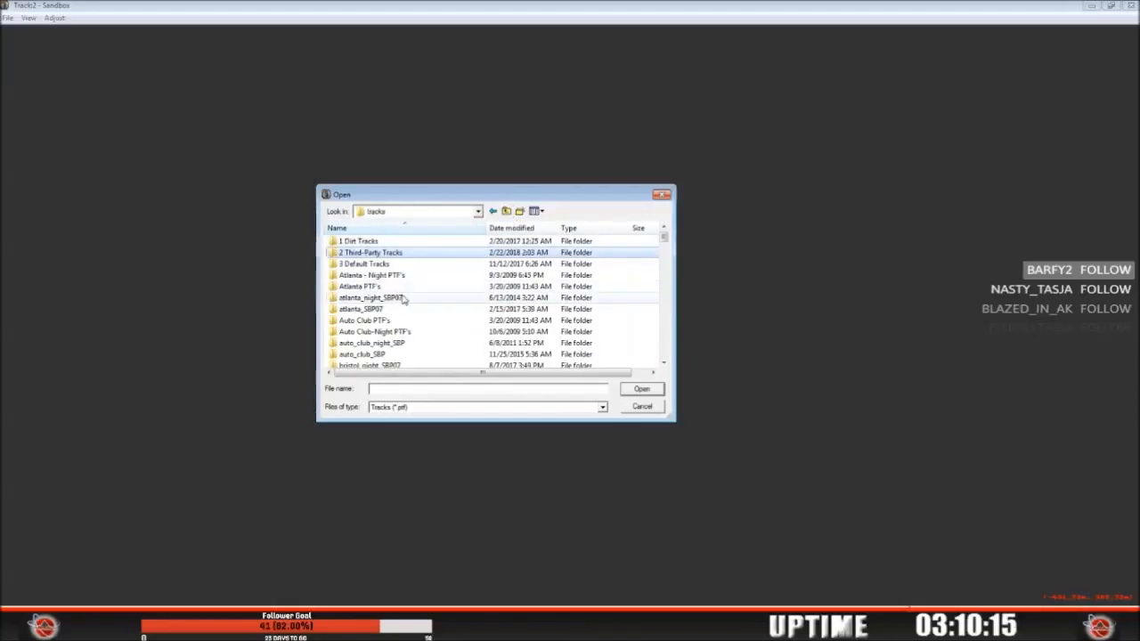
scroll(407, 303, down, 3)
scroll(410, 311, down, 5)
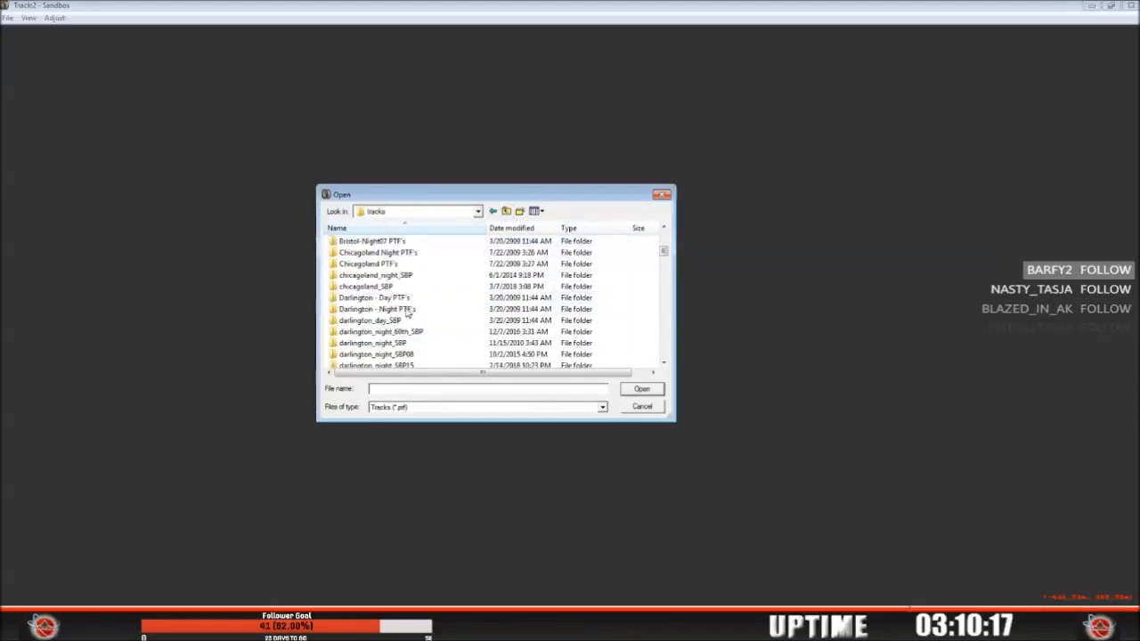
scroll(427, 325, down, 1)
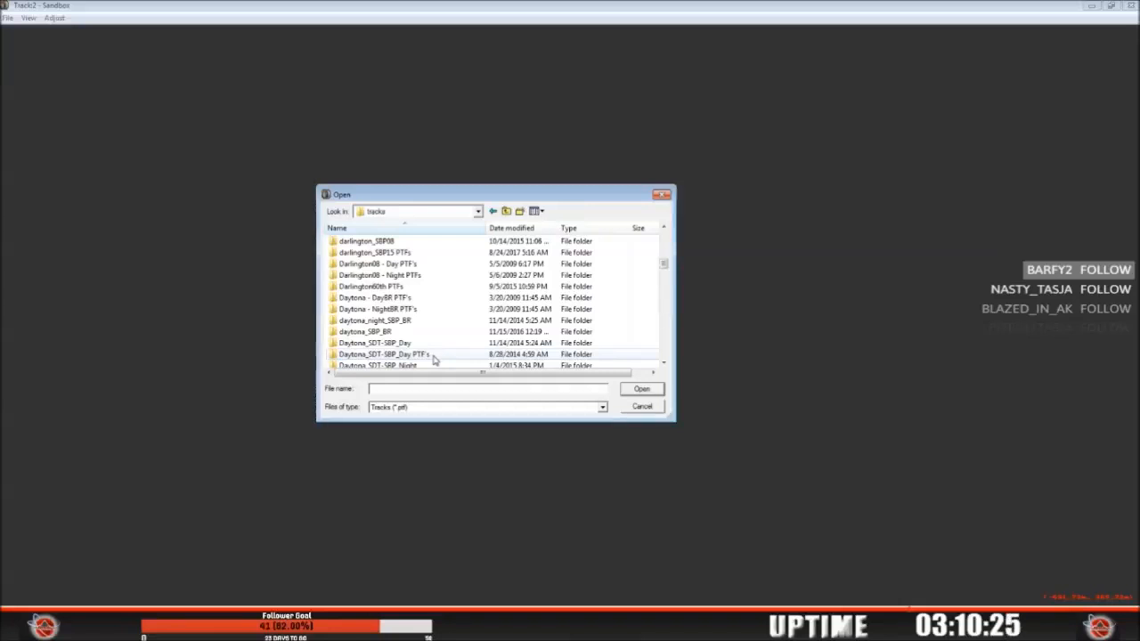
scroll(432, 357, down, 1)
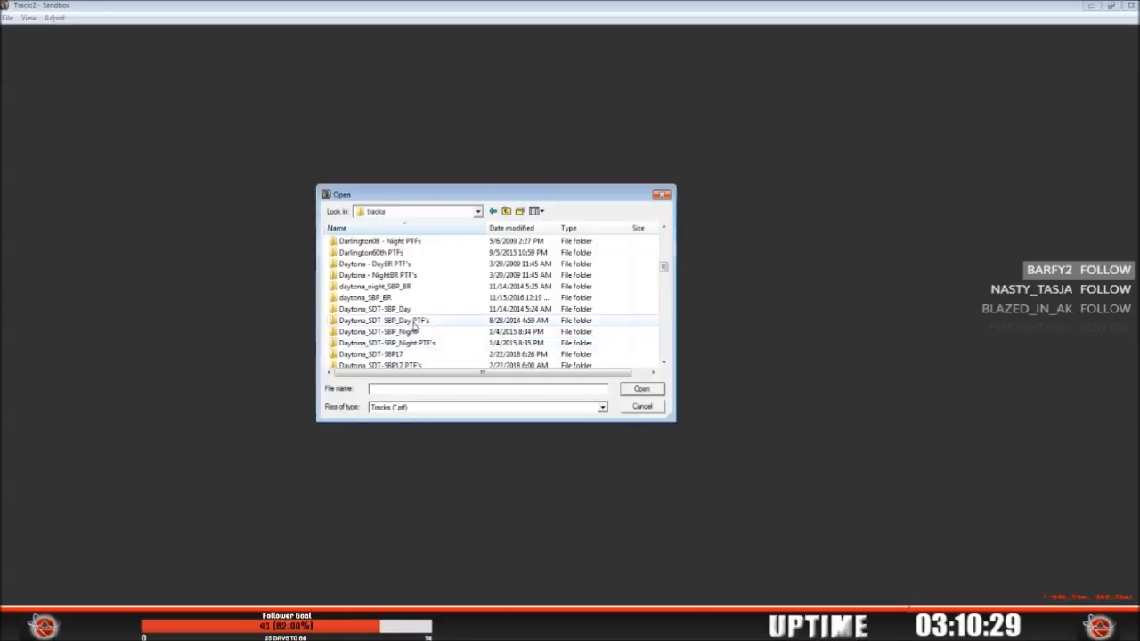
double_click(393, 355)
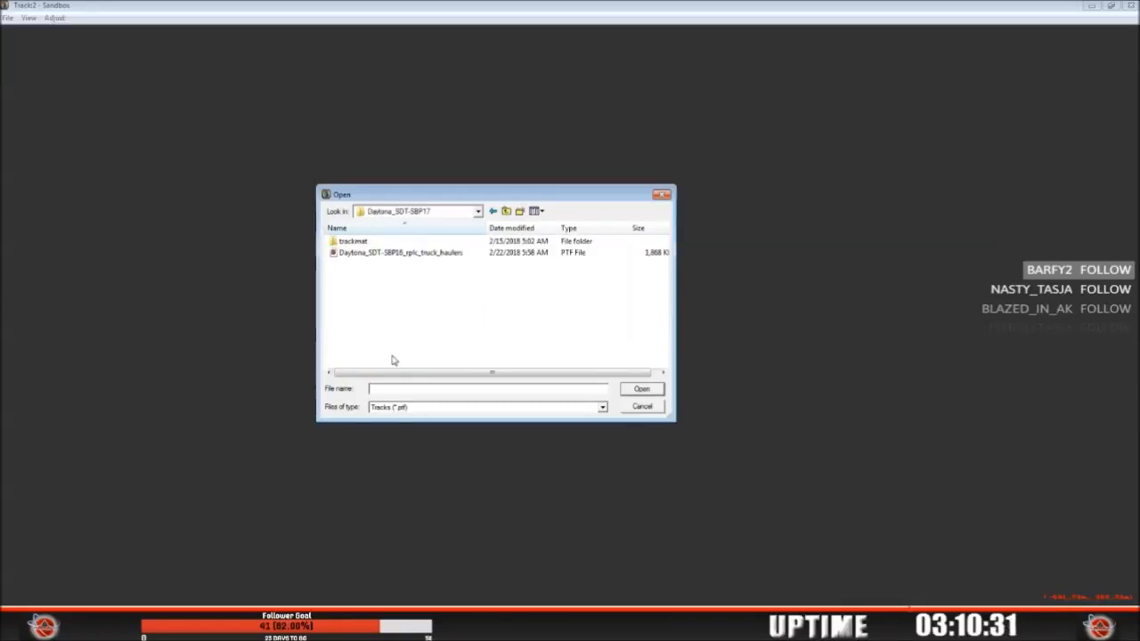
click(423, 257)
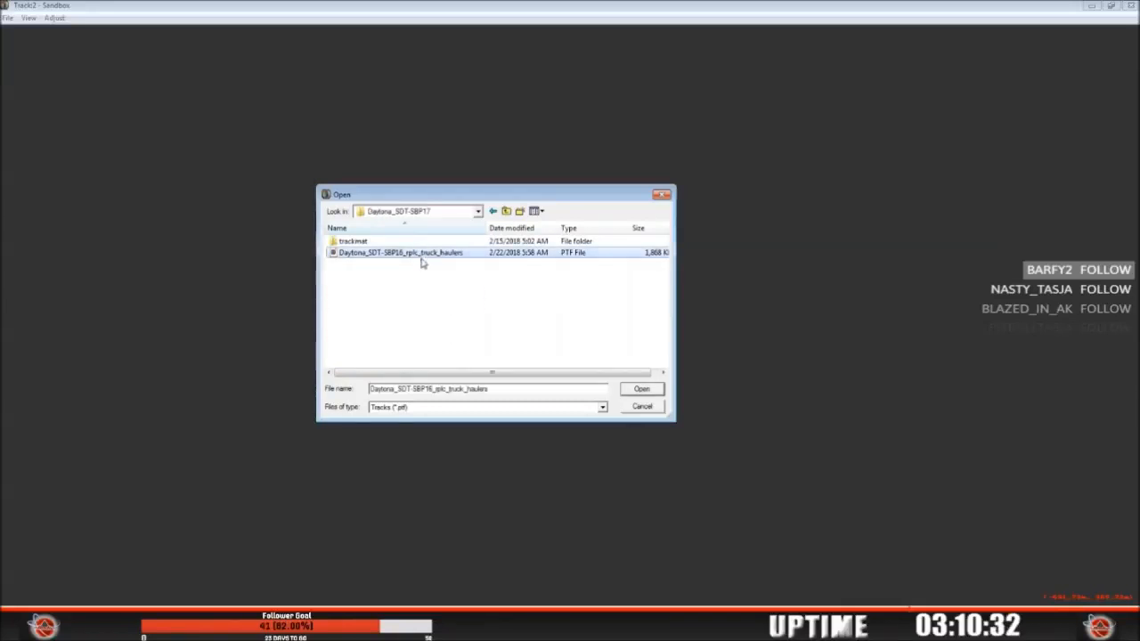
click(641, 391)
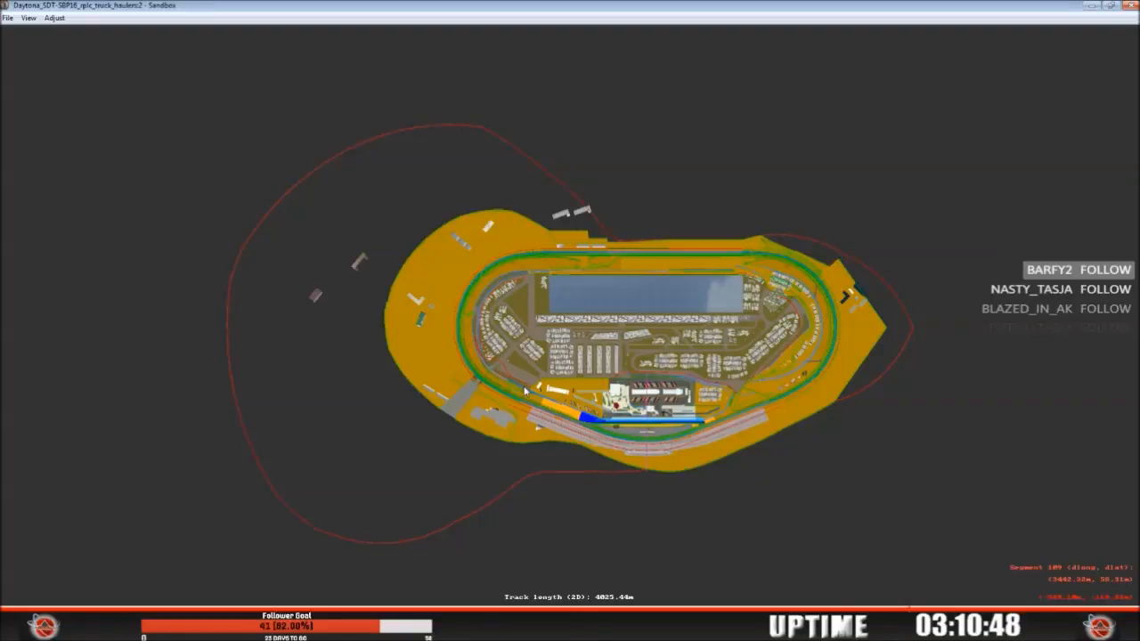
Step: Display textures in the overhead view of Daytona and examine the enlarged track layout, centred in the window
click(29, 18)
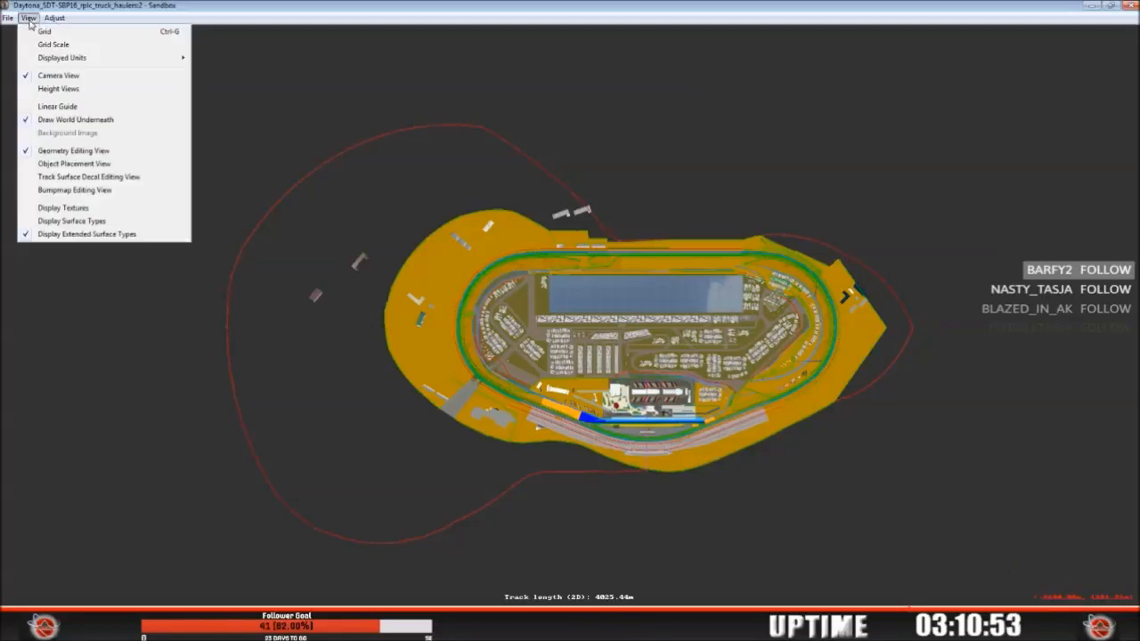
click(94, 210)
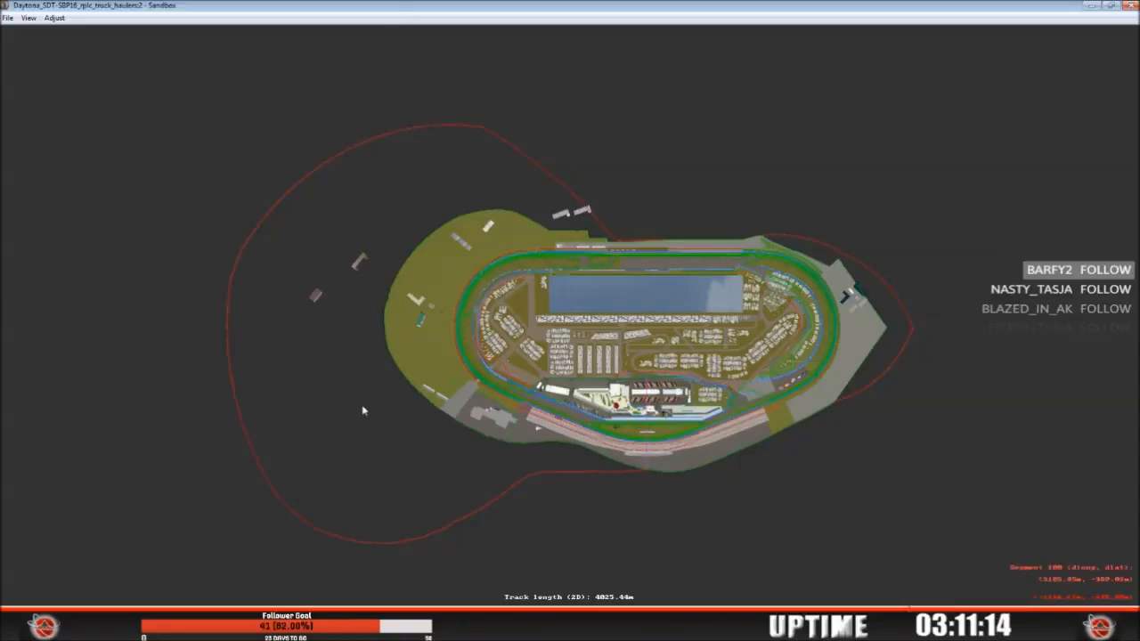
scroll(338, 437, up, 3)
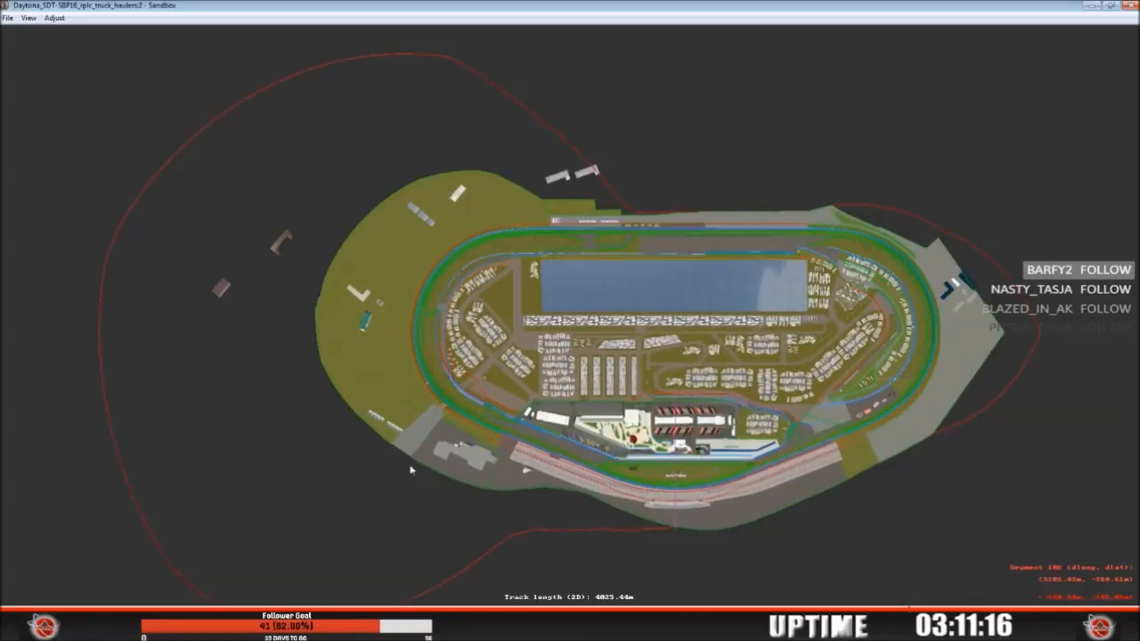
scroll(735, 500, up, 2)
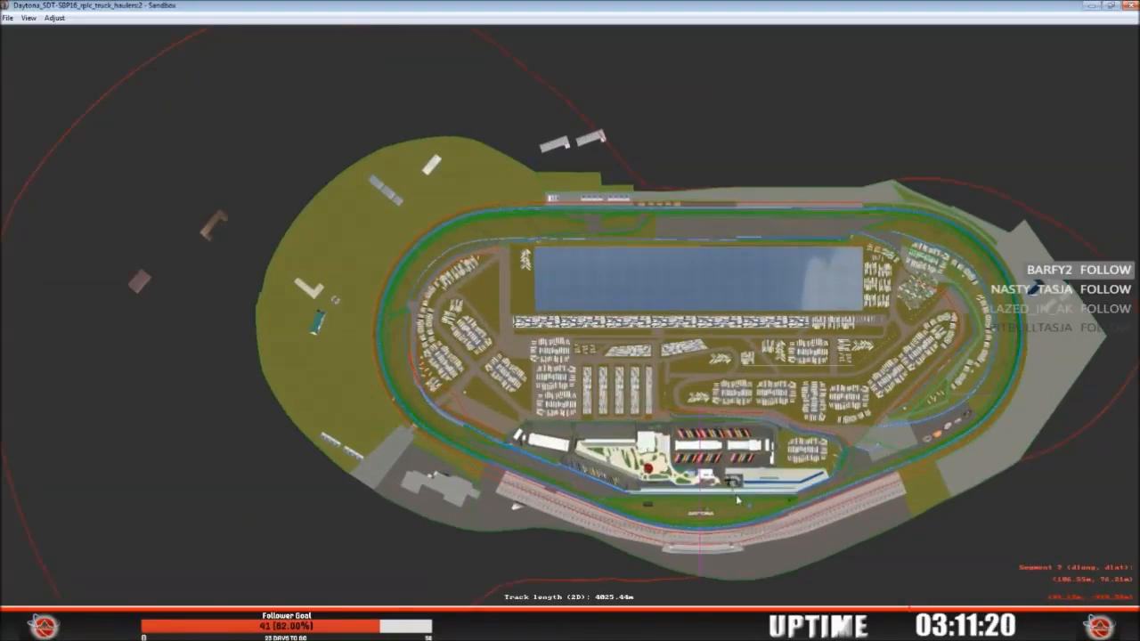
click(708, 473)
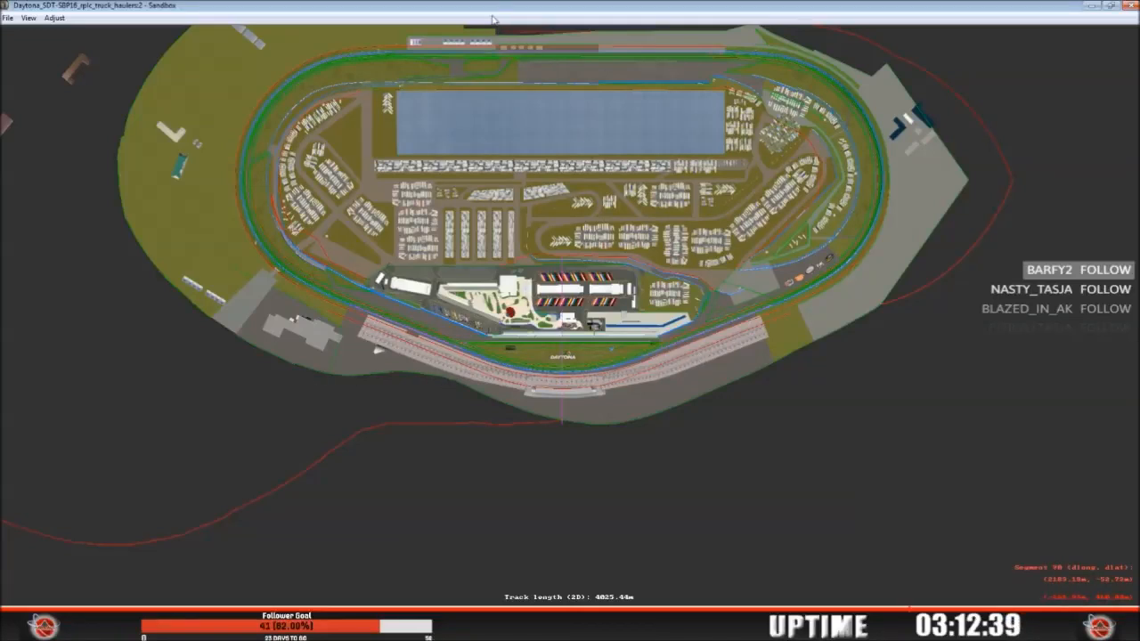
drag(521, 283, 587, 343)
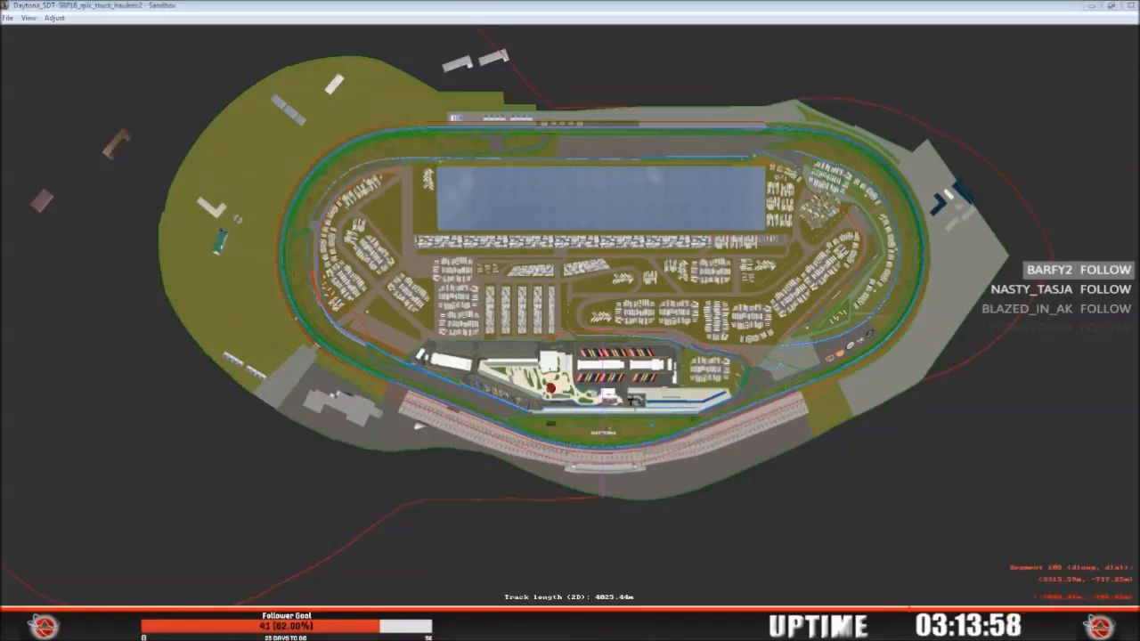
Step: Bring up the Daytona camera view and fly above the frontstretch in Slew Mode to examine the restart zone and grandstands
click(343, 566)
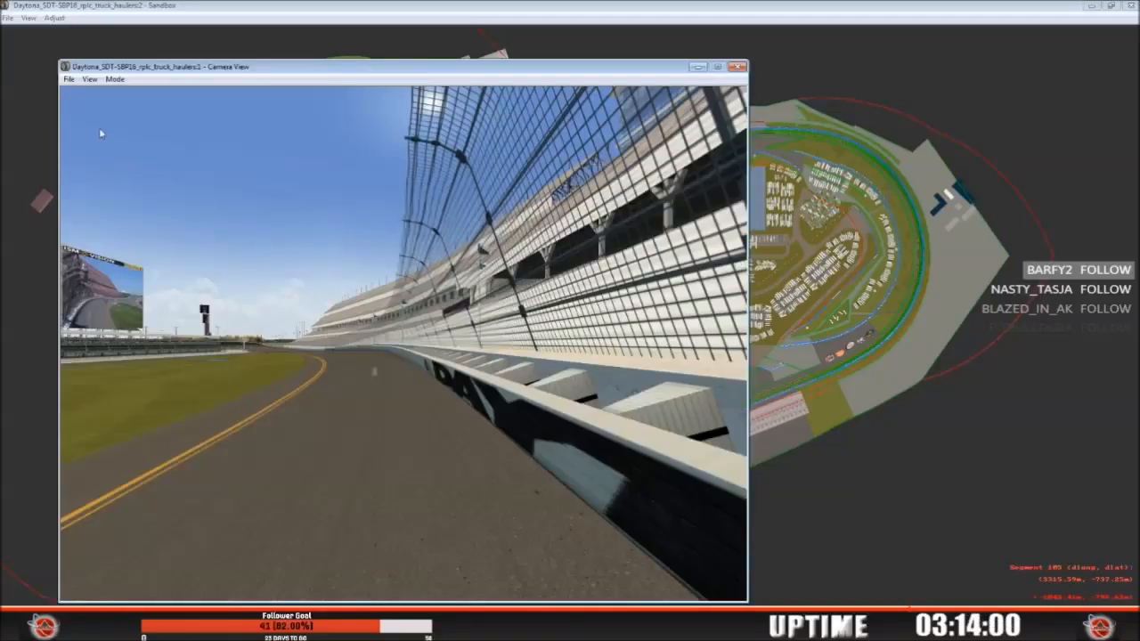
click(115, 79)
click(129, 107)
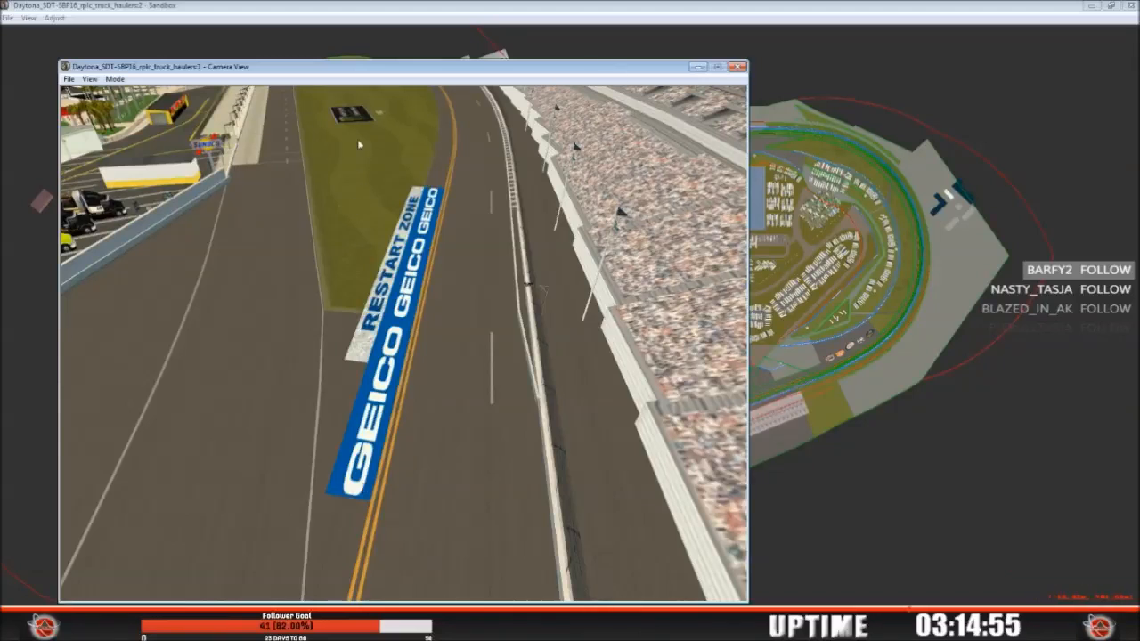
click(115, 78)
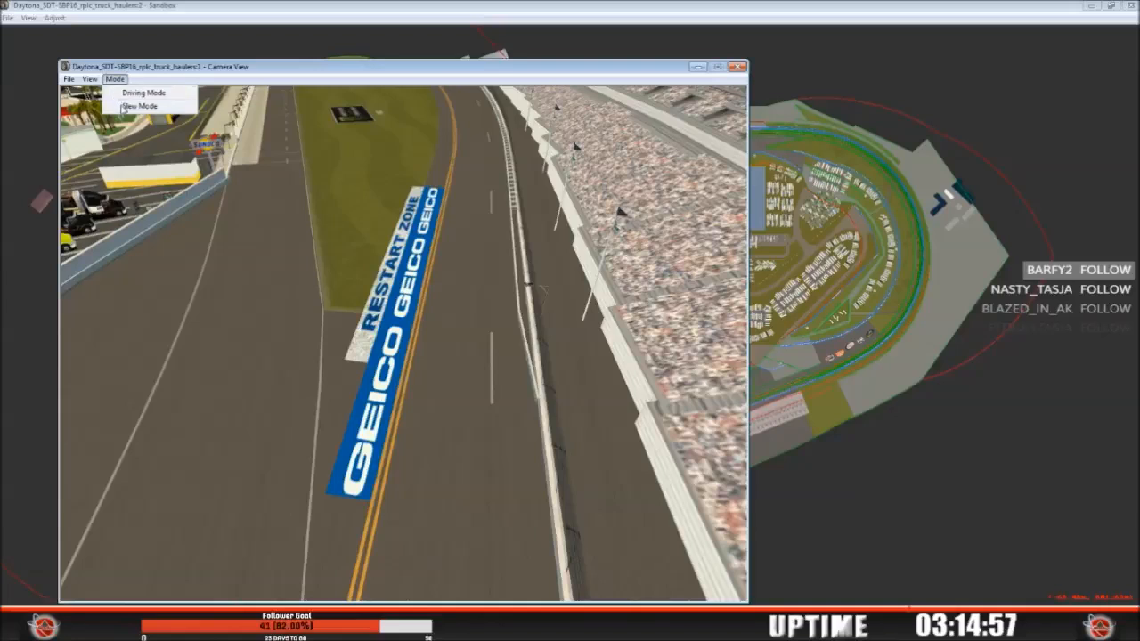
click(138, 106)
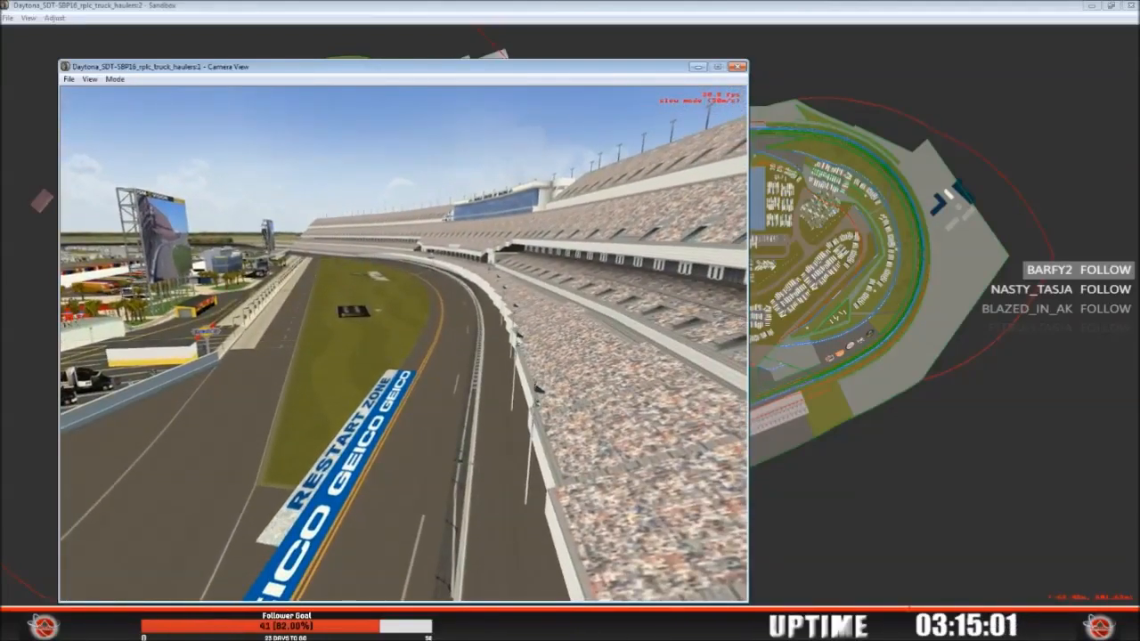
key(Up)
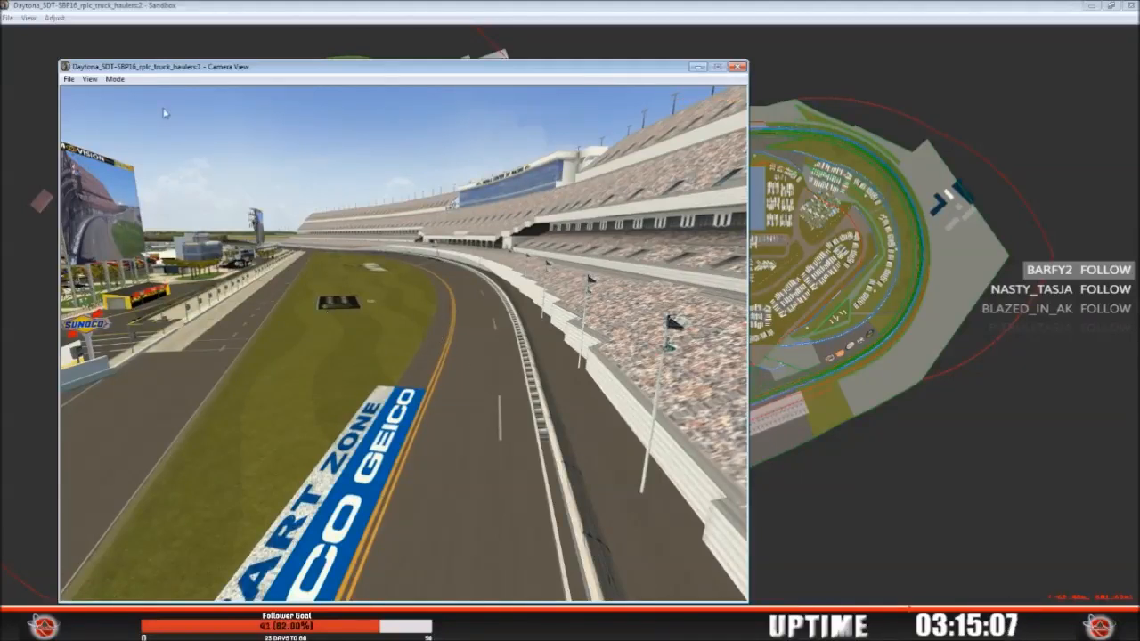
Step: Examine the ISM Vision screen behind pit road from the side and the front in Slew Mode
click(115, 79)
click(133, 104)
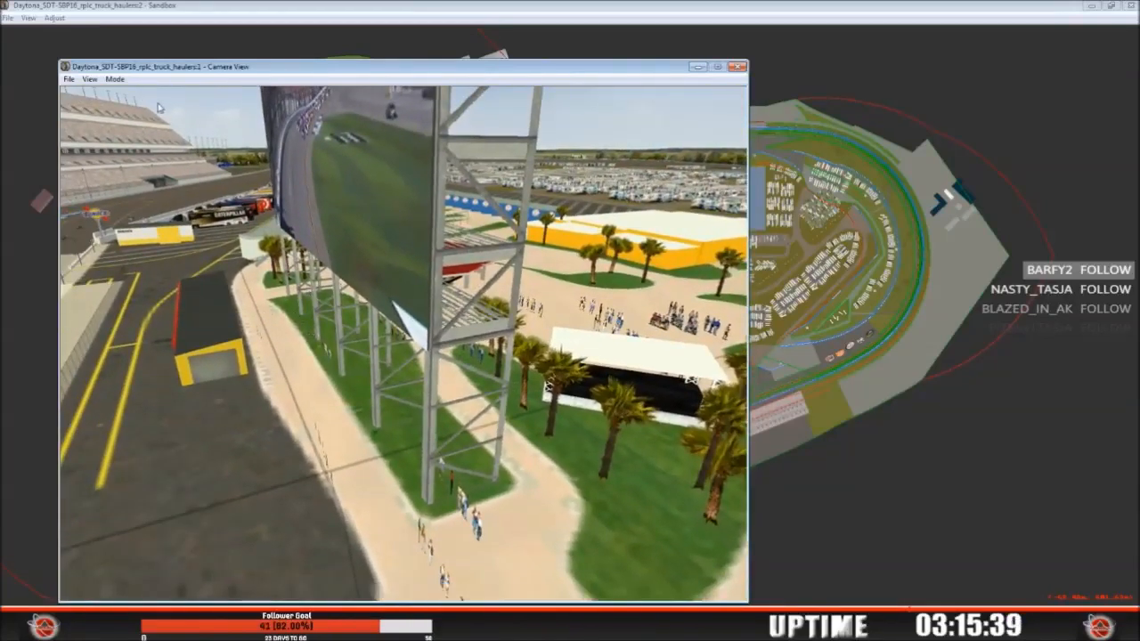
click(115, 79)
click(139, 106)
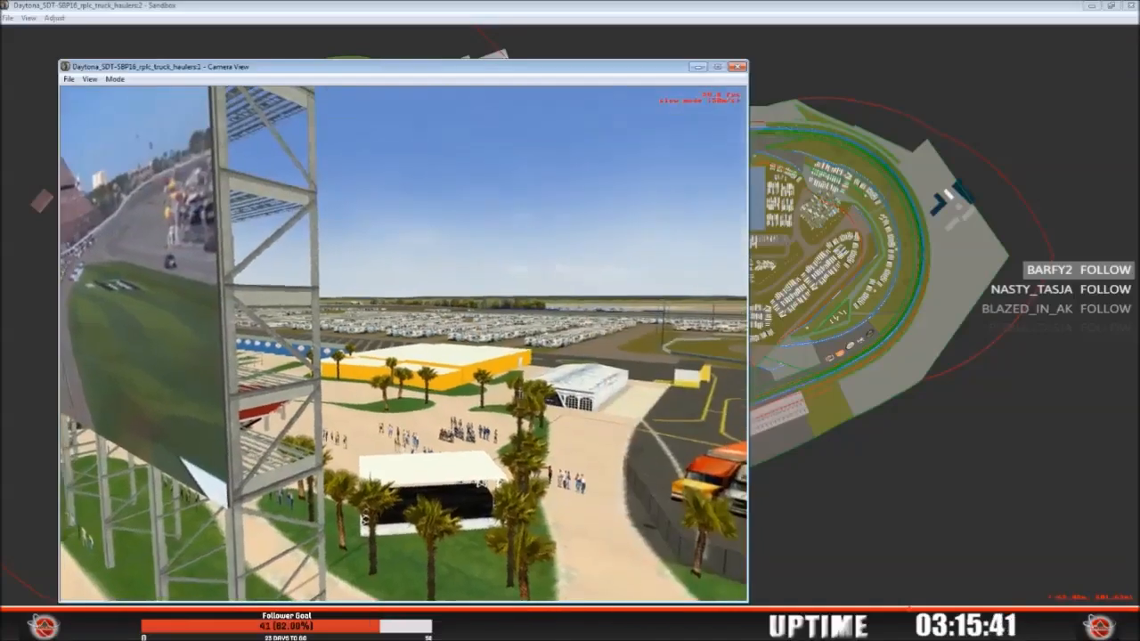
key(Left)
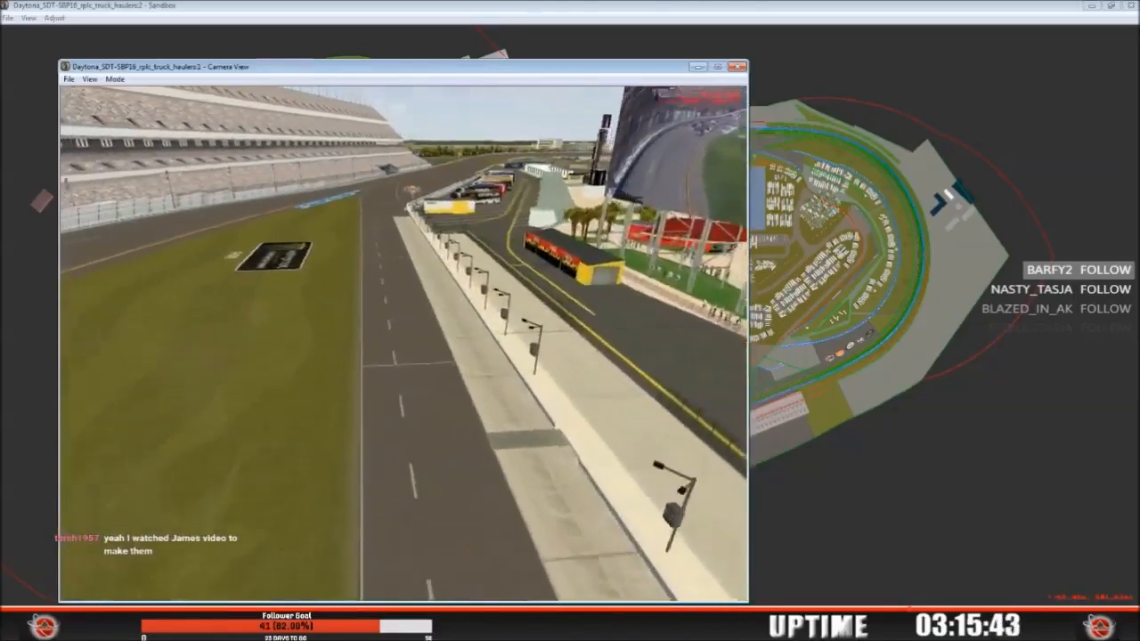
key(Right)
key(Down)
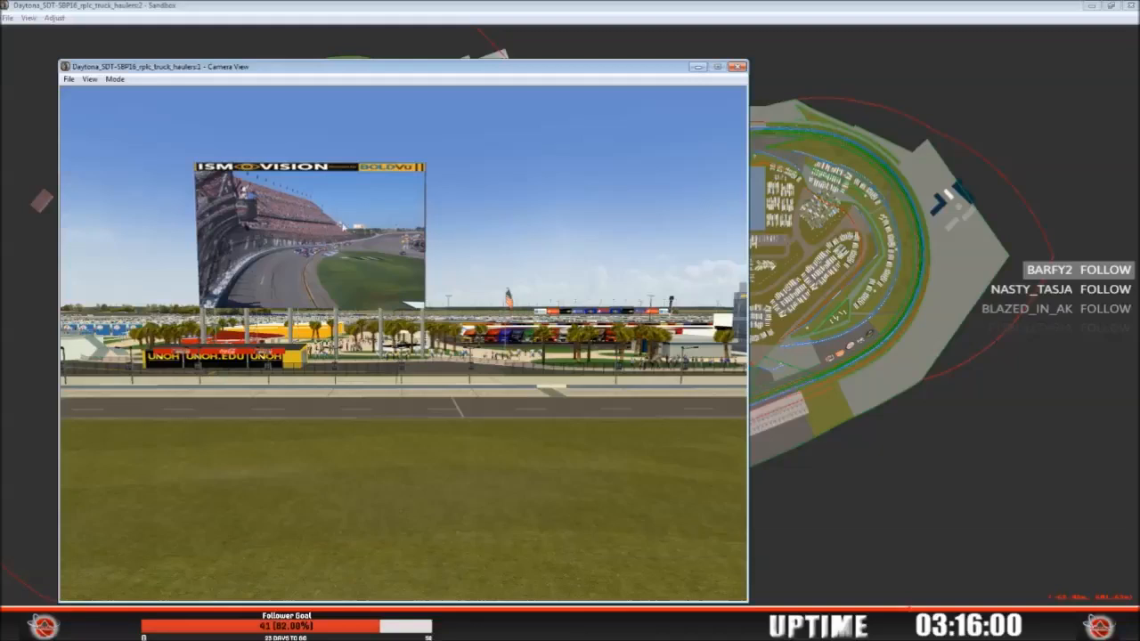
Step: Fly in Slew Mode to the ISM Vision screens behind the blue-roofed stand and among the infield motorhomes
click(116, 80)
click(132, 105)
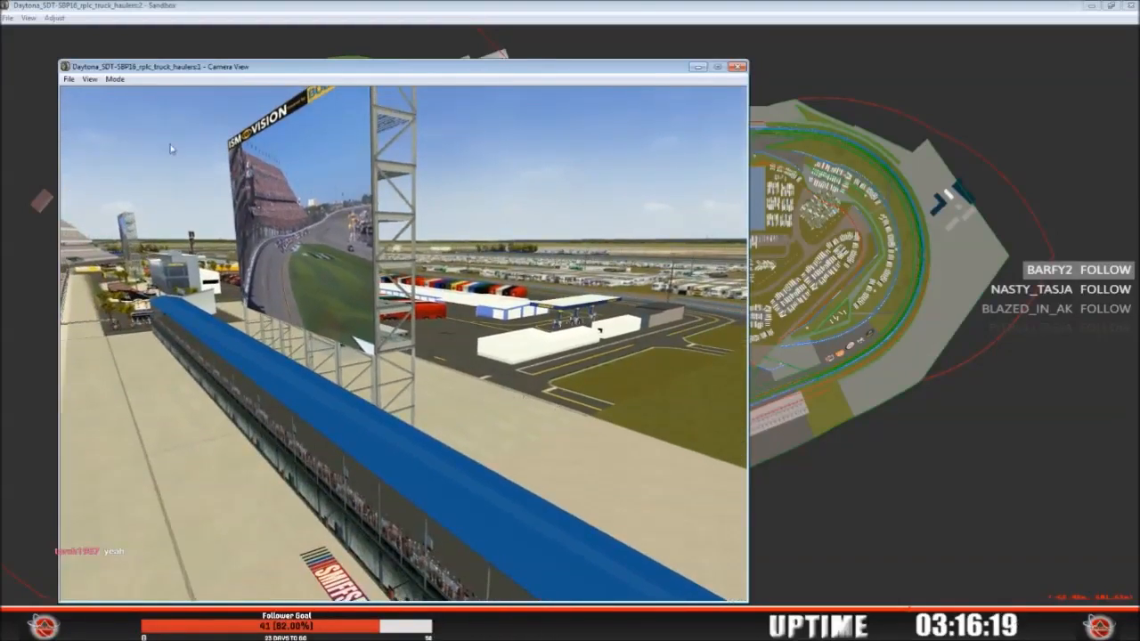
click(115, 78)
click(125, 105)
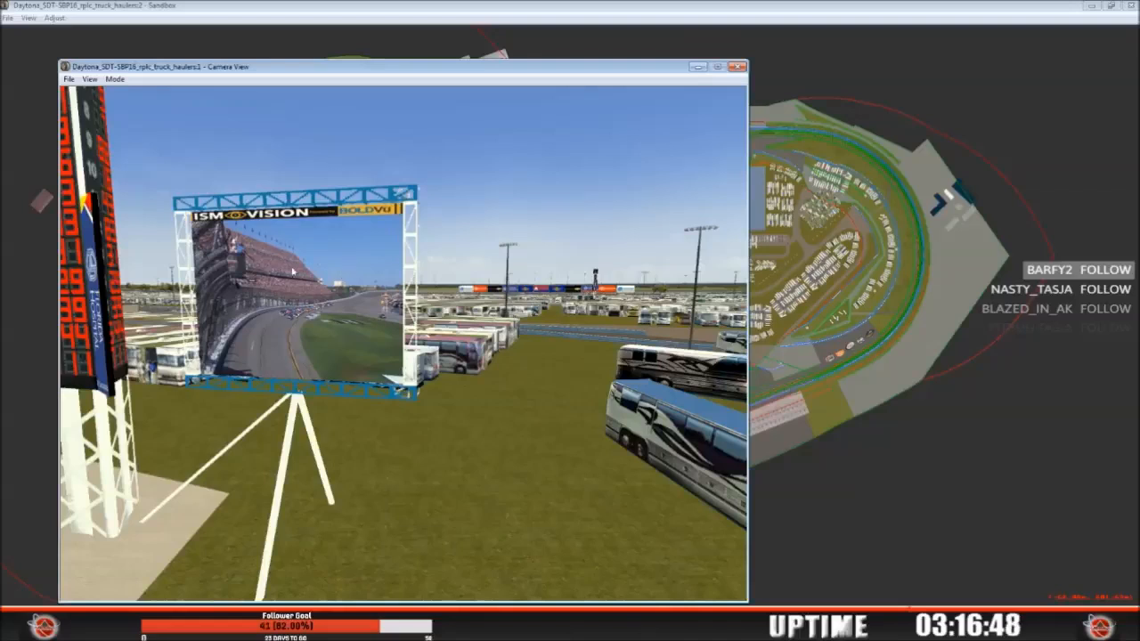
Step: View the blue-roofed stand, scoring tower and ISM Vision screen from above the frontstretch in Slew Mode, turning towards the upcoming corner
click(114, 79)
click(126, 92)
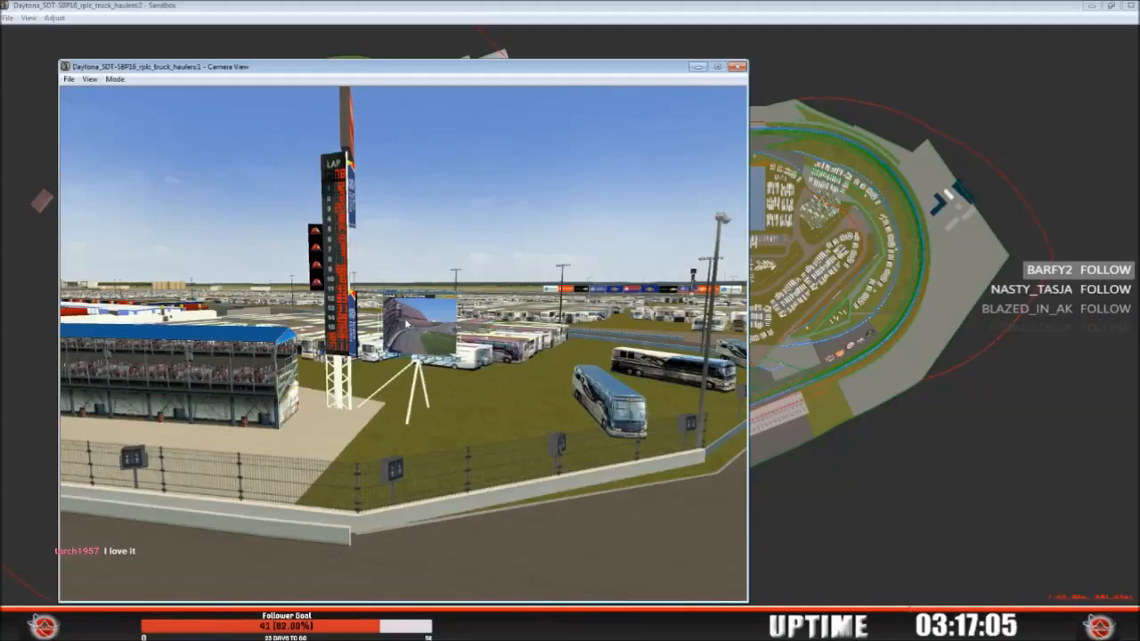
click(121, 79)
click(135, 105)
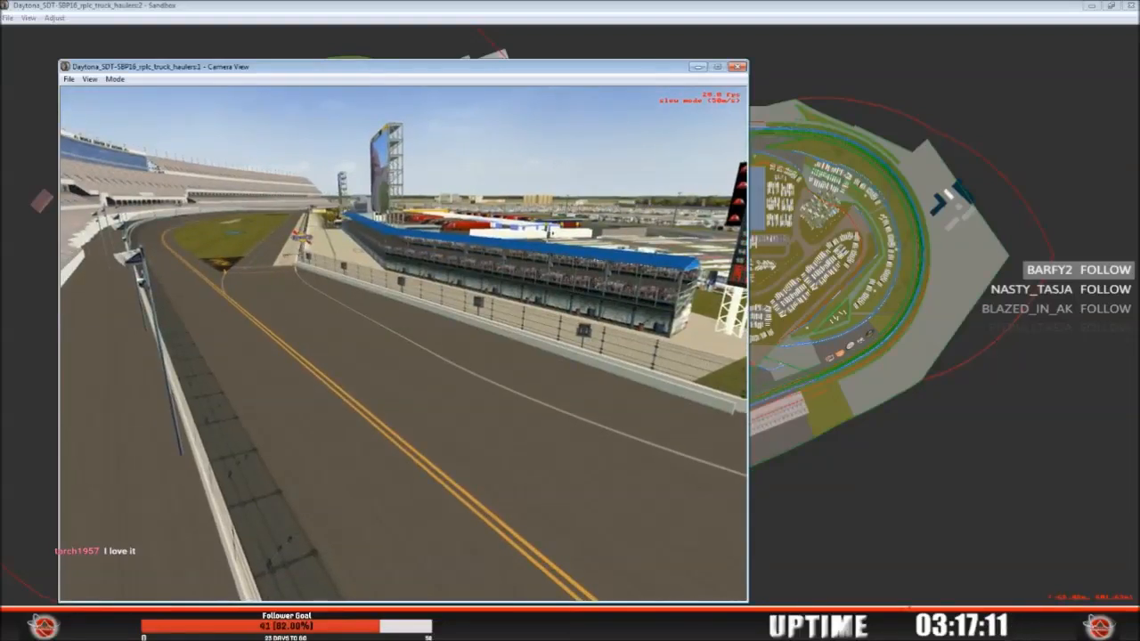
key(Right)
key(Right)
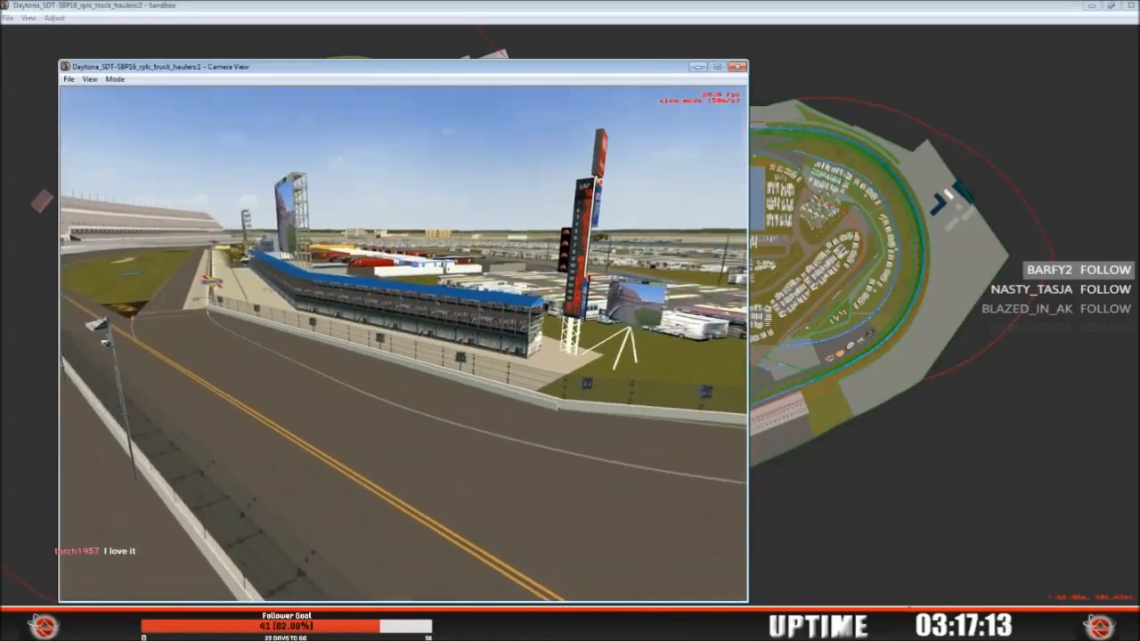
key(Right)
key(Right)
key(Right)
key(Right)
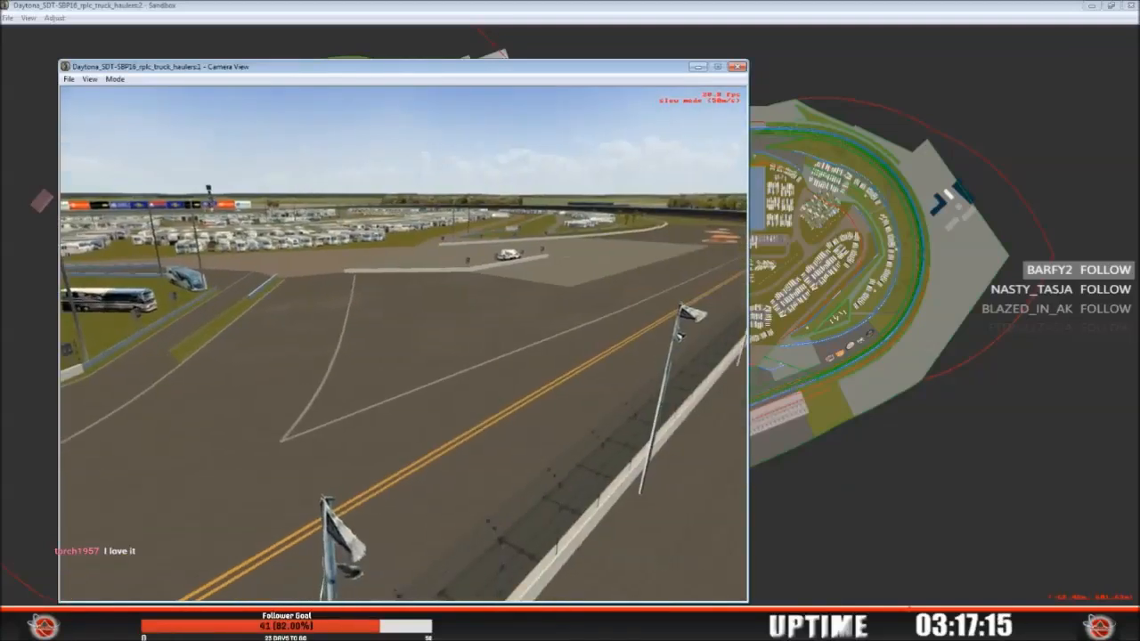
Step: Fly along the outside wall of the frontstretch to the sponsor logos painted on the asphalt before the corner
key(Right)
key(Up)
key(Right)
key(Up)
key(Right)
key(Up)
key(Right)
key(Up)
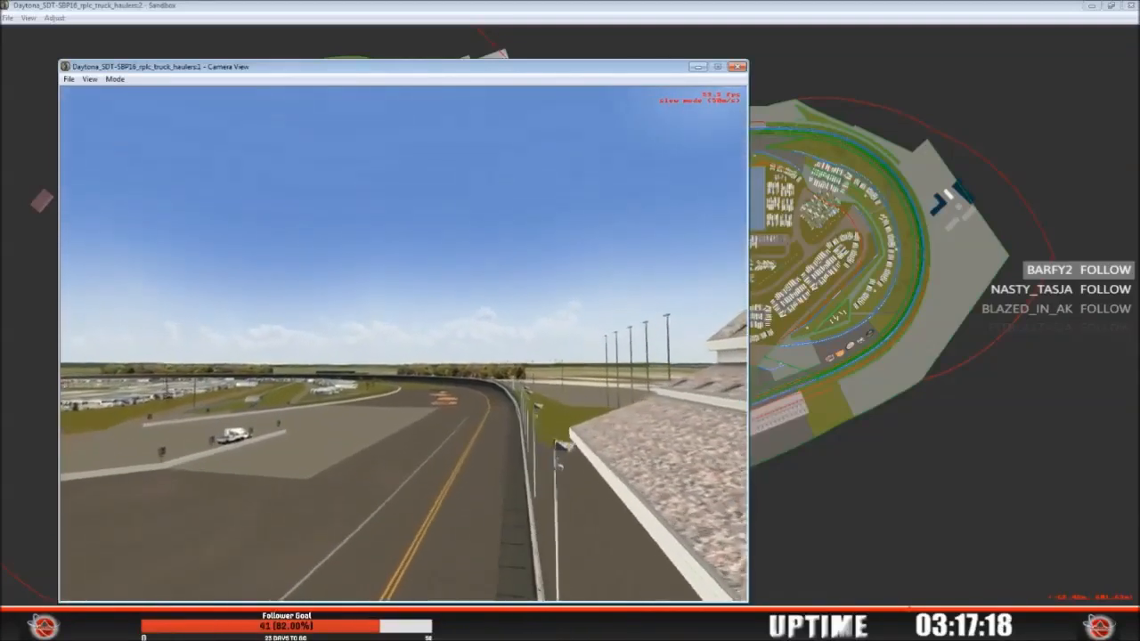
key(Up)
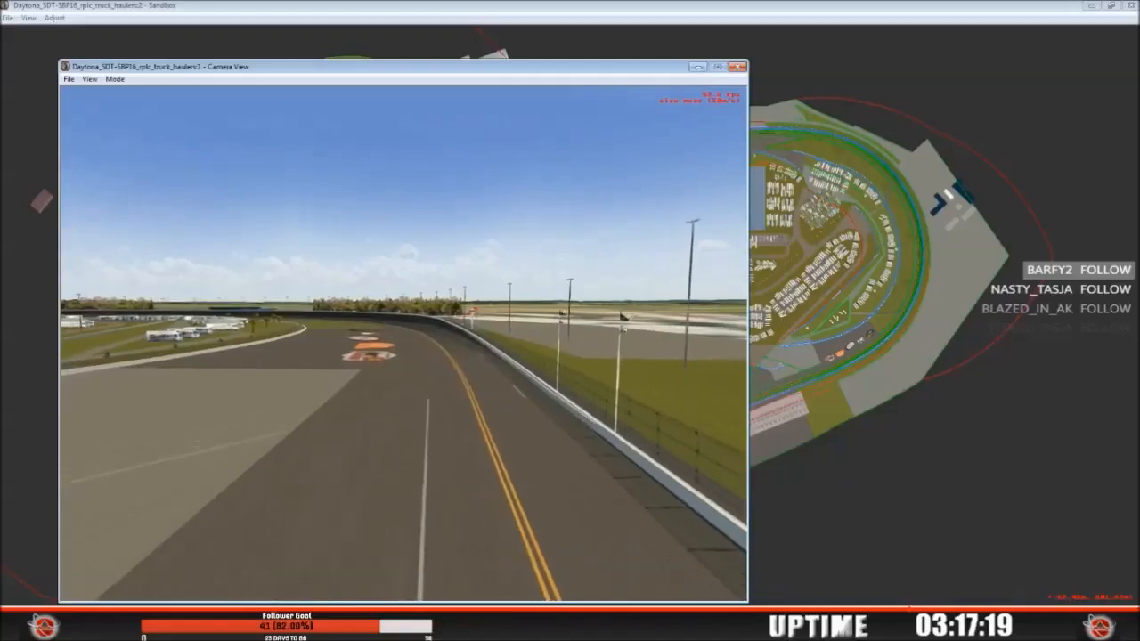
key(Up)
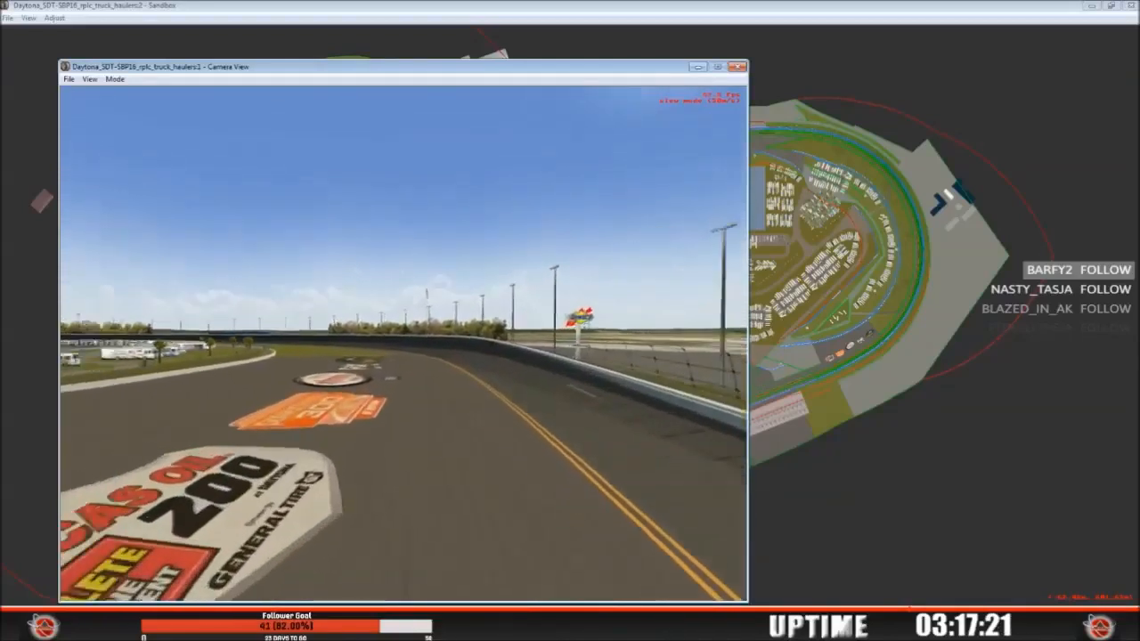
Step: Examine the FOX NASCAR, Camping World Truck Series and FS1 logos painted on the asphalt beside the grass
key(Down)
key(Right)
key(Up)
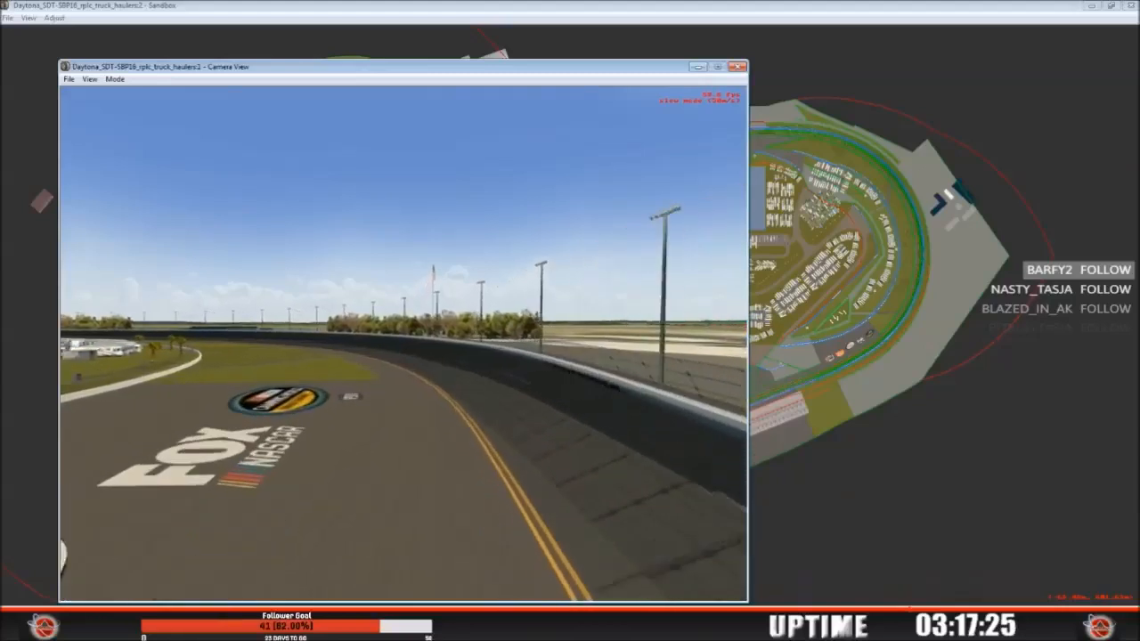
key(Up)
key(Left)
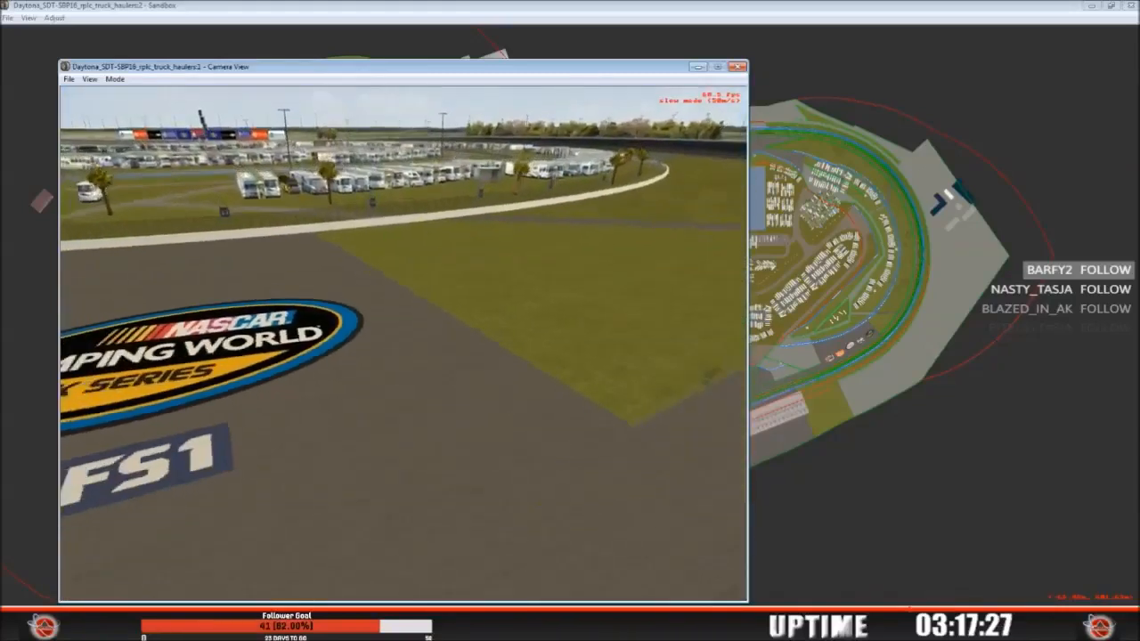
drag(403, 344, 437, 329)
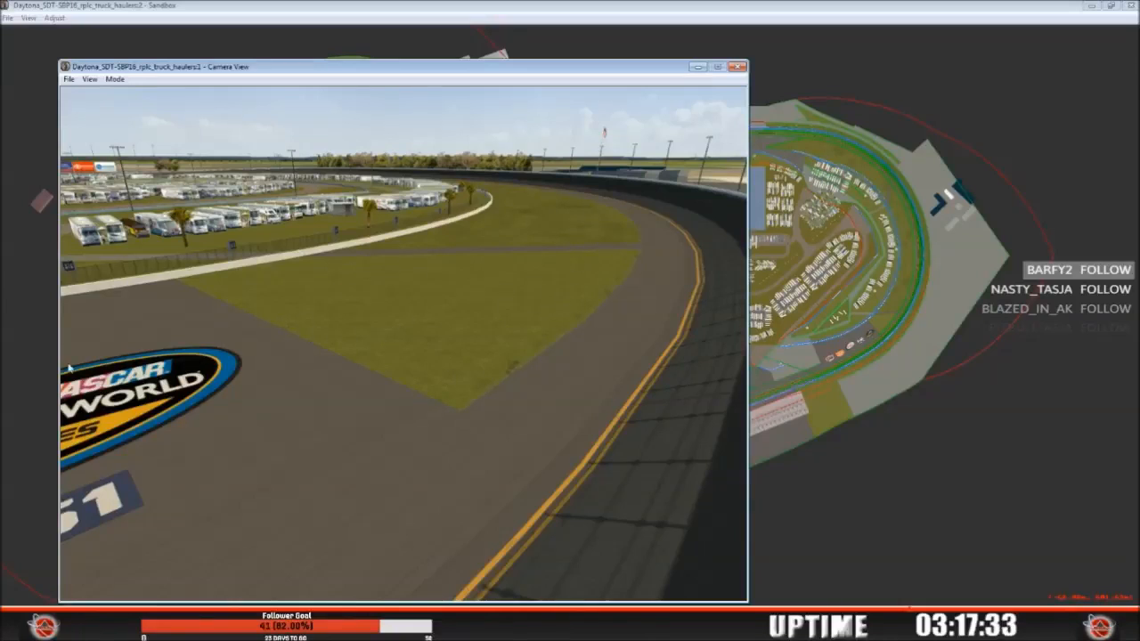
Step: Inspect the painted logos and triangular grass area in Slew Mode from outside the catch fence and looking back towards the grandstands
click(112, 79)
click(127, 106)
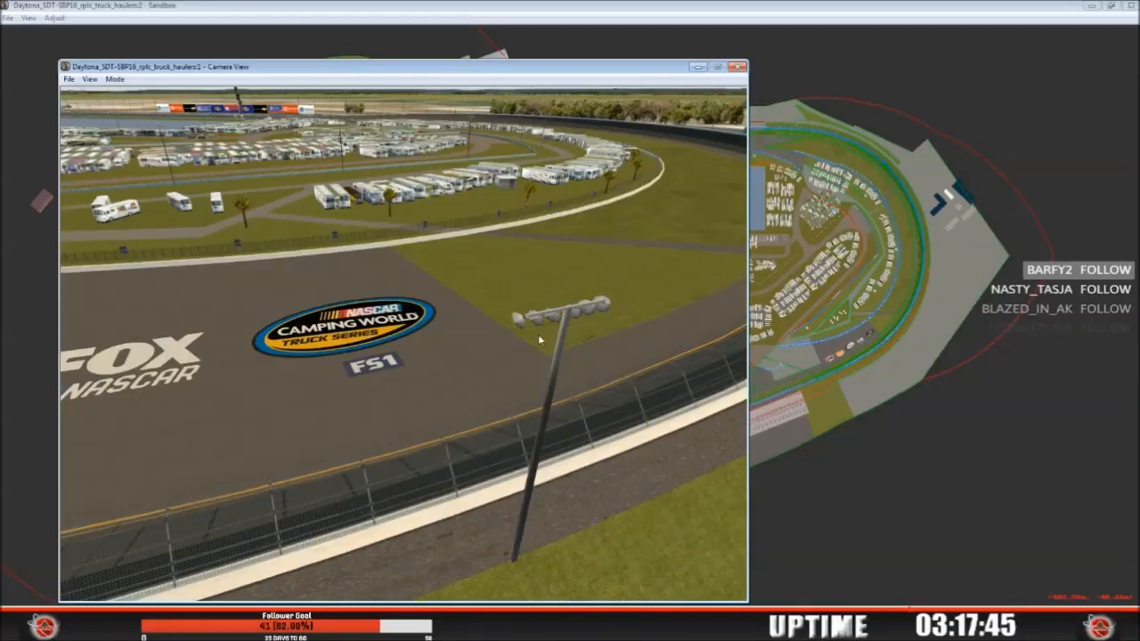
click(115, 79)
click(129, 104)
drag(624, 267, 476, 343)
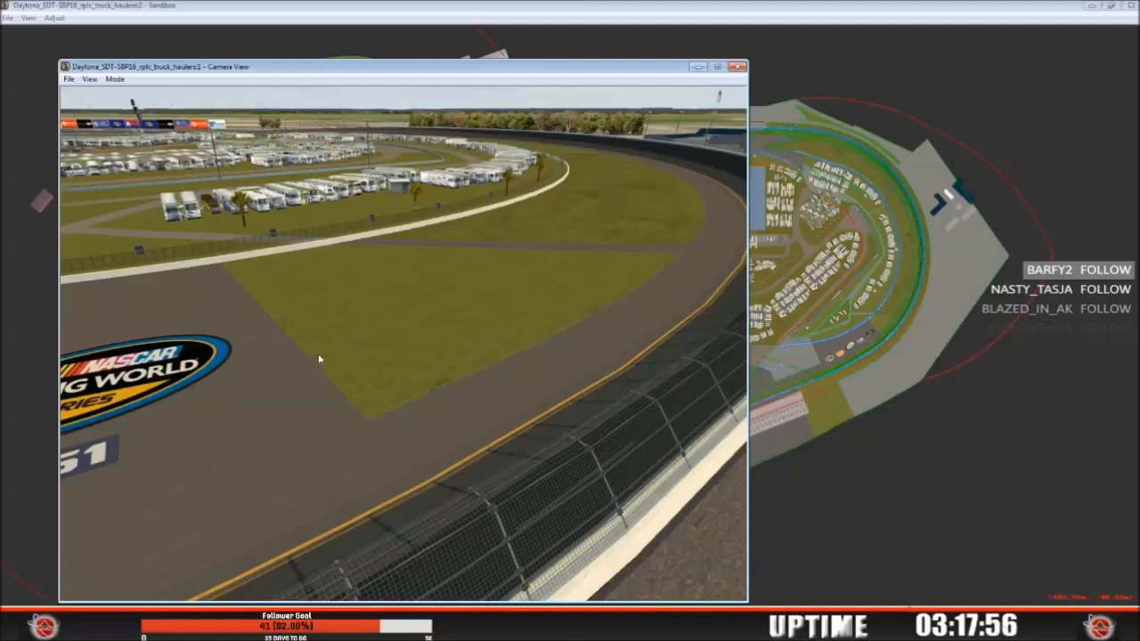
click(116, 80)
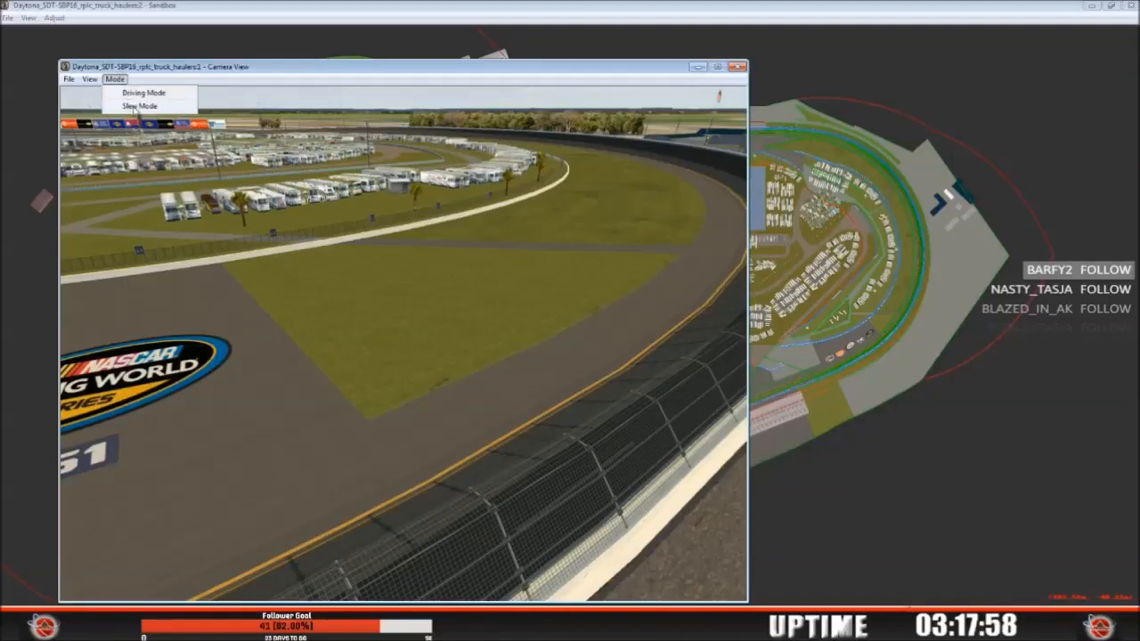
click(138, 106)
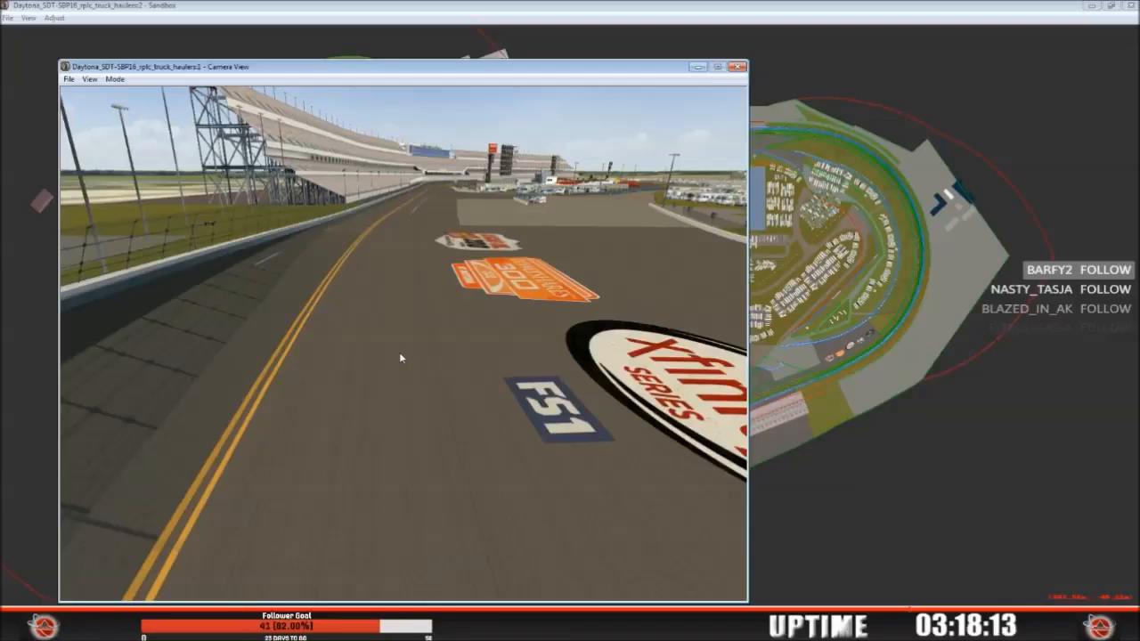
Step: Fly to the backstretch in Slew Mode and examine the sponsor billboards, the lake and the infield motorhomes
click(115, 79)
click(135, 104)
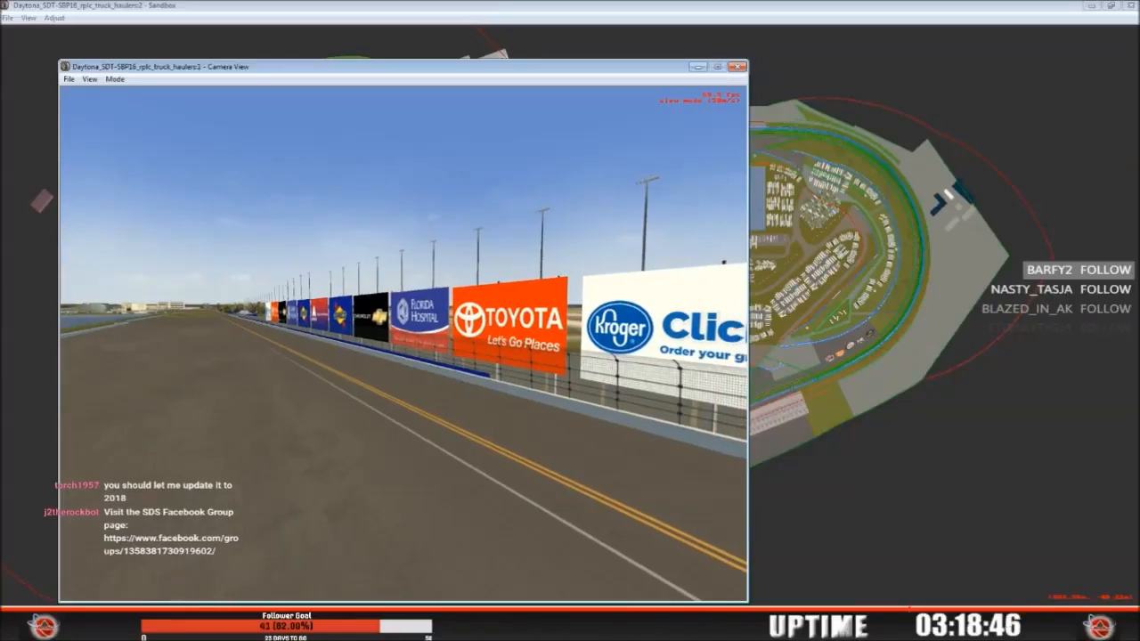
key(Left)
key(Left)
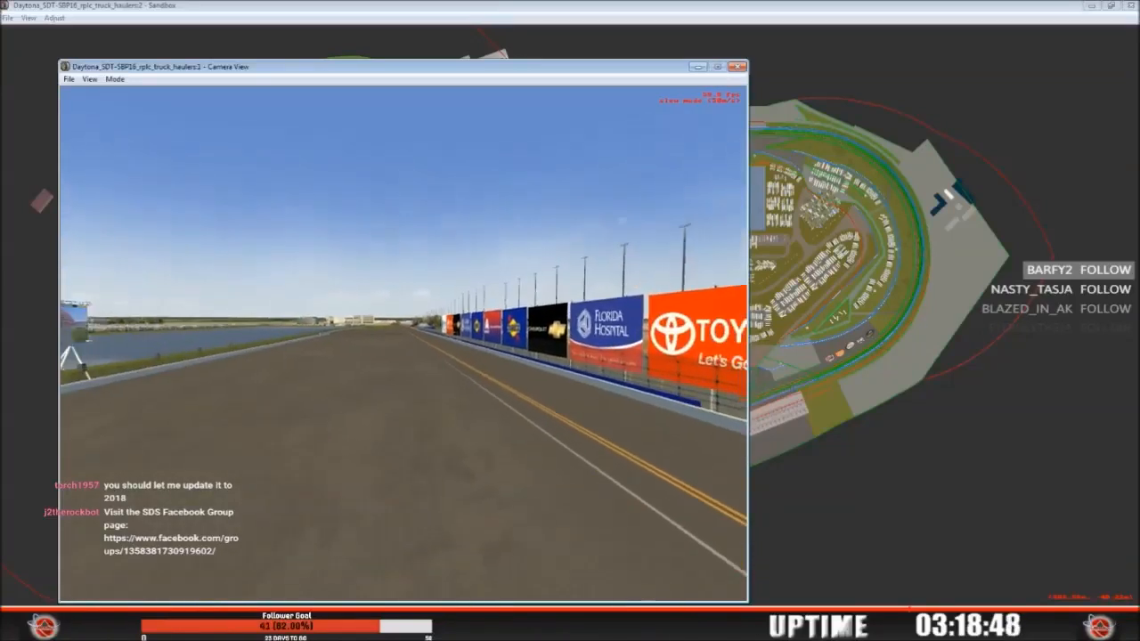
key(Left)
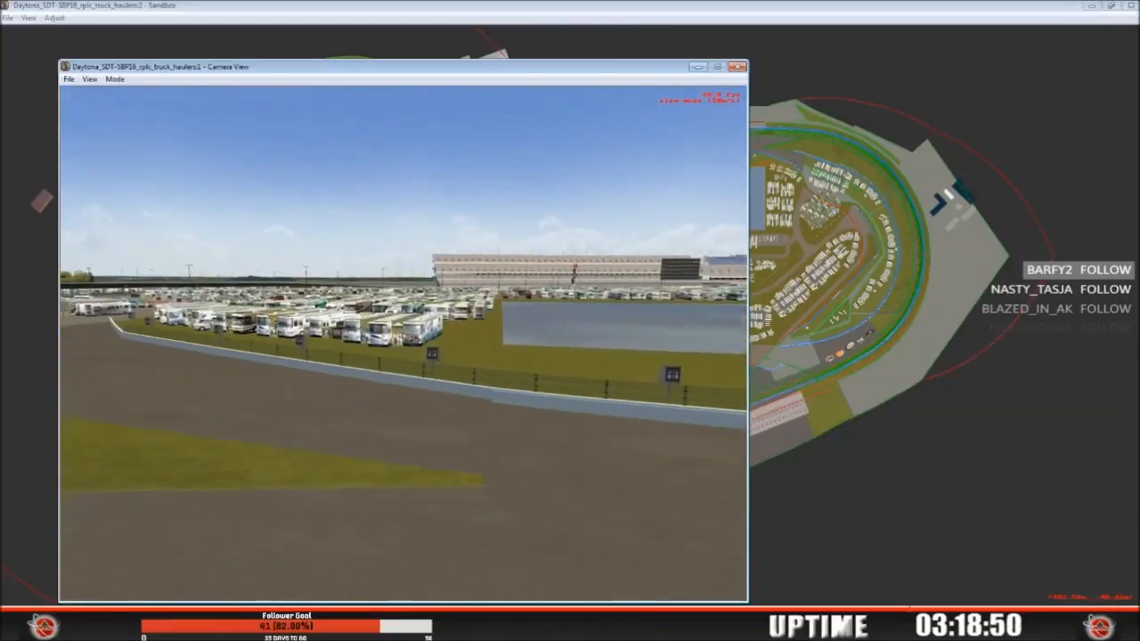
key(Left)
key(Left)
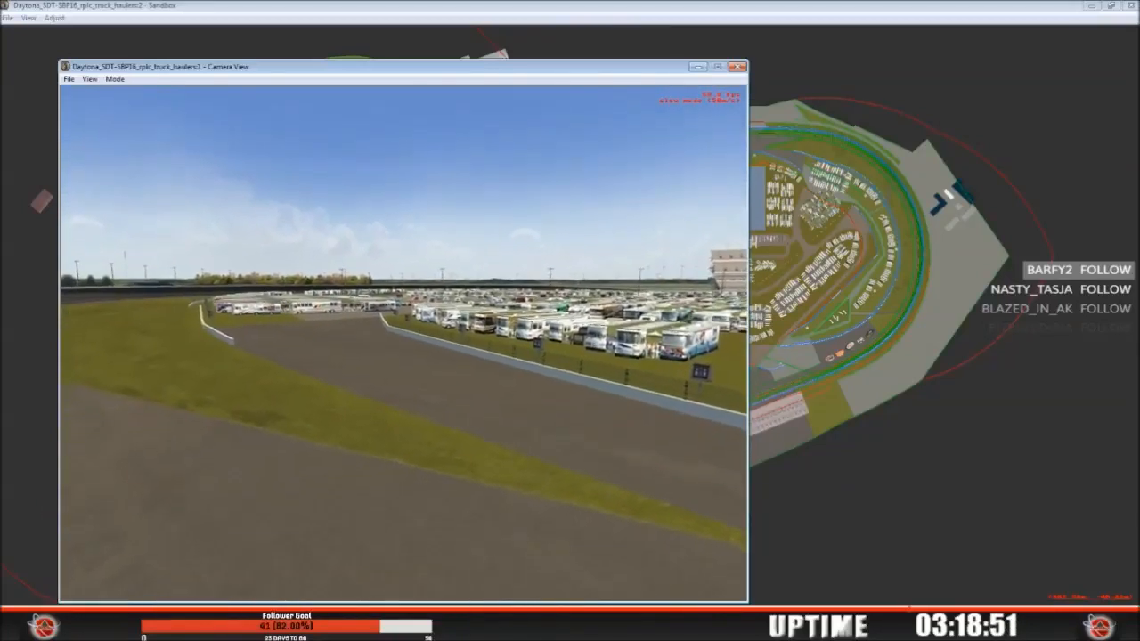
key(Left)
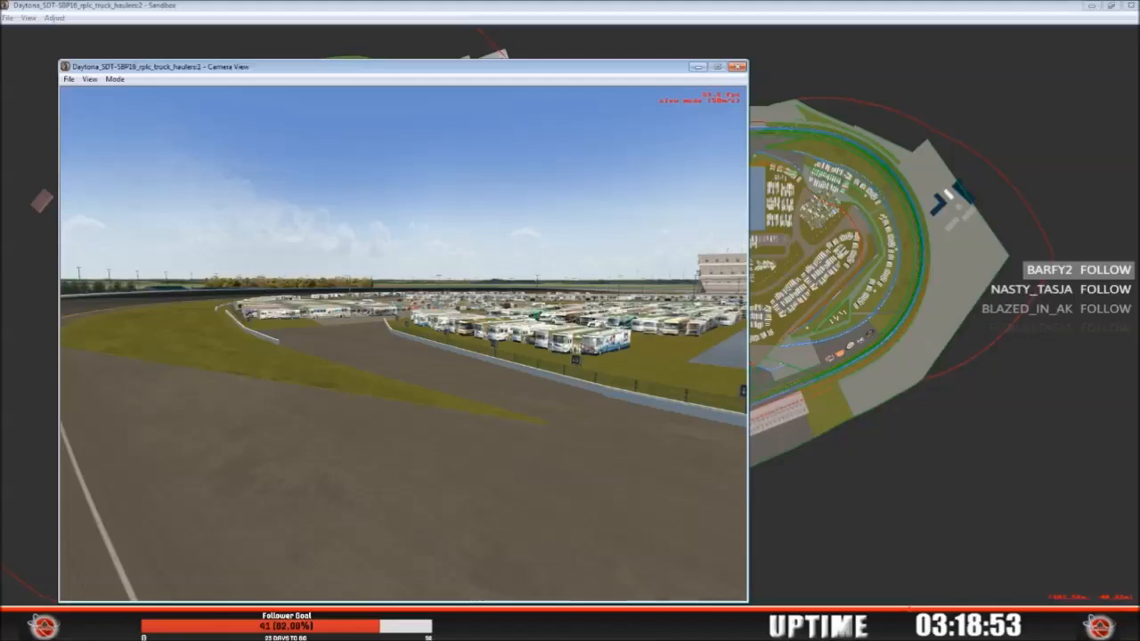
Step: Turn past the ambulance and Coca-Cola scoring tower beside the lake to face along the backstretch billboards
key(Right)
key(Right)
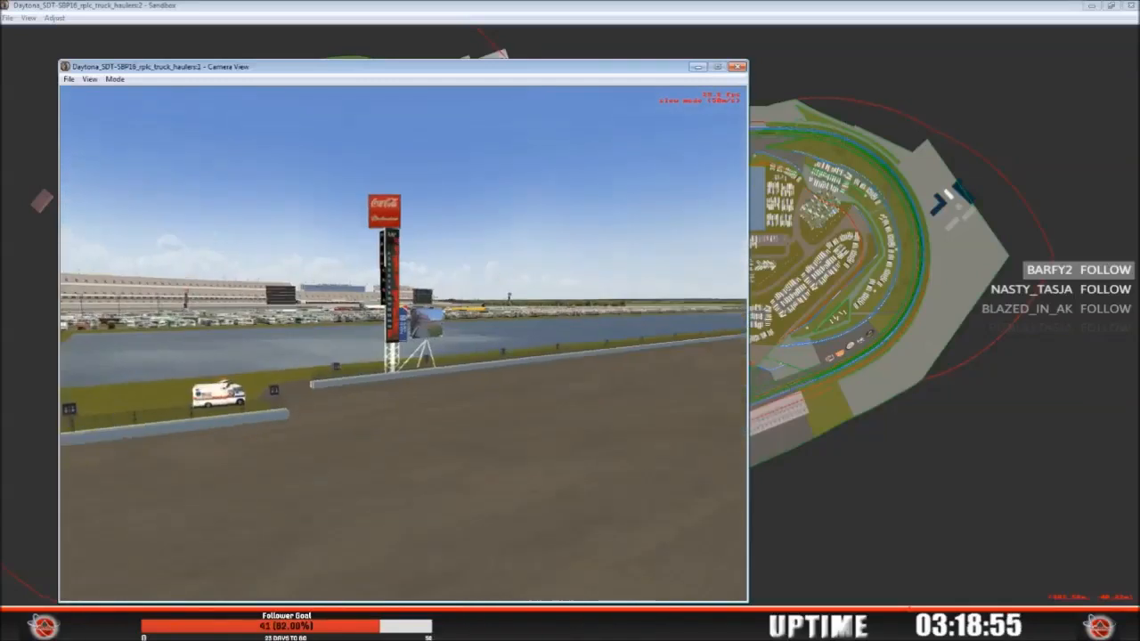
key(Right)
key(Right)
key(Right)
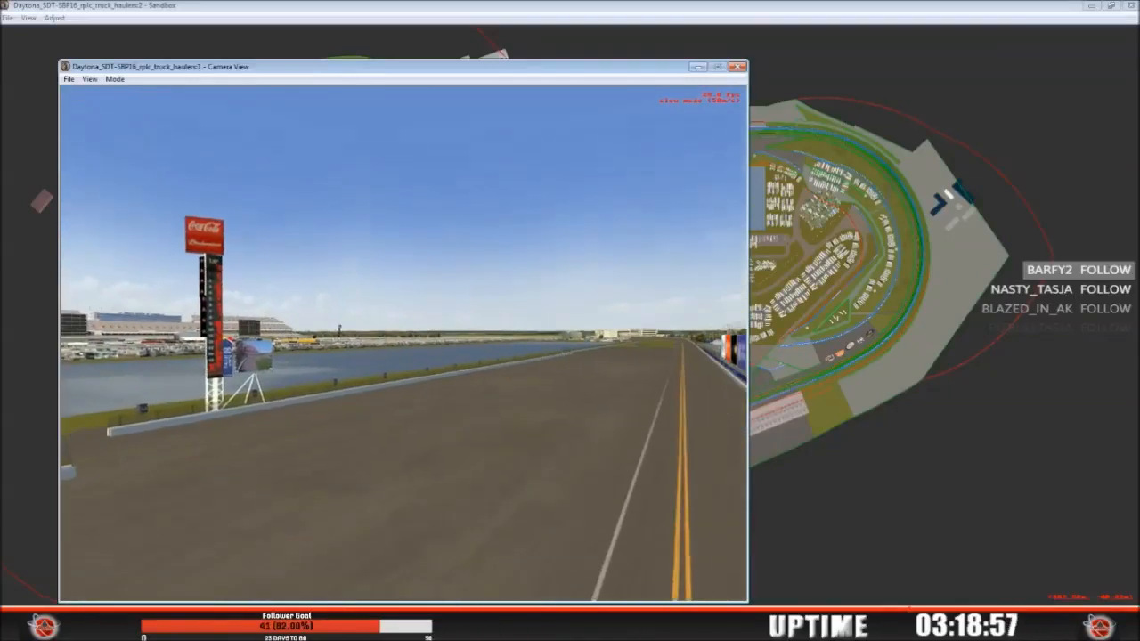
key(Right)
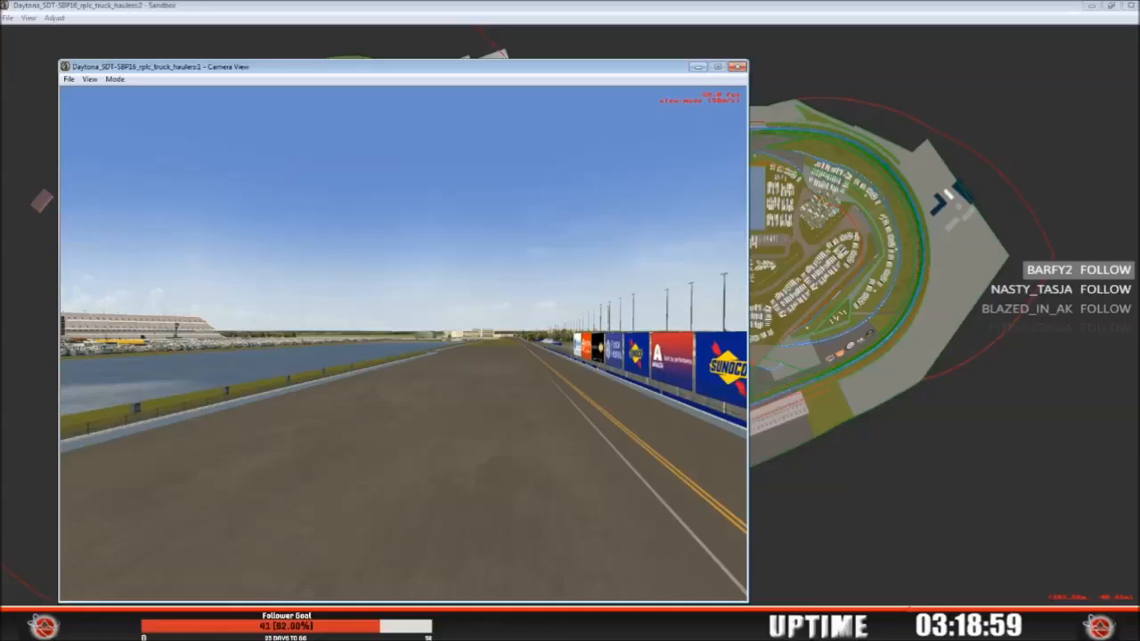
key(Right)
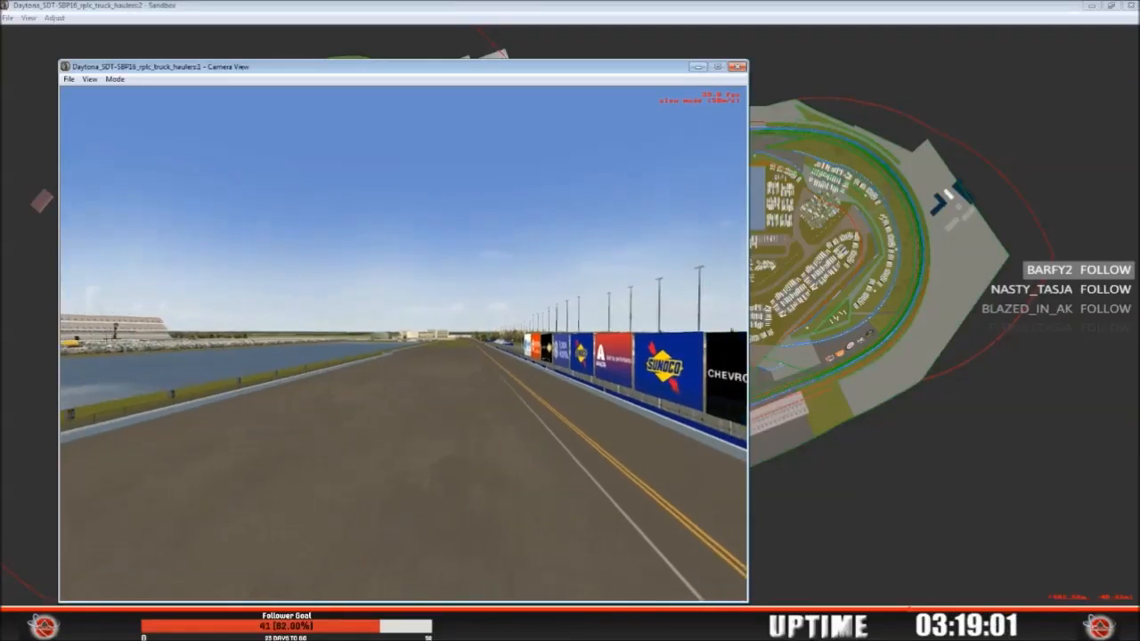
Step: Fly down the backstretch past the billboards and DIRECTV wall to the white tents behind the fence
key(Up)
key(Up)
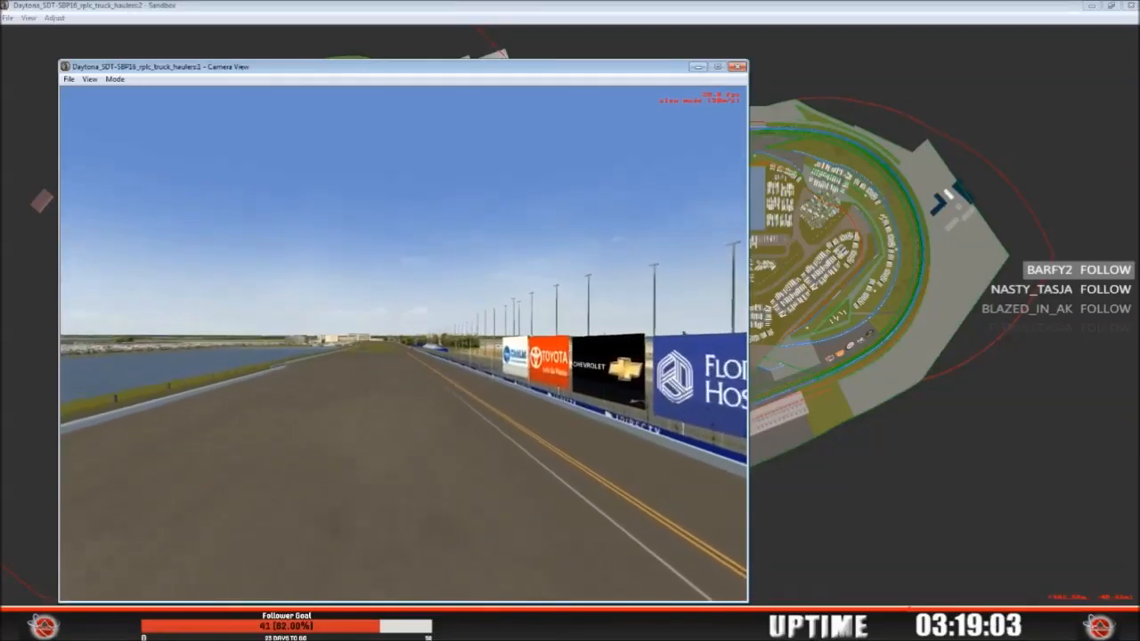
key(Up)
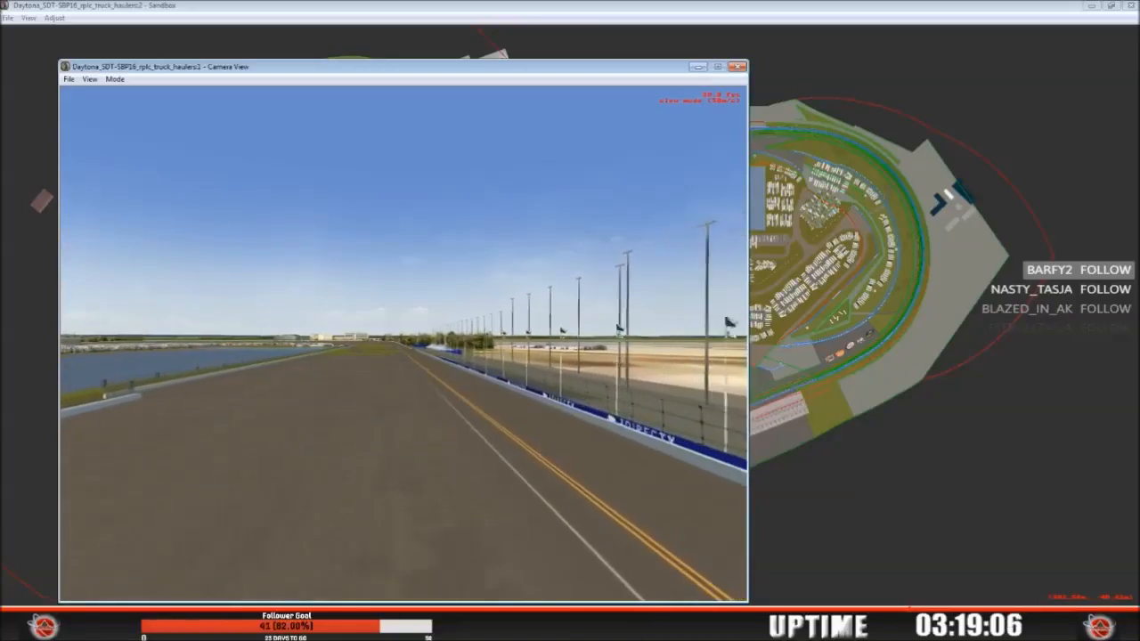
key(Up)
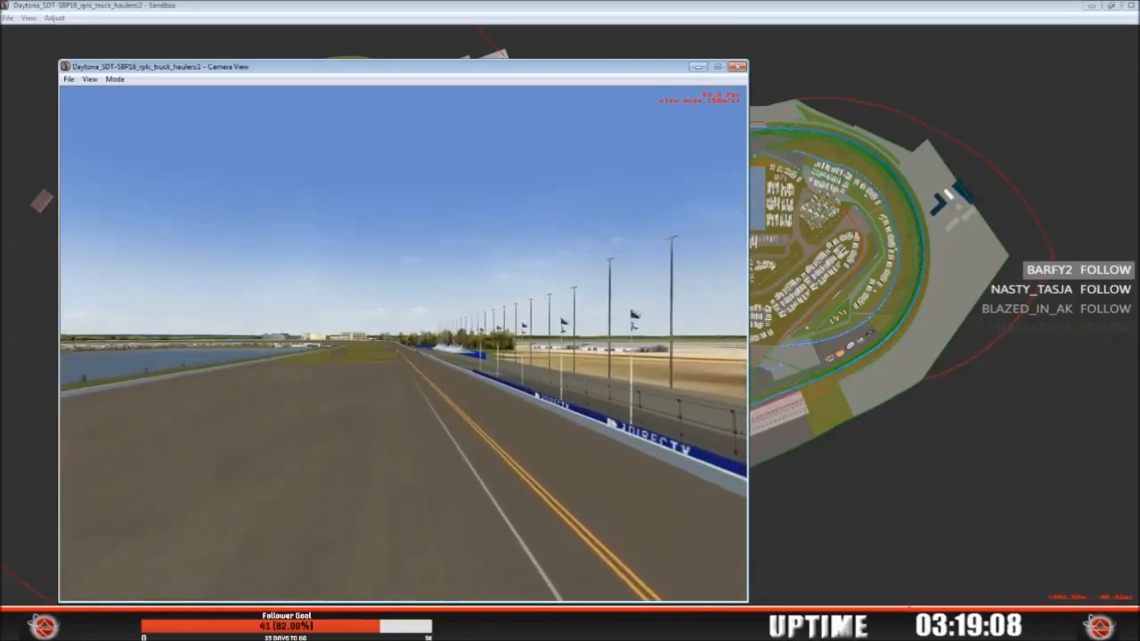
key(Up)
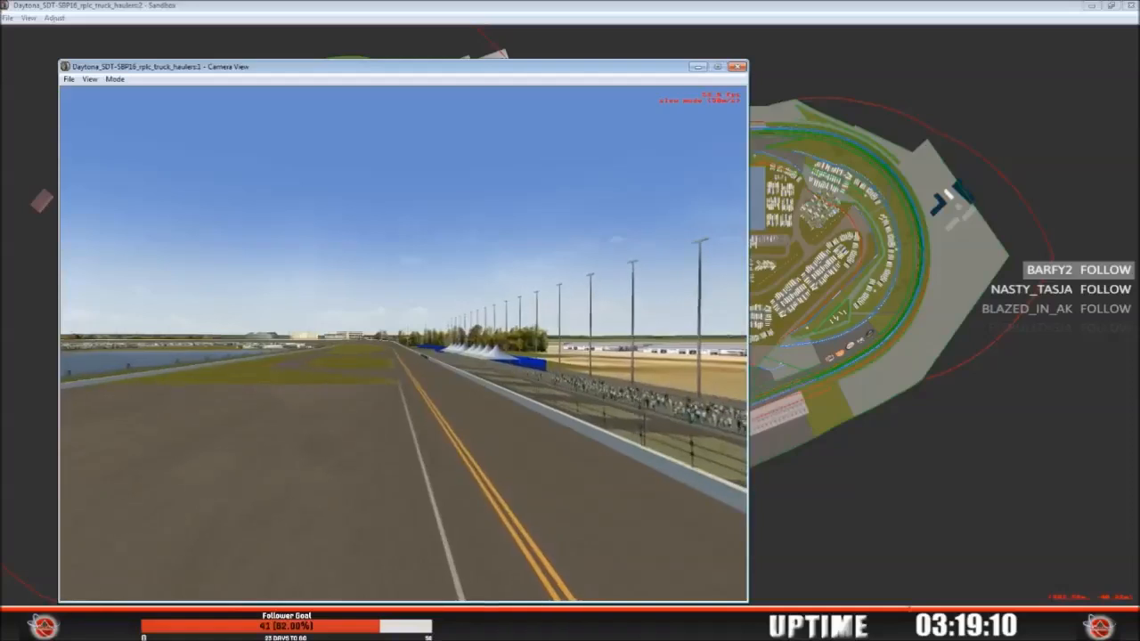
key(Up)
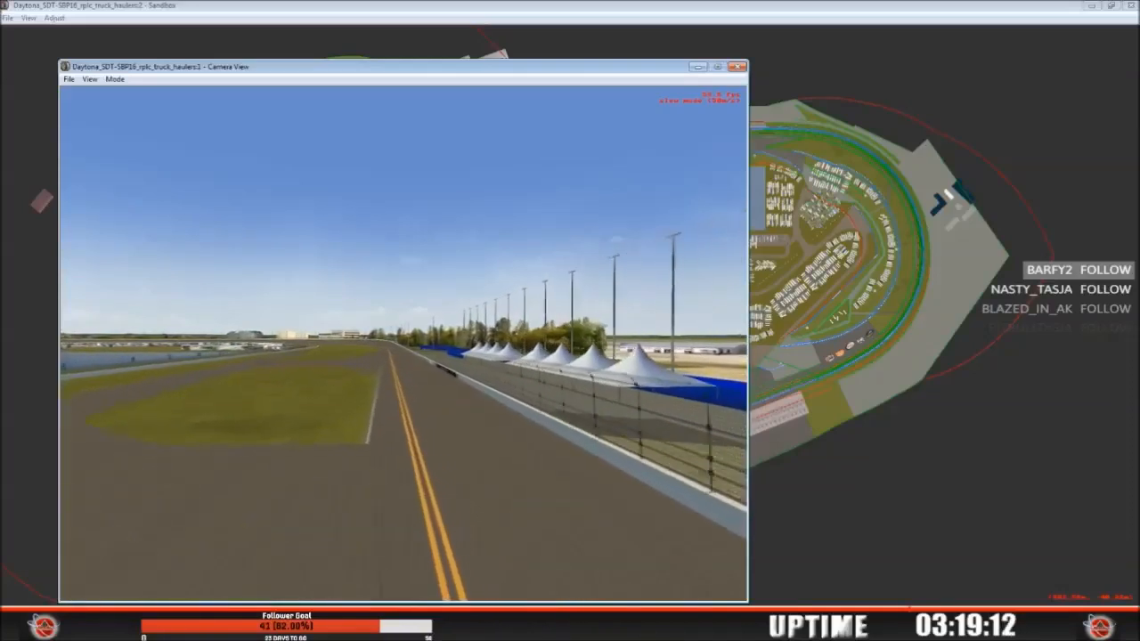
Step: Fly along the catch fence past the white tents and the Sunoco sign towards the banked turn
key(Up)
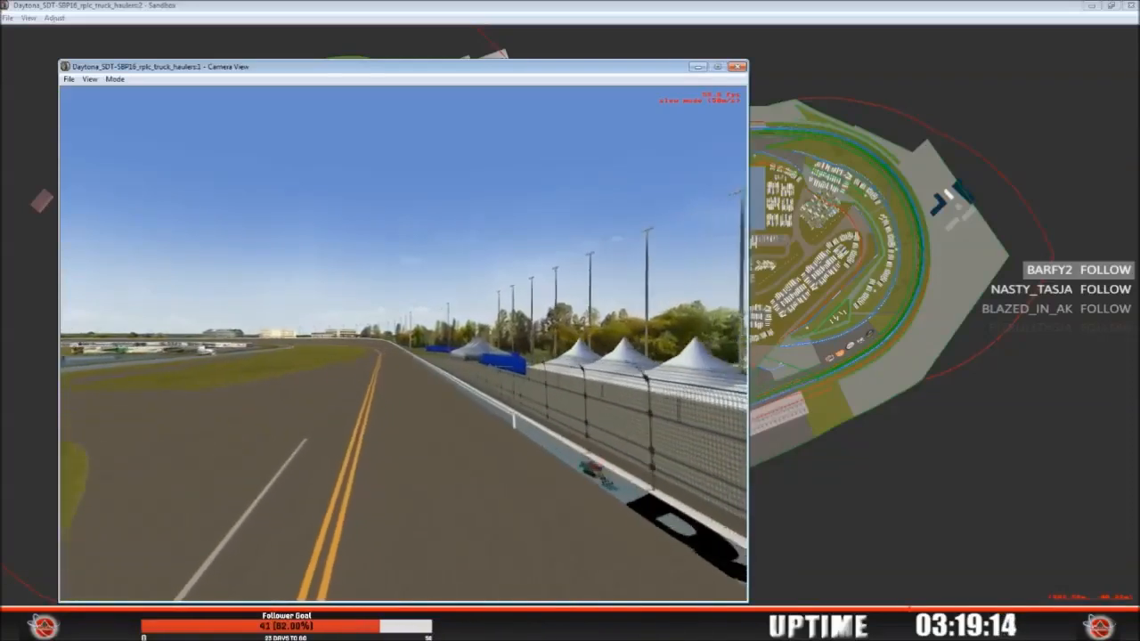
key(Up)
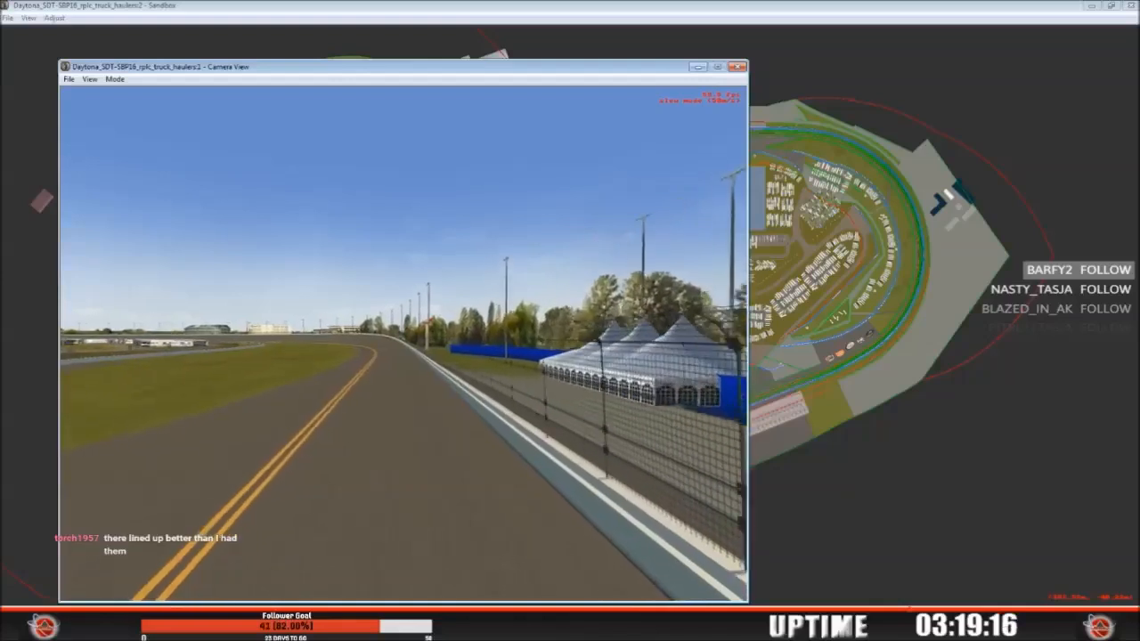
key(Up)
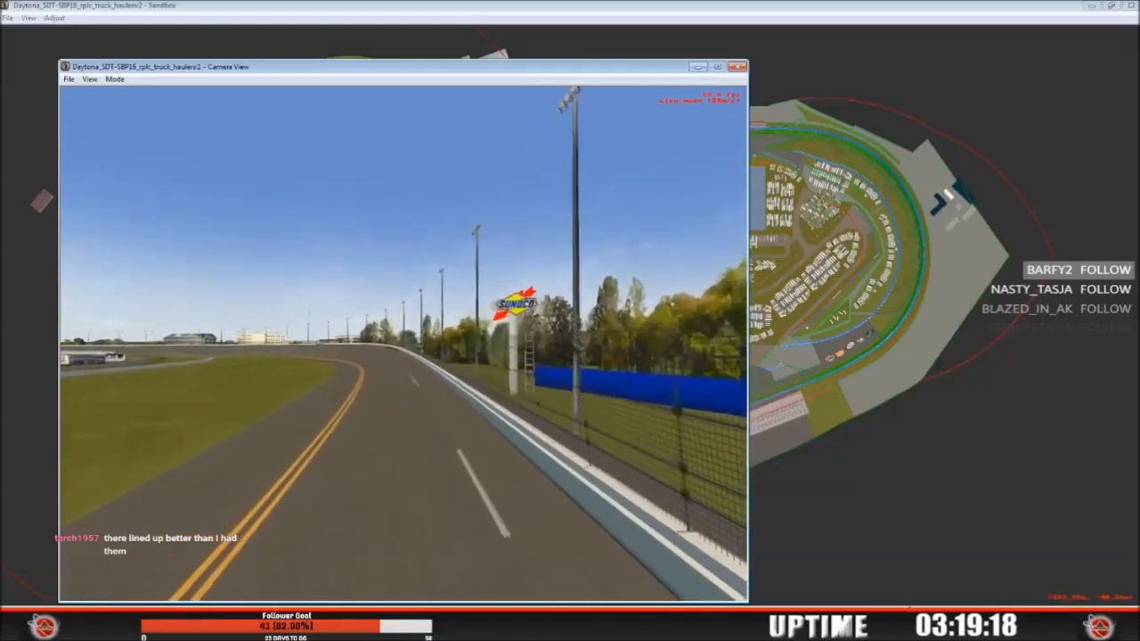
key(Up)
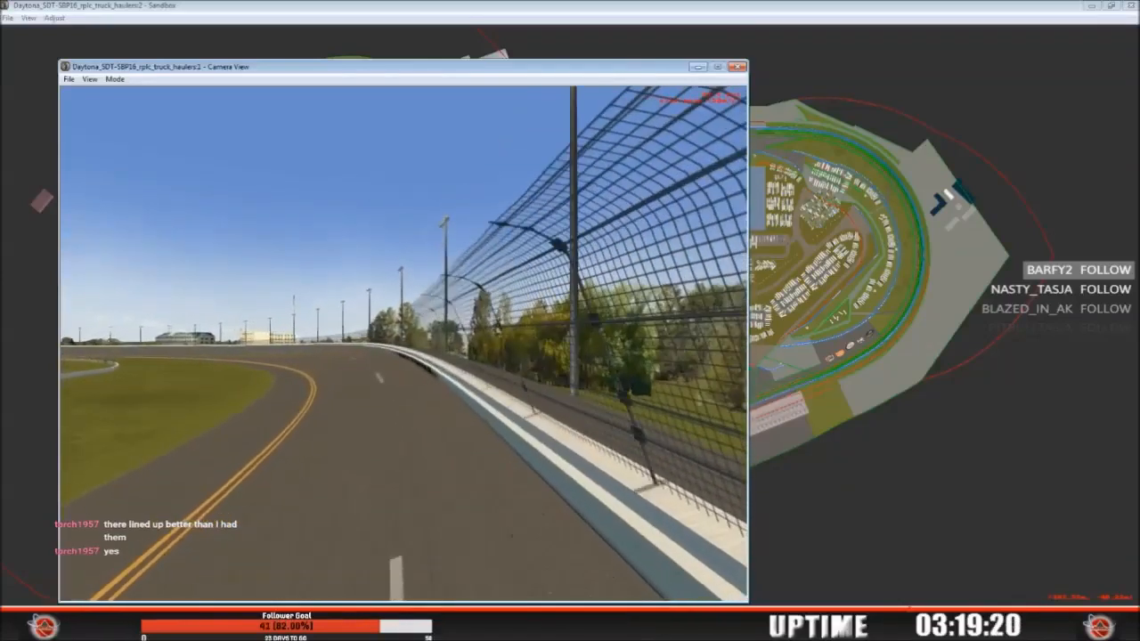
Step: Follow the double yellow line around the banked turn, examining the outer wall, catch fence and light poles
key(Left)
key(Up)
key(Left)
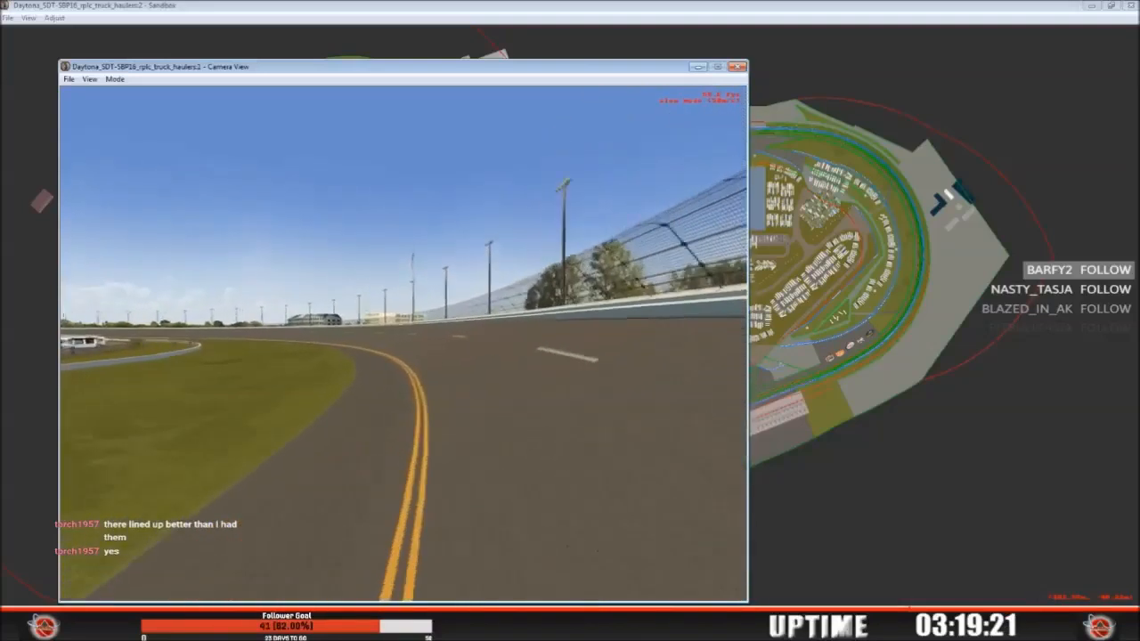
key(Up)
key(Left)
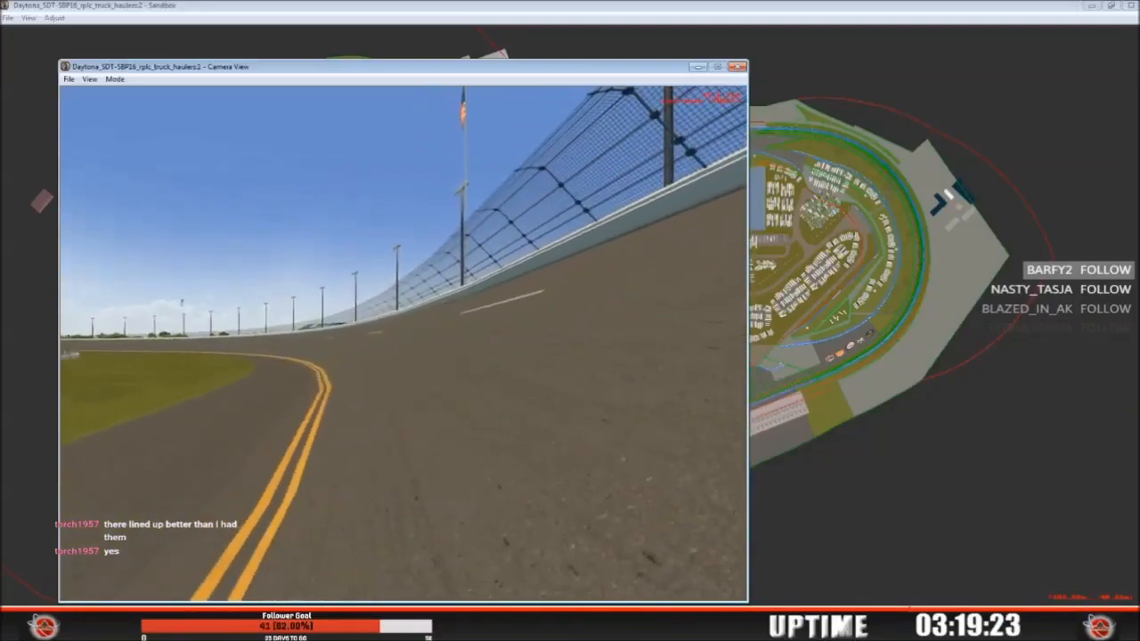
key(Up)
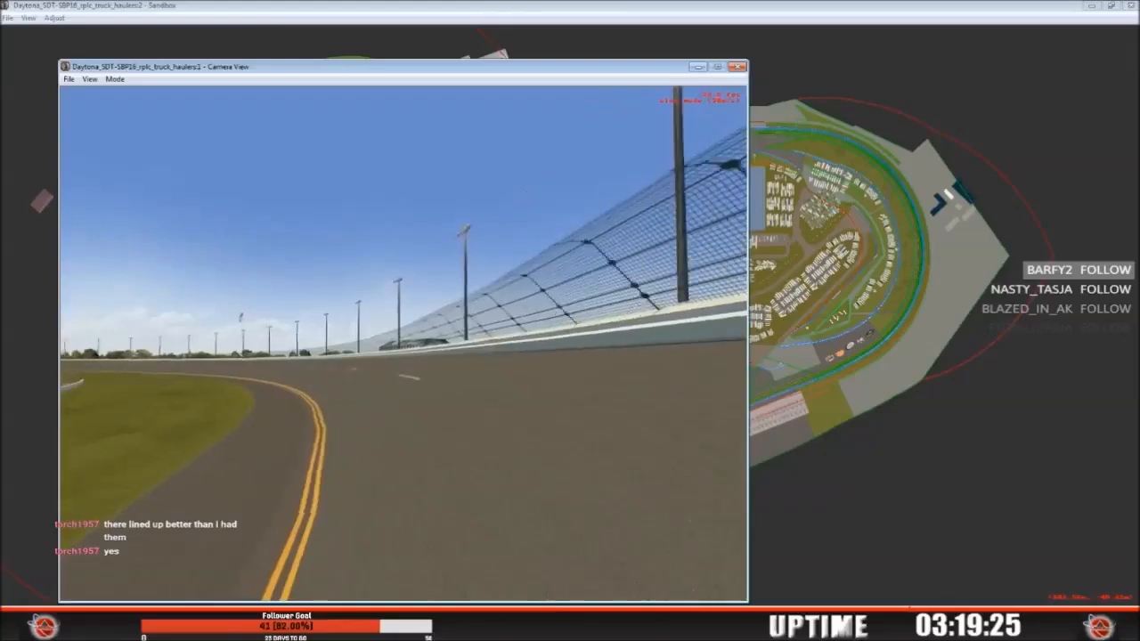
key(Up)
key(Left)
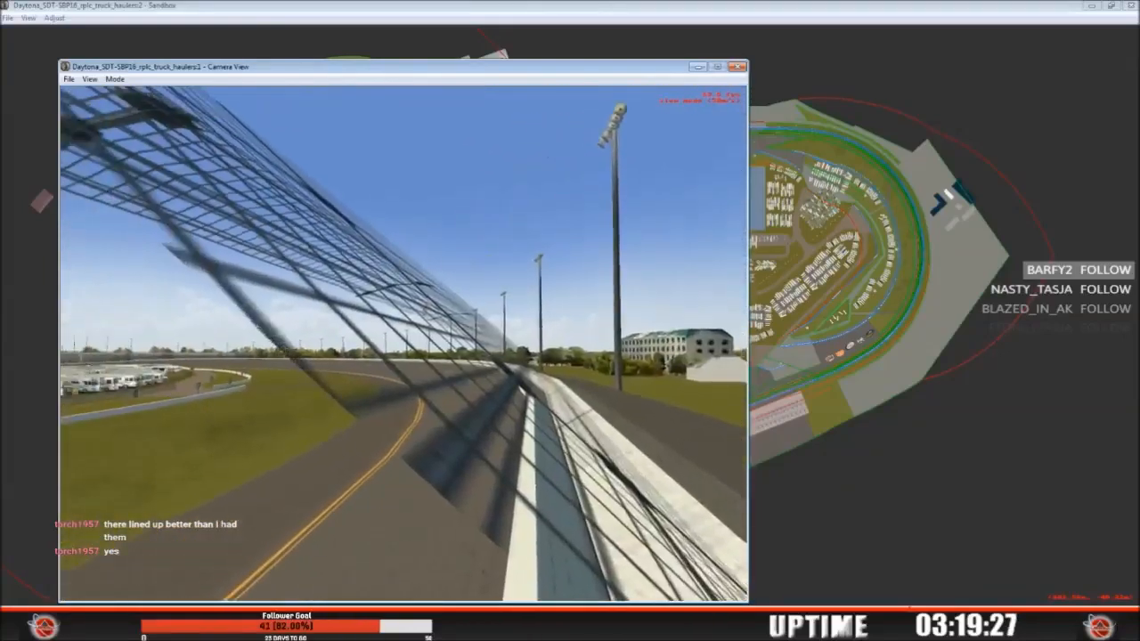
Step: Cross the infield grass, fly over the parked motorhomes and view the DAYTONA tunnel entrance
key(Up)
key(Left)
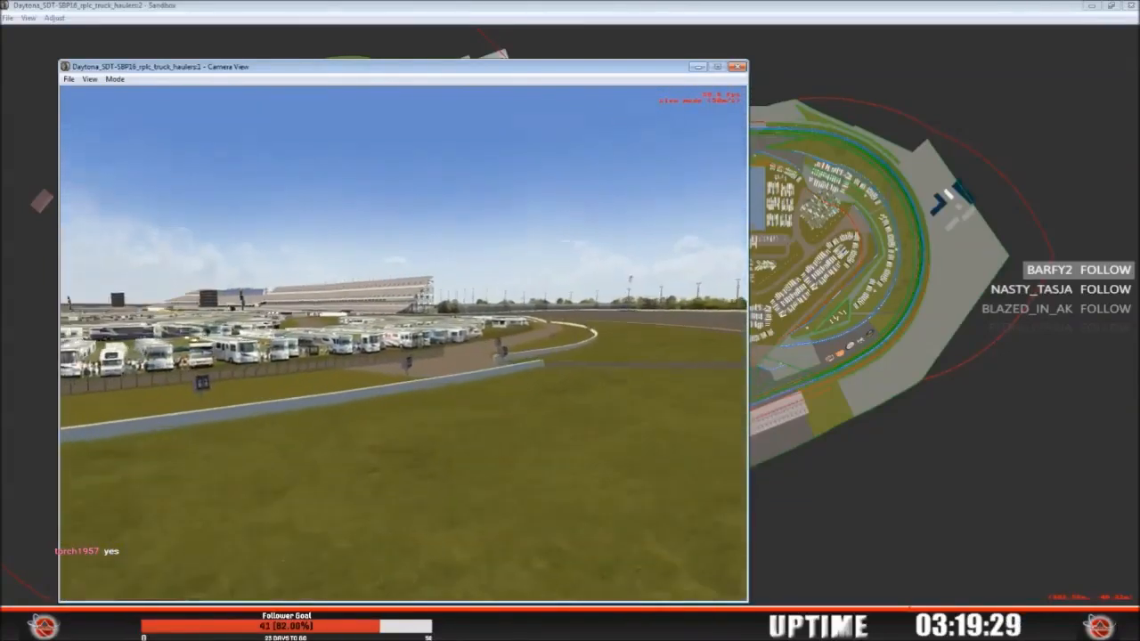
key(Up)
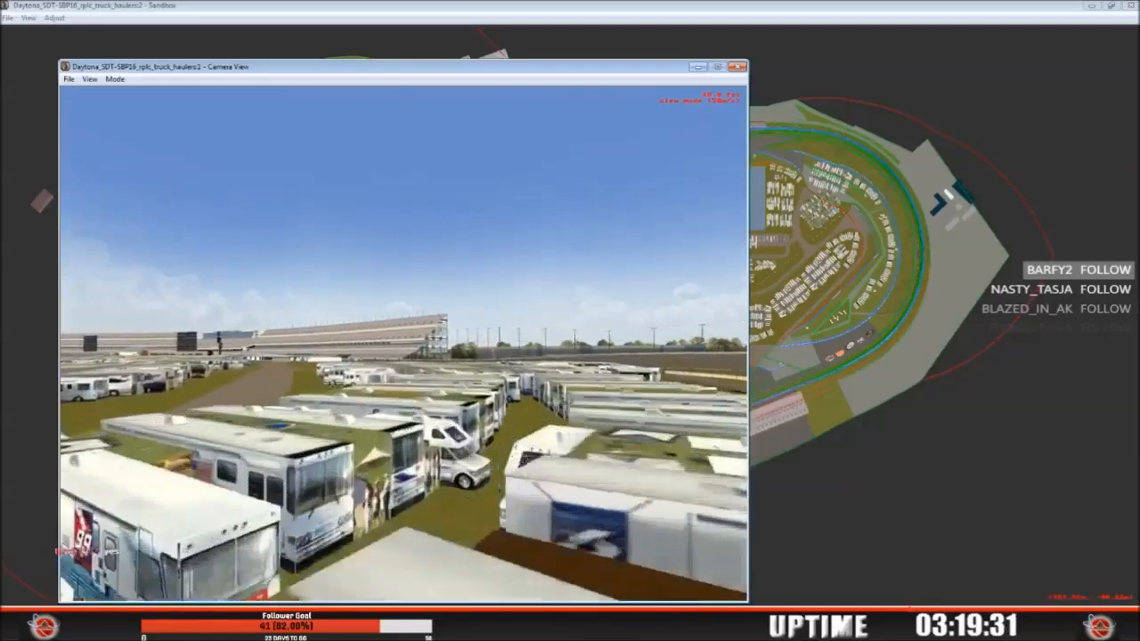
key(Up)
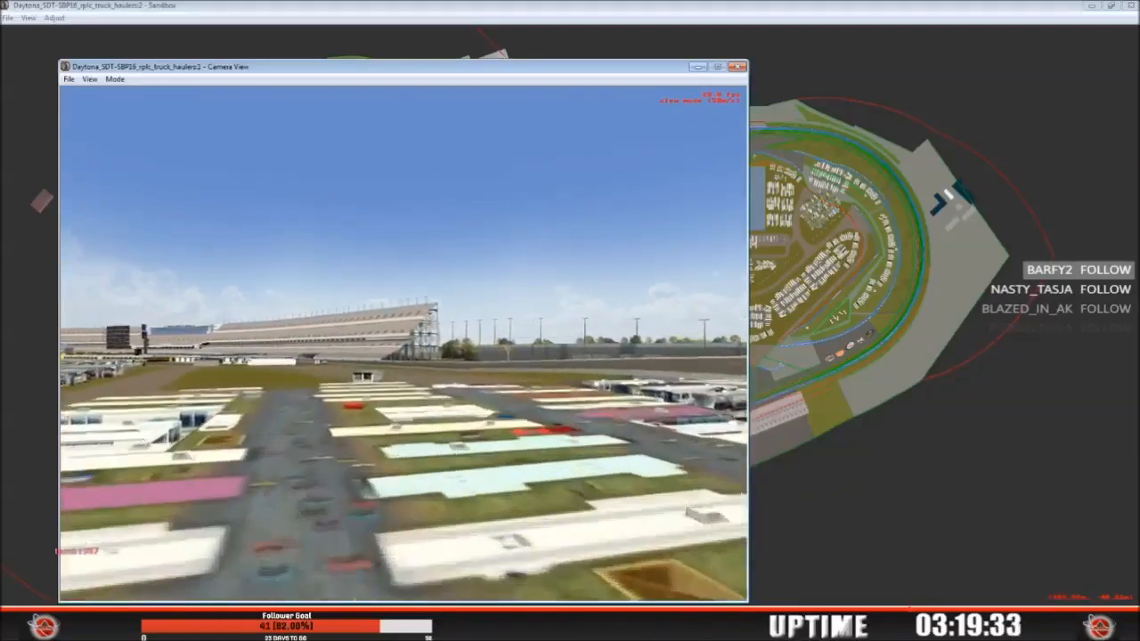
key(Right)
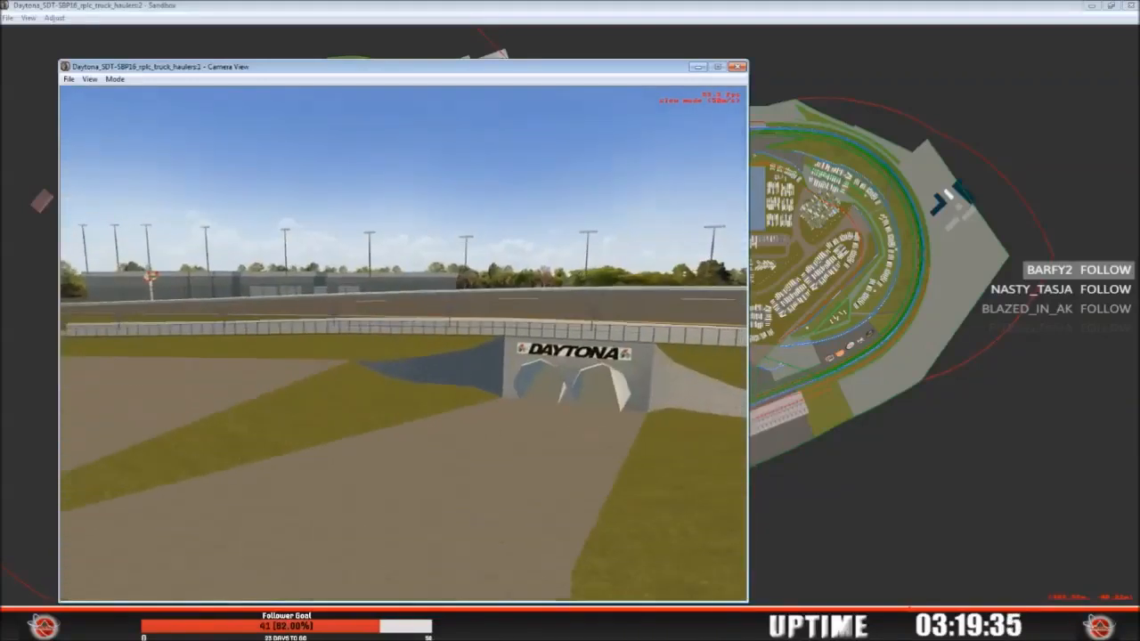
Step: Fly from the tunnel across the track to the outer wall and face the main grandstand along the catch fence
key(Left)
key(Up)
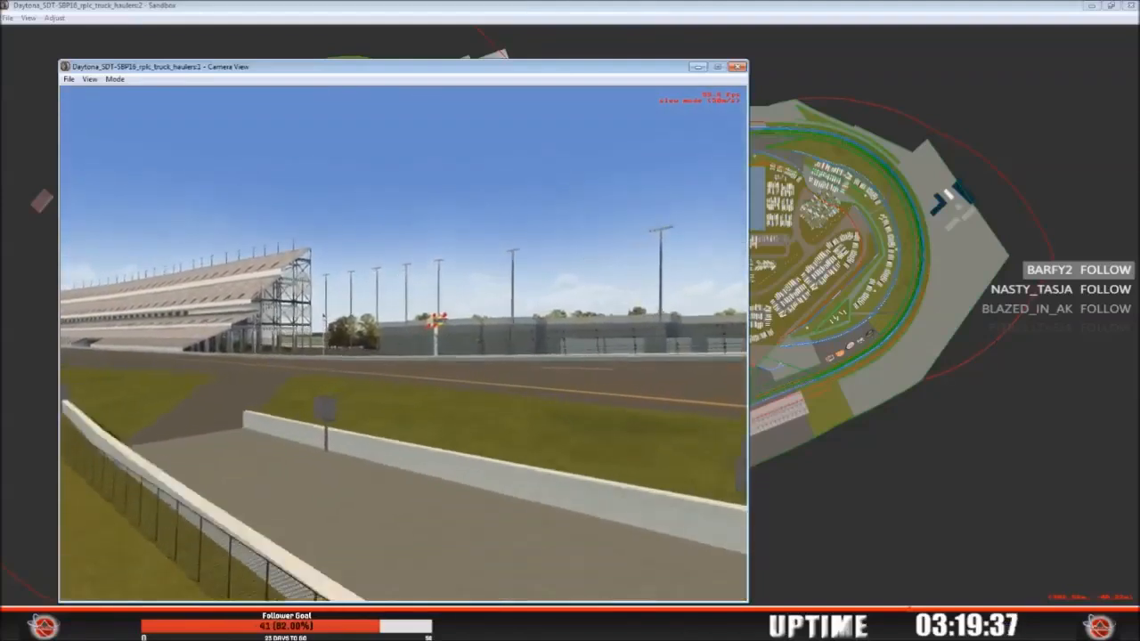
key(Up)
key(Left)
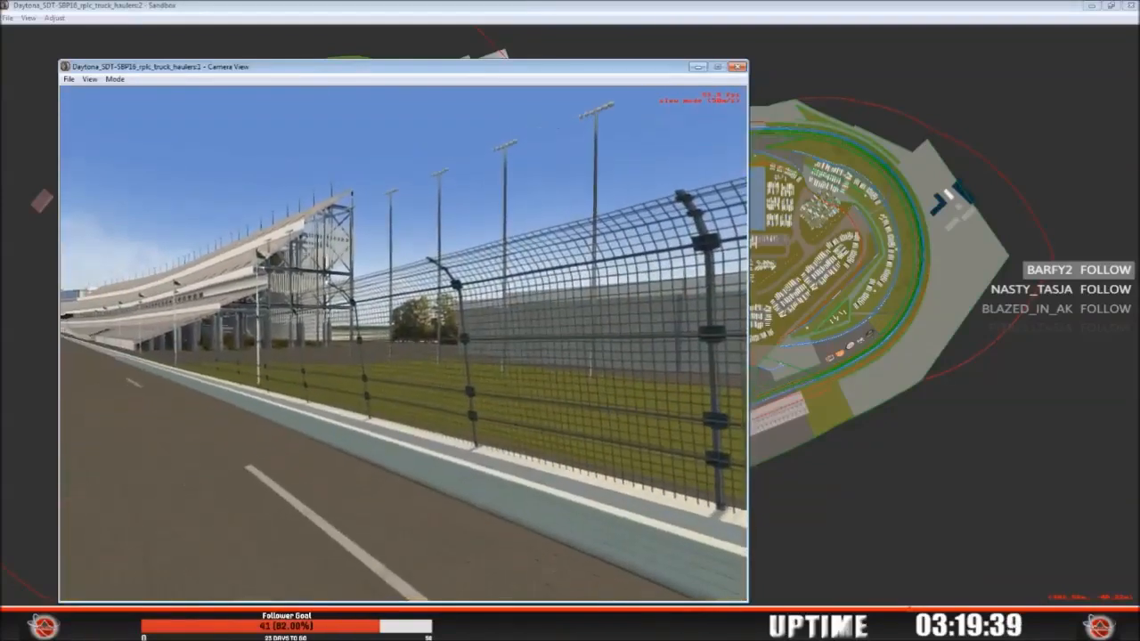
key(Left)
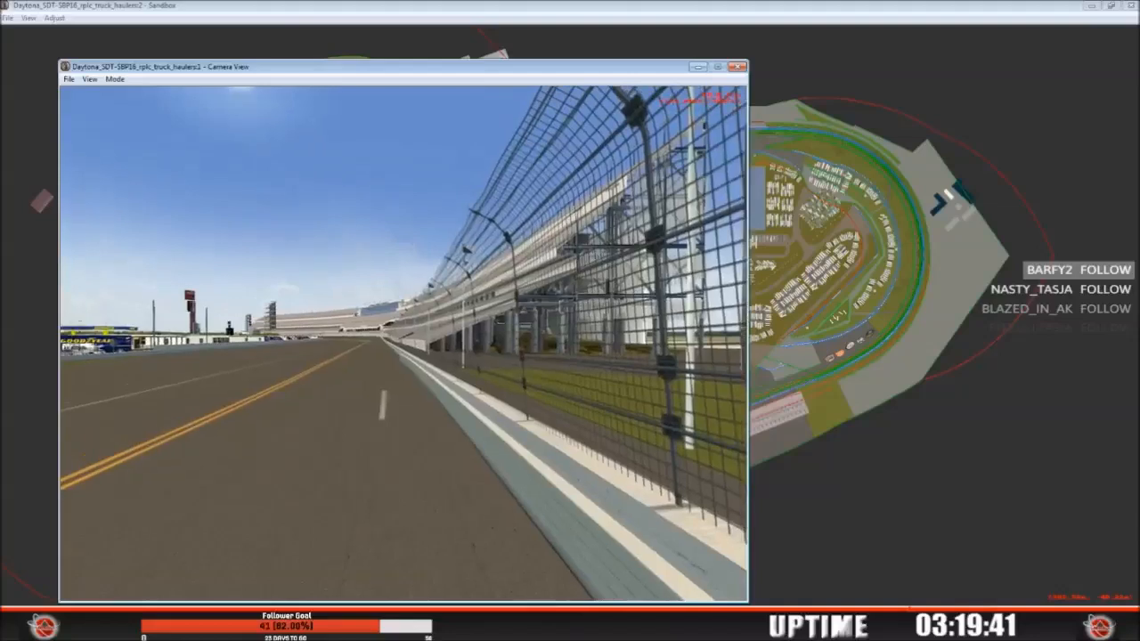
Step: Inspect the end of the outer wall barrier looking back to the turn, and turn to face the frontstretch grandstand
key(Right)
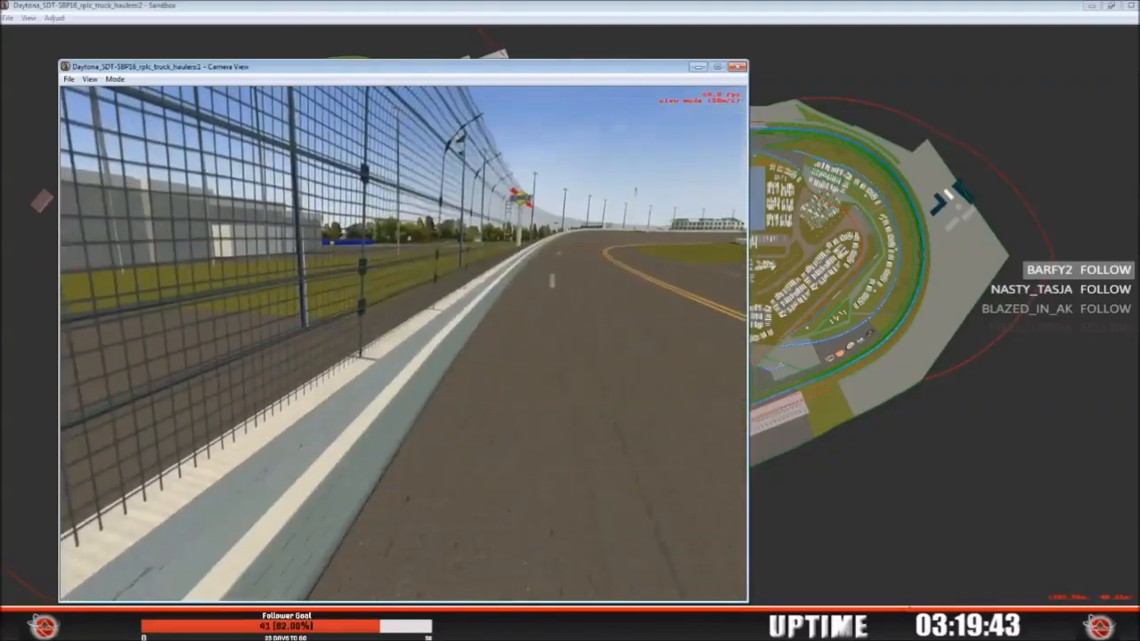
key(Down)
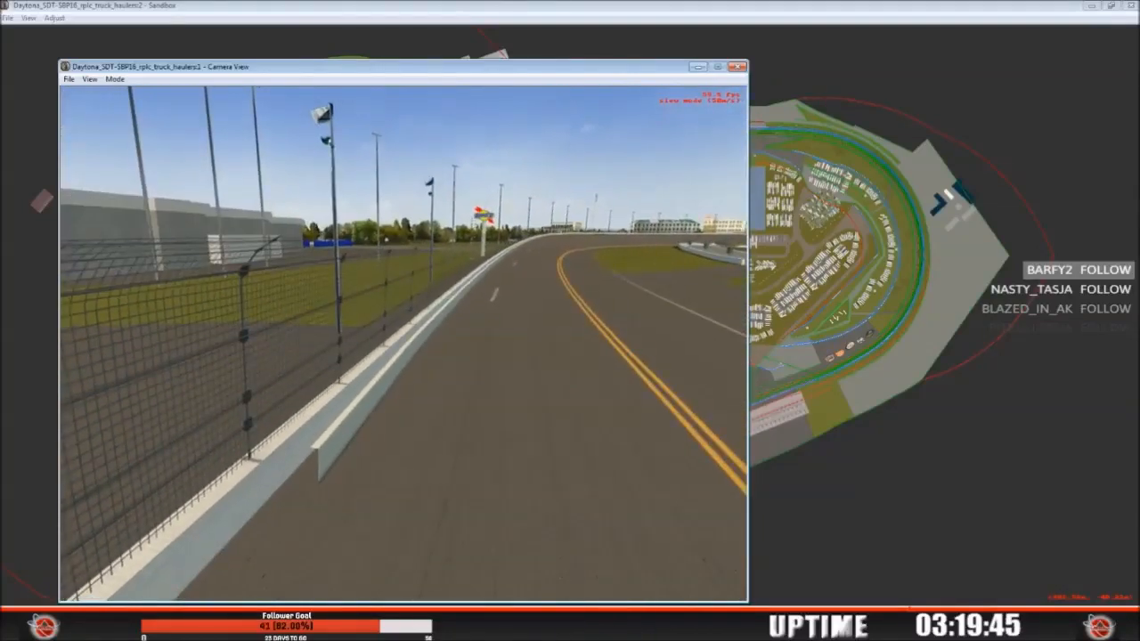
key(Left)
key(Right)
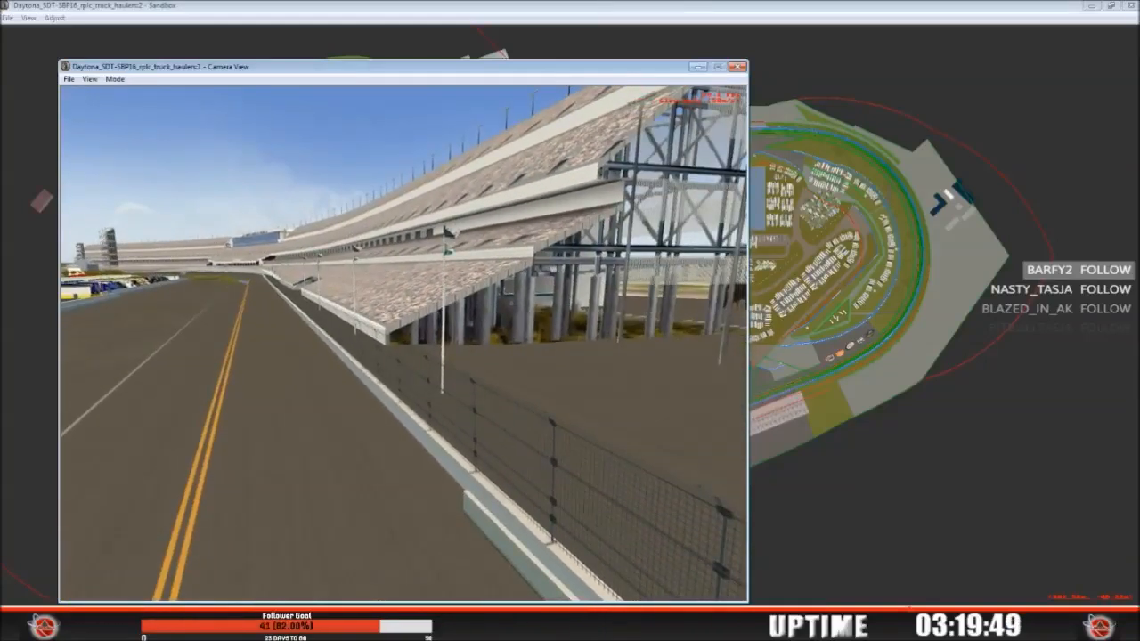
key(Left)
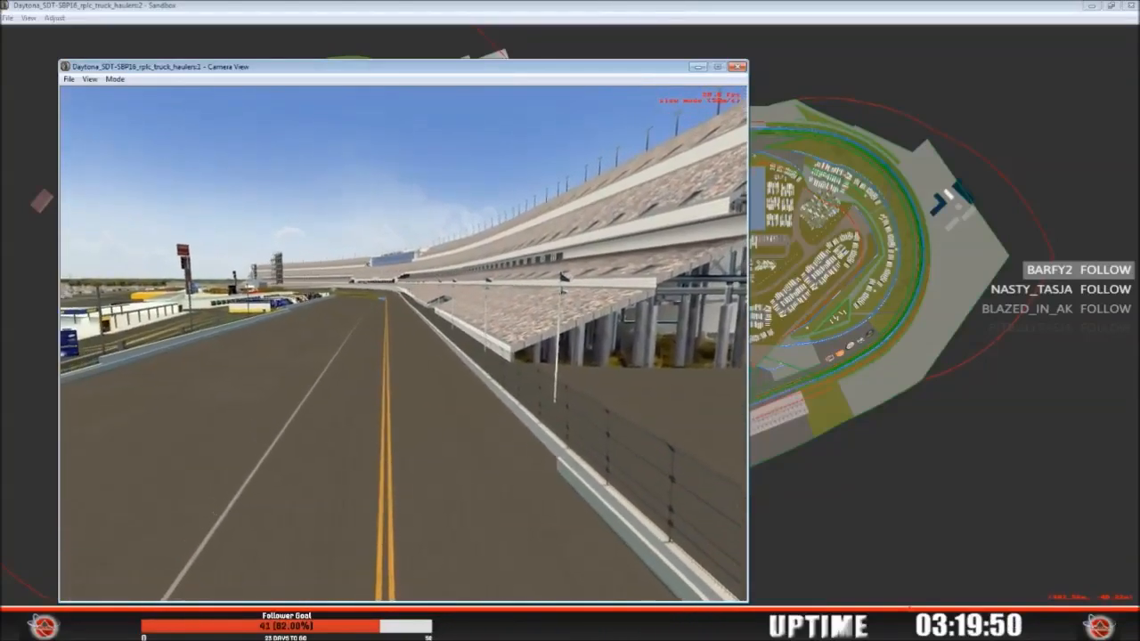
Step: Fly down the frontstretch to the orange cone and the line across the pit entry
key(Up)
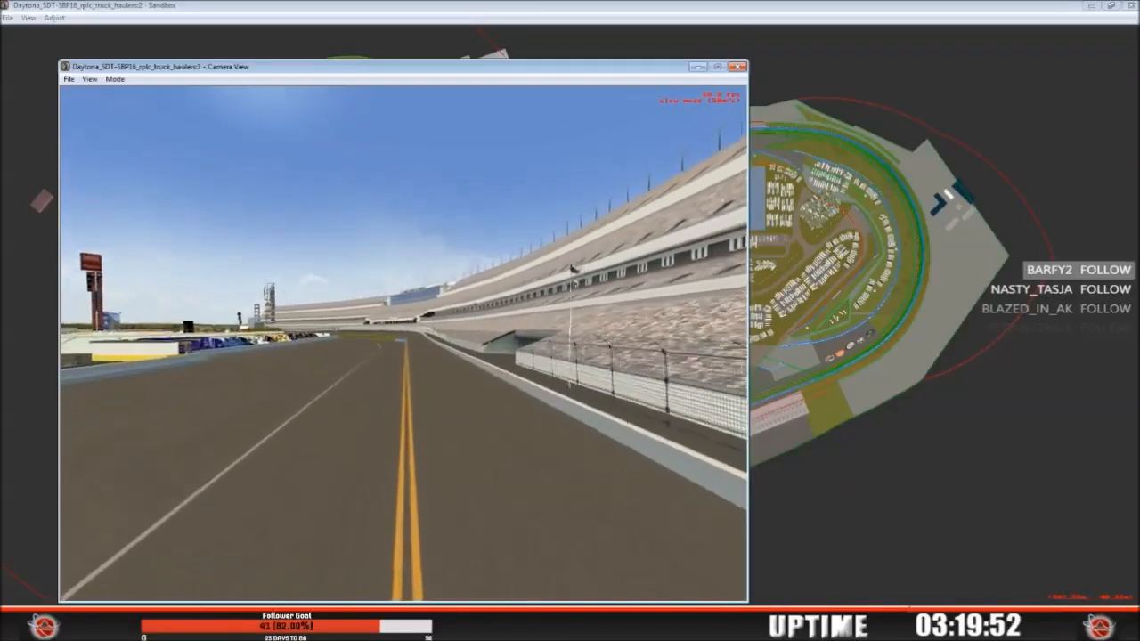
key(Up)
key(Up)
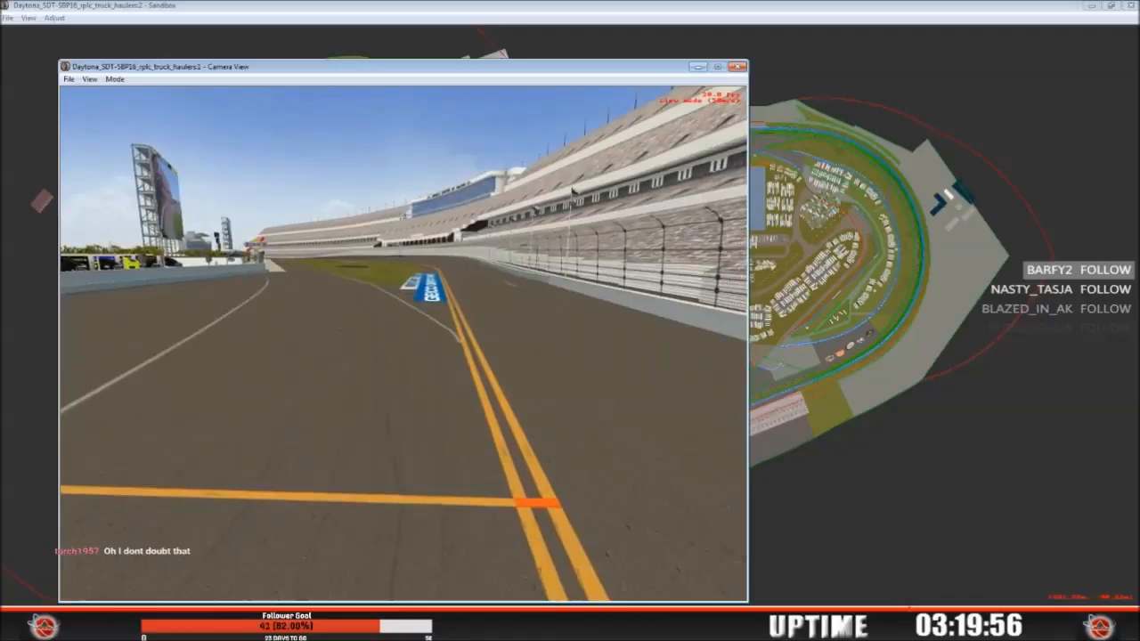
key(Down)
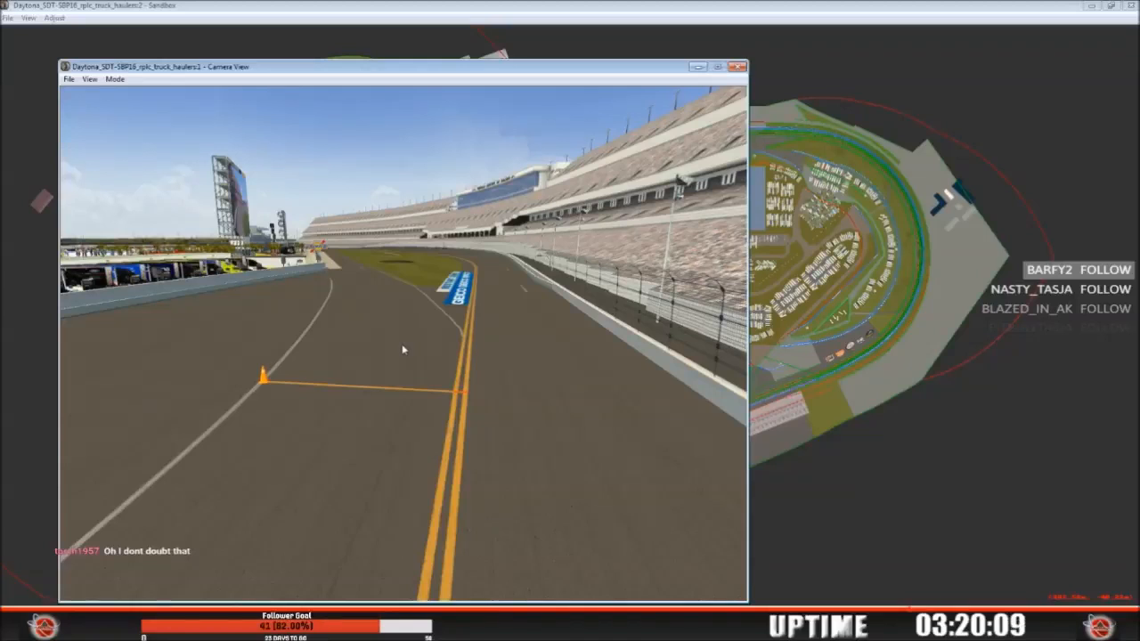
Step: Resume Slew Mode and examine the painted GEICO and RESTART ZONE logos from track level and from above the catch fence
click(405, 14)
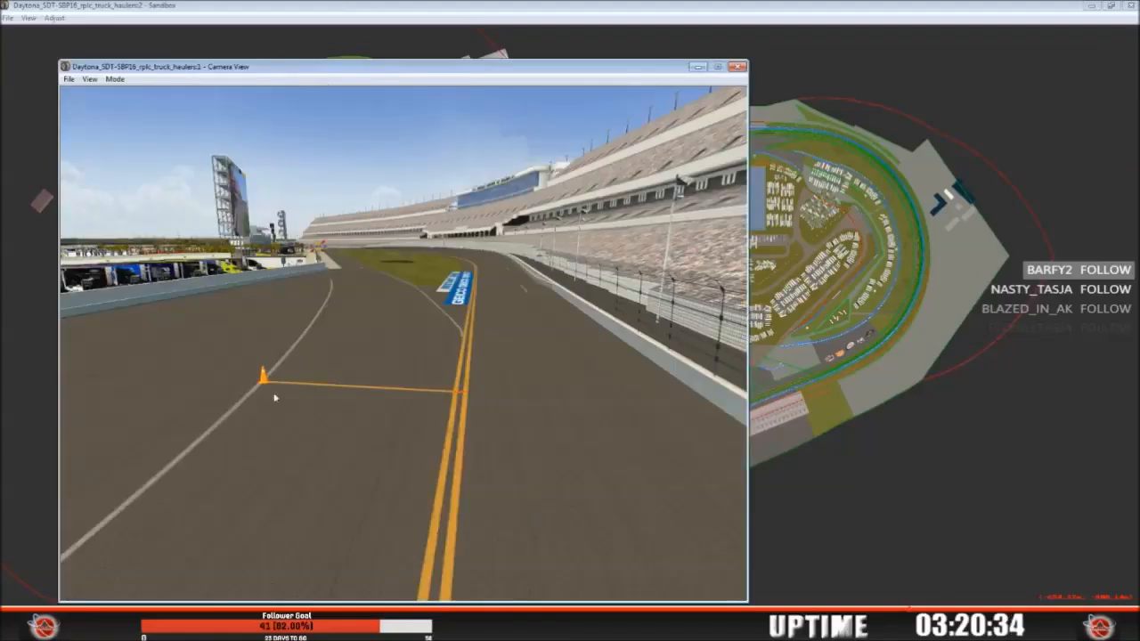
click(115, 79)
click(138, 106)
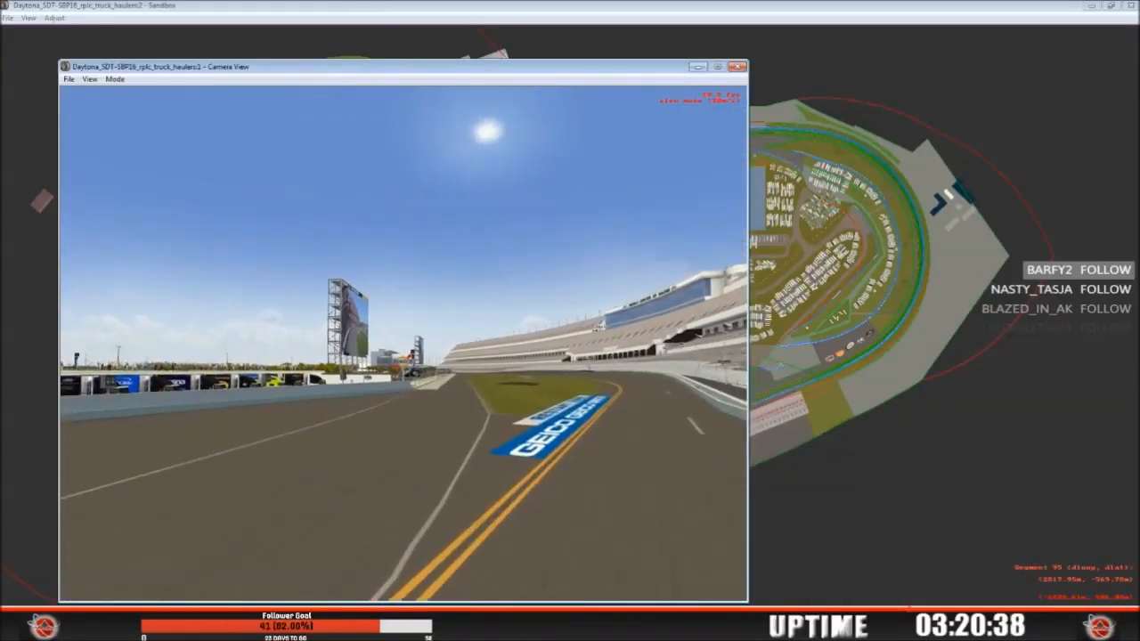
key(Left)
key(Right)
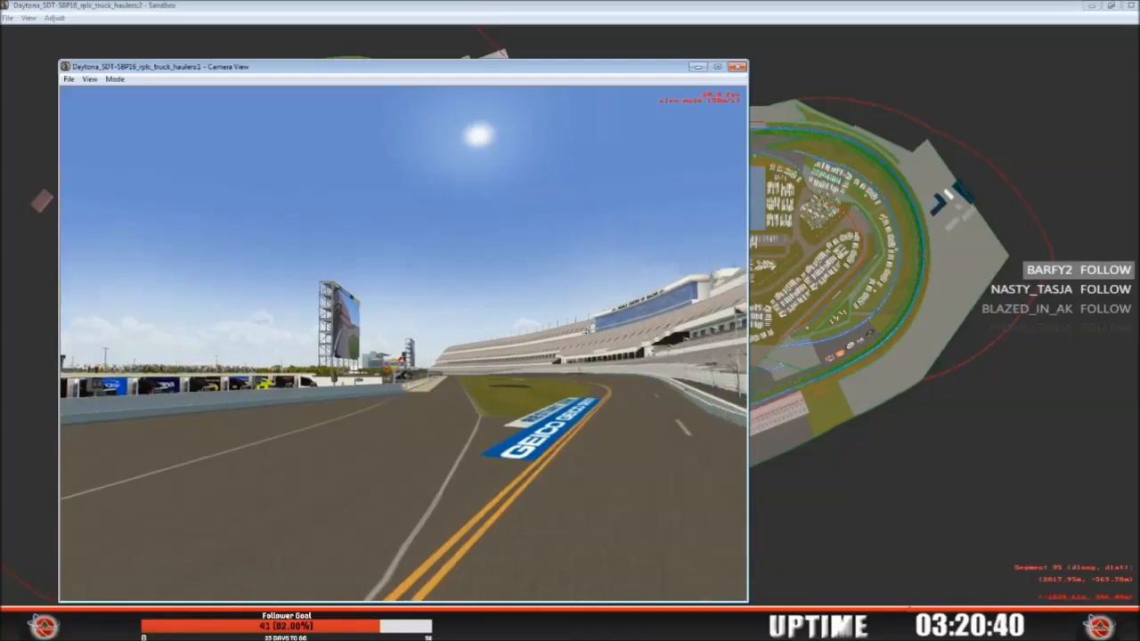
key(Right)
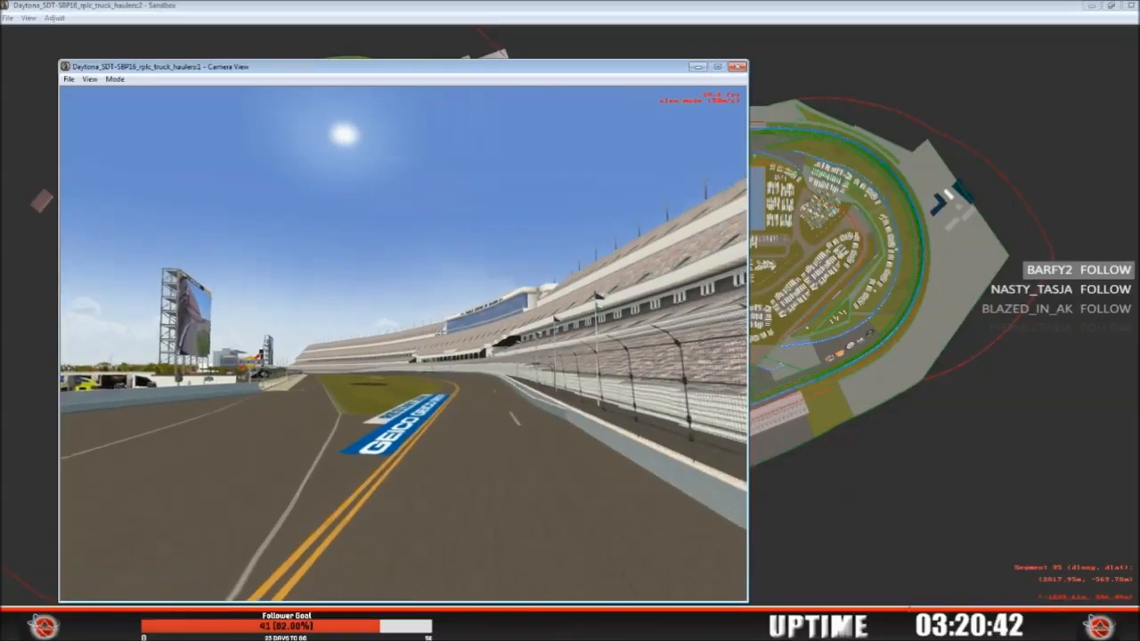
key(Right)
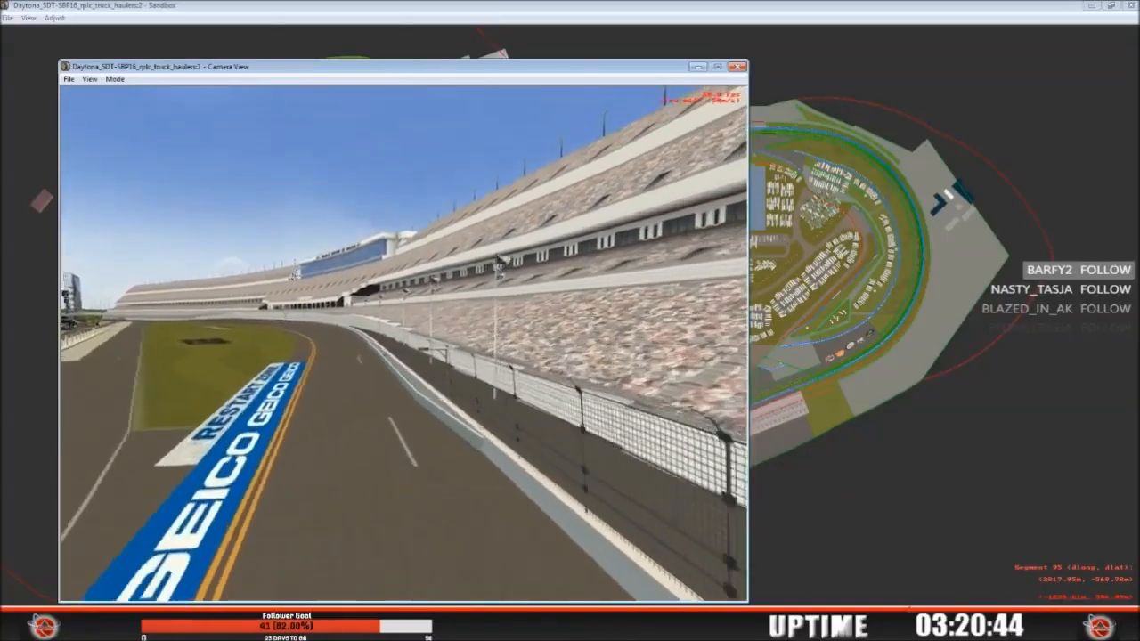
key(Left)
key(Down)
key(Right)
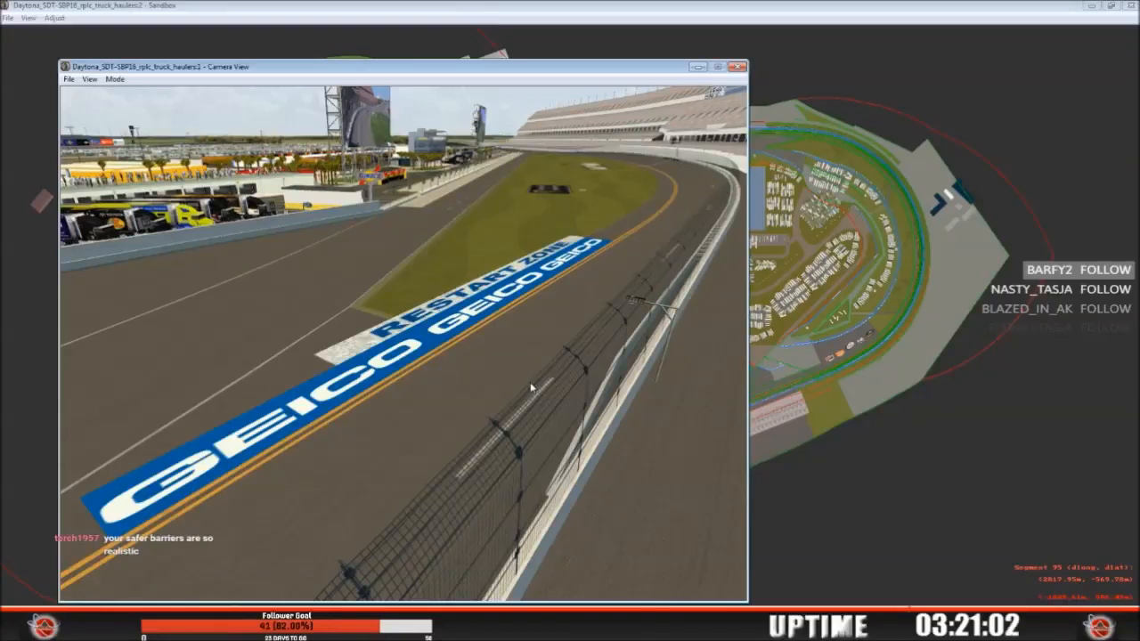
Step: Re-enter Slew Mode and fly over the pit entry wall to the parked team haulers beside the garage
click(115, 79)
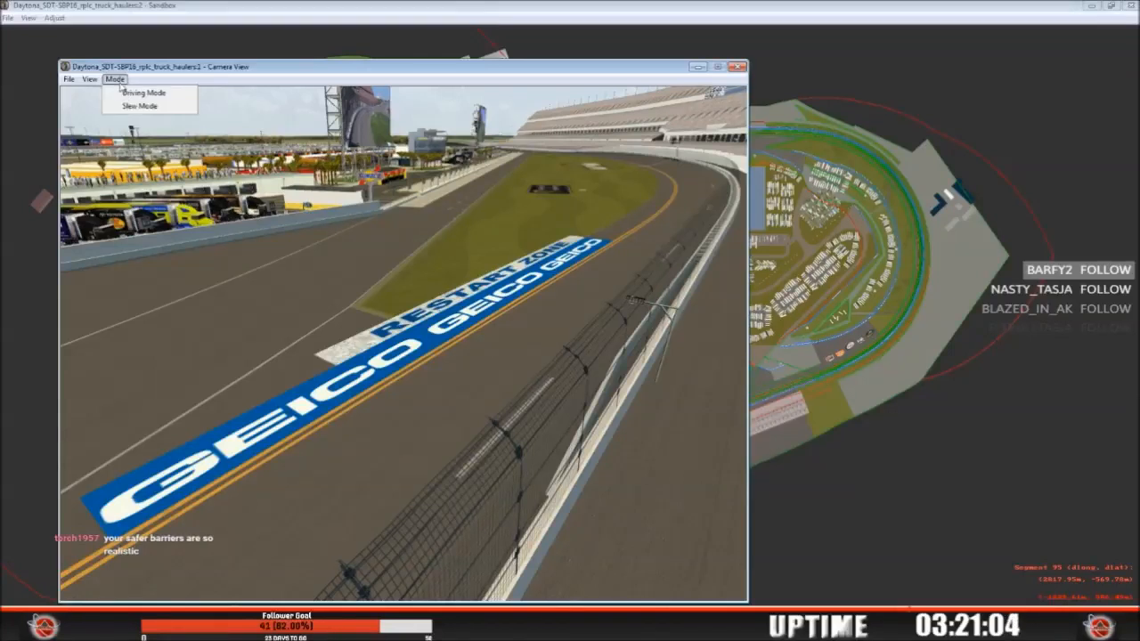
click(130, 106)
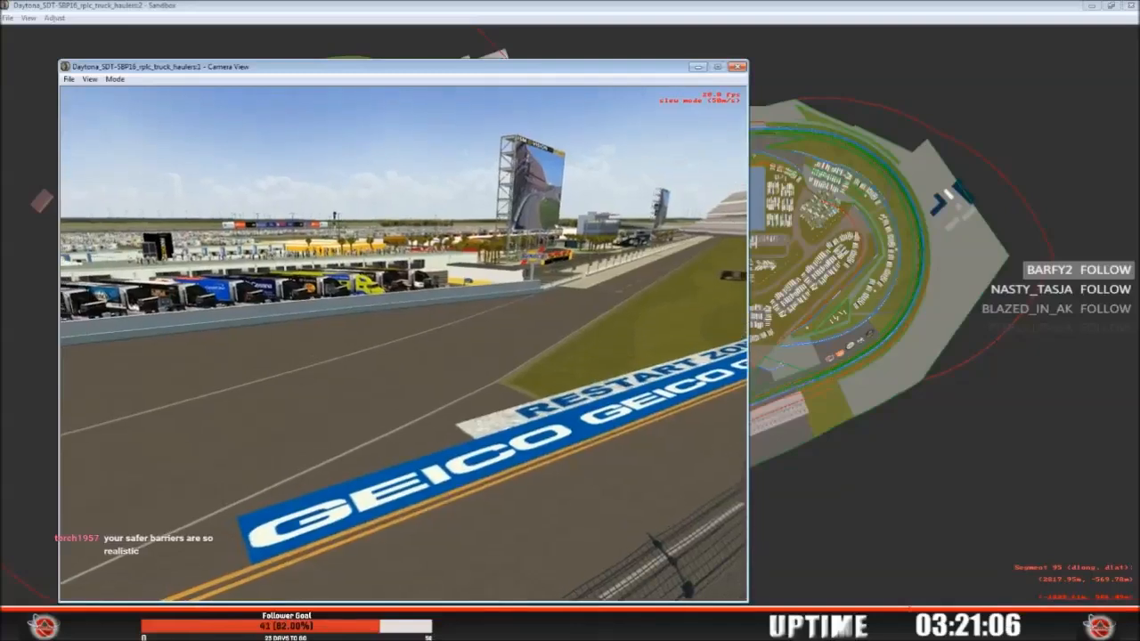
key(Up)
key(Right)
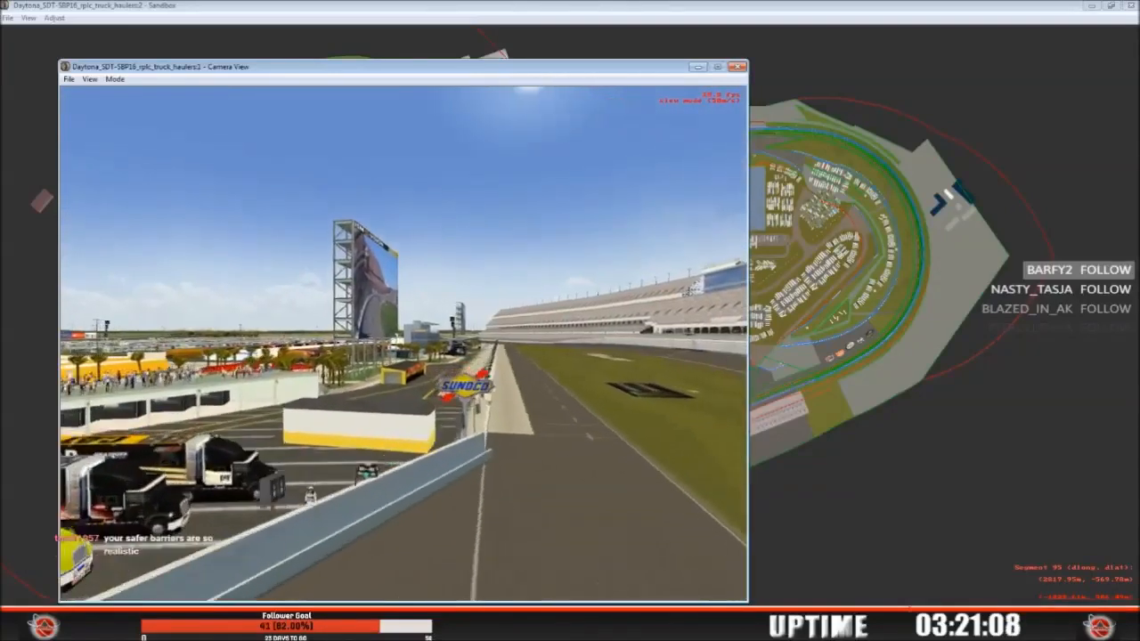
key(Left)
key(Down)
key(Right)
key(Up)
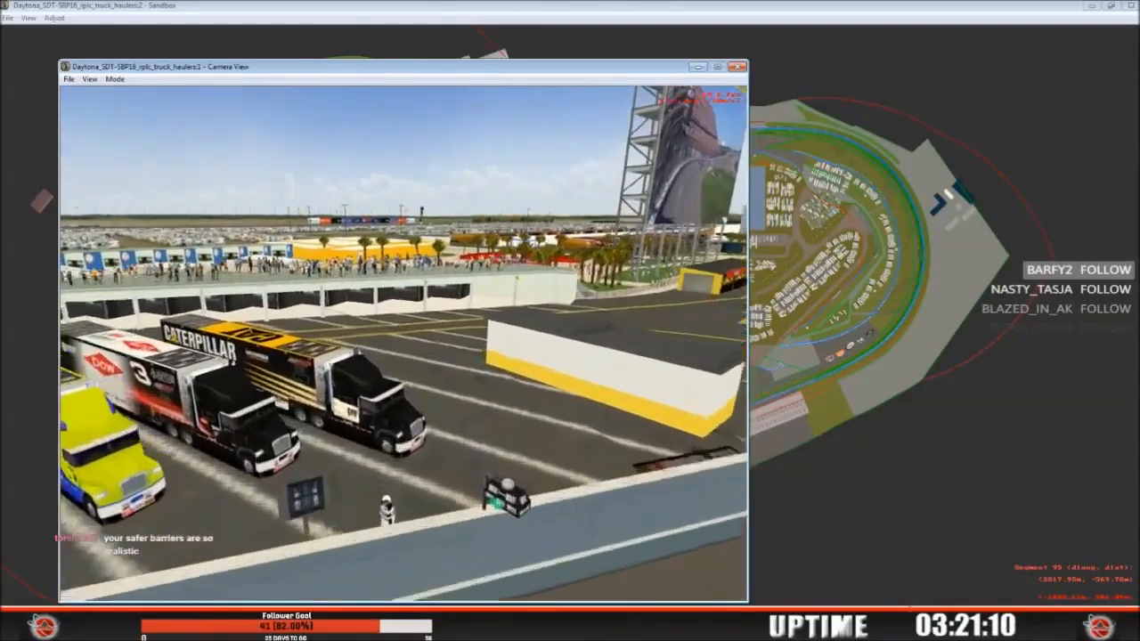
Step: Examine the row of team haulers and the spectators on the garage roof, and head towards the big video screen
key(Left)
key(Down)
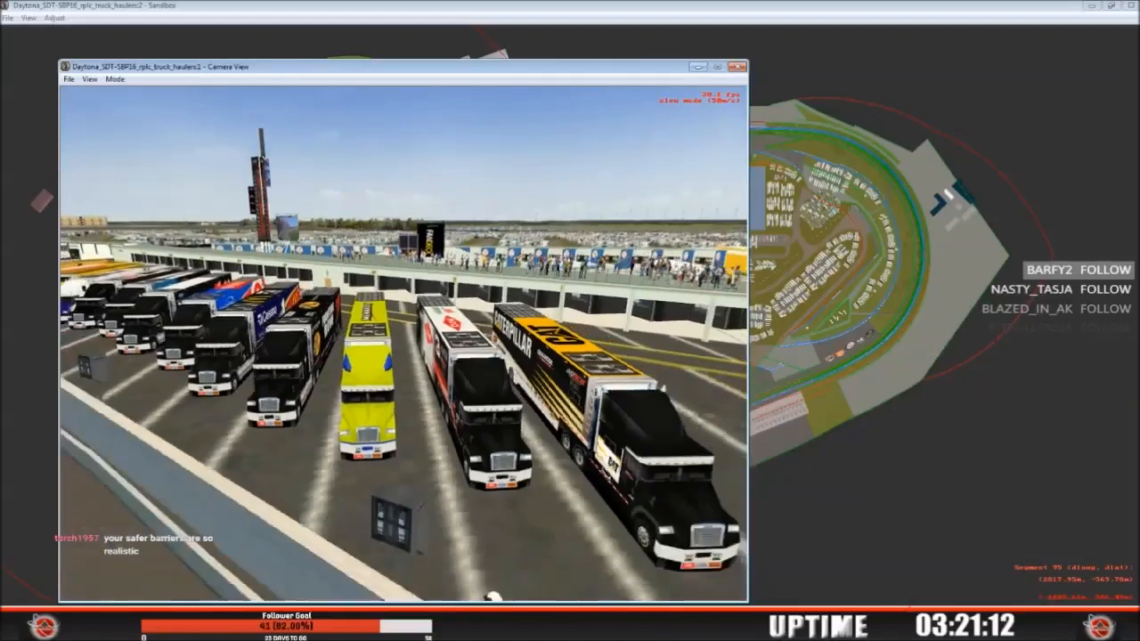
key(Right)
key(Right)
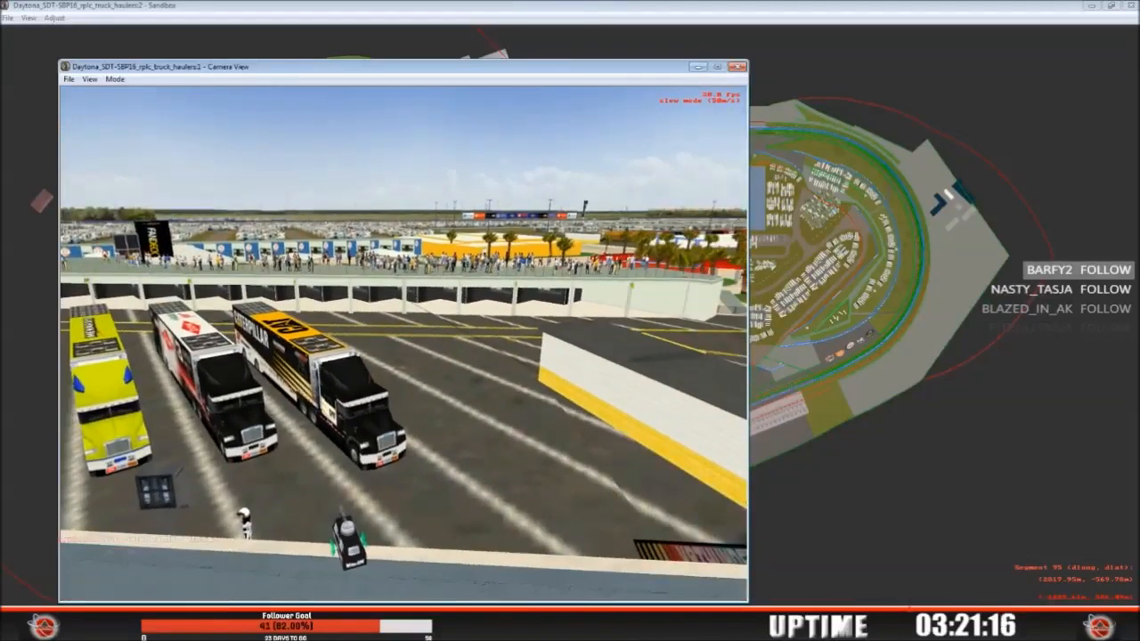
key(Up)
key(Right)
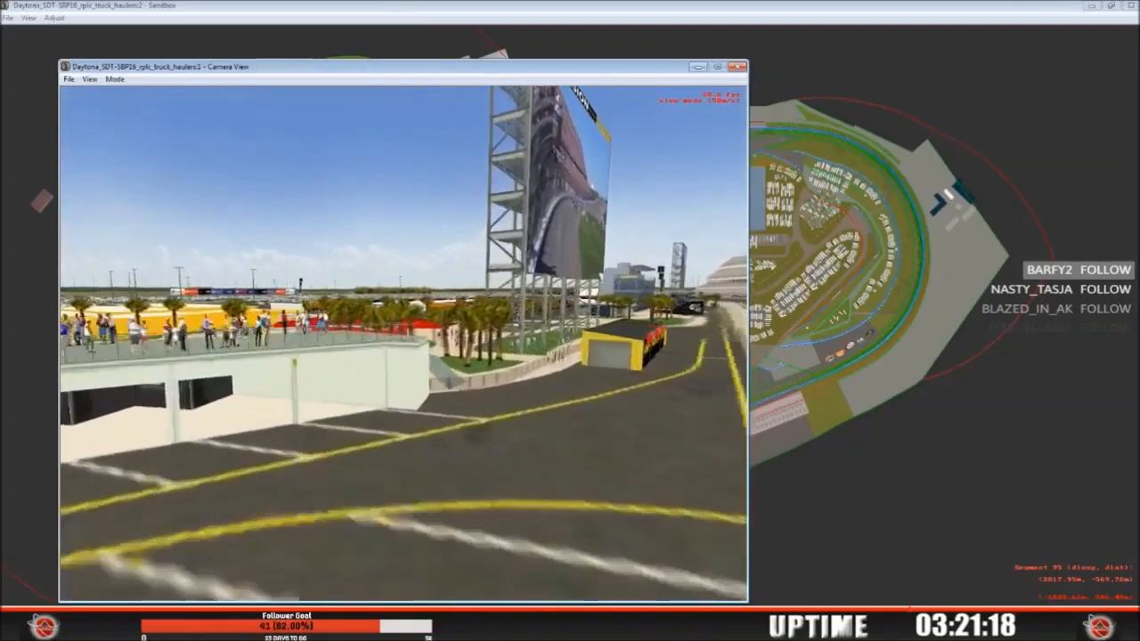
Step: Fly around the team haulers and across the garage roof to examine the spectators and the FANDECK sign
key(Up)
key(Left)
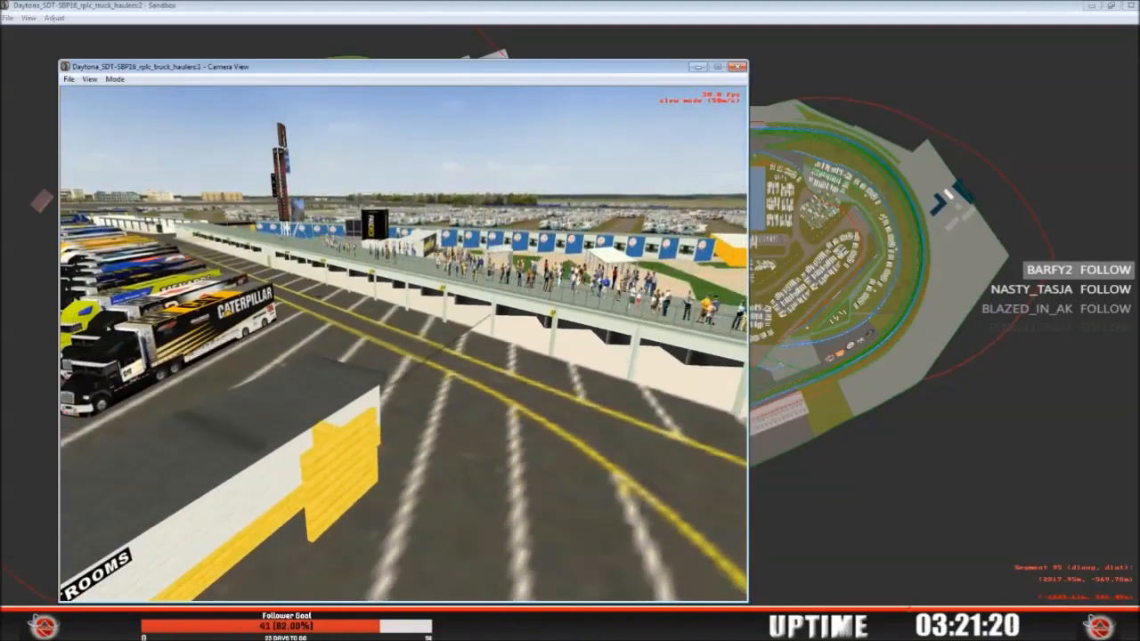
key(Right)
key(Down)
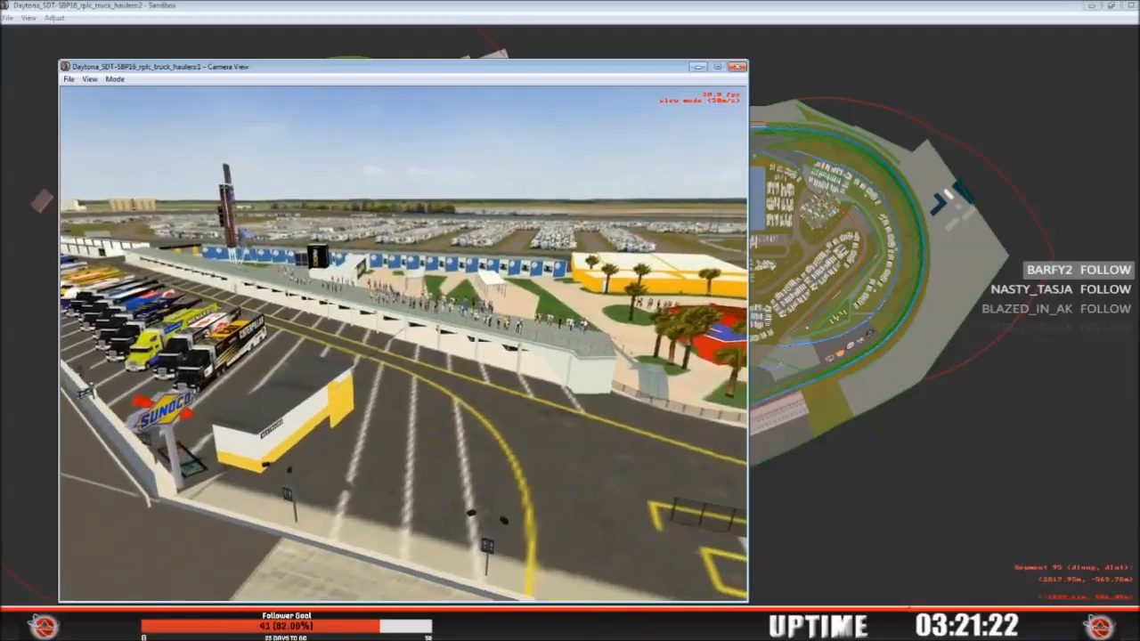
key(Up)
key(Up)
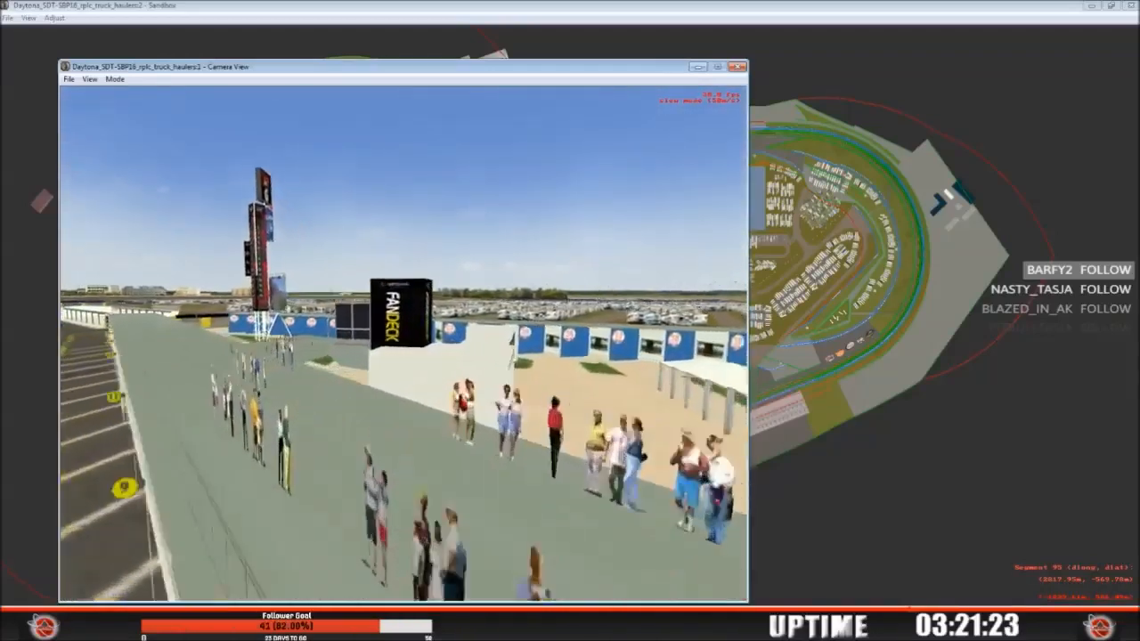
key(Down)
key(Right)
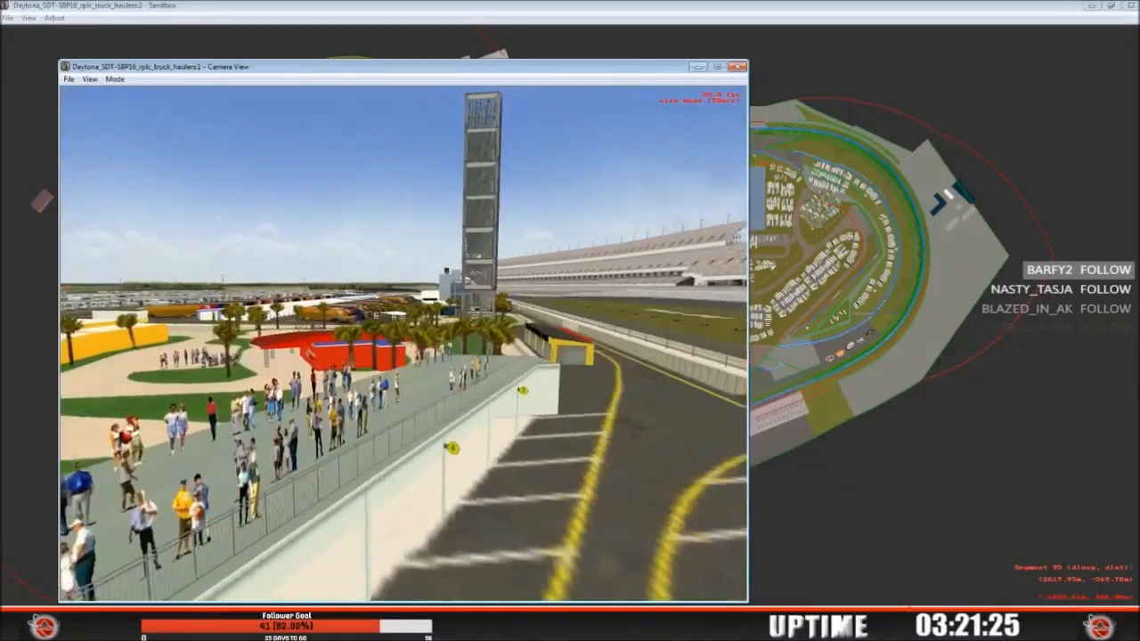
Step: Fly to the UNOH and Coca-Cola branded building beneath the big video screen and examine its signage up close
key(Up)
key(Up)
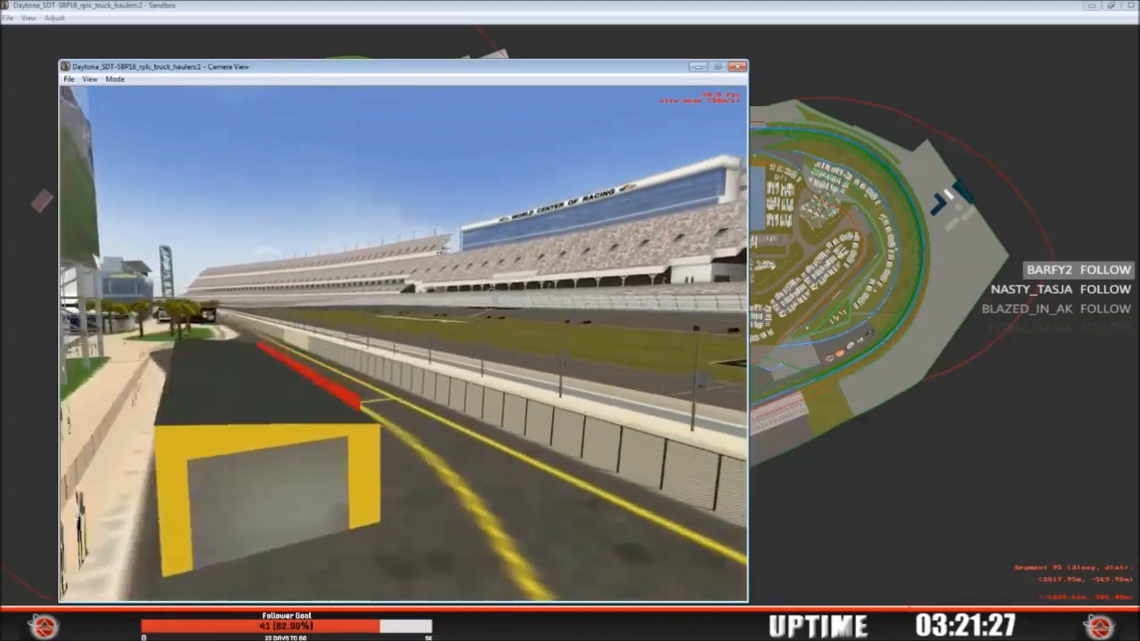
key(Left)
key(Down)
key(Right)
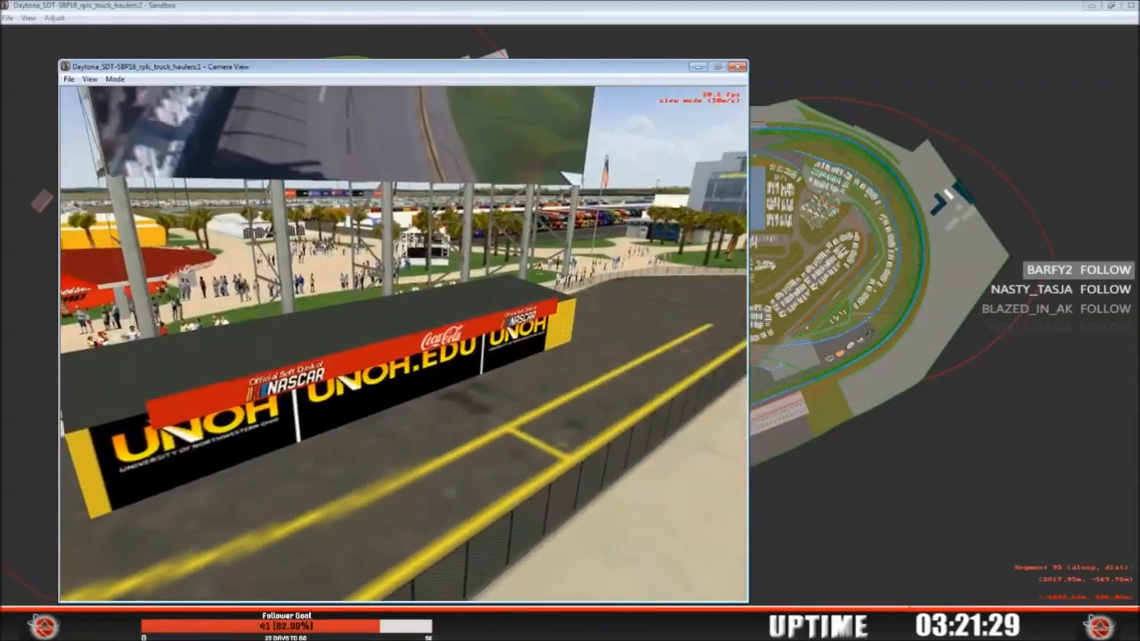
key(Up)
key(Down)
key(Left)
key(Right)
key(Left)
key(Up)
key(Up)
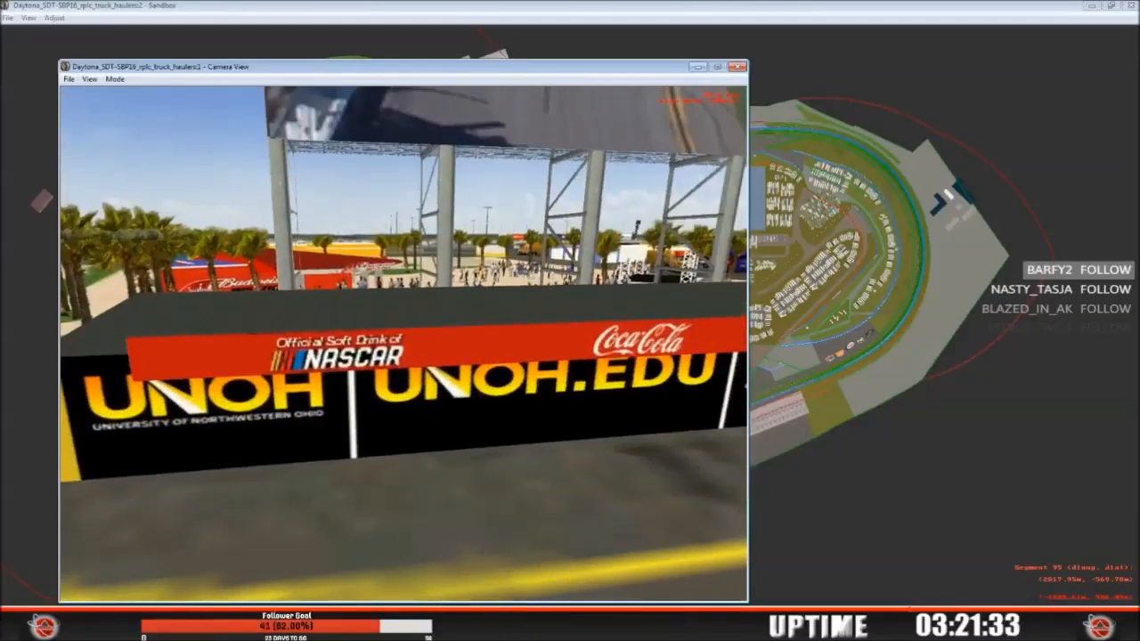
Step: Fly along pit road to examine victory lane, the Daytona International Speedway building and the palm-lined spectator area with haulers behind
key(Down)
key(Right)
key(Up)
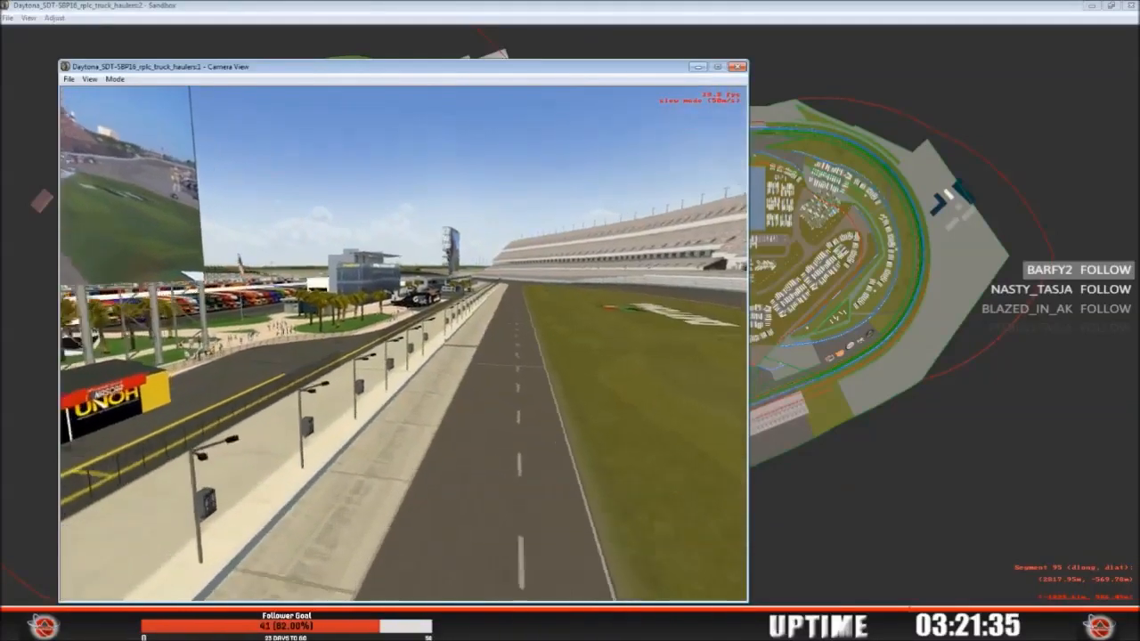
key(Up)
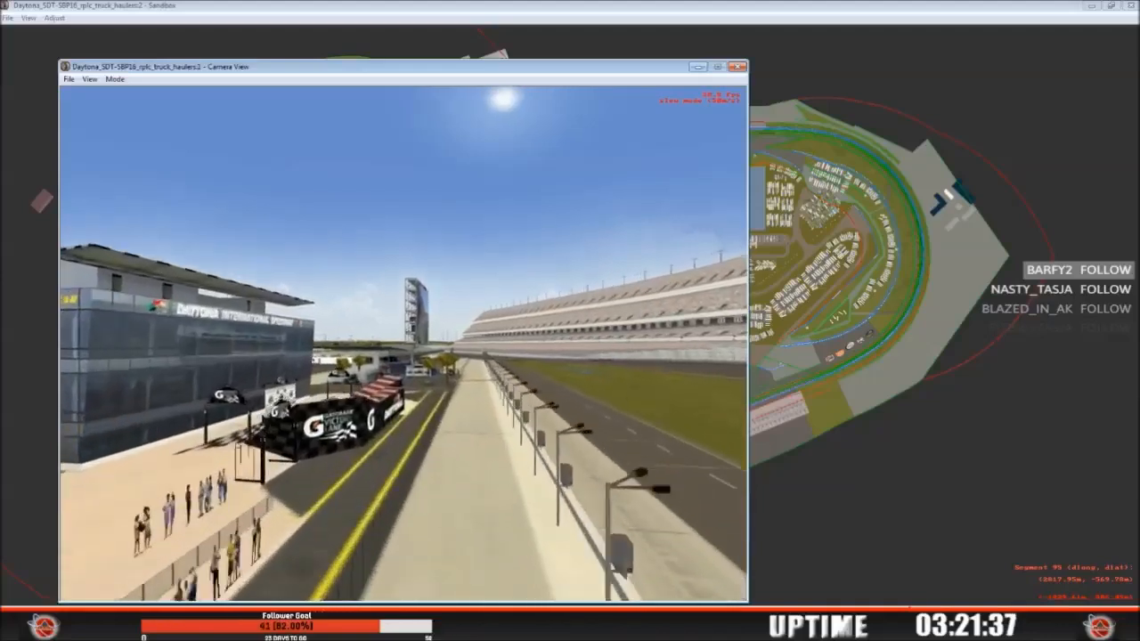
key(Down)
key(Right)
key(Left)
key(Right)
key(Left)
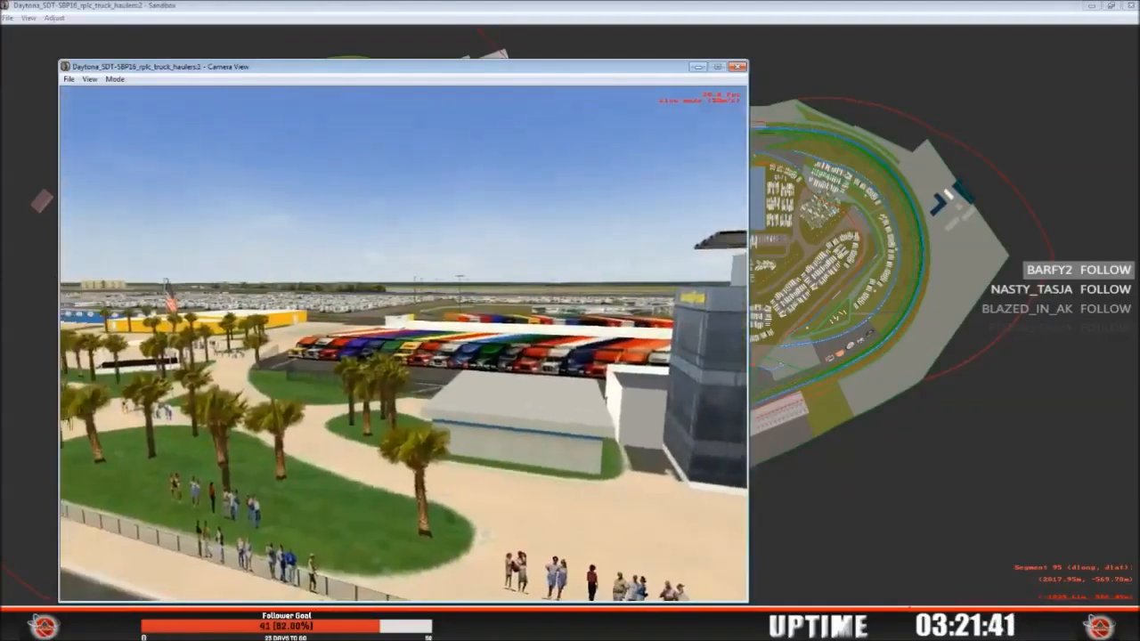
key(Right)
key(Down)
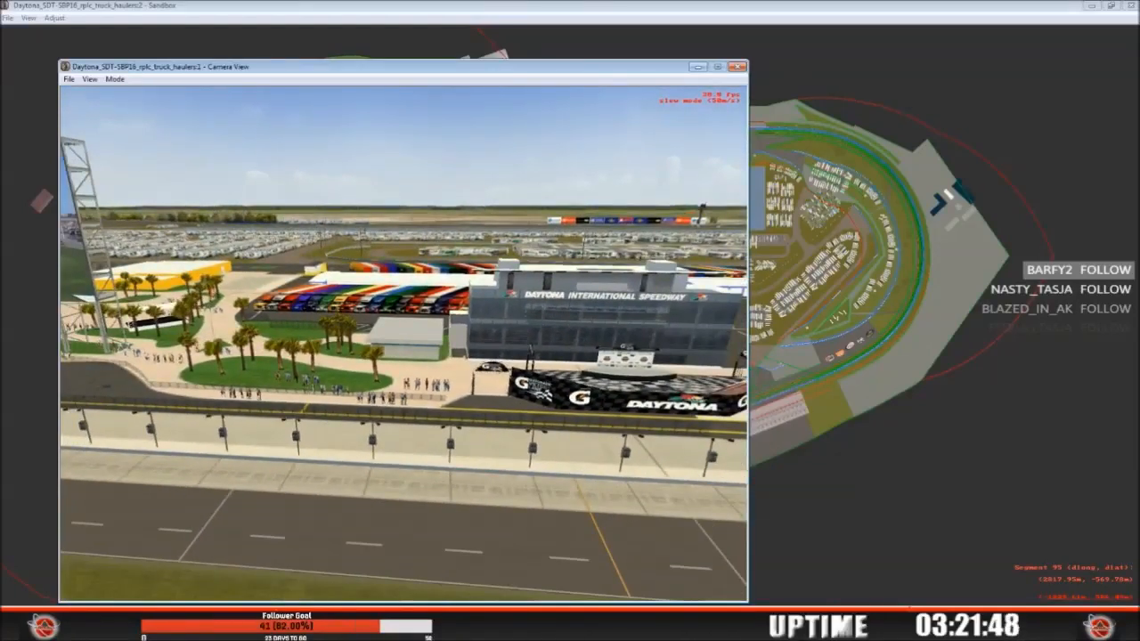
Step: Pull back high above the frontstretch to view the painted DAYTONA logo and the start/finish line
key(Down)
key(Right)
key(Down)
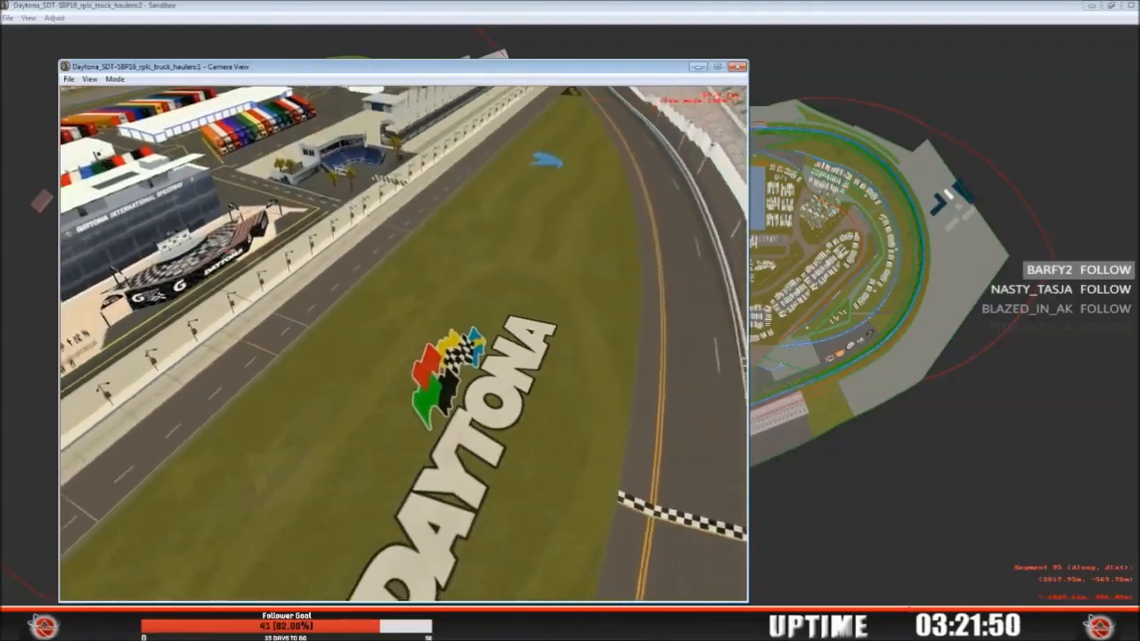
key(Down)
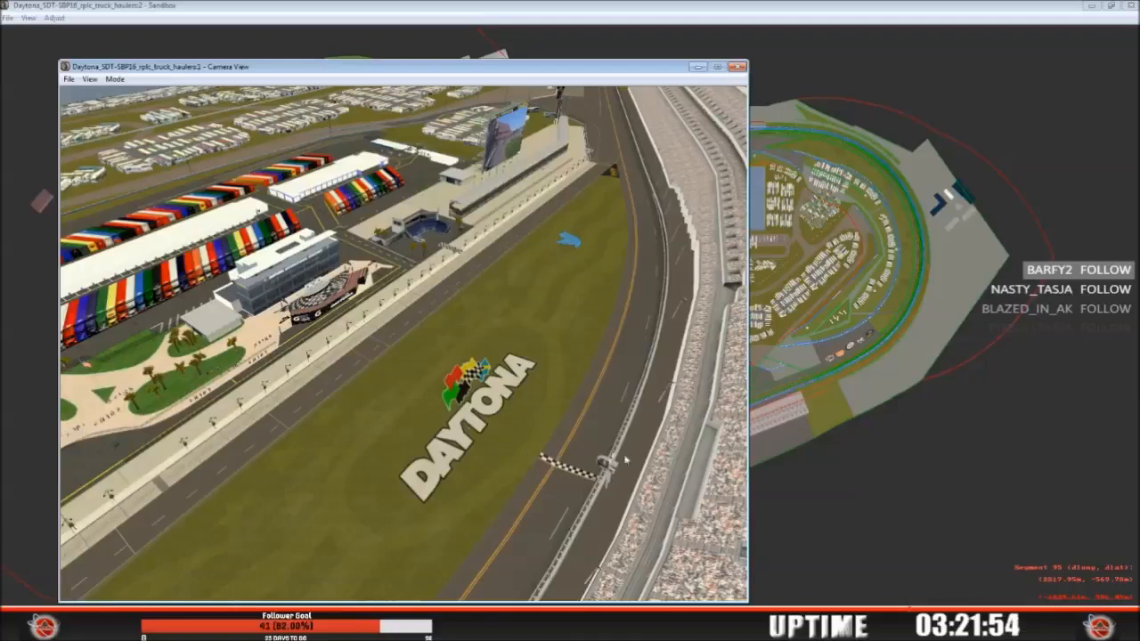
Step: Re-enter Slew Mode and examine the outer wall, catch fence and foam blocks near the start/finish line at track level
click(115, 79)
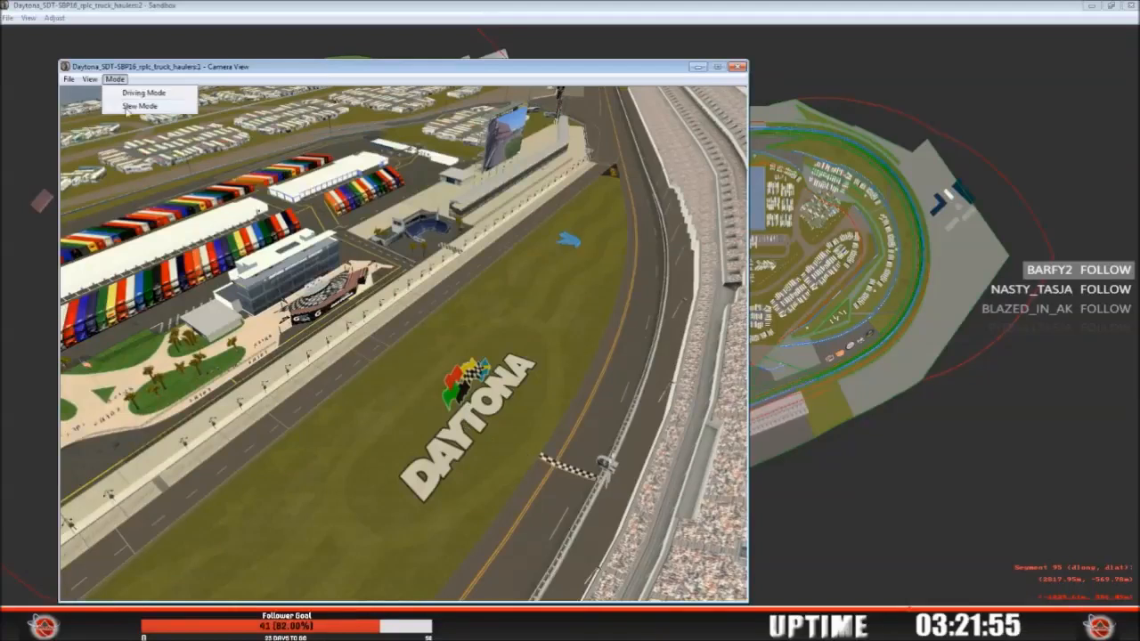
click(124, 104)
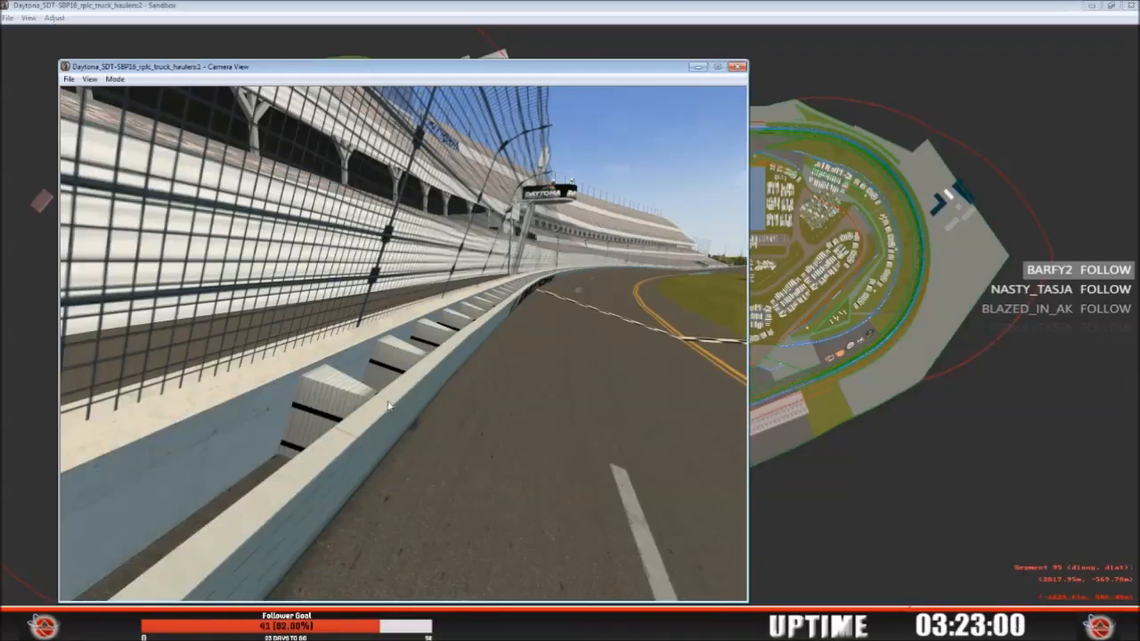
click(115, 78)
click(129, 110)
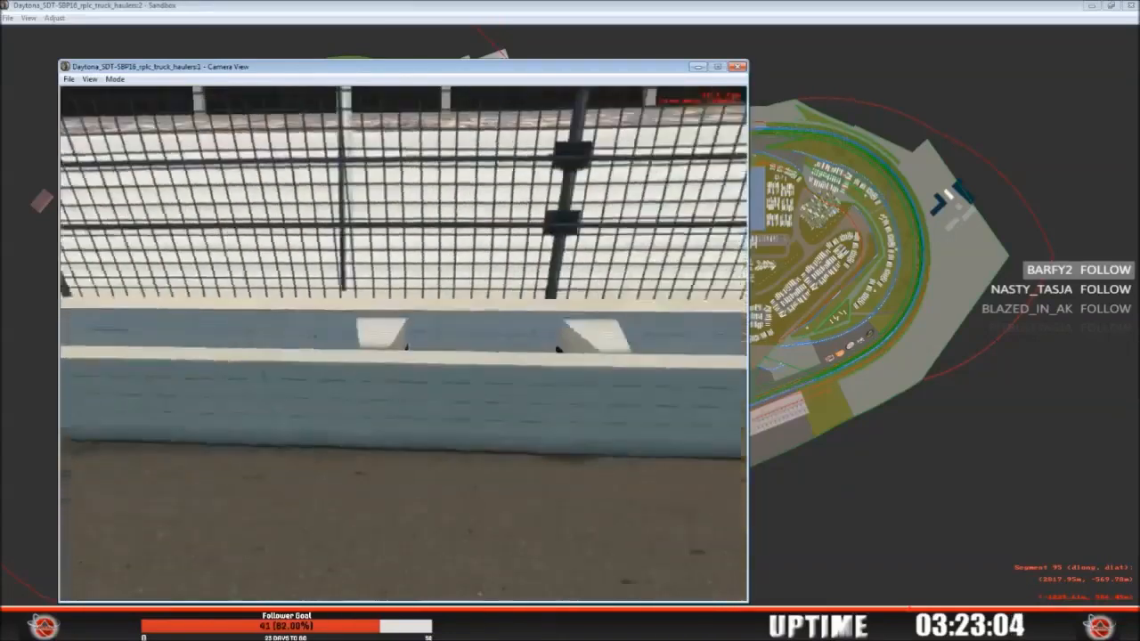
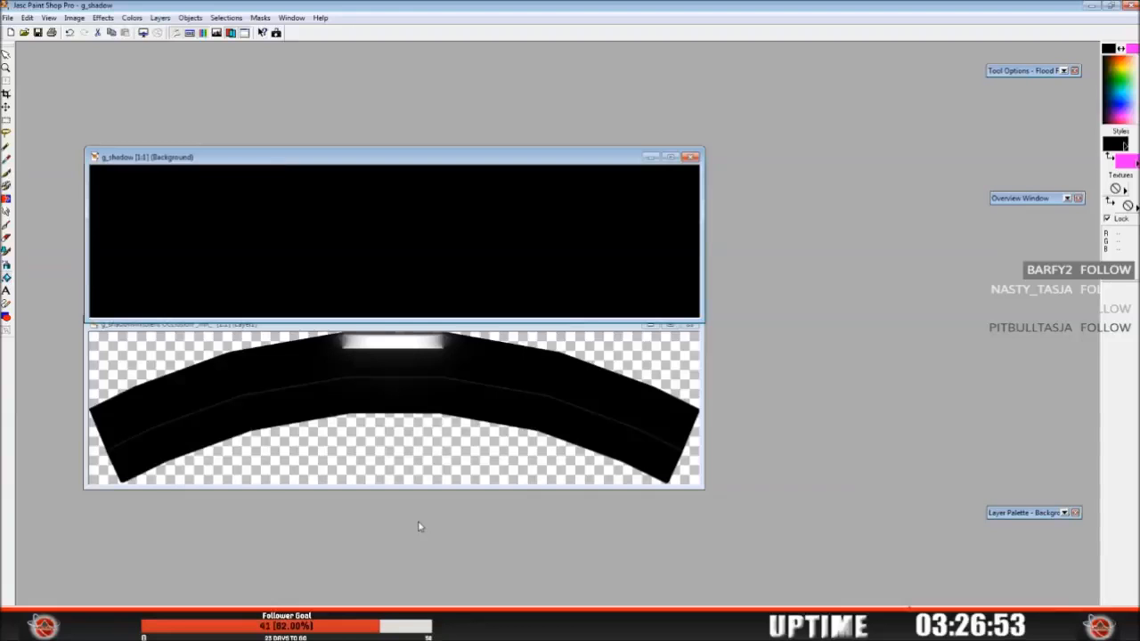
Step: Close the g_shadowAmbient Occlusion _MR_ and g_shadow images
click(90, 380)
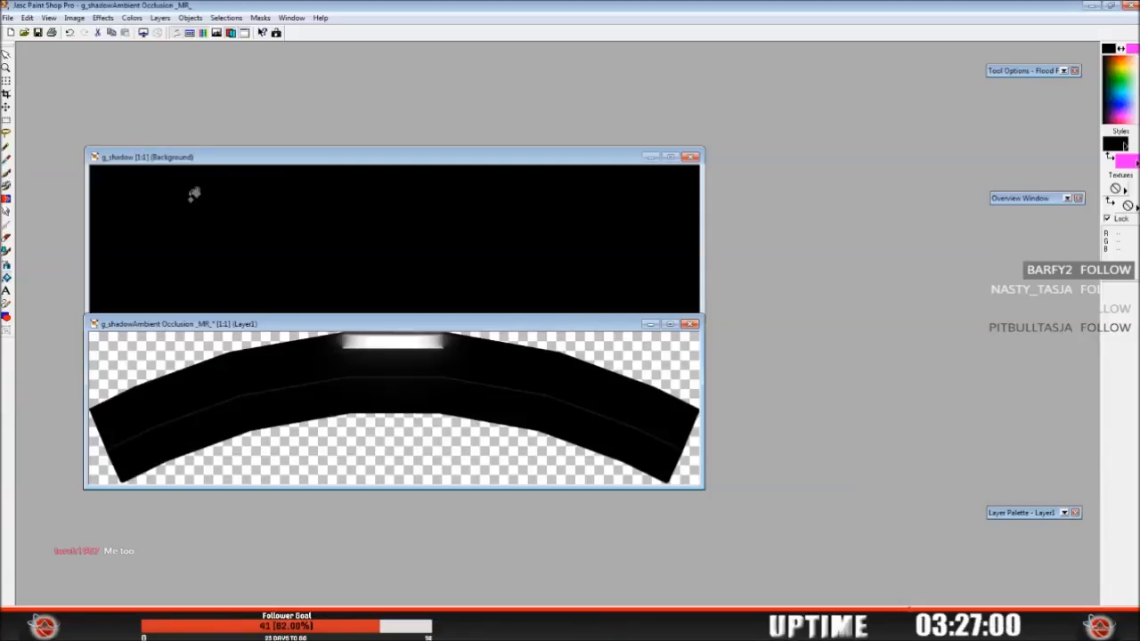
click(8, 17)
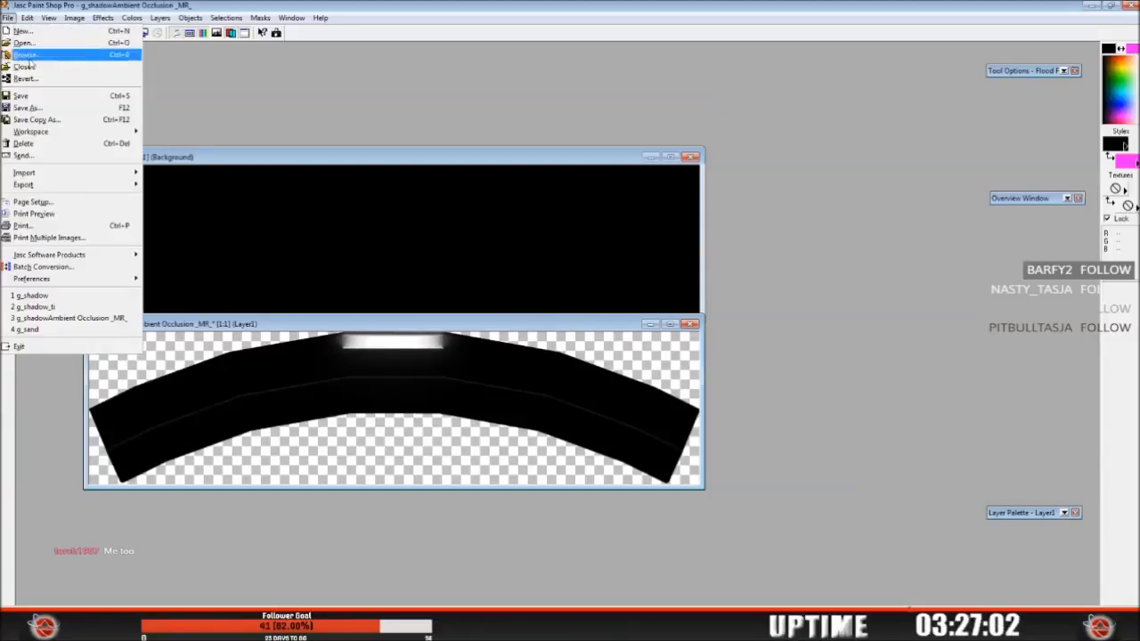
click(32, 68)
click(593, 340)
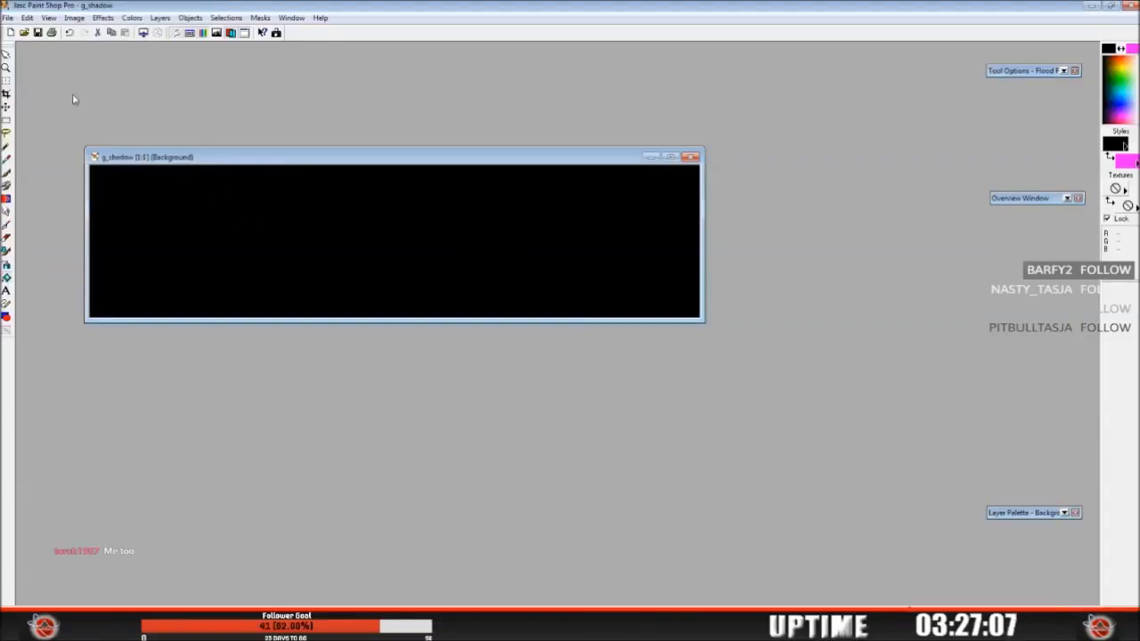
click(8, 18)
click(27, 67)
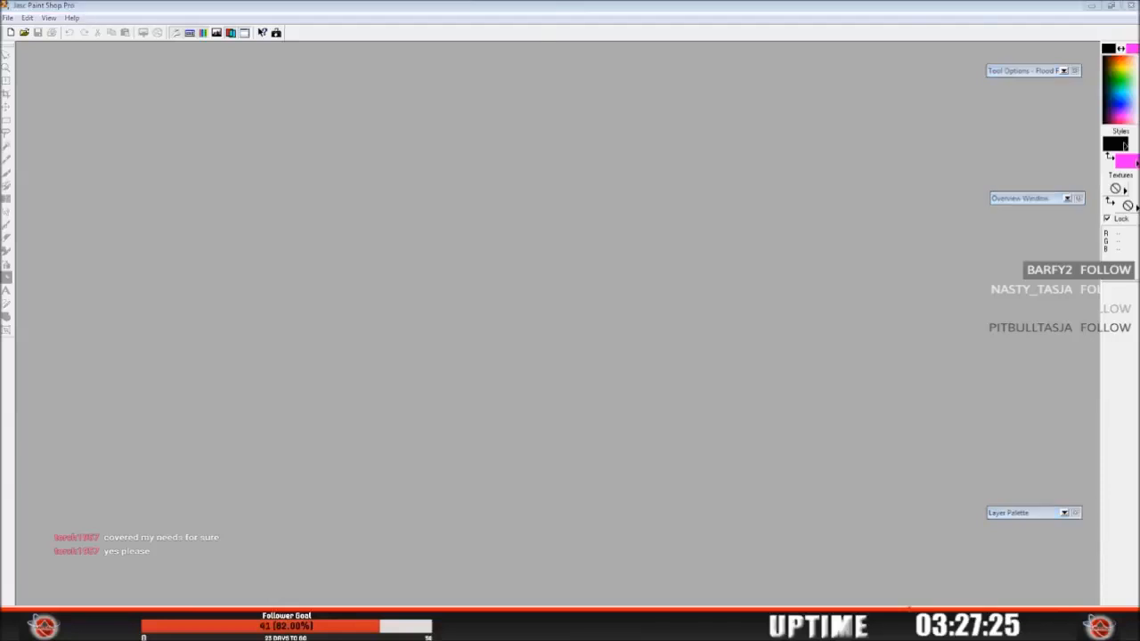
Step: Switch to 3ds Max and reset the g_seats_m01_(Max2014).max scene without saving its changes
key(alt+Tab)
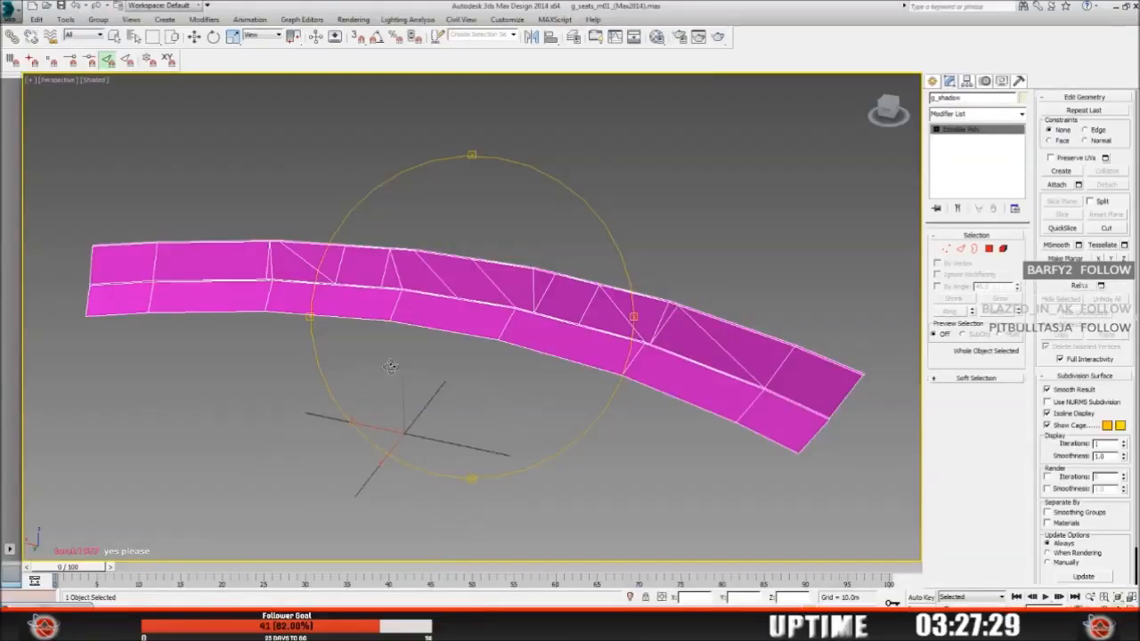
drag(428, 377, 439, 377)
click(19, 18)
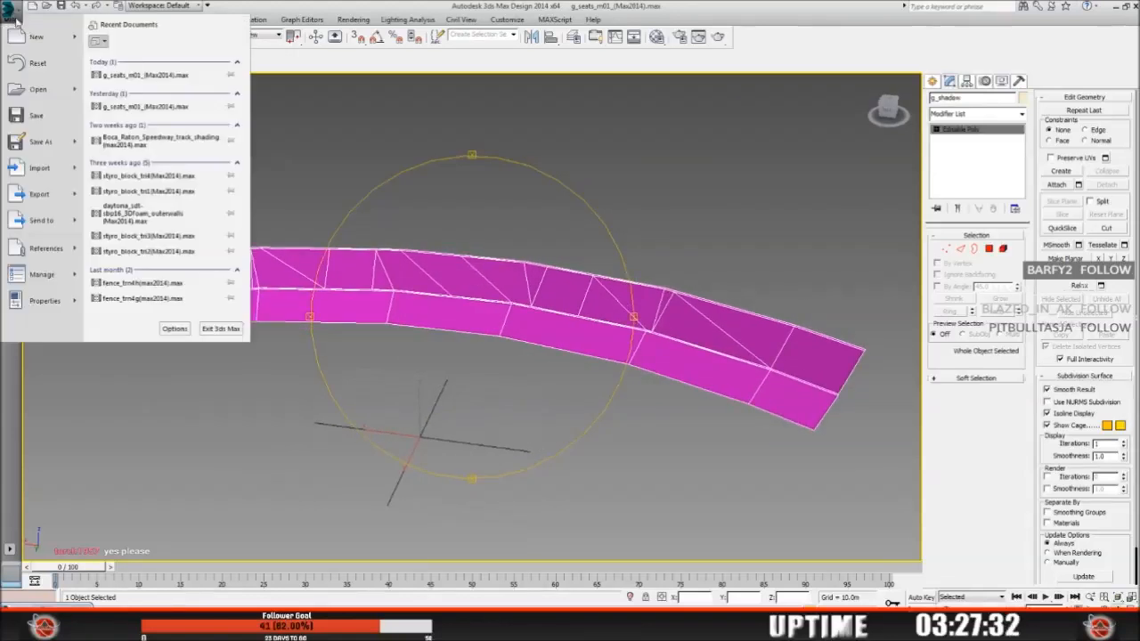
click(35, 61)
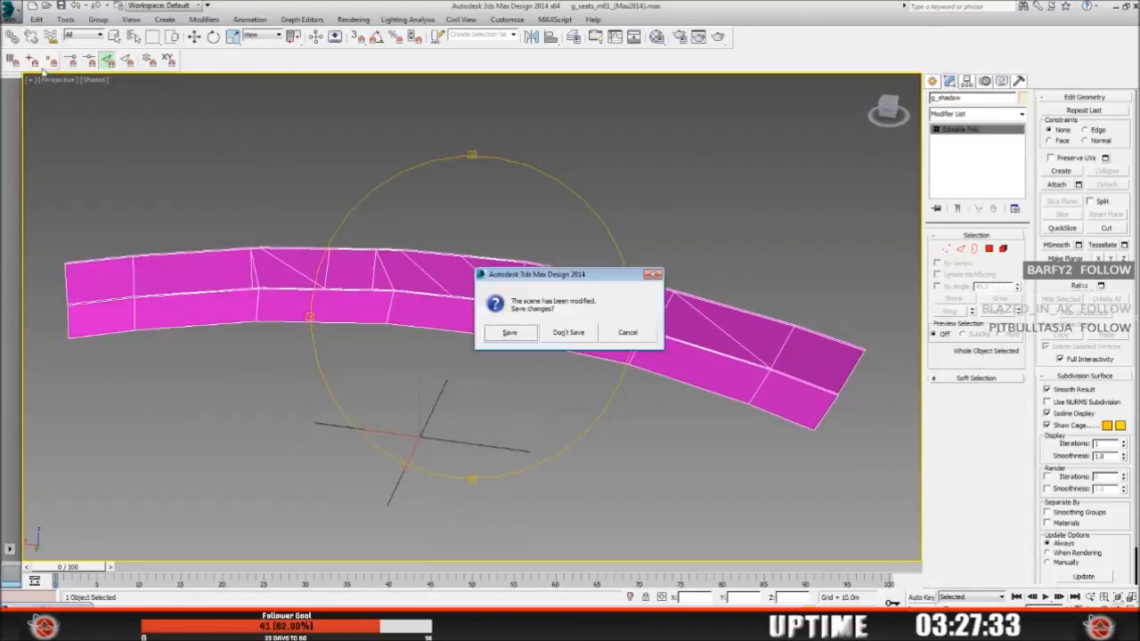
click(562, 334)
click(548, 314)
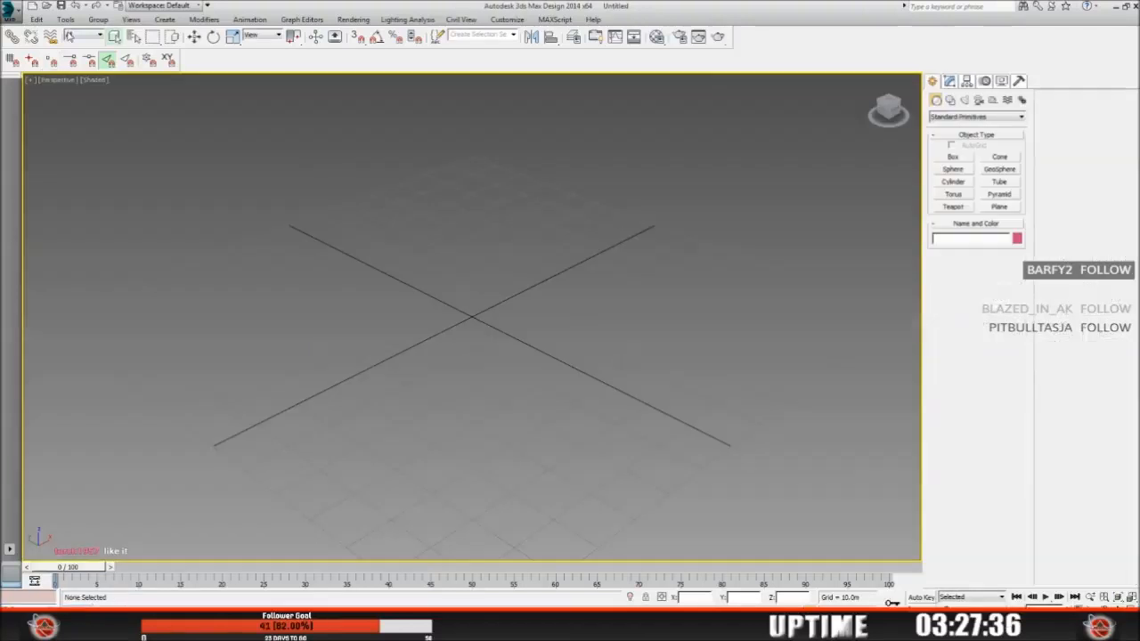
Step: Exit 3ds Max and Paint Shop Pro
click(13, 13)
click(220, 329)
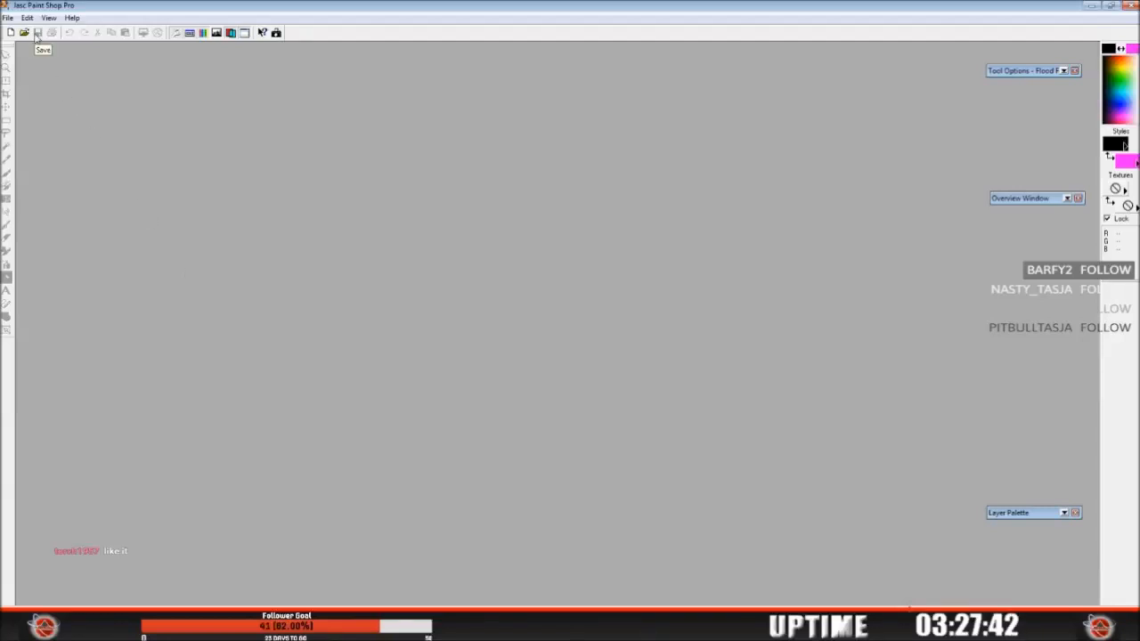
click(7, 18)
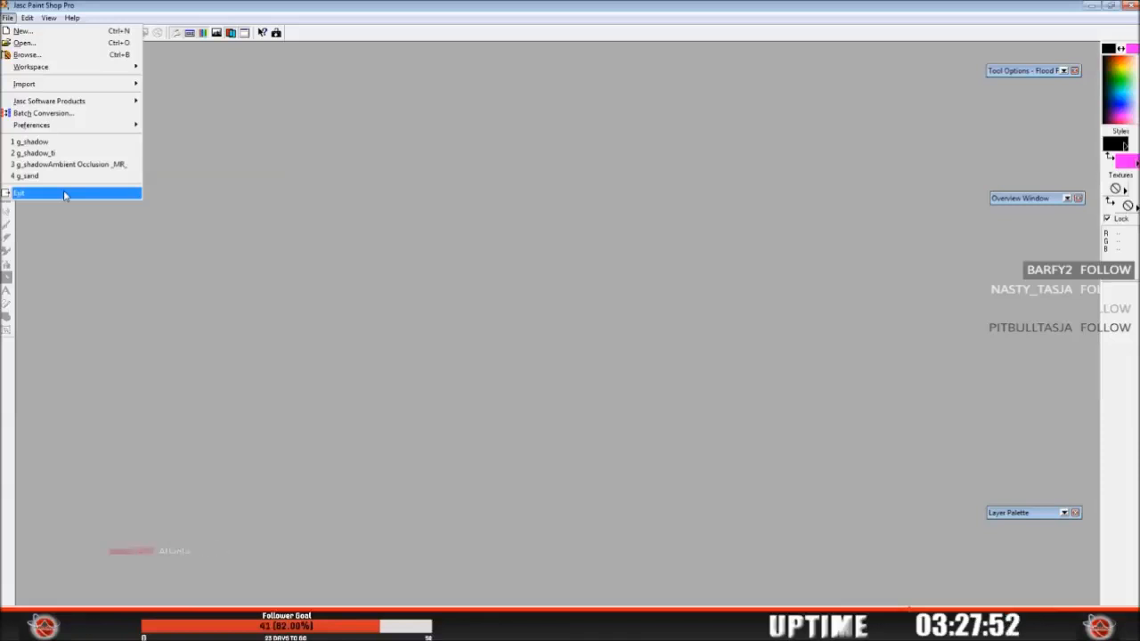
mouse_move(27, 20)
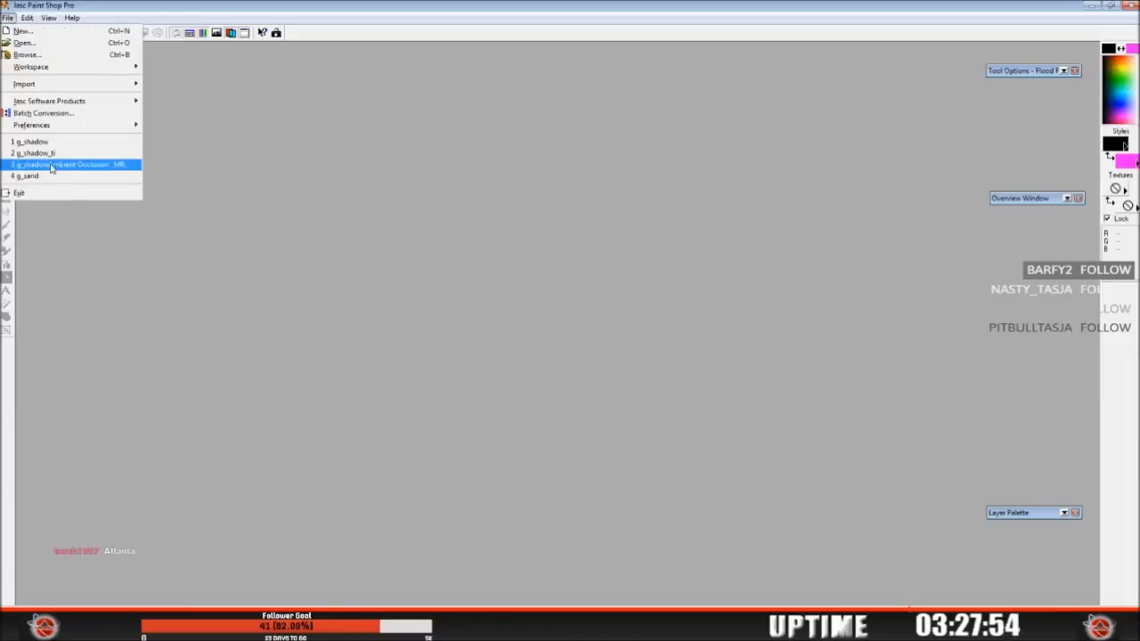
click(46, 194)
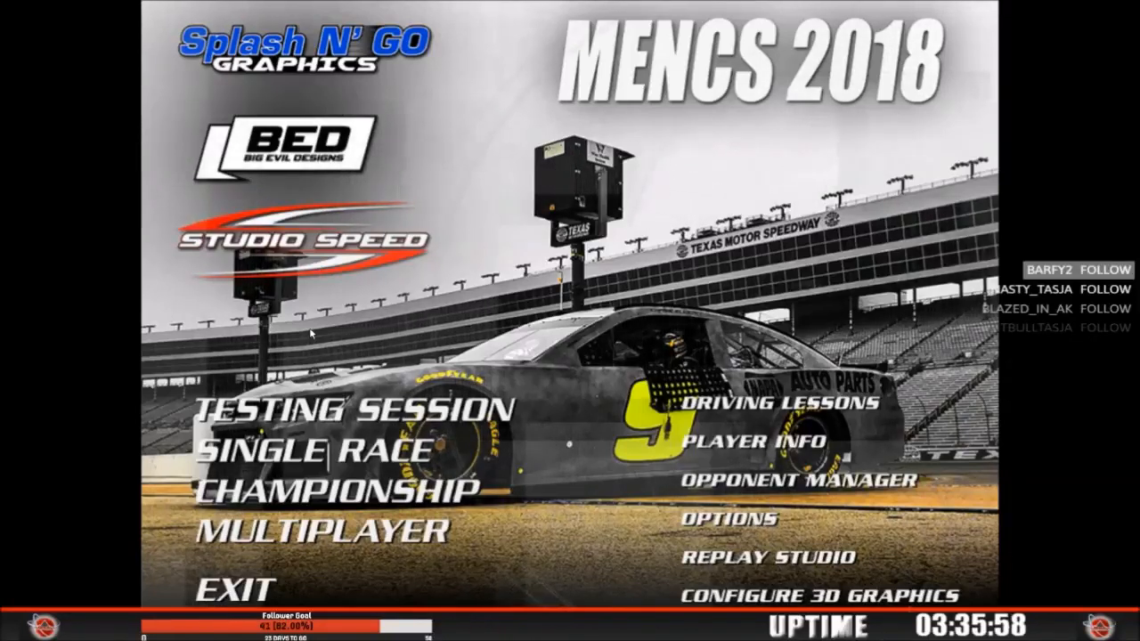
Step: Open a testing session in NR2003 and choose the Atlanta_2018_TE track
click(357, 410)
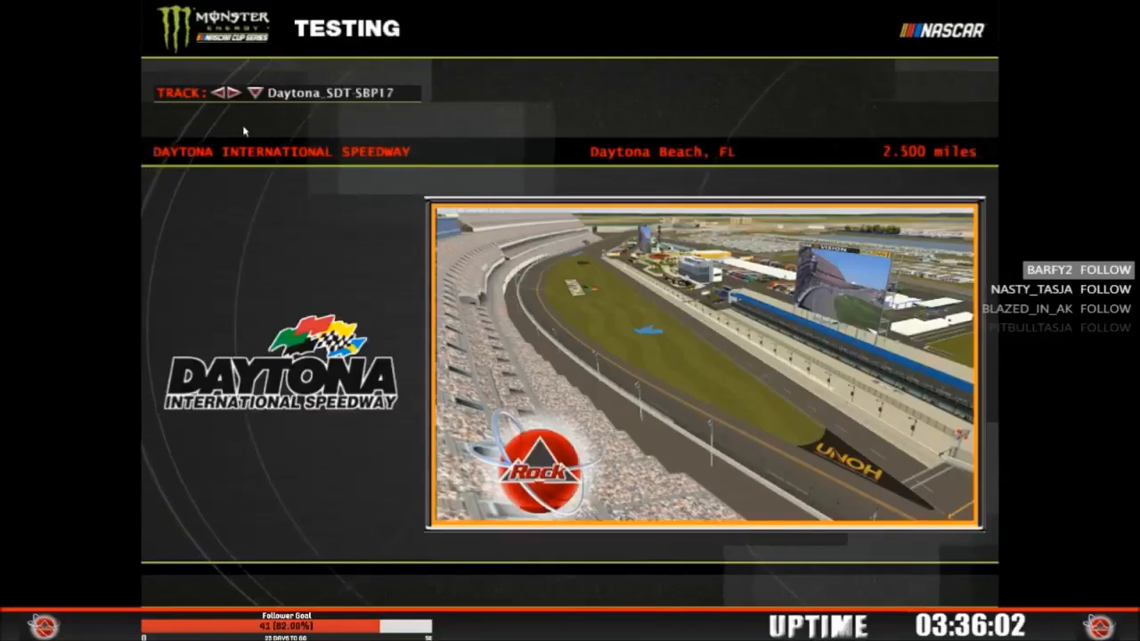
click(255, 93)
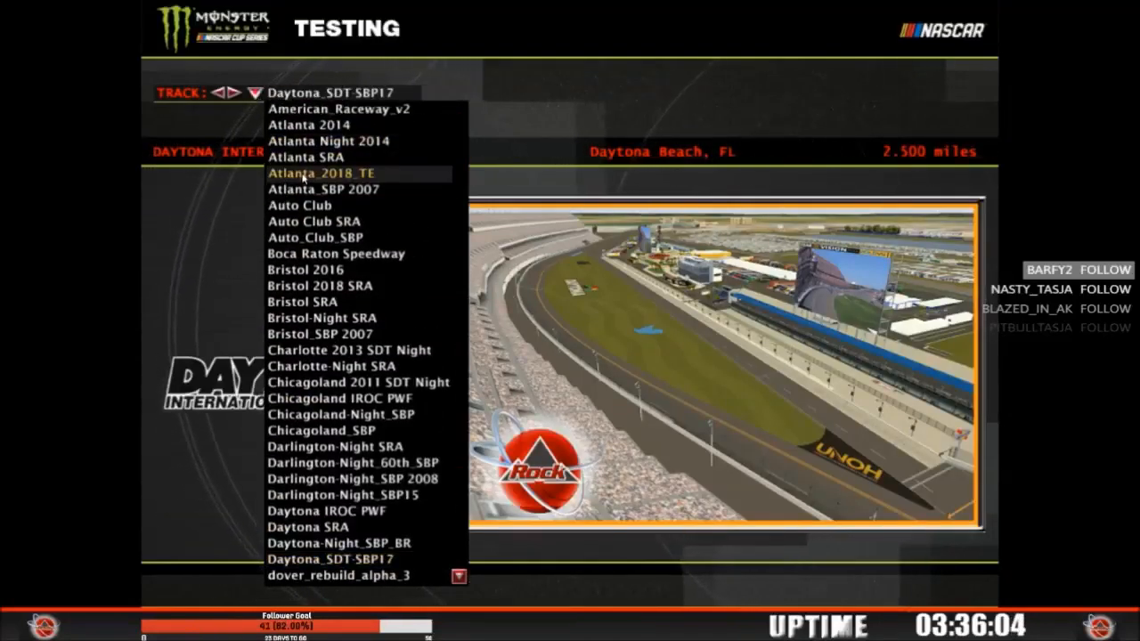
click(304, 175)
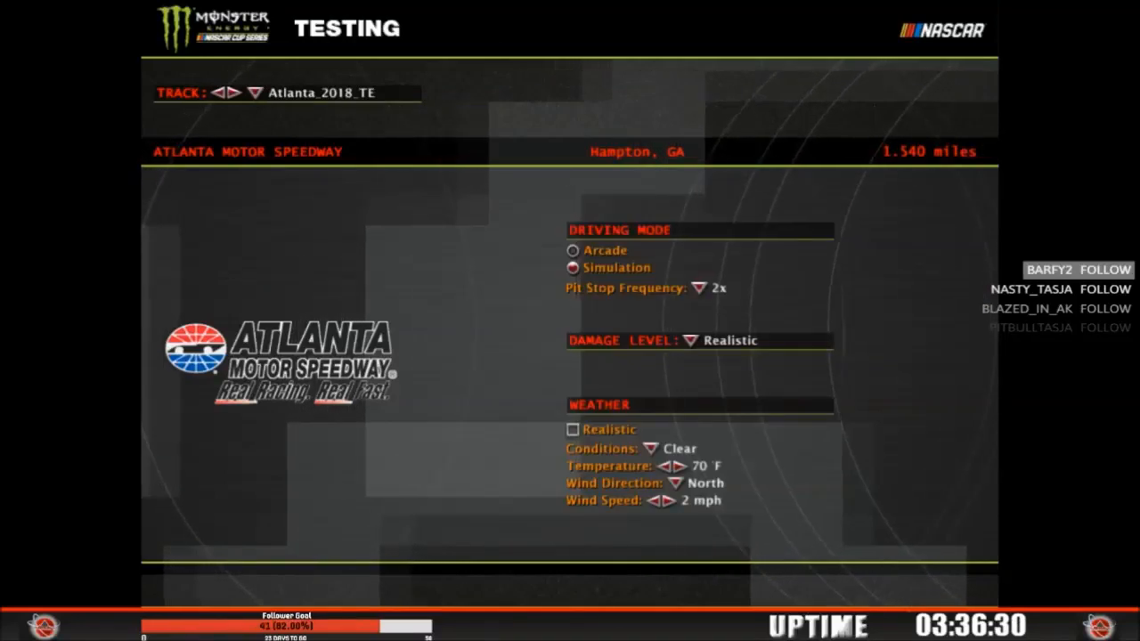
Step: Proceed to the garage for Atlanta_2018_TE and load the SBP_Custom car setup
click(623, 604)
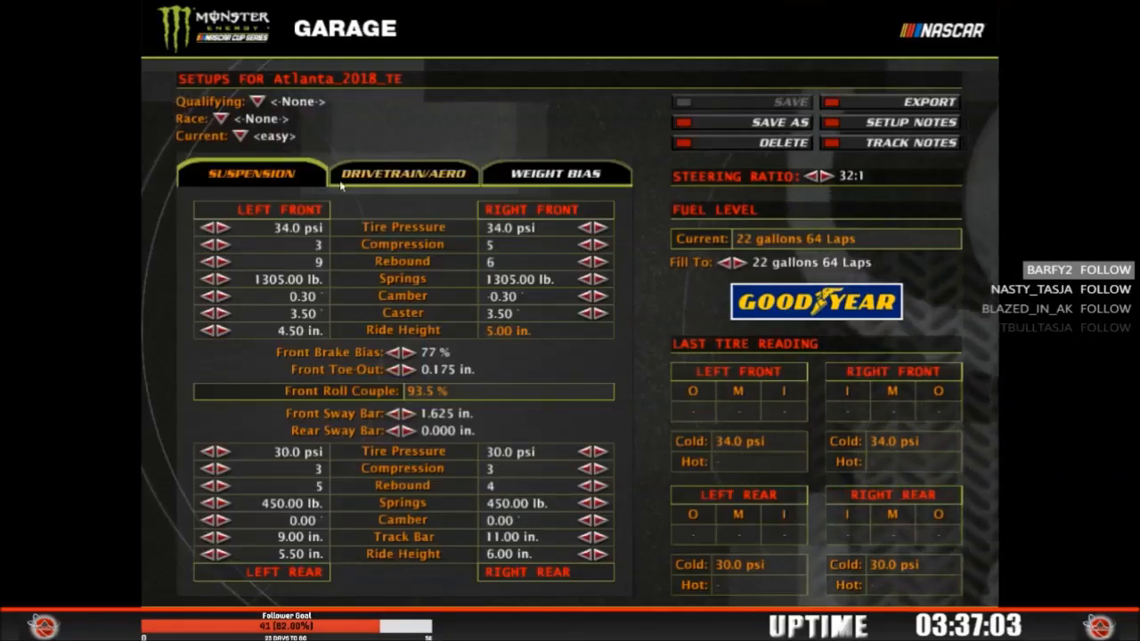
click(240, 137)
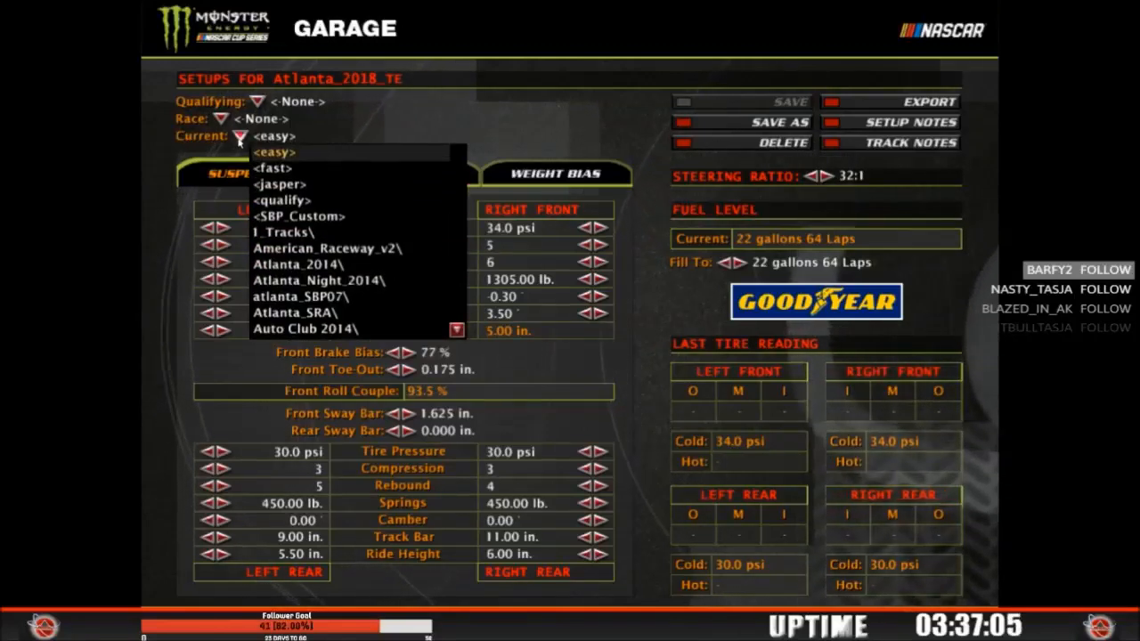
click(300, 217)
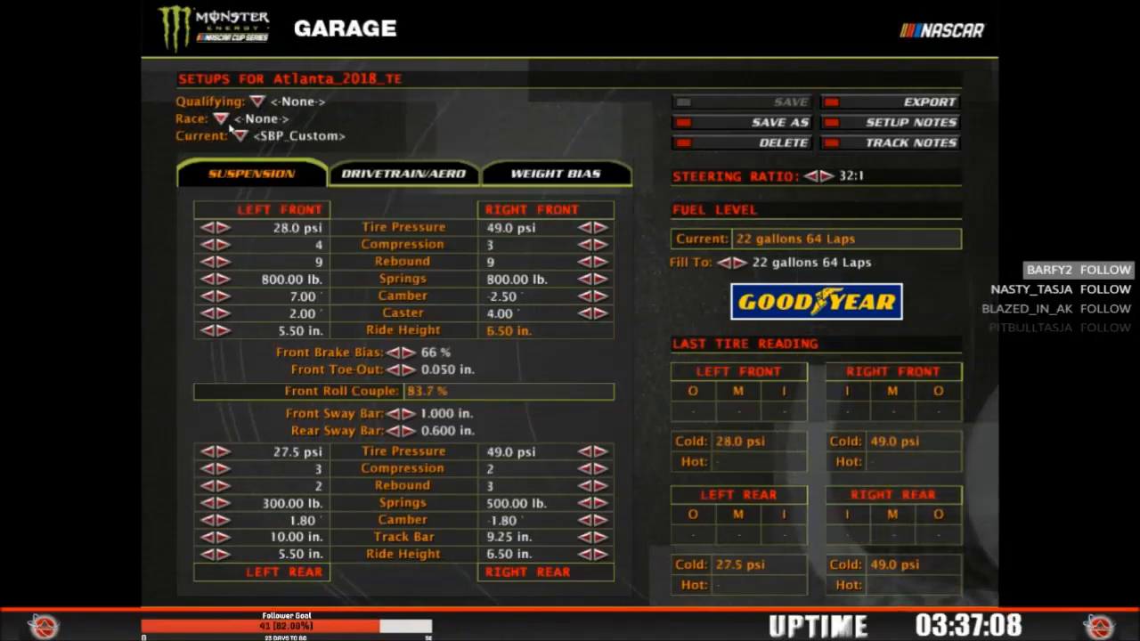
Step: Assign the SBP_Custom setup to both race and qualifying, and leave the garage for the session screen
click(220, 118)
click(273, 216)
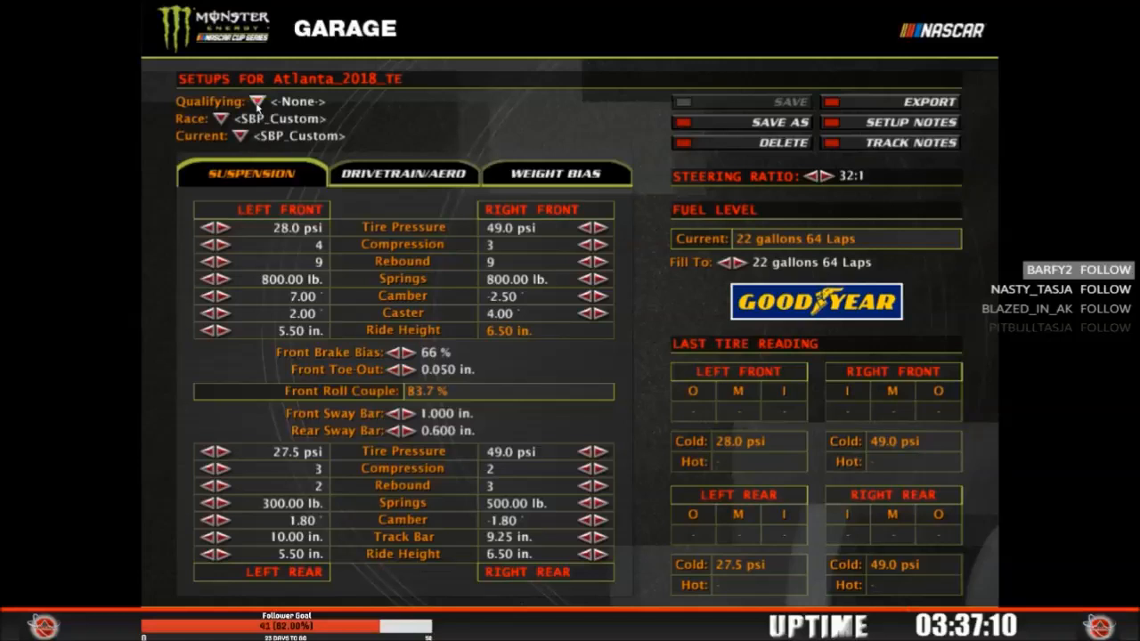
click(257, 103)
click(295, 199)
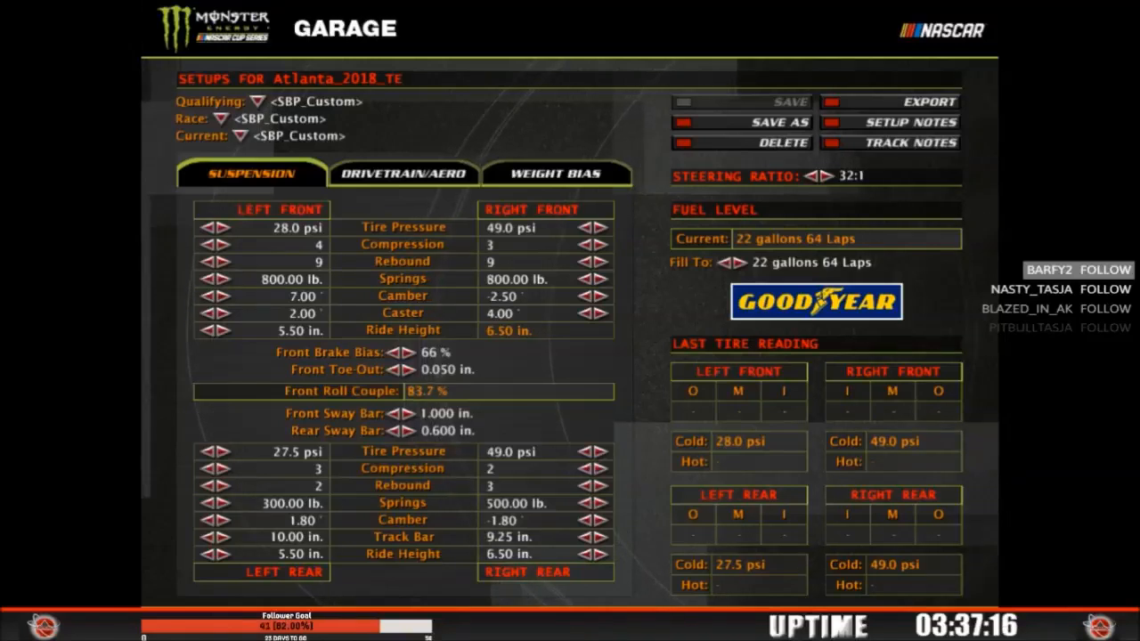
key(Escape)
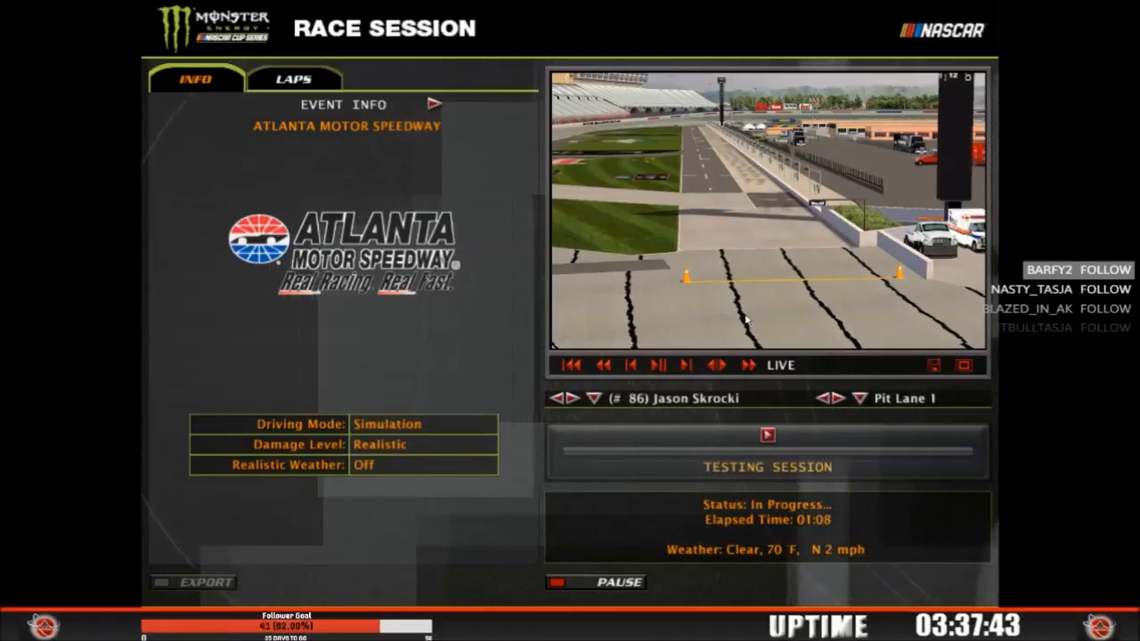
Step: View the Pit Lane 1 camera full screen to examine the pit road scenery, and return to the session screen
click(962, 364)
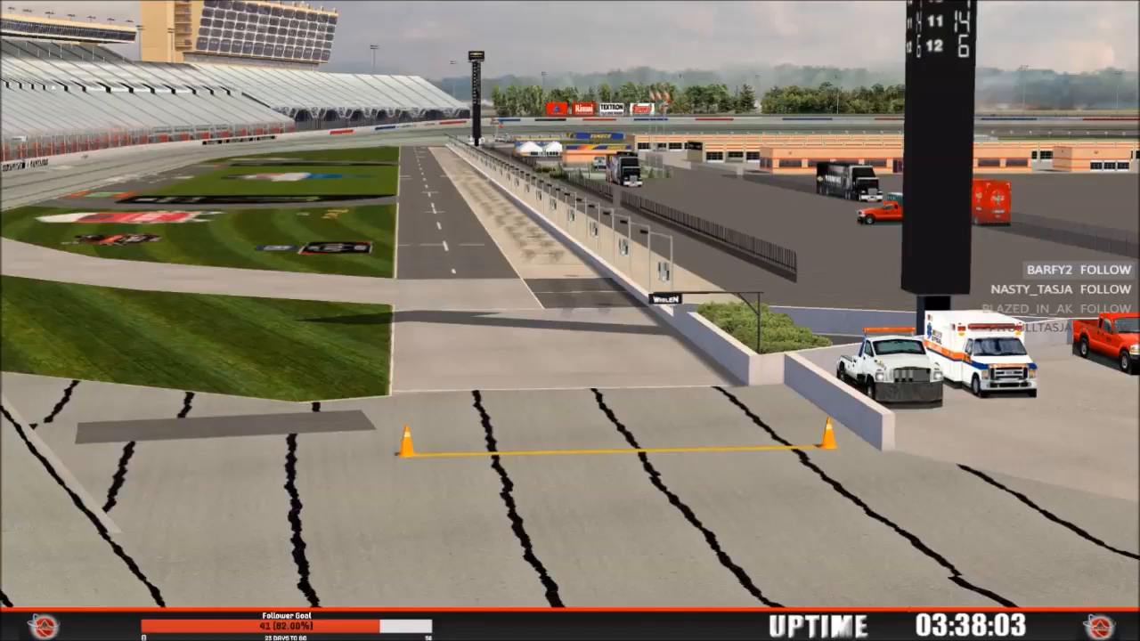
mouse_move(547, 464)
mouse_move(191, 458)
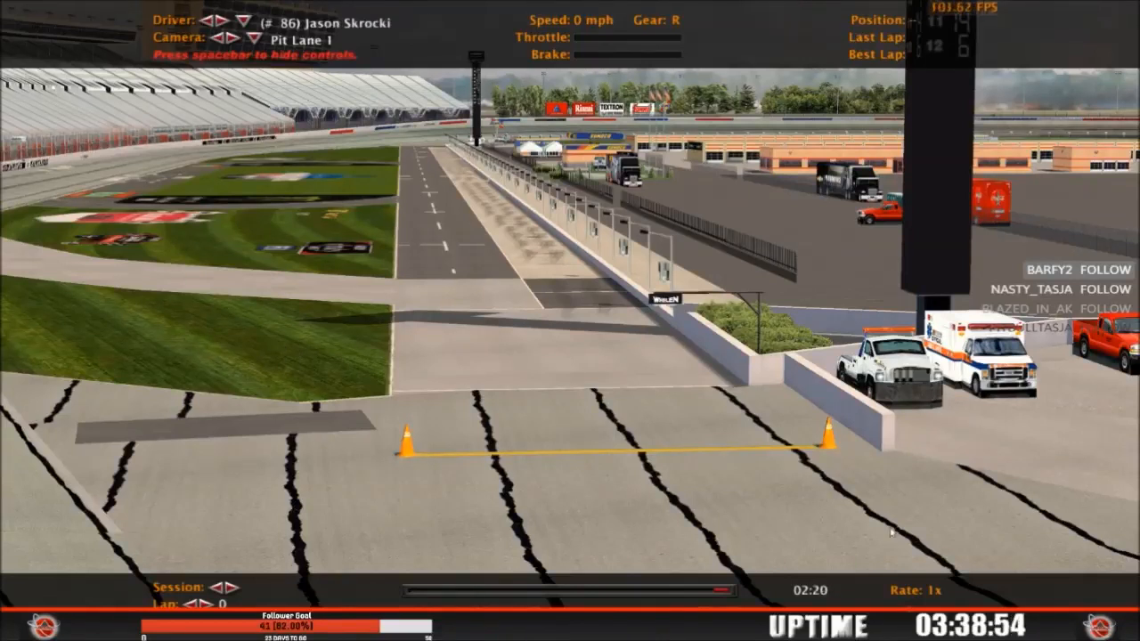
key(Escape)
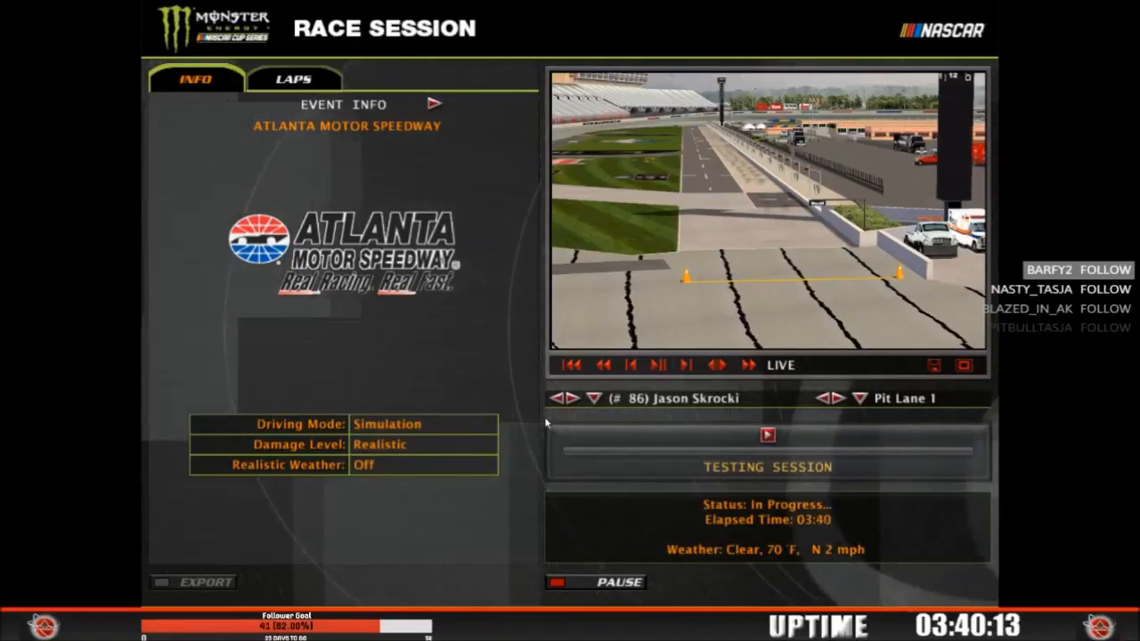
Step: Drive test laps at Atlanta Motor Speedway and get out of the car on pit road
click(796, 610)
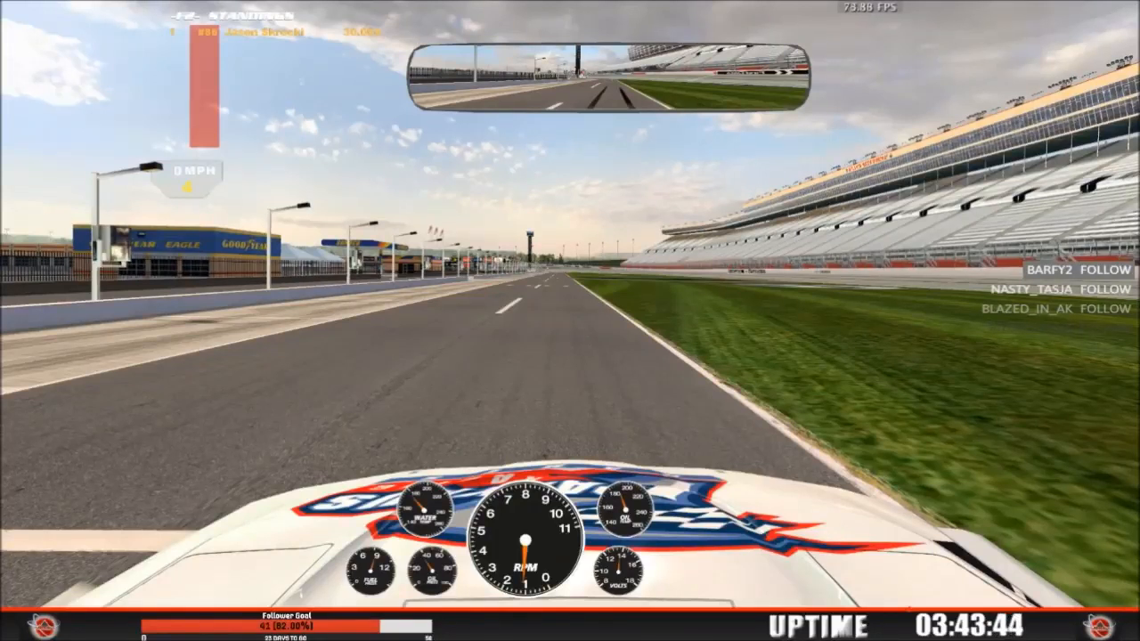
key(Escape)
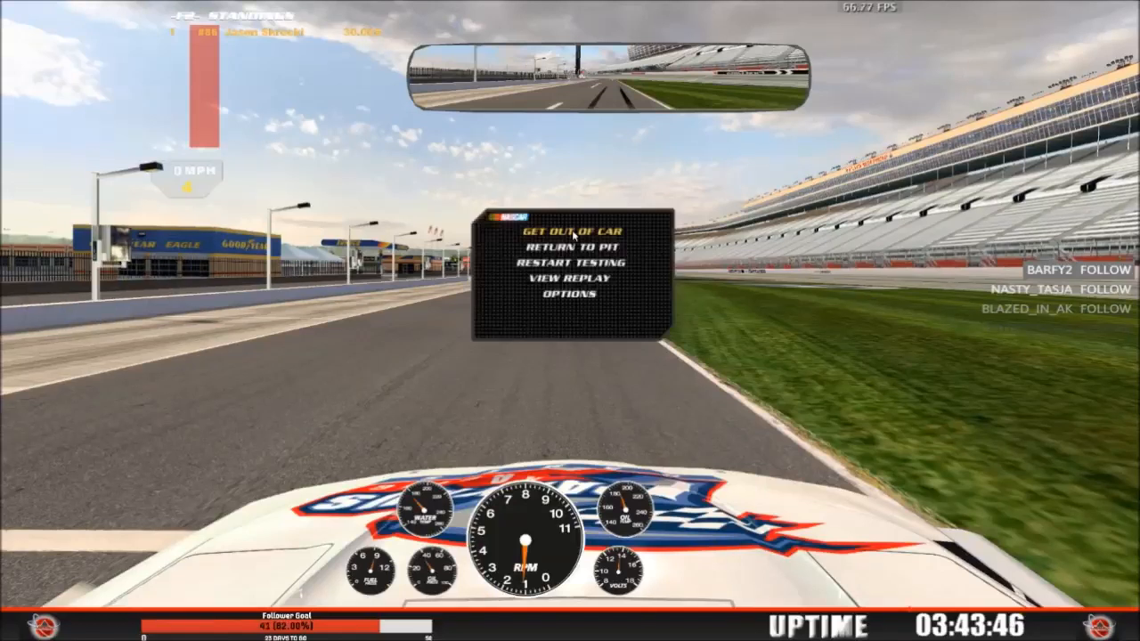
click(573, 231)
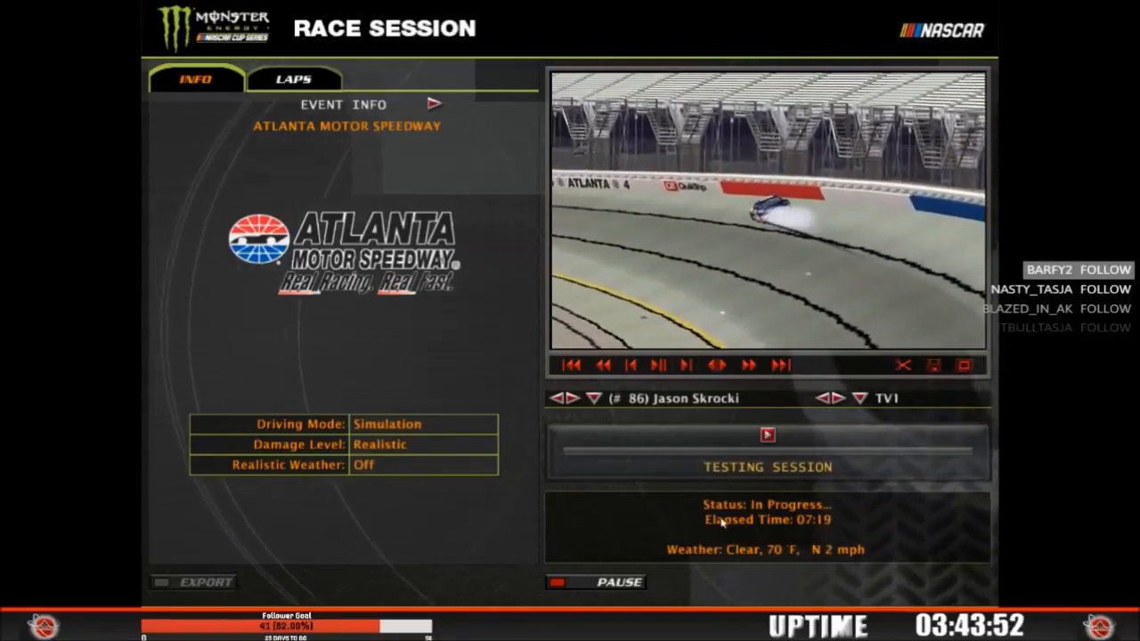
Step: Watch the test laps in the full-screen replay, rewinding it and switching the camera from TV1 through TV2 to Spectator
click(963, 365)
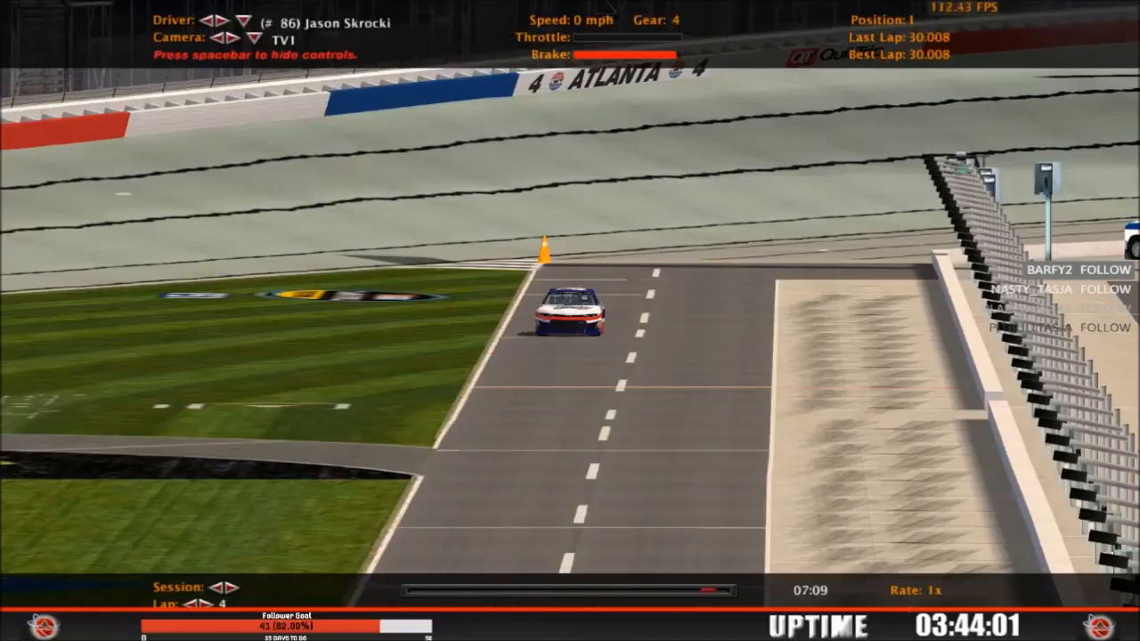
key(Page_Up)
key(Page_Up)
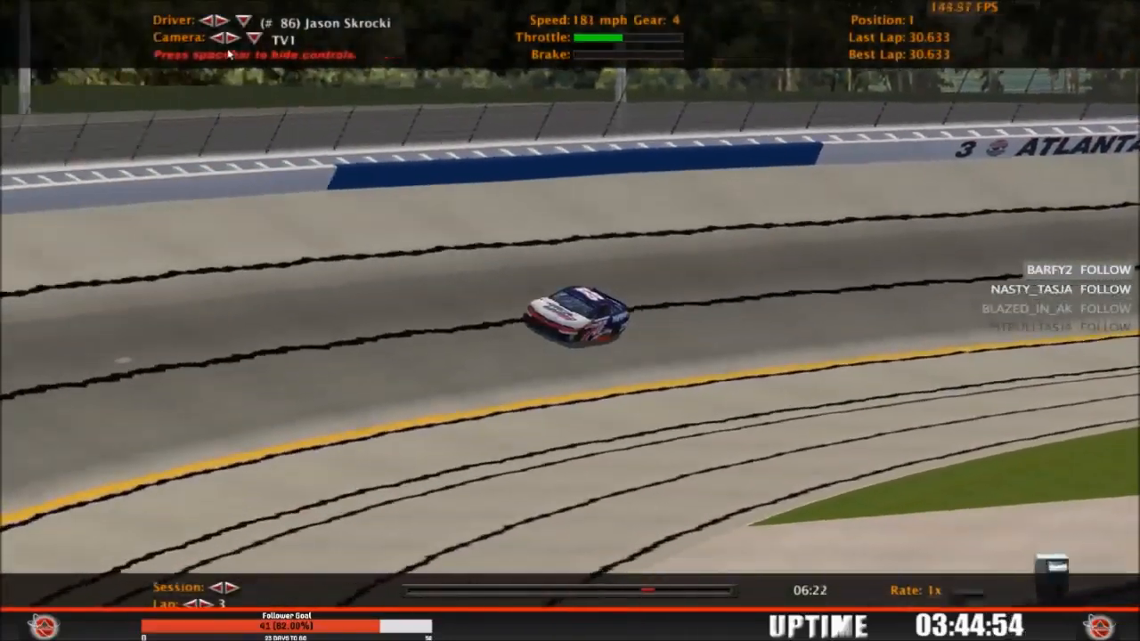
click(230, 39)
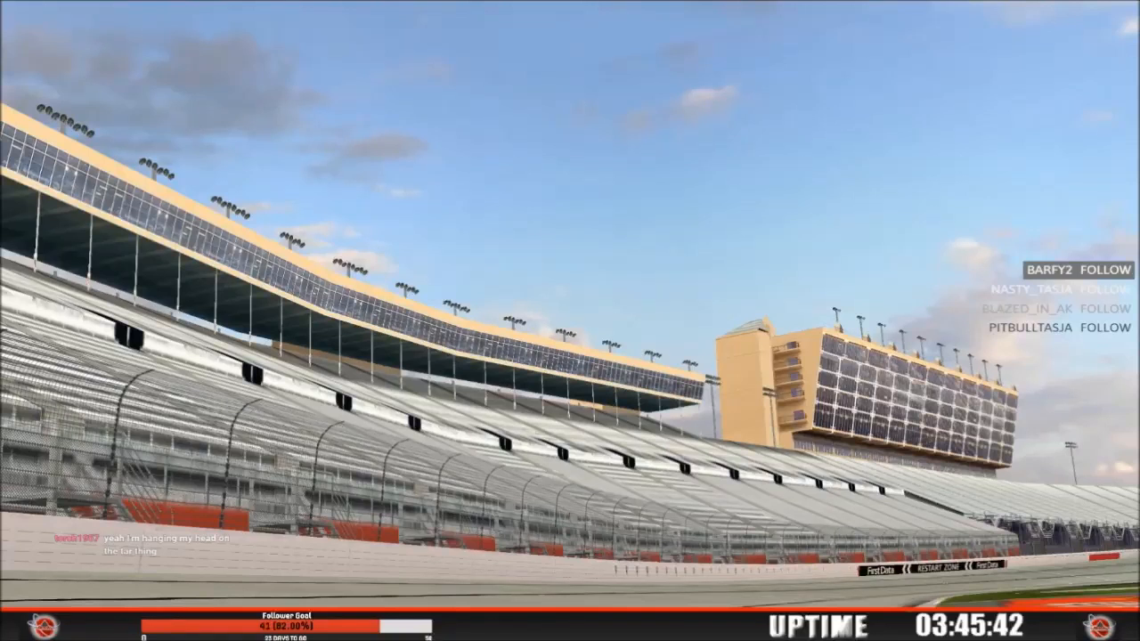
mouse_move(234, 41)
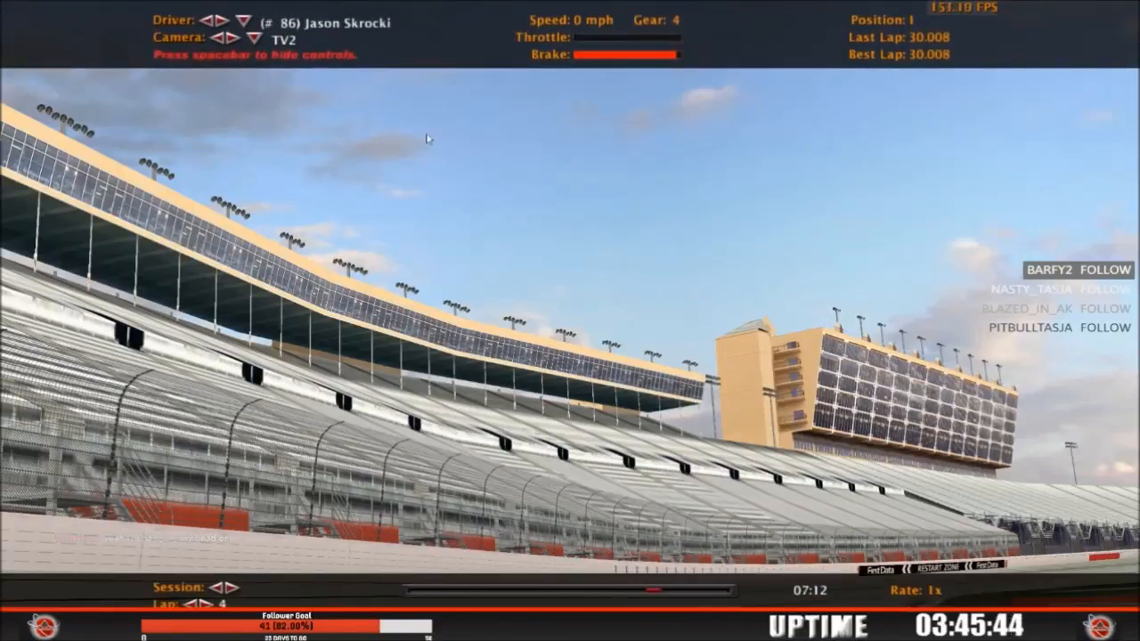
click(232, 40)
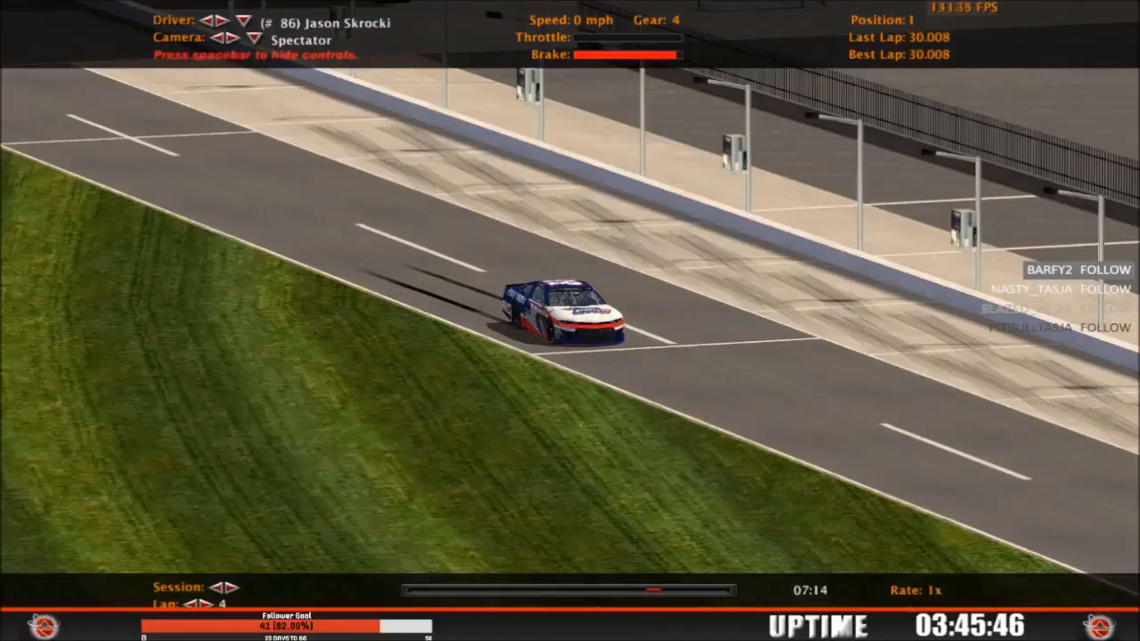
Step: Rewind the replay to the earlier laps, watch them from the Spectator camera, and return to the session screen
click(191, 604)
click(191, 604)
click(191, 604)
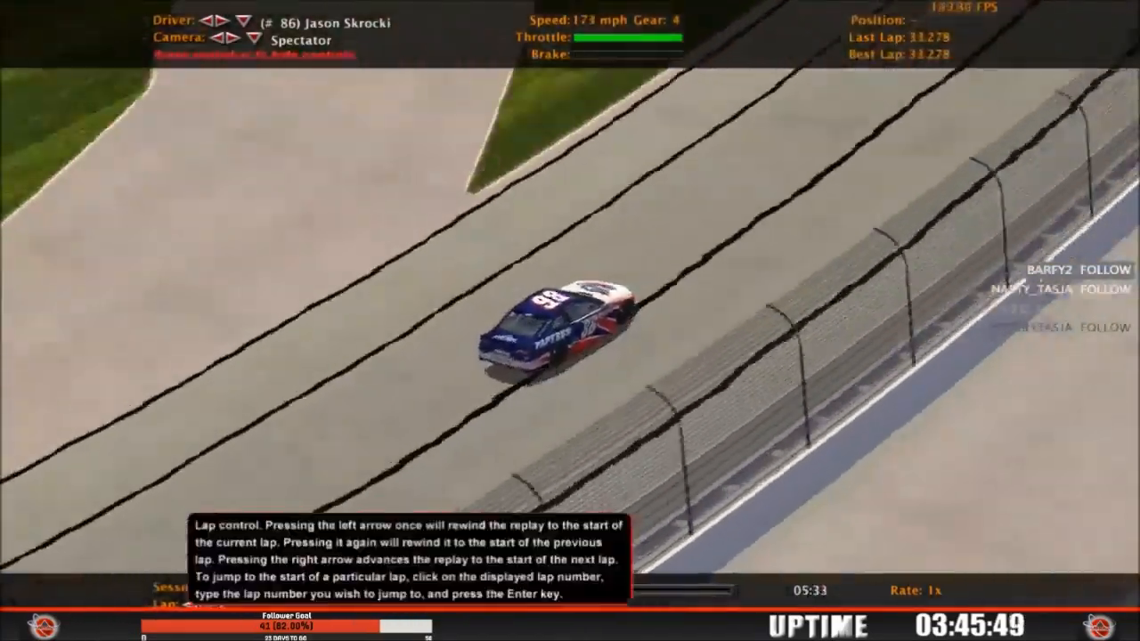
click(190, 604)
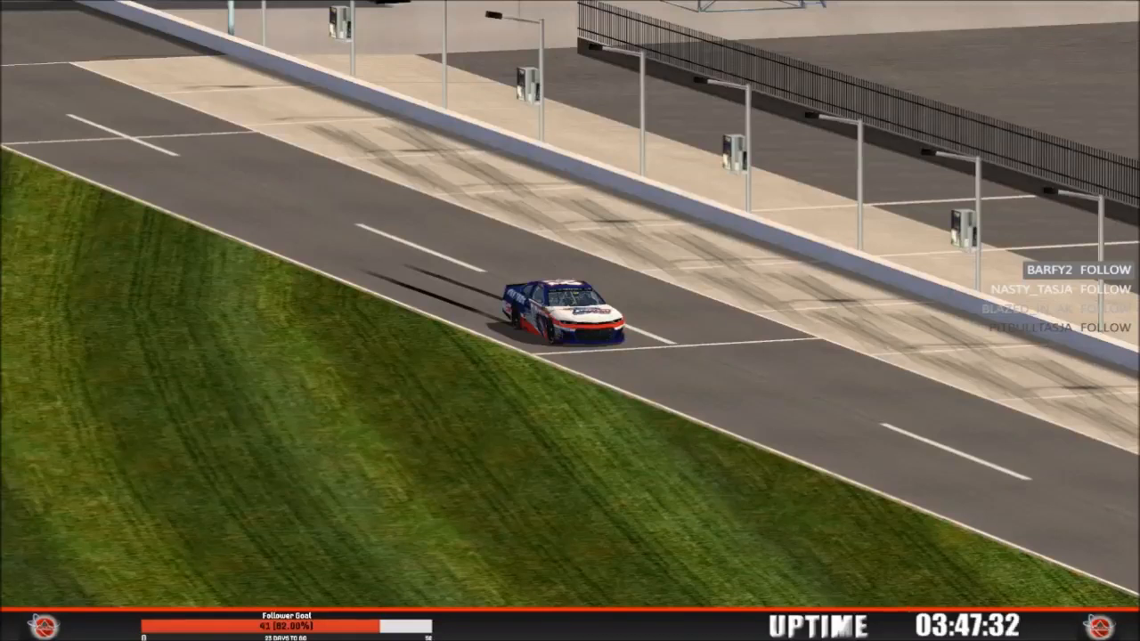
key(space)
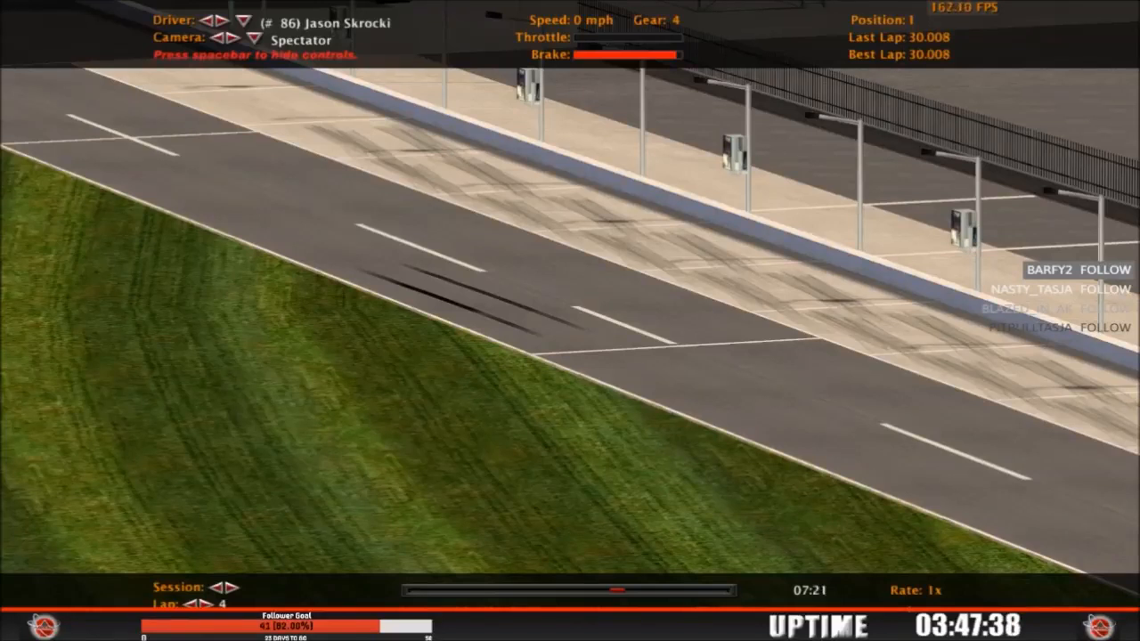
key(Escape)
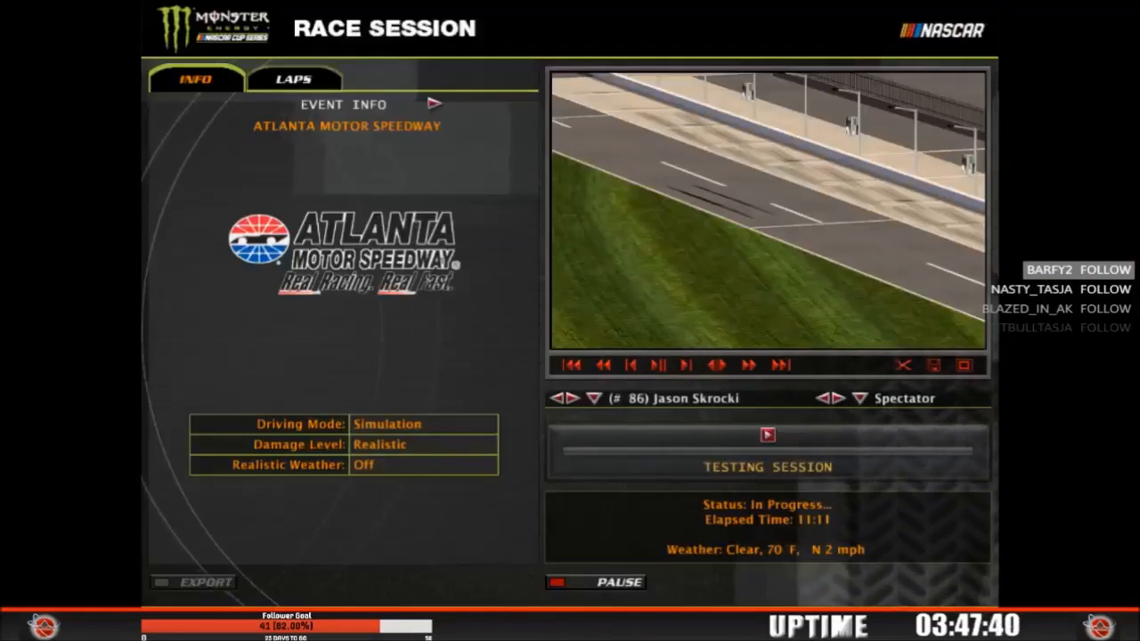
Step: Drive the track again, switching to the chase view behind the car and back to the hood view
key(Escape)
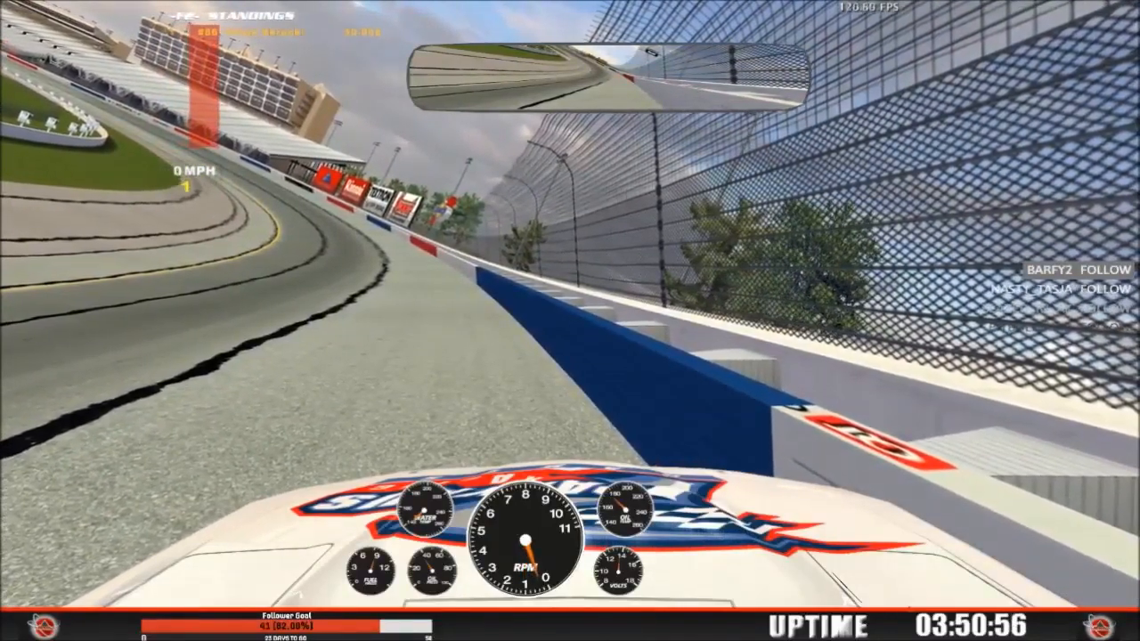
key(F10)
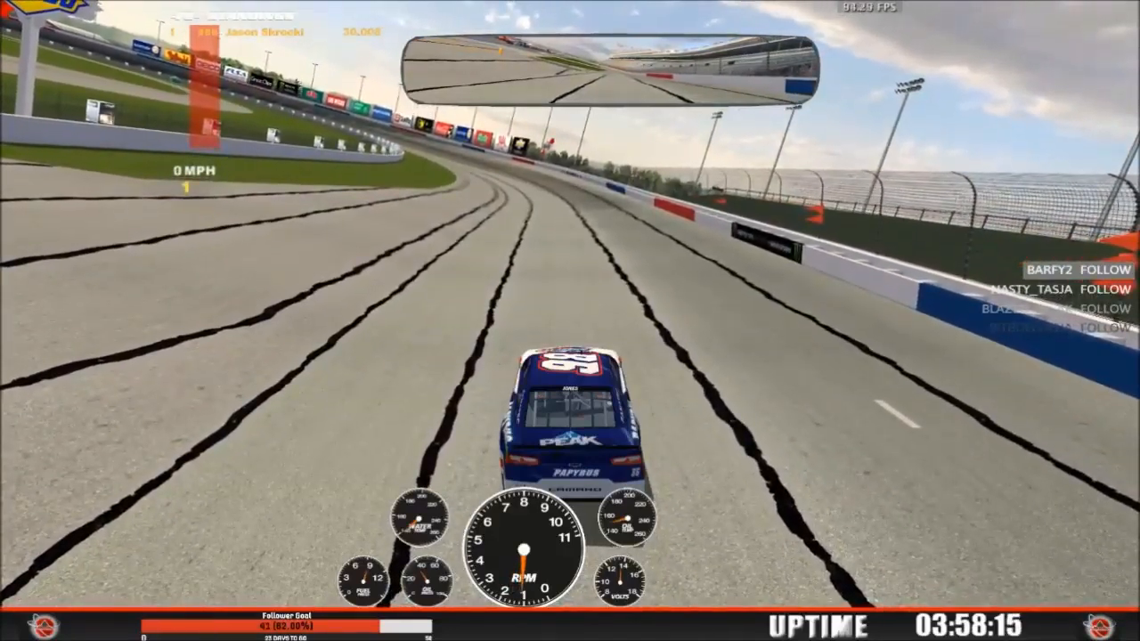
key(F10)
key(F10)
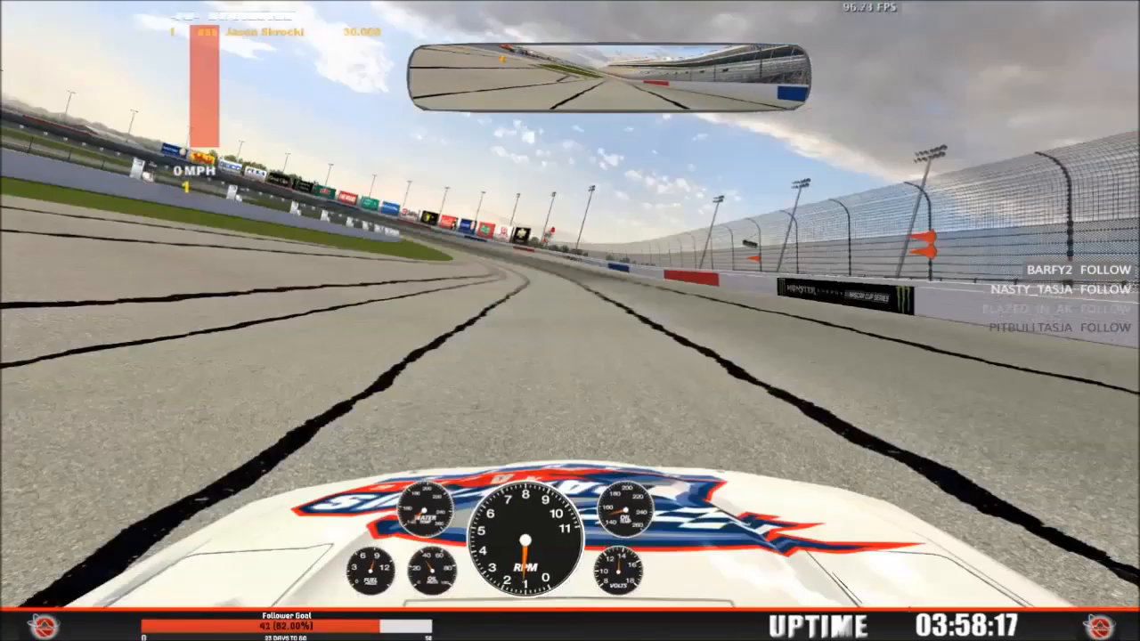
Step: Get out of the car and end the Atlanta testing session
key(Escape)
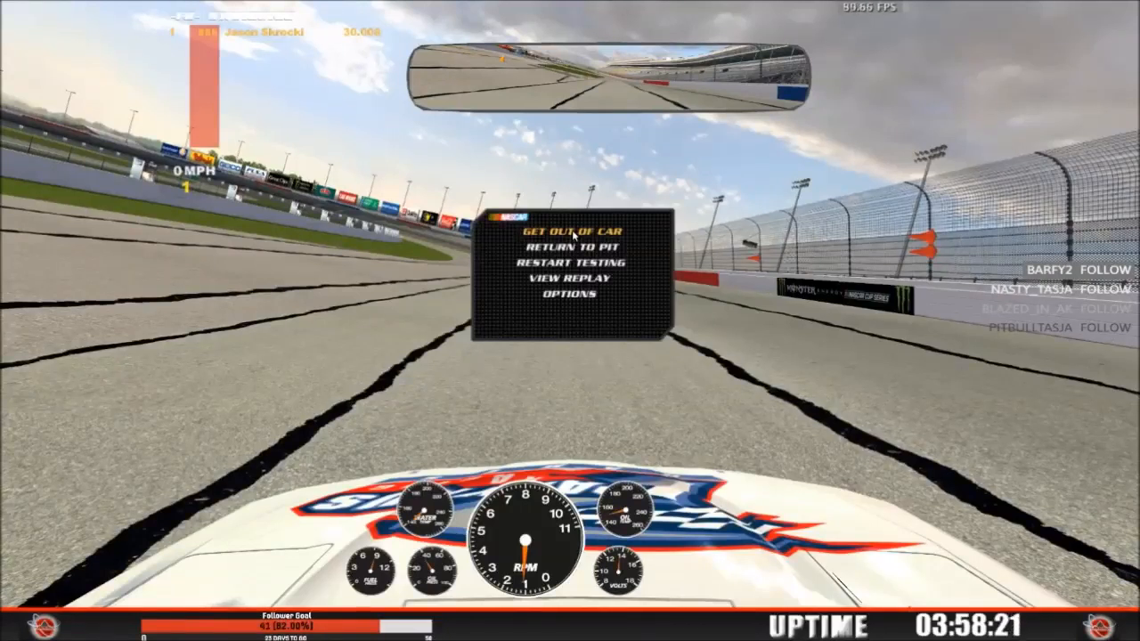
click(572, 232)
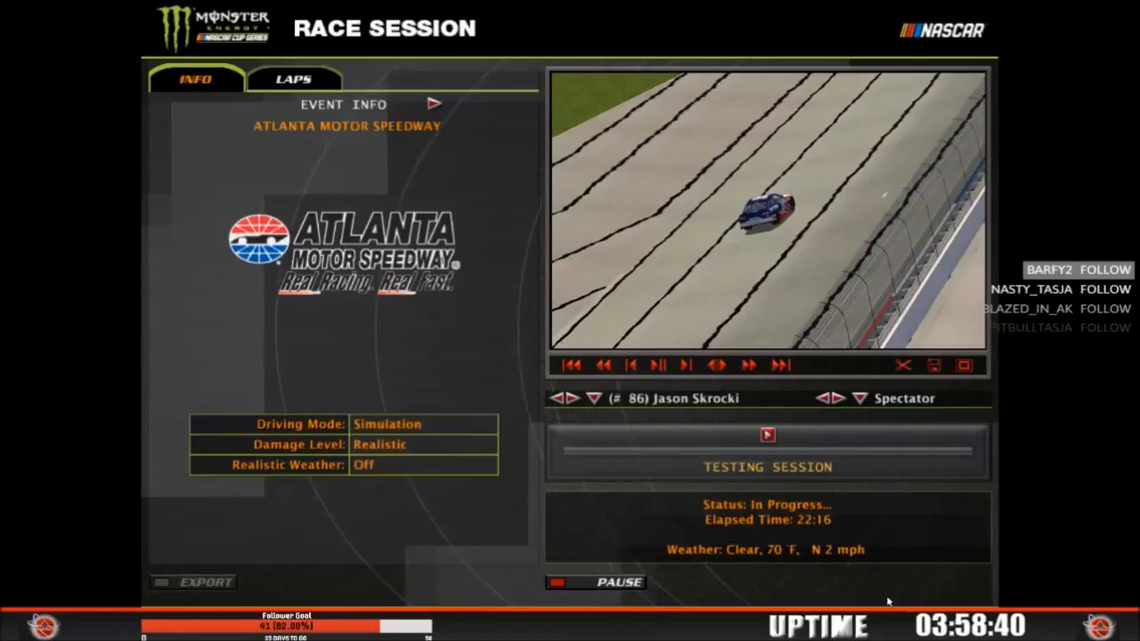
key(Escape)
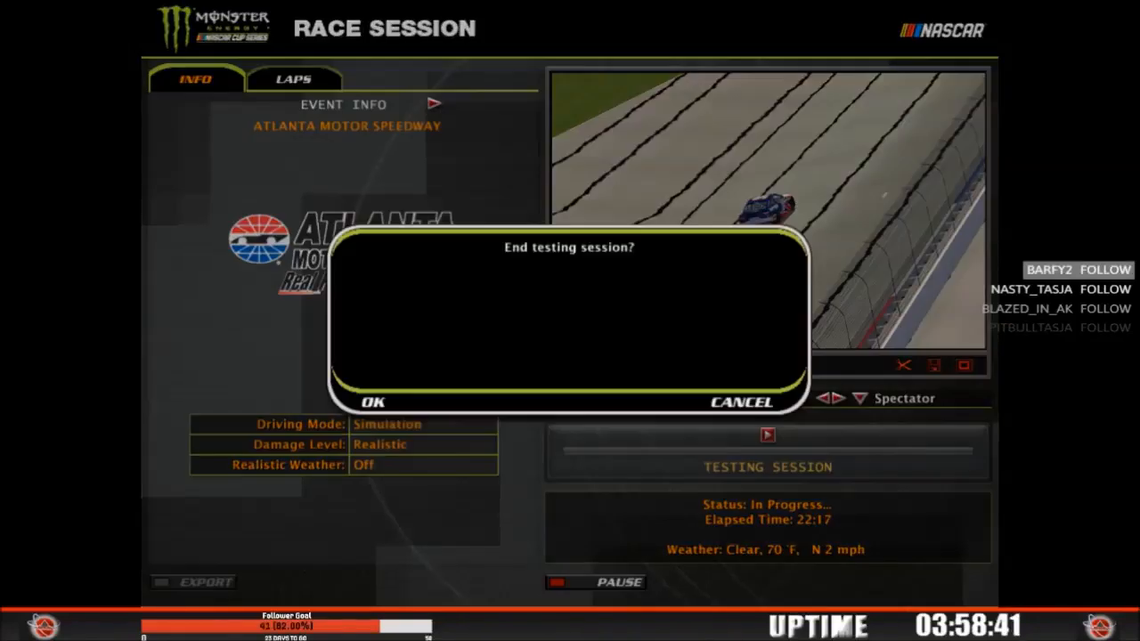
click(374, 403)
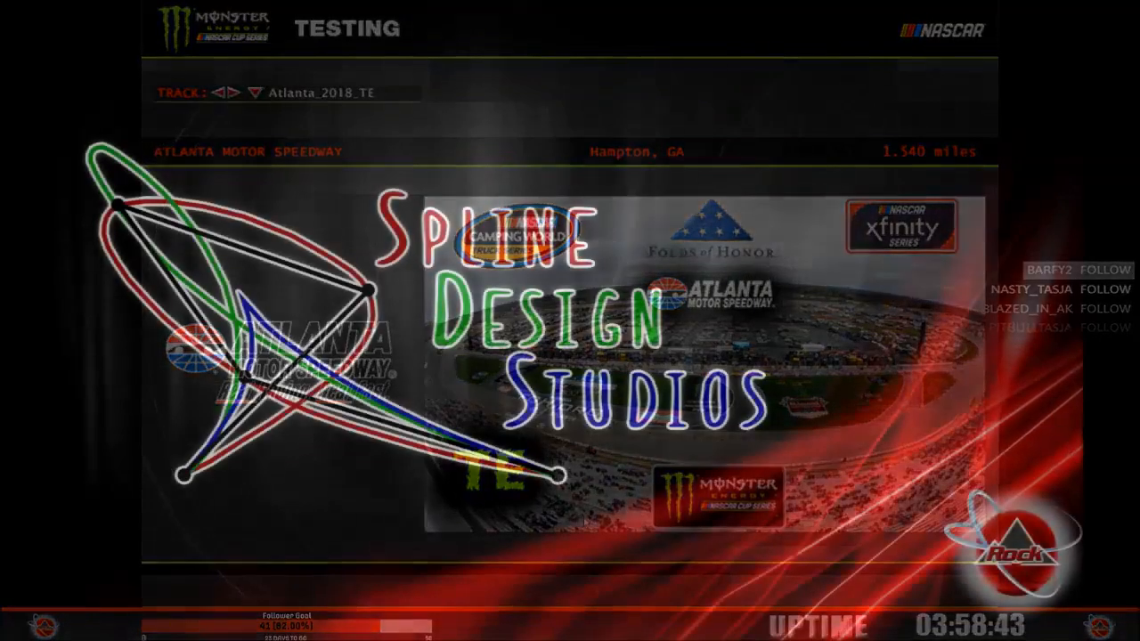